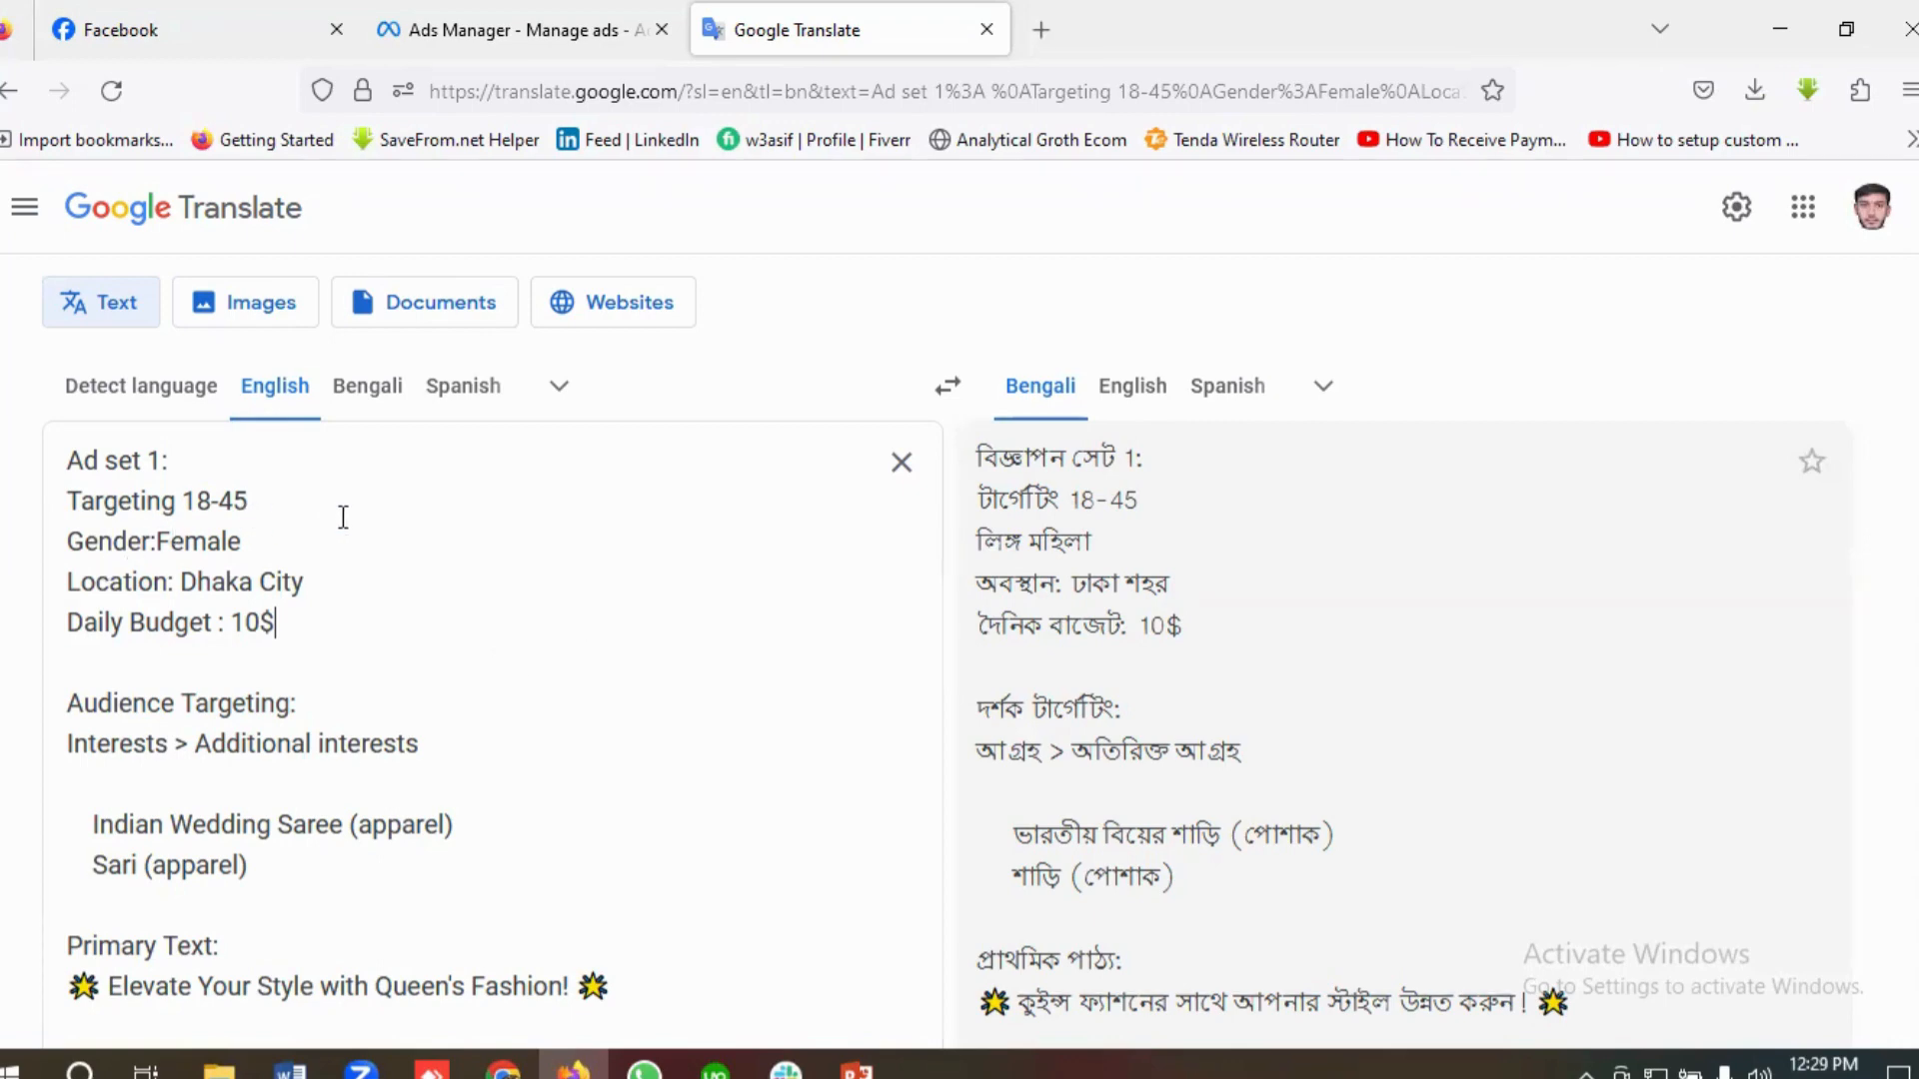
Step: Review the Ad set 1 brief, covering targeting, location, daily budget, interests and primary text through its closing call to action
scroll(342, 516, "down", 4)
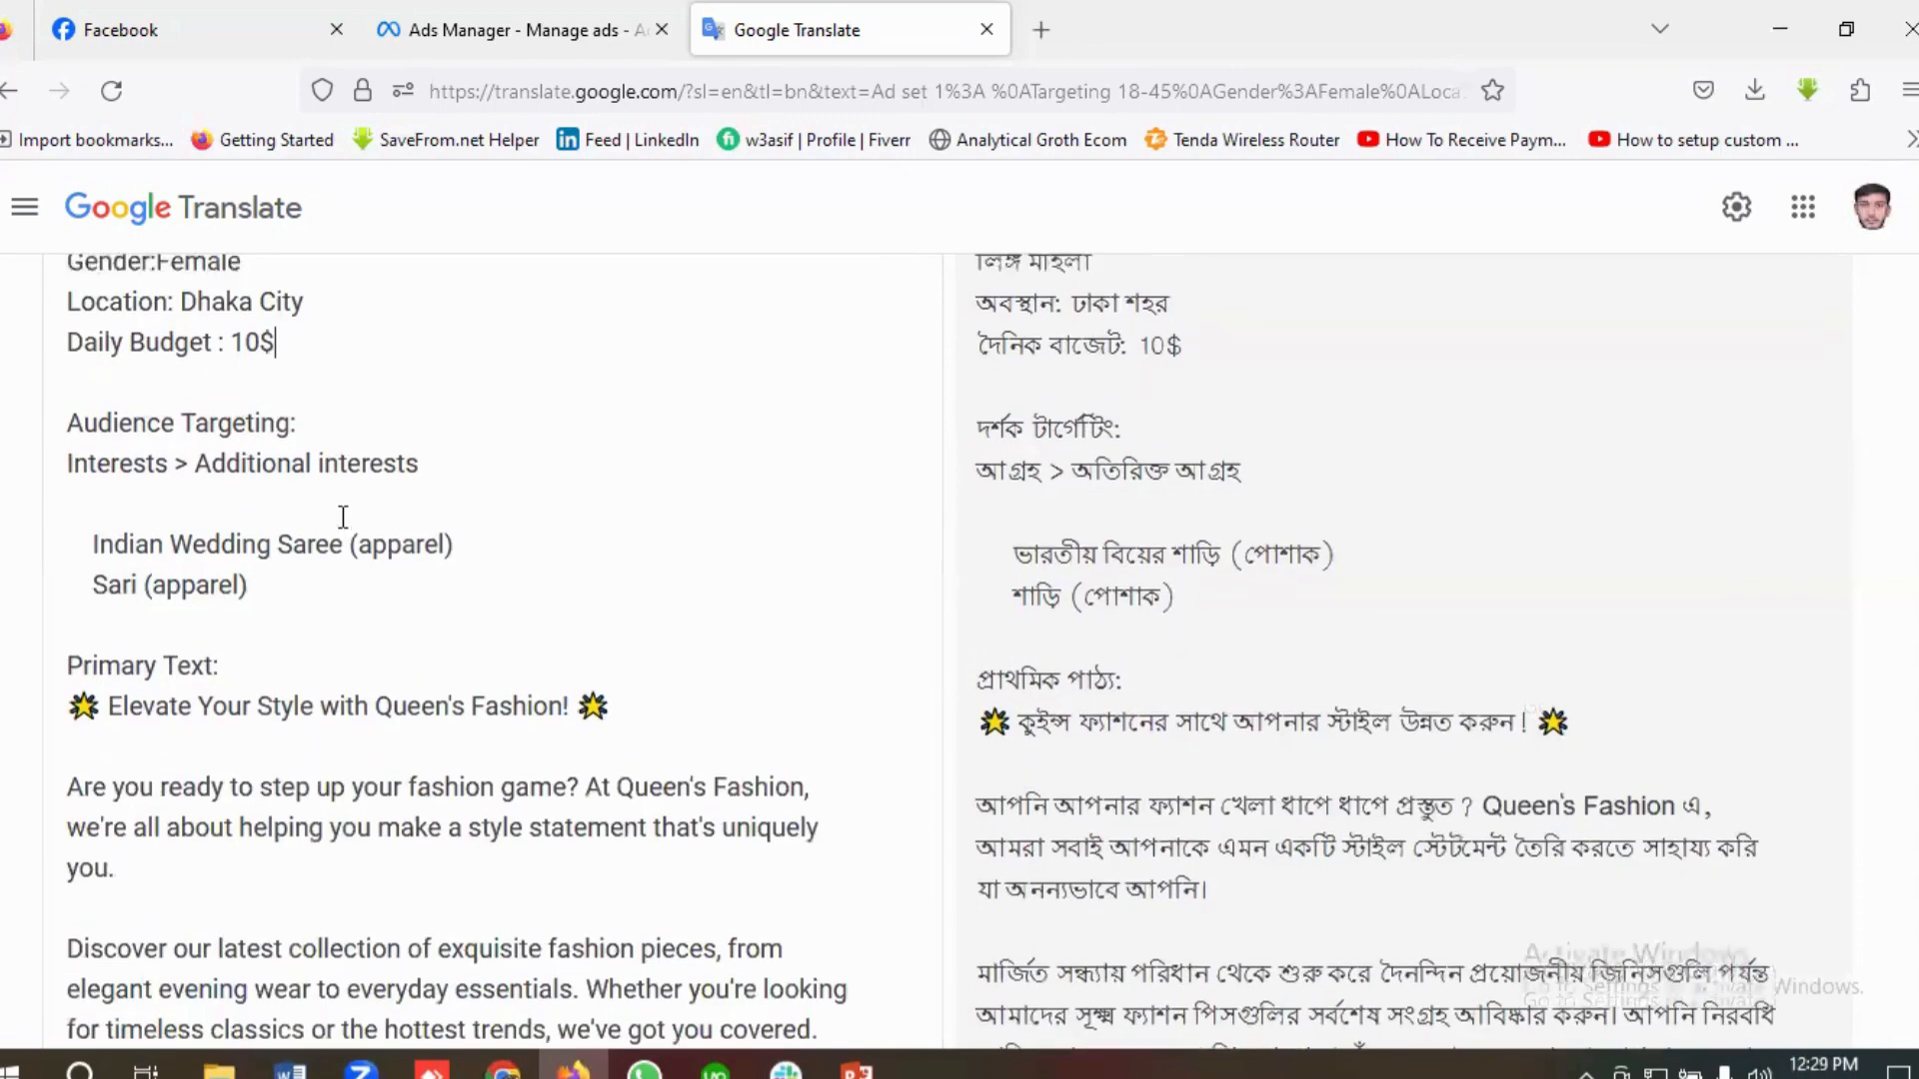
scroll(74, 572, "up", 2)
scroll(116, 561, "up", 2)
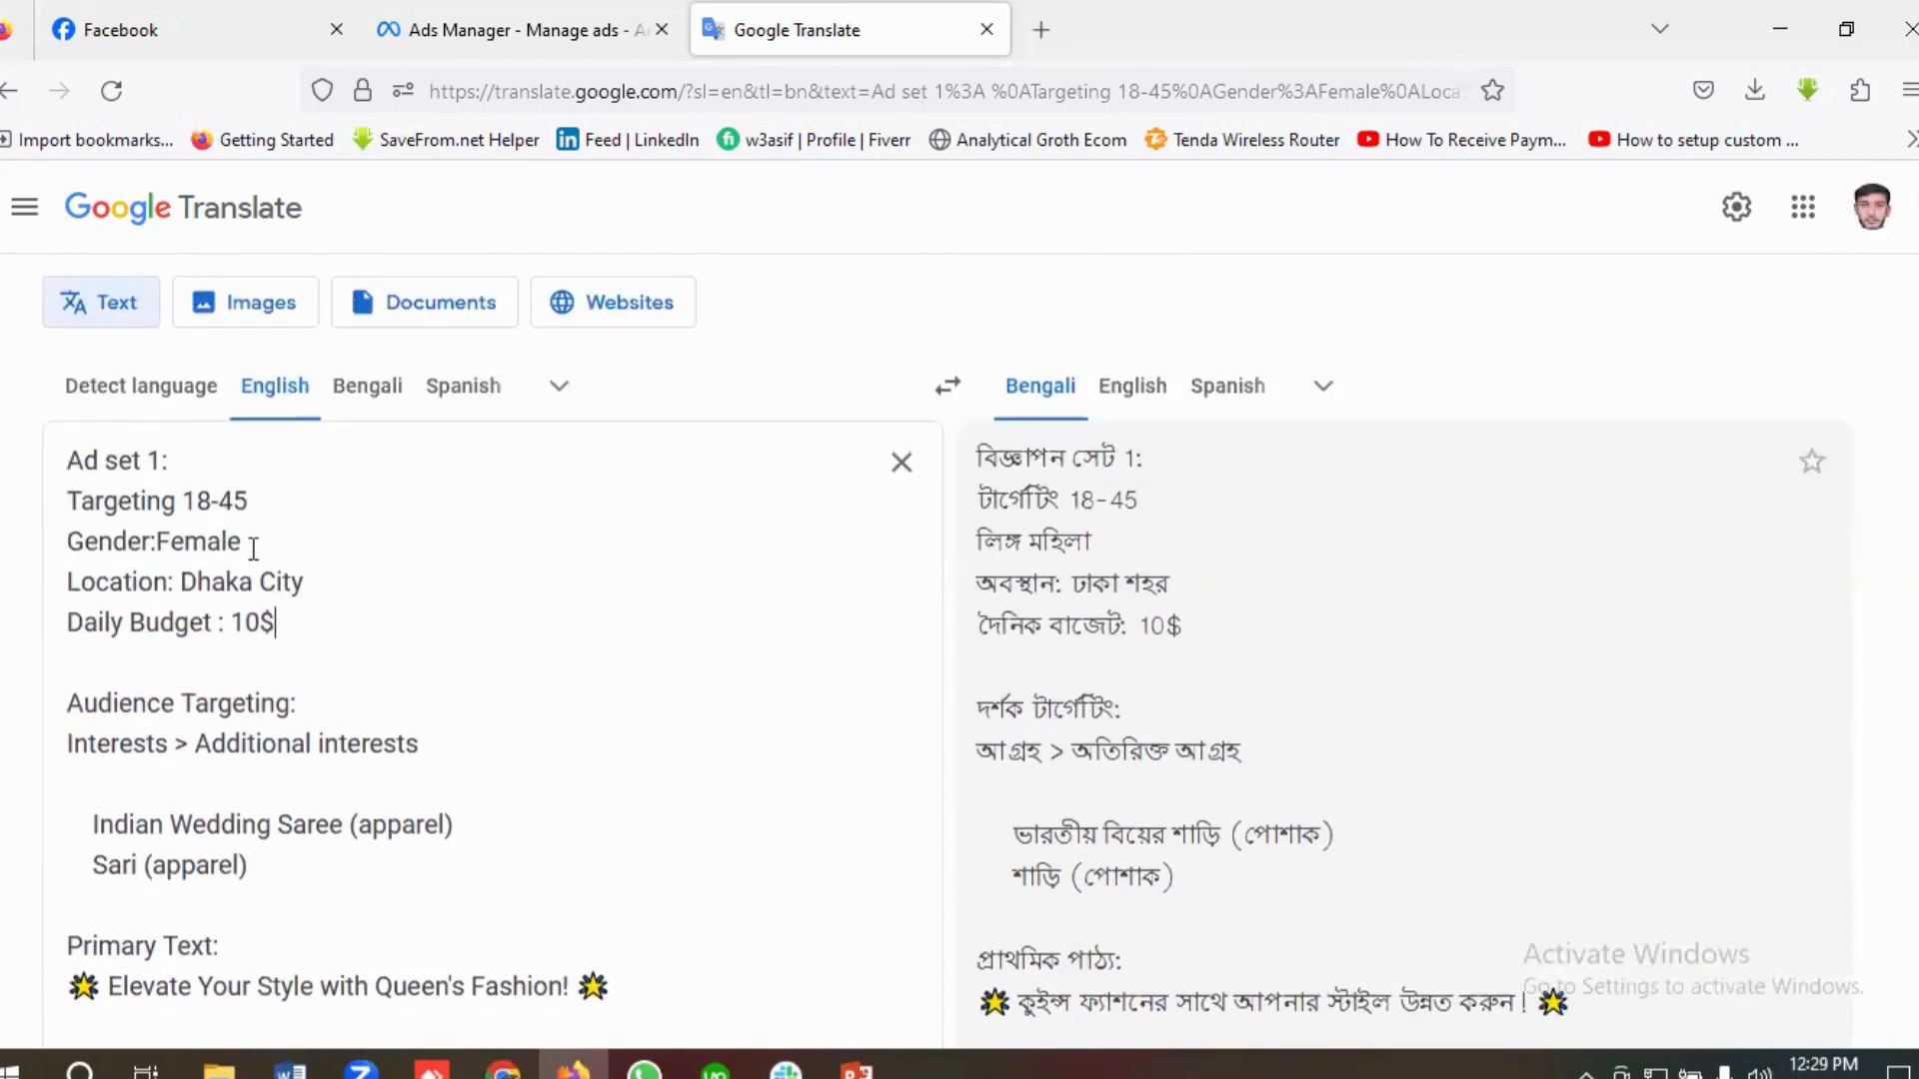
scroll(256, 544, "down", 3)
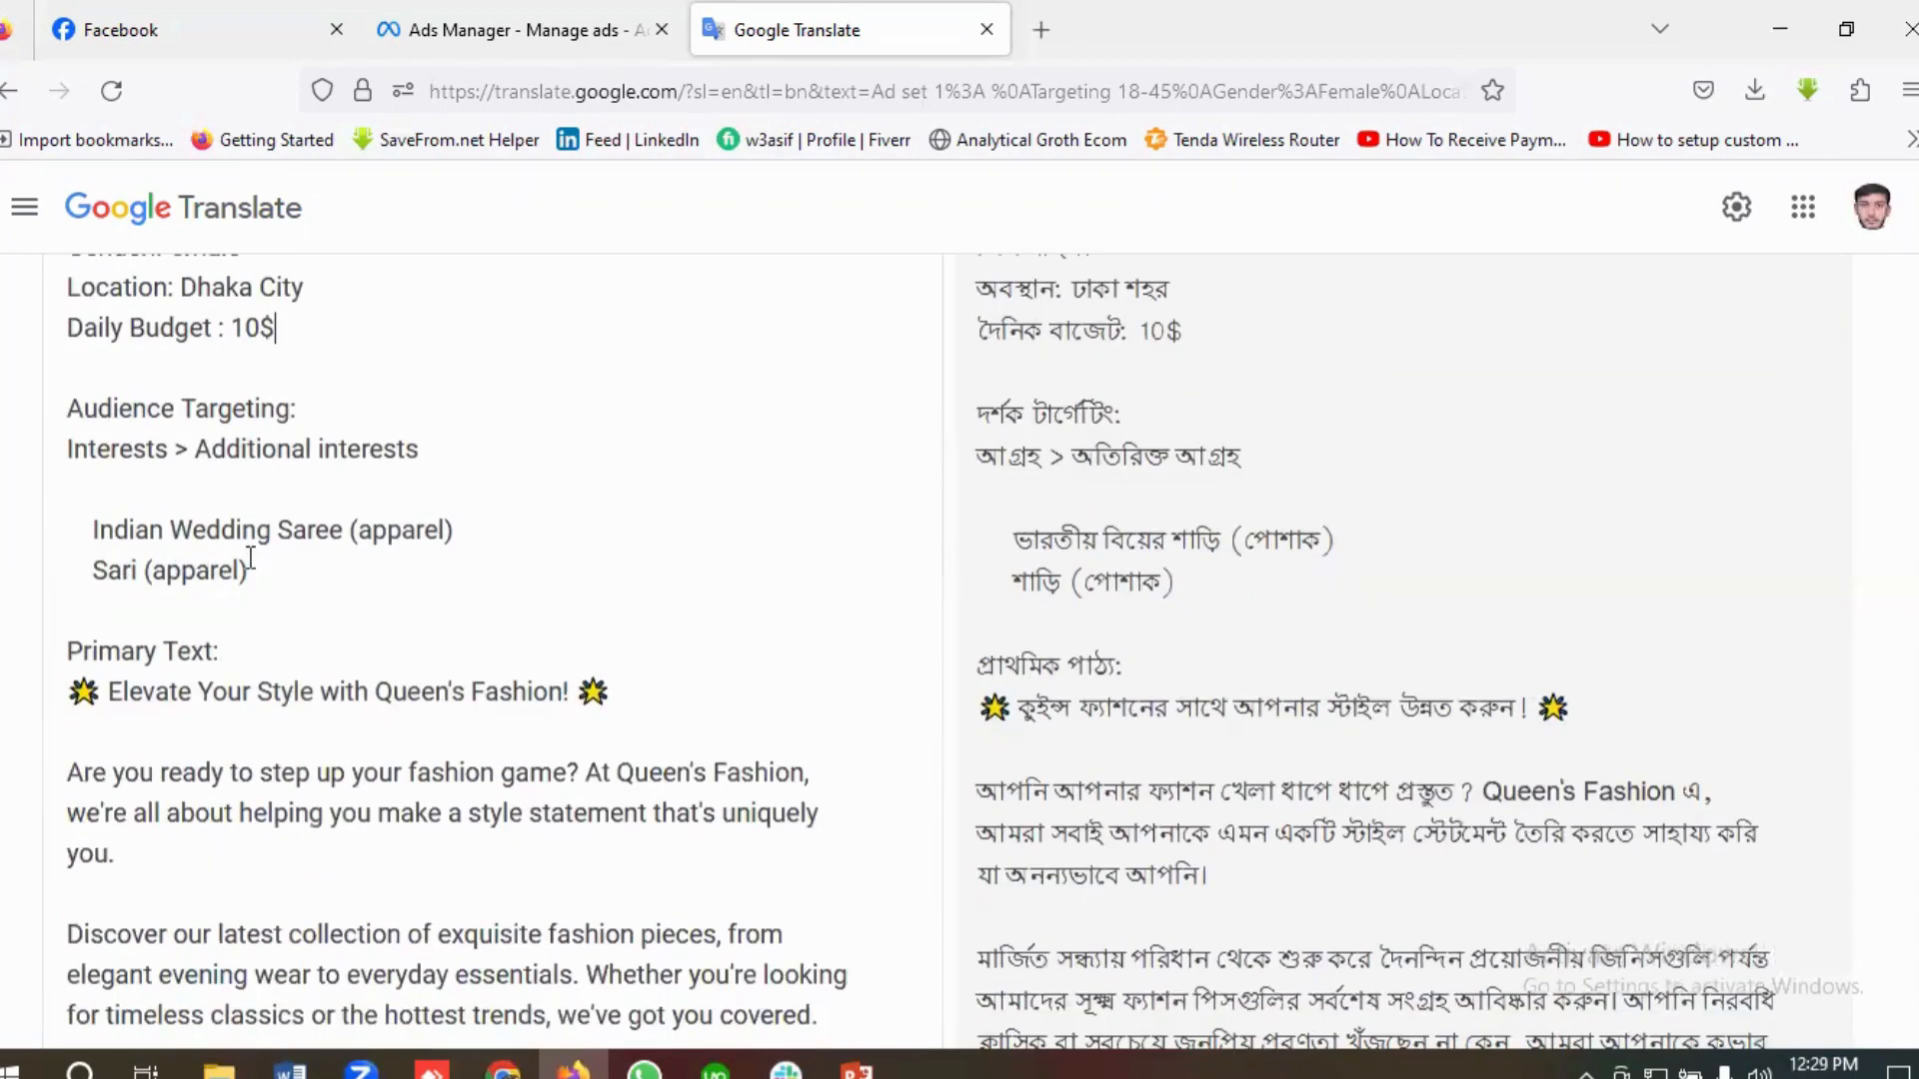
scroll(206, 592, "down", 3)
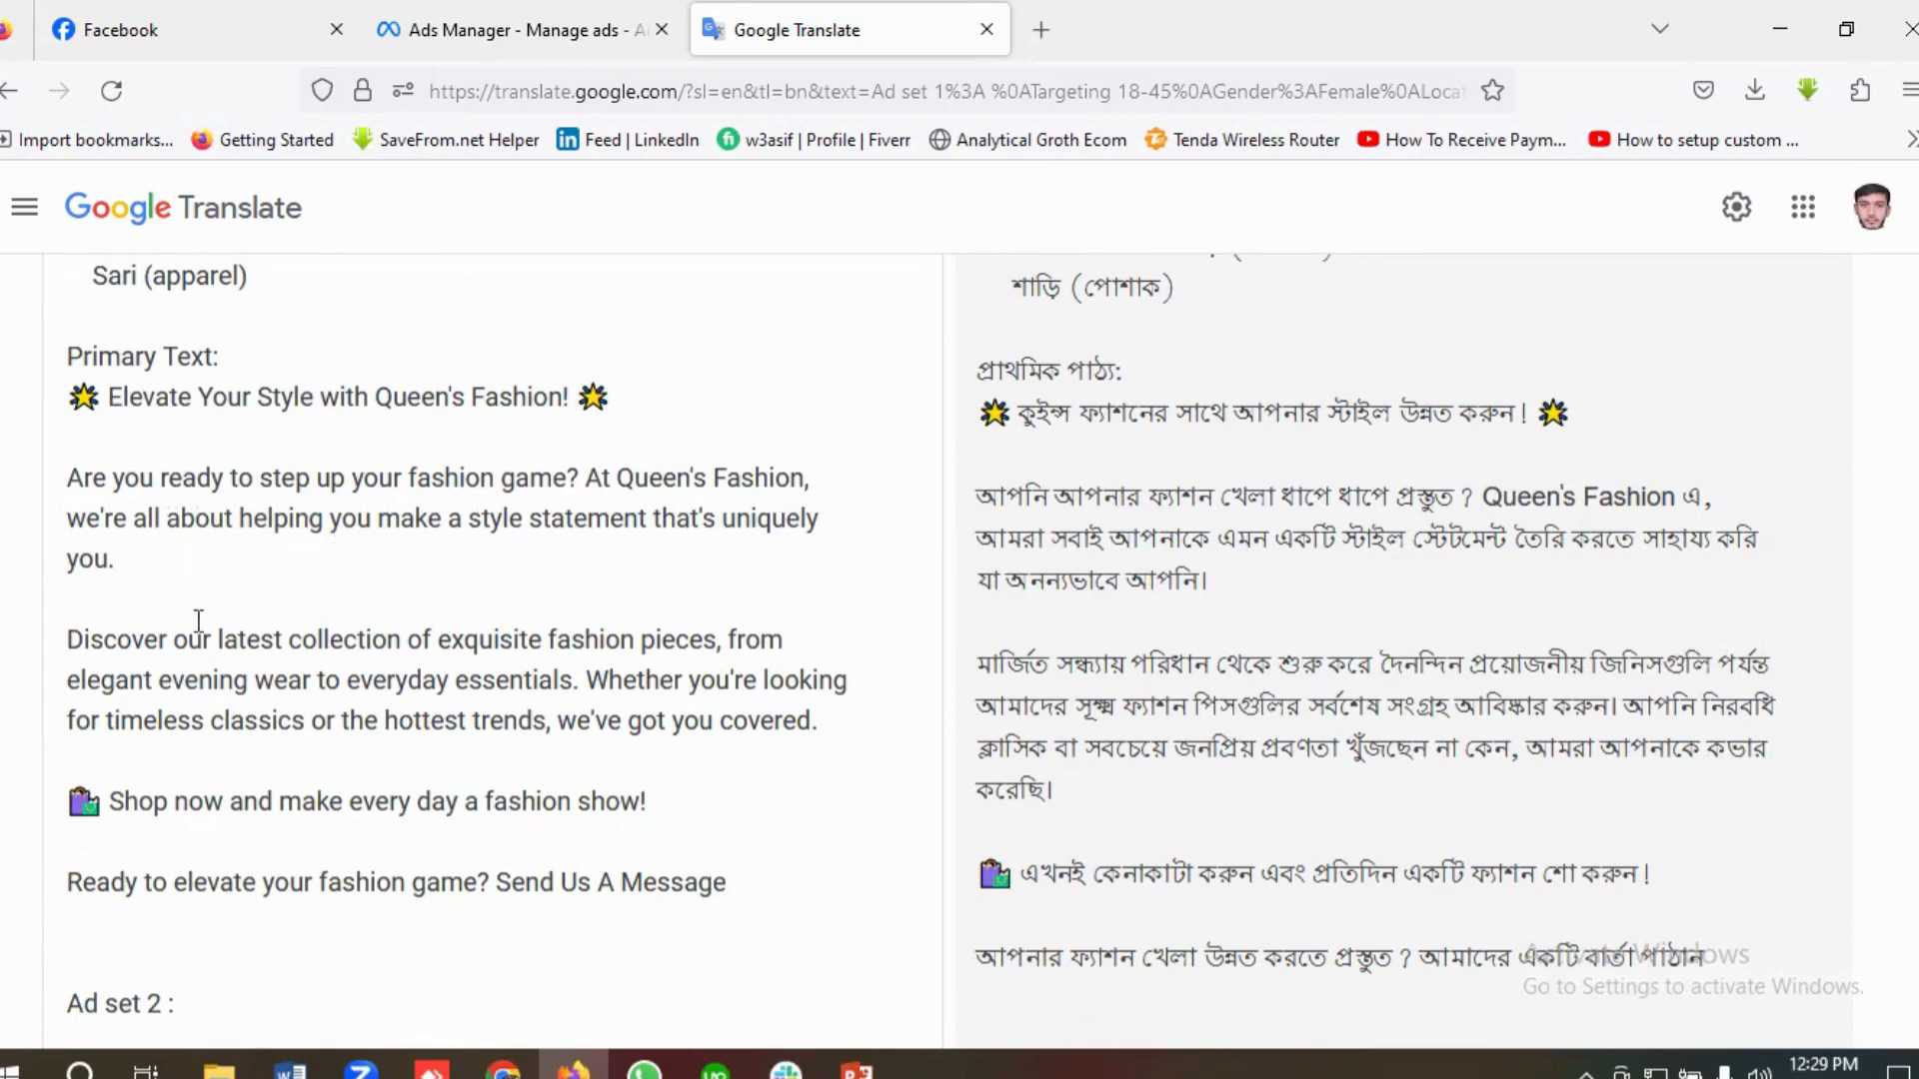
scroll(446, 589, "down", 2)
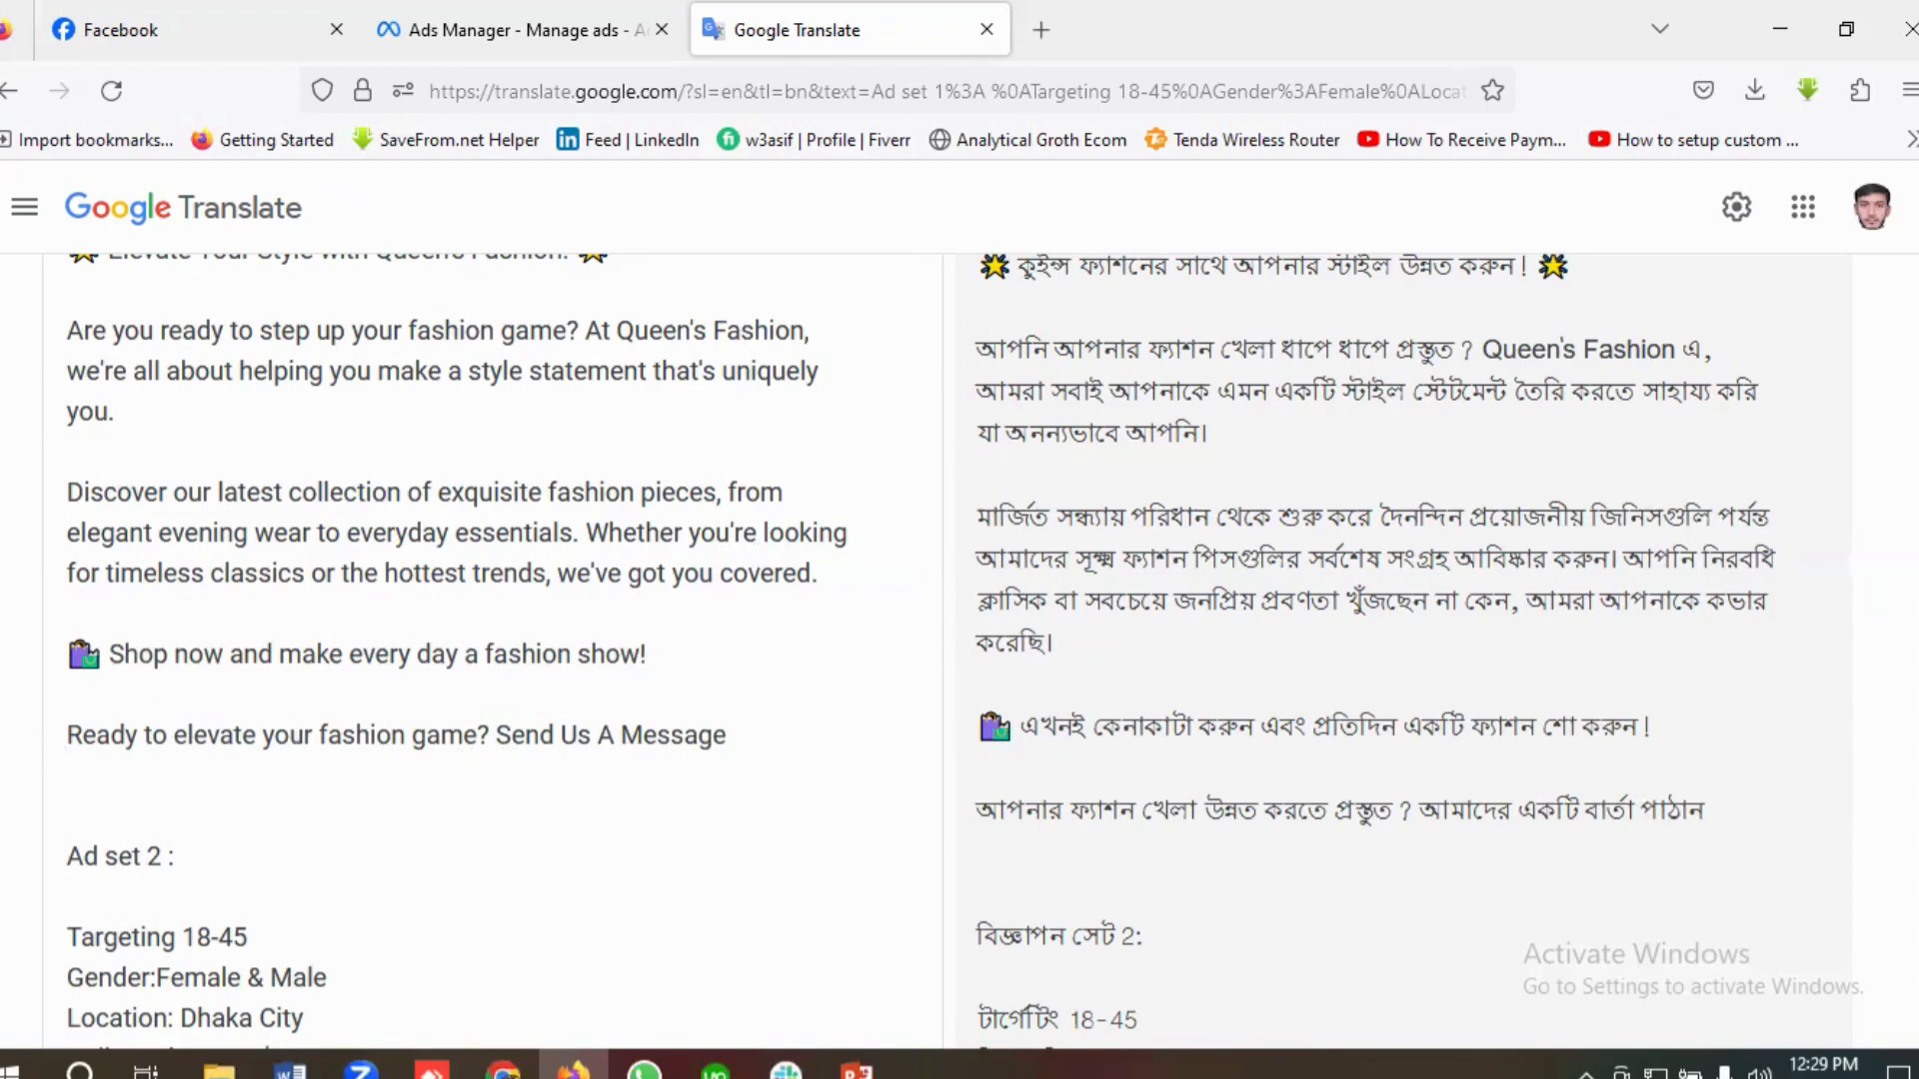
scroll(513, 732, "down", 3)
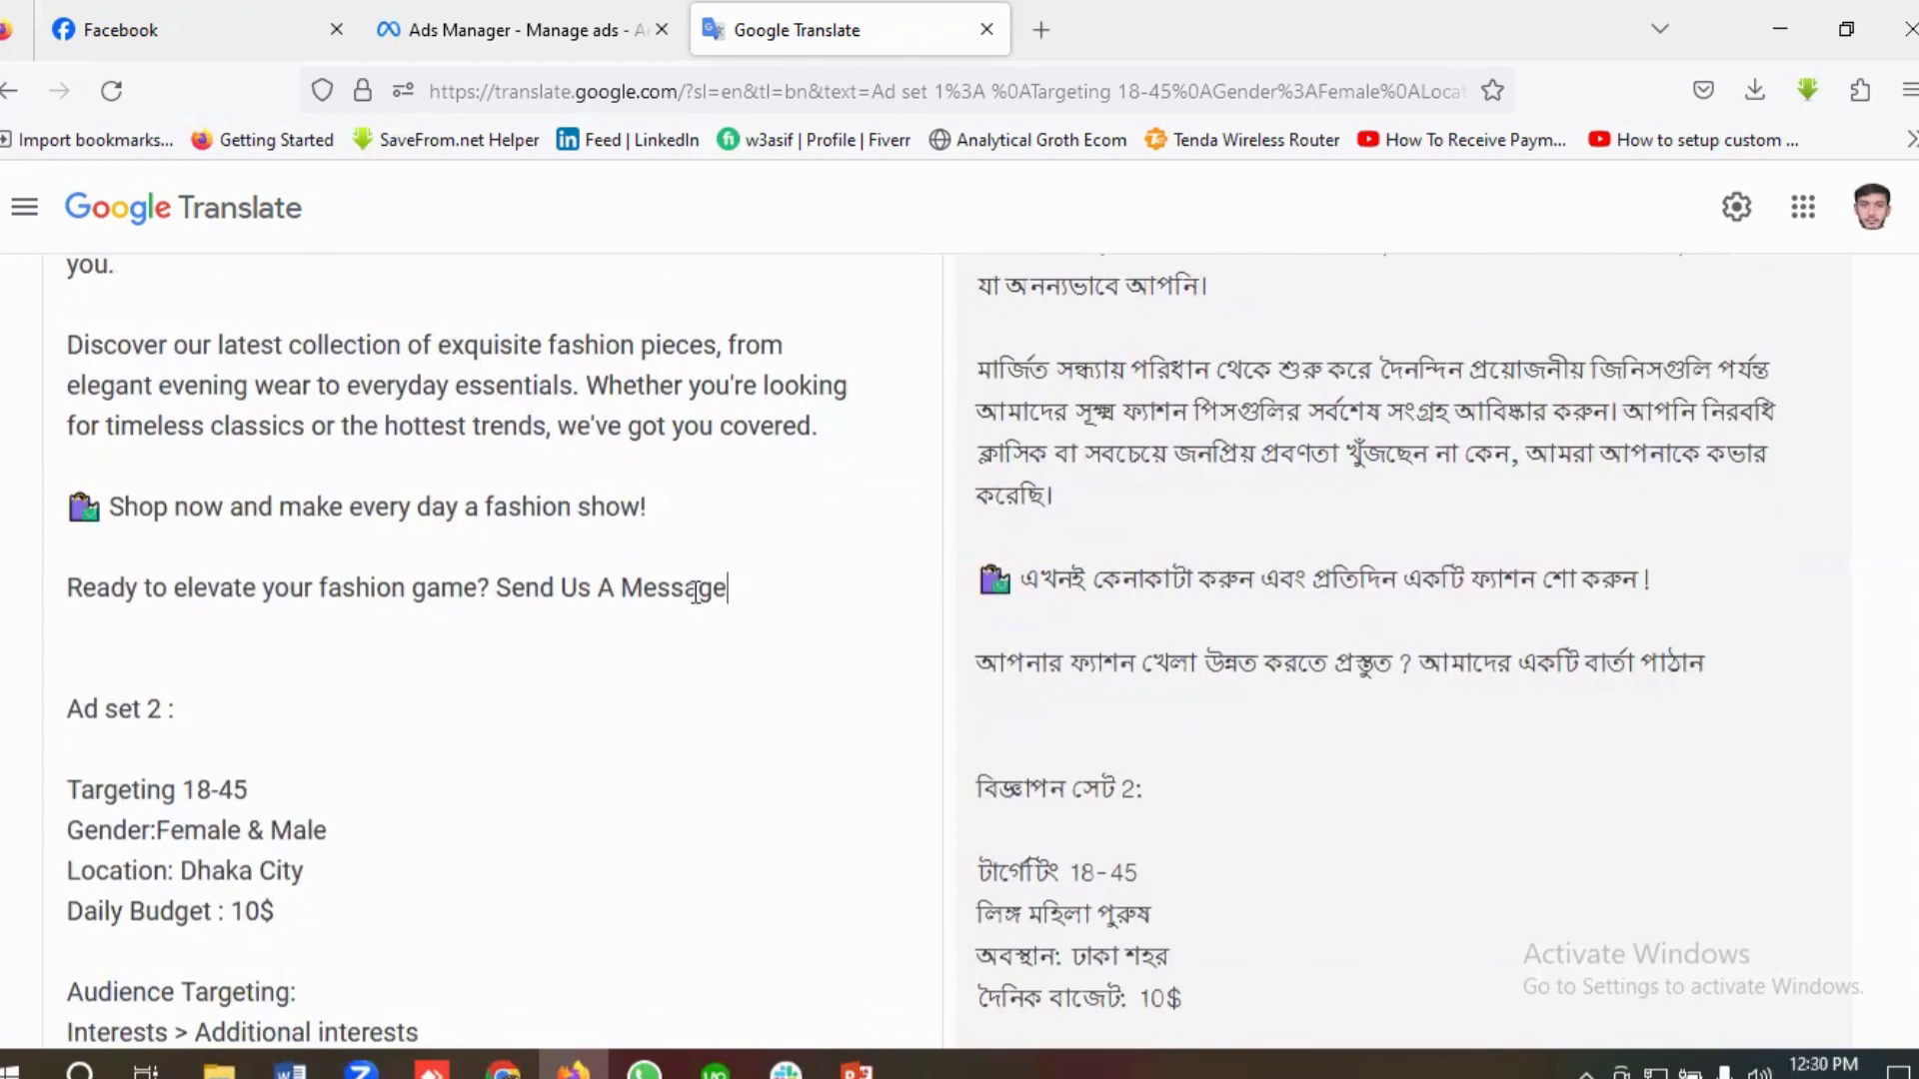
left_click_drag(727, 587, 496, 586)
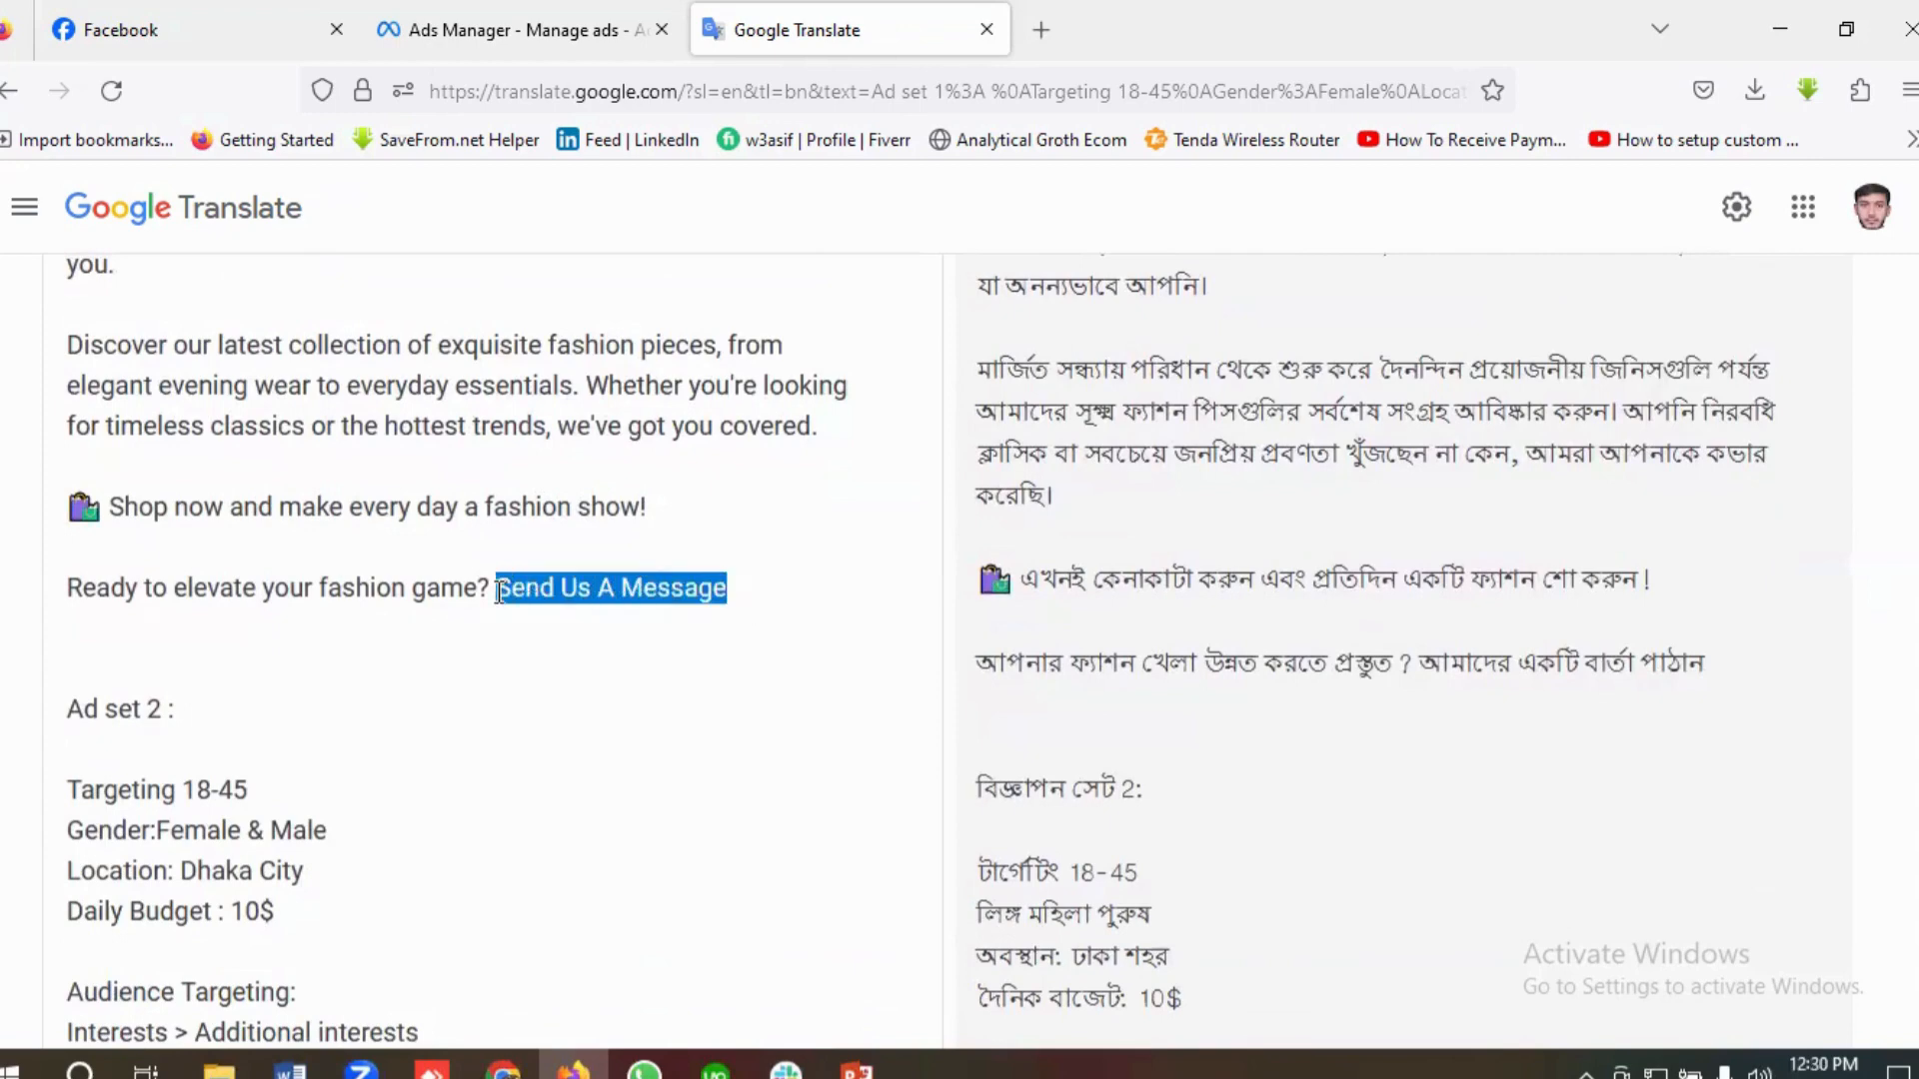
left_click(555, 588)
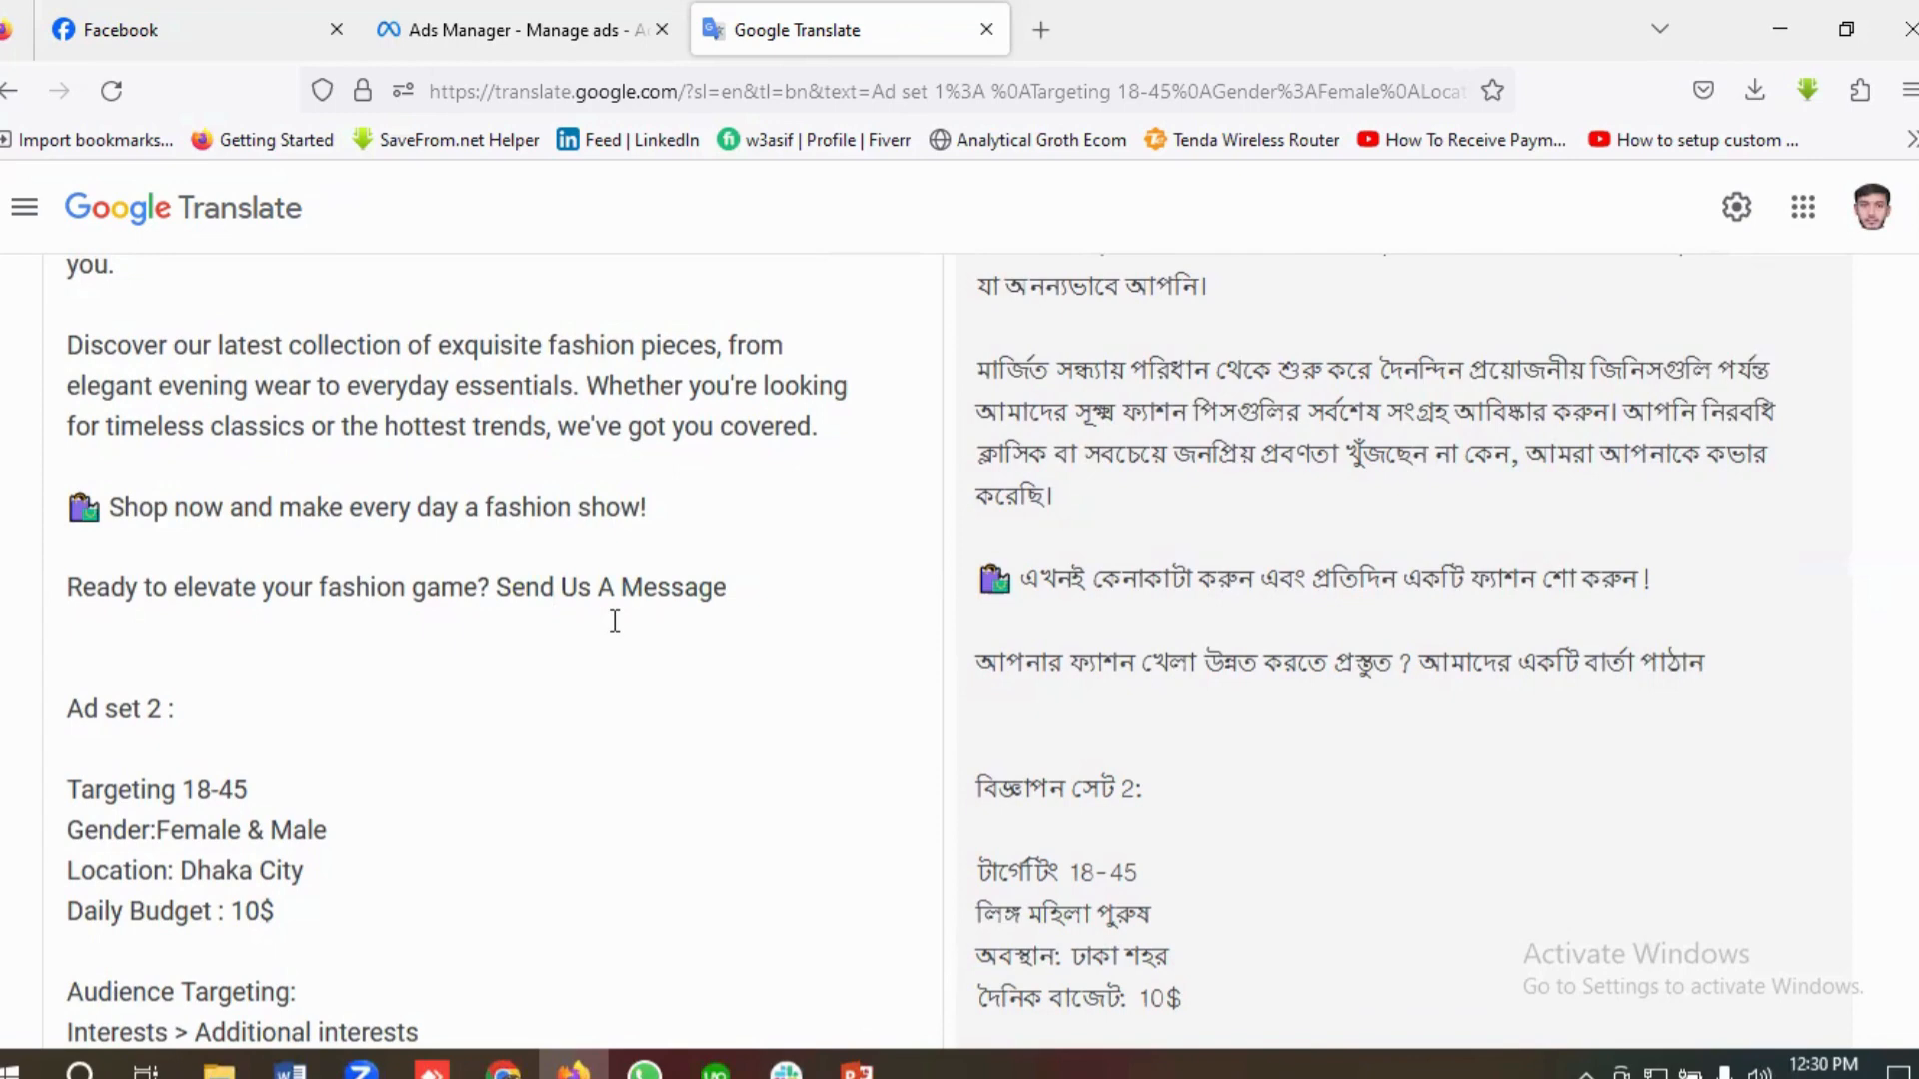
scroll(459, 612, "up", 8)
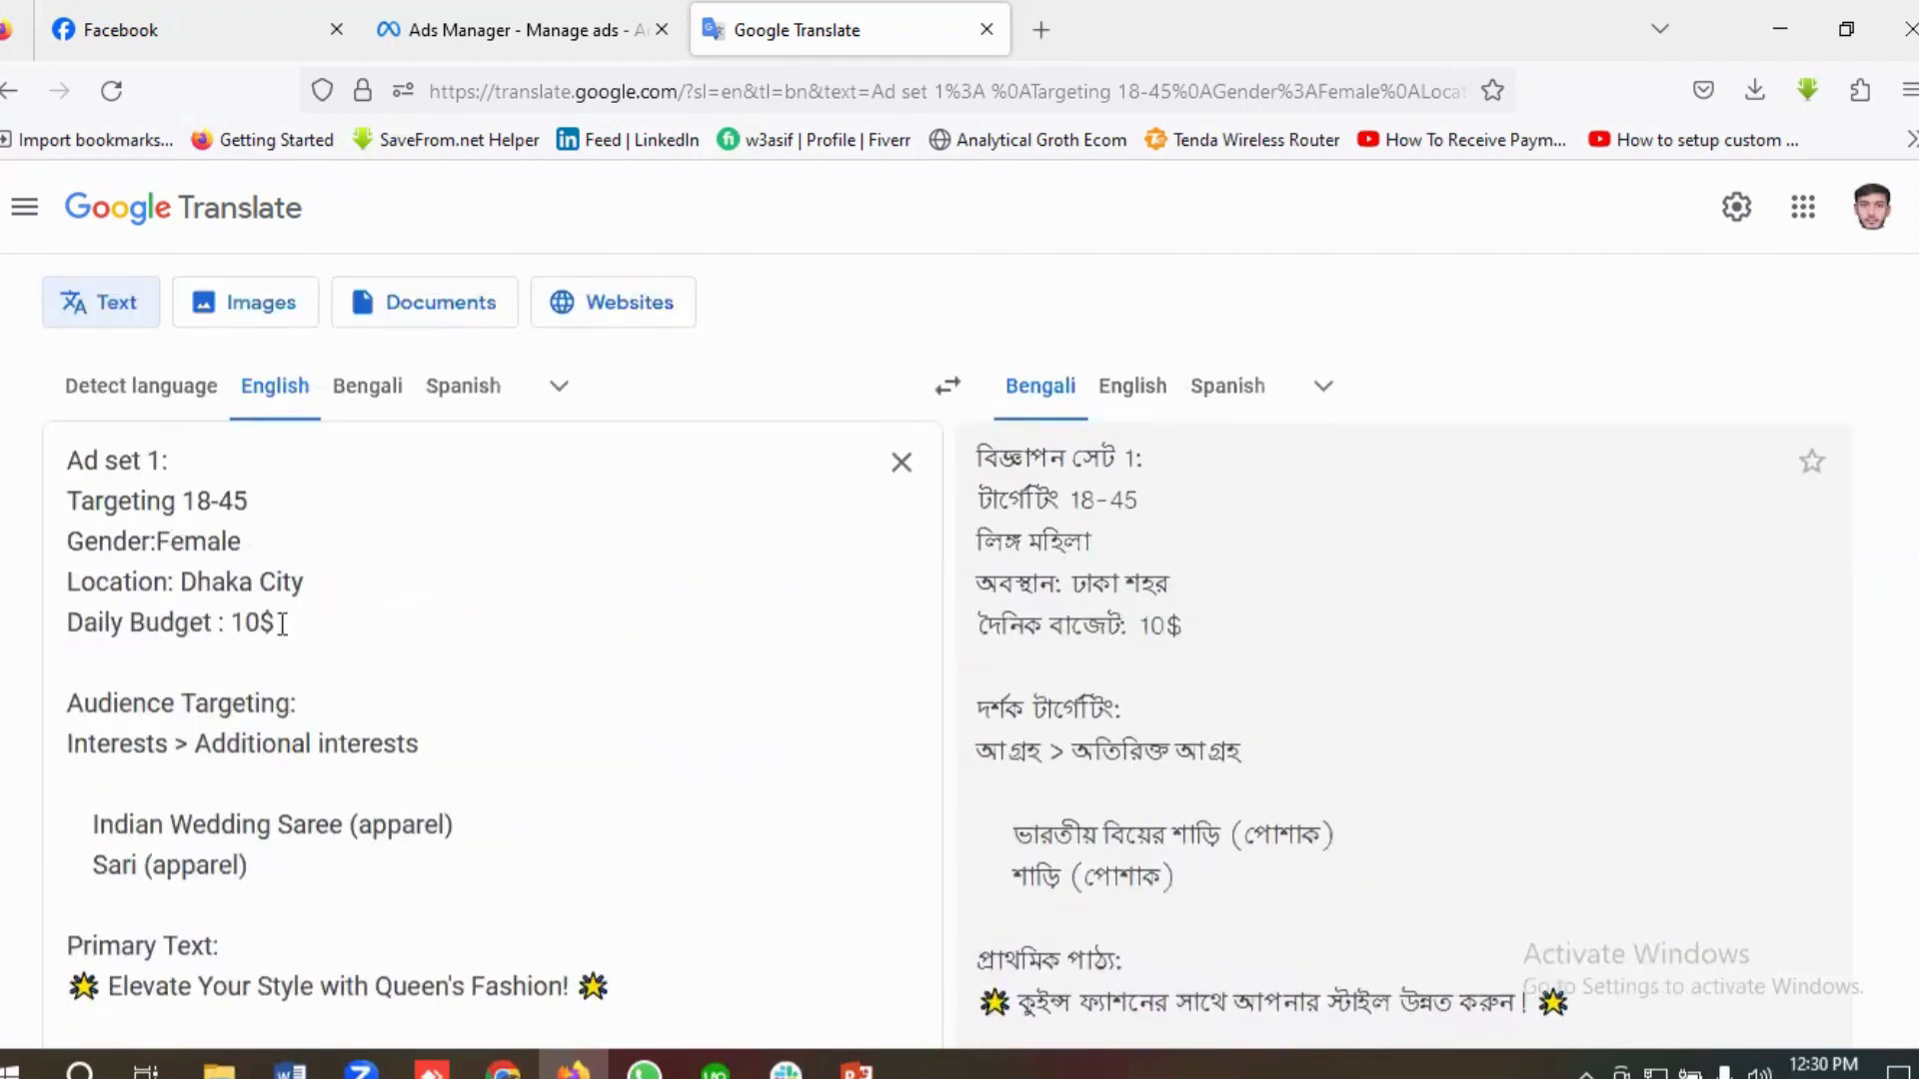
Step: Compare the gender targeting of Ad set 1 with that of Ad set 2 in the brief
scroll(387, 698, "down", 2)
scroll(387, 697, "up", 2)
left_click_drag(67, 543, 285, 540)
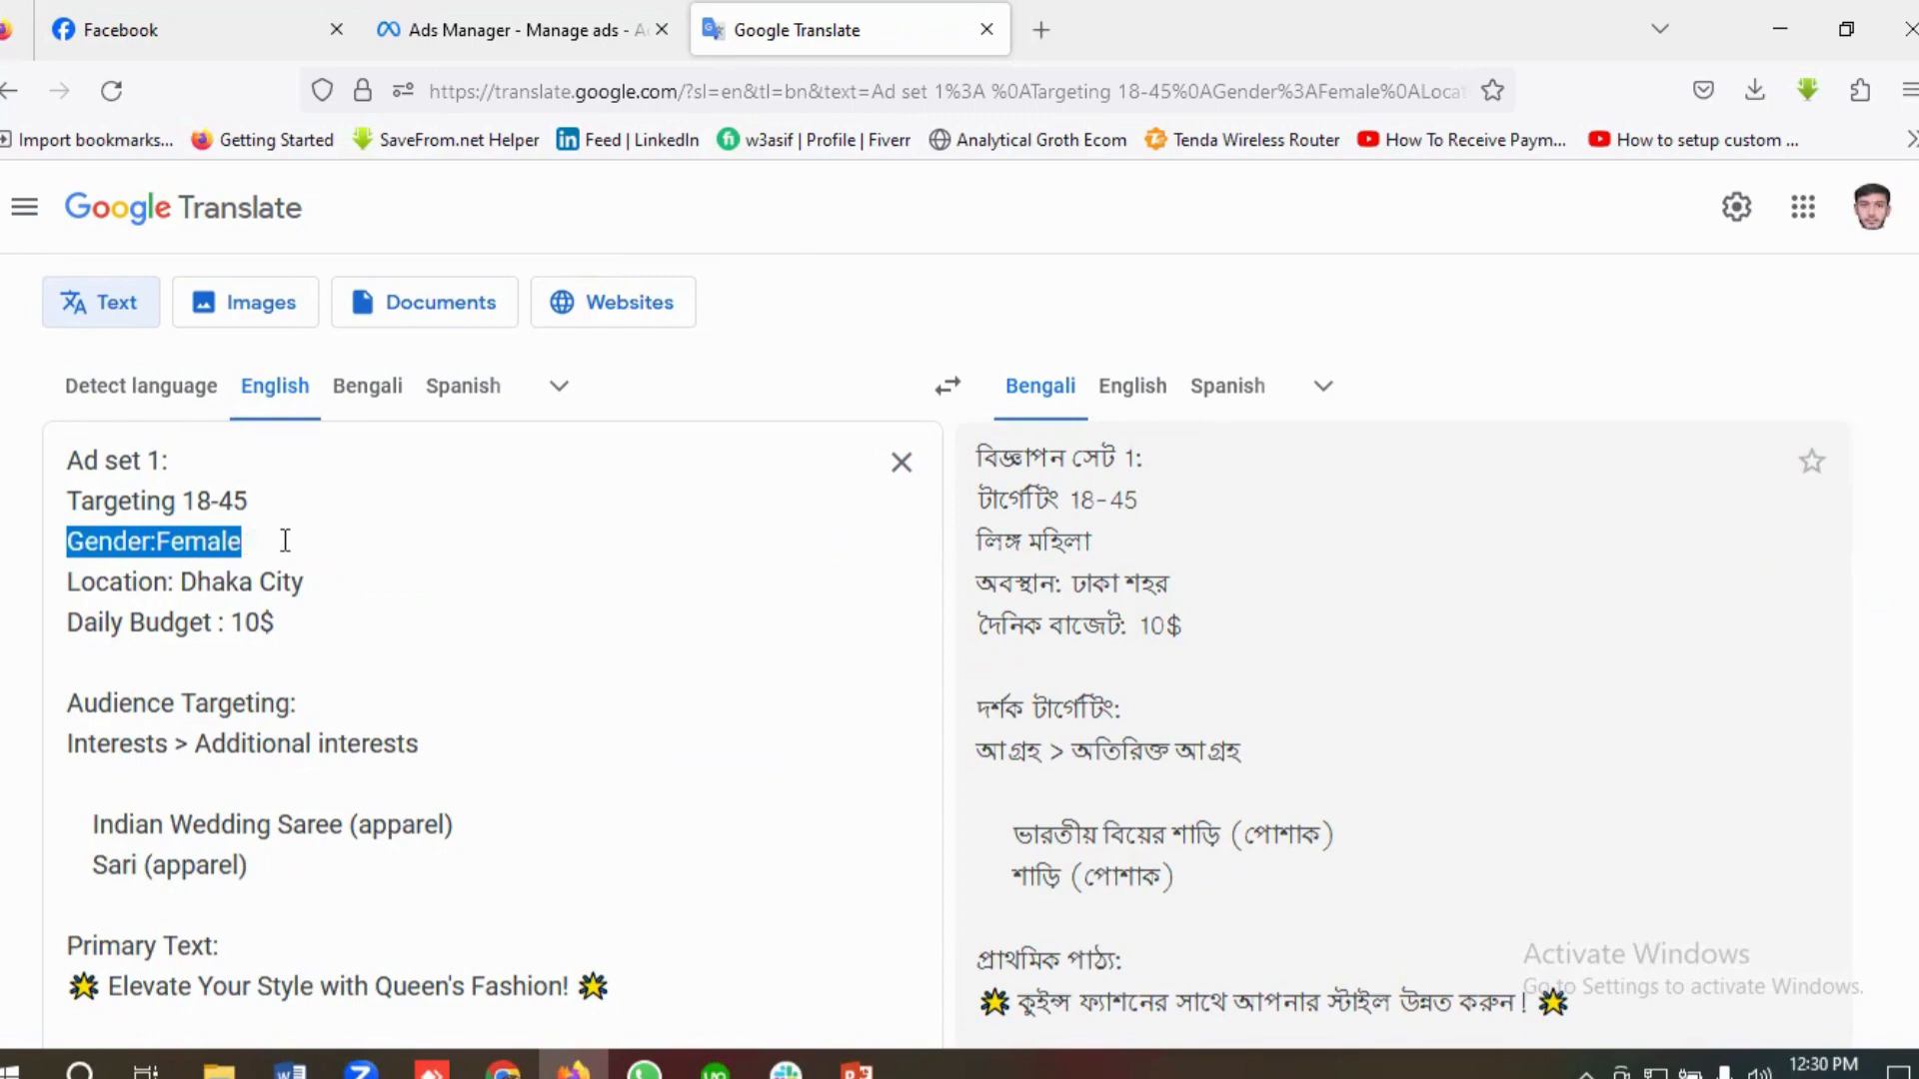
left_click(285, 540)
scroll(328, 590, "down", 4)
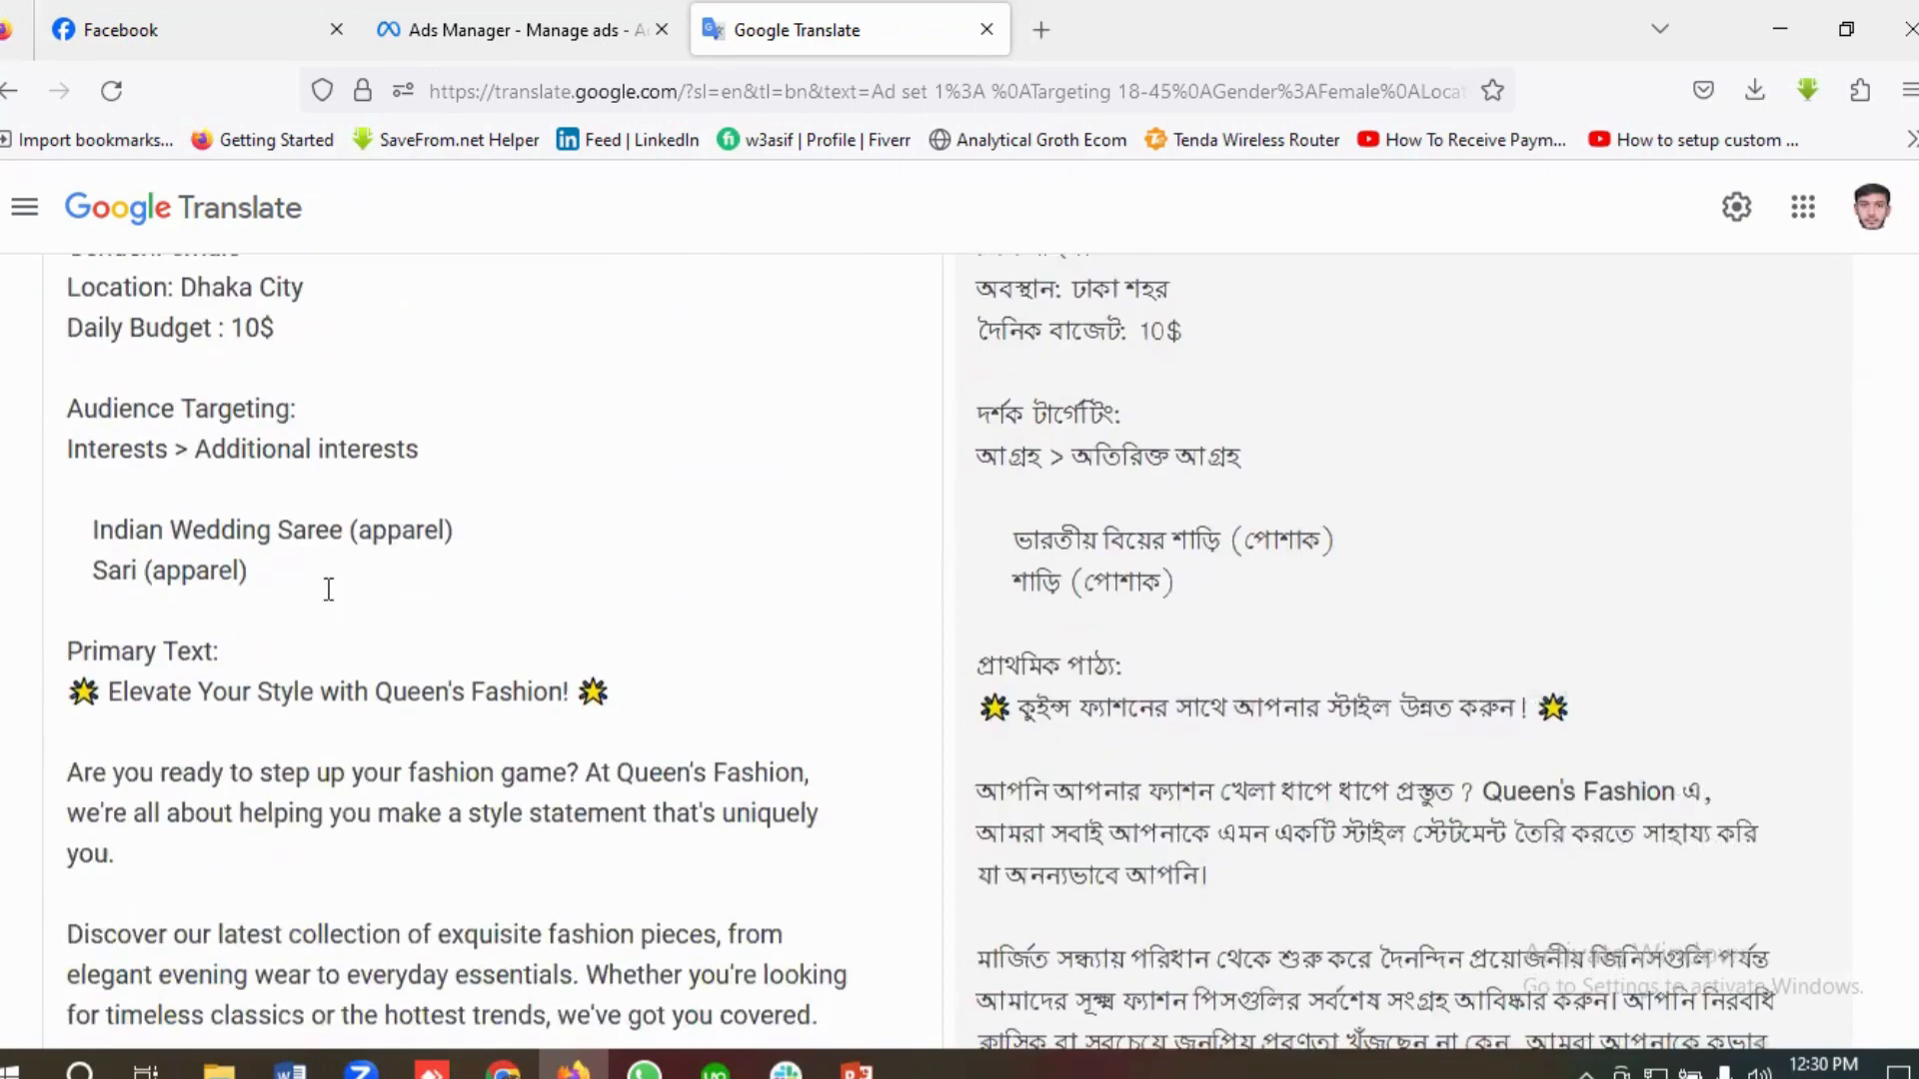
scroll(328, 589, "down", 10)
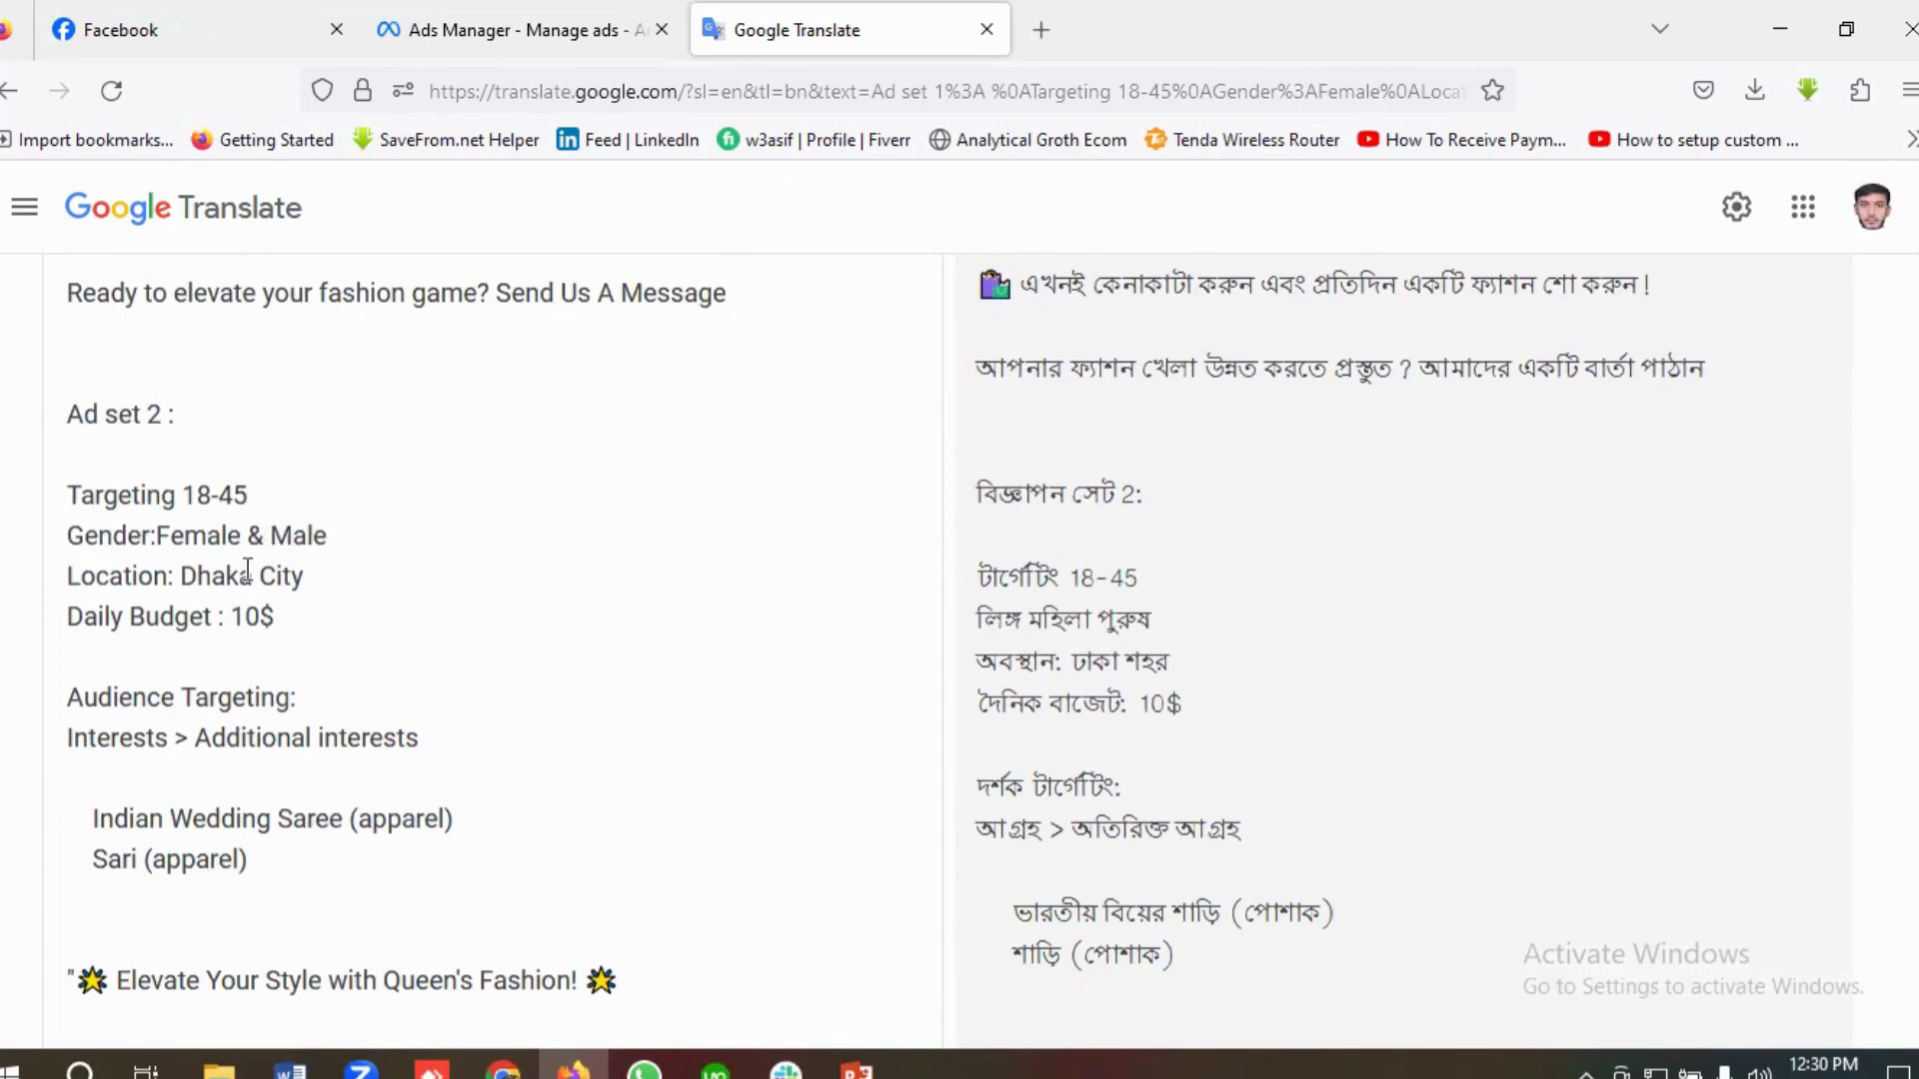
left_click_drag(351, 531, 159, 530)
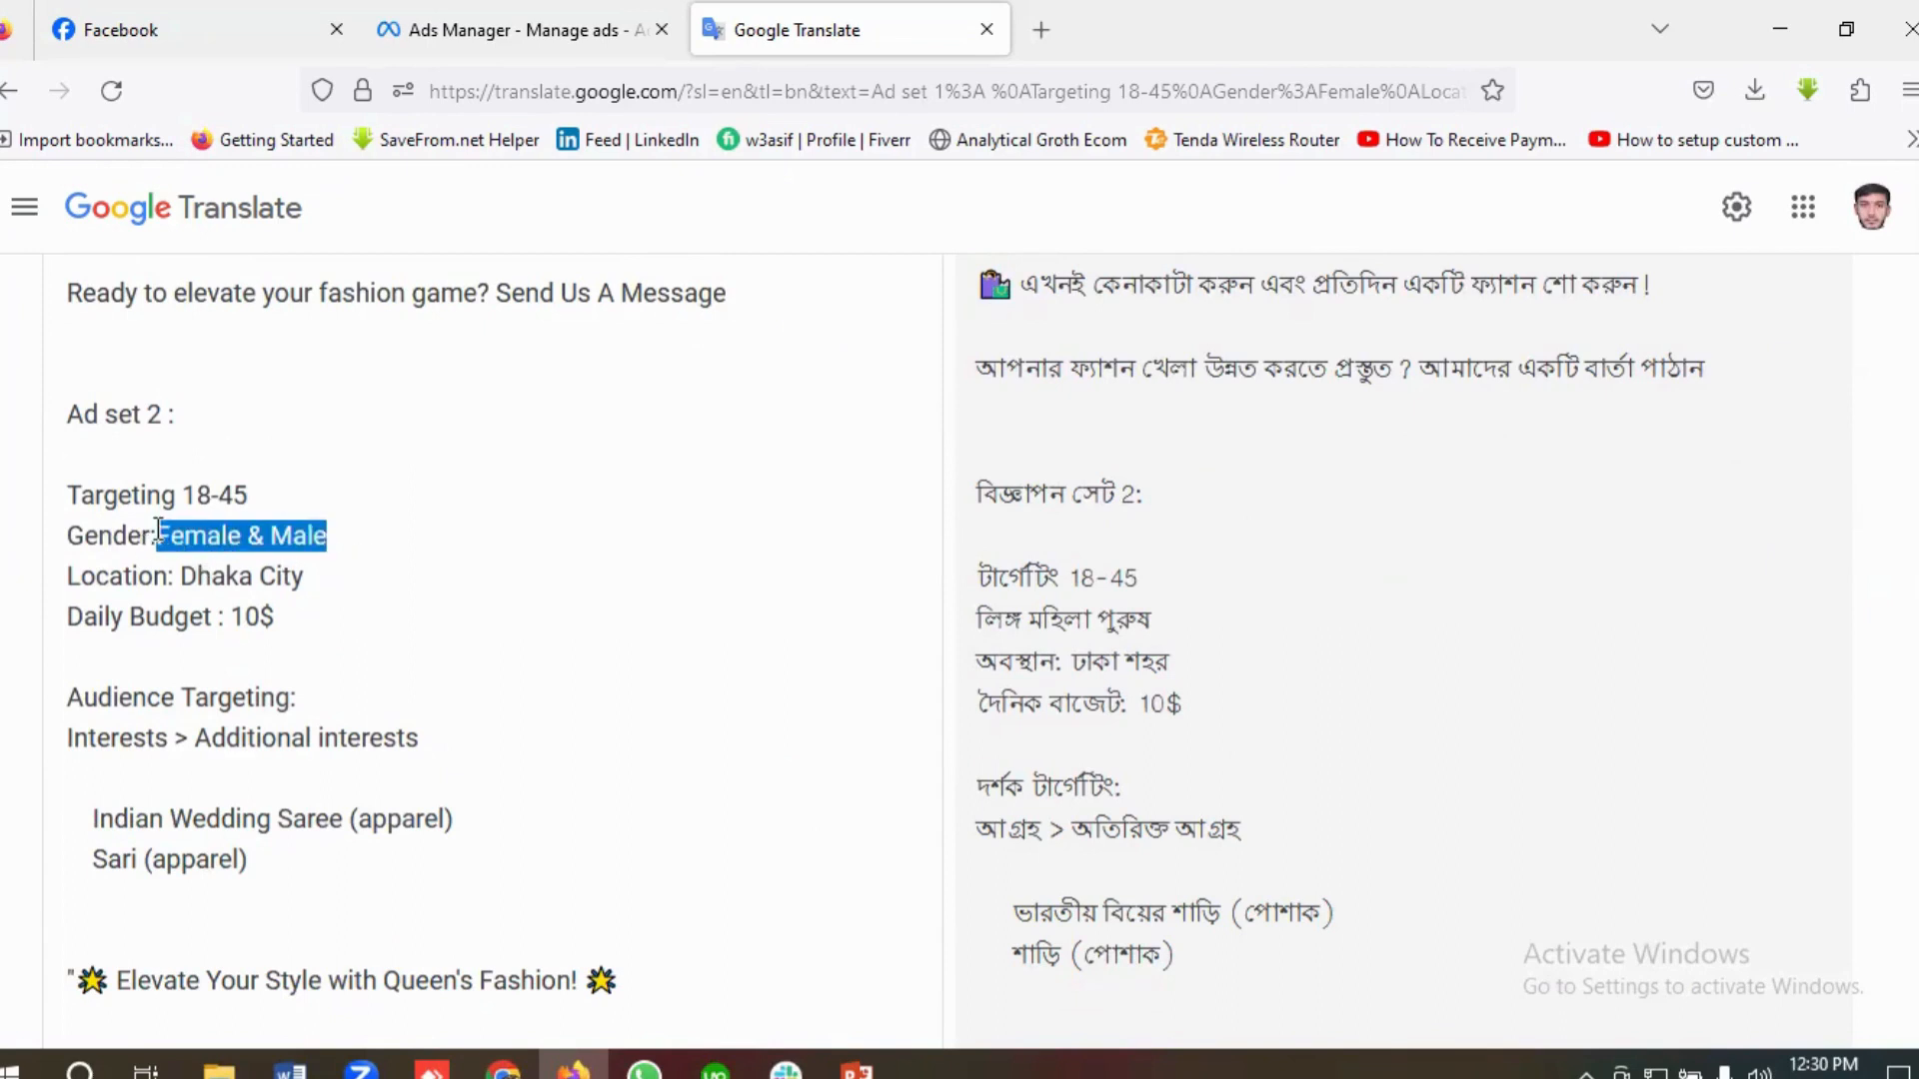
left_click(202, 535)
left_click_drag(331, 535, 158, 536)
left_click(236, 542)
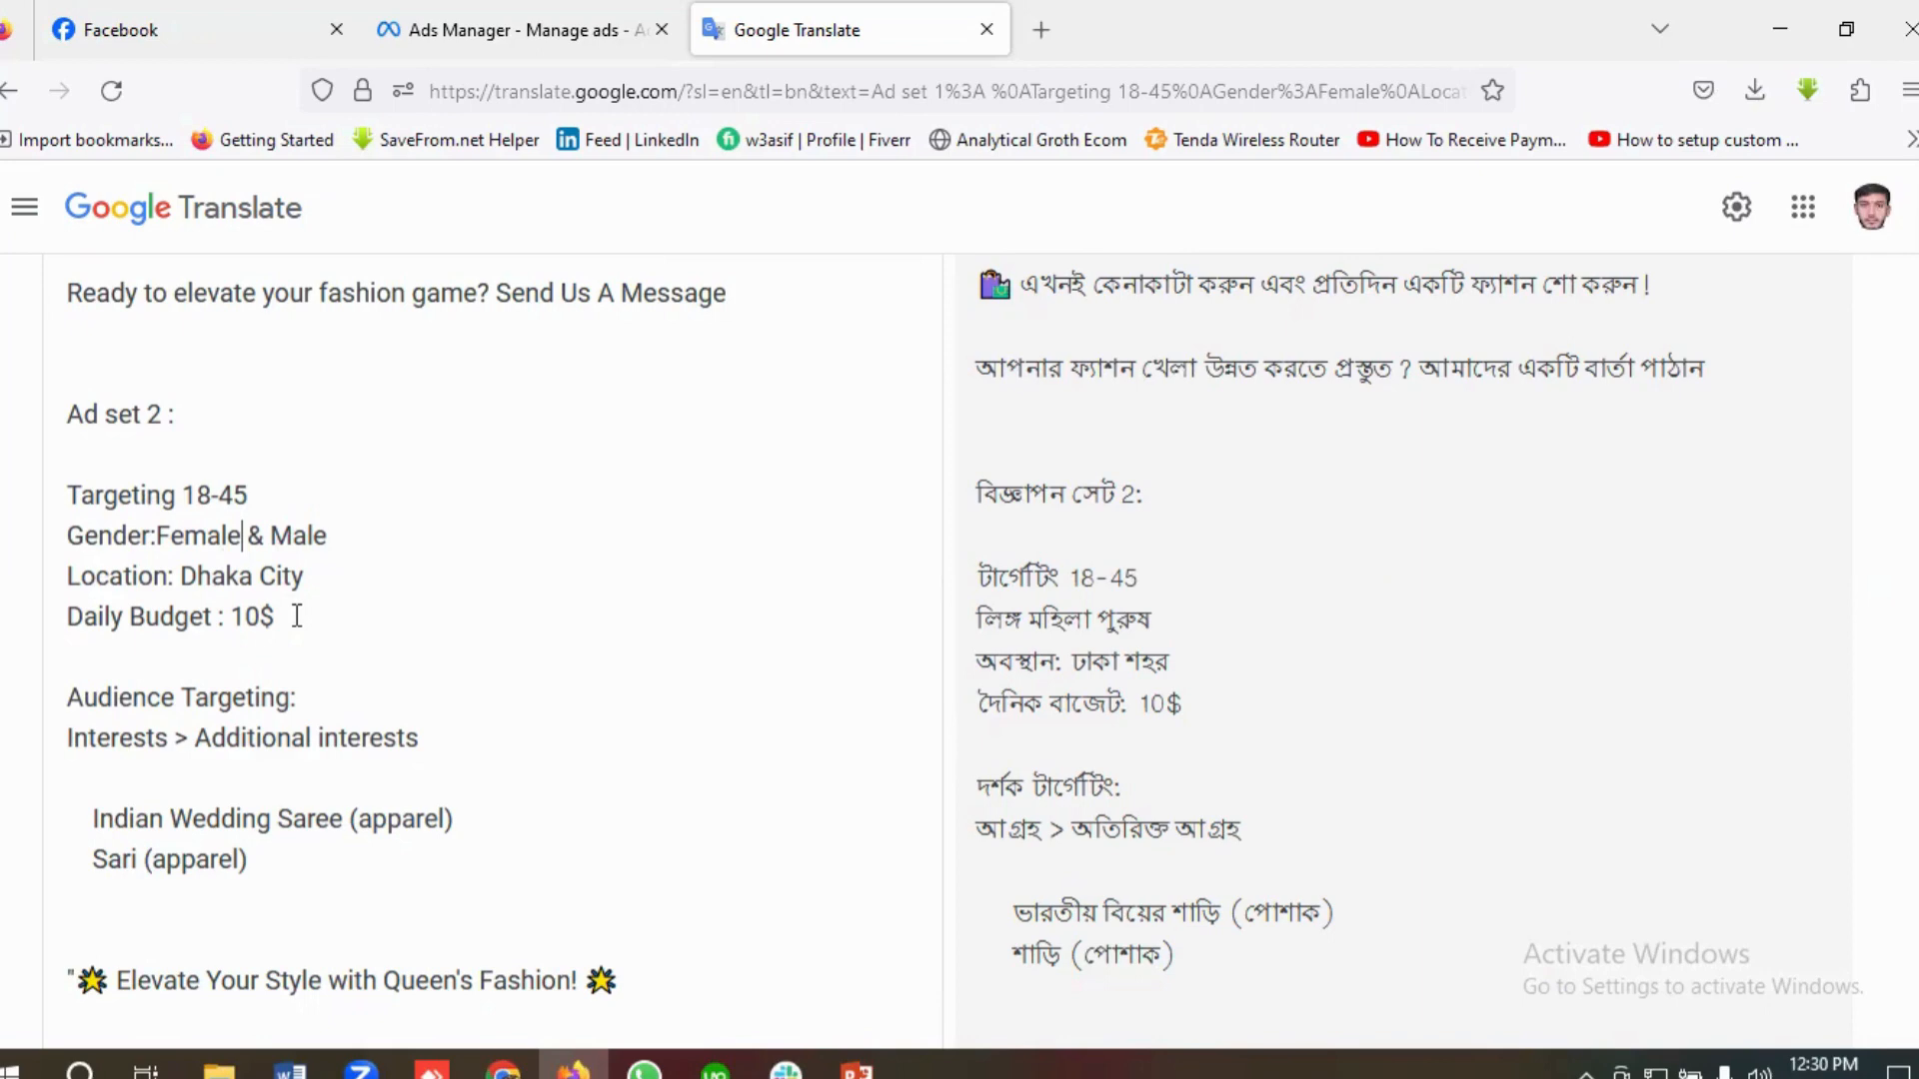
scroll(300, 619, "up", 10)
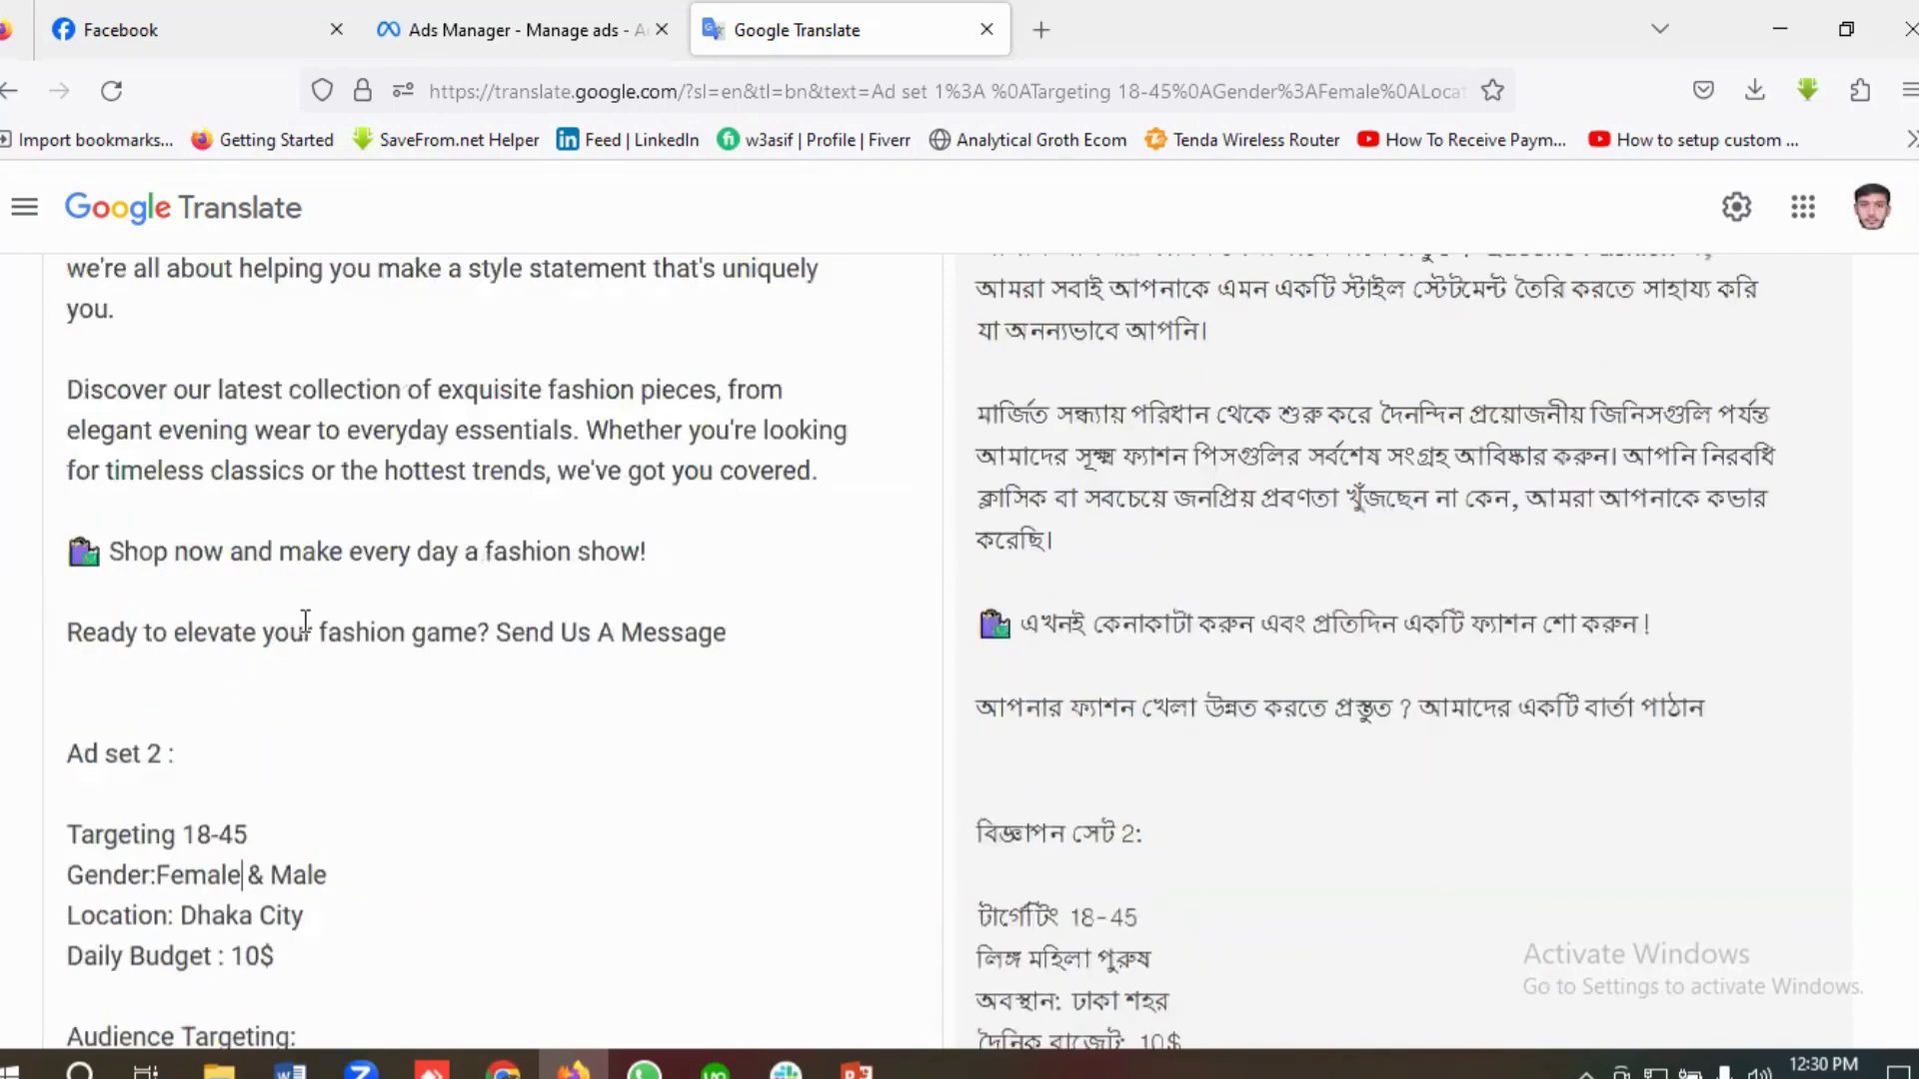
scroll(142, 604, "down", 2)
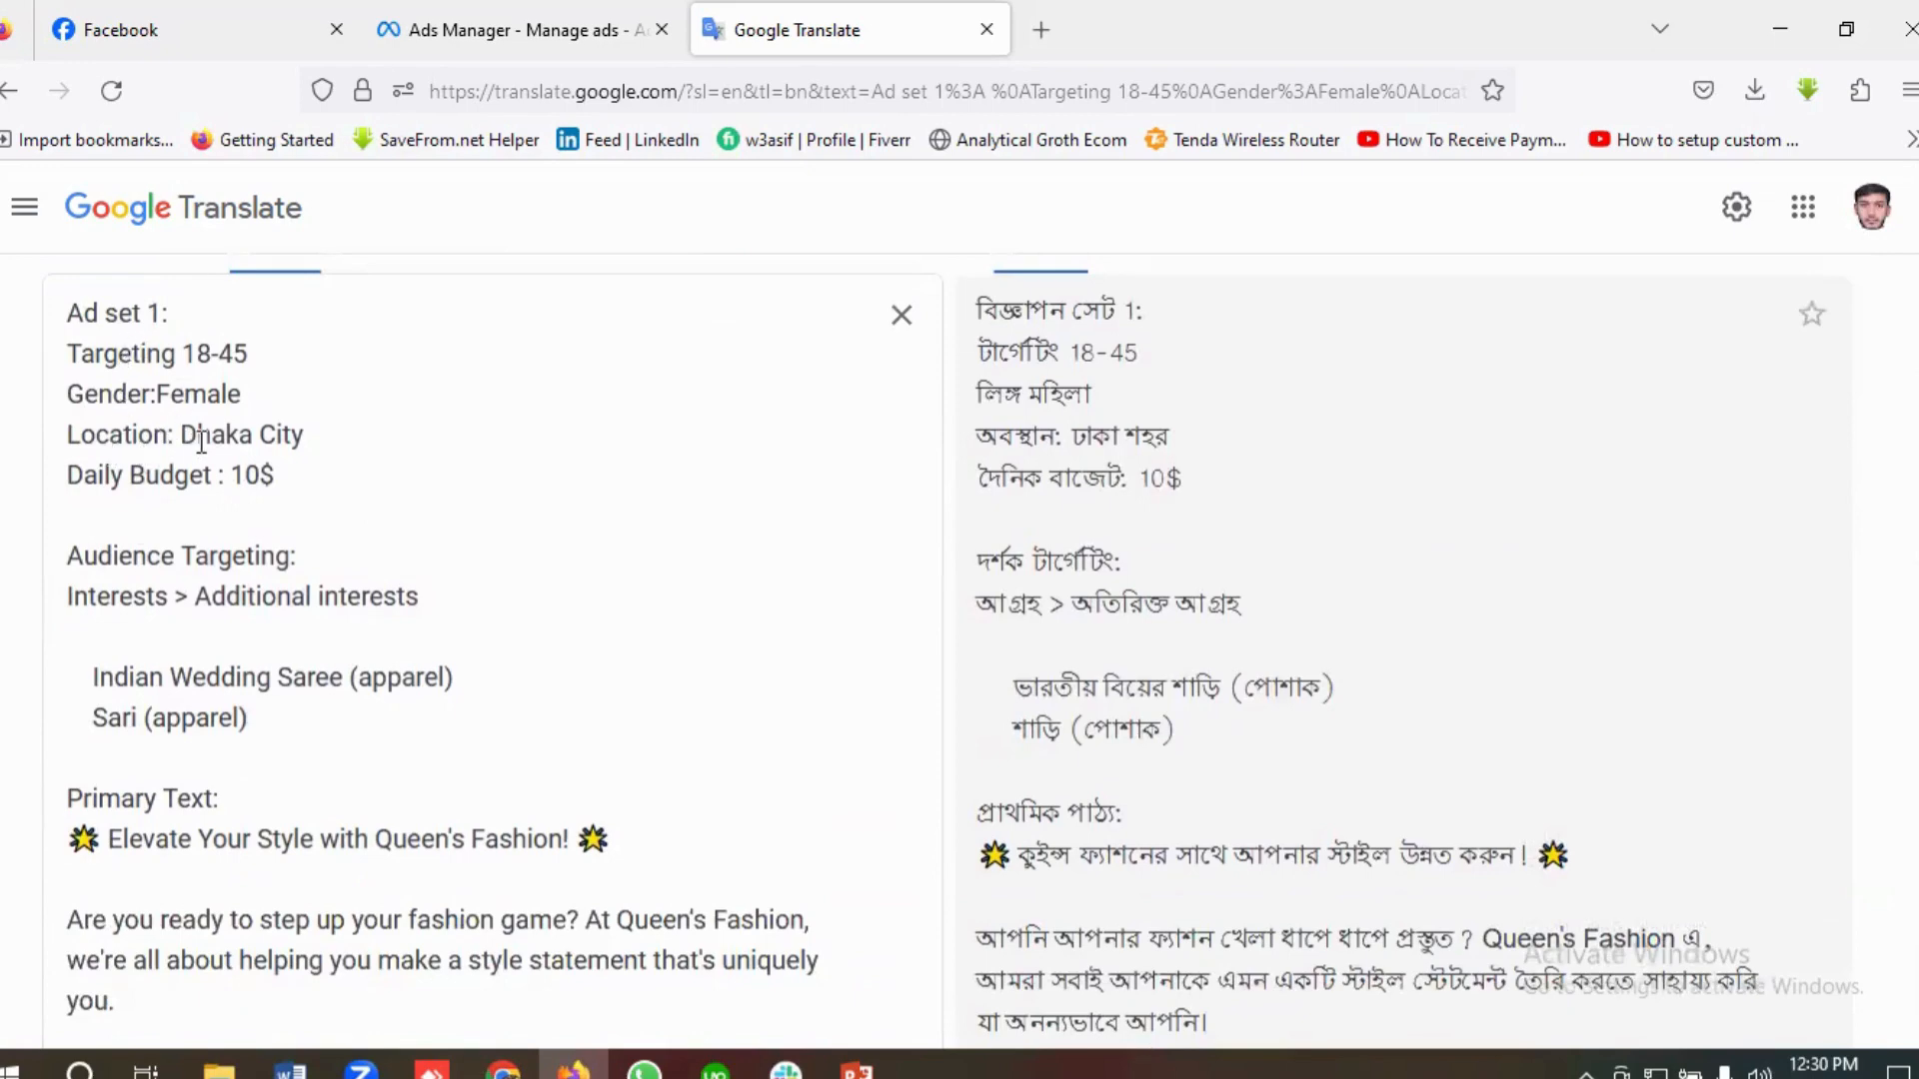
Step: Examine the Ad set 3 brief, especially its location targeting, and compare it with the other two ad sets
scroll(337, 587, "down", 20)
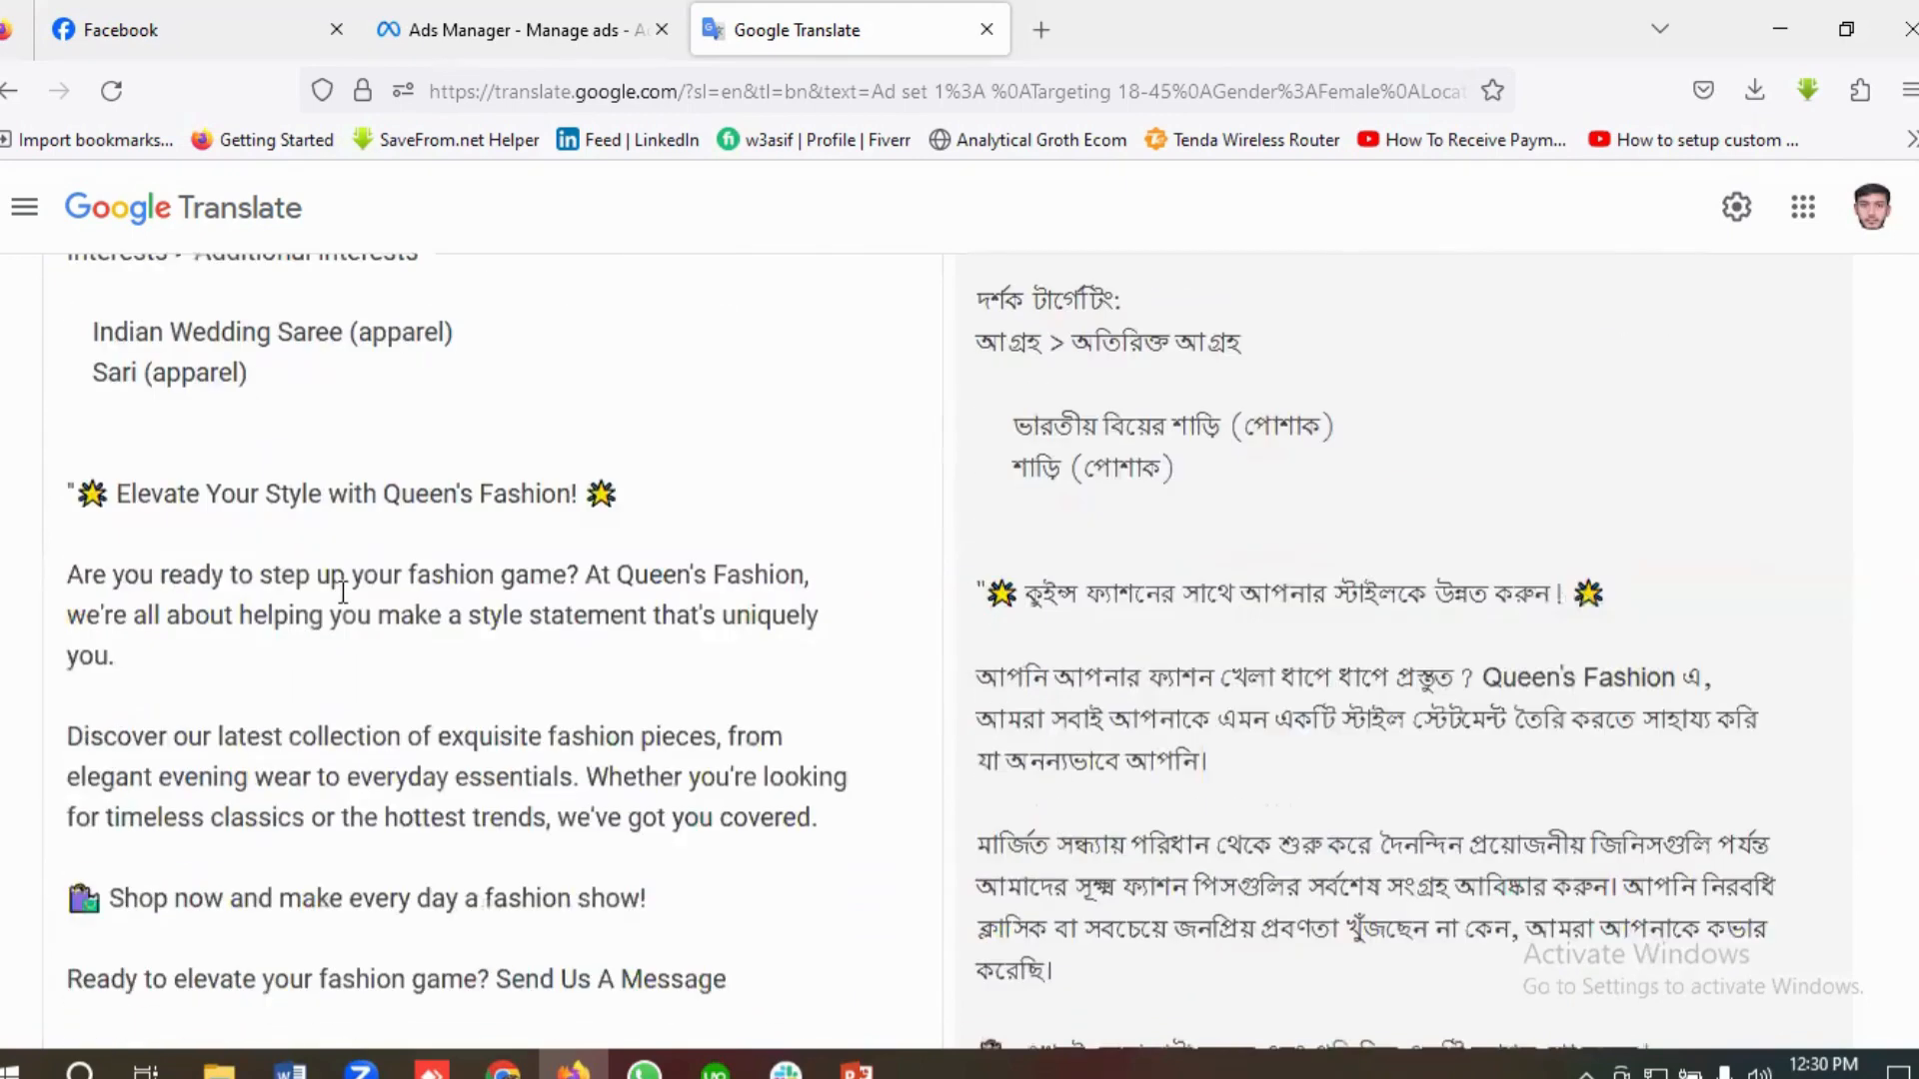
scroll(343, 599, "down", 3)
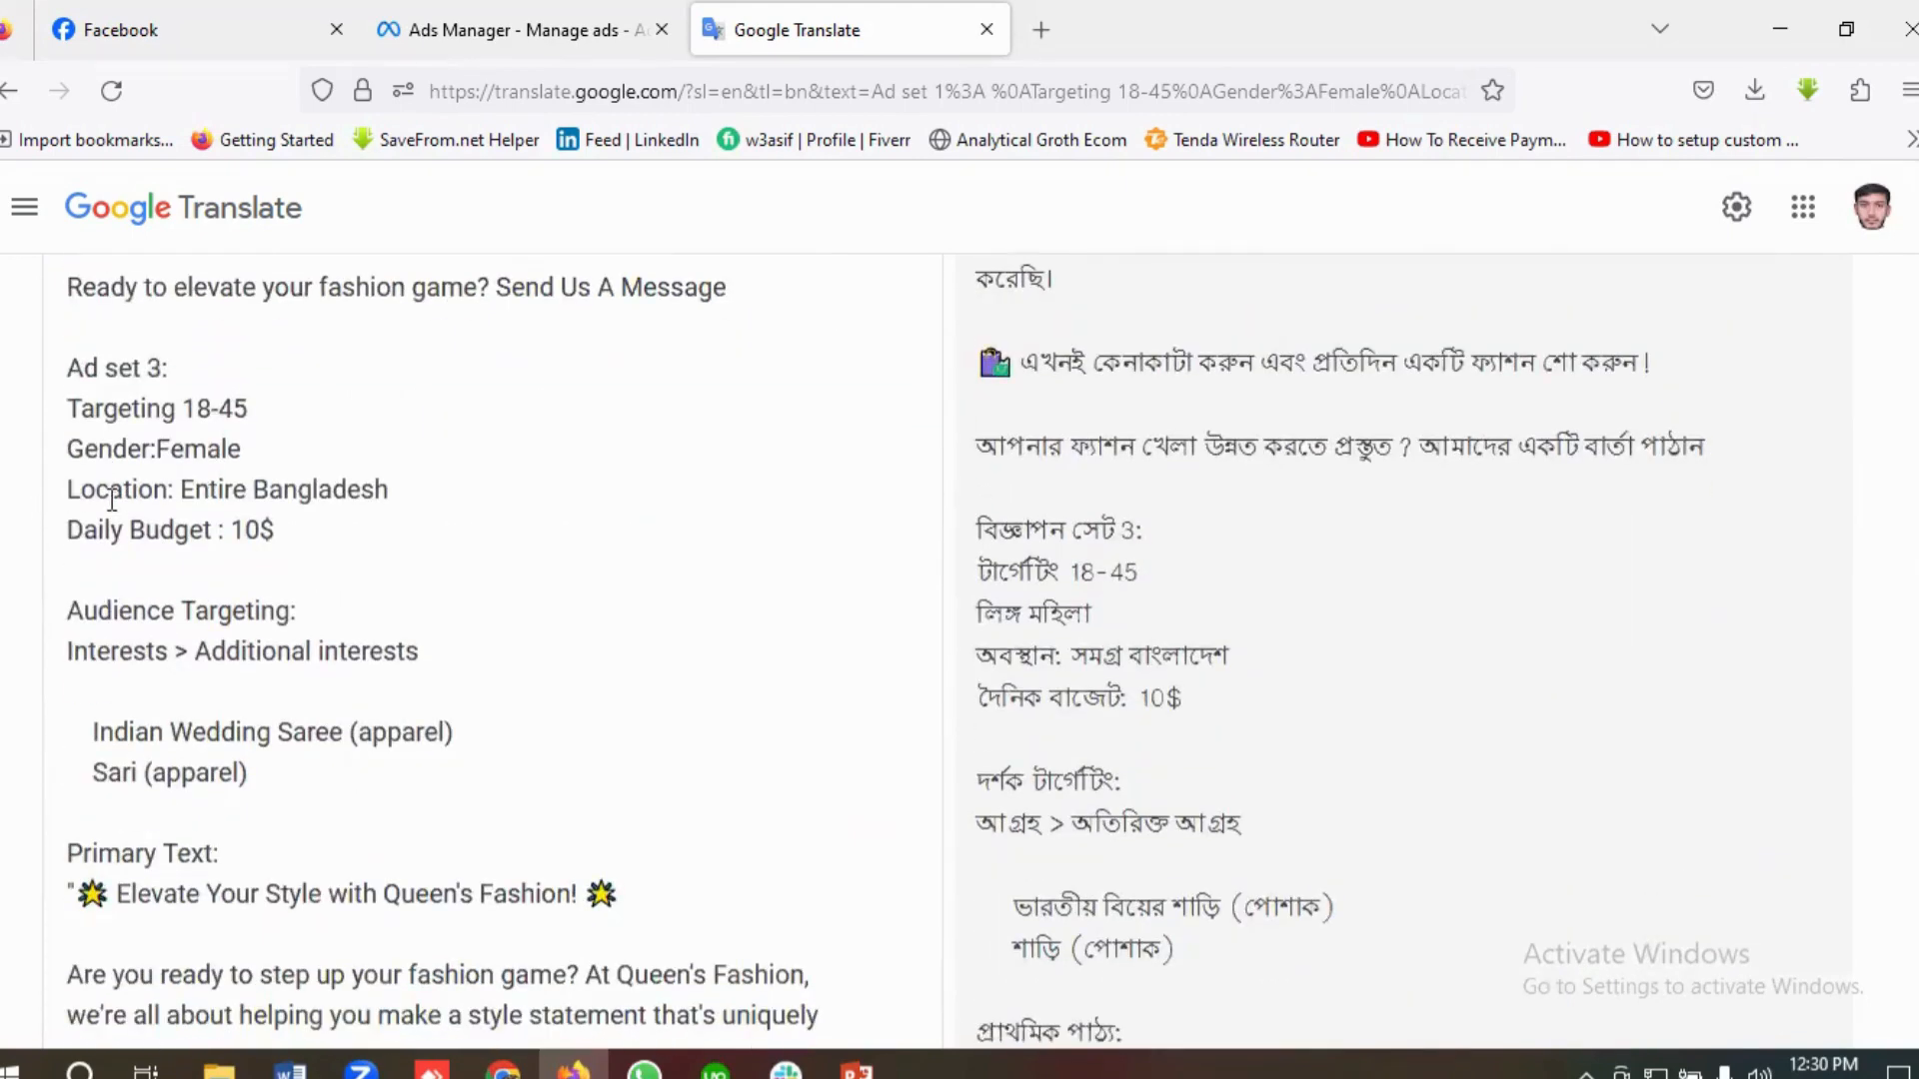
left_click_drag(405, 492, 179, 491)
left_click(268, 490)
left_click_drag(419, 492, 51, 489)
left_click(180, 489)
scroll(303, 570, "down", 3)
scroll(303, 570, "down", 12)
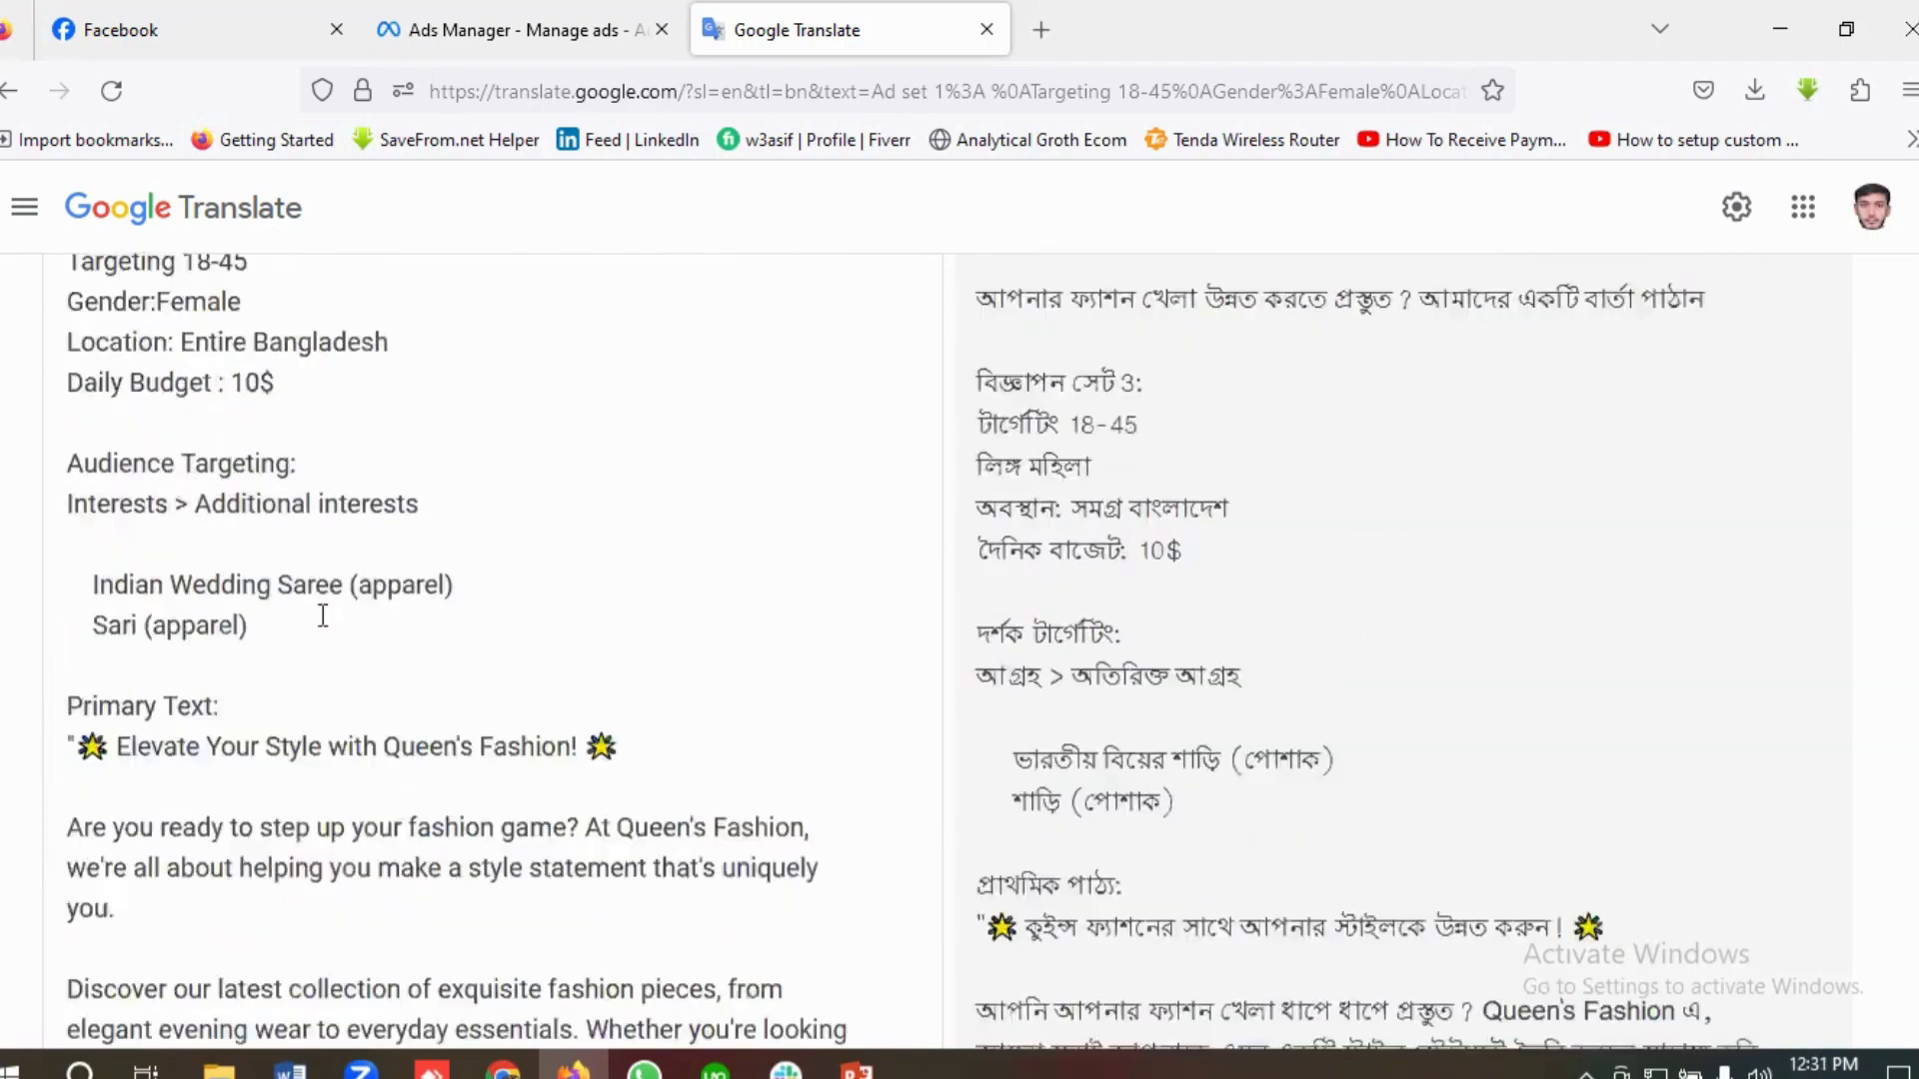
scroll(346, 652, "down", 12)
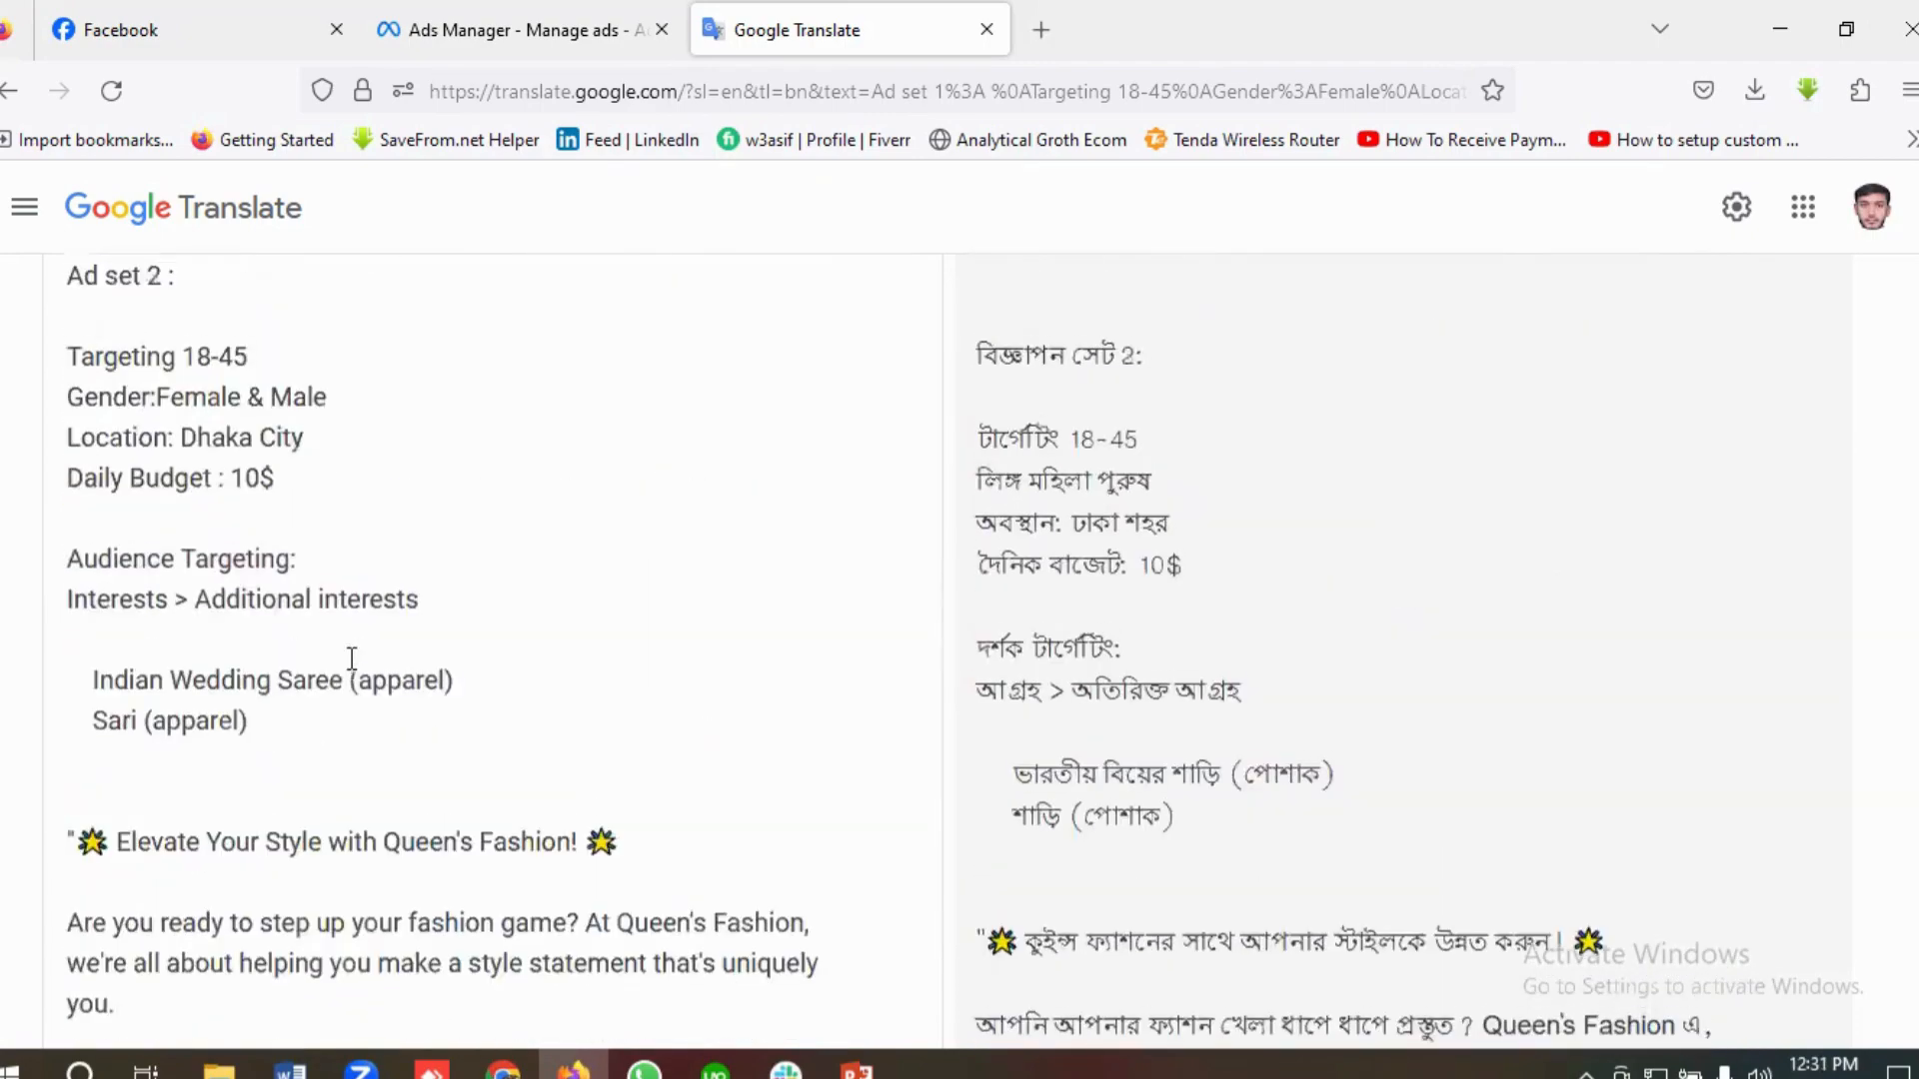
scroll(352, 660, "up", 5)
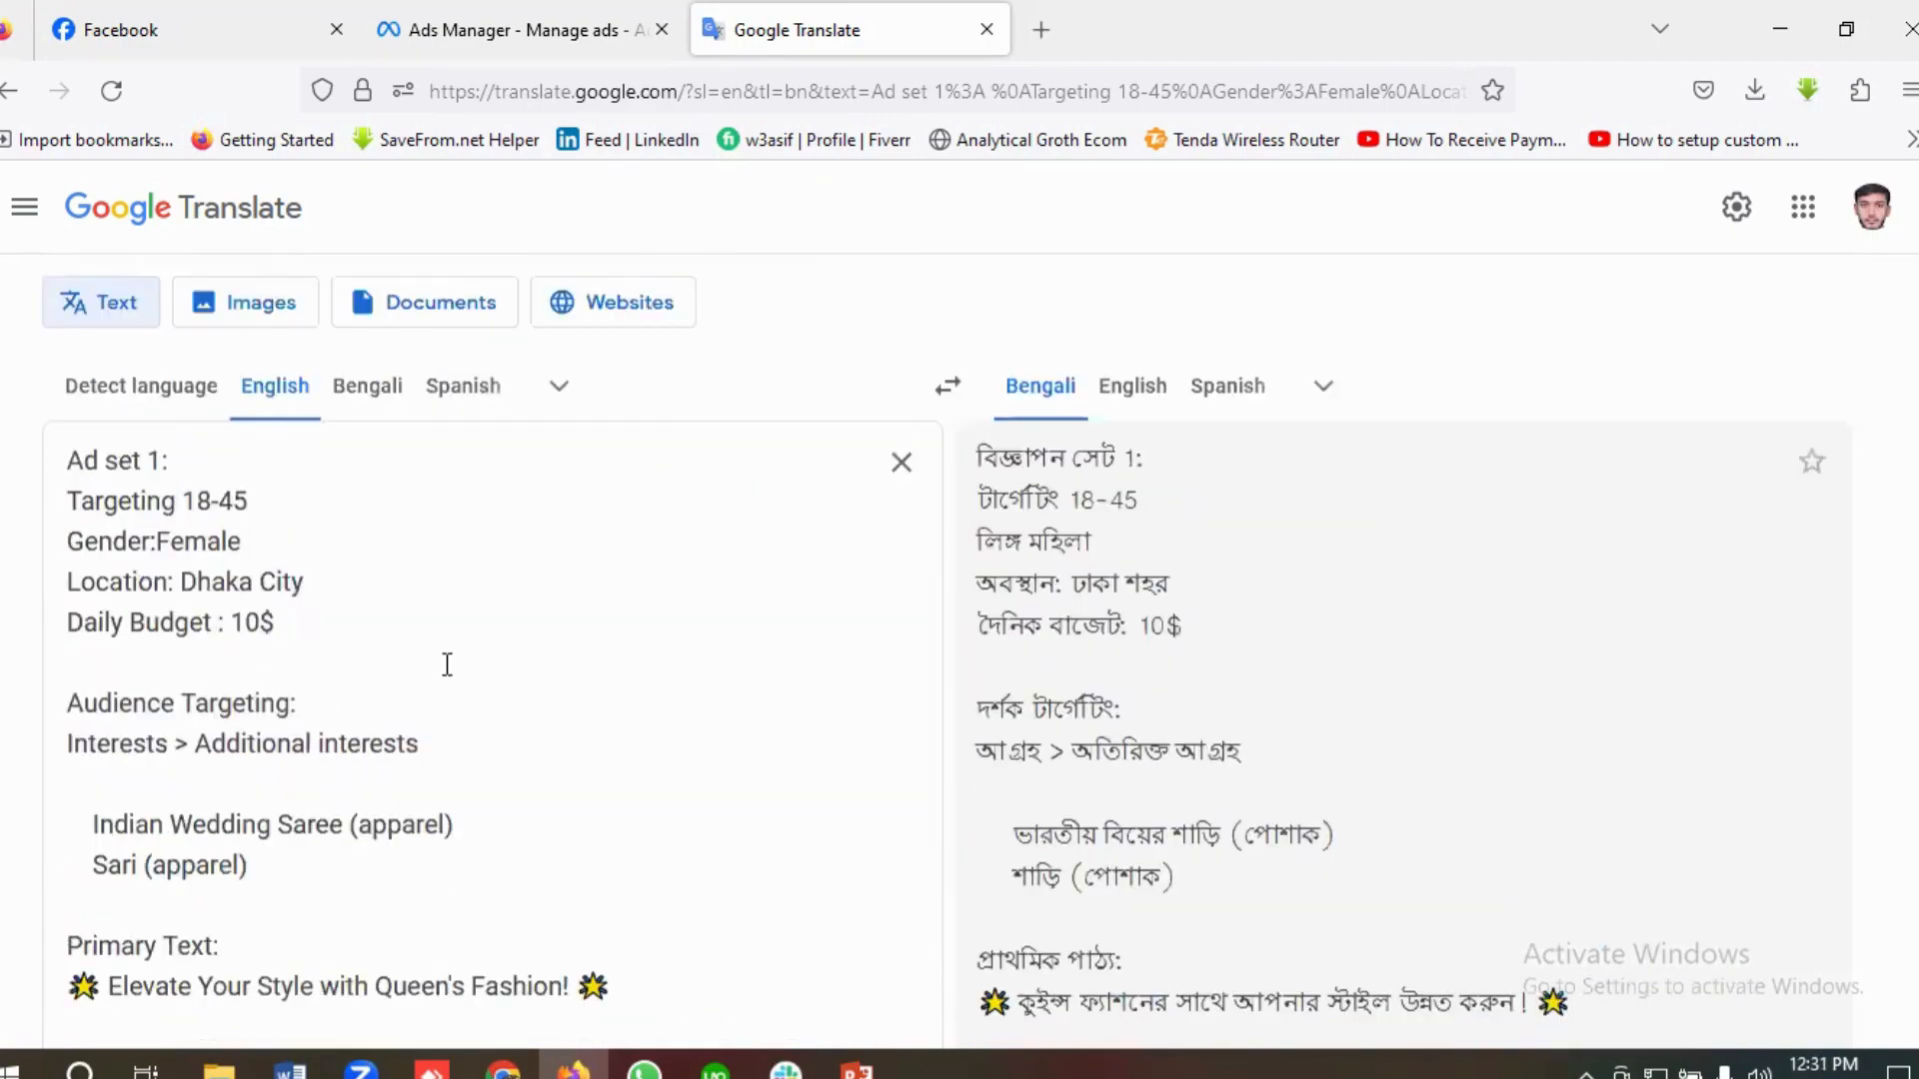
Step: Switch to Ads Manager and create a new campaign with the Engagement objective
left_click(480, 28)
left_click(527, 703)
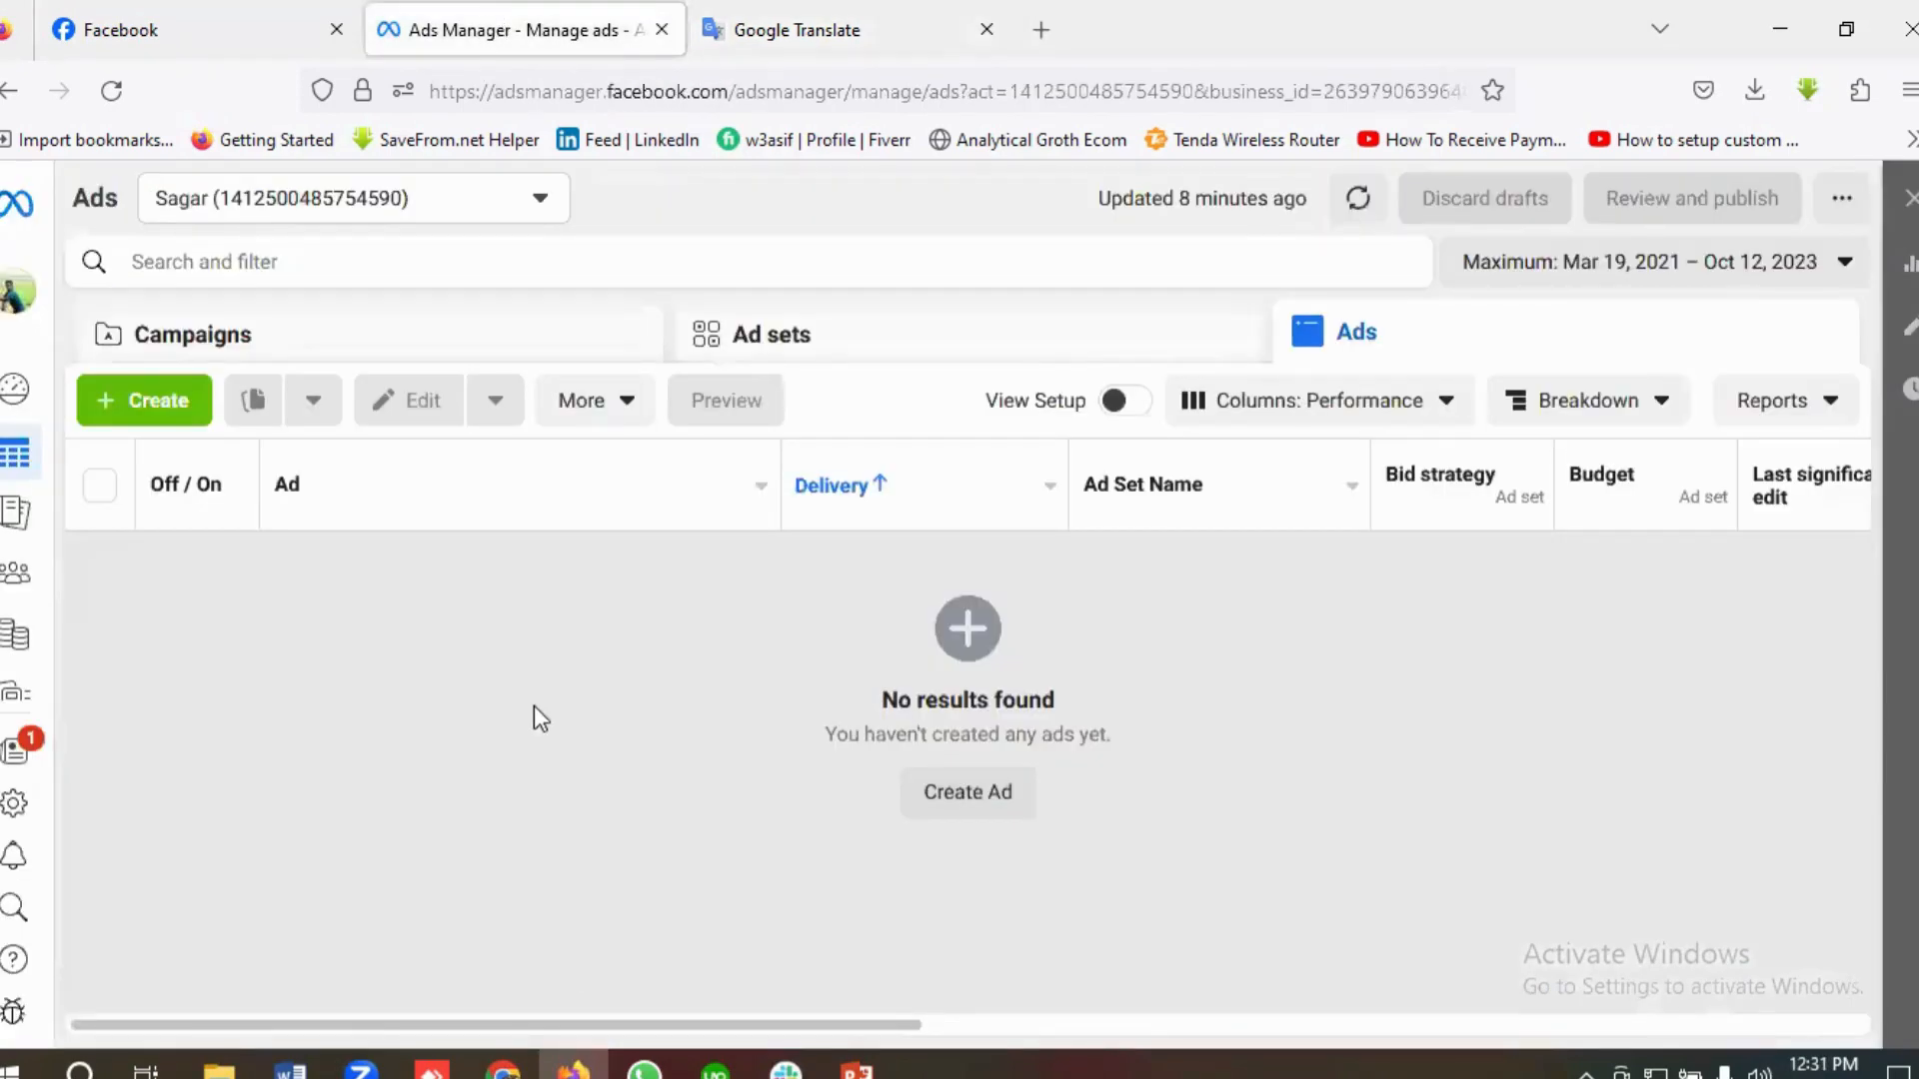
left_click(153, 405)
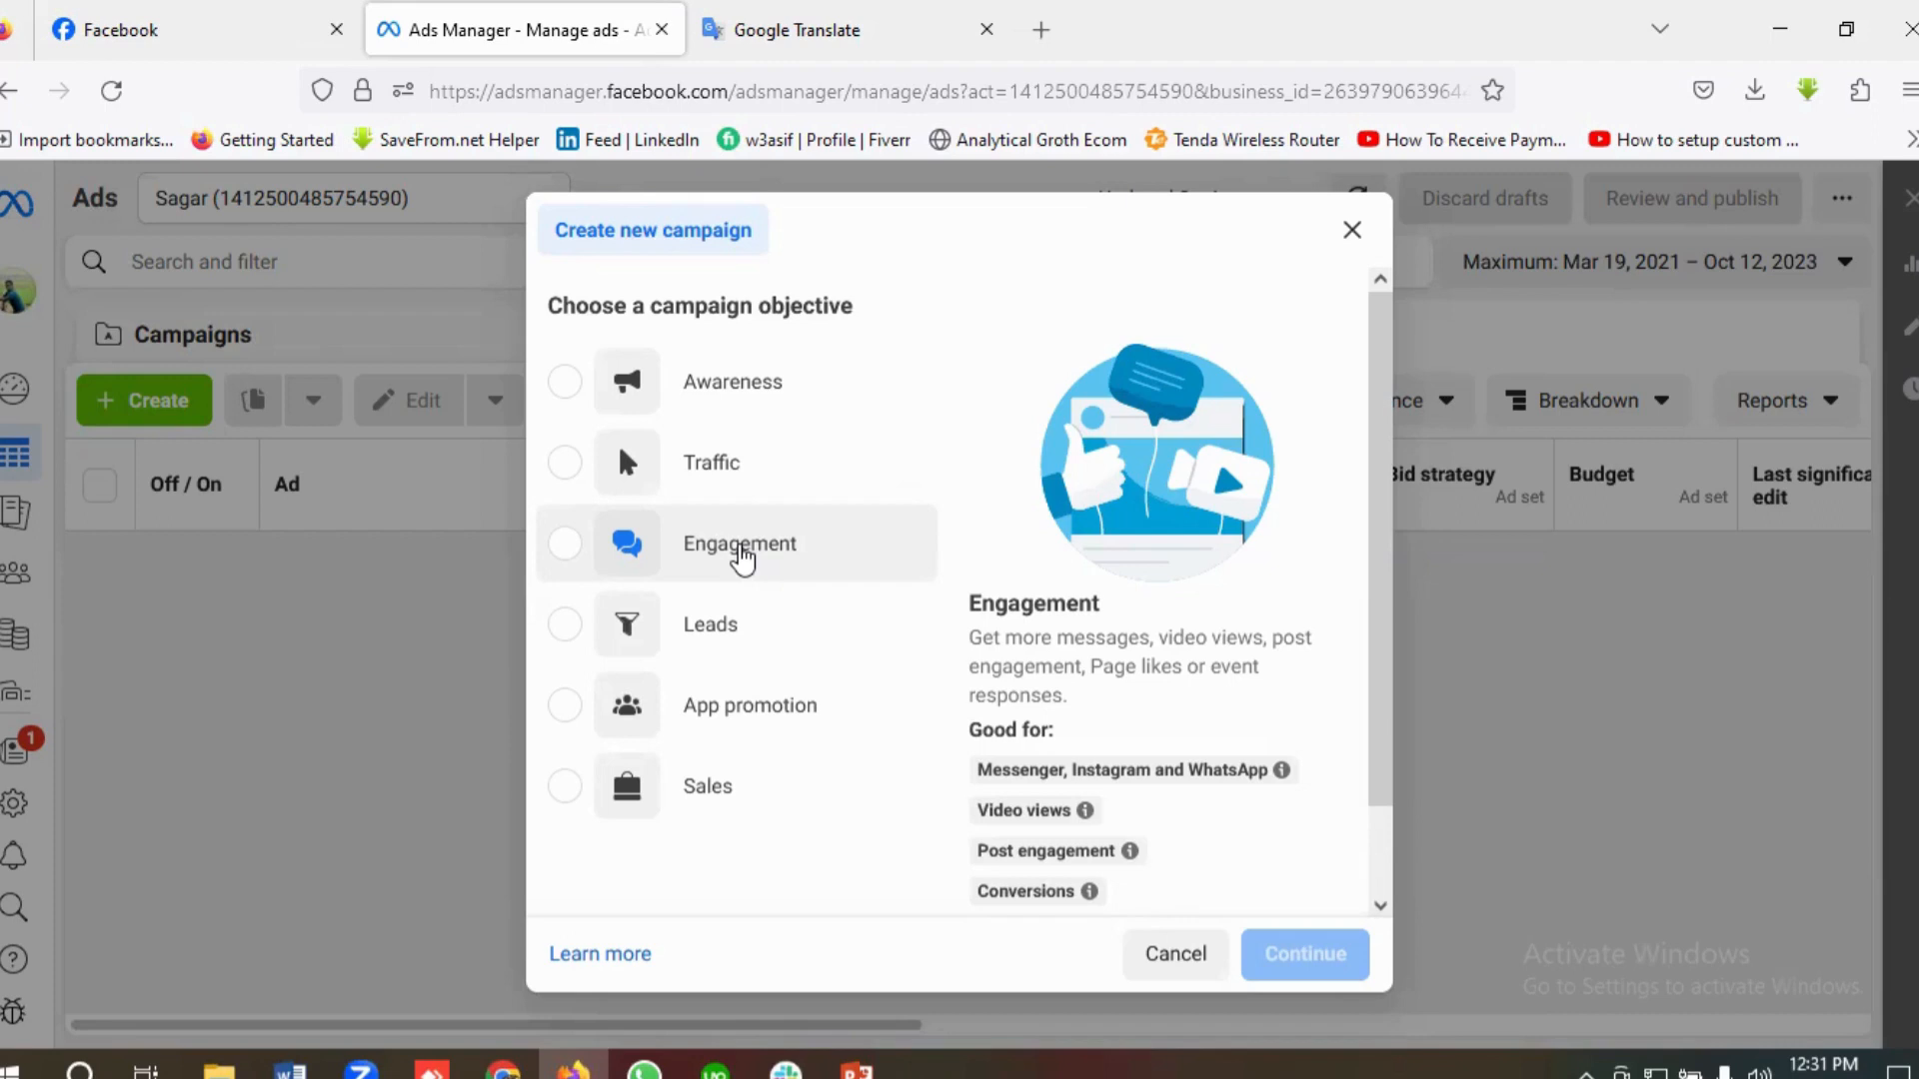
left_click(741, 556)
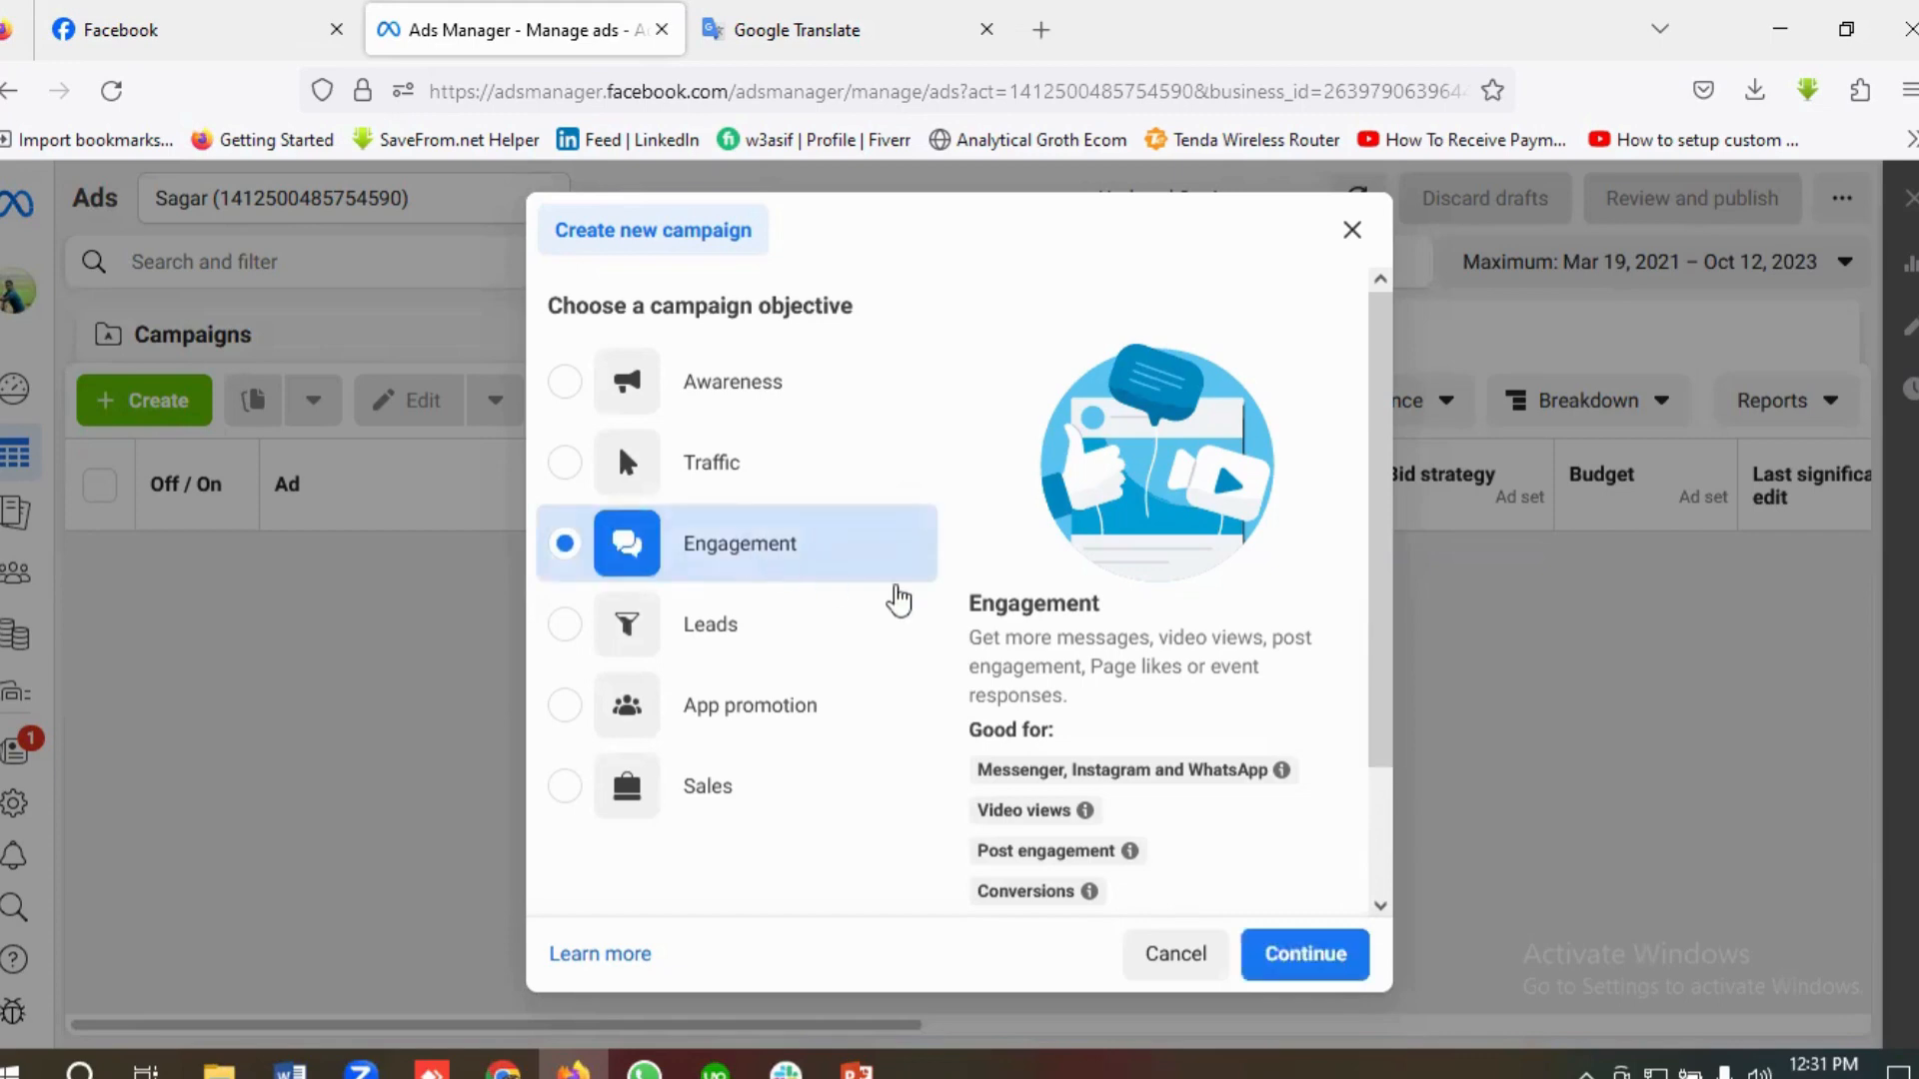
left_click(1291, 952)
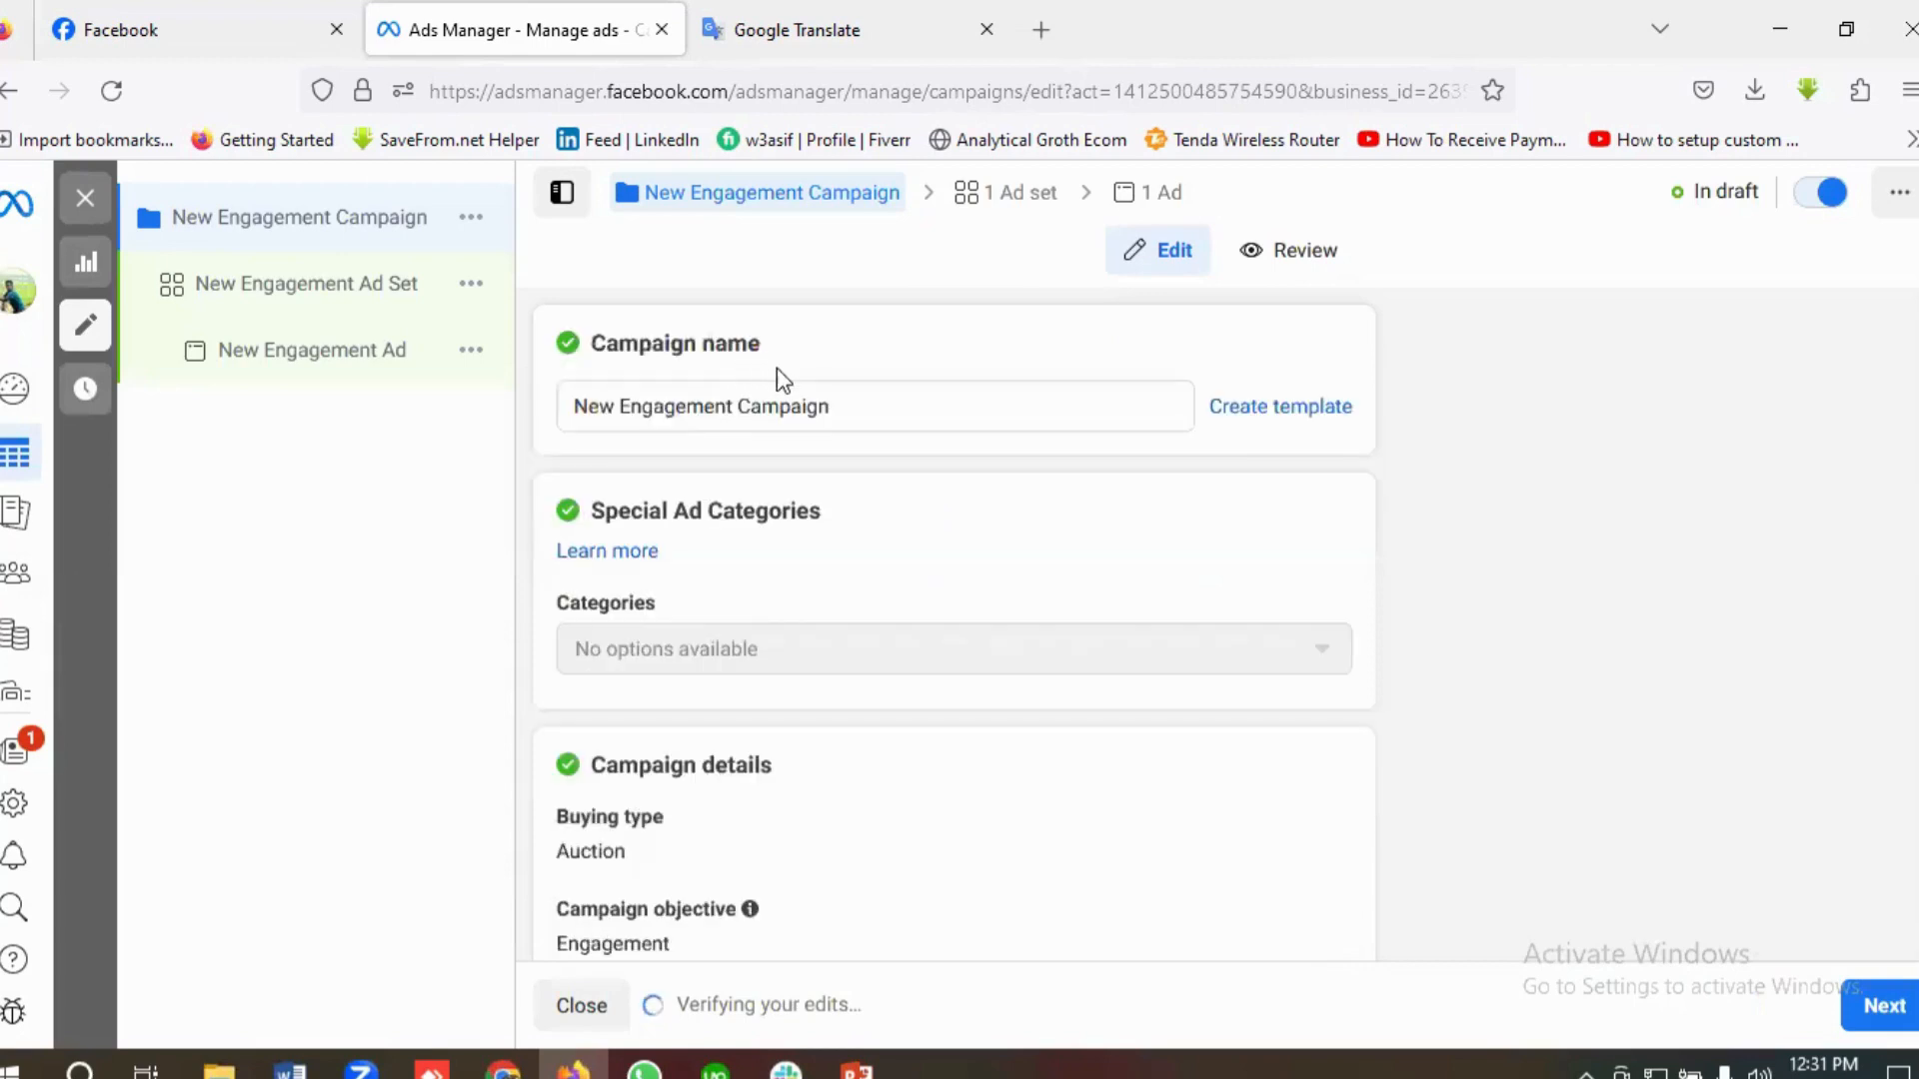
Step: Name the campaign "Facebook Message Campaign" and continue to the ad set settings
triple_click(814, 408)
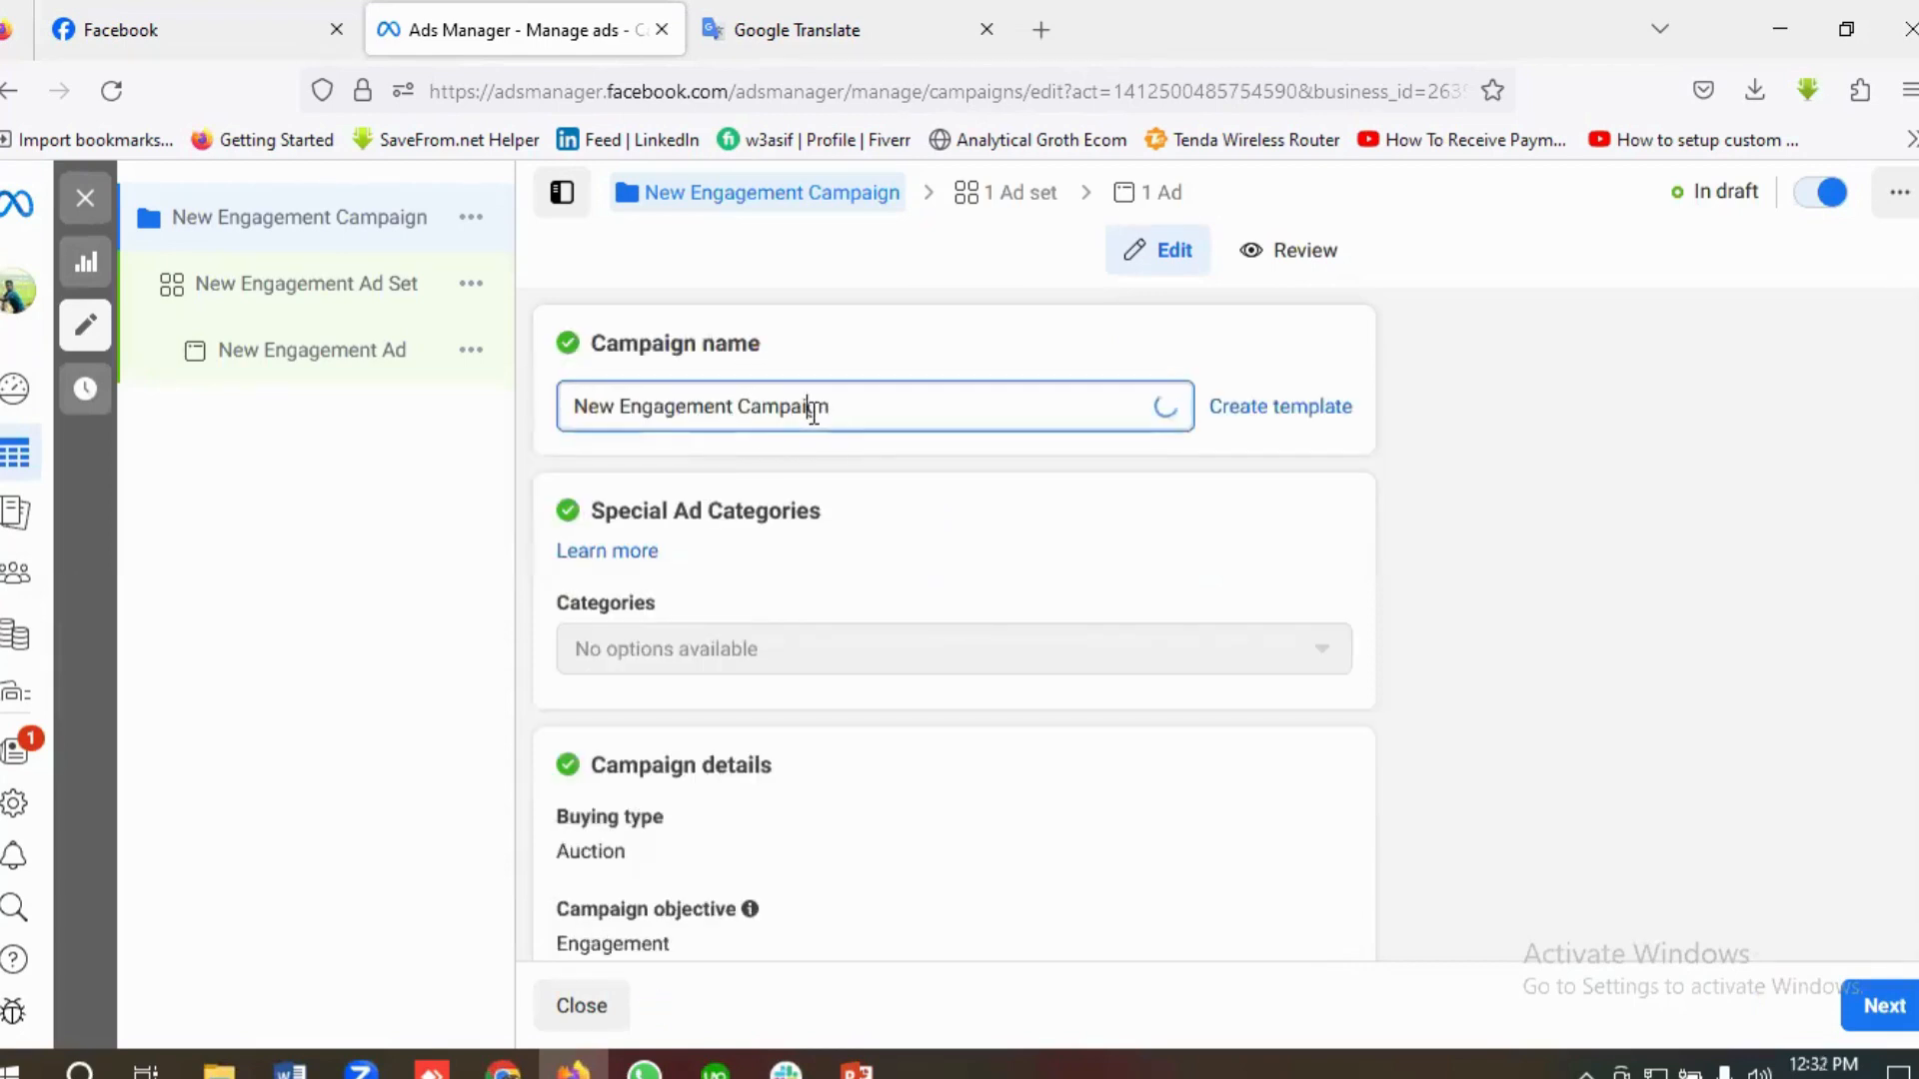
key("BackSpace")
type("Fa")
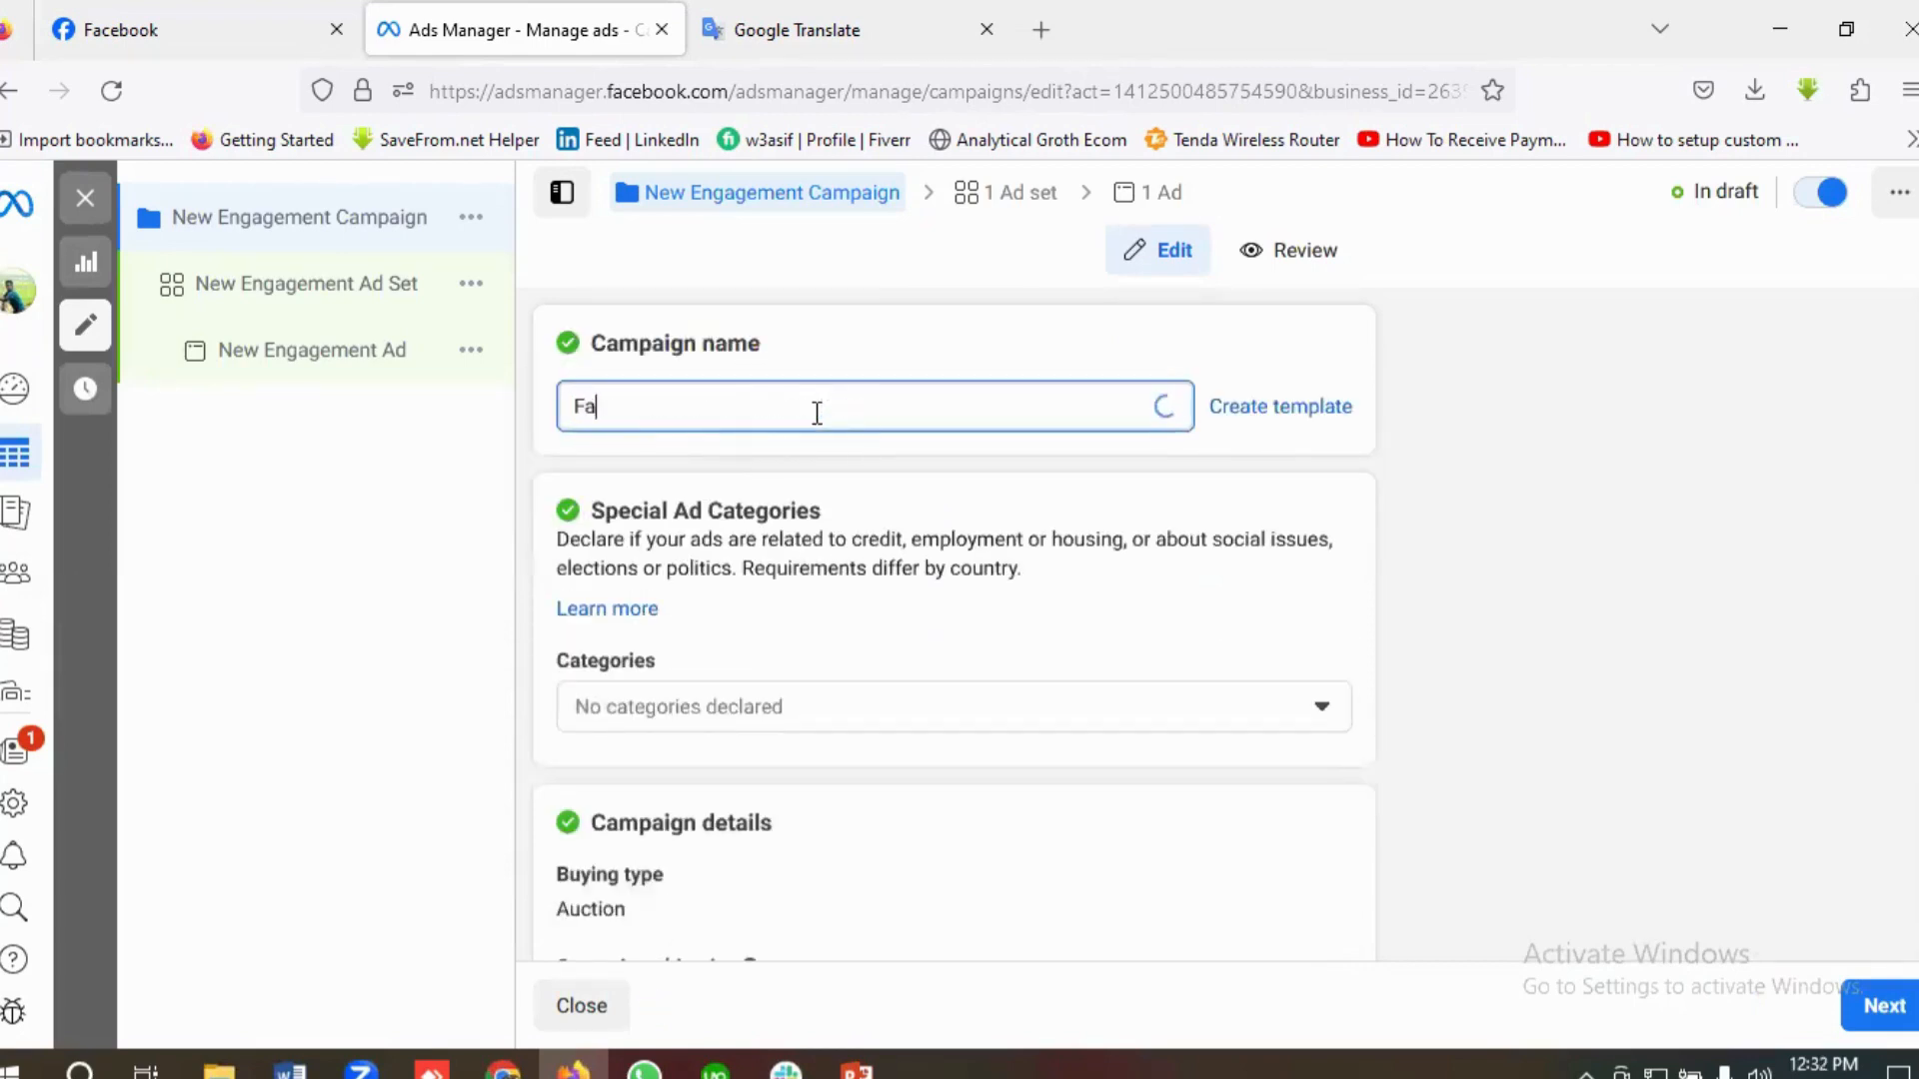
type("cebook Message C")
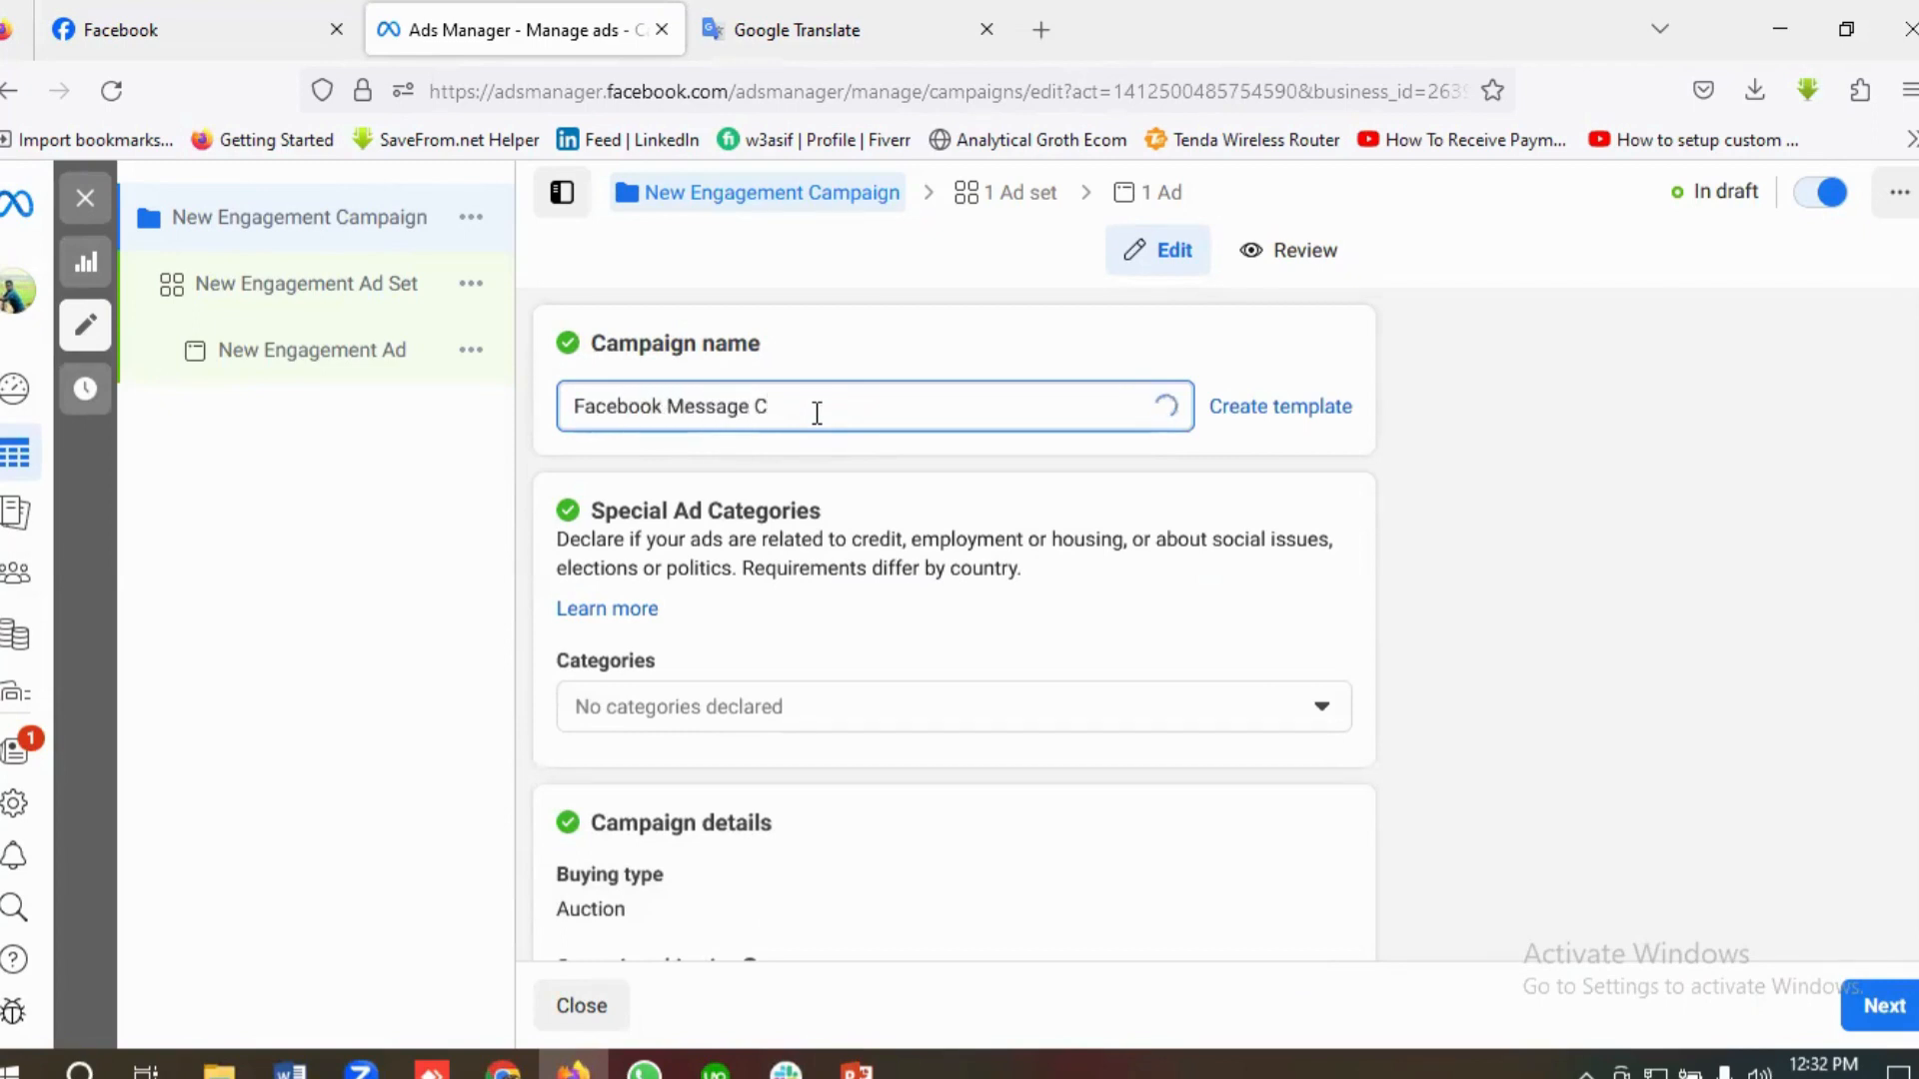
type("ampaign")
scroll(949, 680, "down", 2)
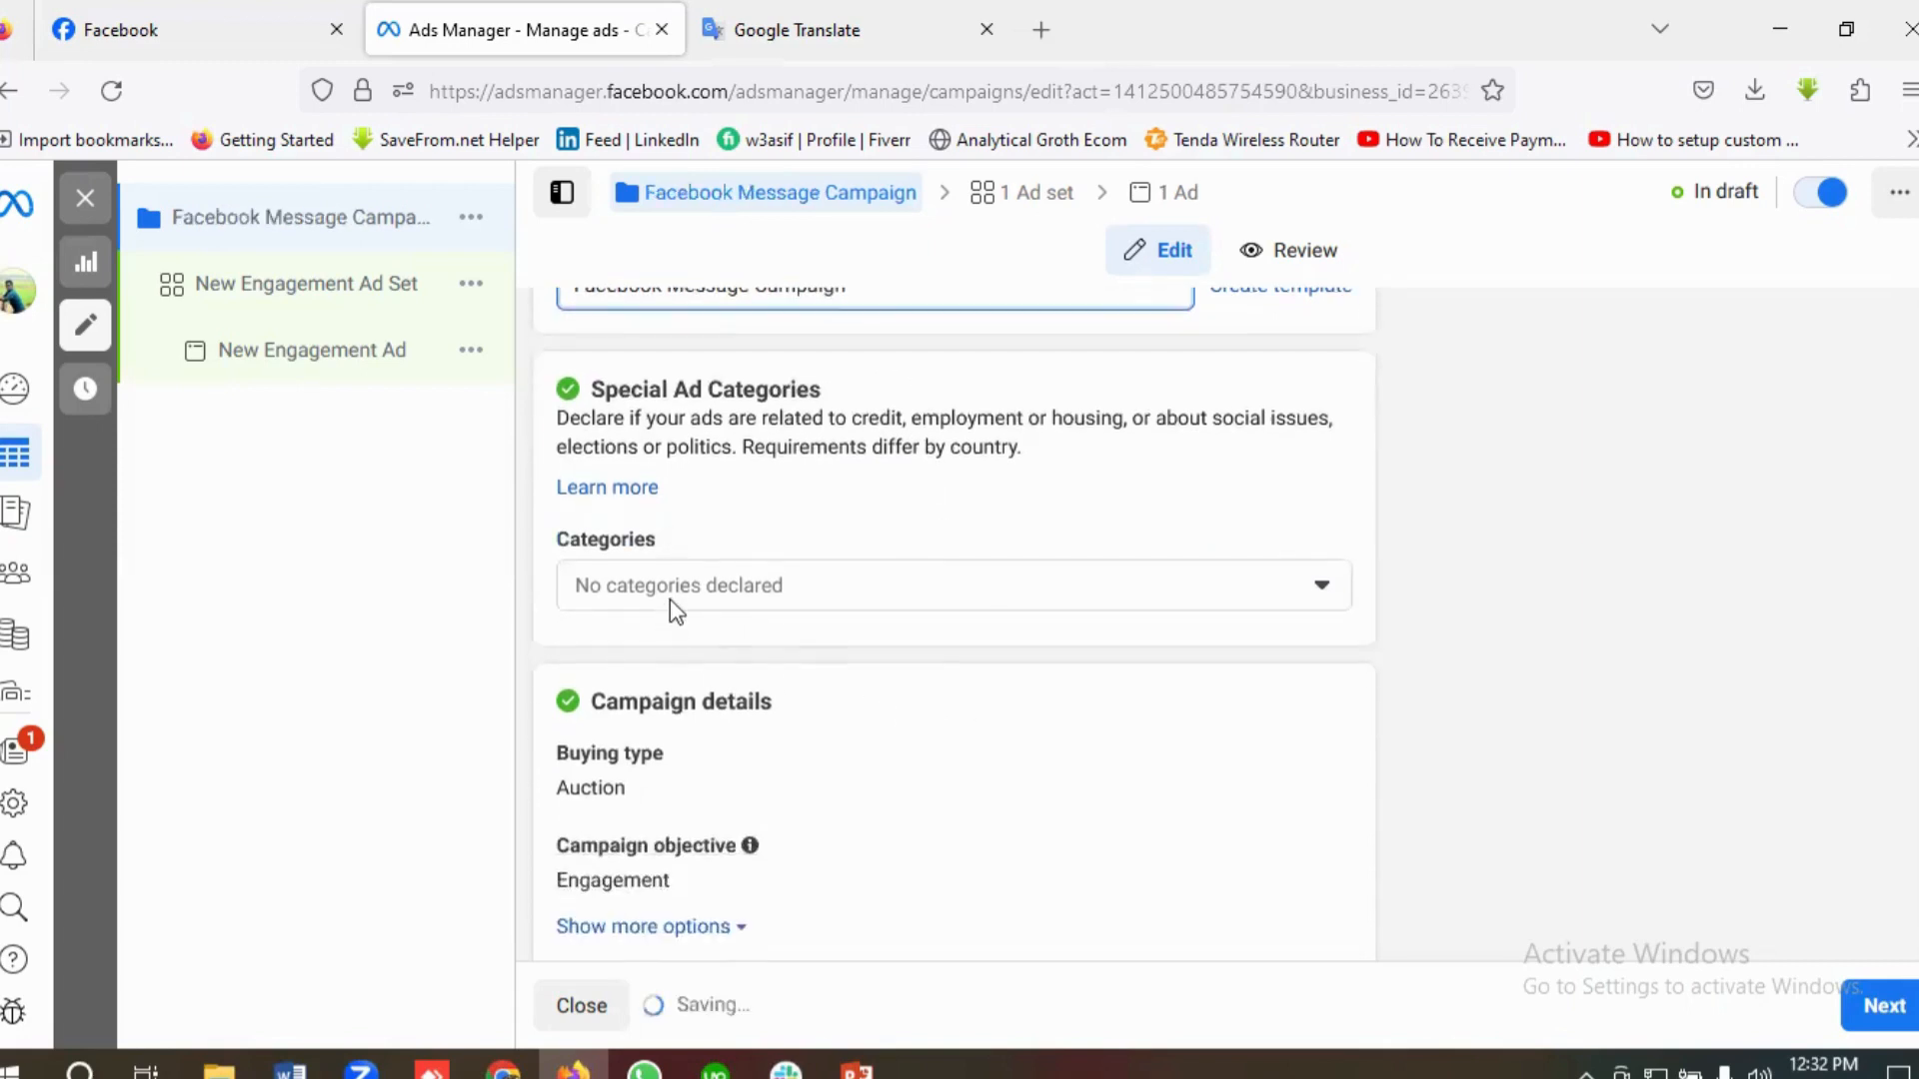
scroll(852, 651, "down", 4)
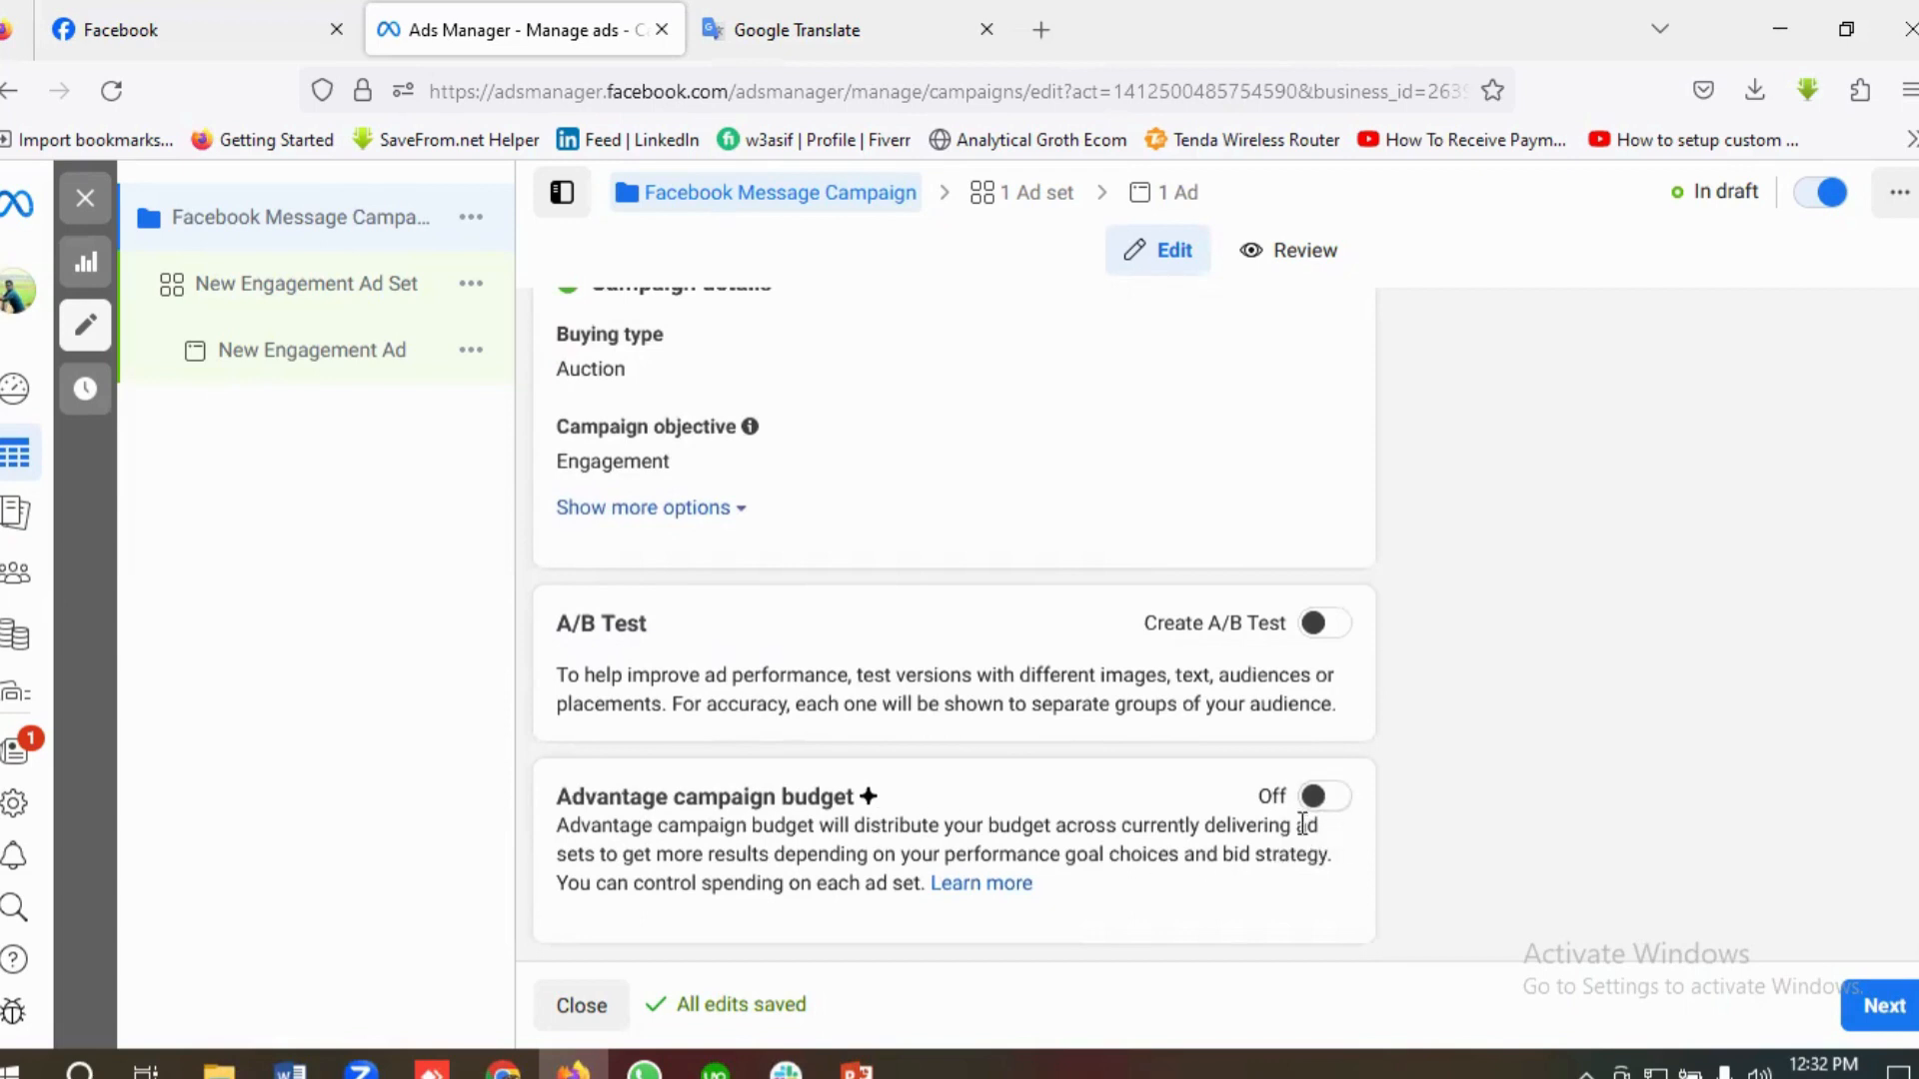
left_click(1884, 1010)
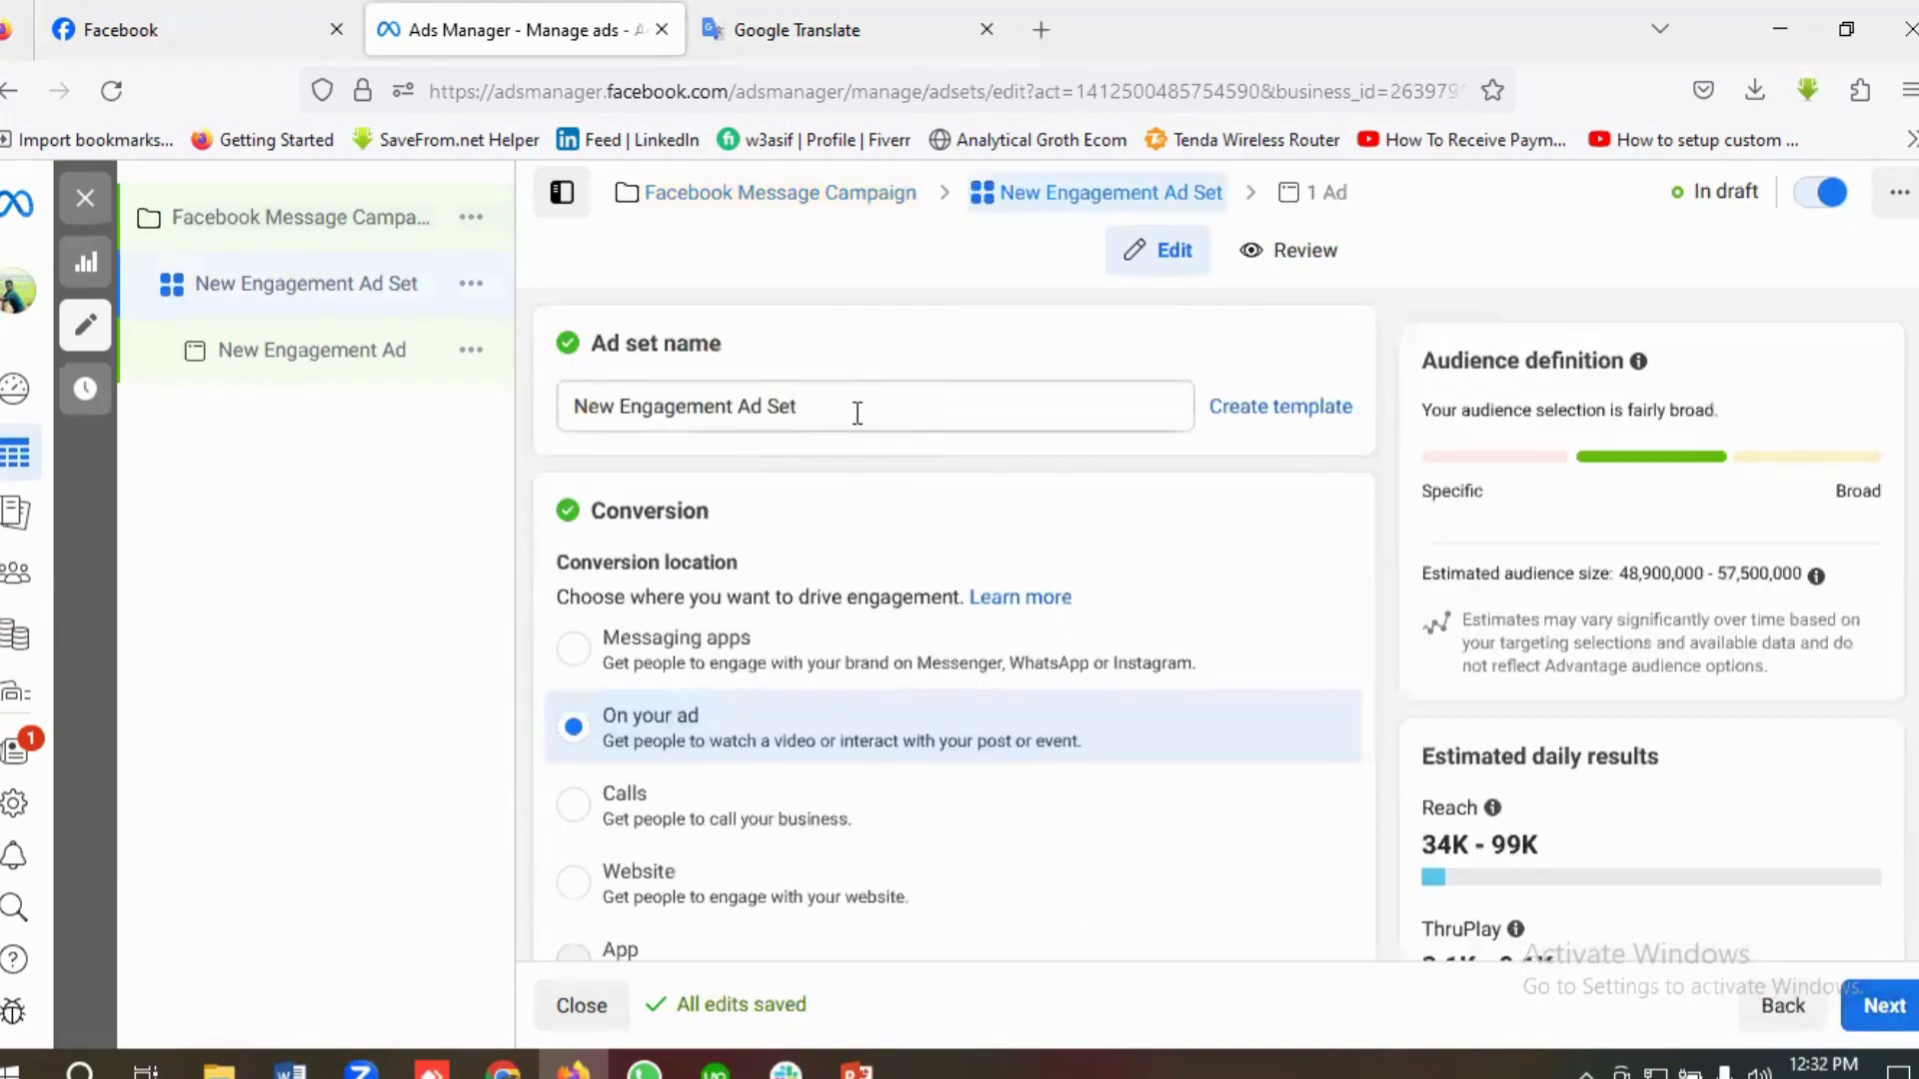
Step: Replace the default ad set name with "Ad Set 1 |"
left_click(848, 408)
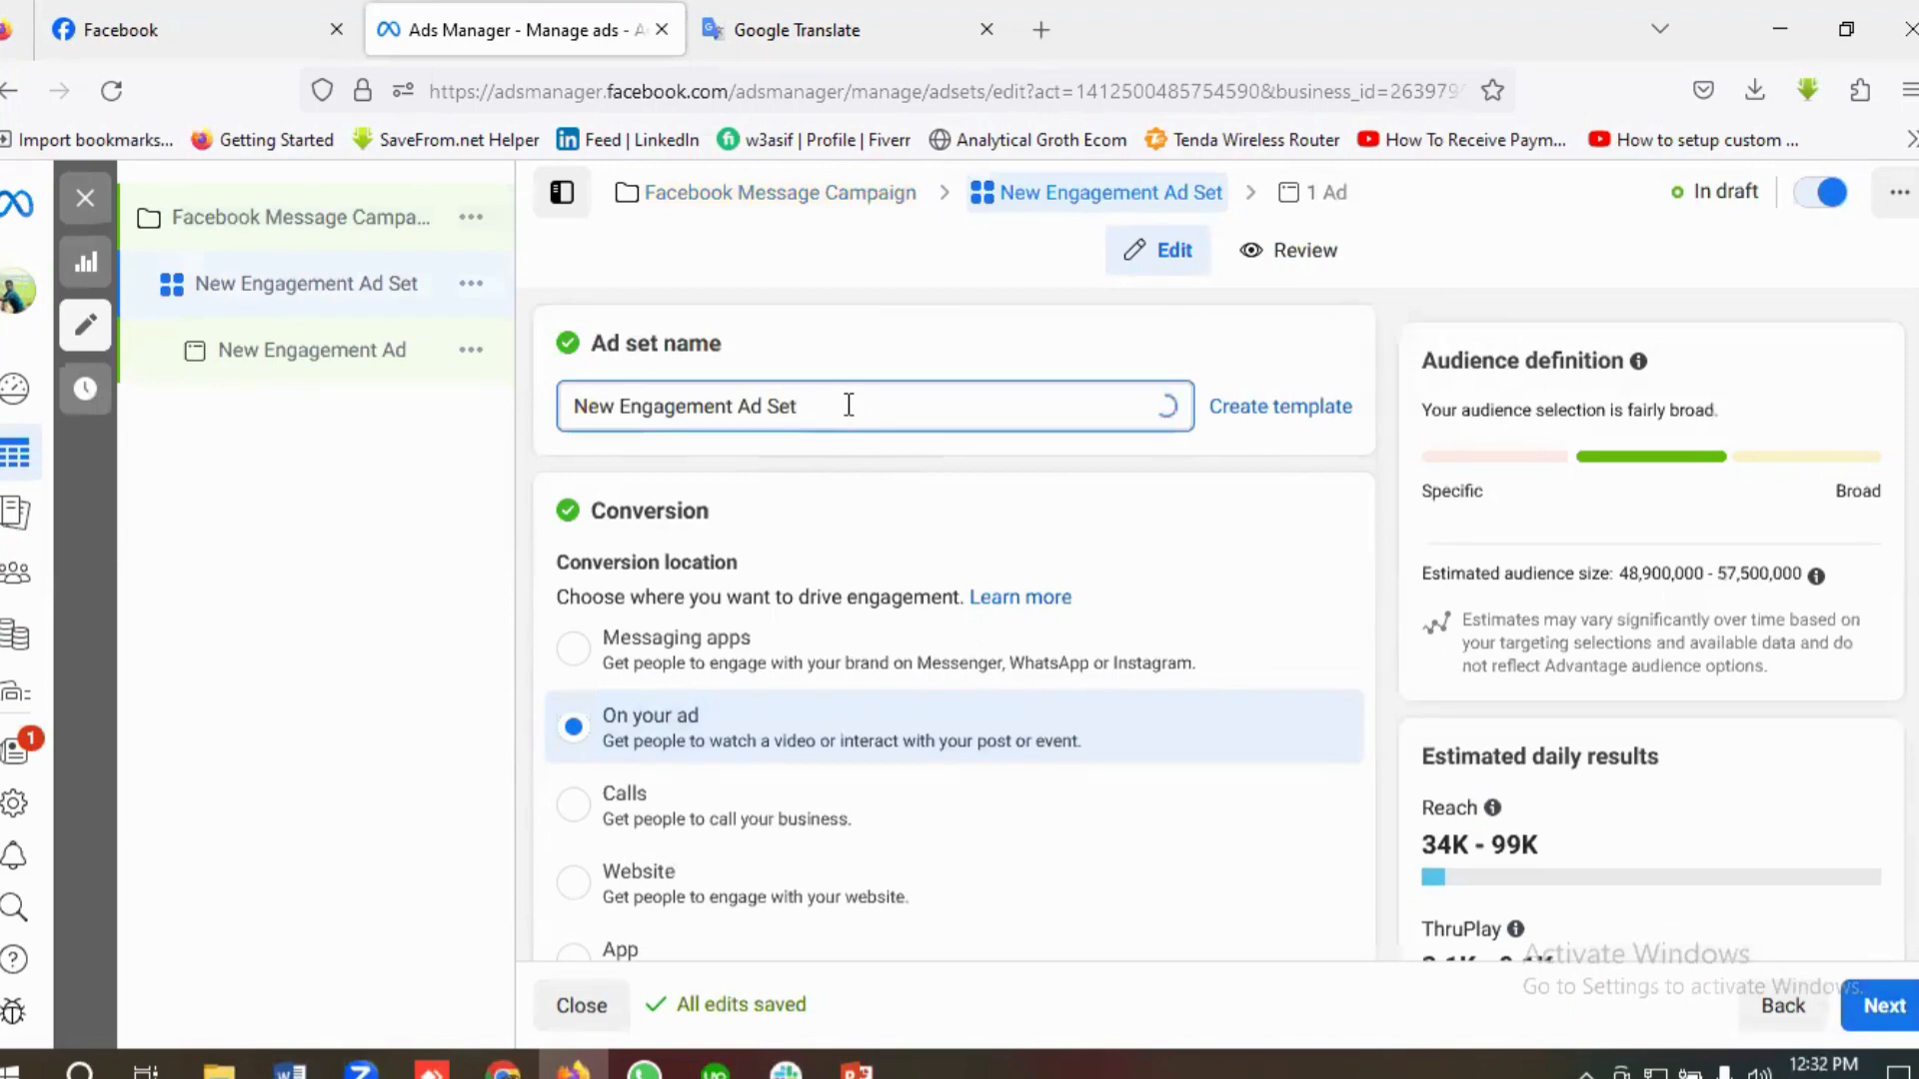
key("ctrl+a")
key("BackSpace")
type("A")
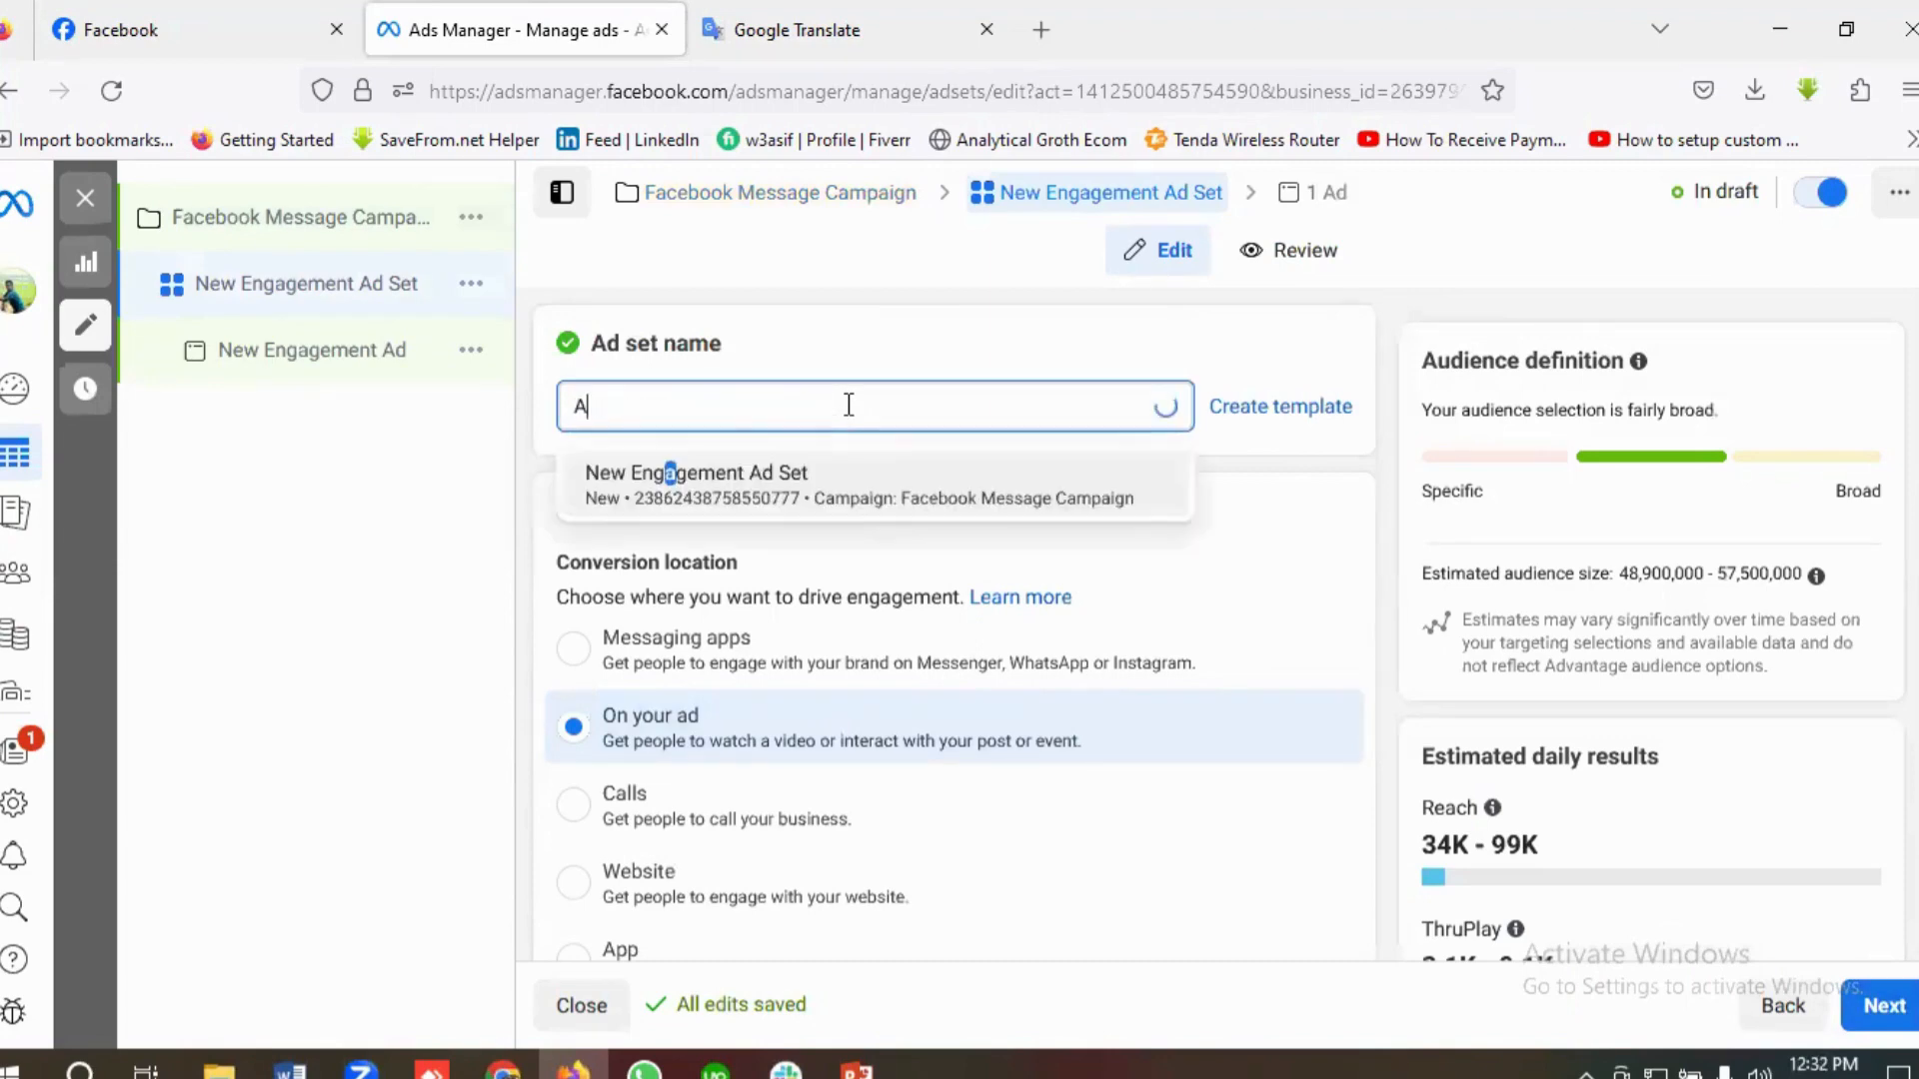
type("d Set")
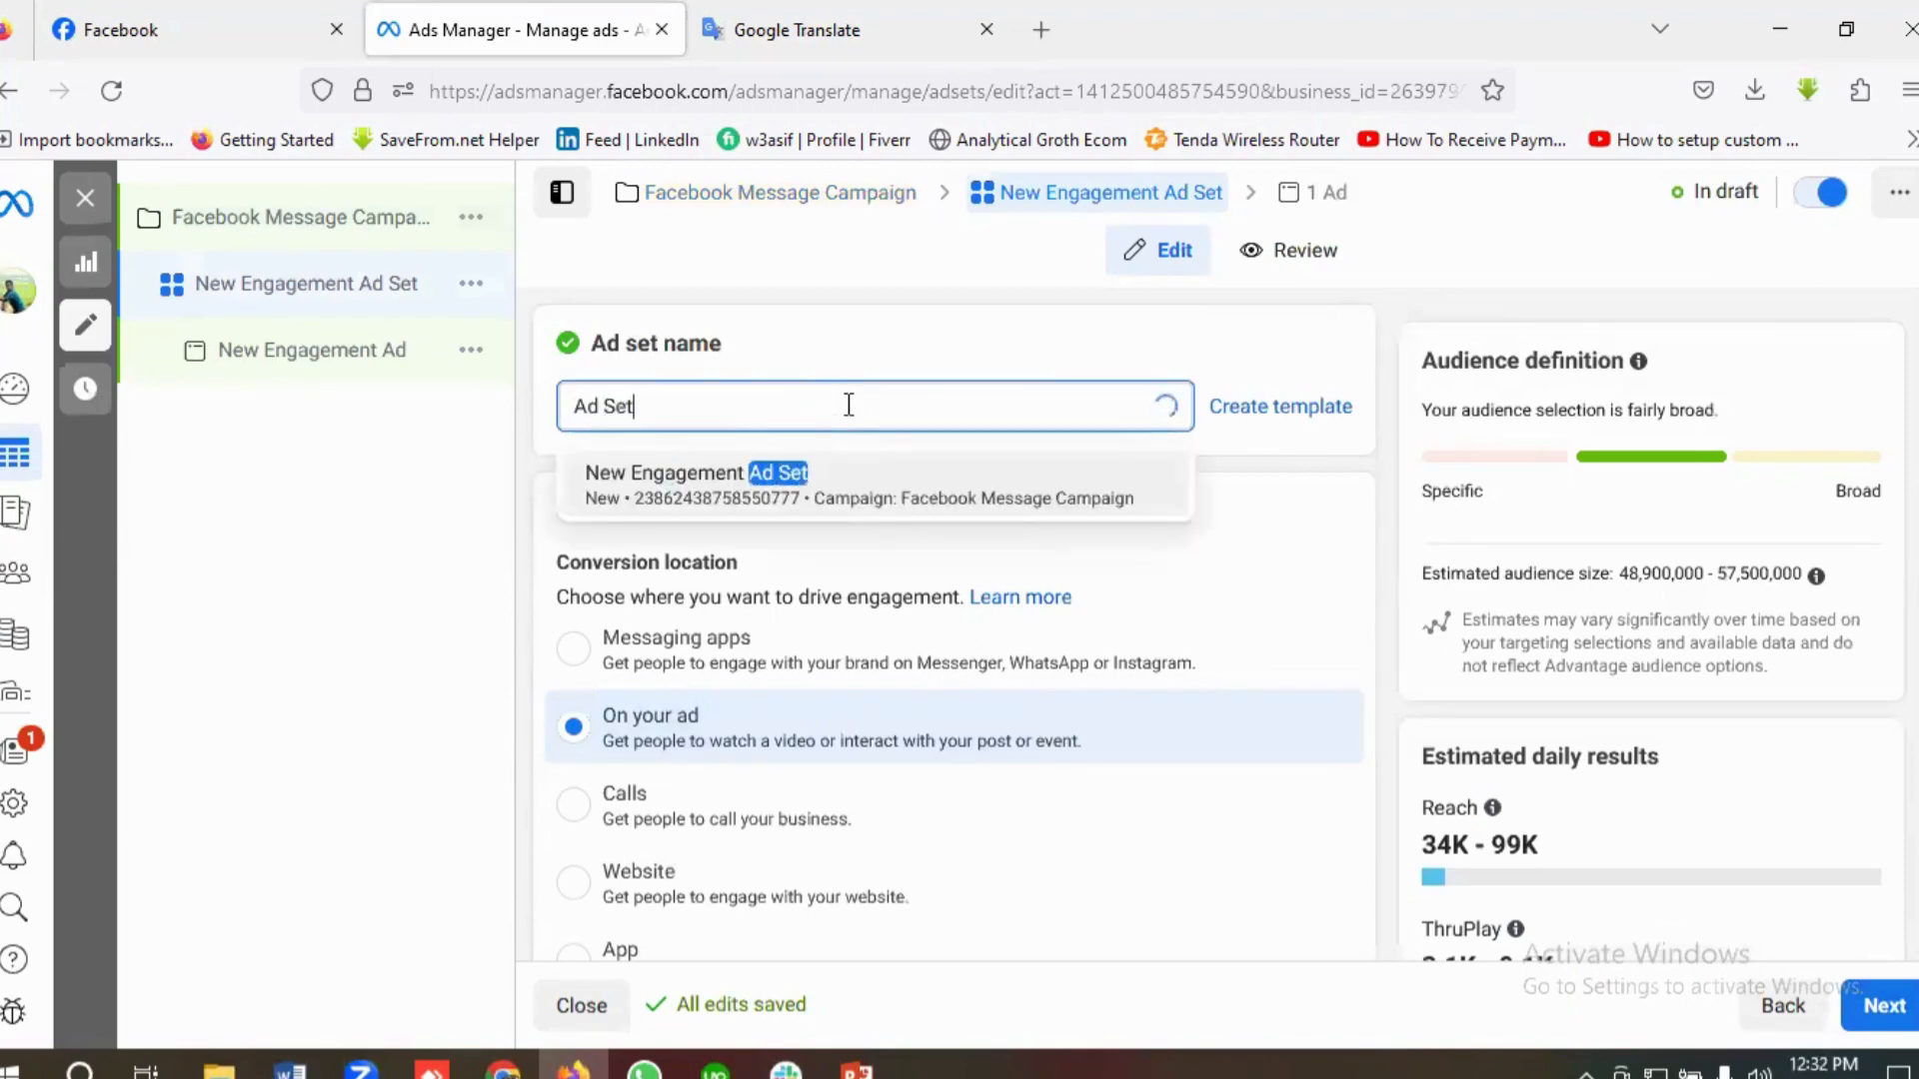
type(" 1 |")
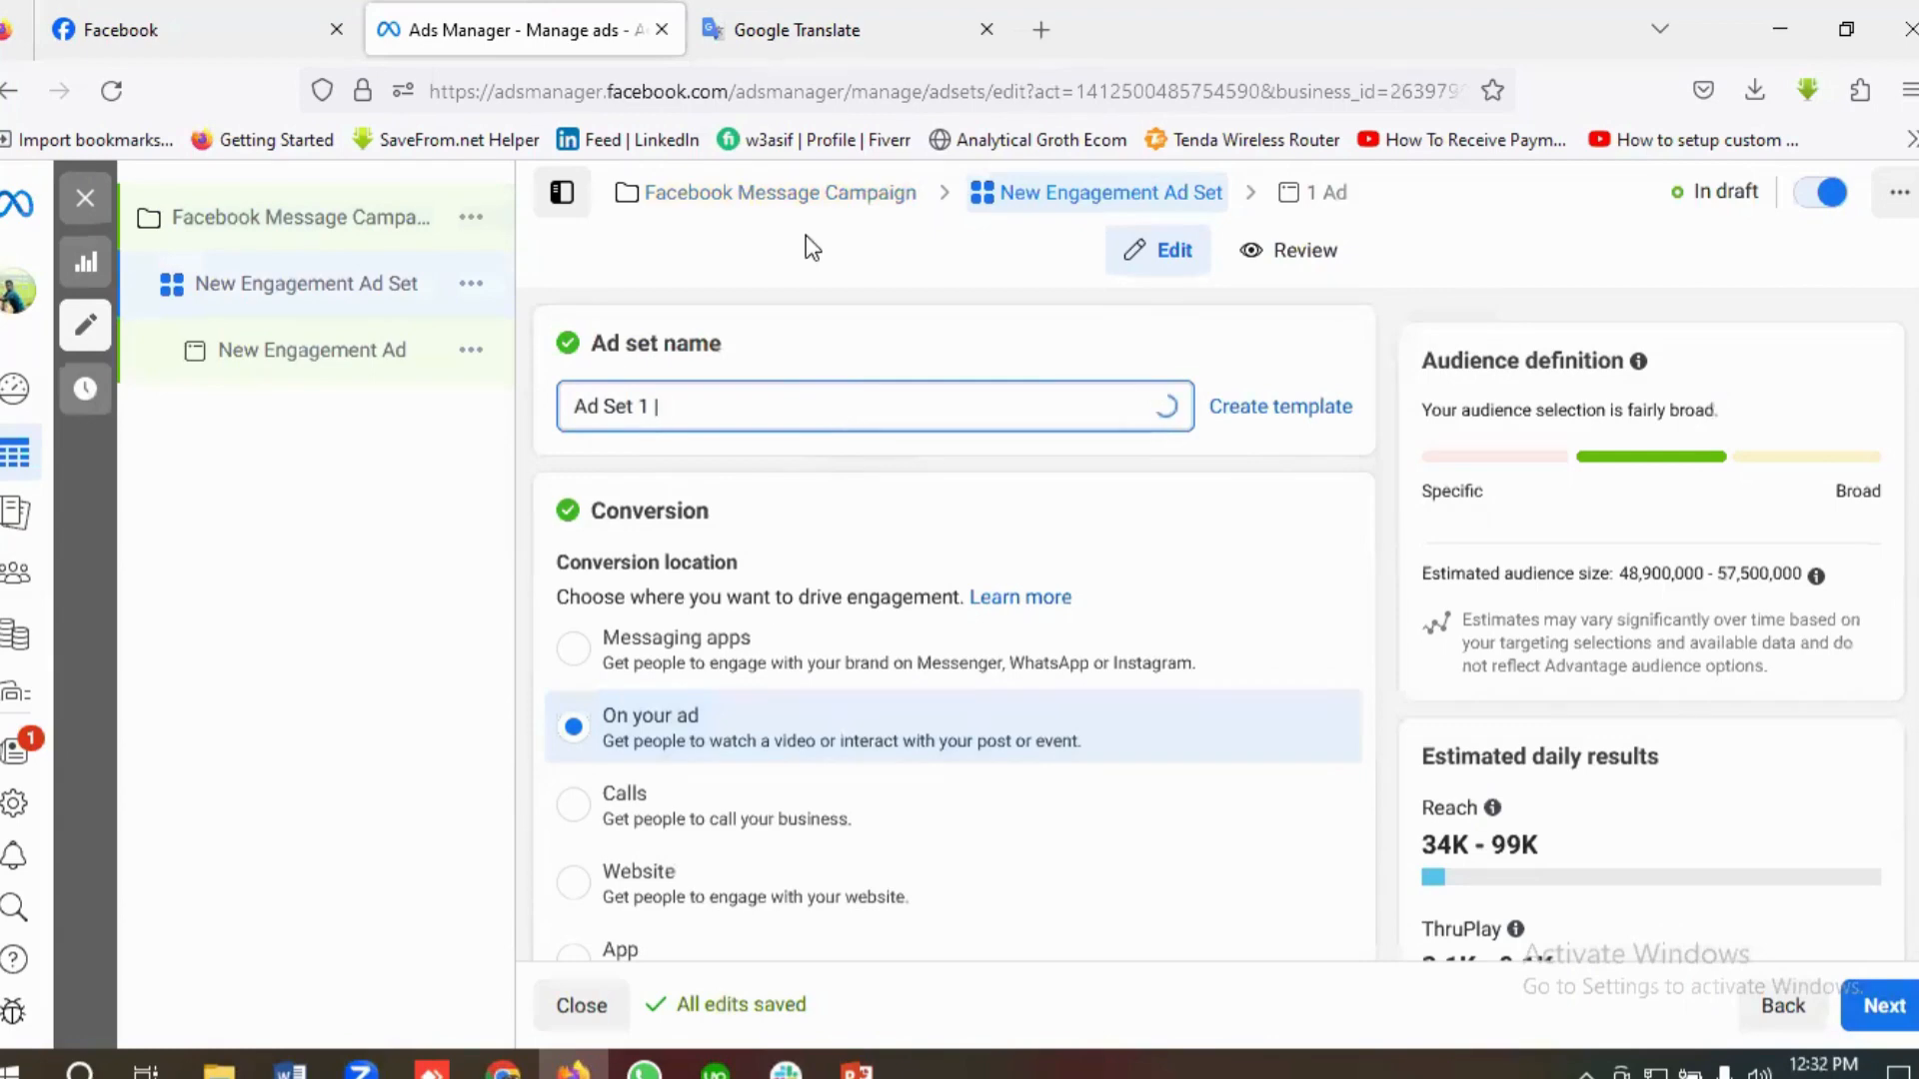
Step: Copy the age range 18-45 from the Ad set 1 brief and append it to the ad set name, followed by "|"
left_click(762, 25)
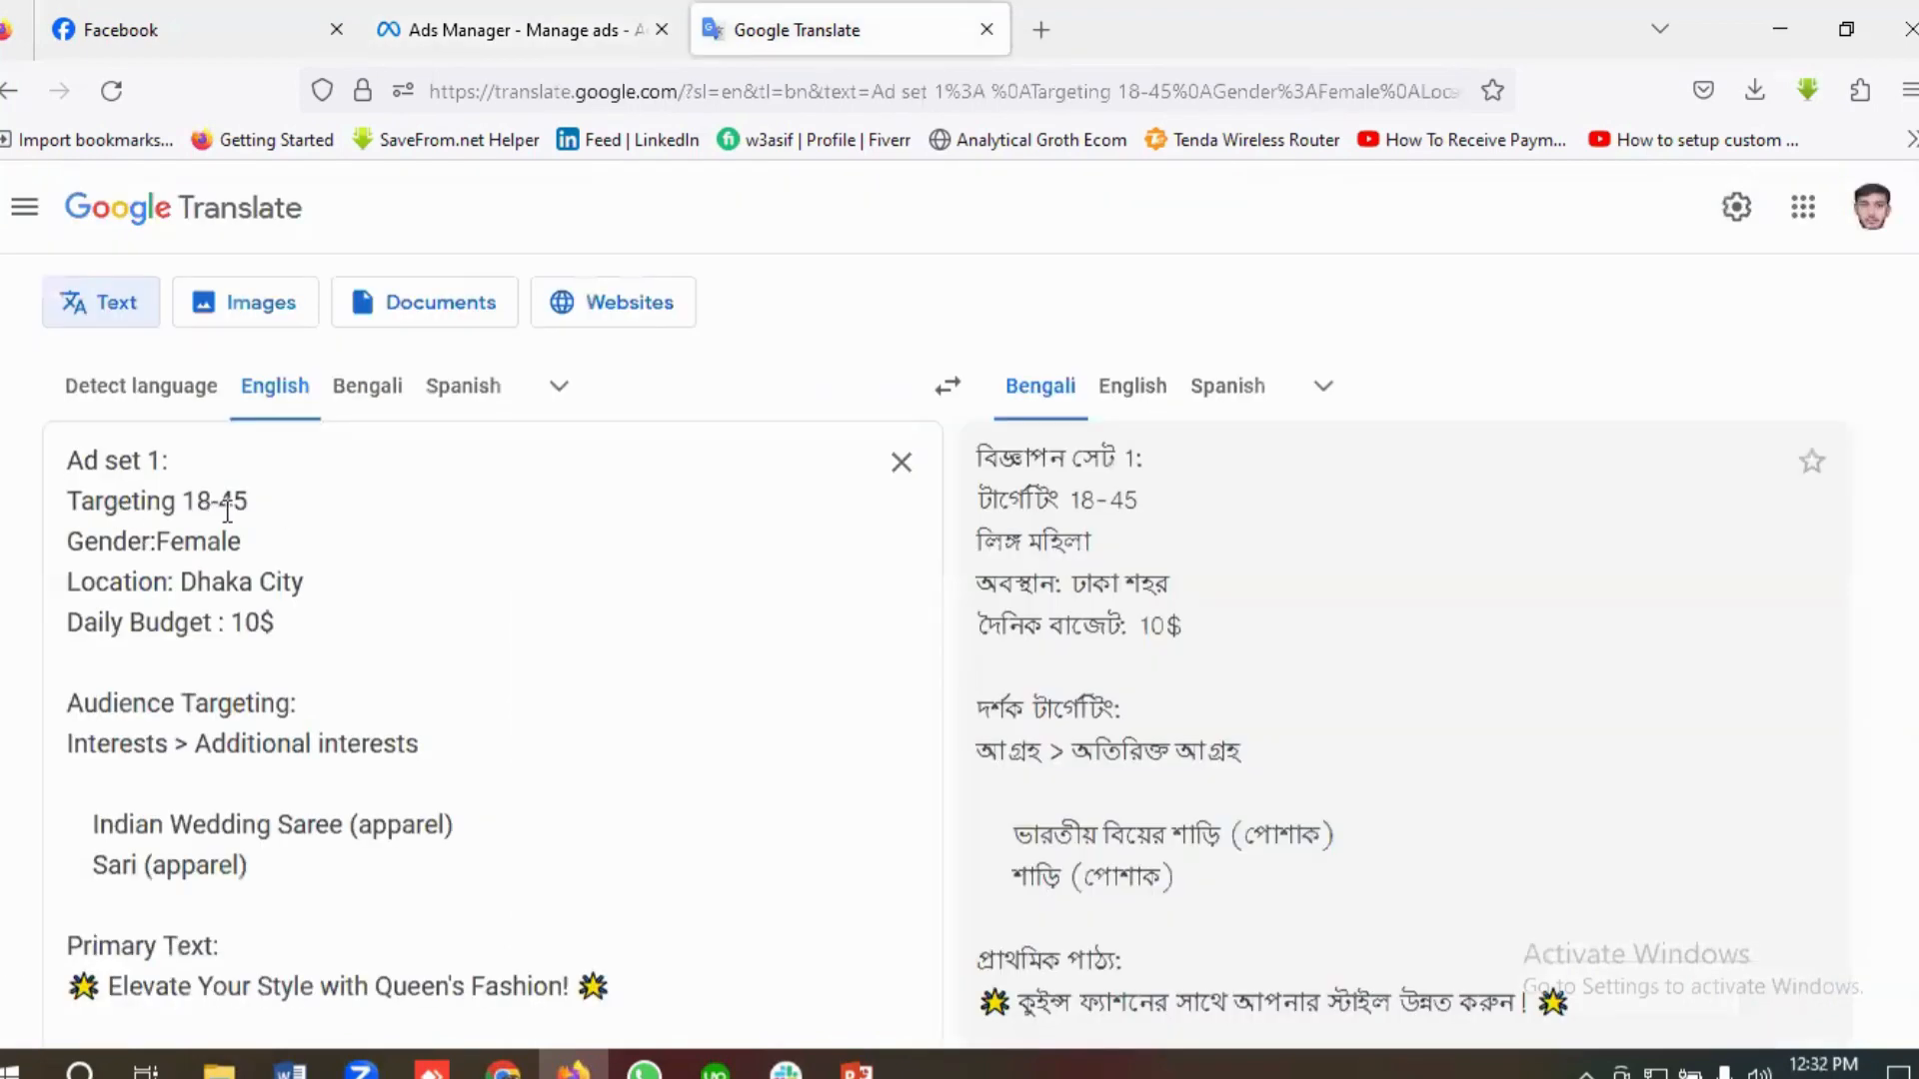
double_click(226, 500)
left_click_drag(248, 501, 186, 502)
right_click(226, 505)
left_click(303, 679)
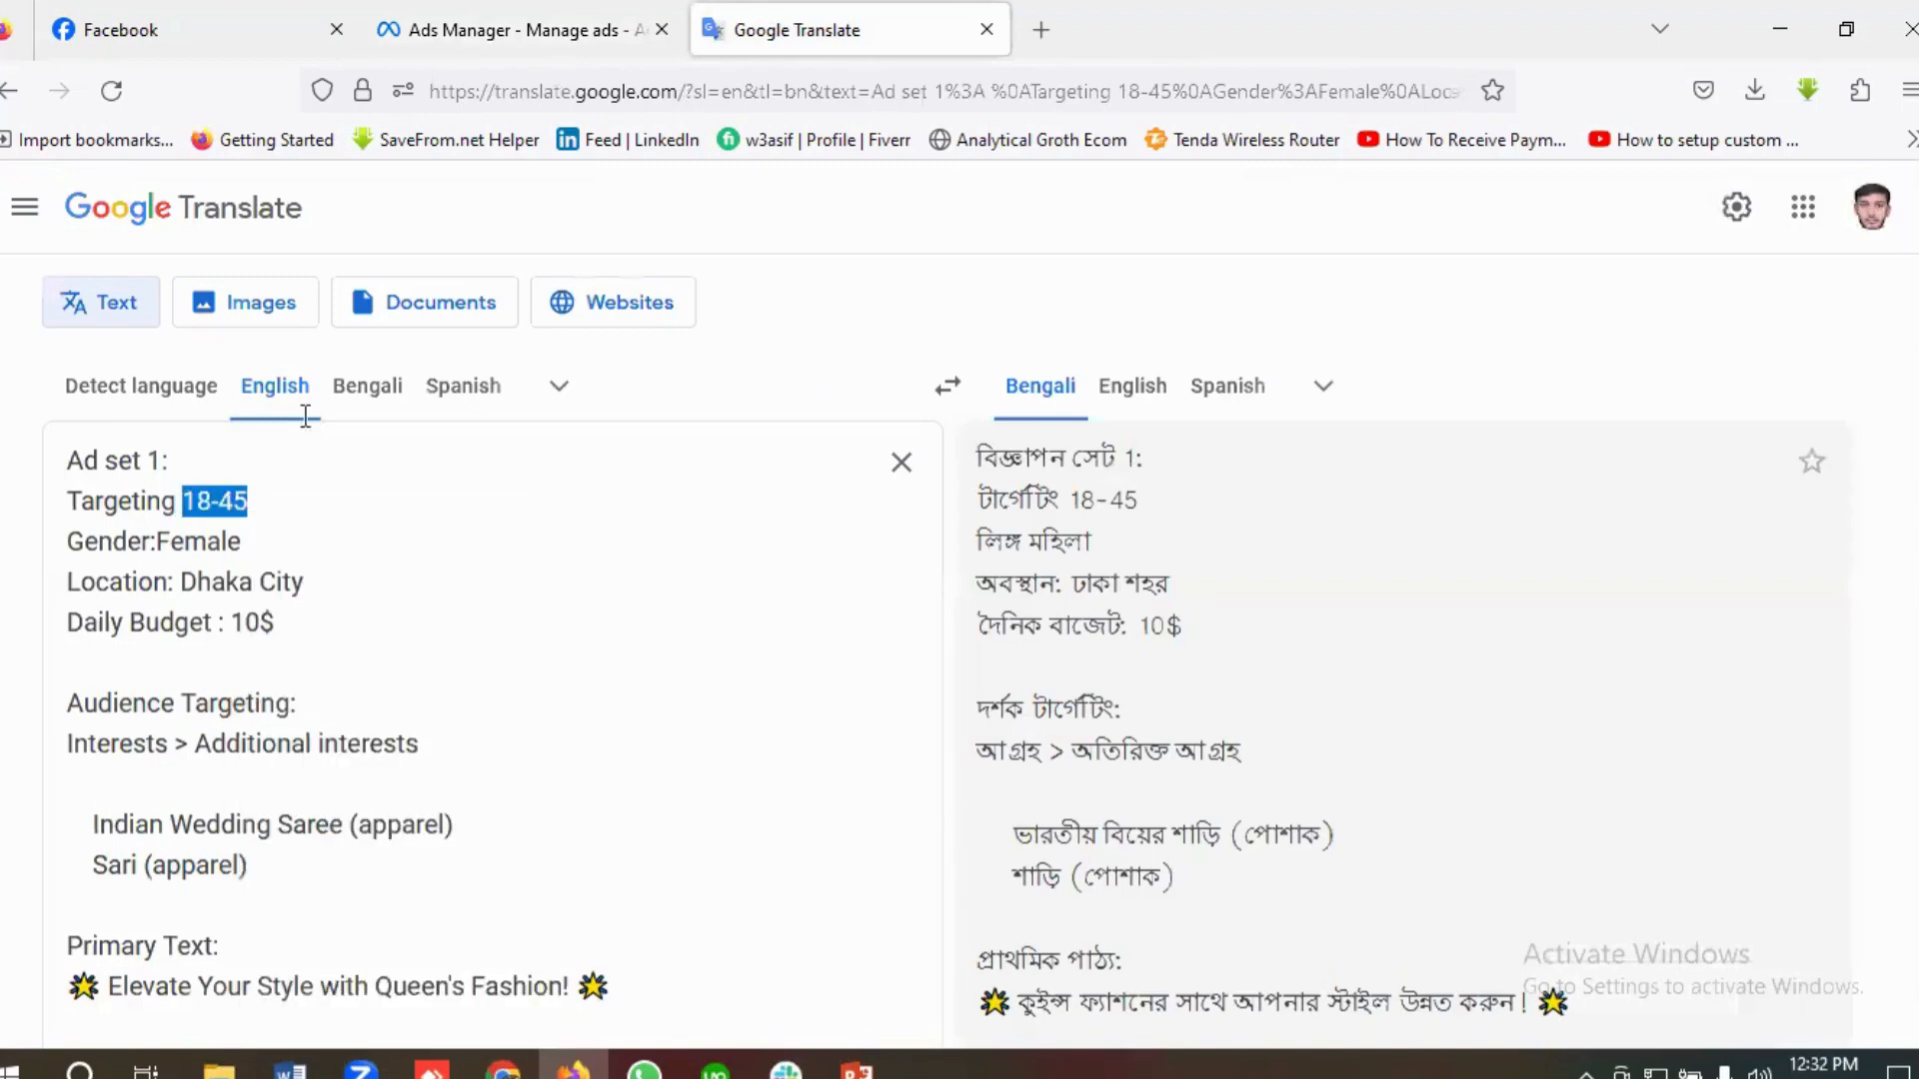
left_click(480, 28)
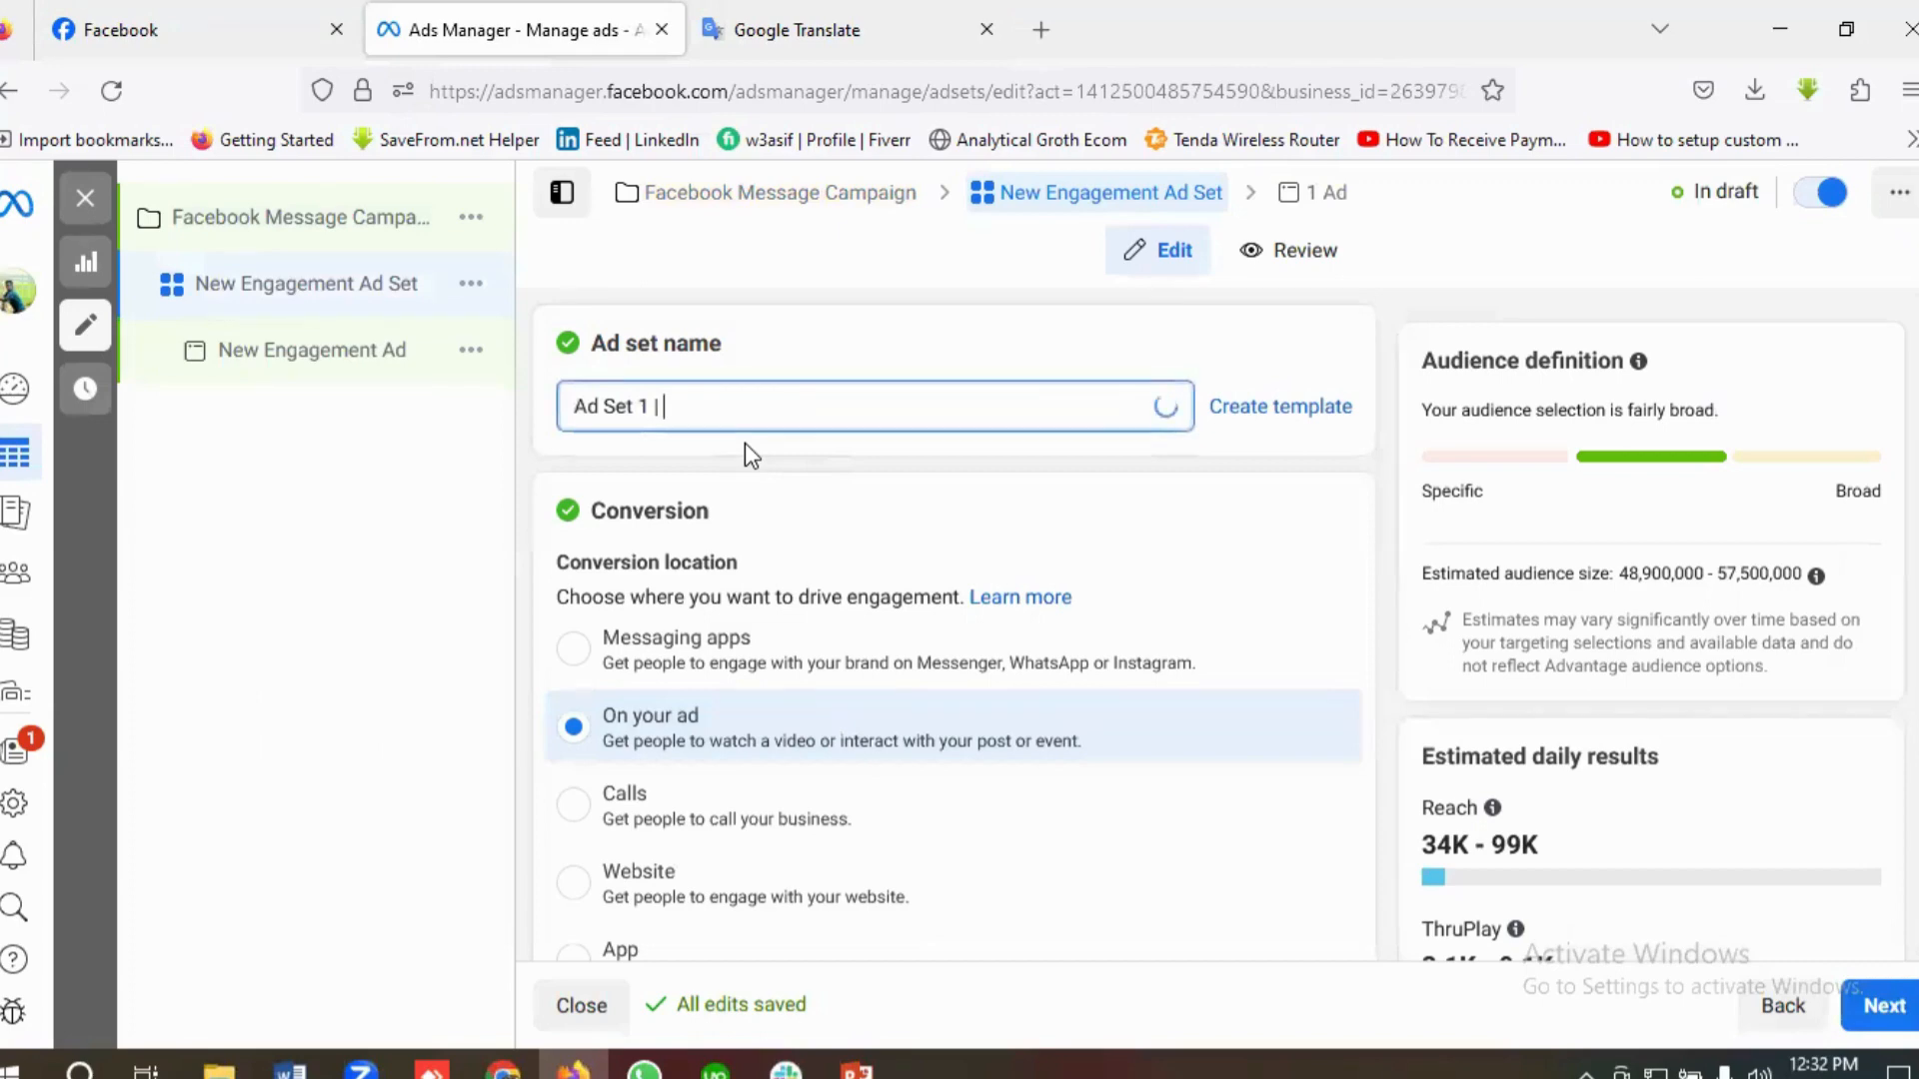
key("ctrl+v")
type("|")
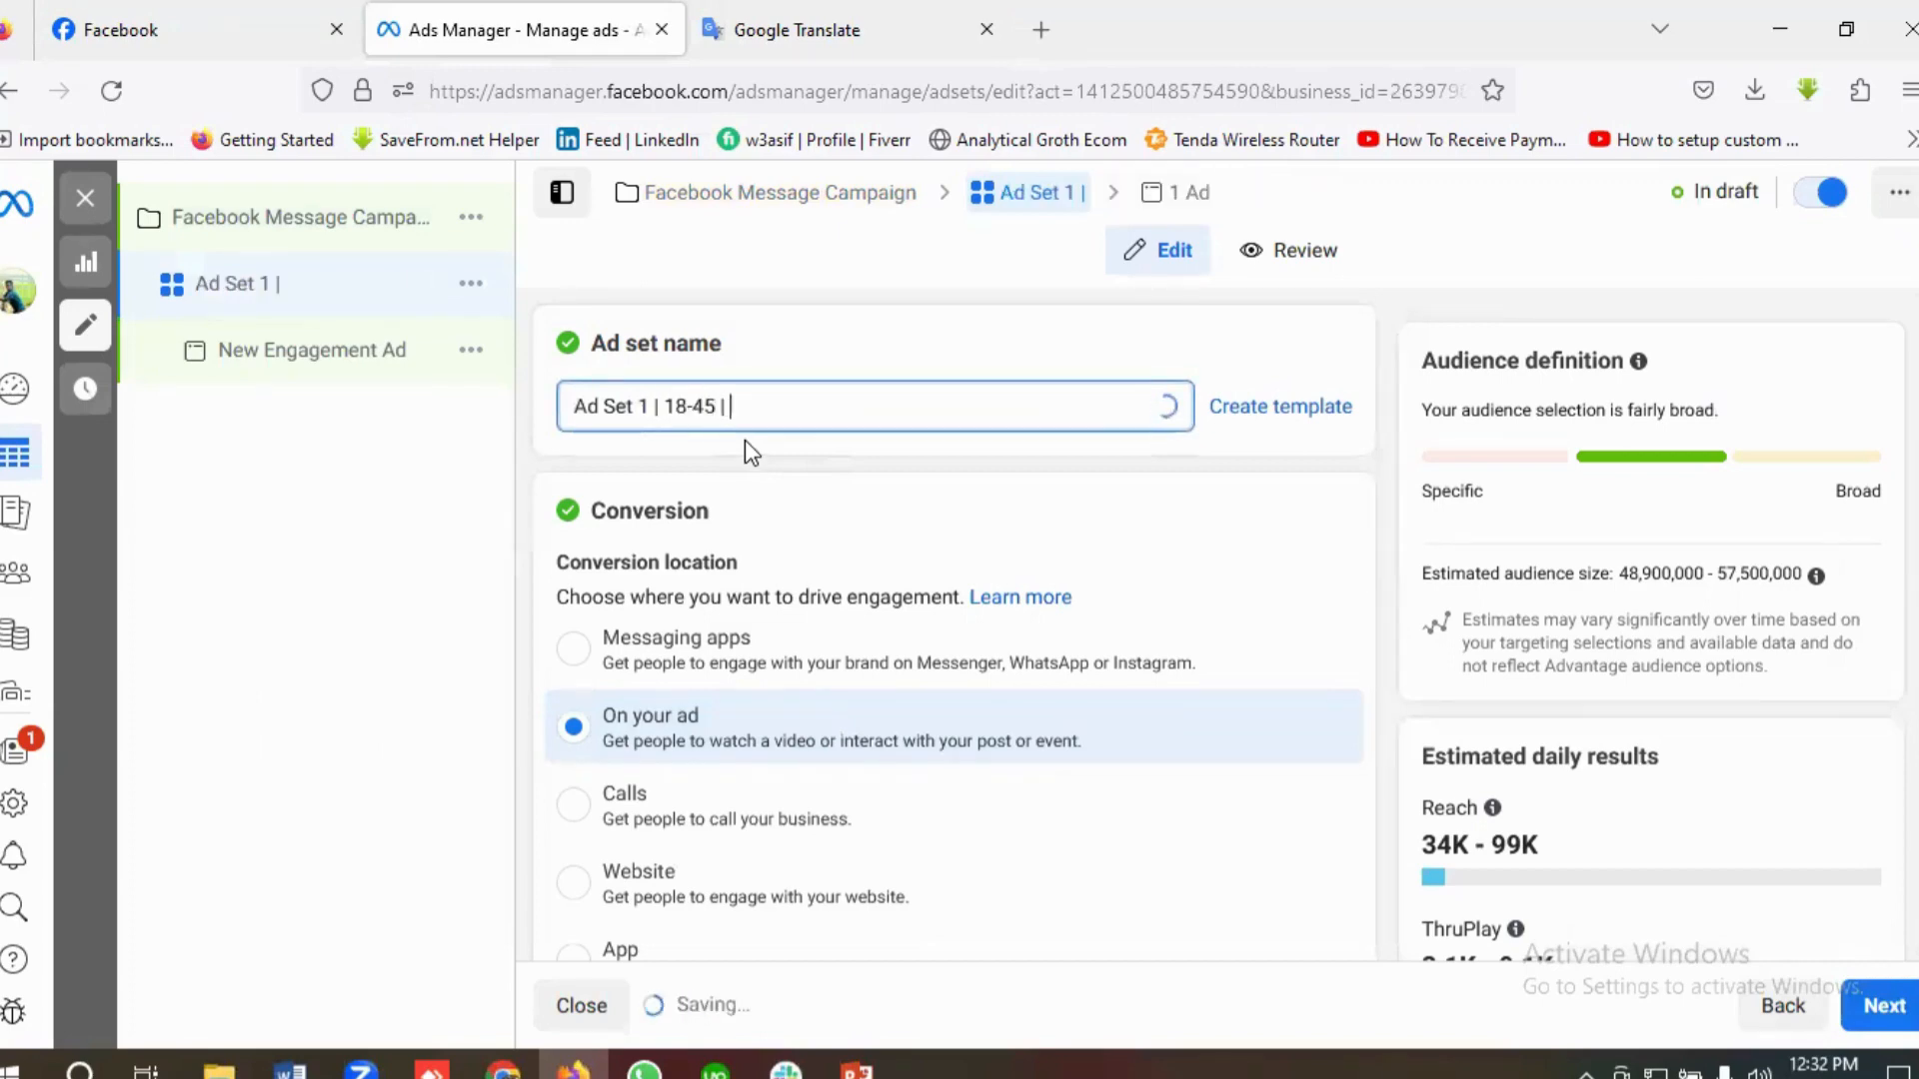
Step: Copy the gender "Female" from the Ad set 1 brief and add it to the ad set name, followed by "|"
left_click(811, 28)
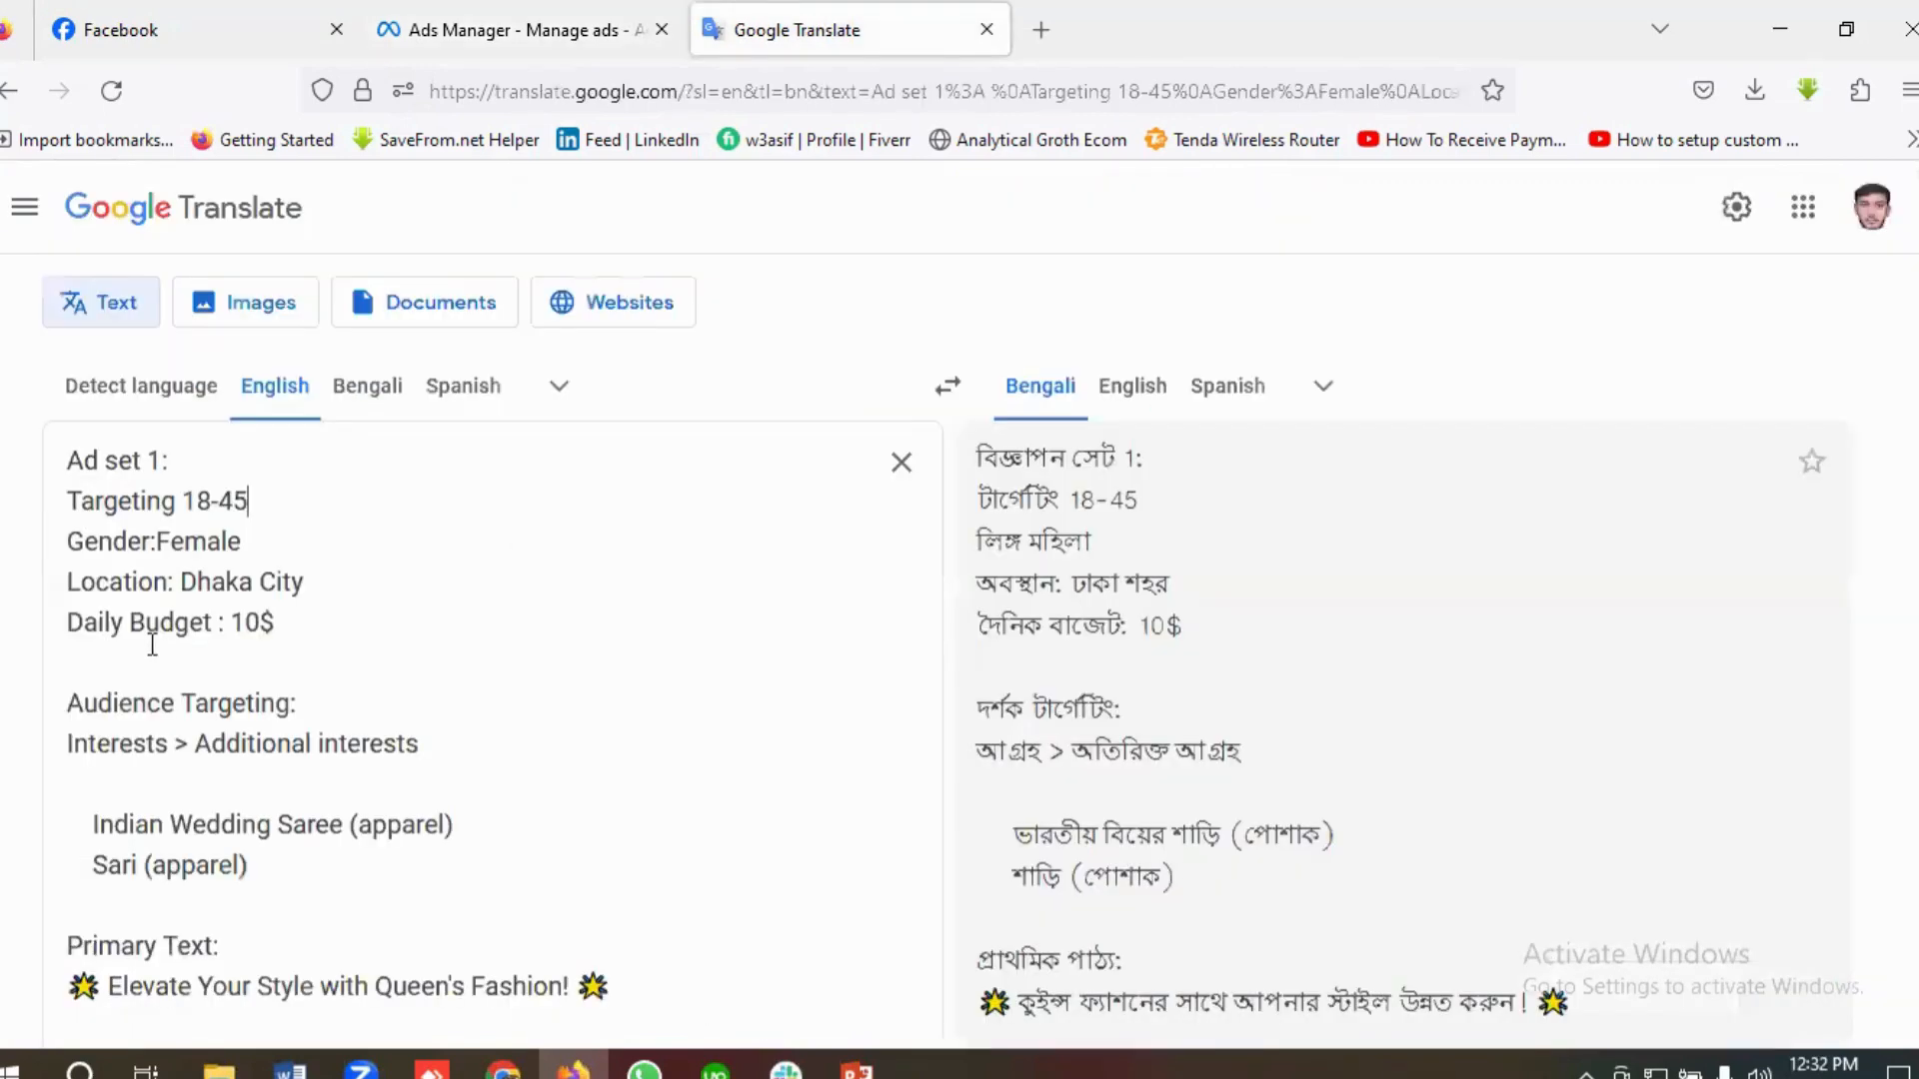
double_click(187, 543)
right_click(187, 543)
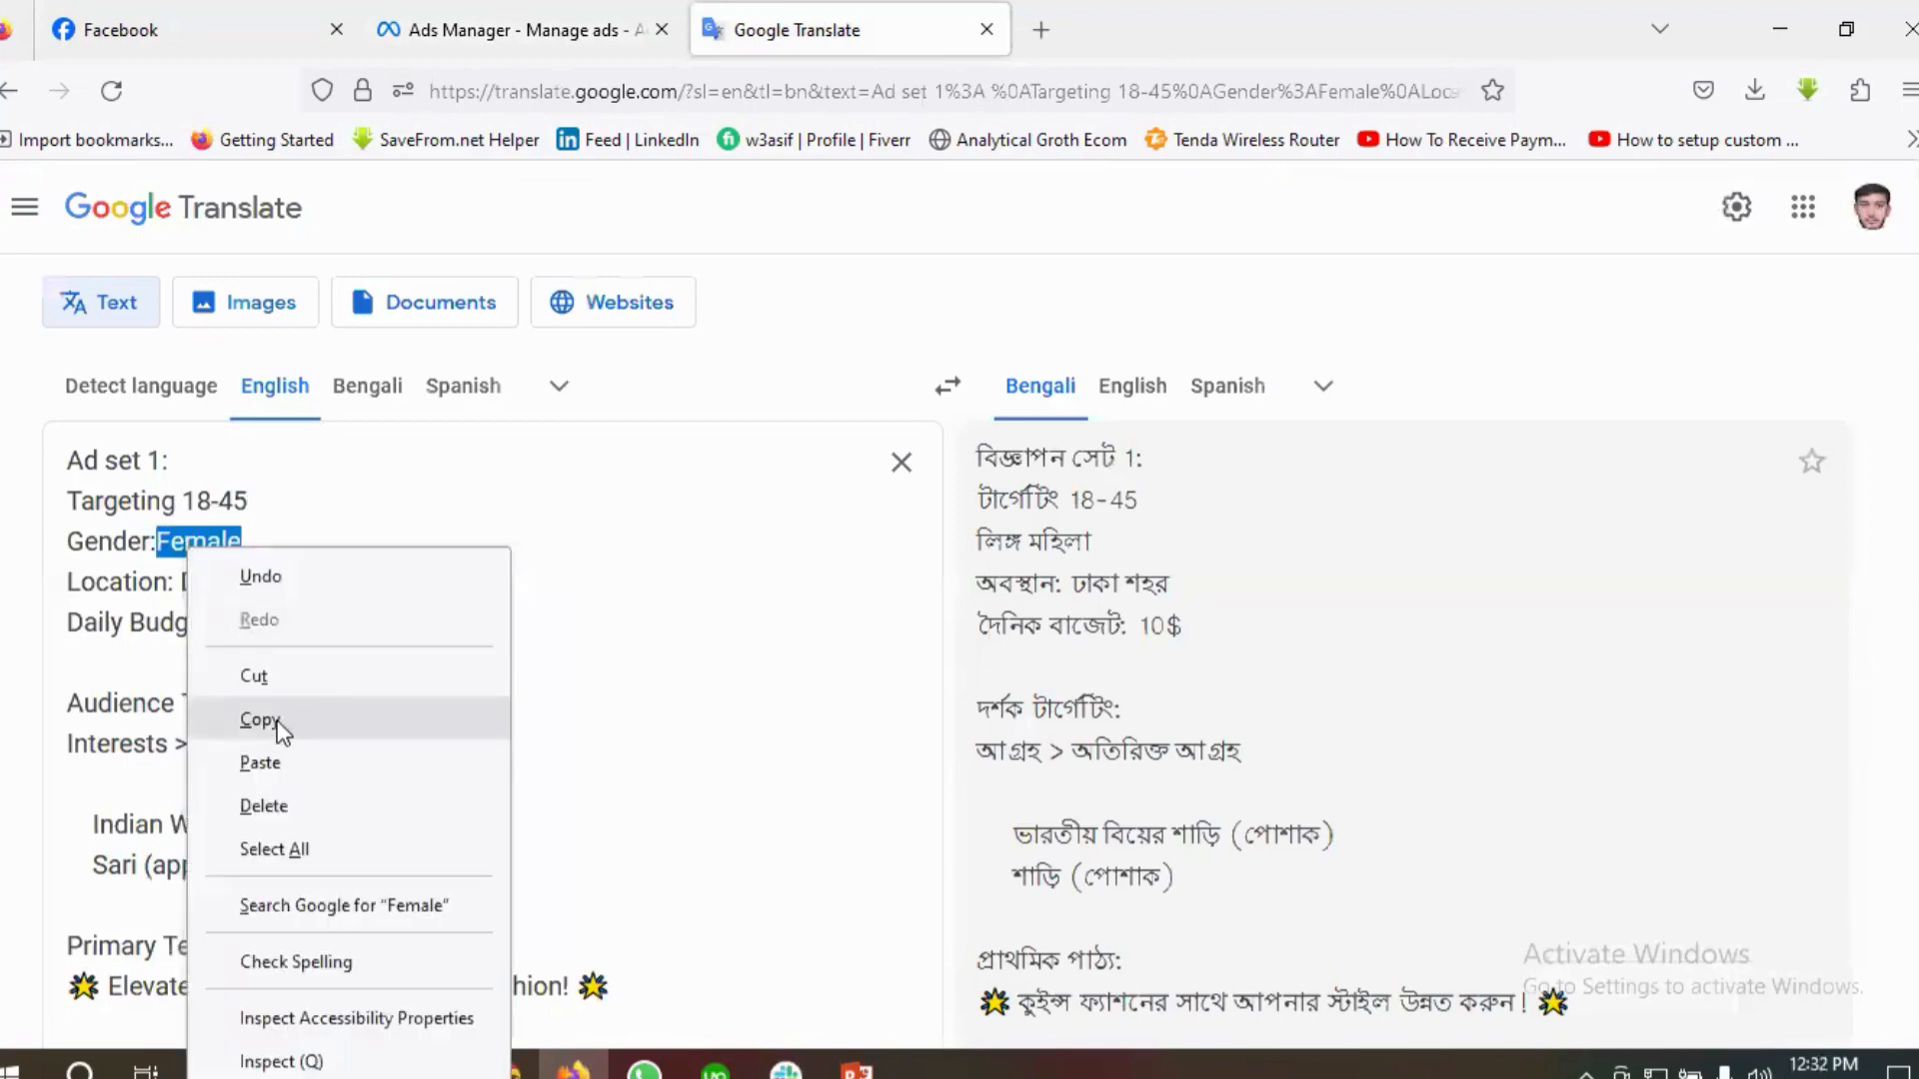
left_click(294, 722)
left_click(506, 28)
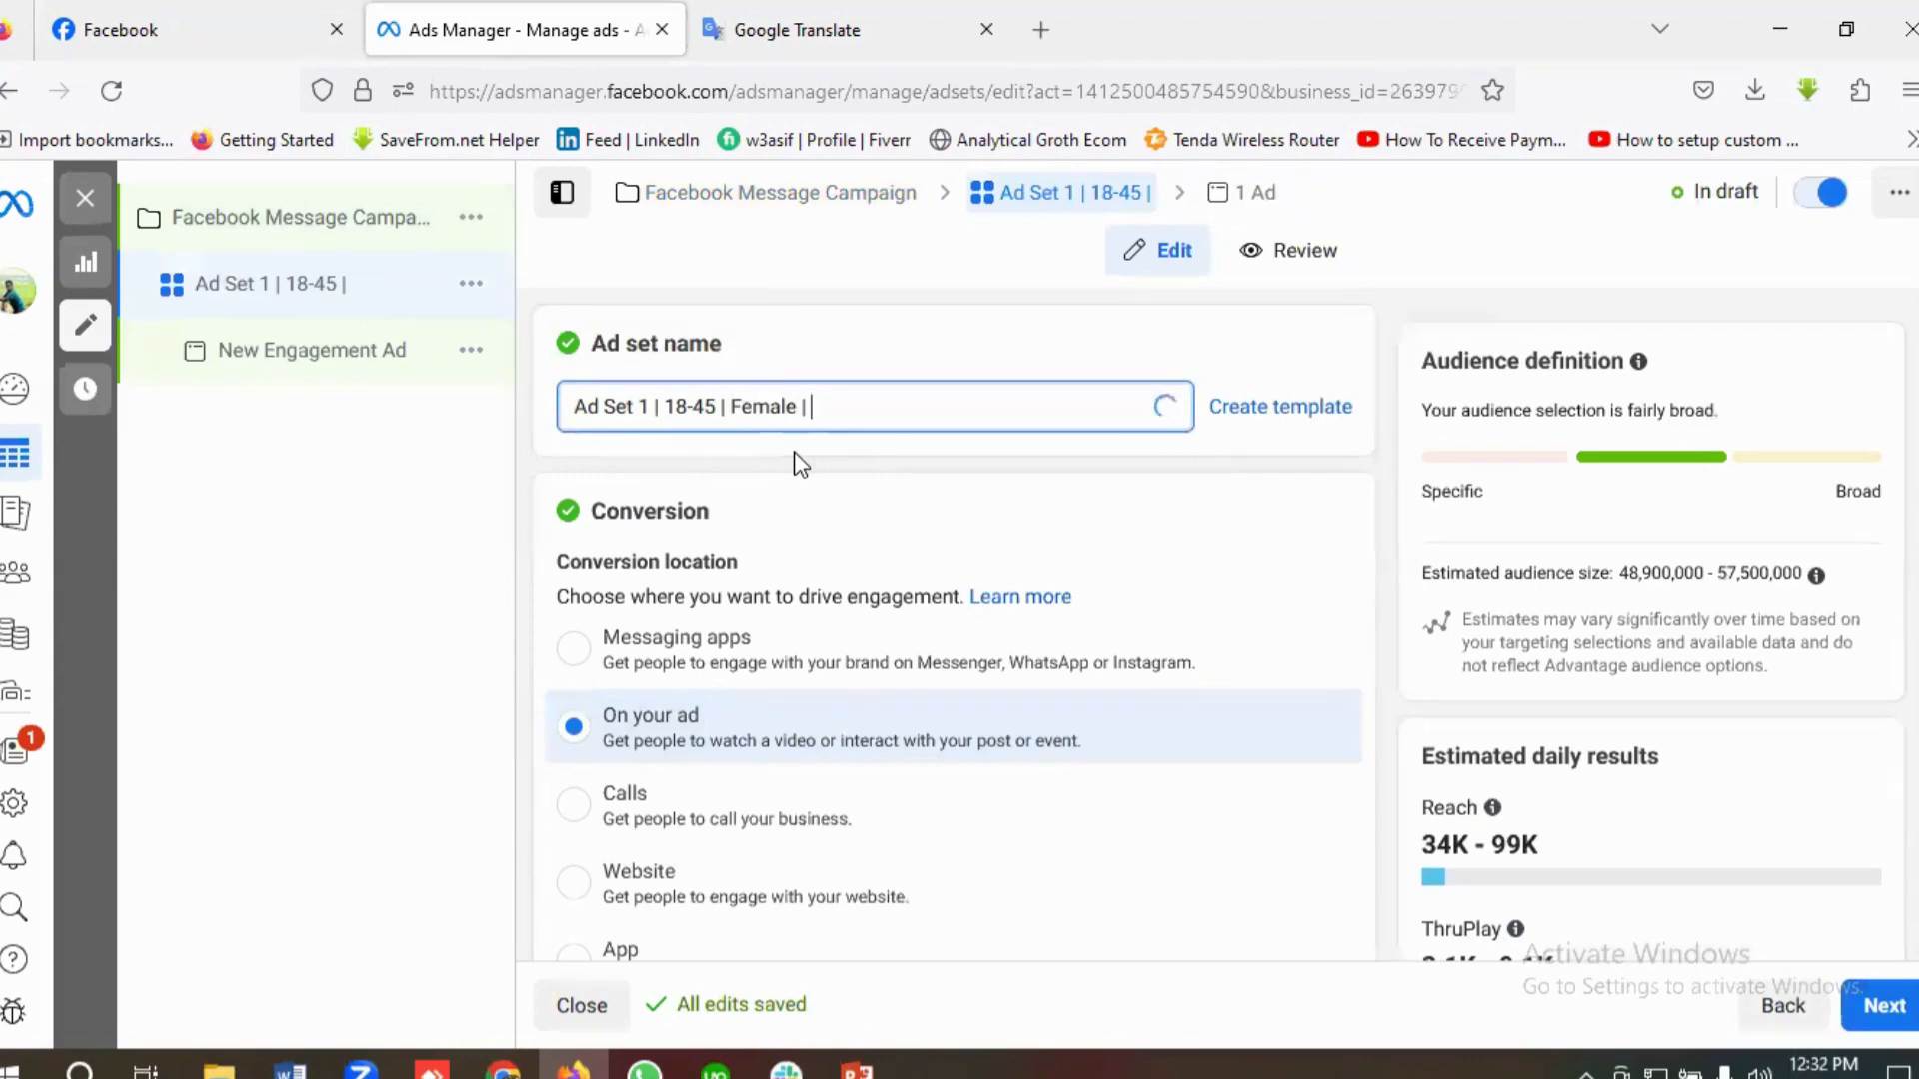
Step: Copy "Dhaka" from the brief's location and complete the ad set name as "Ad Set 1 | 18-45 | Female | Dhaka | 10$"
left_click(985, 6)
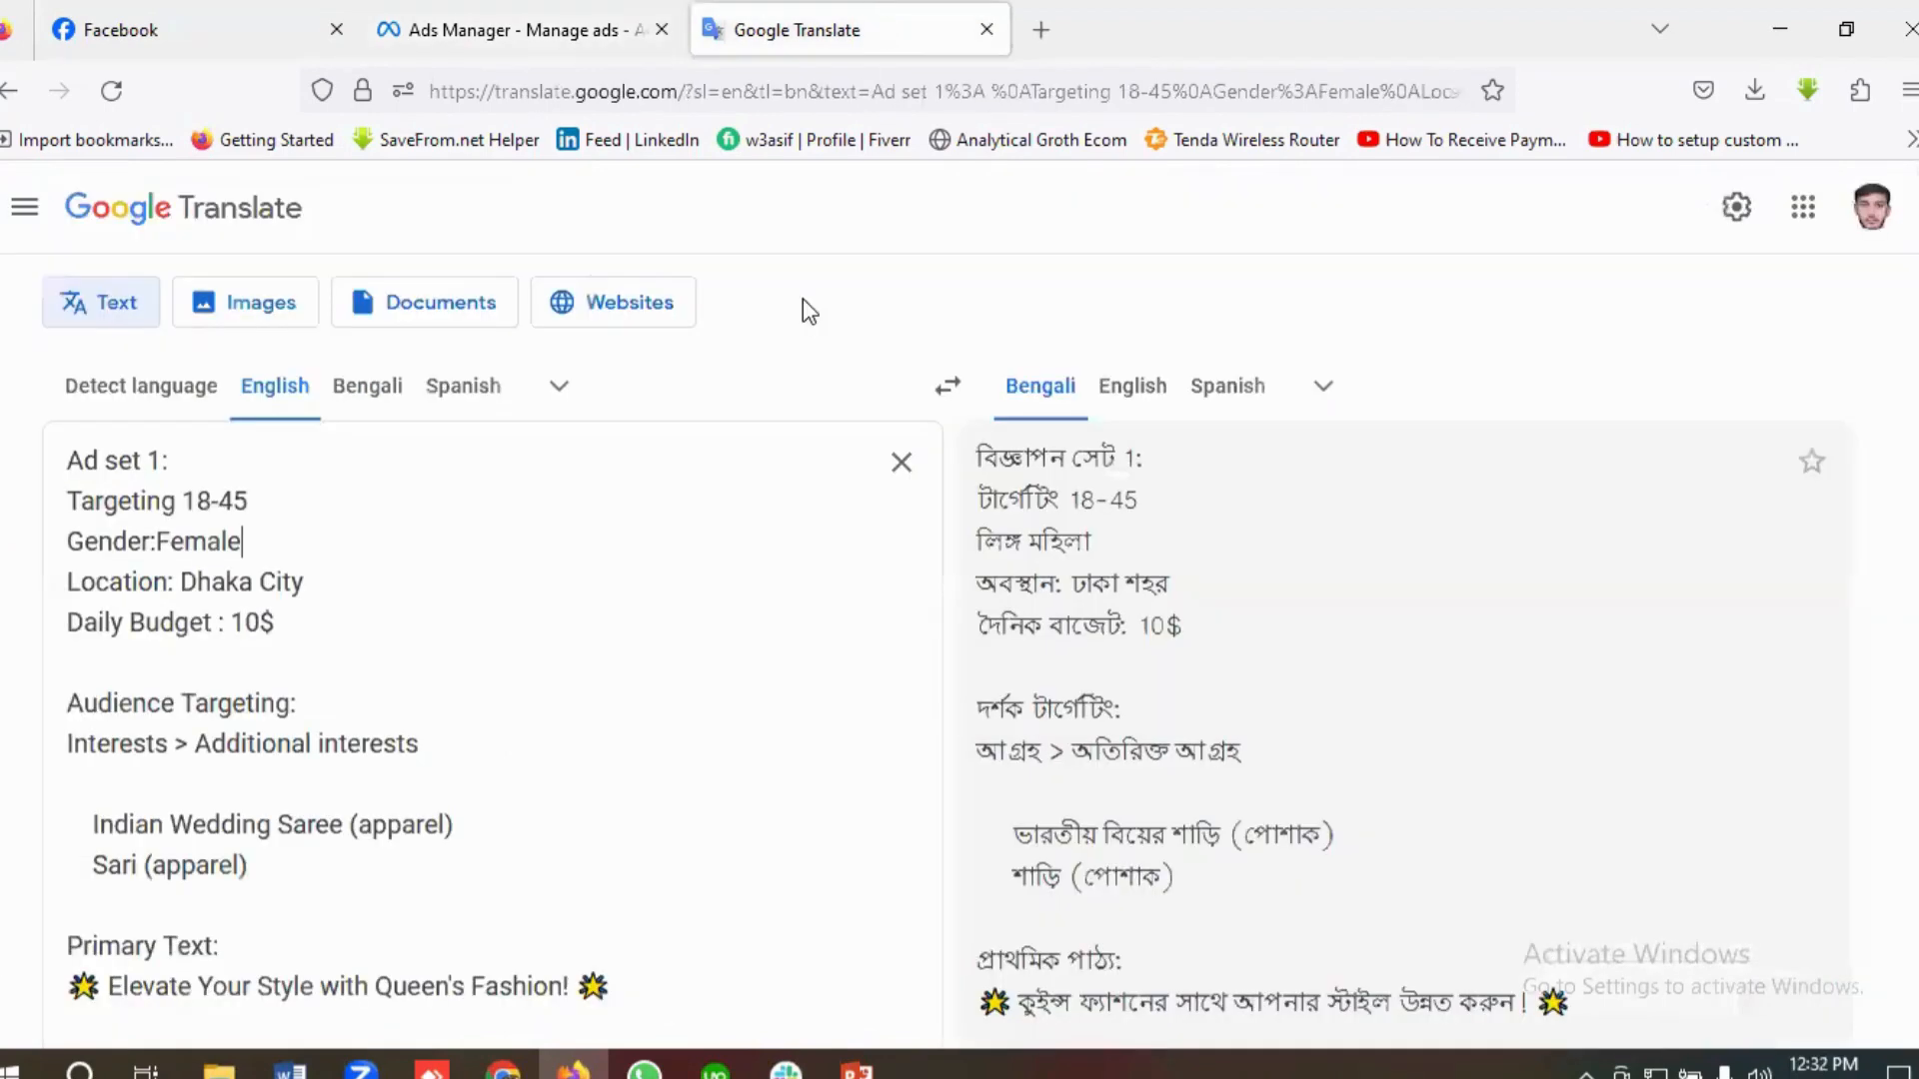
double_click(216, 583)
right_click(215, 587)
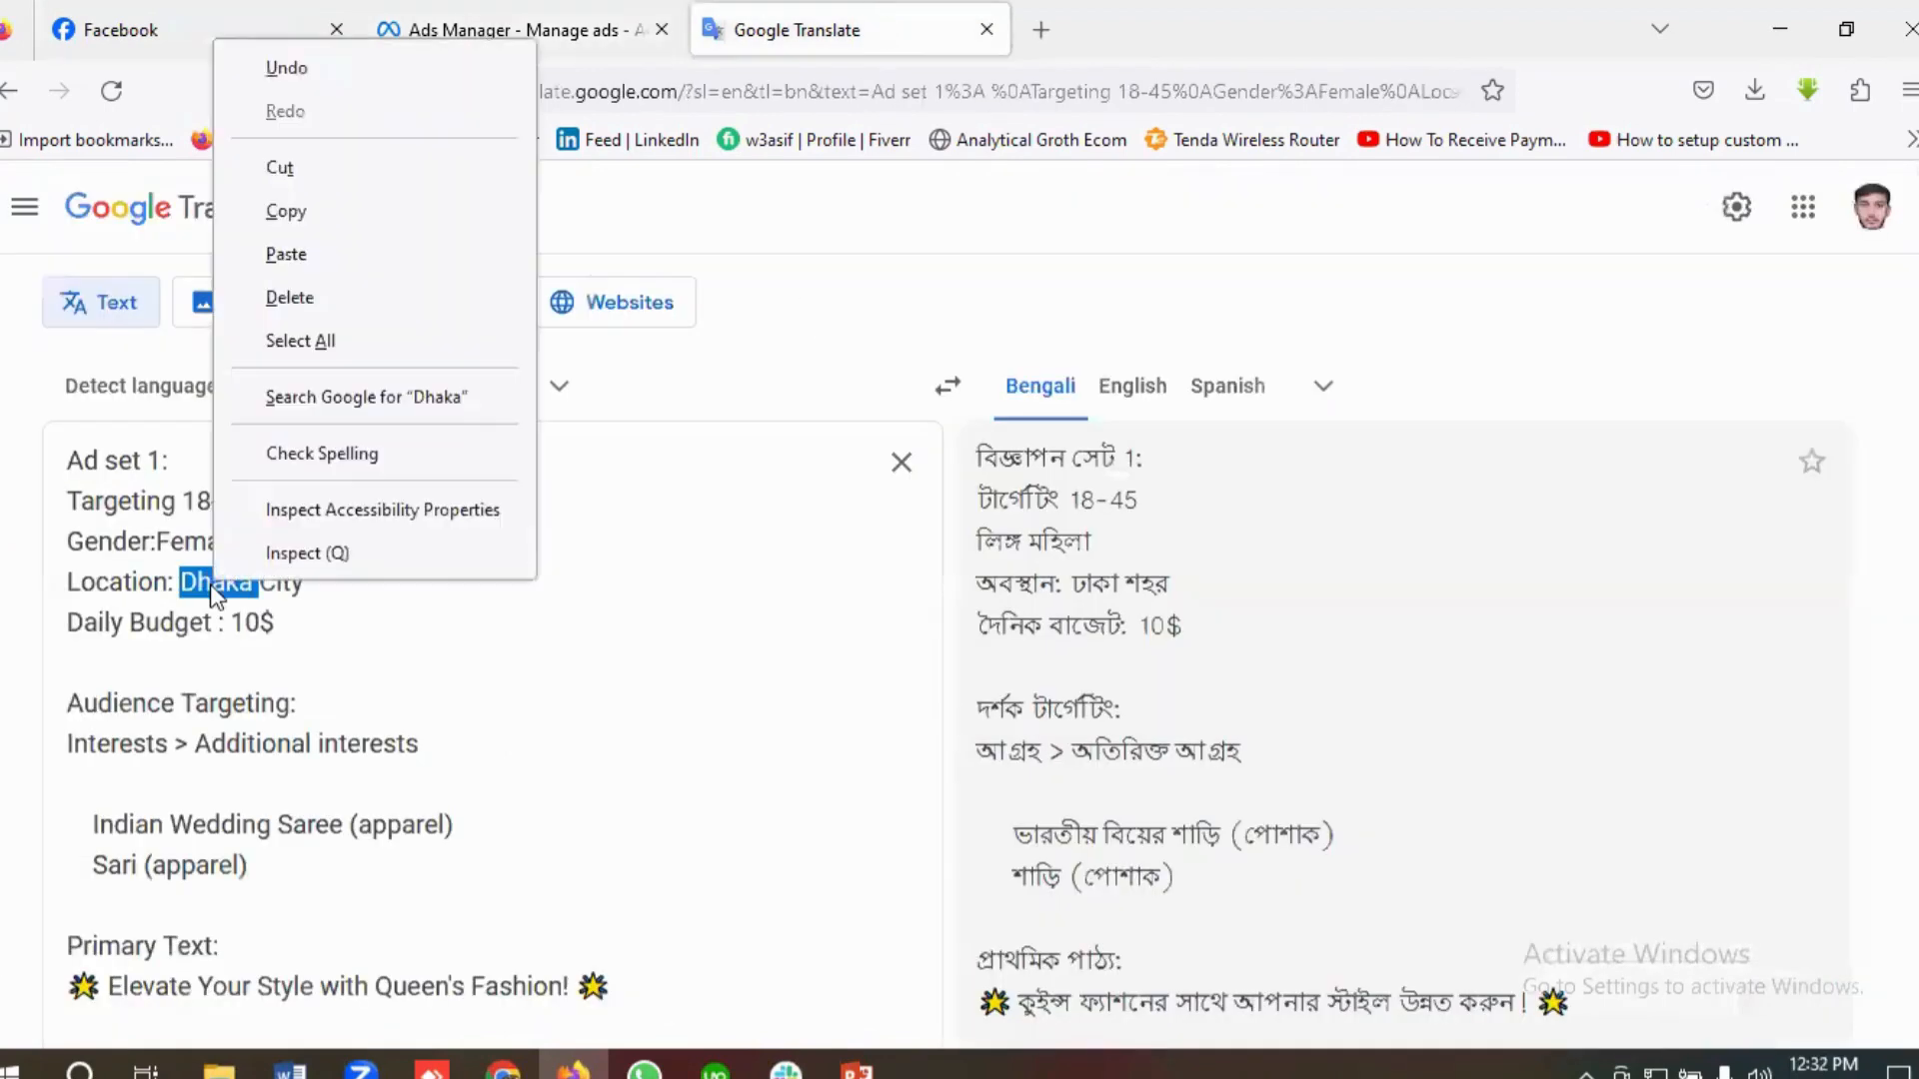
left_click(284, 217)
left_click(533, 28)
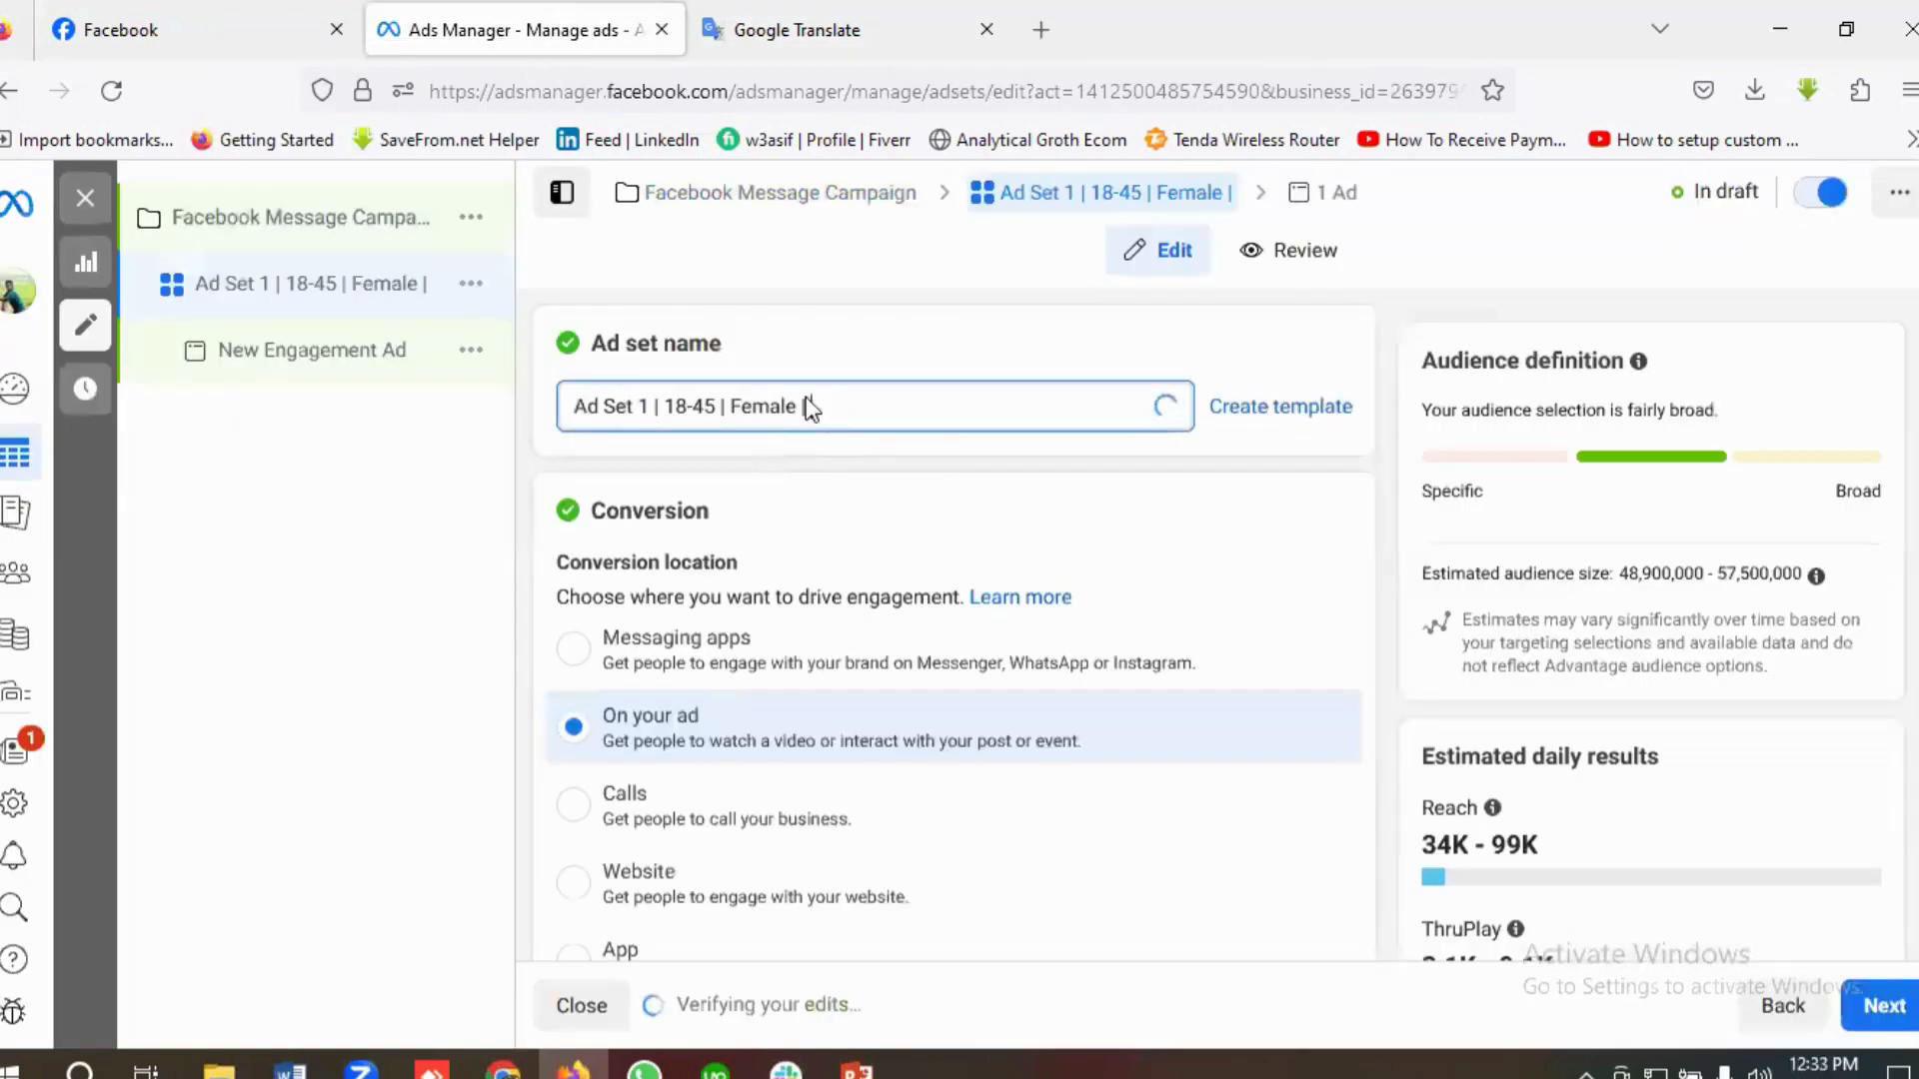
key("ctrl+v")
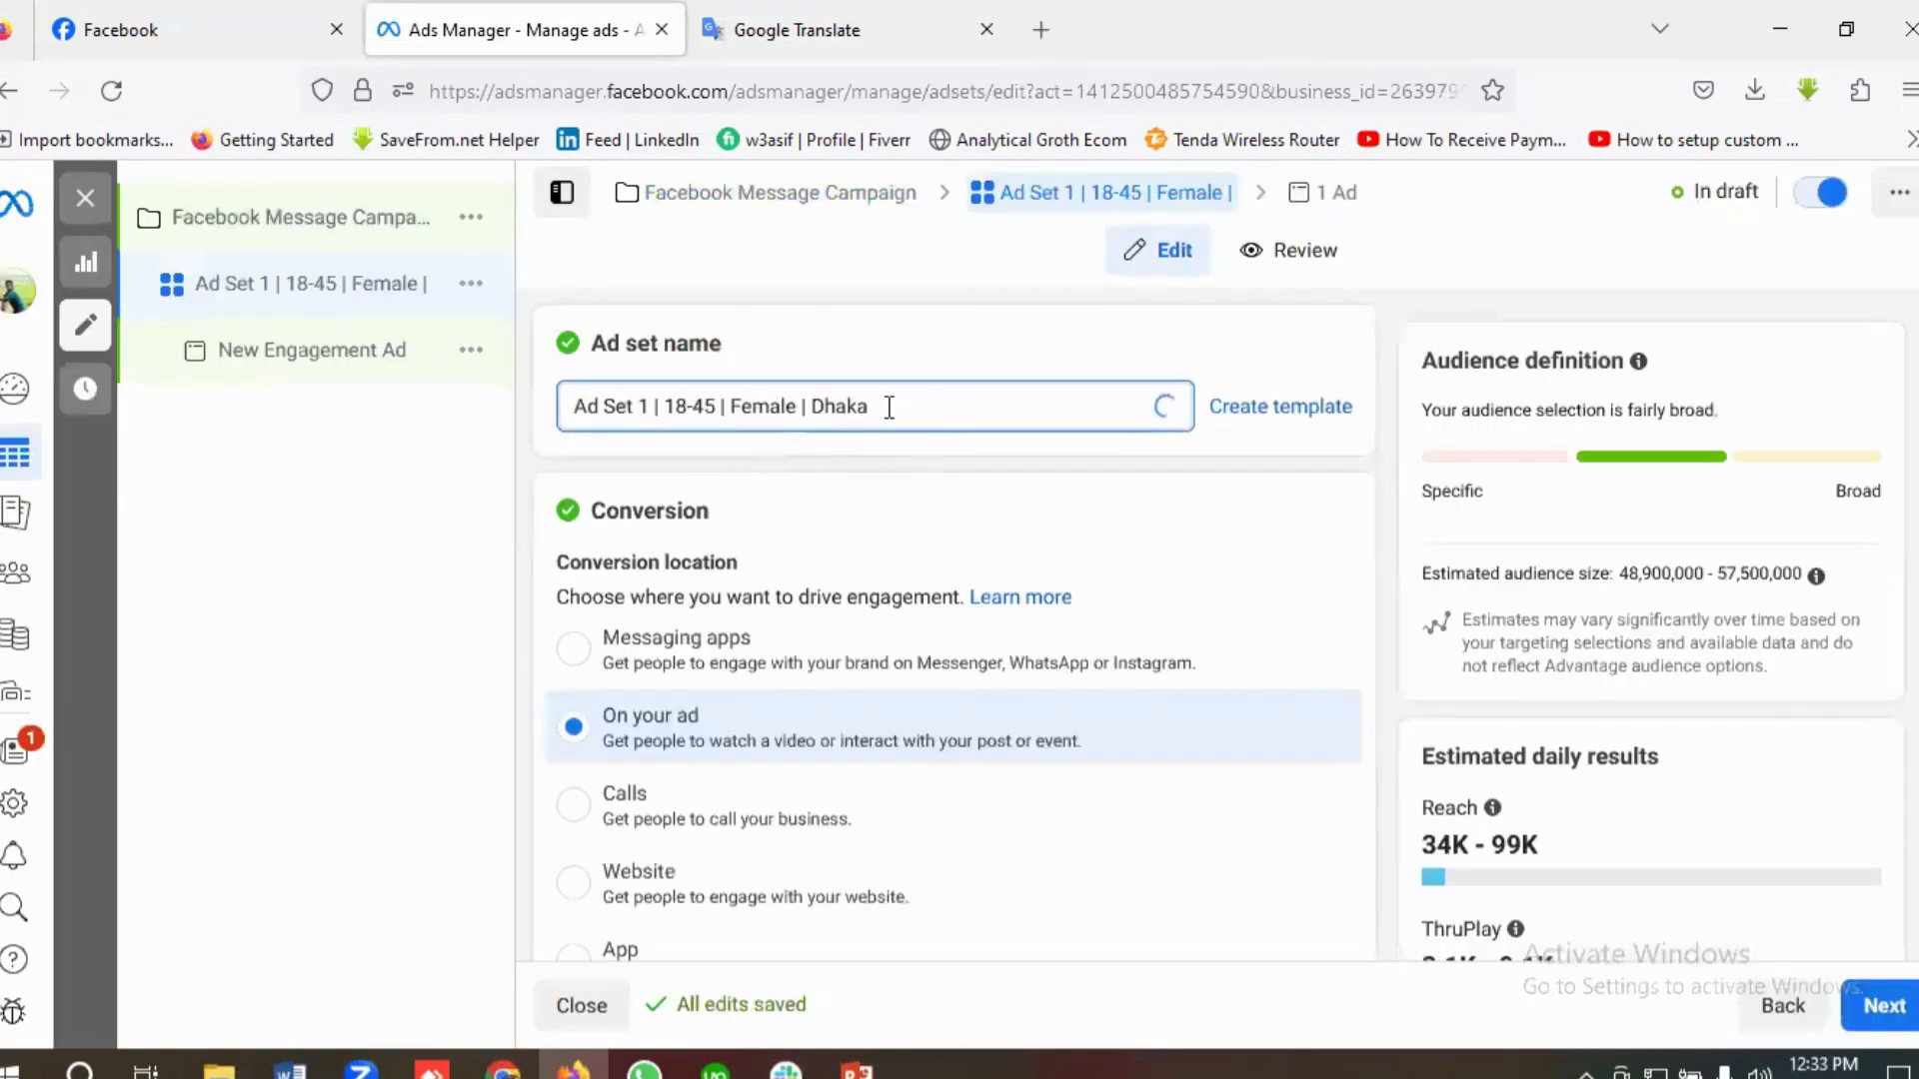
type("| 10")
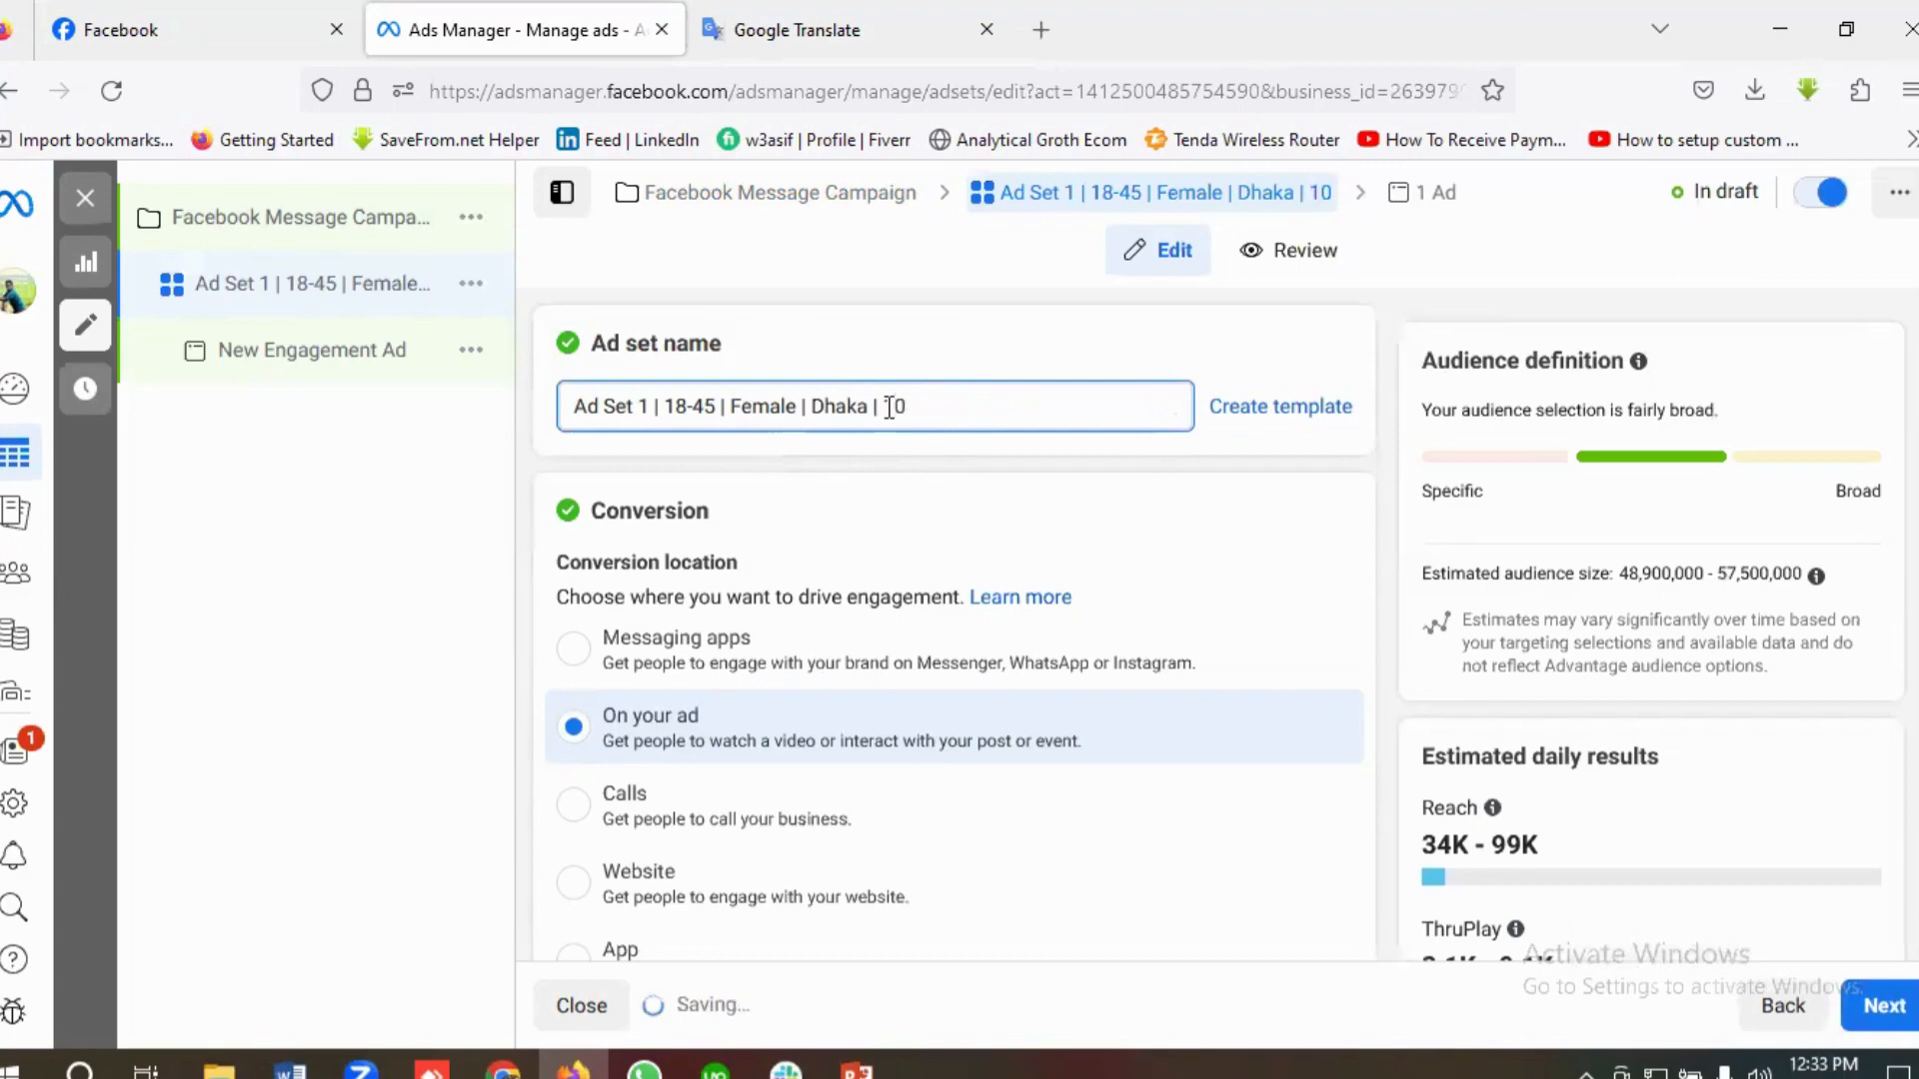
type("$")
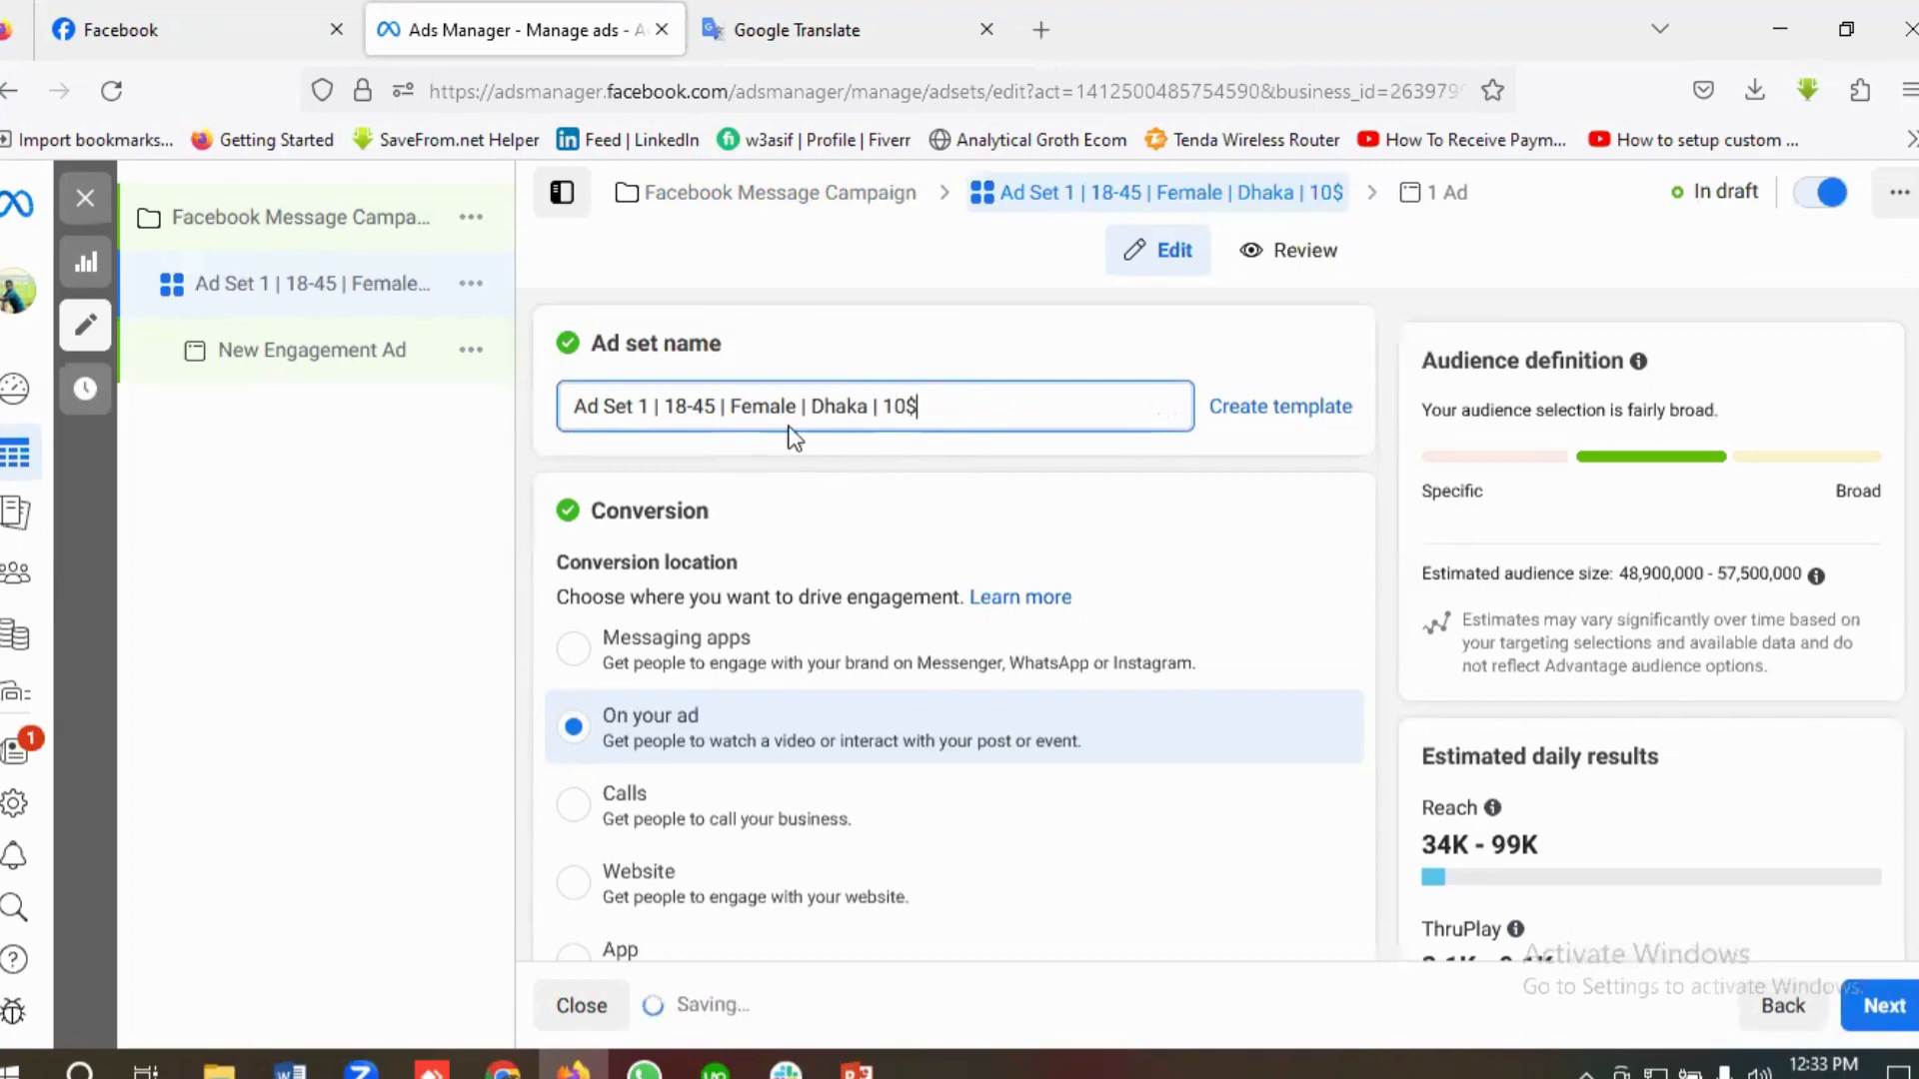
Step: Set the ad set's conversion location to Messaging apps
scroll(979, 590, "down", 3)
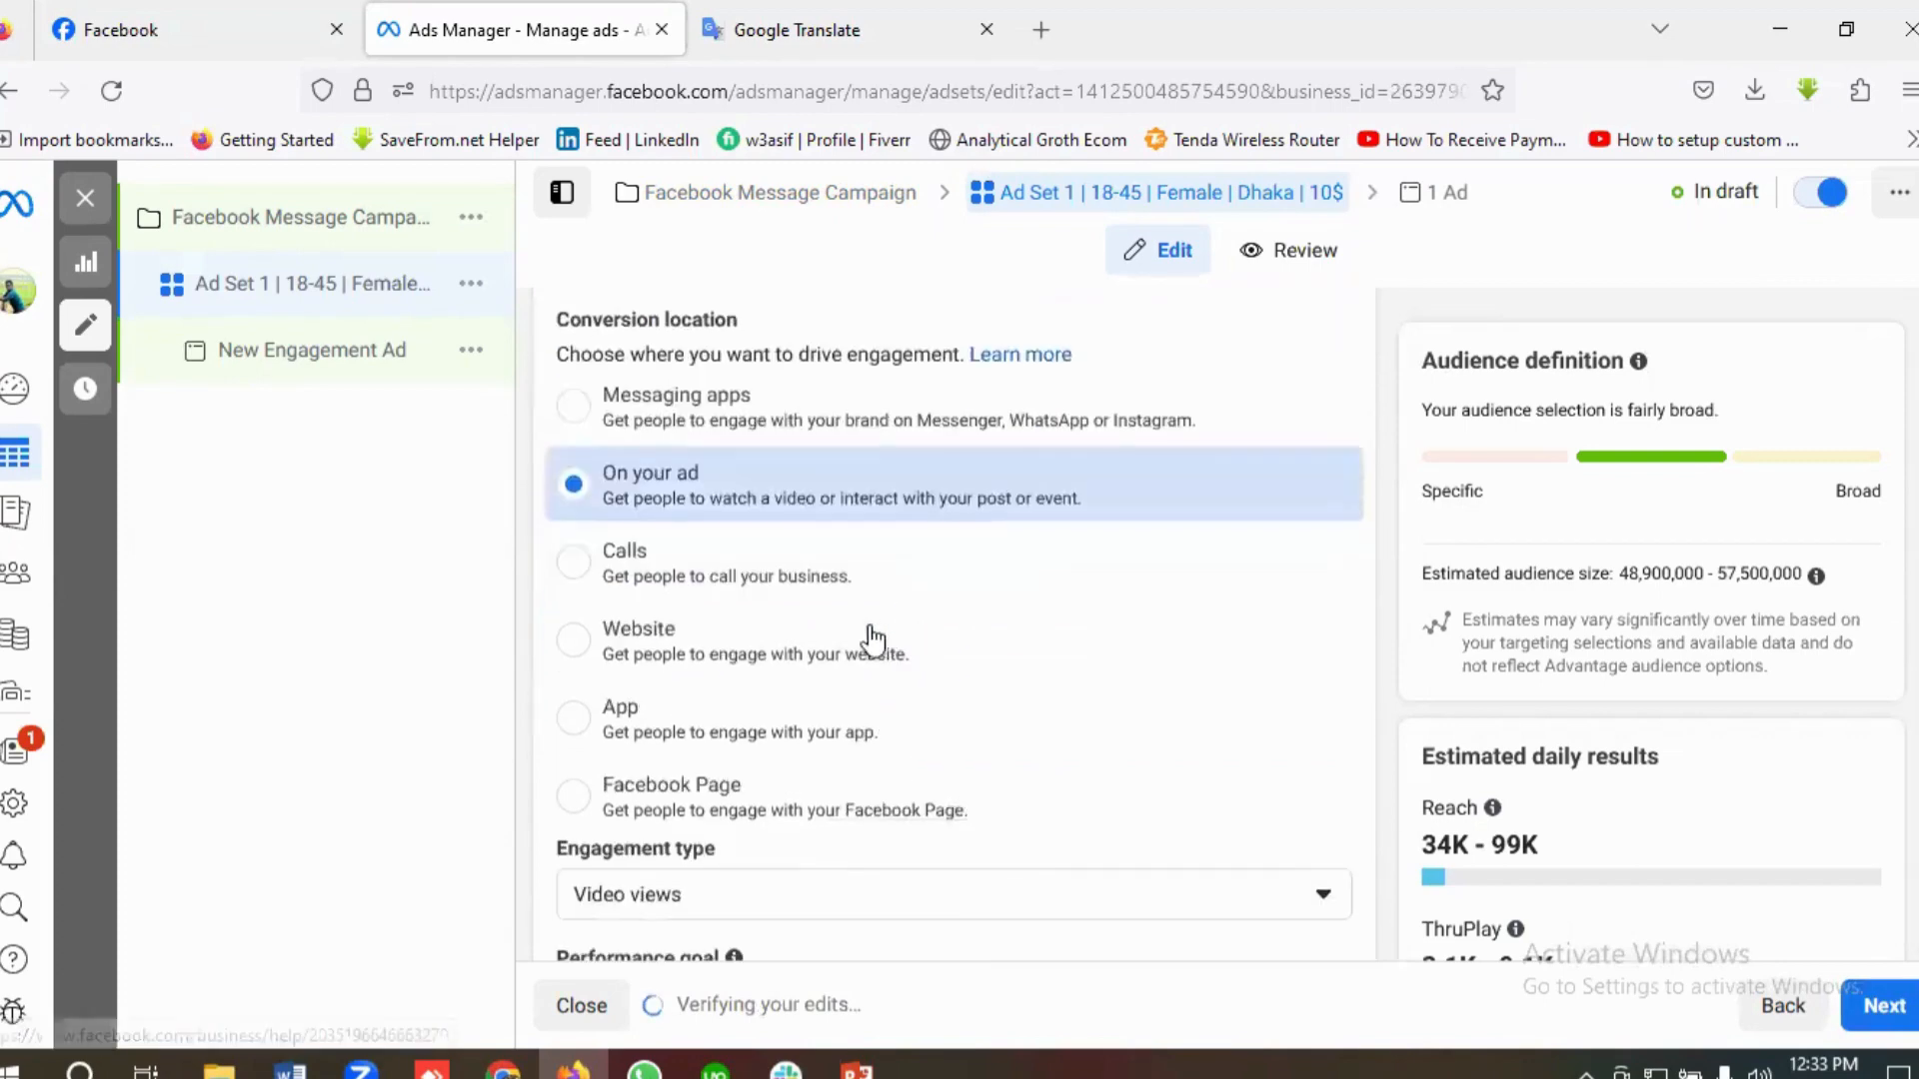
scroll(867, 632, "up", 1)
scroll(621, 523, "up", 1)
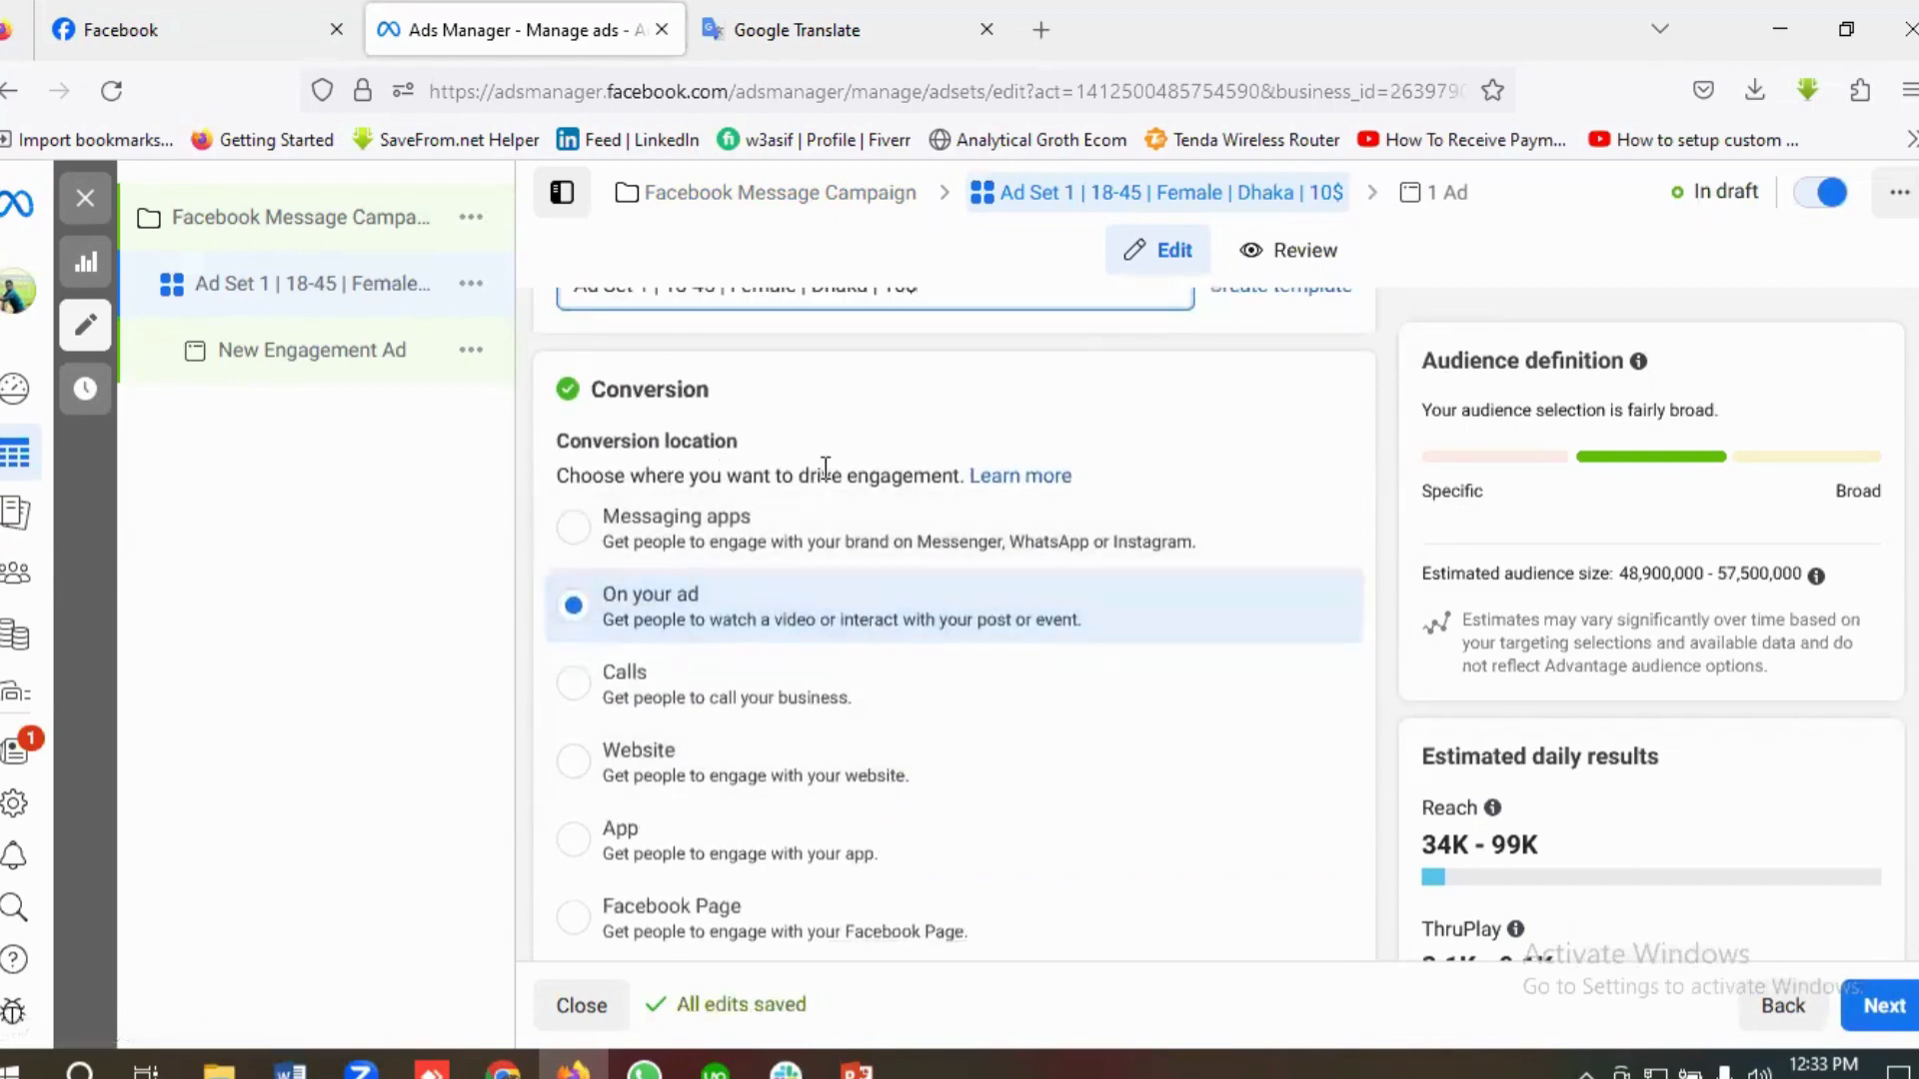
left_click(582, 527)
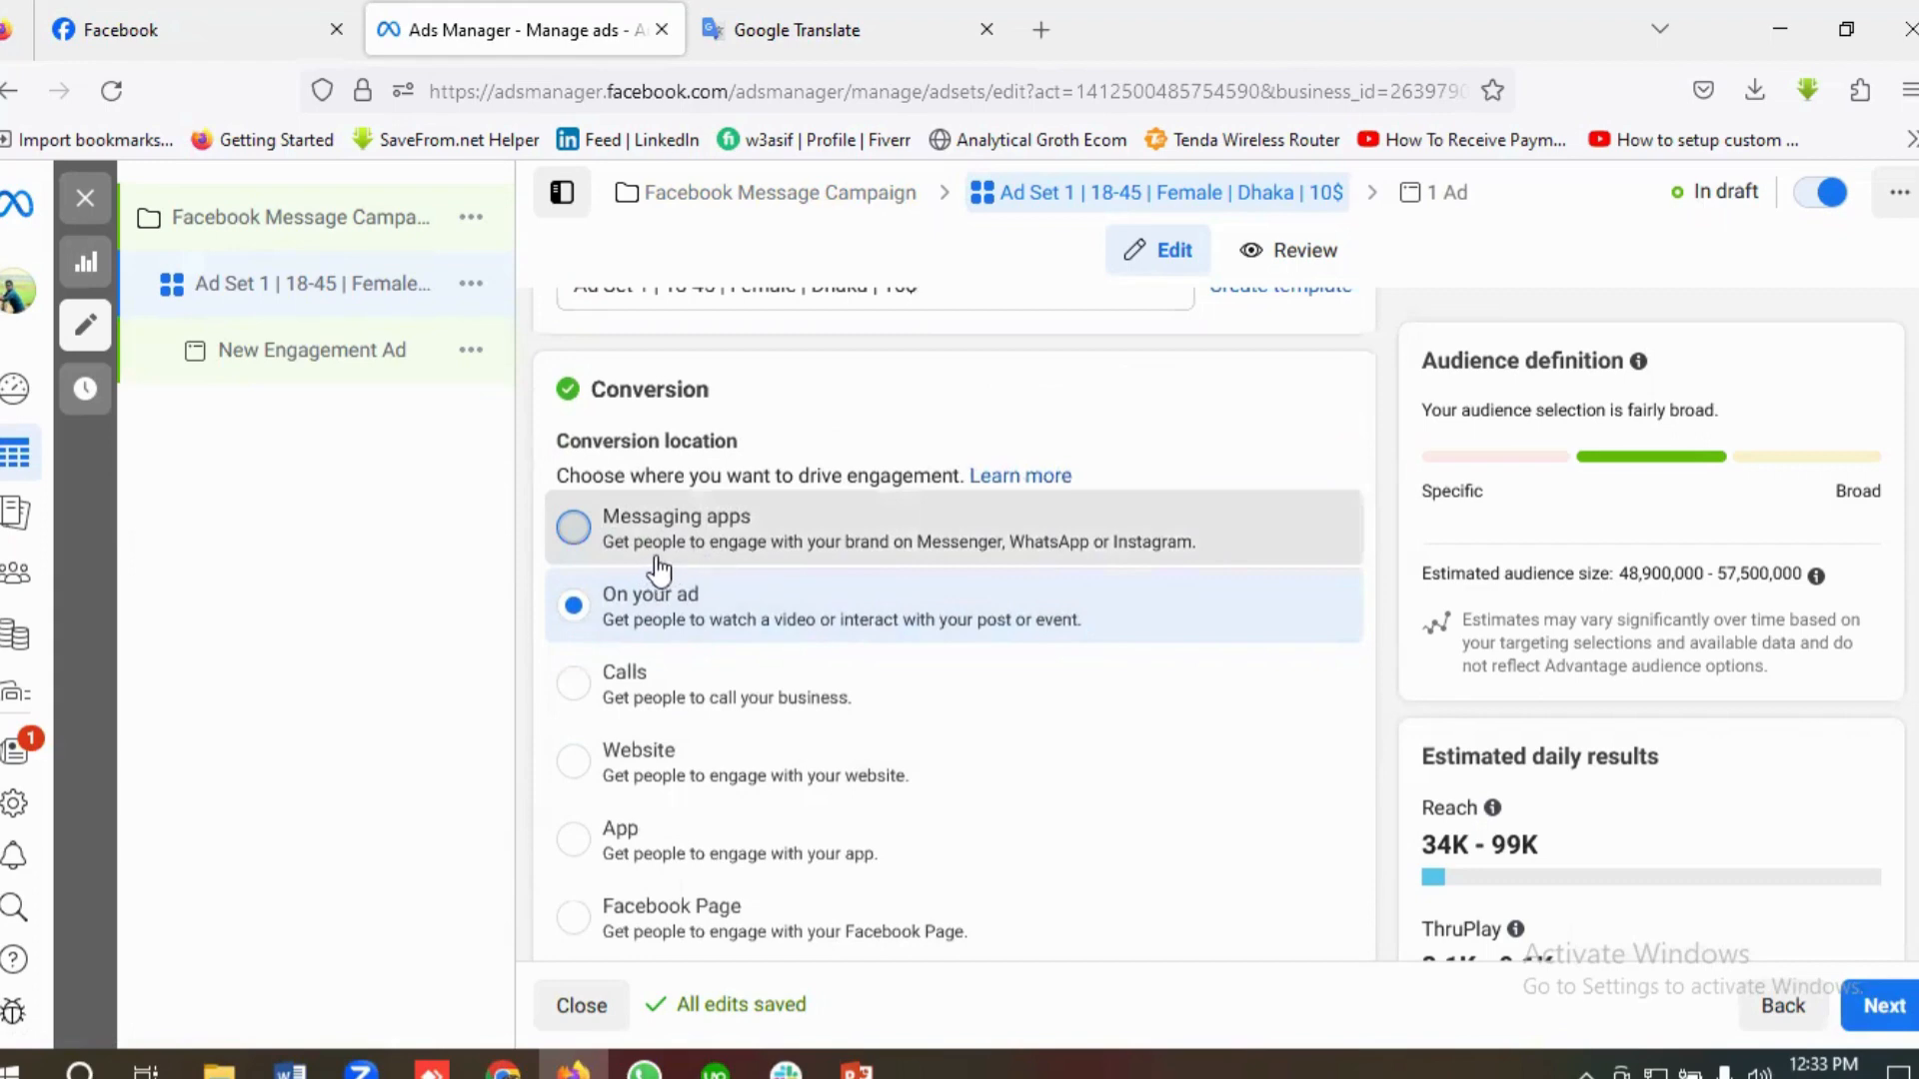
left_click(790, 560)
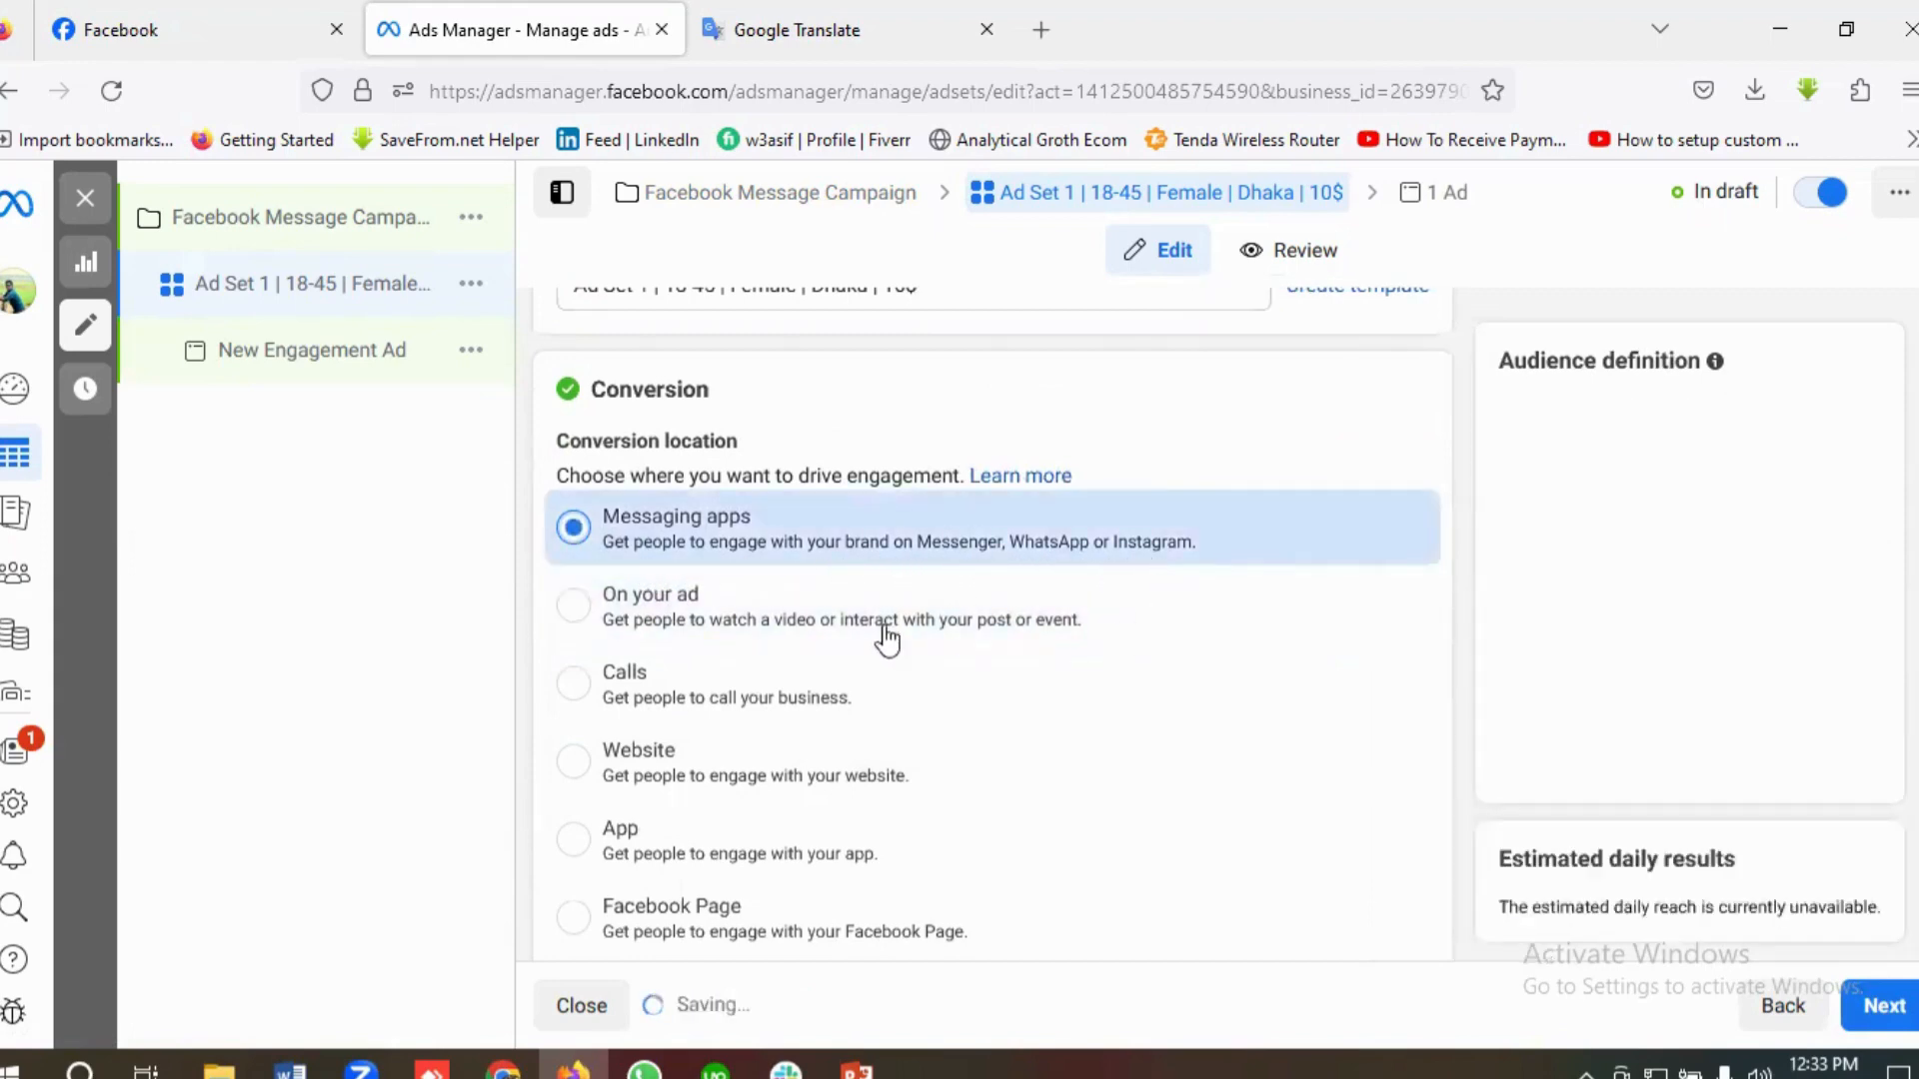
Step: Choose Click to message as the ad type
scroll(887, 639, "down", 6)
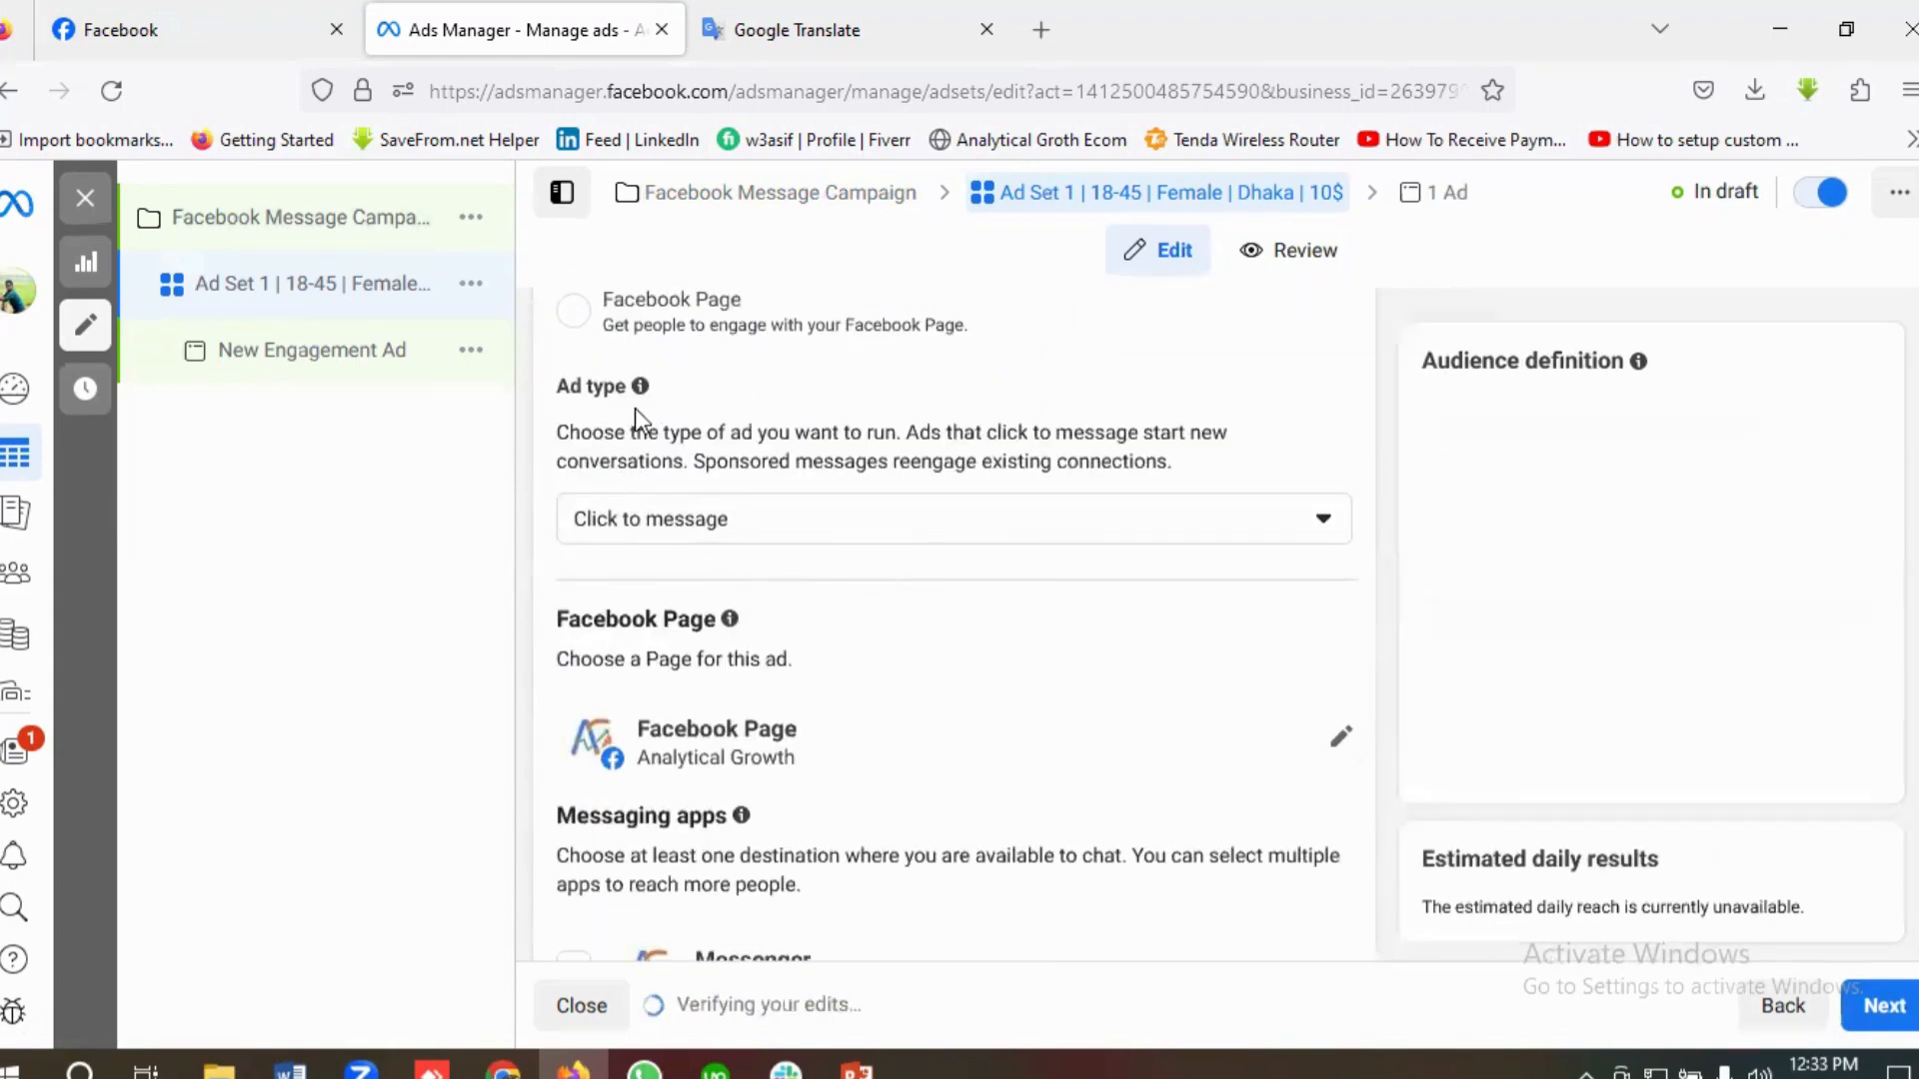
left_click(800, 527)
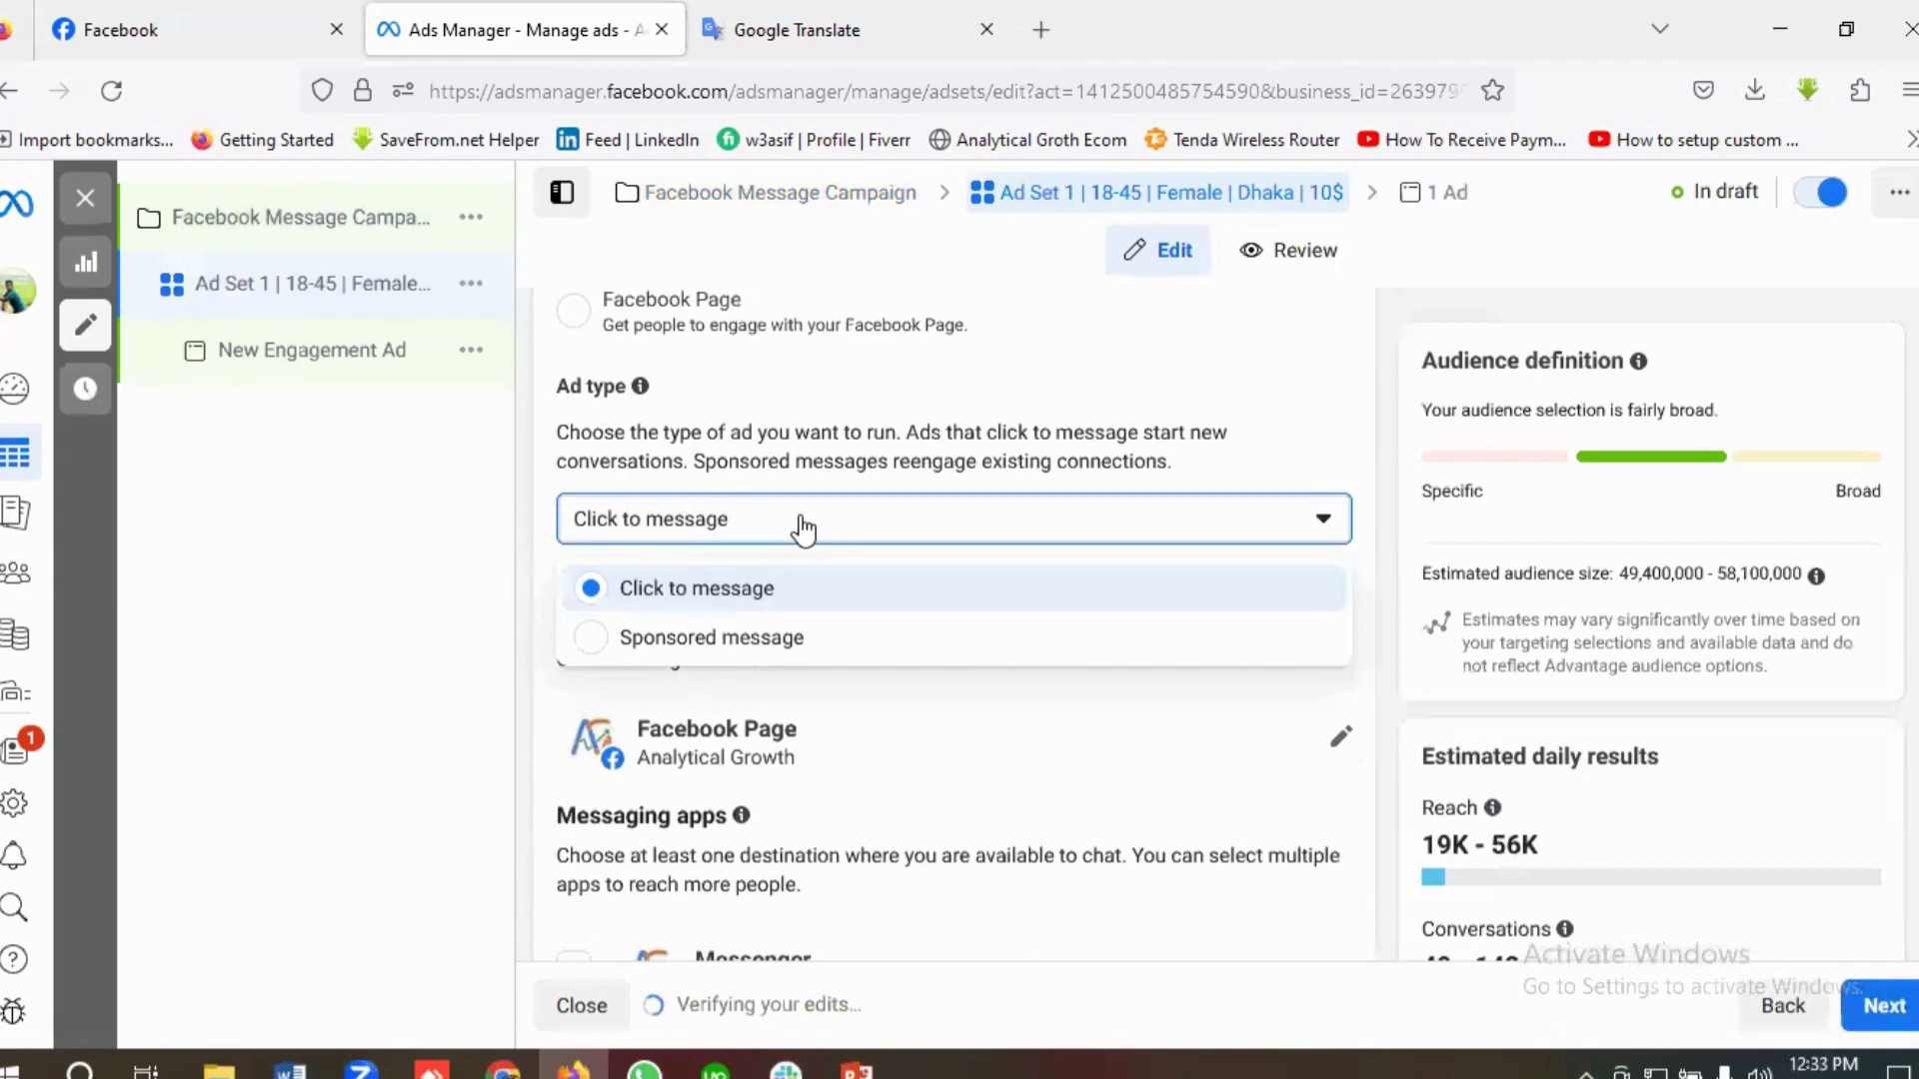
left_click(730, 593)
Step: Change the Facebook Page for the ad to Queen's Fashion
scroll(886, 604, "down", 2)
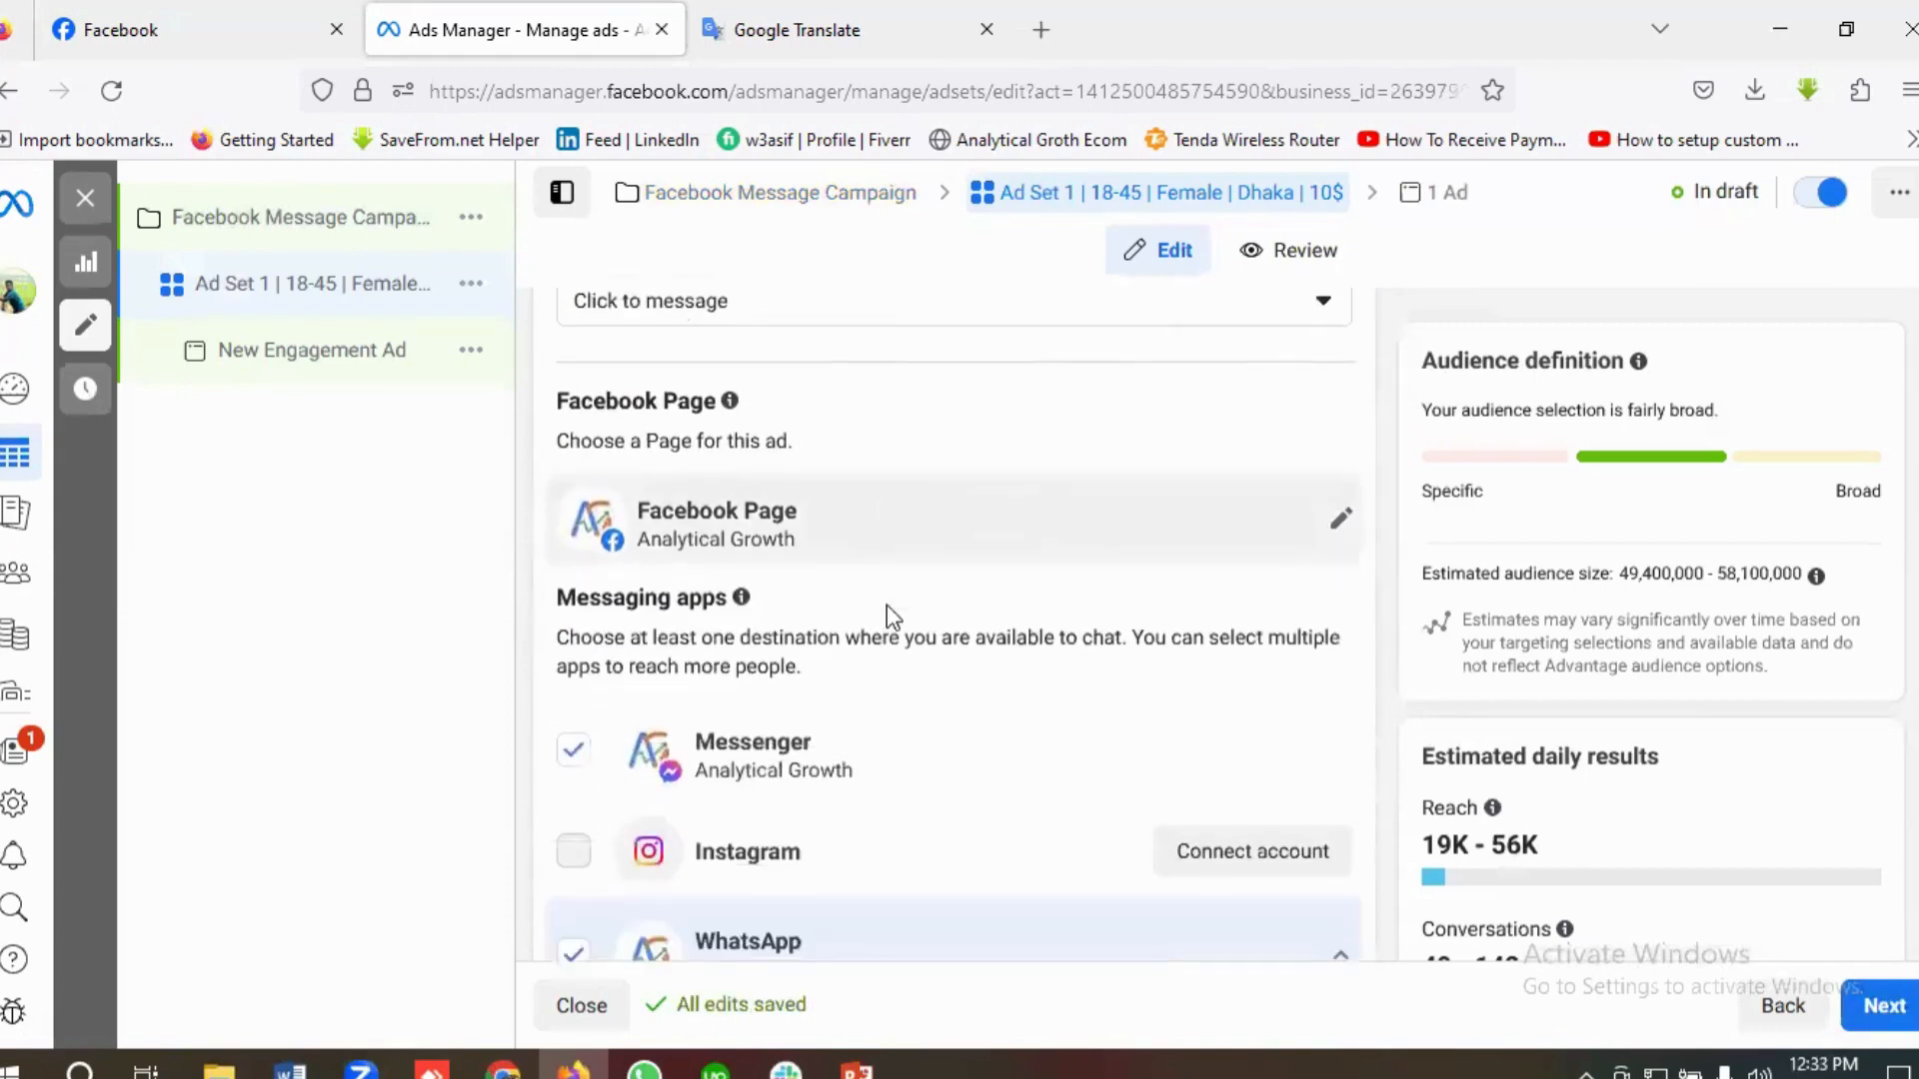
left_click(1343, 507)
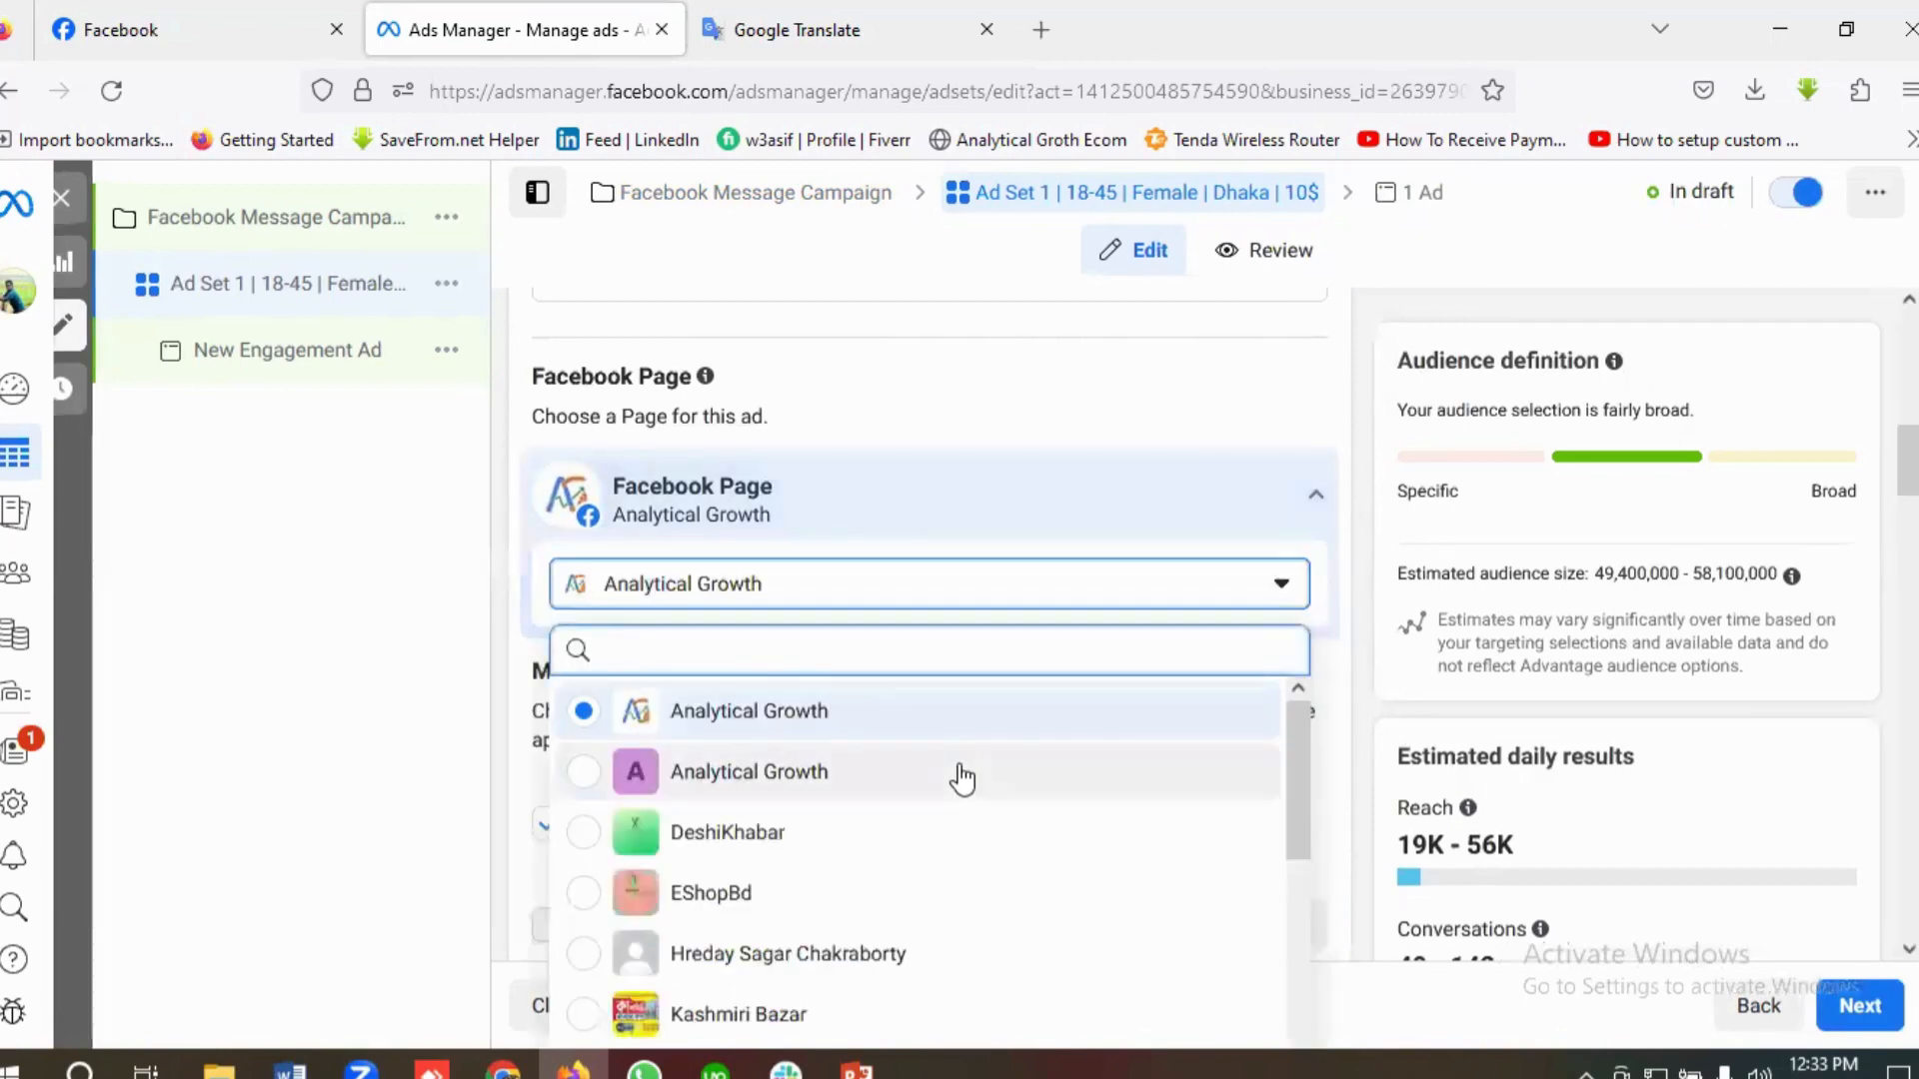
scroll(961, 784, "down", 3)
scroll(961, 799, "down", 2)
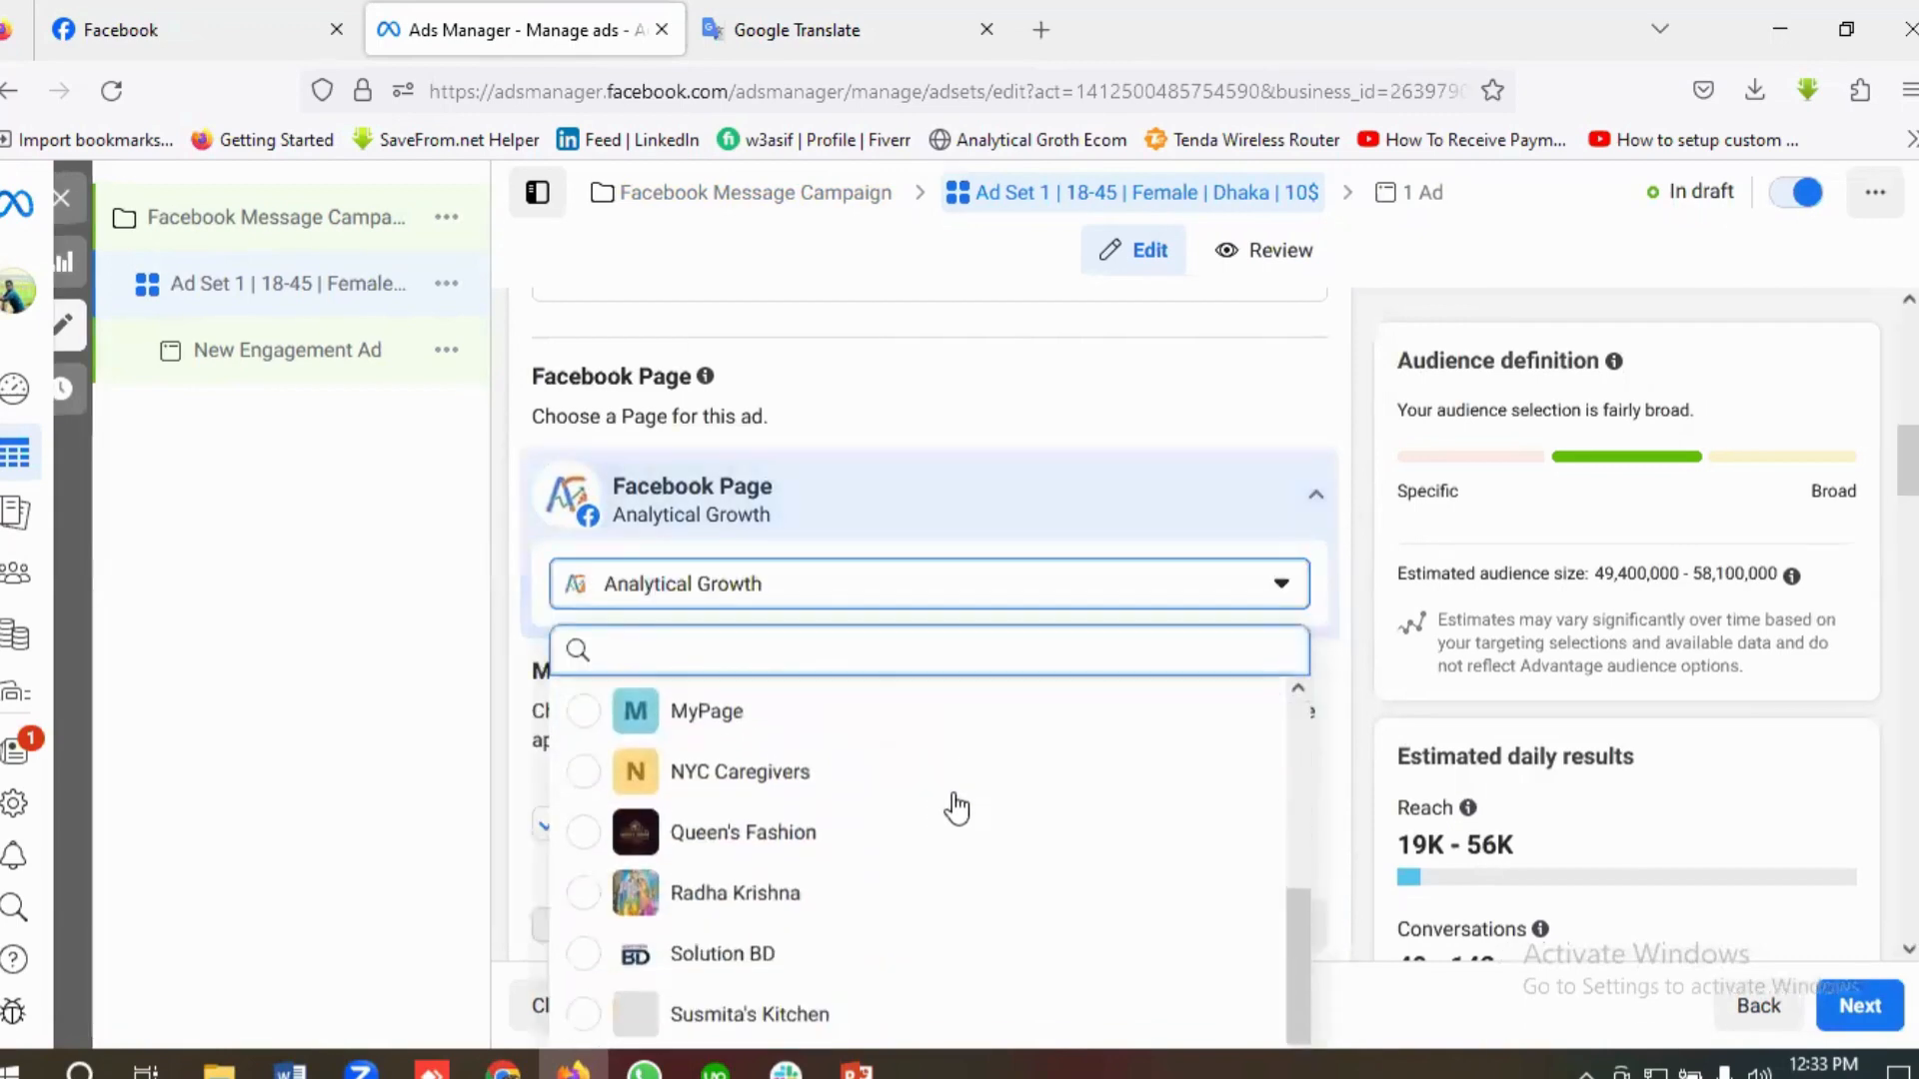
left_click(742, 838)
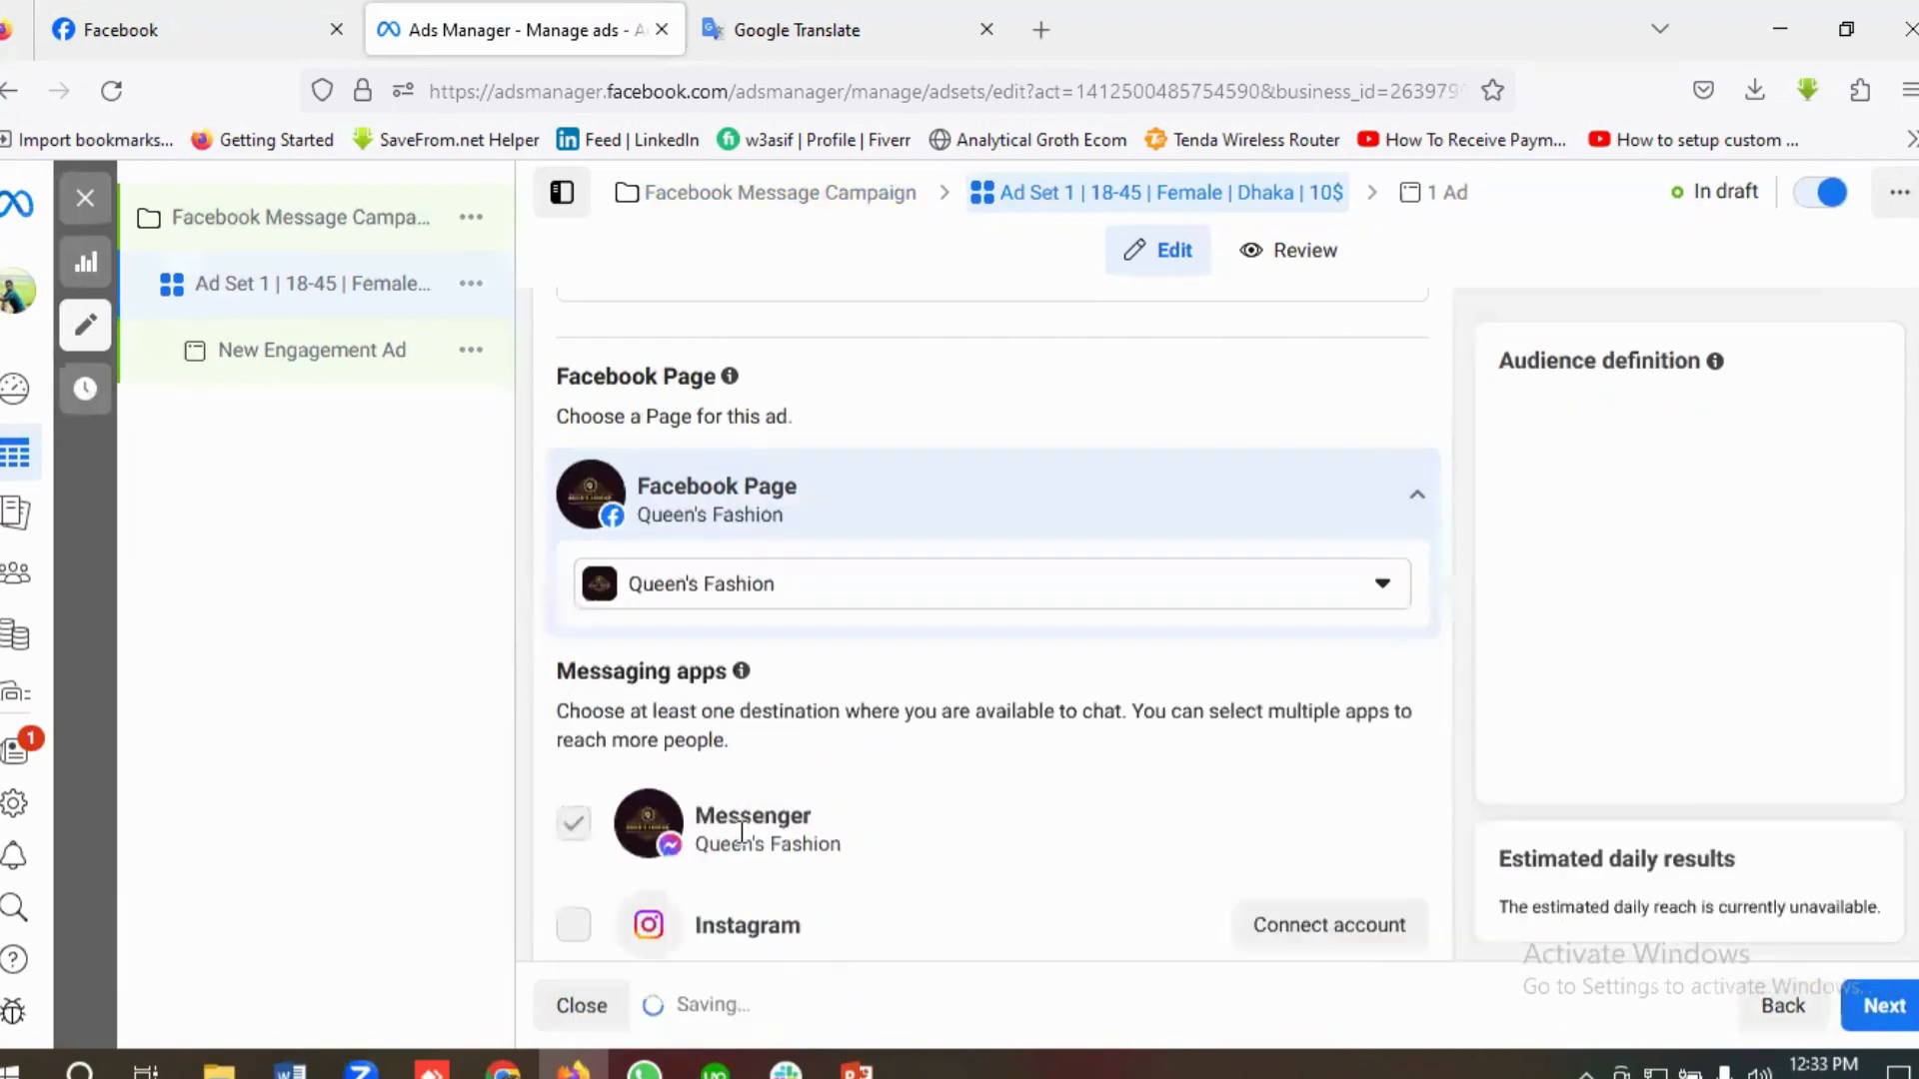
Step: Enable WhatsApp alongside Messenger as a chat destination for the ad set
scroll(962, 709, "down", 1)
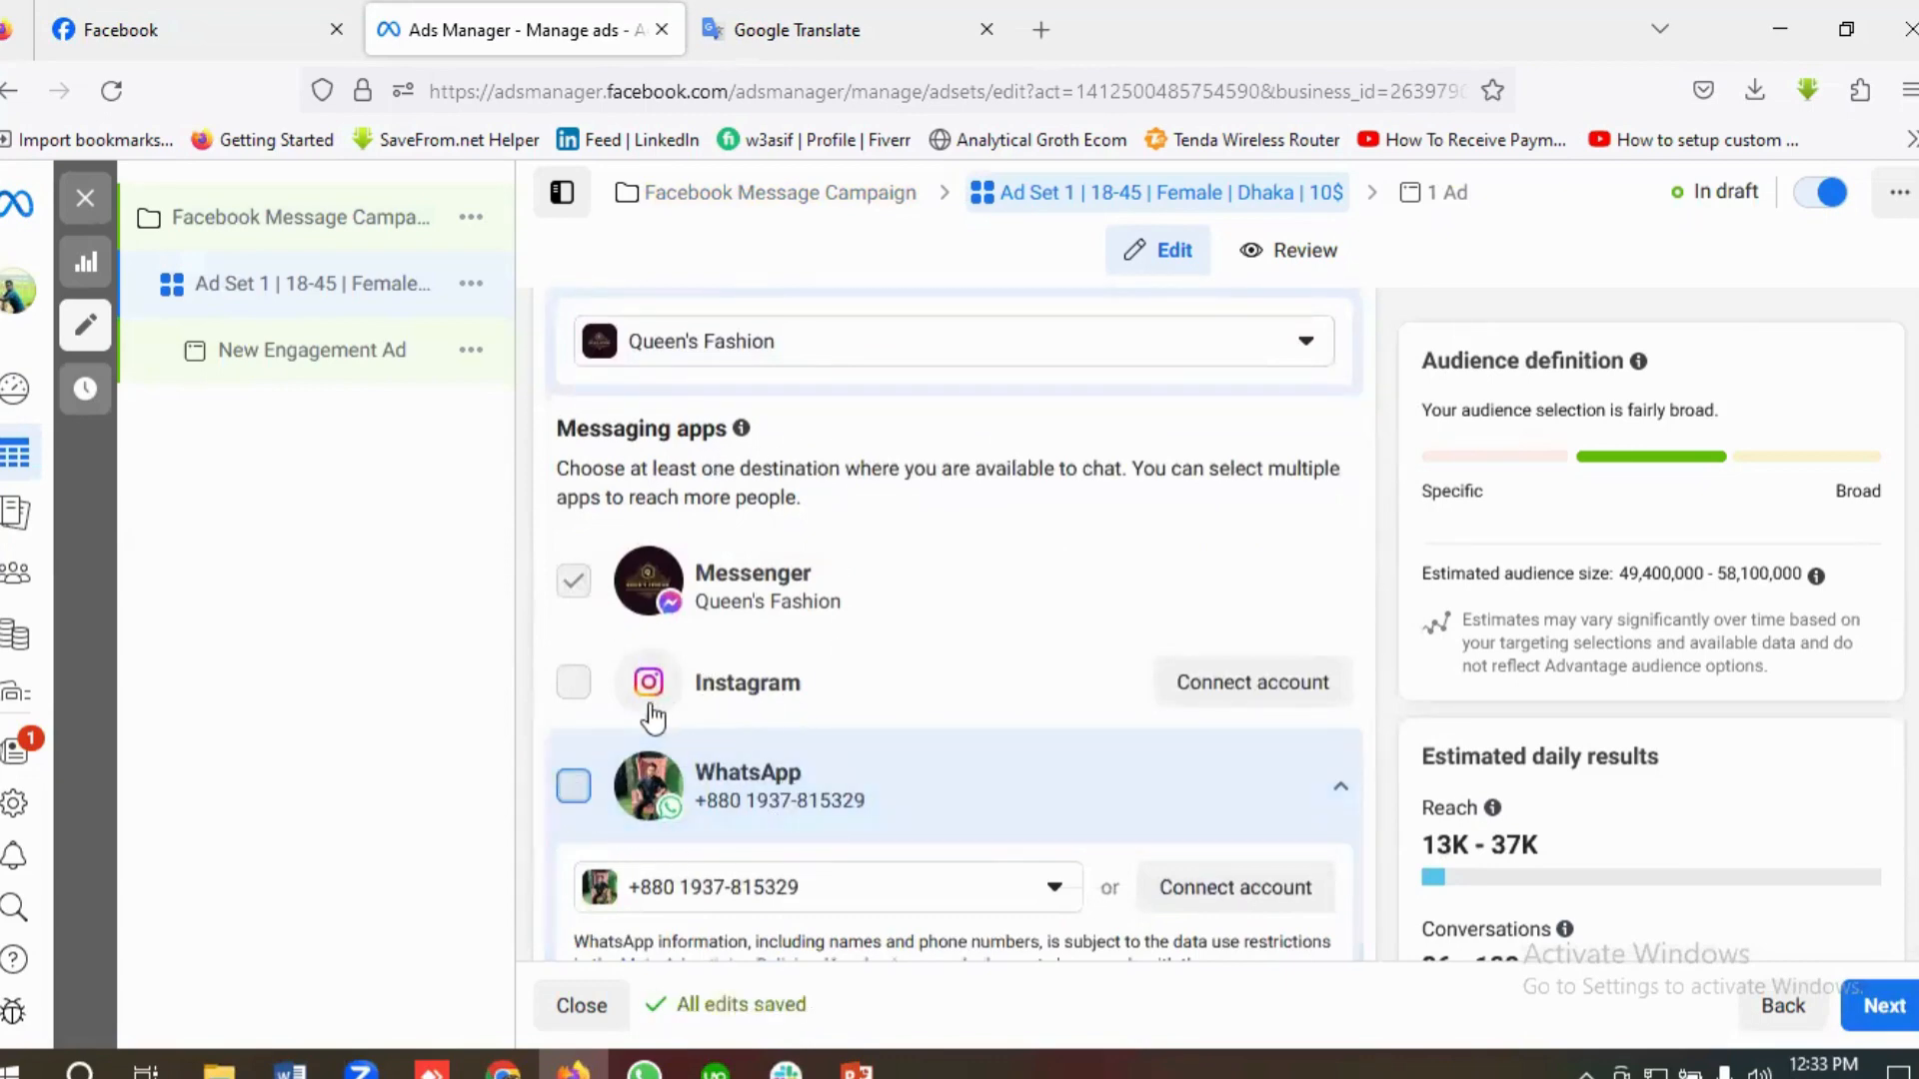
left_click(573, 786)
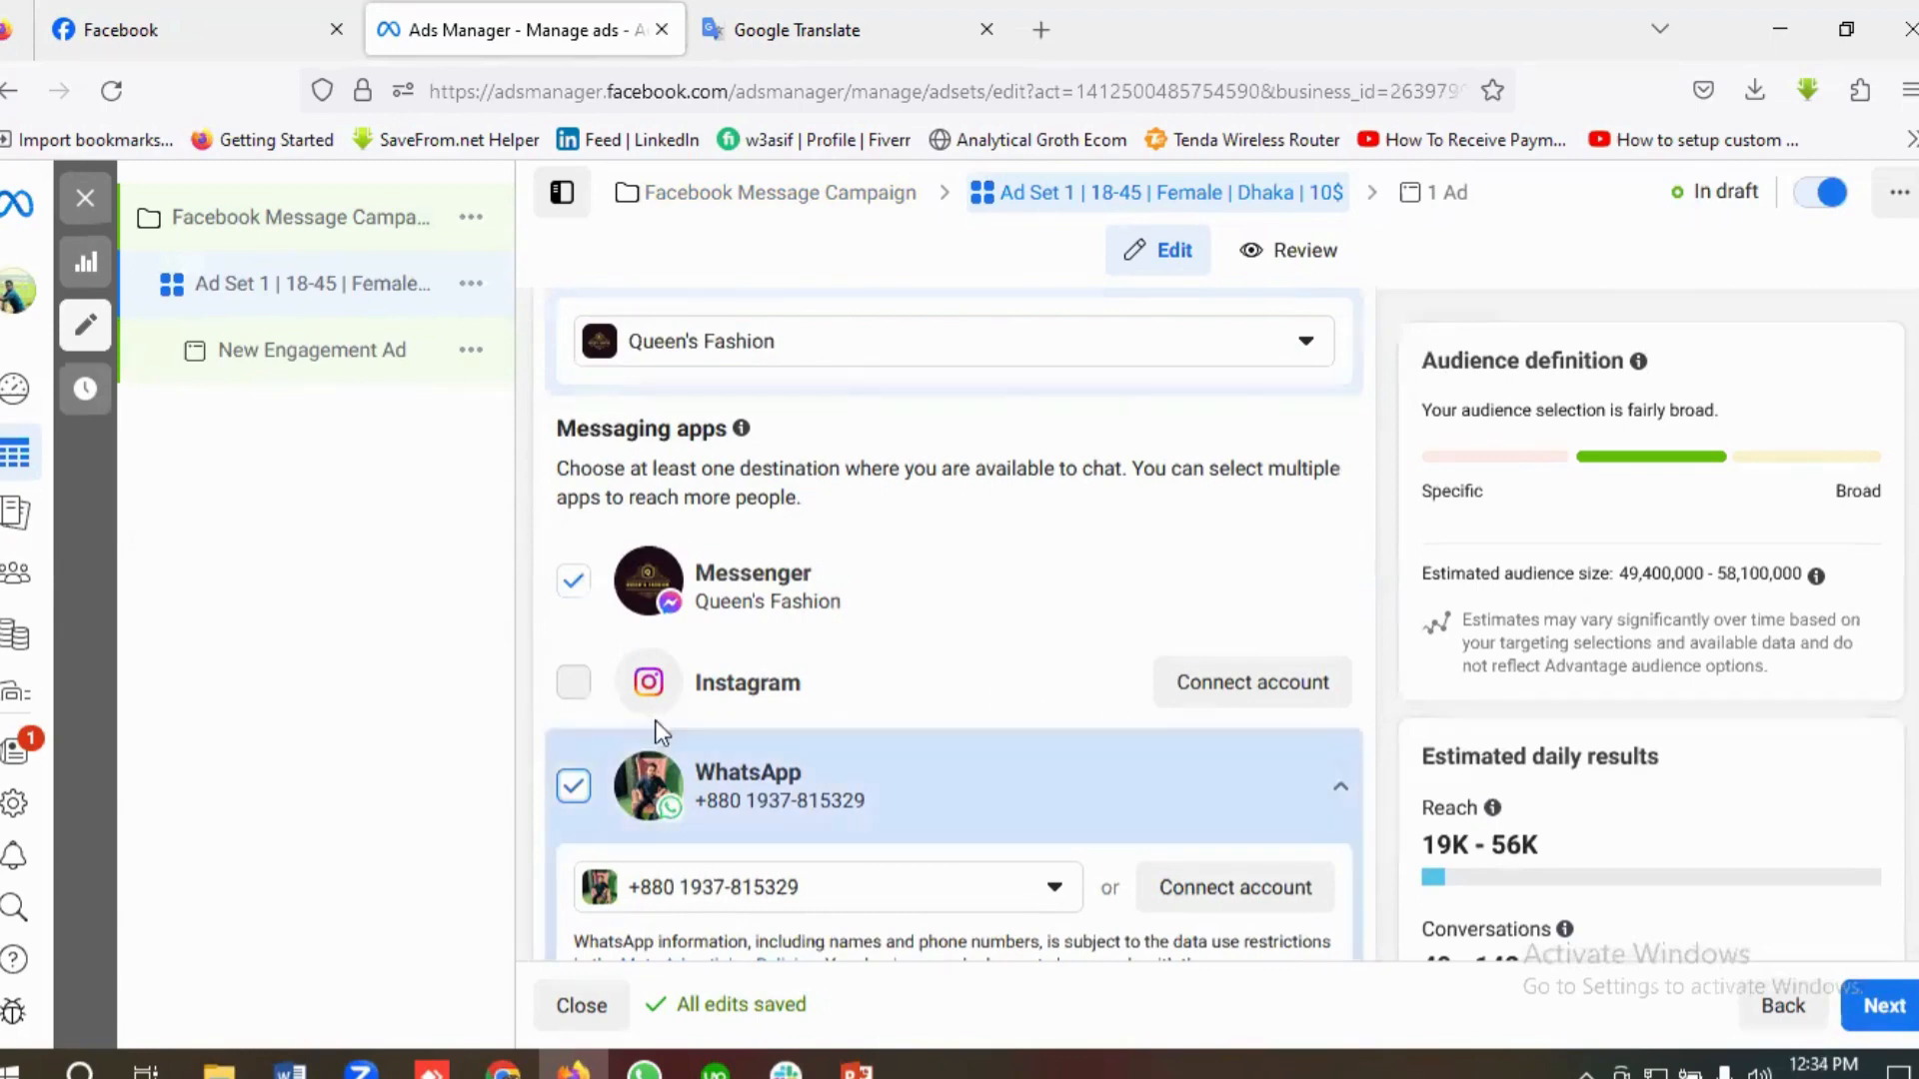
scroll(967, 685, "down", 2)
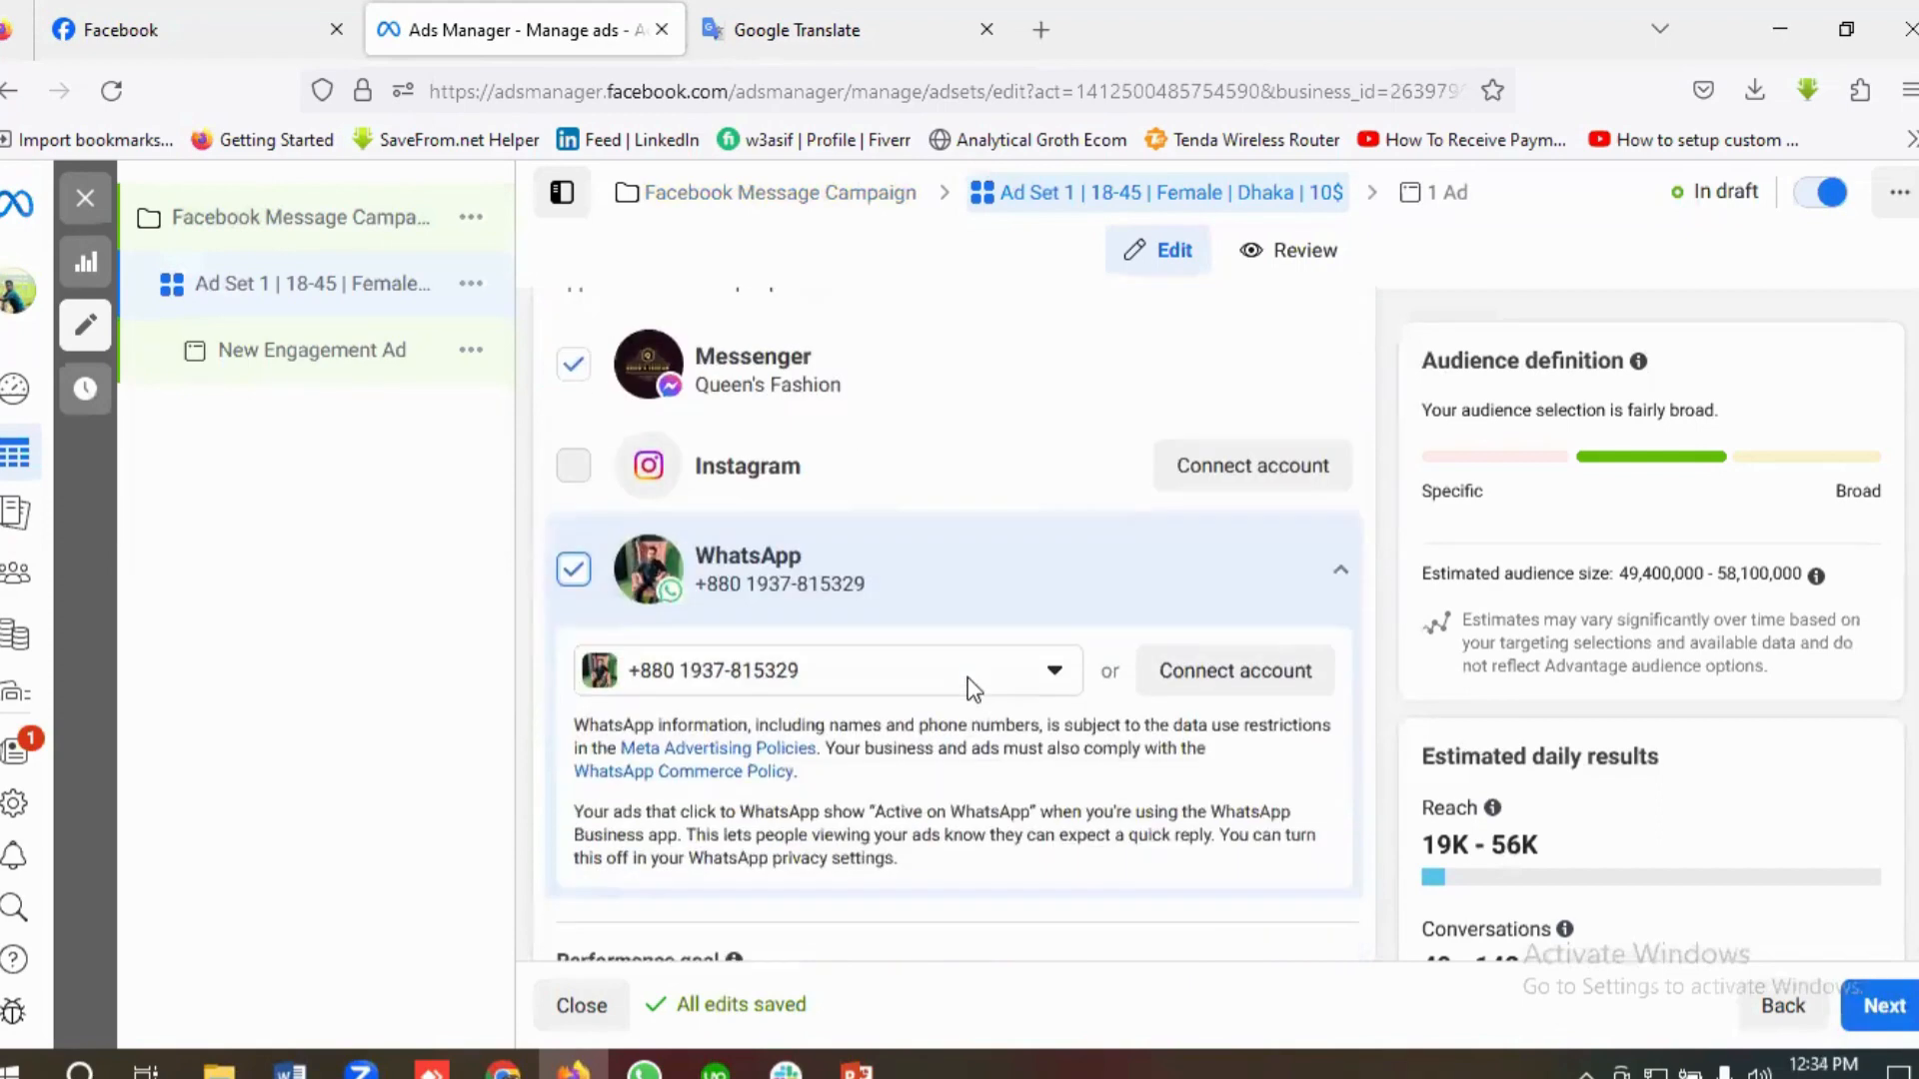
scroll(967, 686, "up", 2)
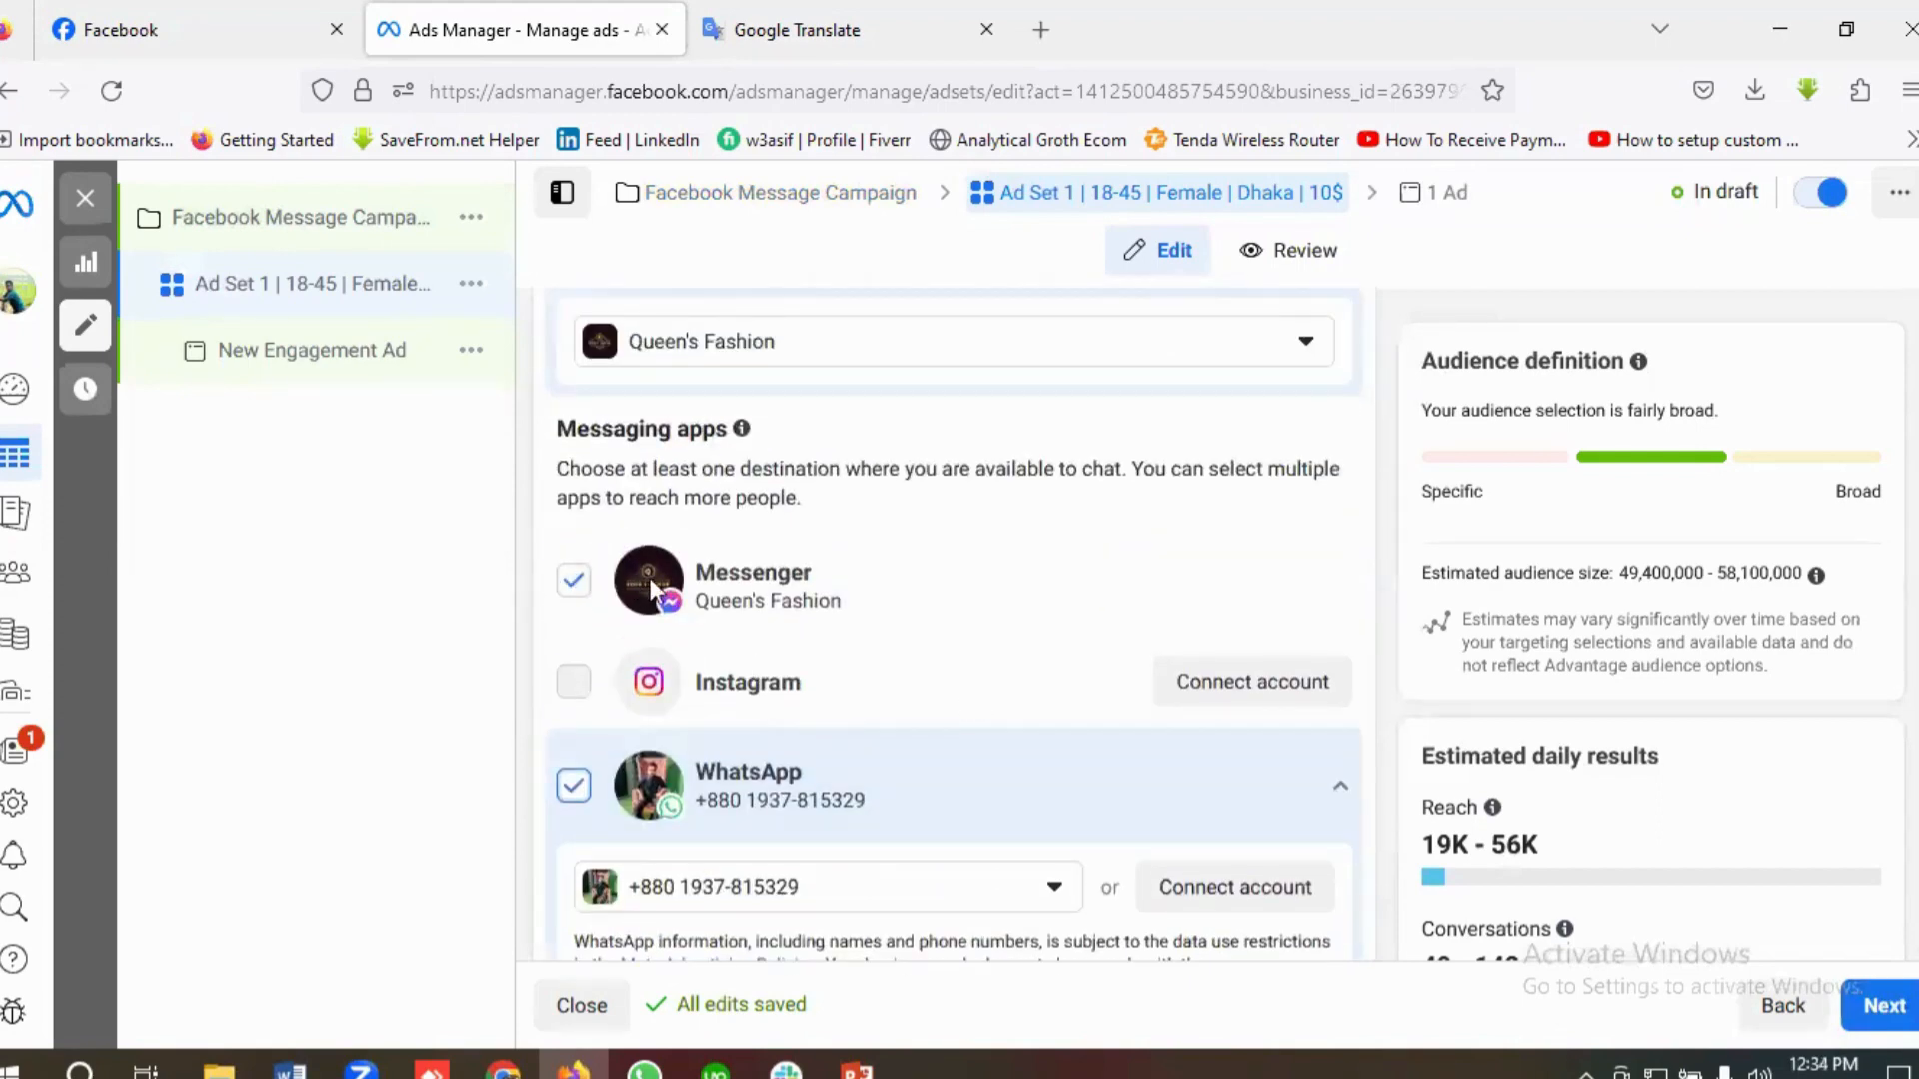
Step: Set the ad set's daily budget to $10.00
scroll(800, 775, "down", 3)
scroll(852, 760, "down", 5)
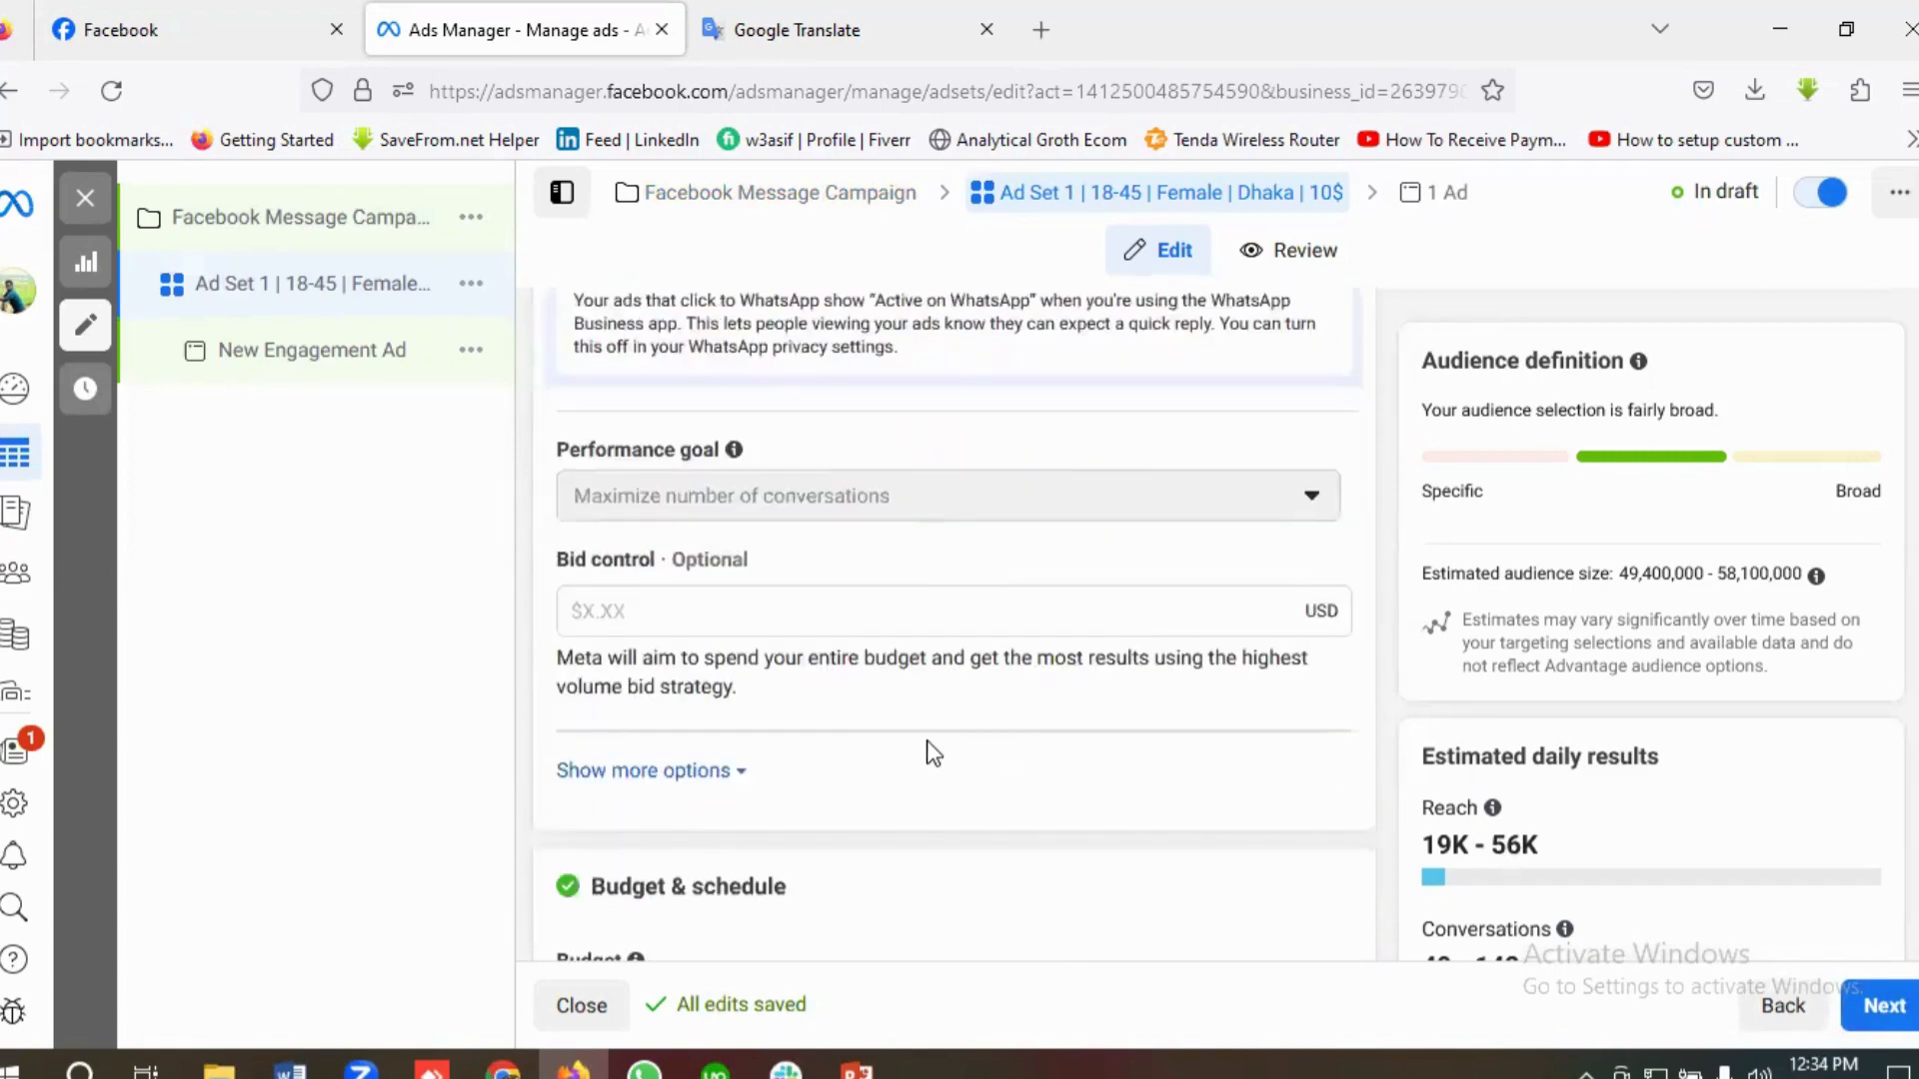
scroll(931, 740, "down", 4)
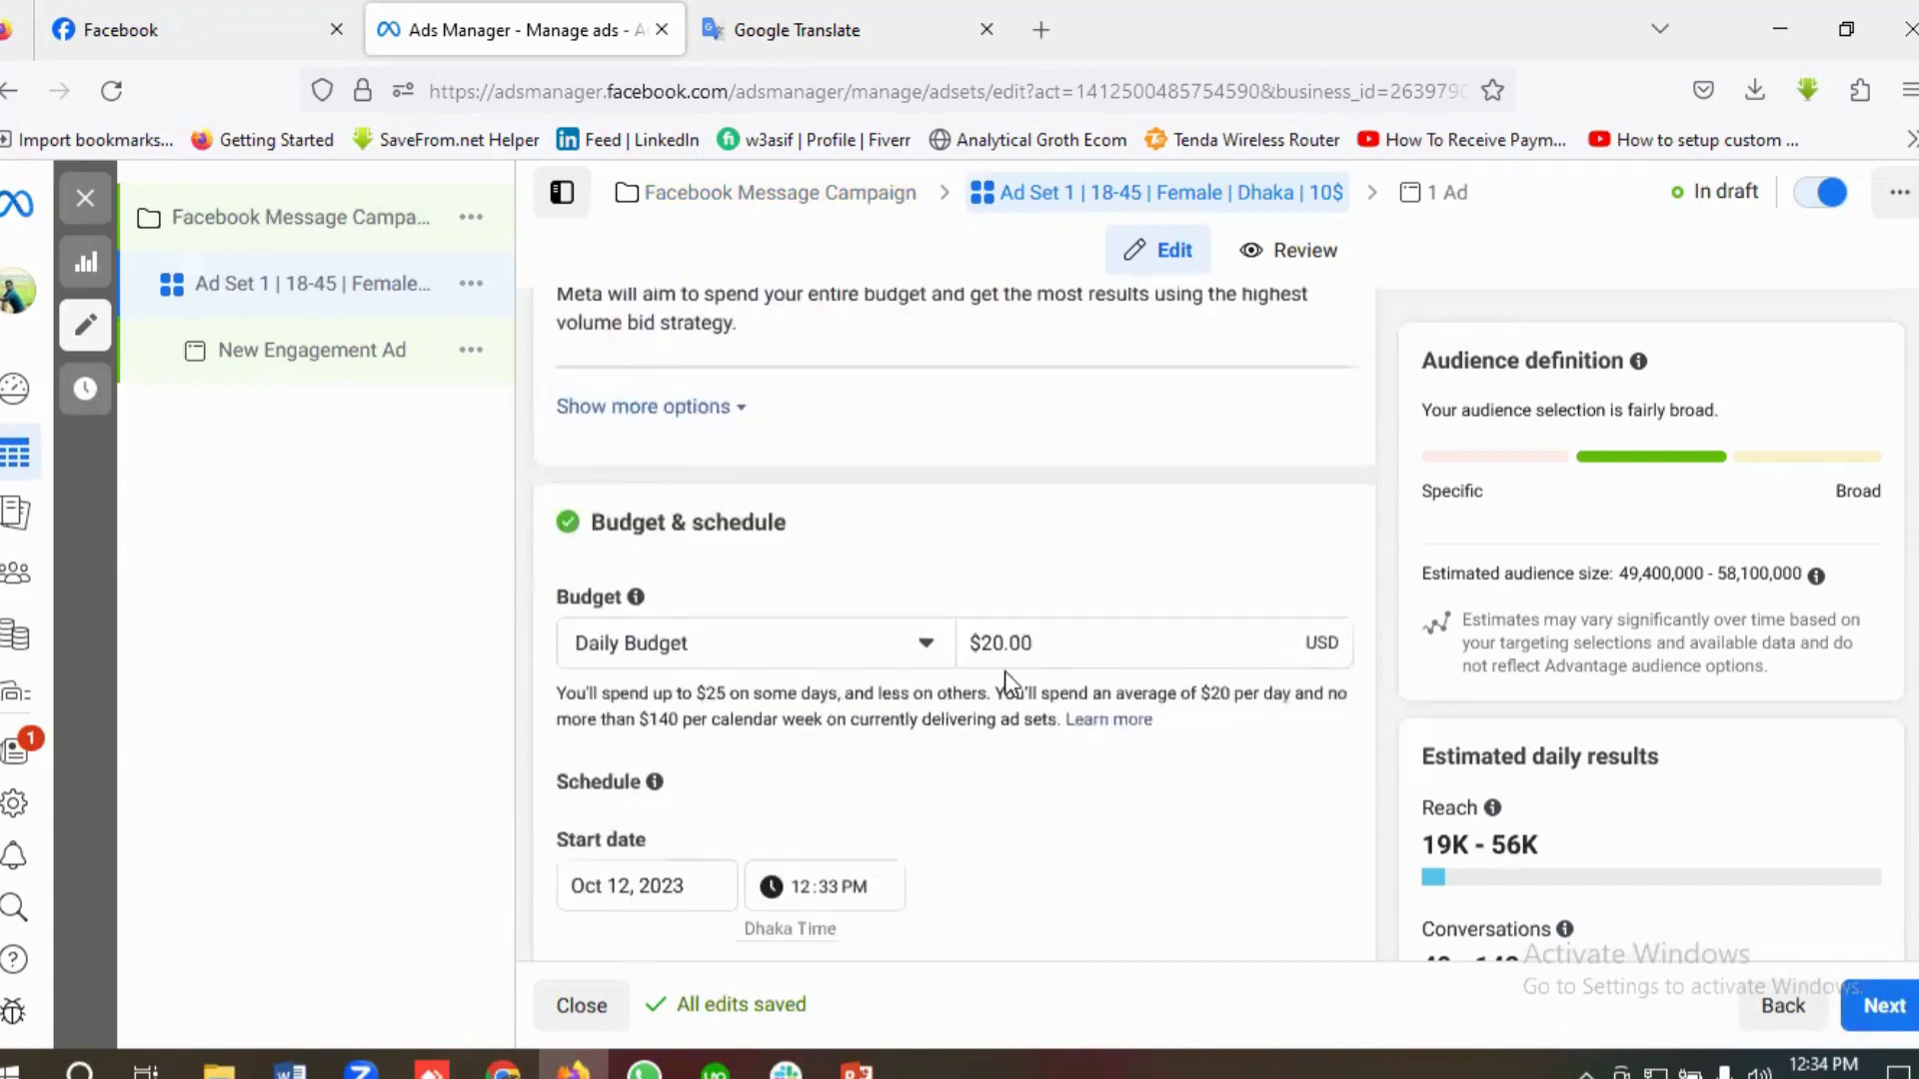
left_click(996, 642)
key("BackSpace")
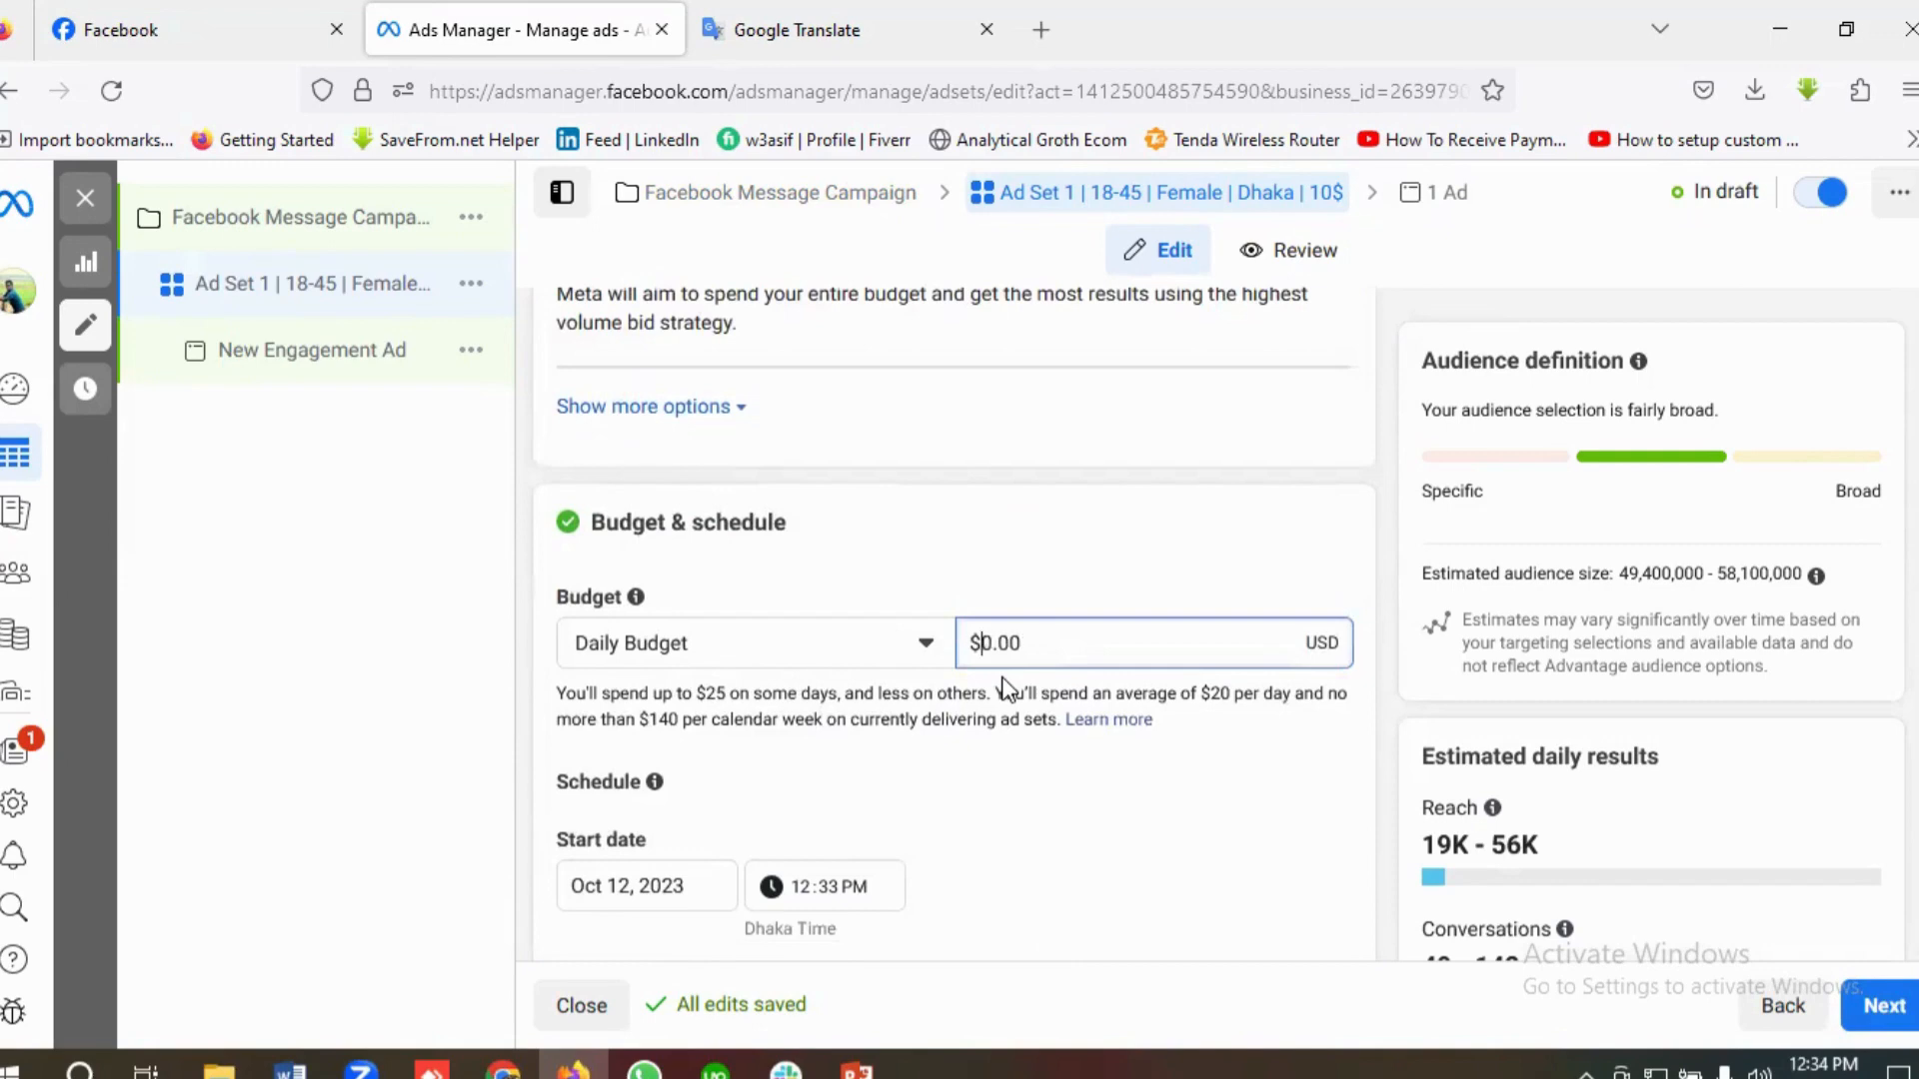
type("1")
scroll(1010, 695, "down", 2)
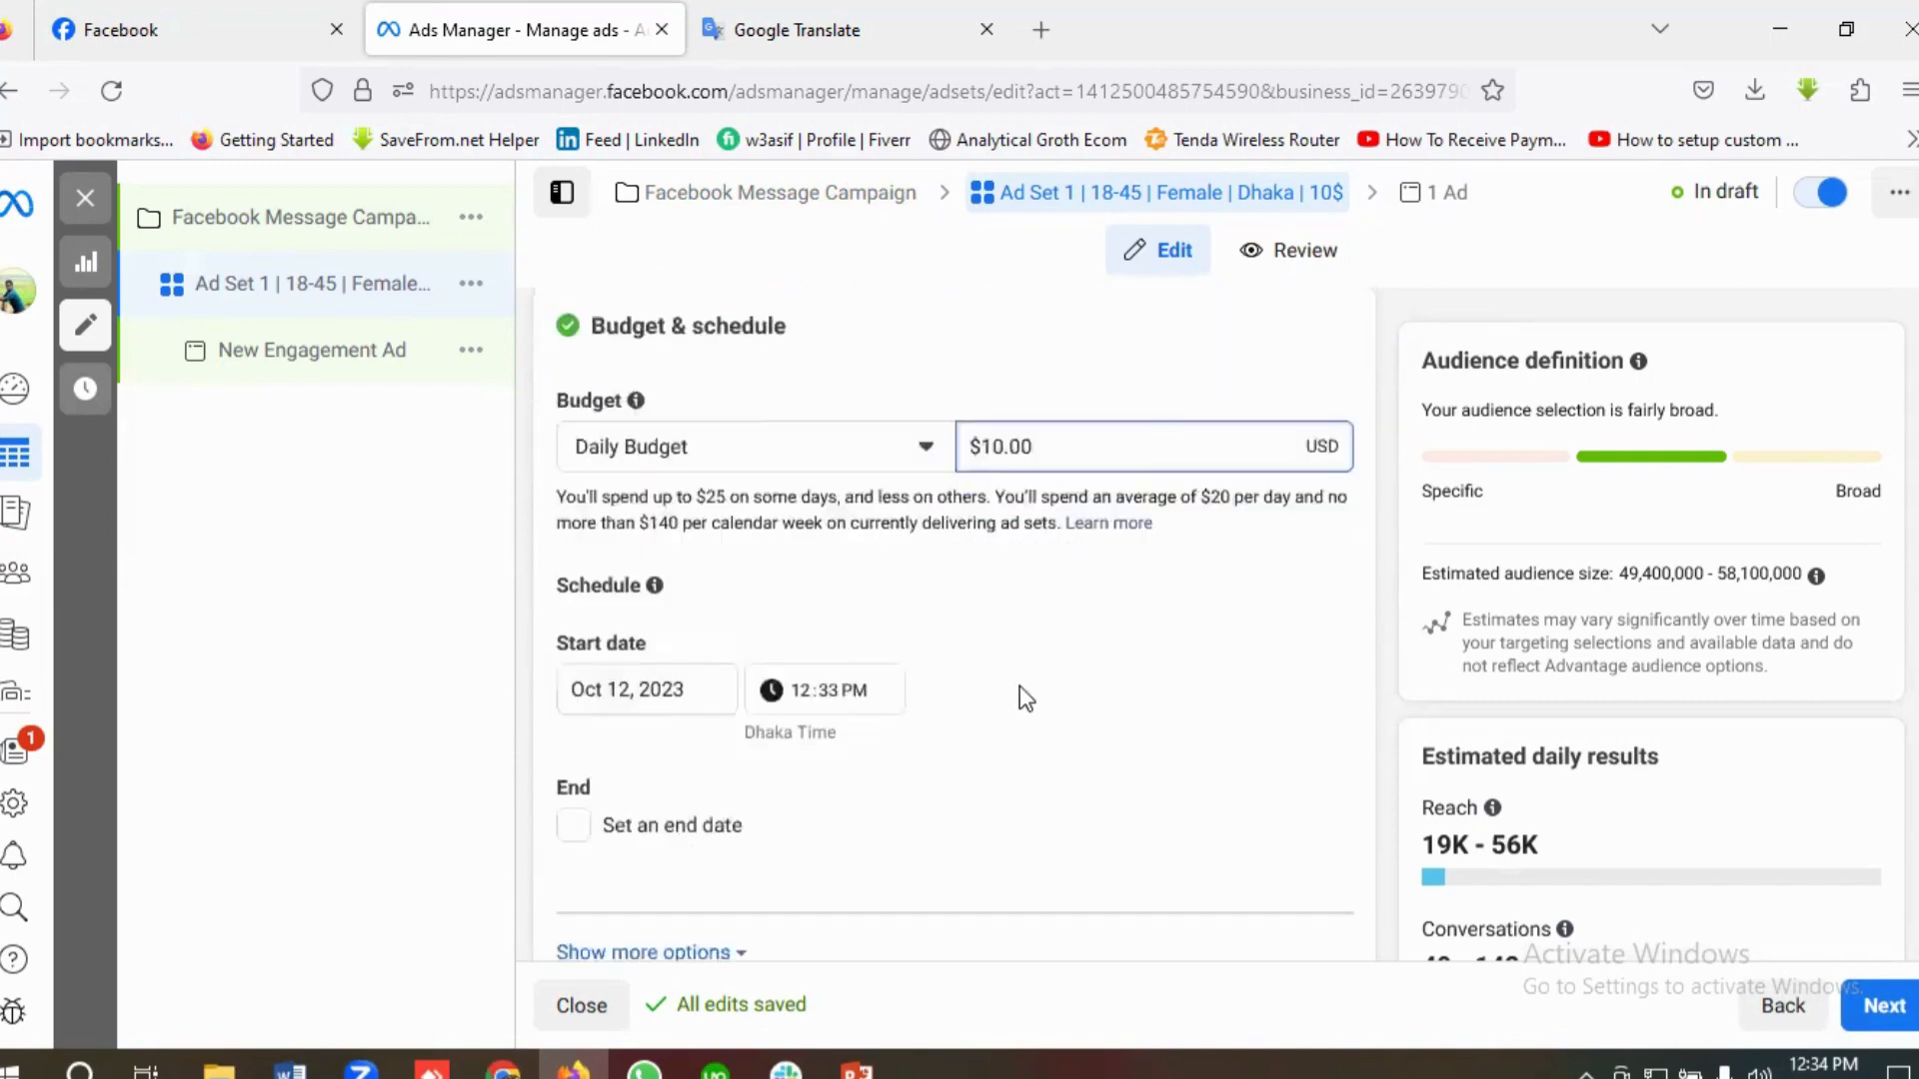
Step: Enable an end date for the ad set's schedule and set it to 11/12/2023
scroll(720, 661, "down", 1)
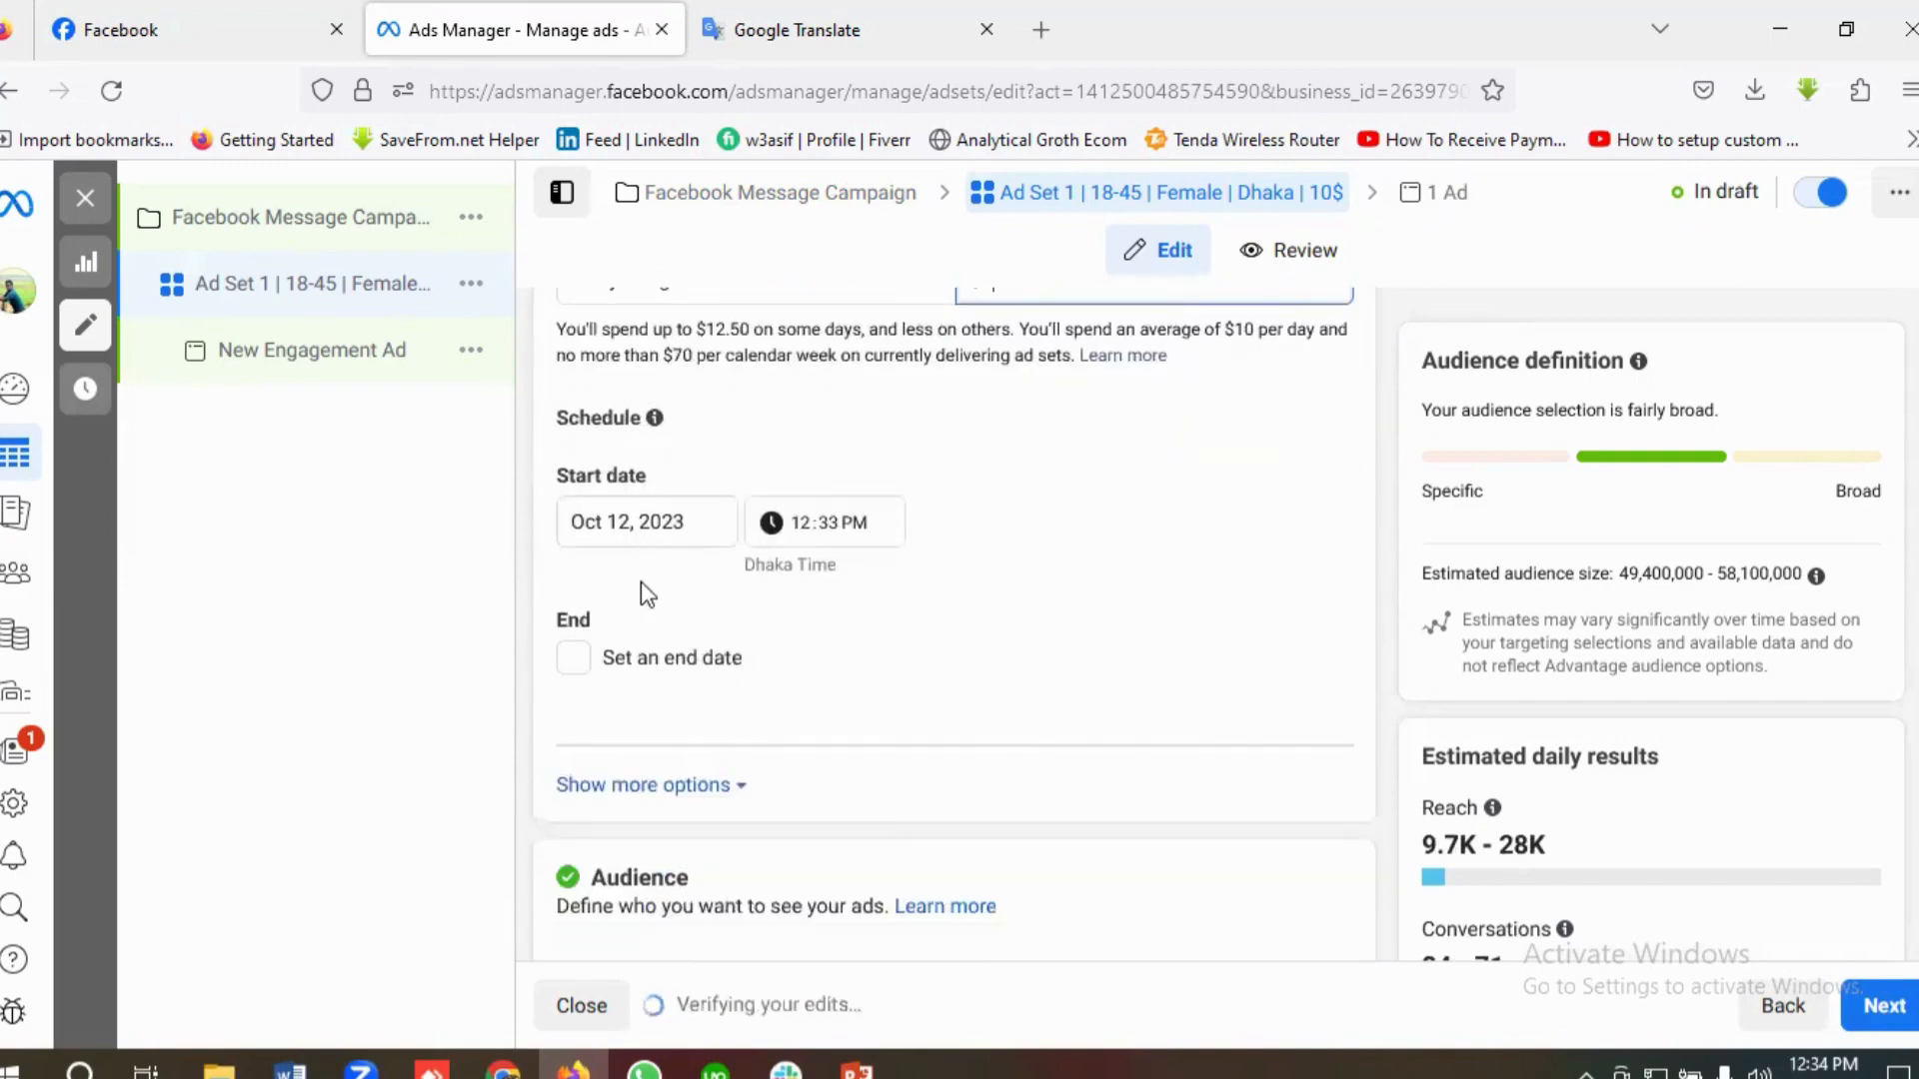
left_click(578, 663)
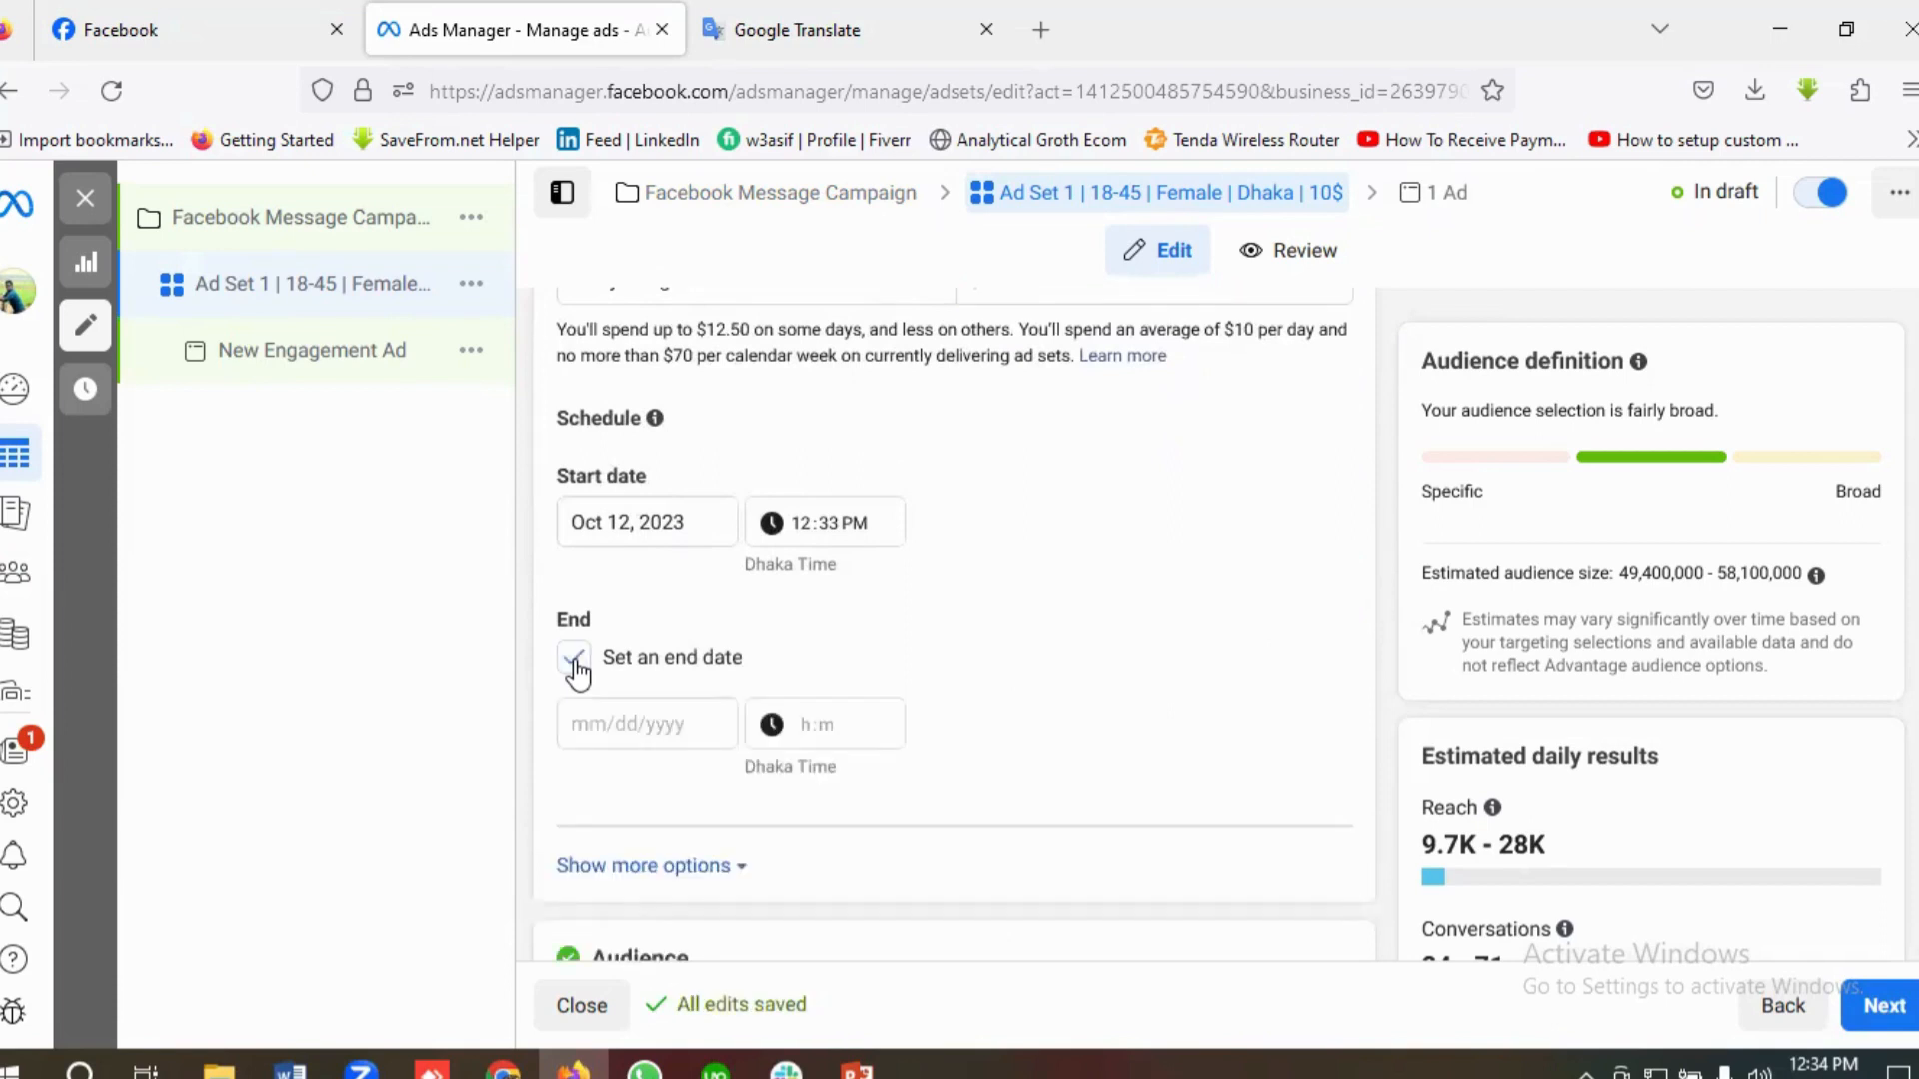
left_click(622, 723)
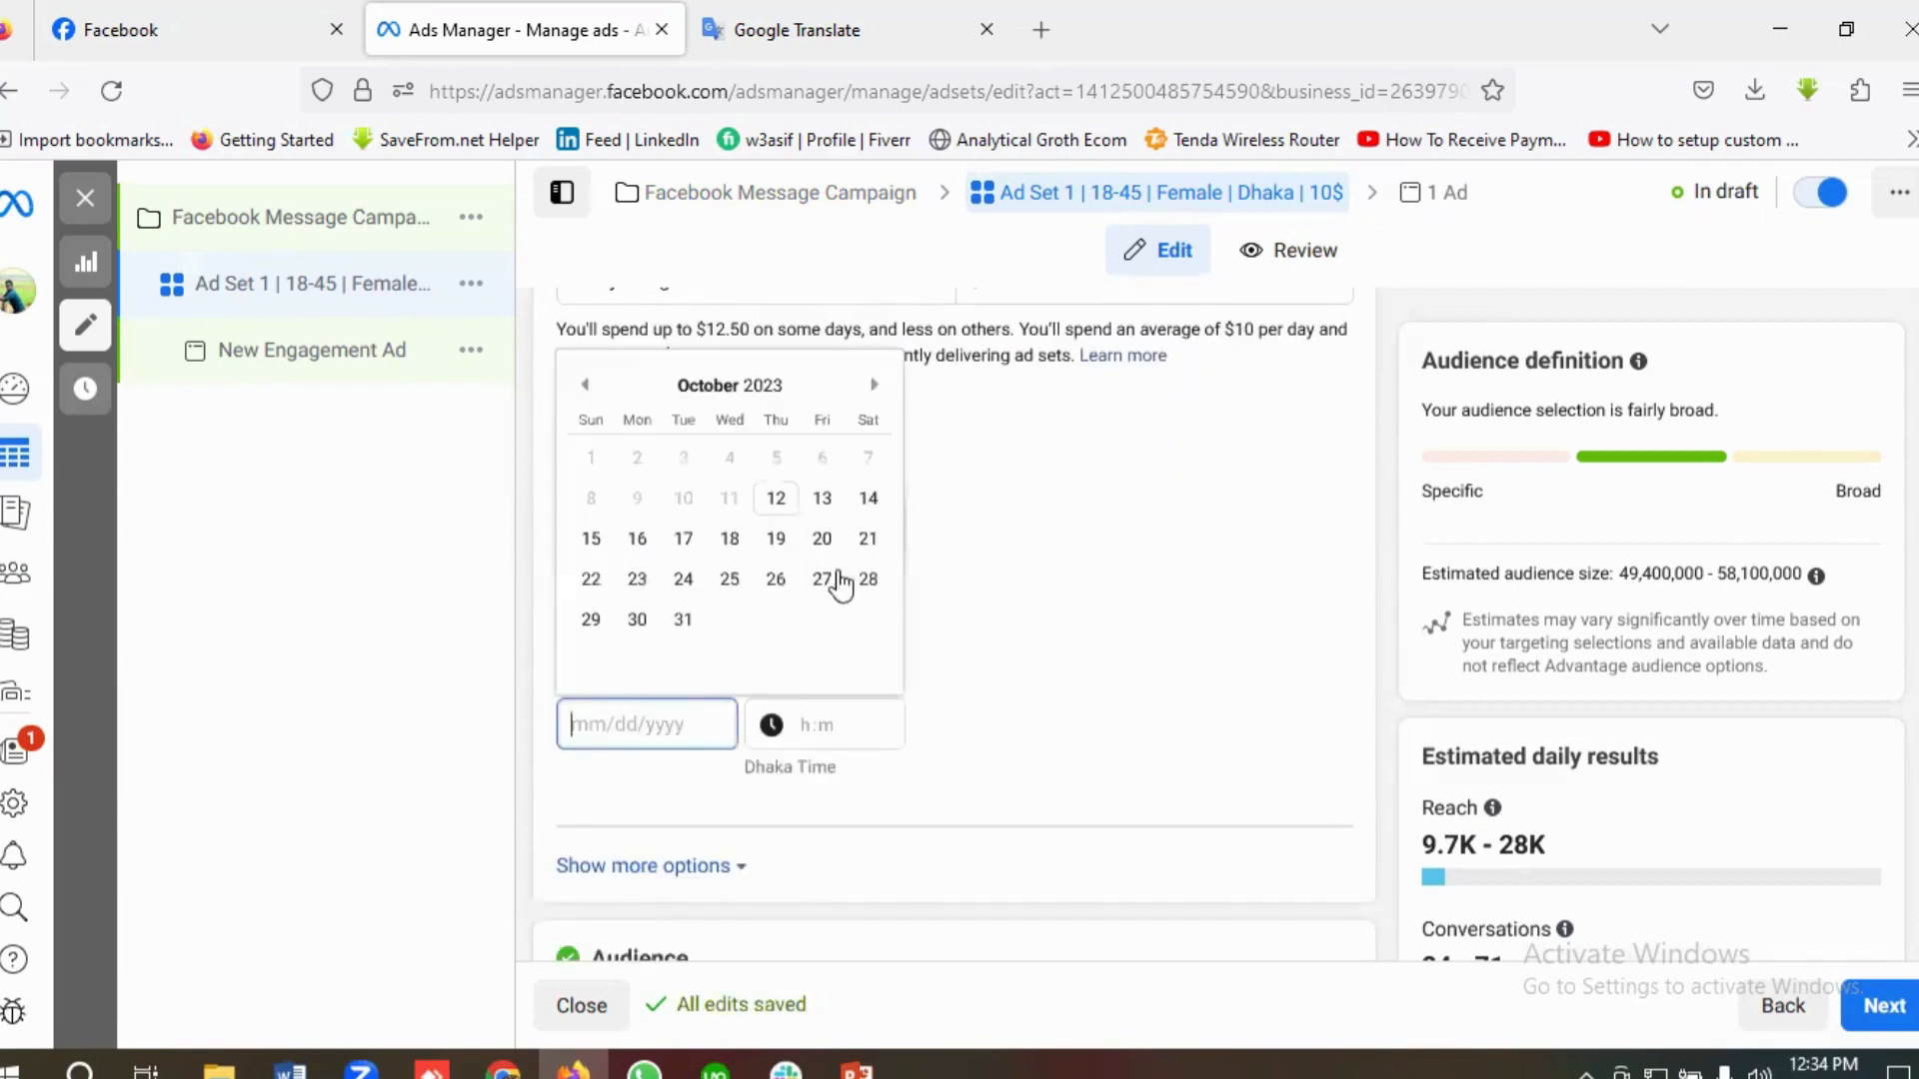
left_click(874, 387)
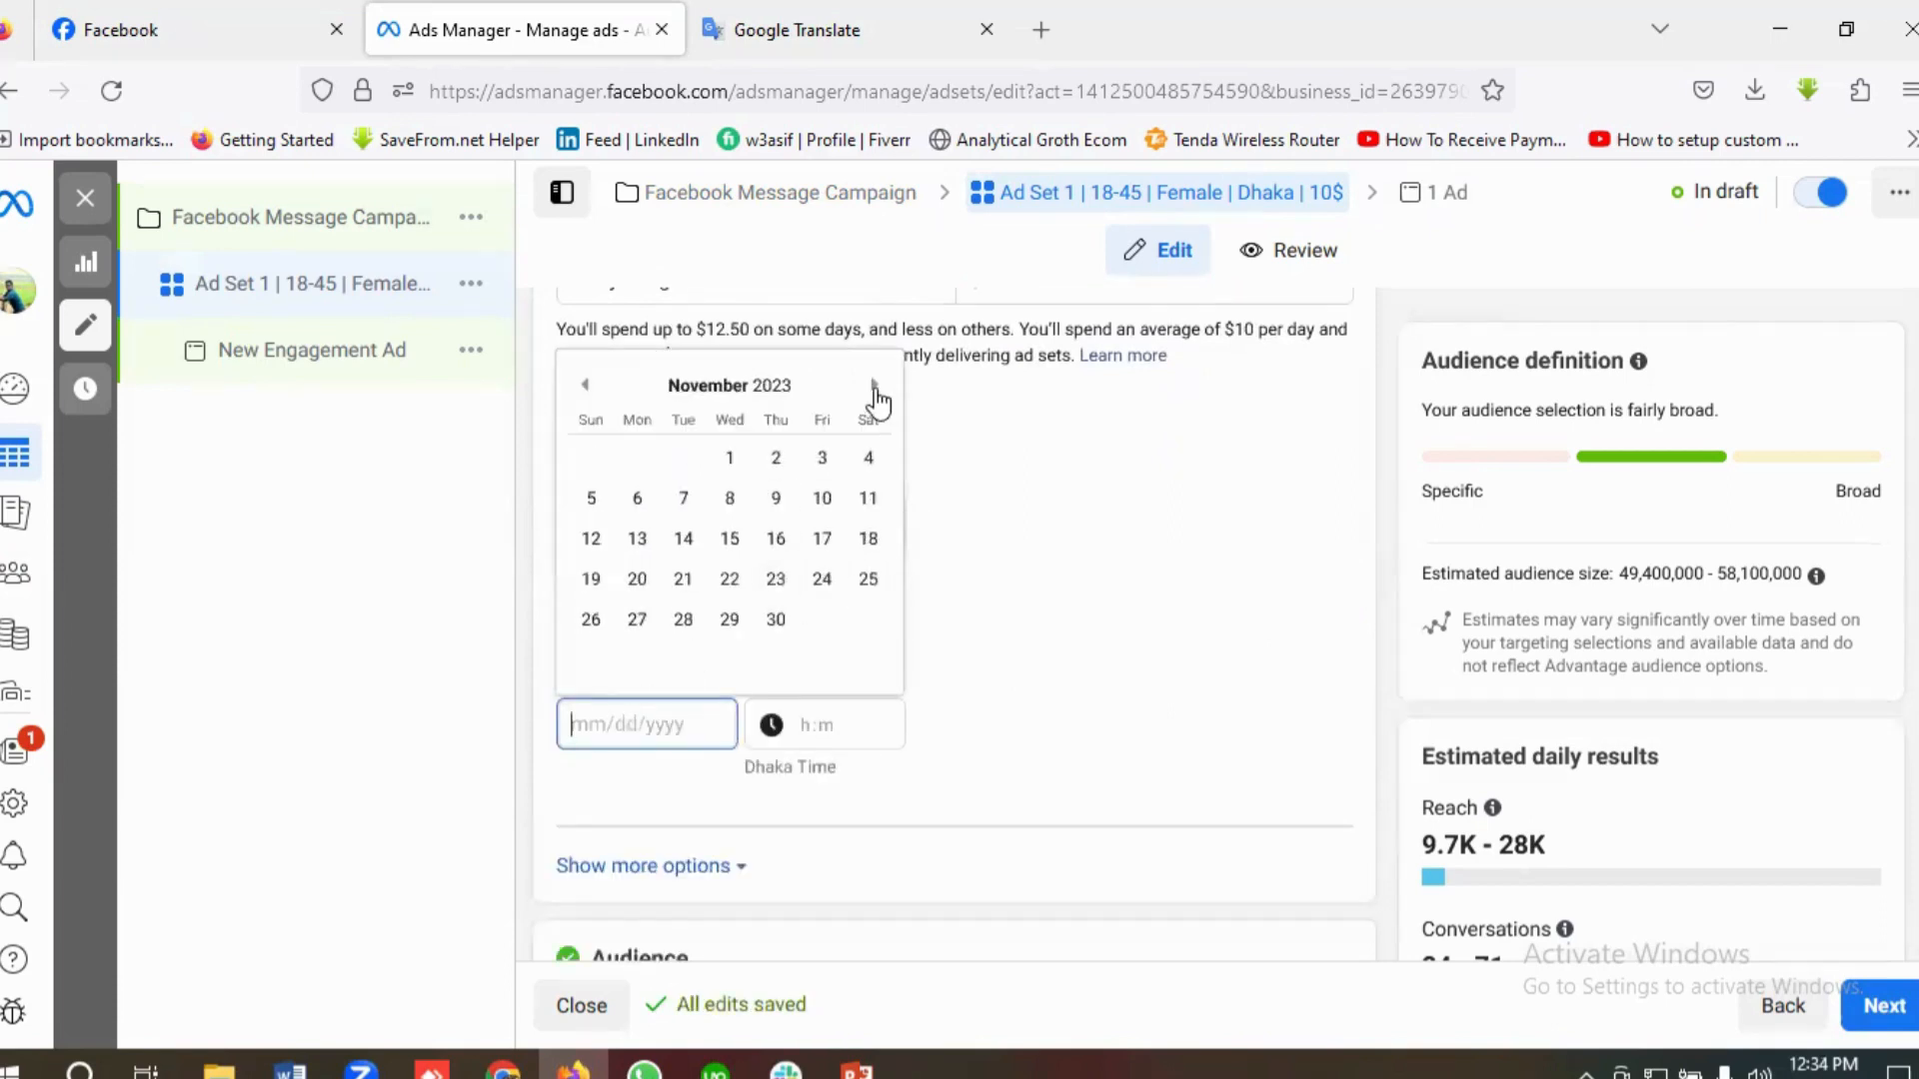
left_click(591, 541)
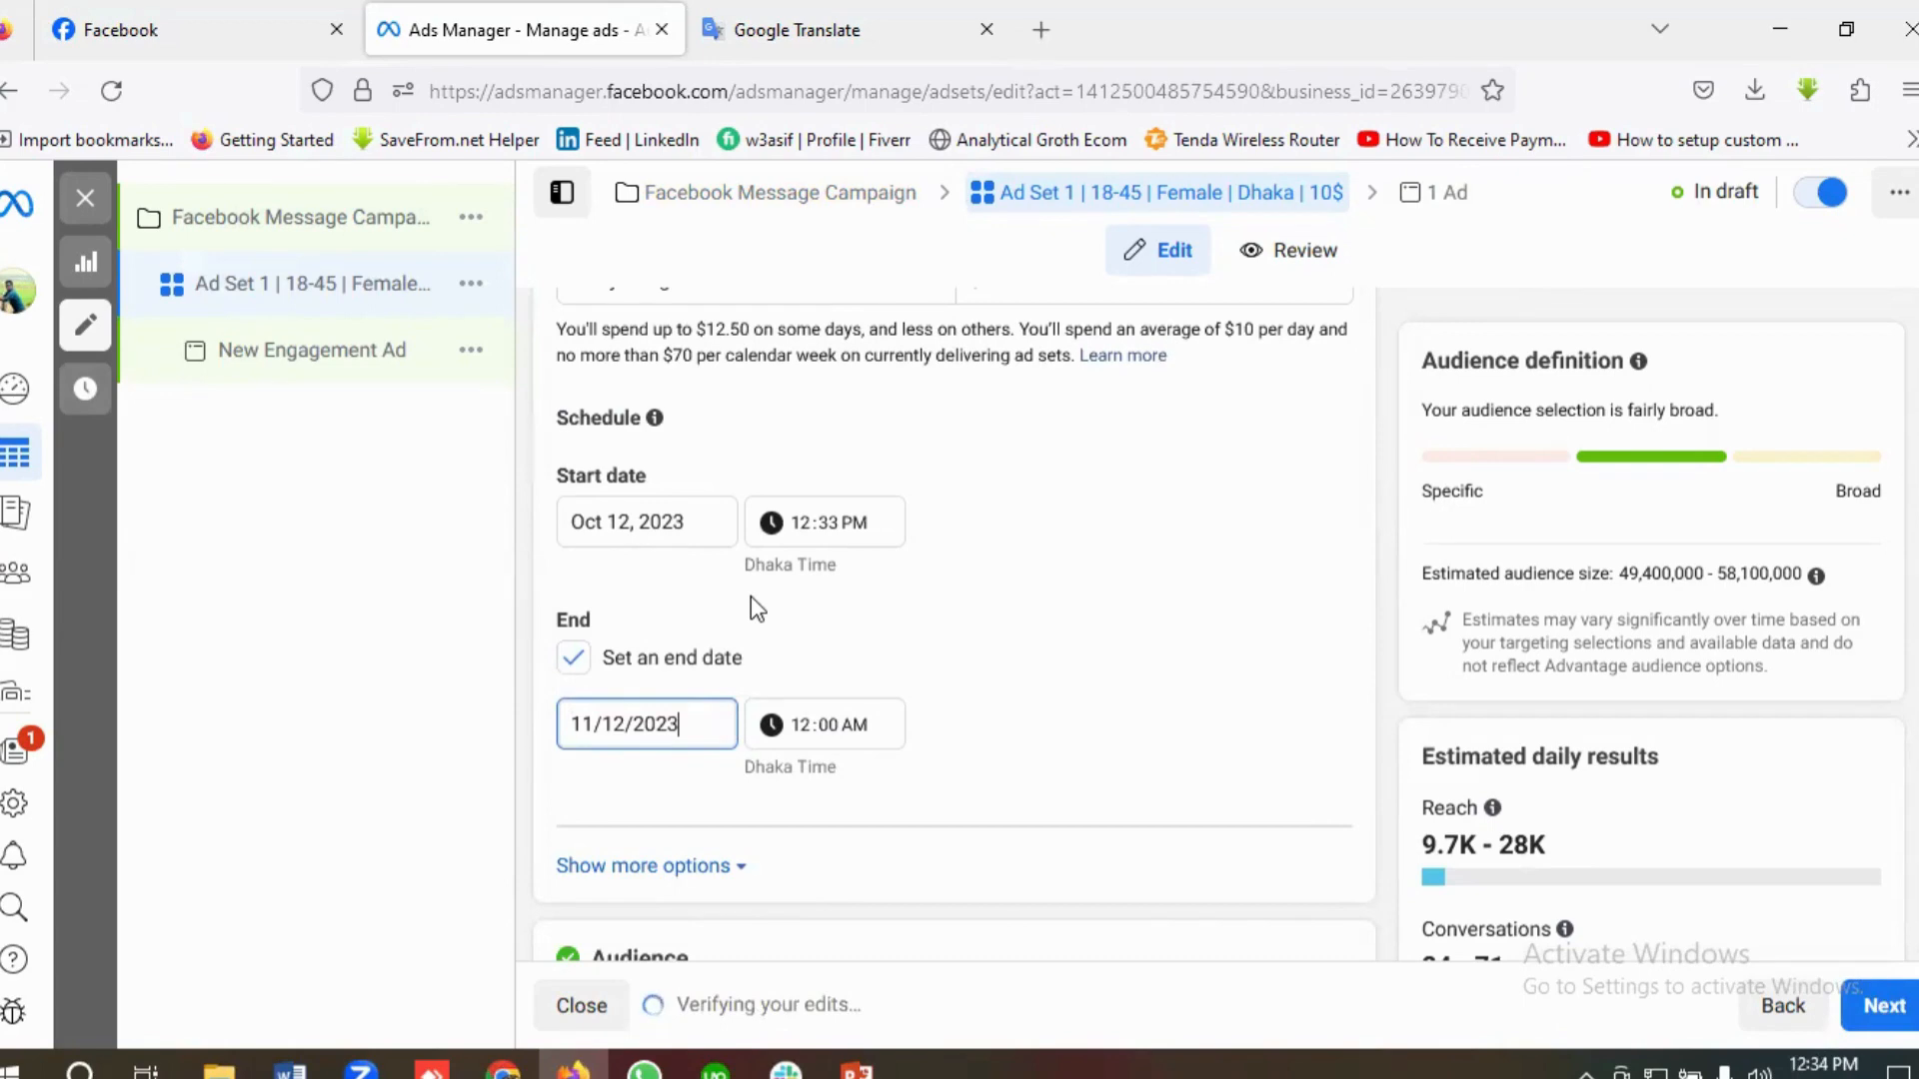
left_click(643, 726)
left_click(603, 560)
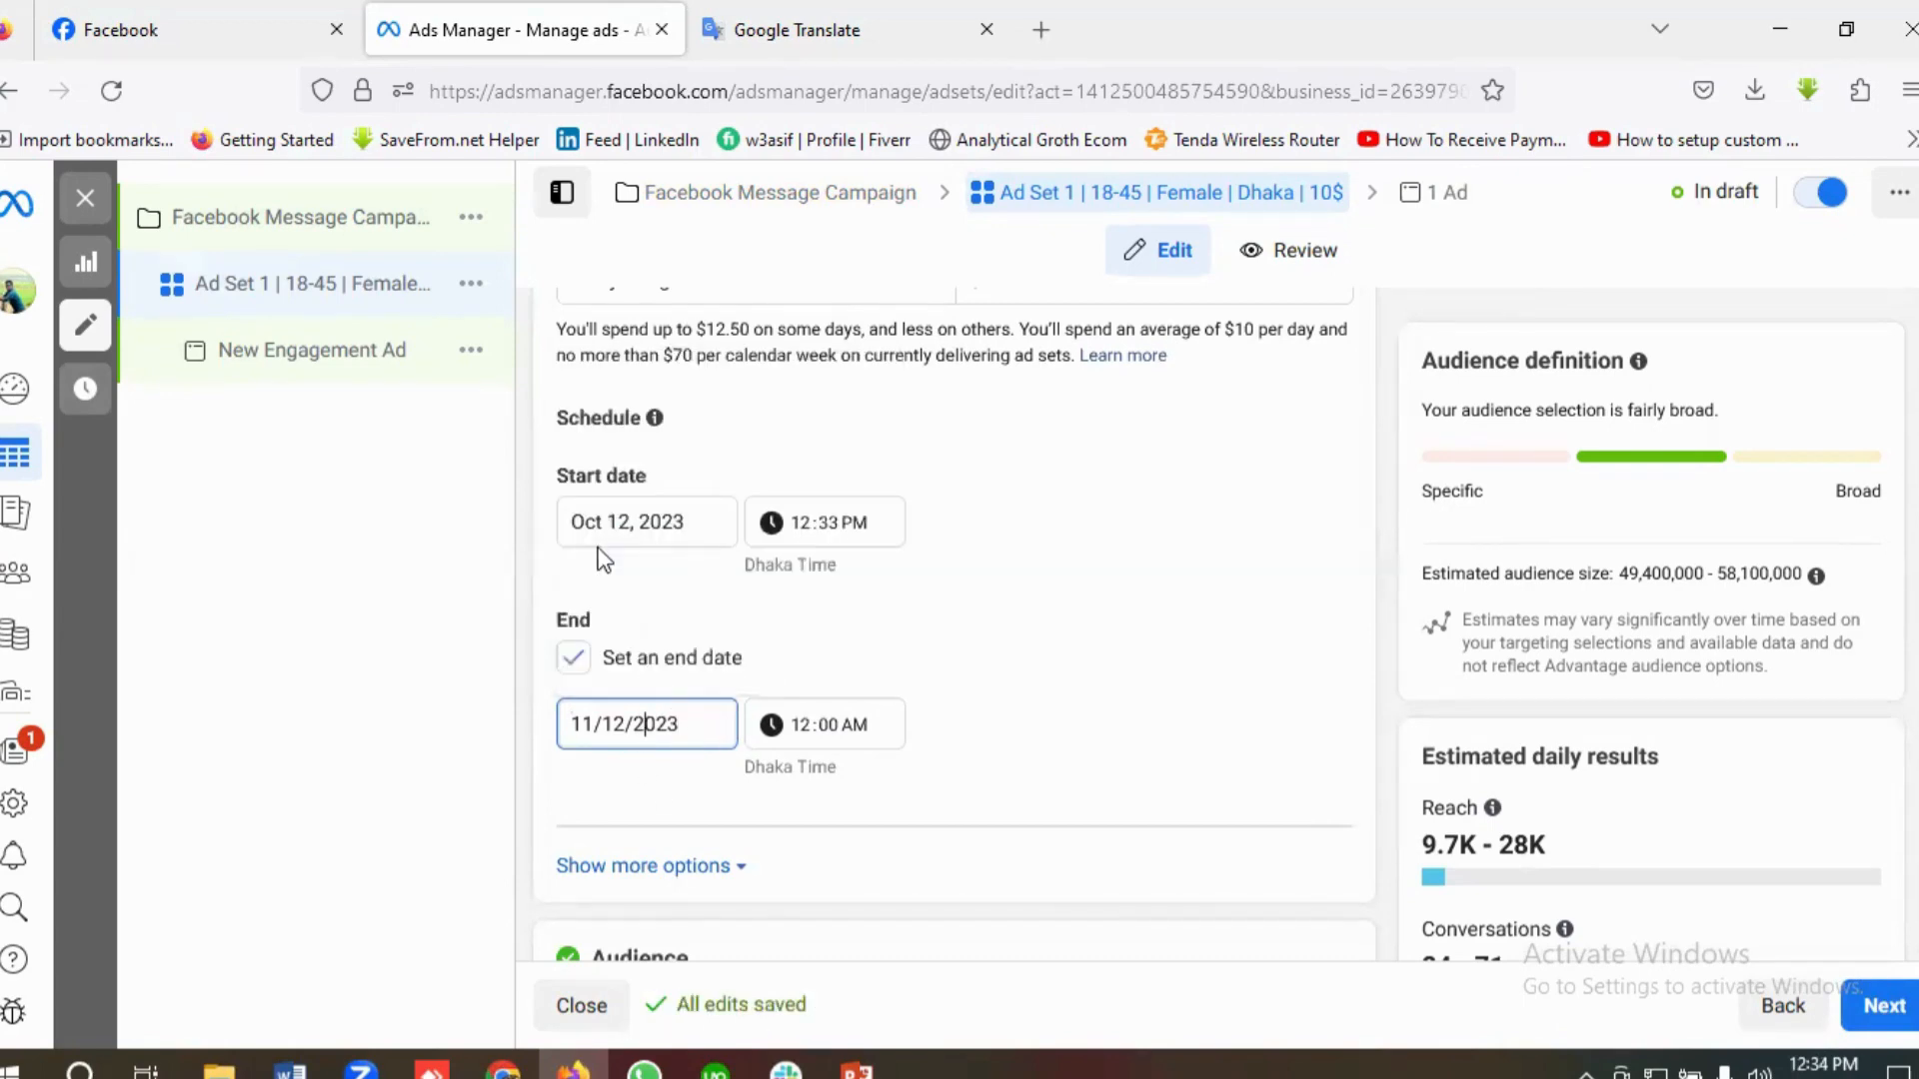
Step: Copy Dhaka from the brief in Google Translate and replace the Bangladesh location in Ads Manager with Dhaka, Dhaka Division, Bangladesh
scroll(959, 664, "down", 5)
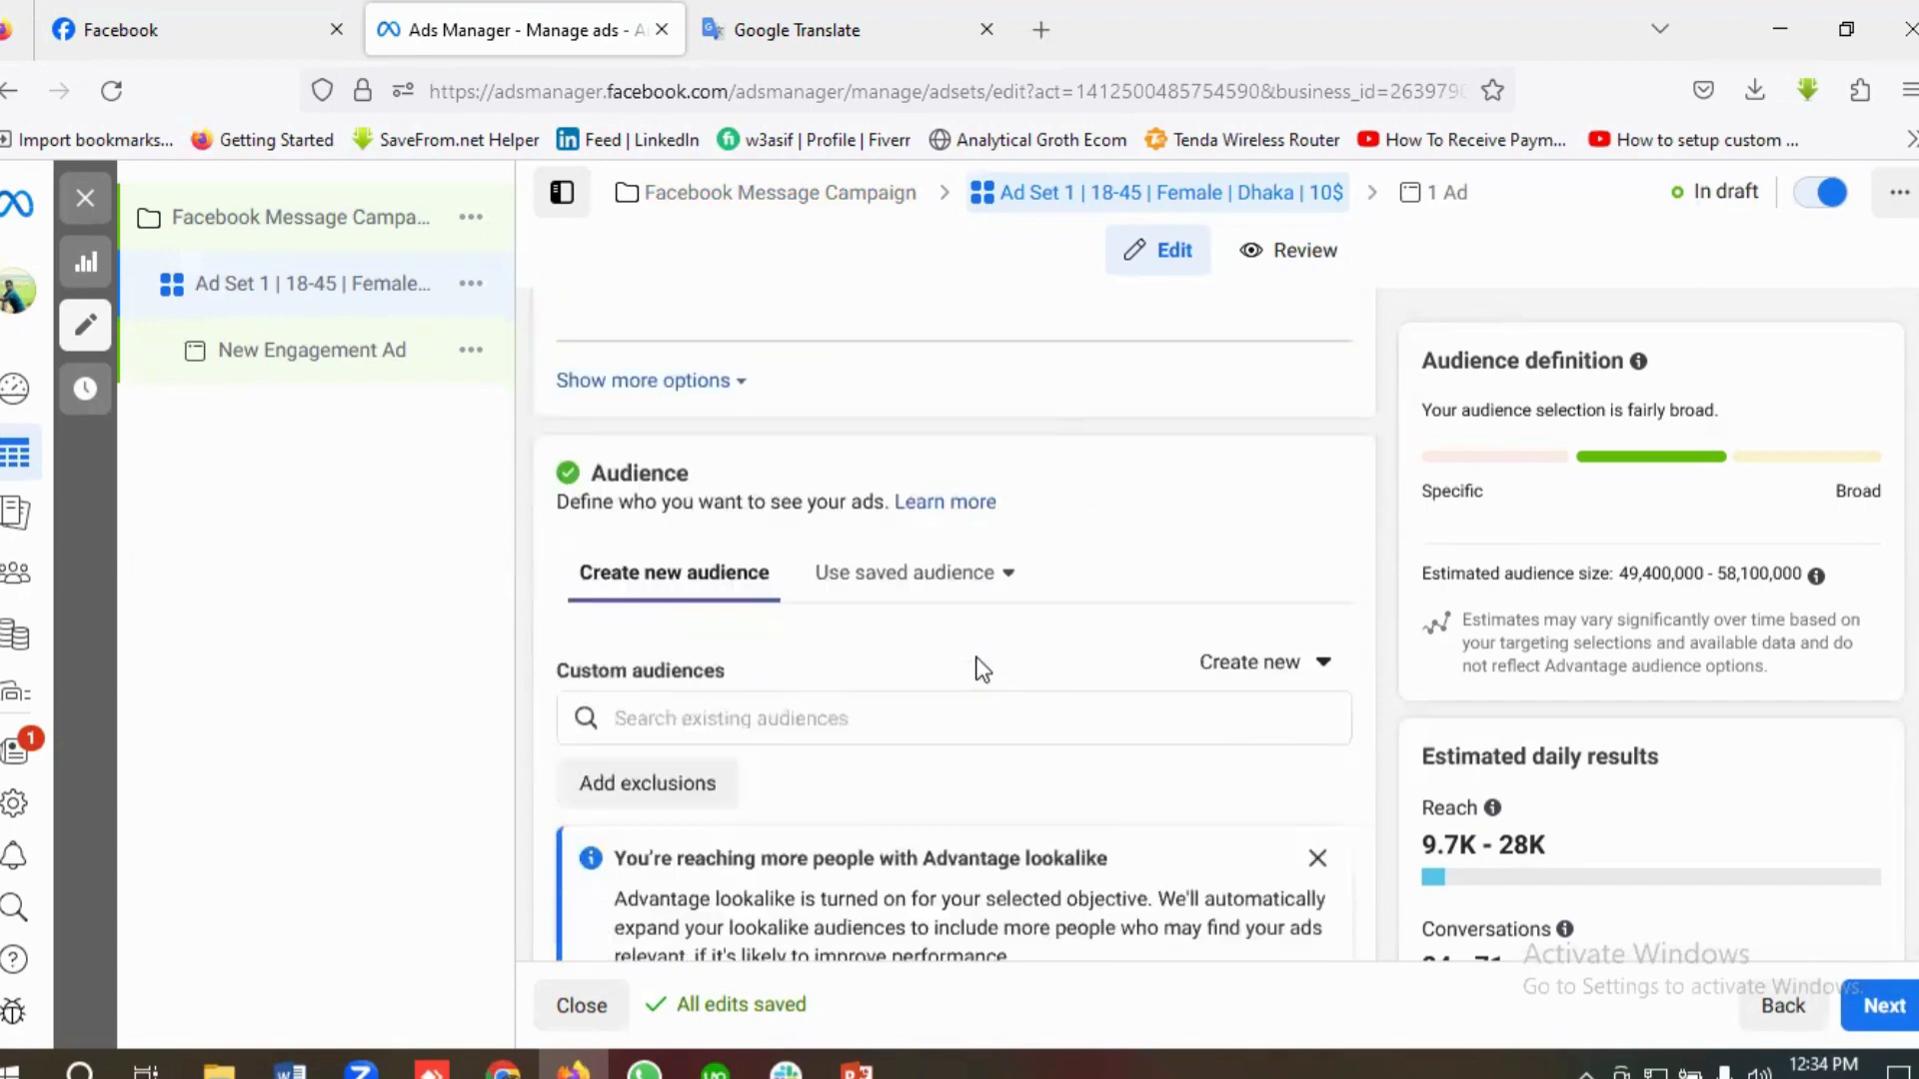
scroll(806, 664, "down", 1)
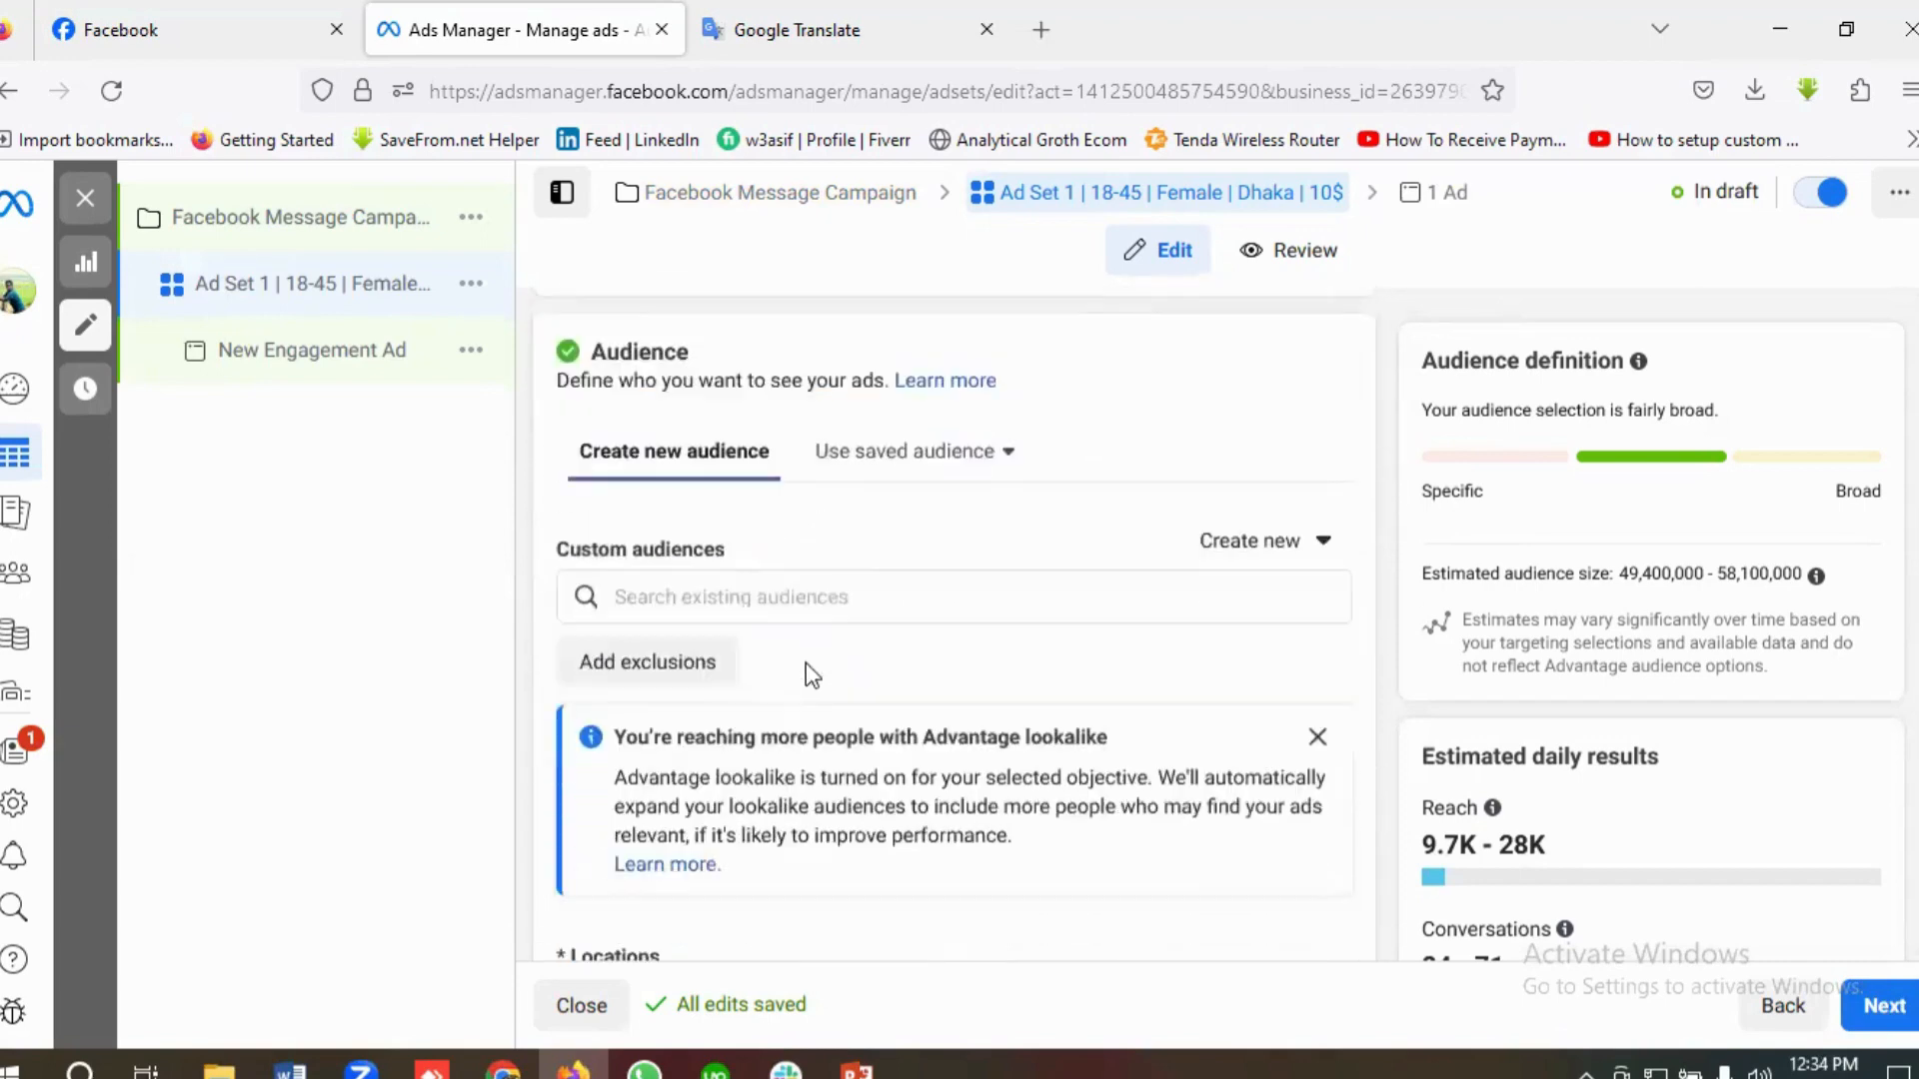
scroll(811, 673, "down", 4)
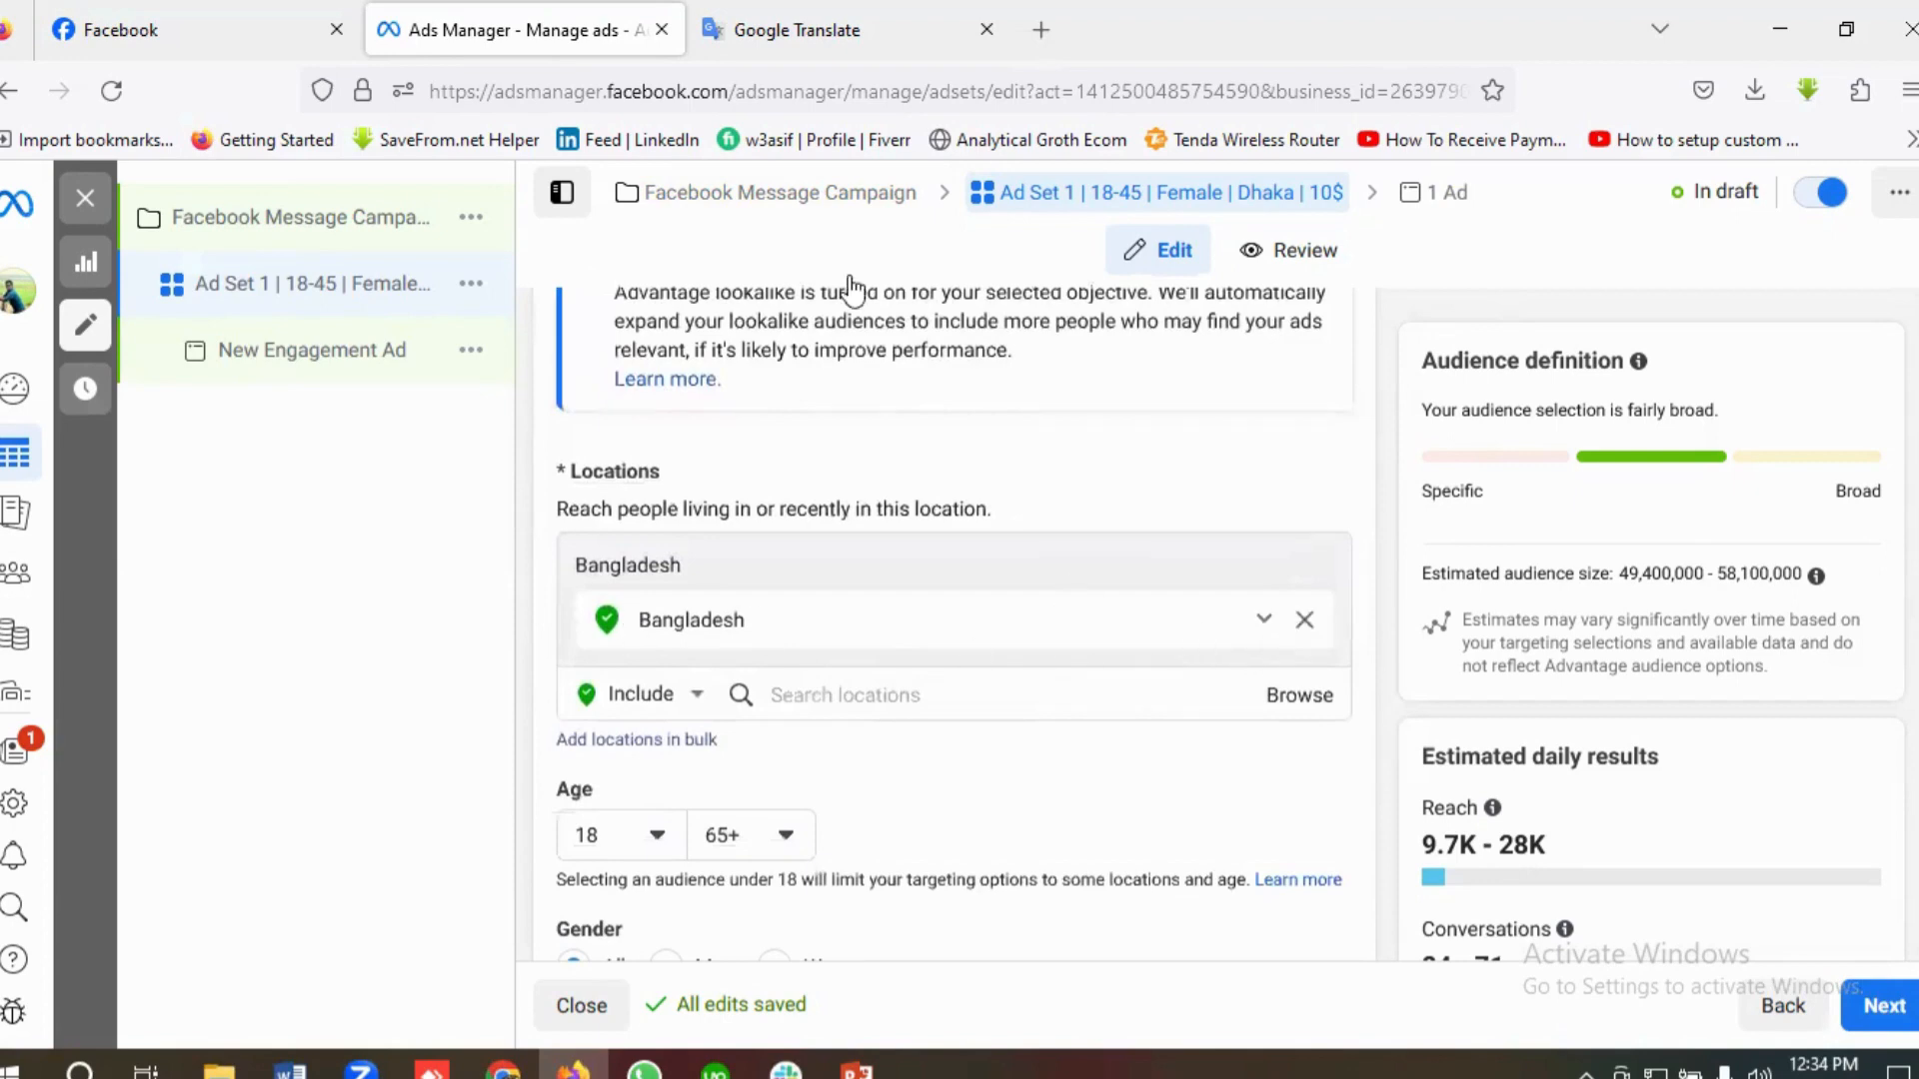
left_click(760, 32)
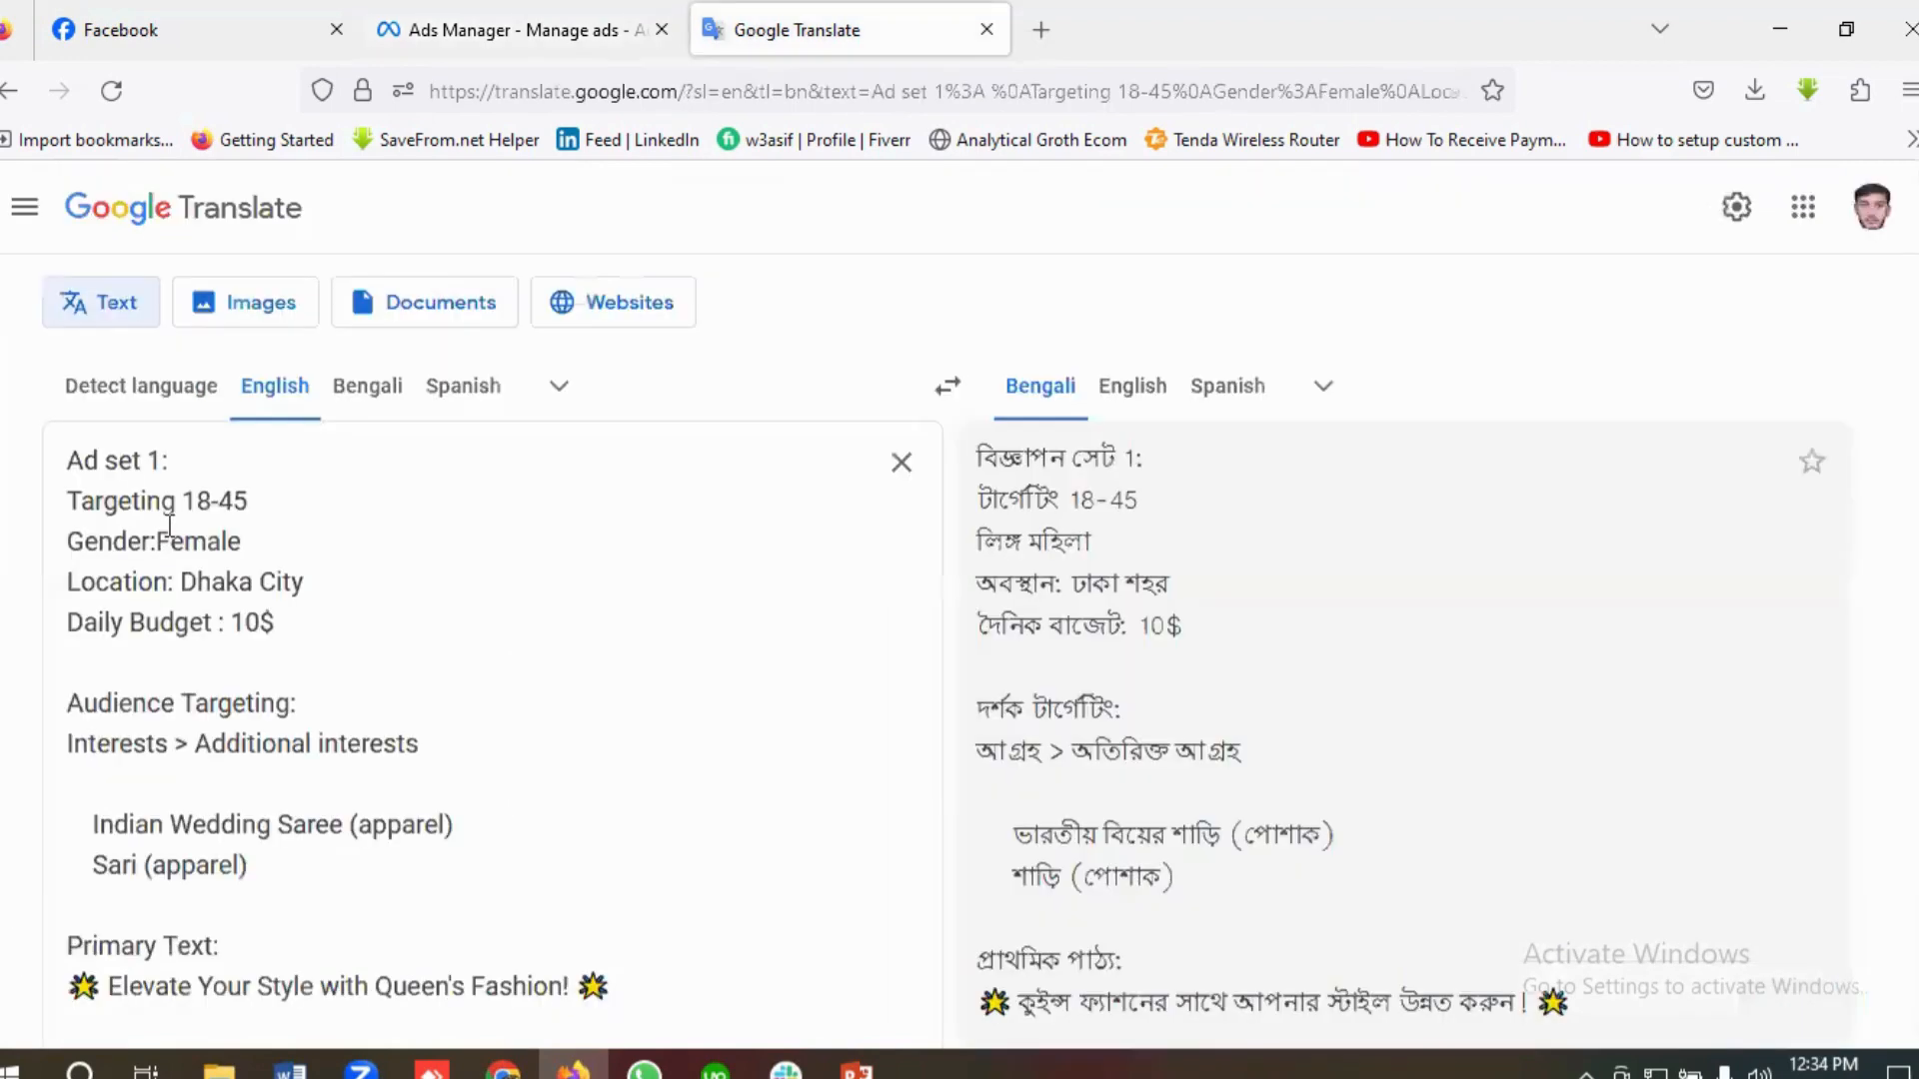
double_click(210, 585)
right_click(210, 588)
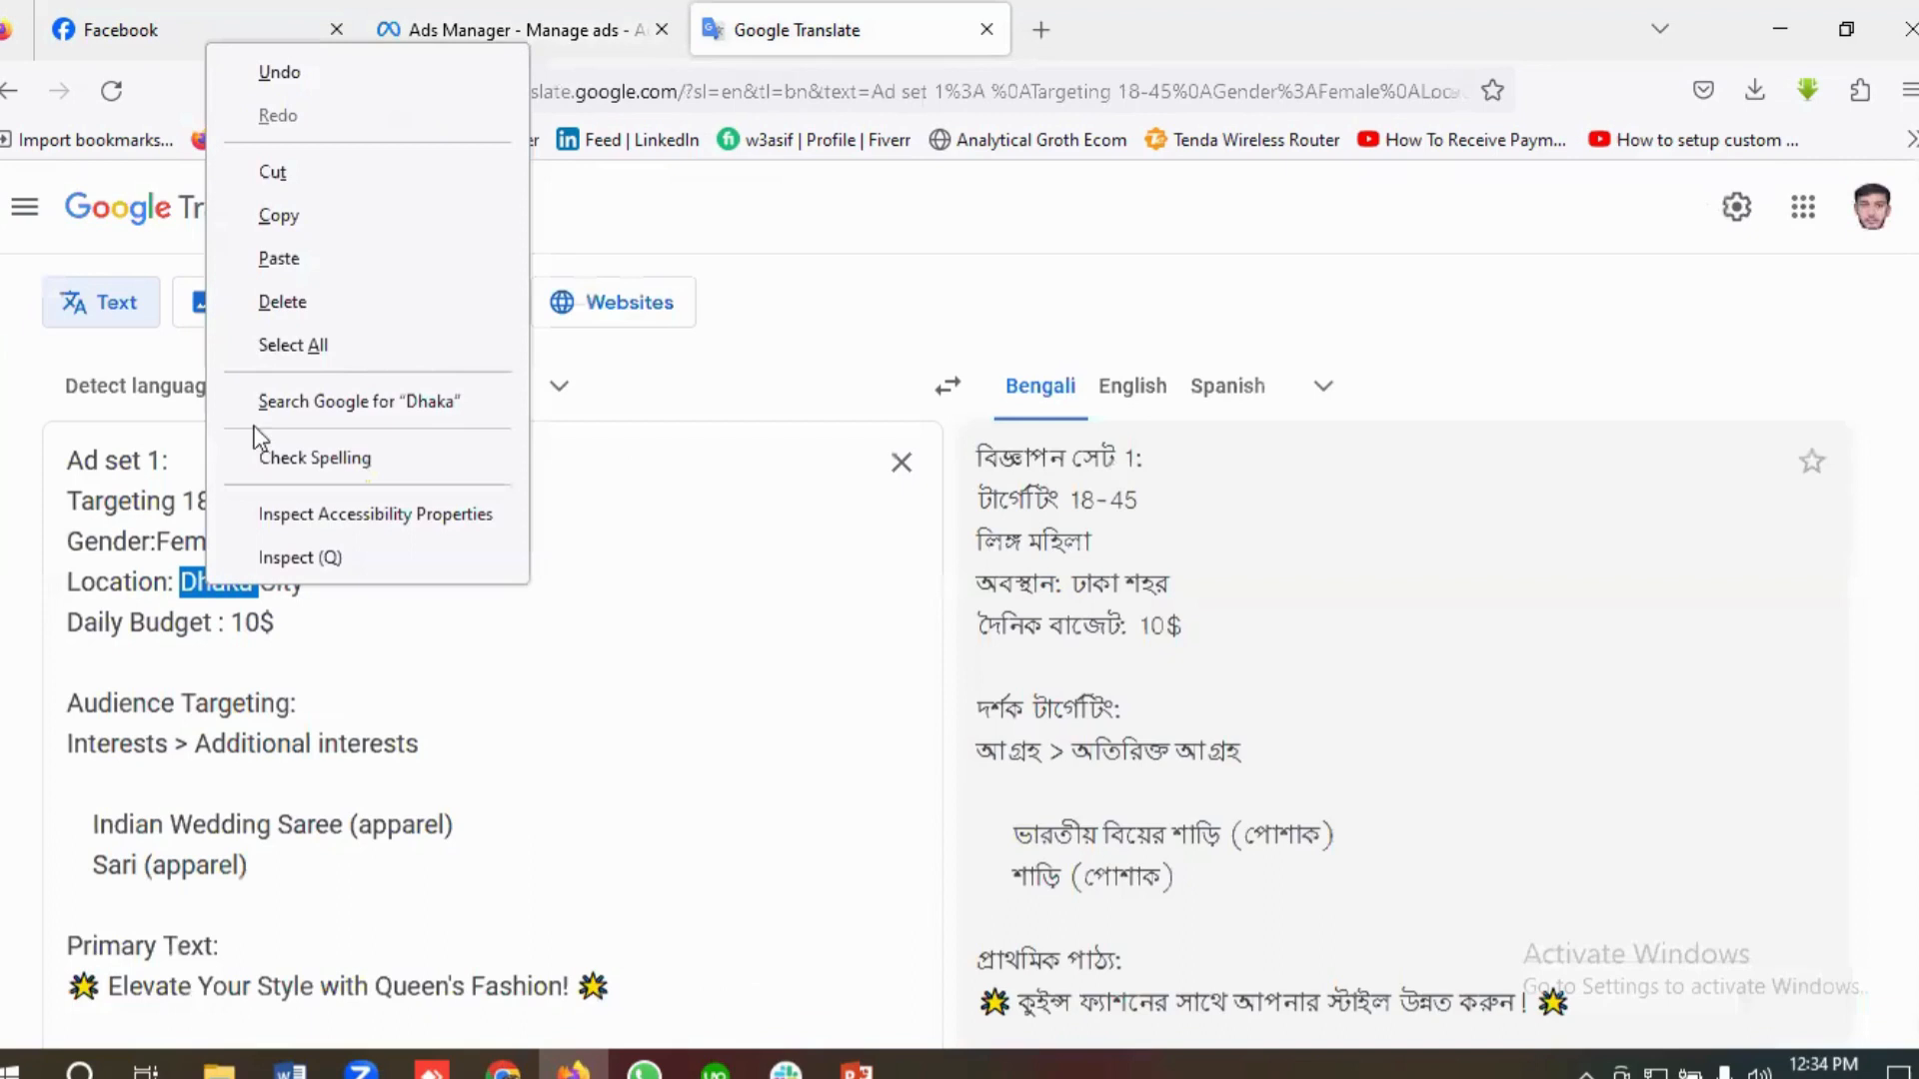
left_click(279, 216)
left_click(470, 29)
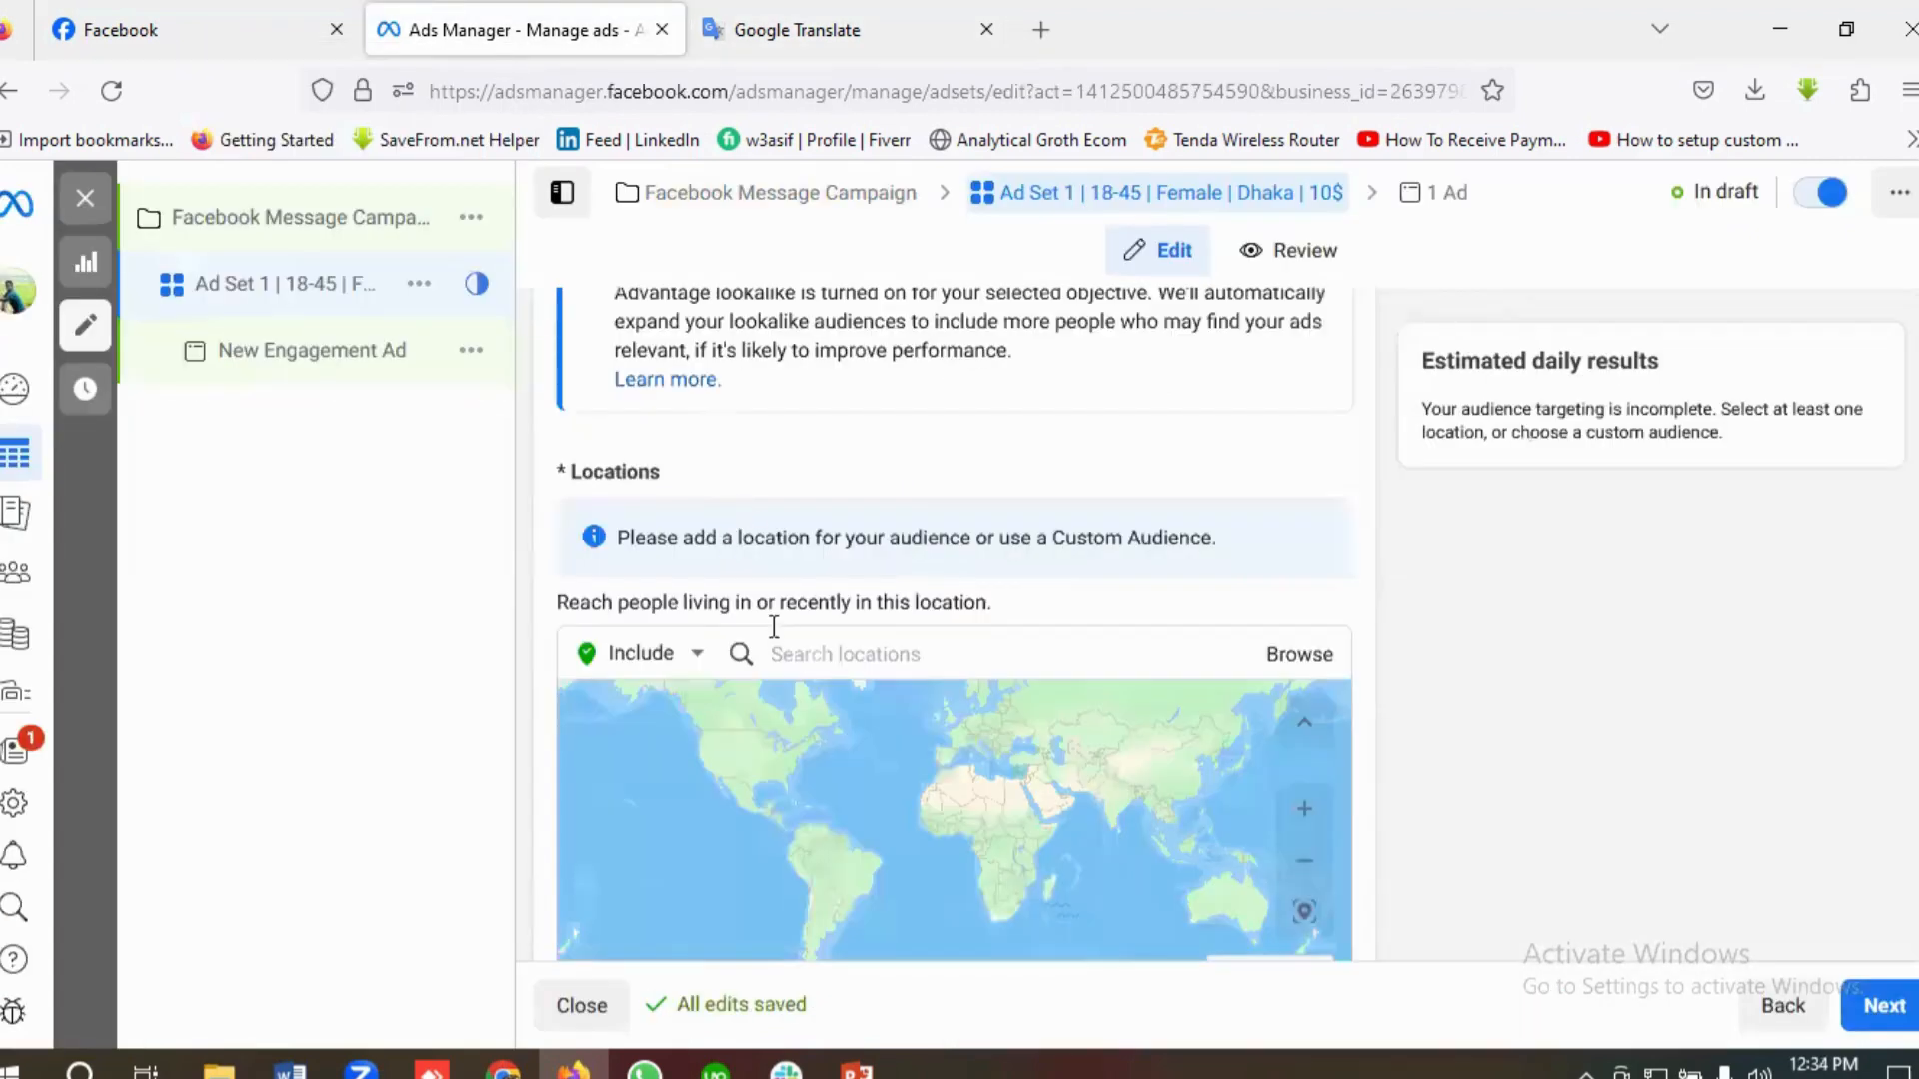
left_click(806, 656)
key("ctrl+v")
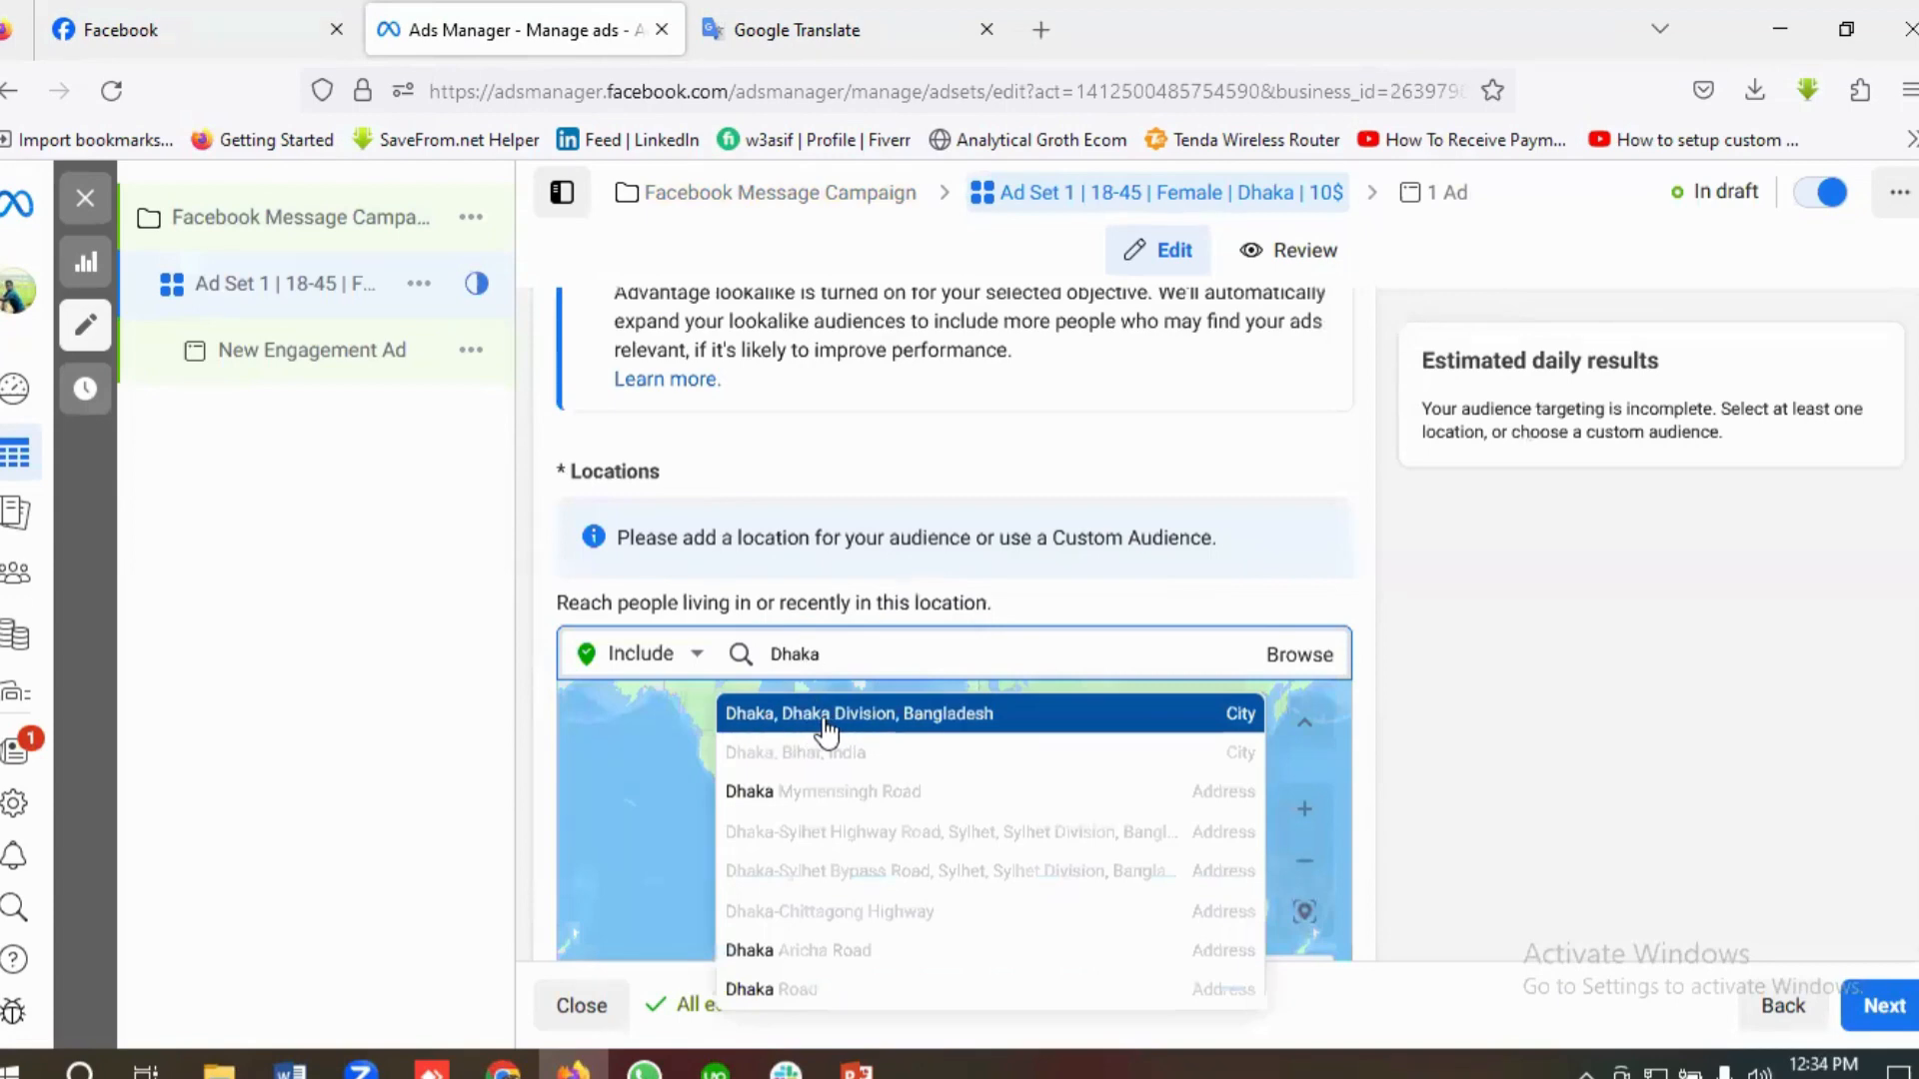
left_click(825, 714)
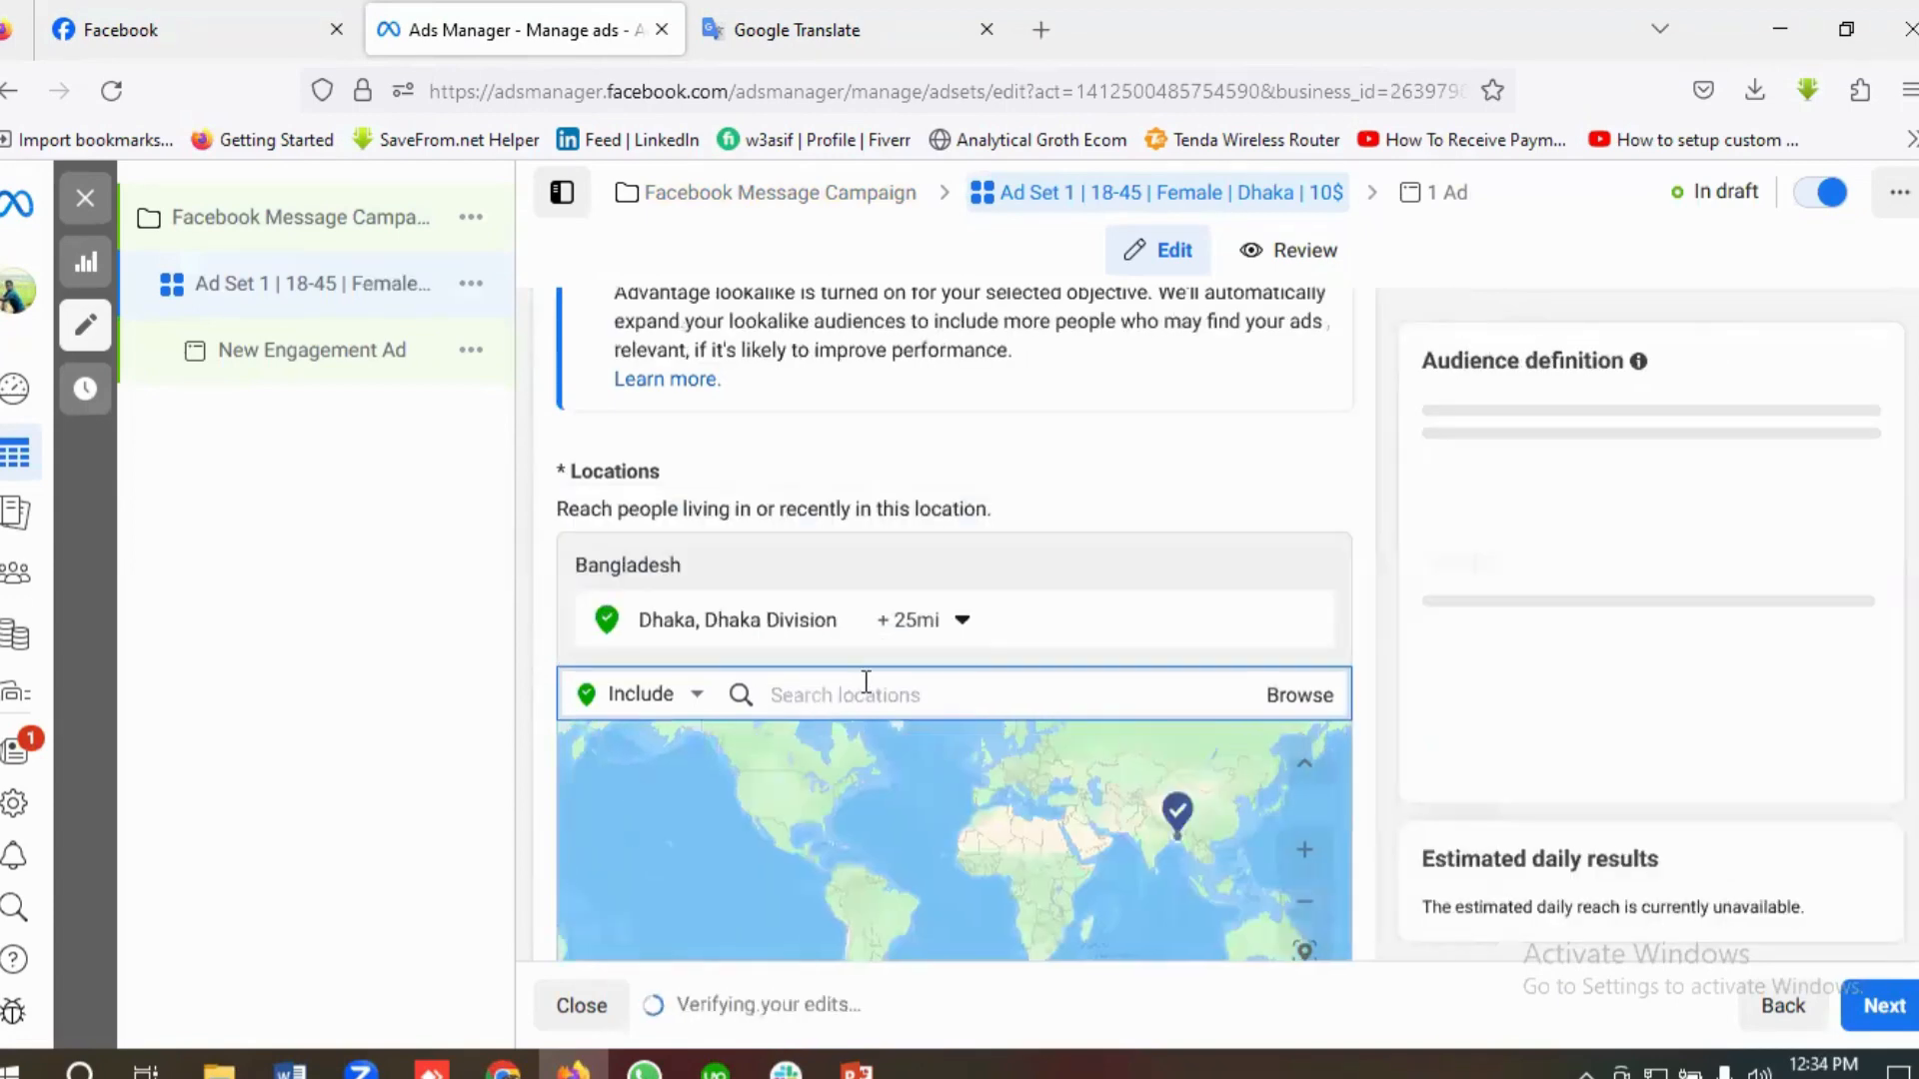
Step: Restrict the Dhaka location targeting to the current city only, without a surrounding radius
left_click(914, 621)
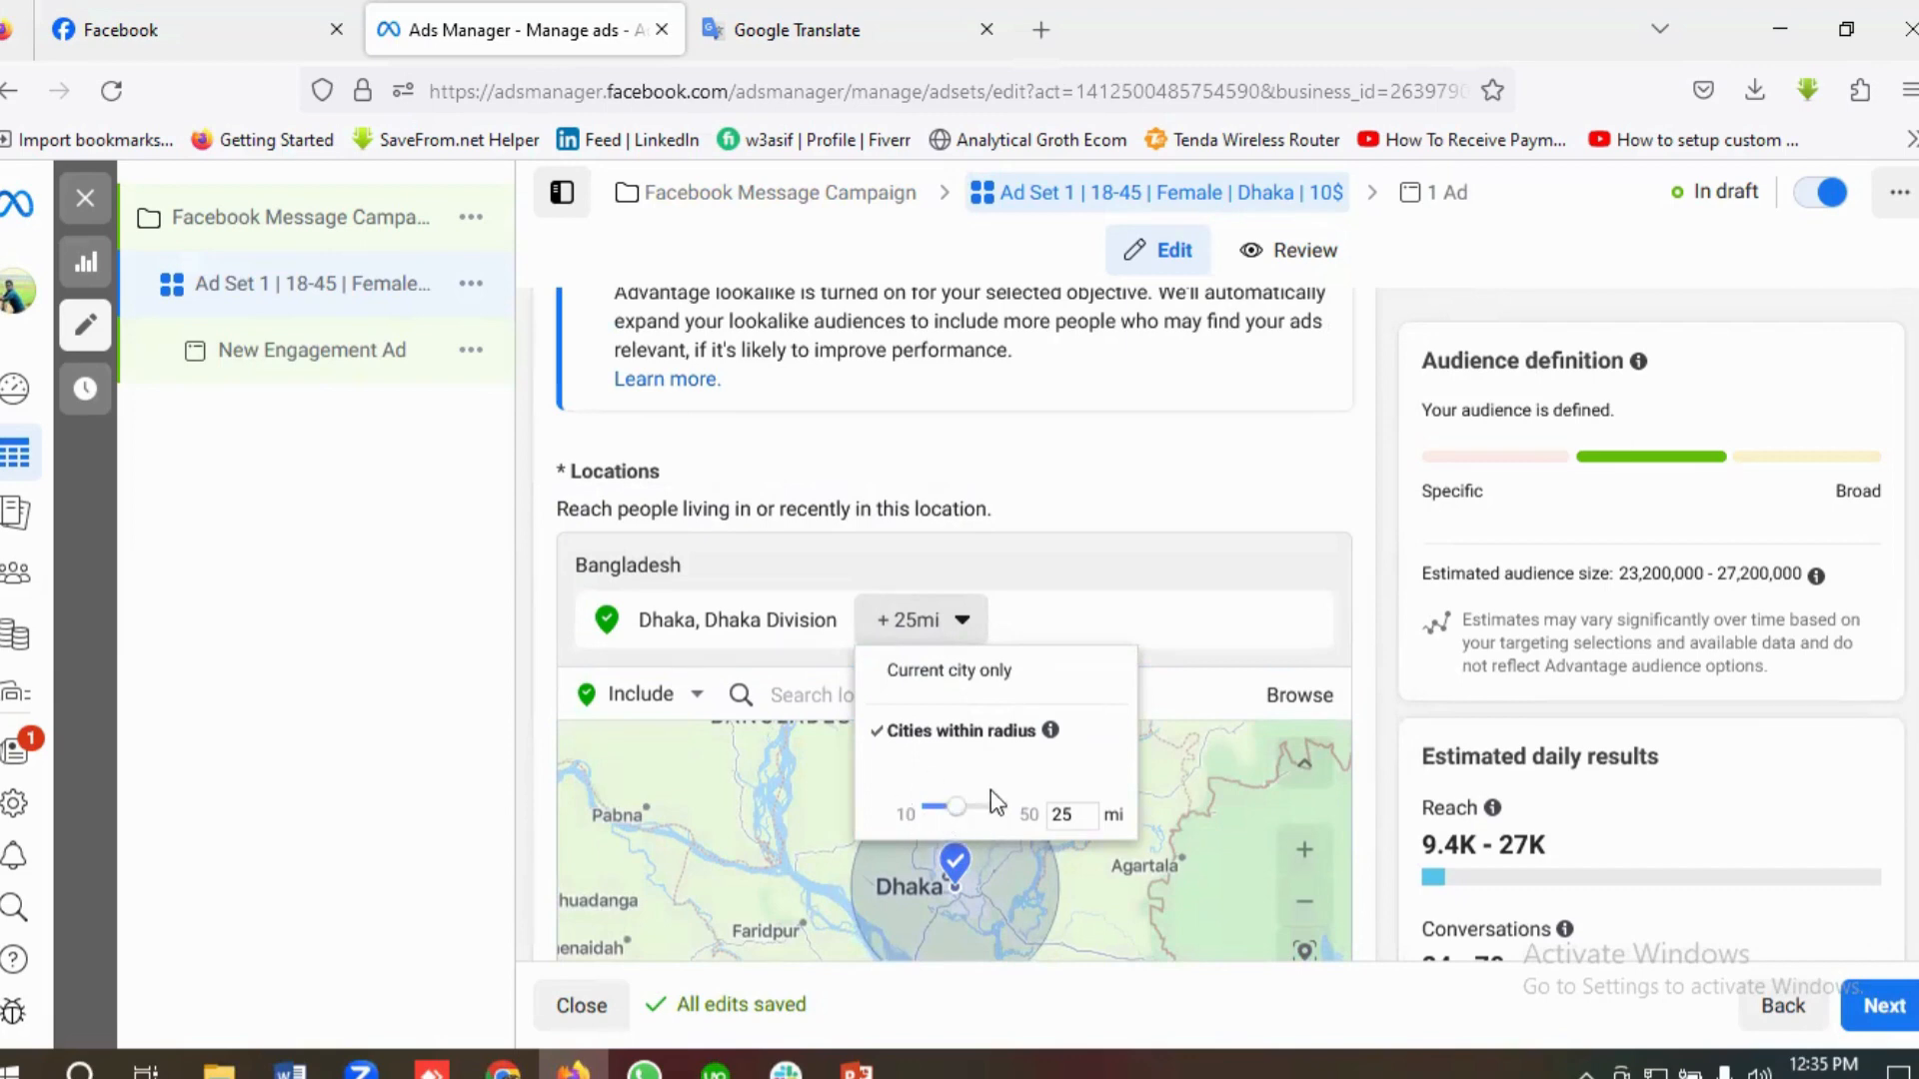
left_click(963, 624)
left_click(962, 624)
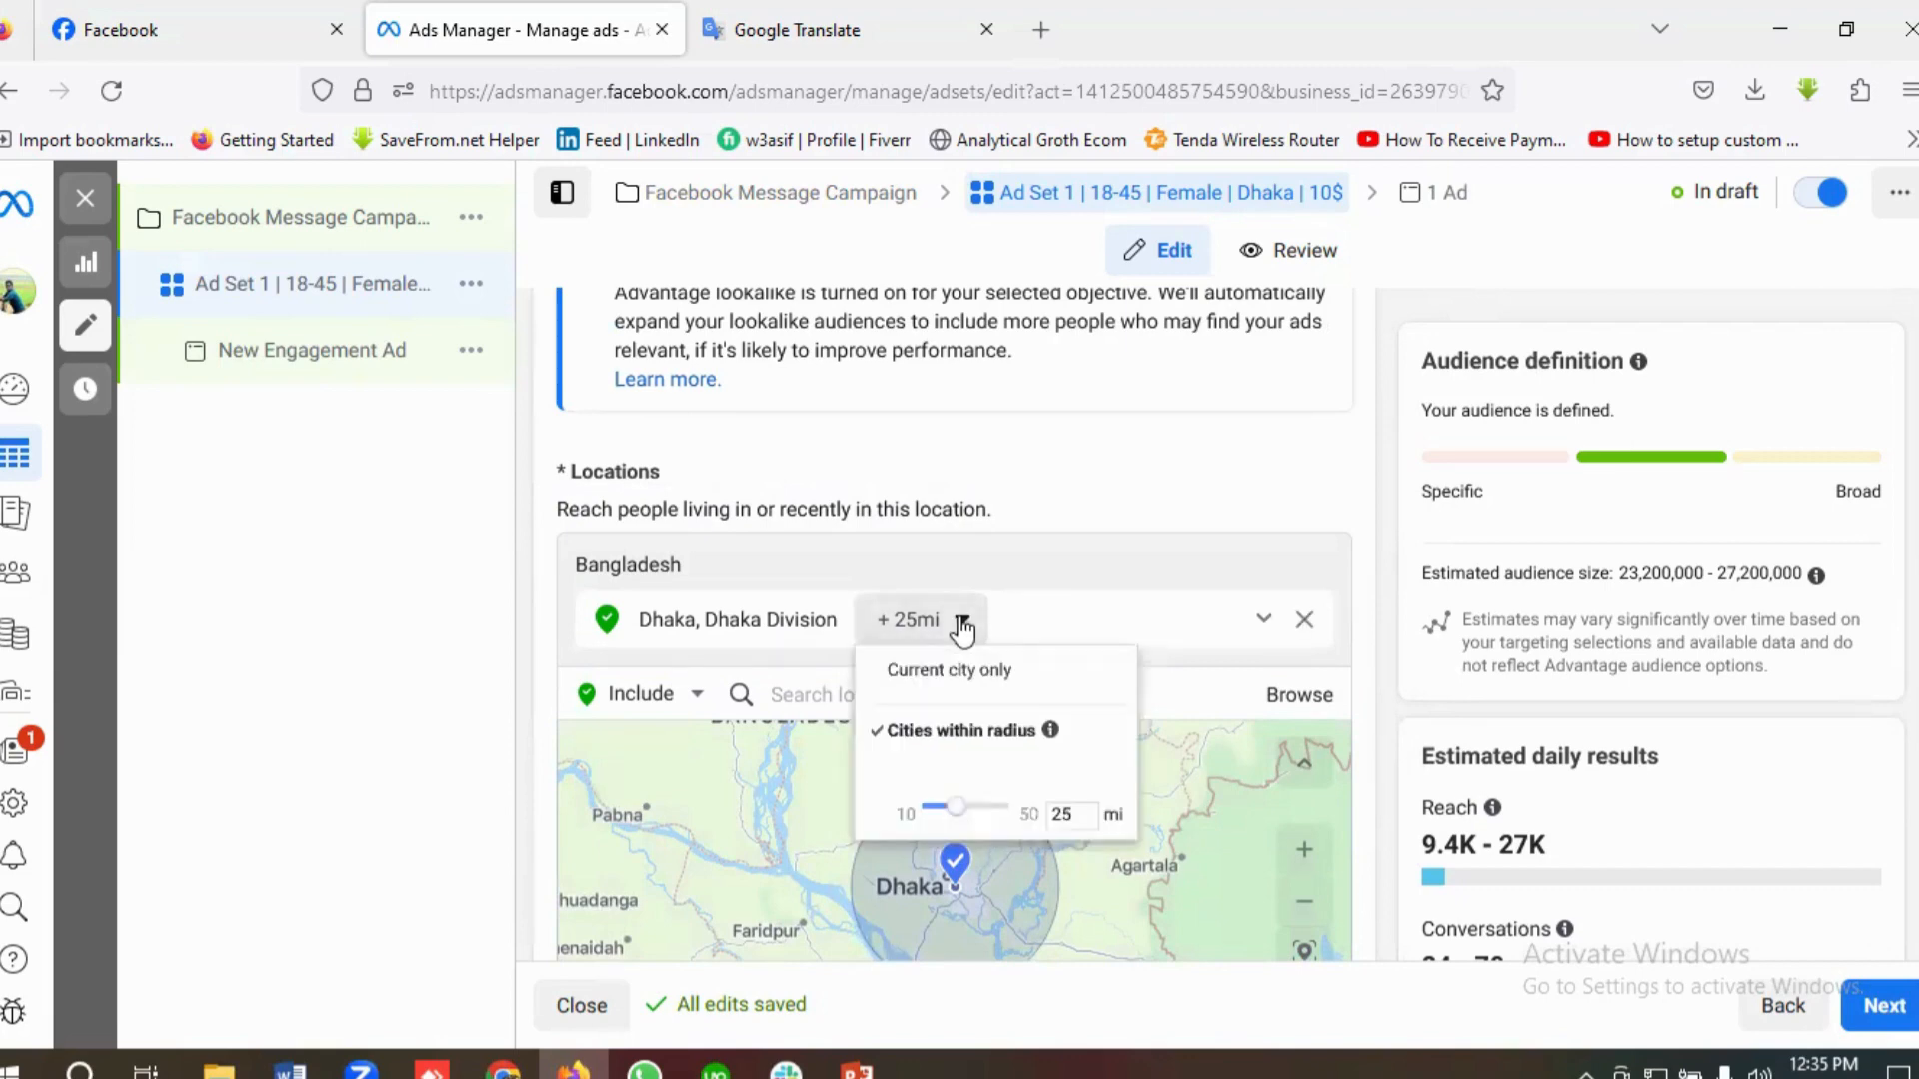
left_click(951, 680)
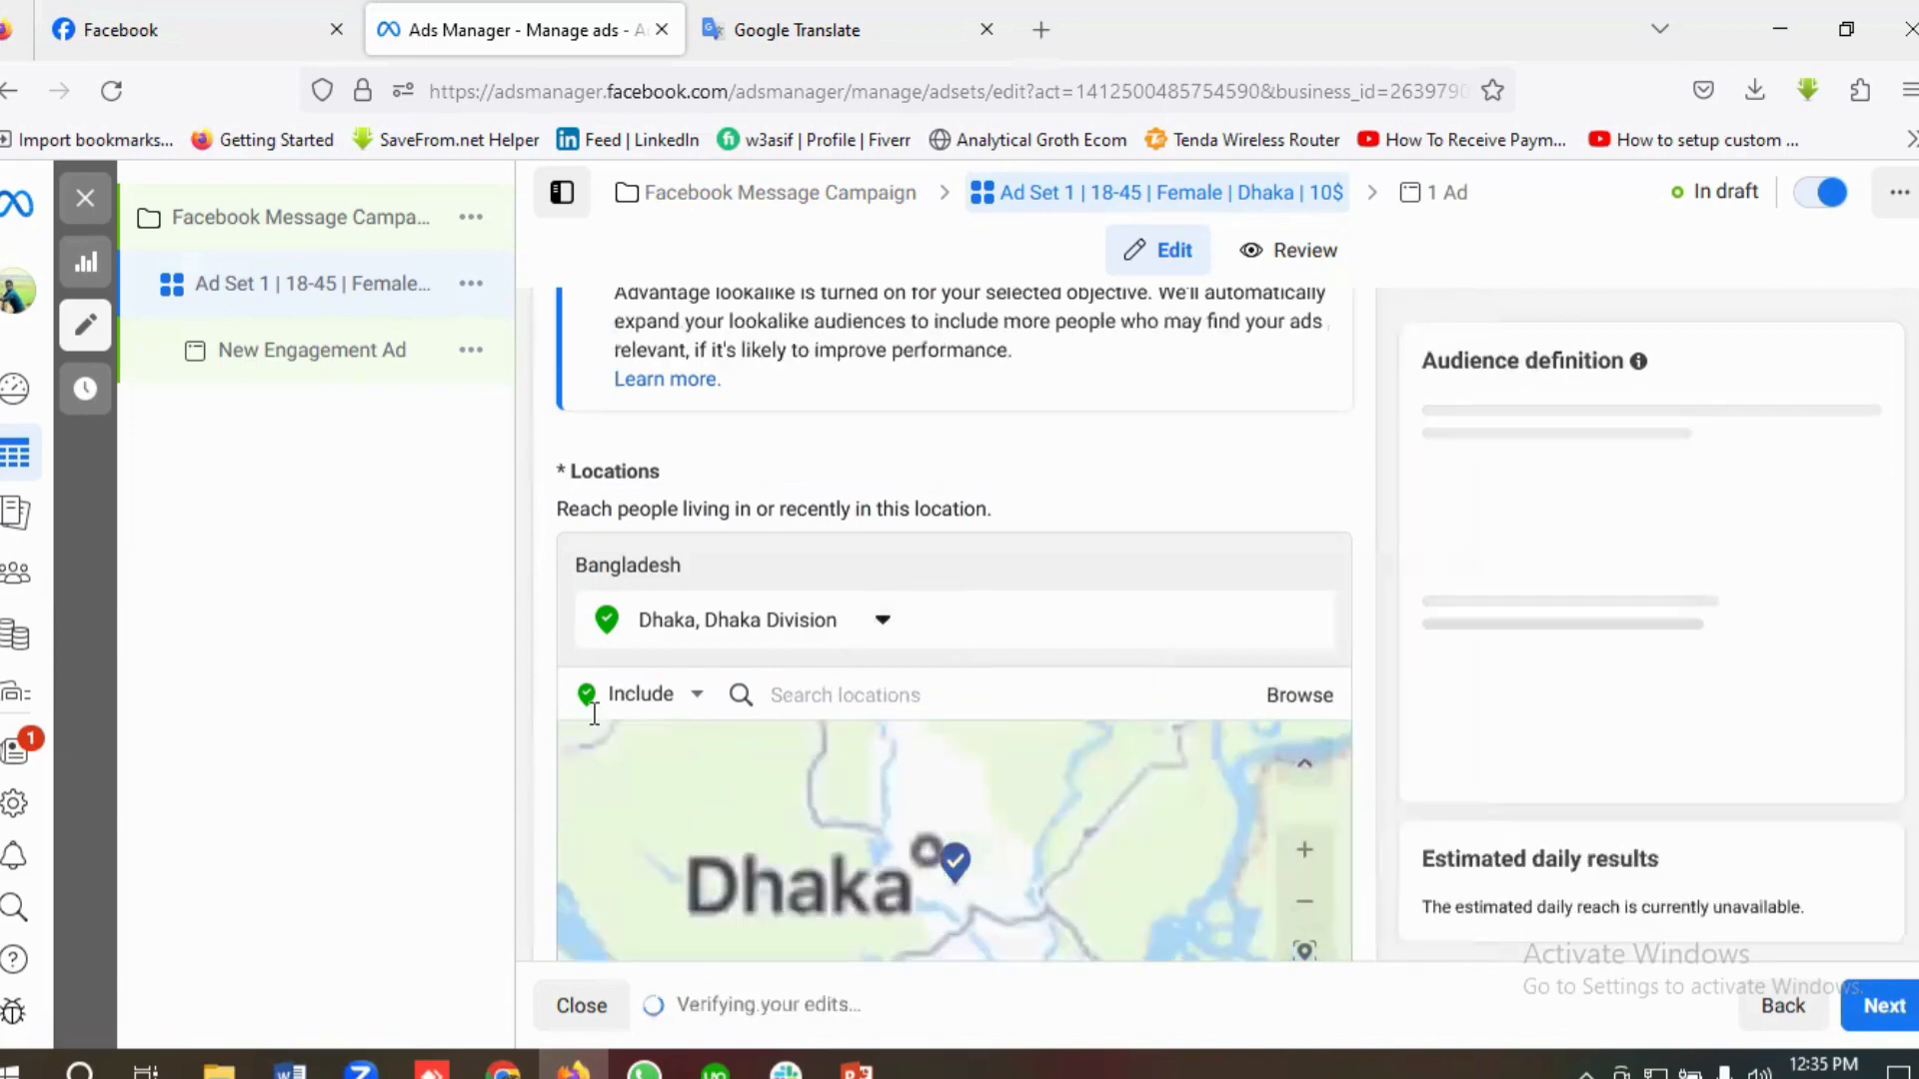
Step: Check the age range in the Google Translate brief and set the audience's maximum age to 45 in Ads Manager
scroll(540, 729, "down", 5)
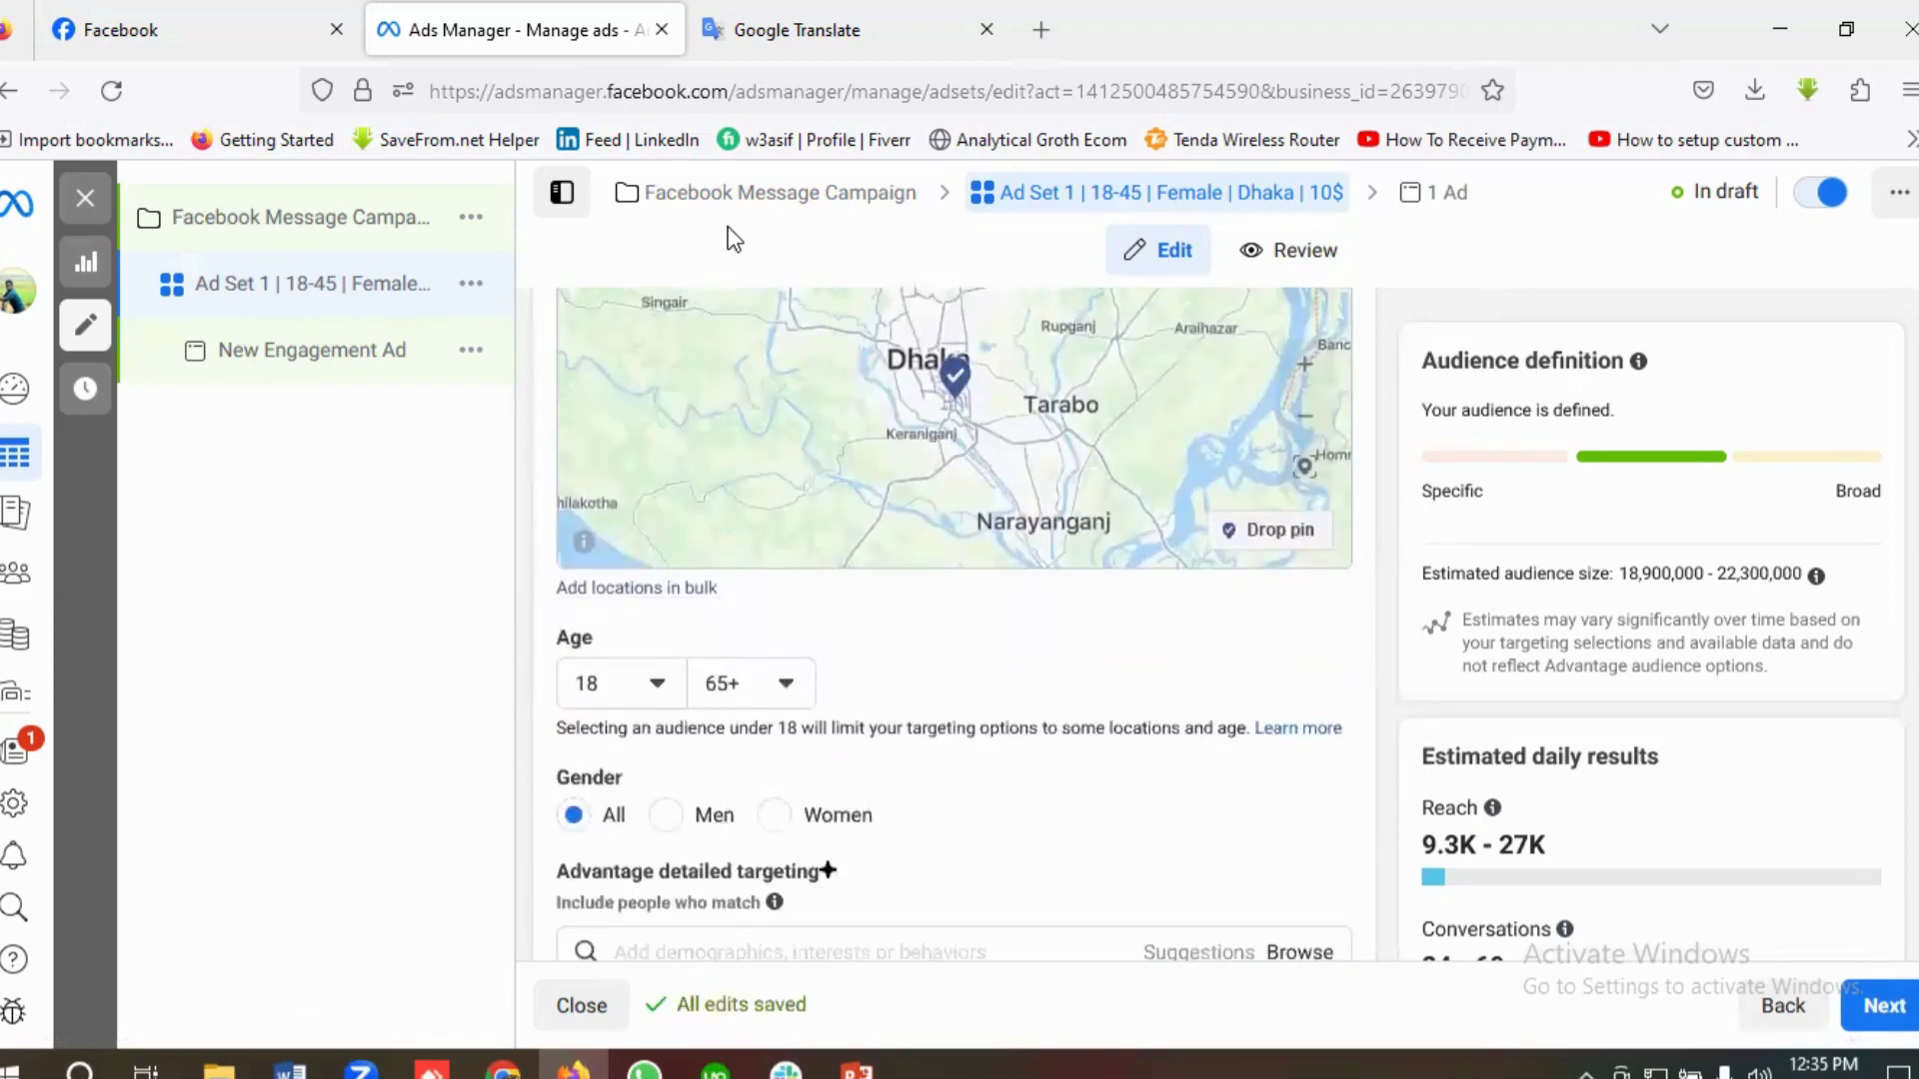
left_click(822, 36)
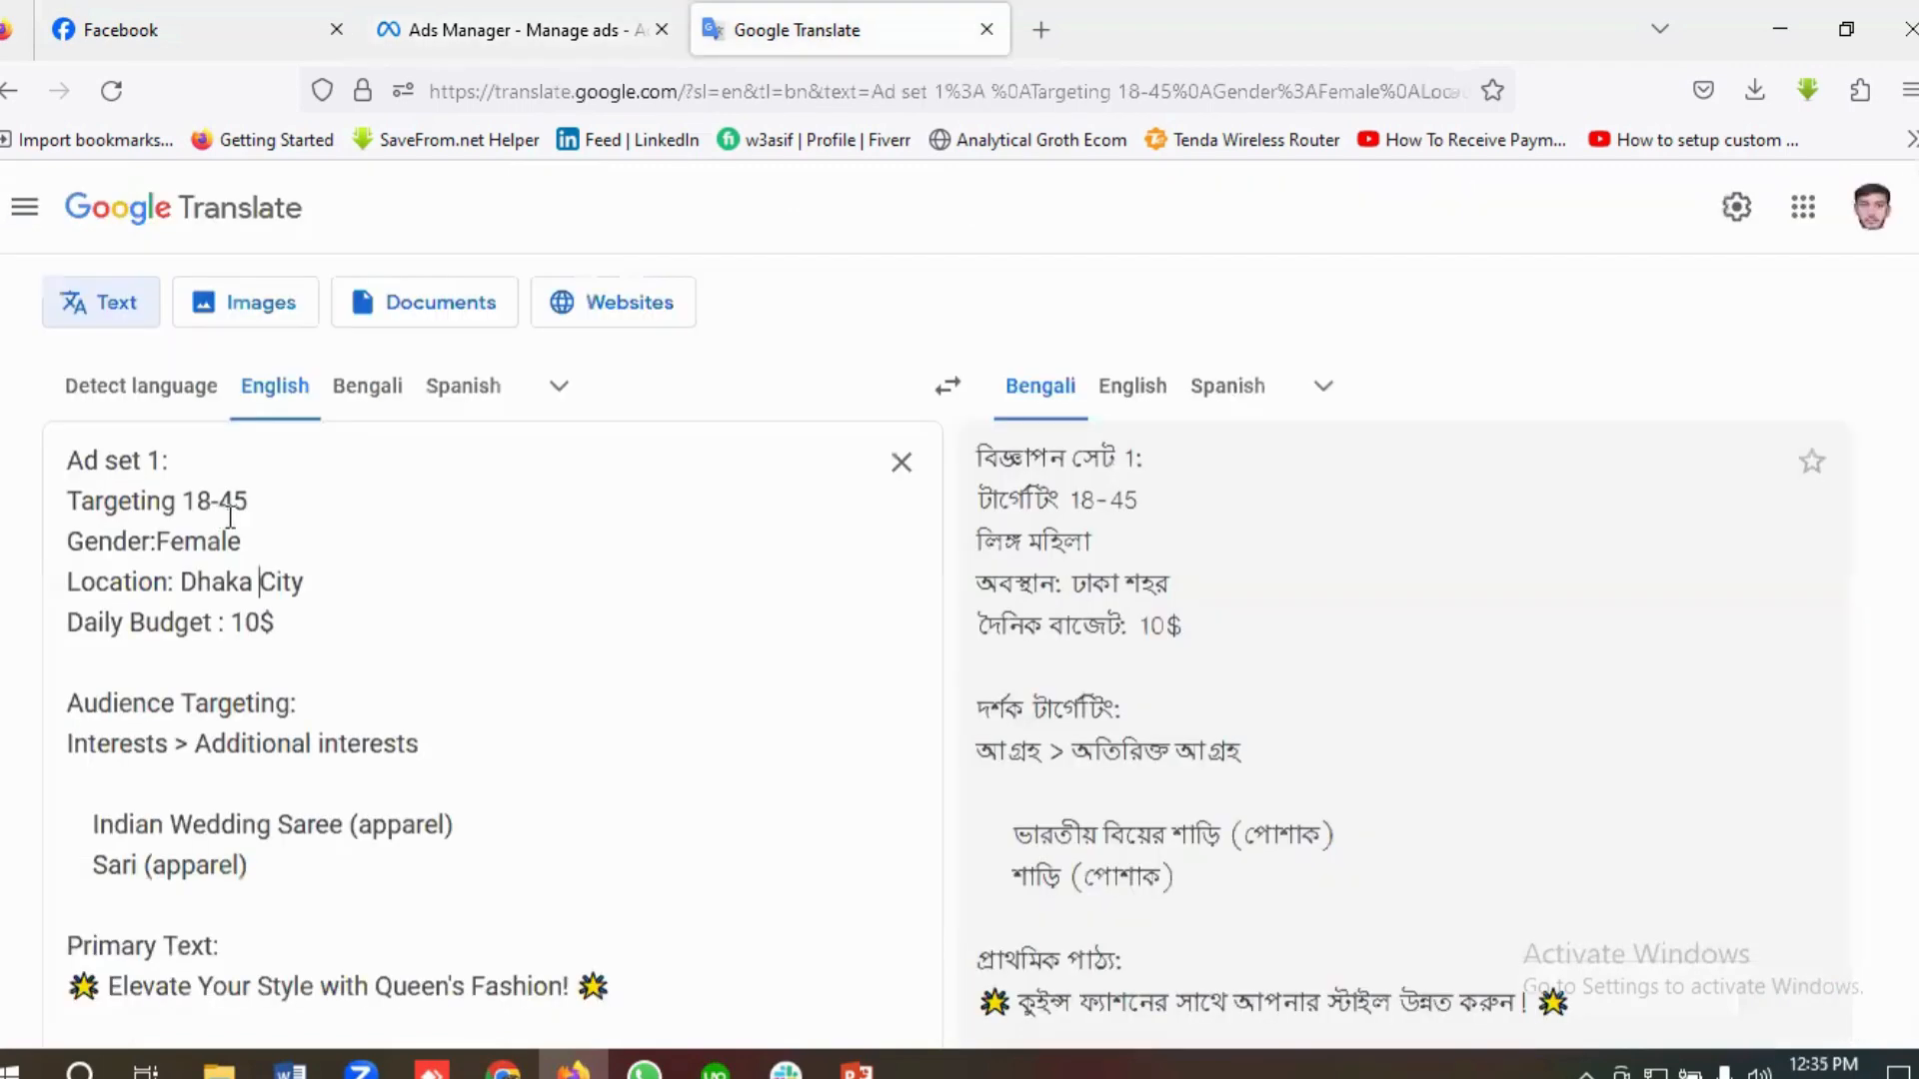
left_click(514, 32)
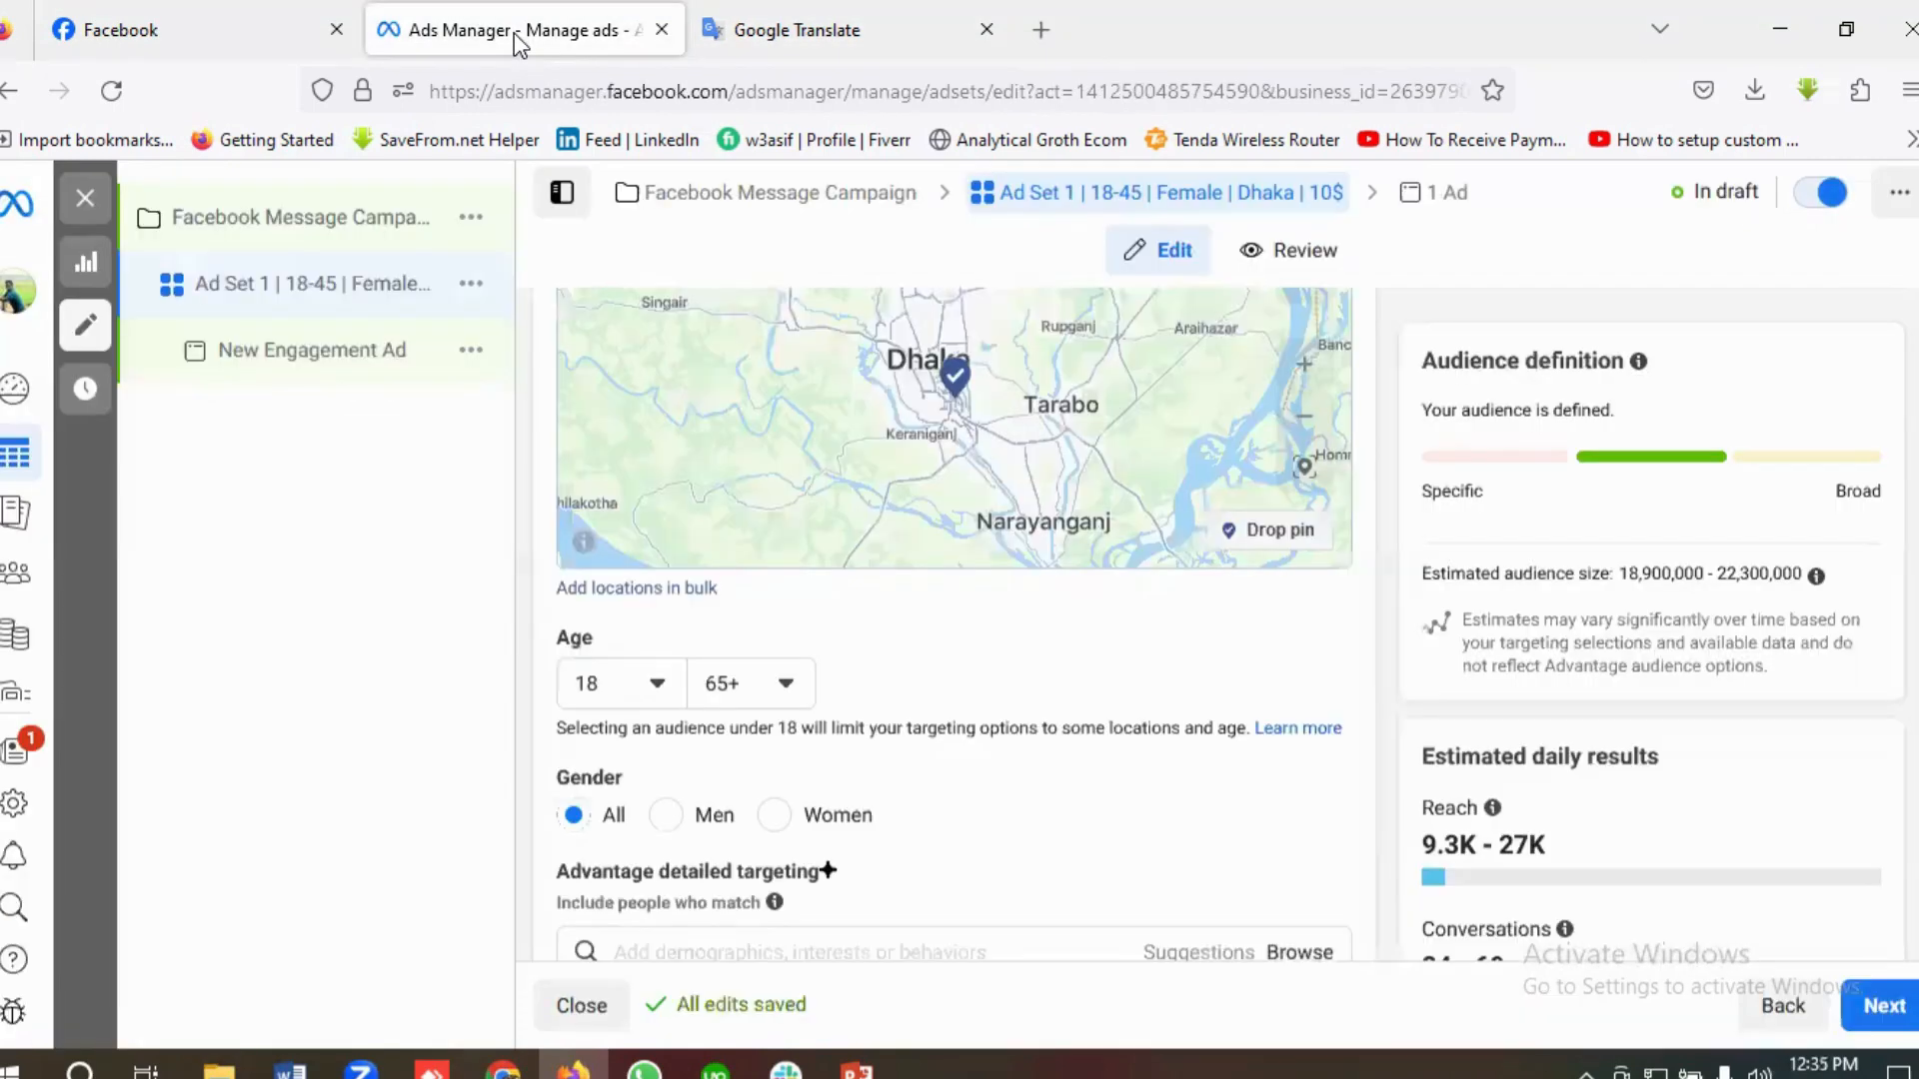
left_click(773, 689)
scroll(805, 517, "up", 3)
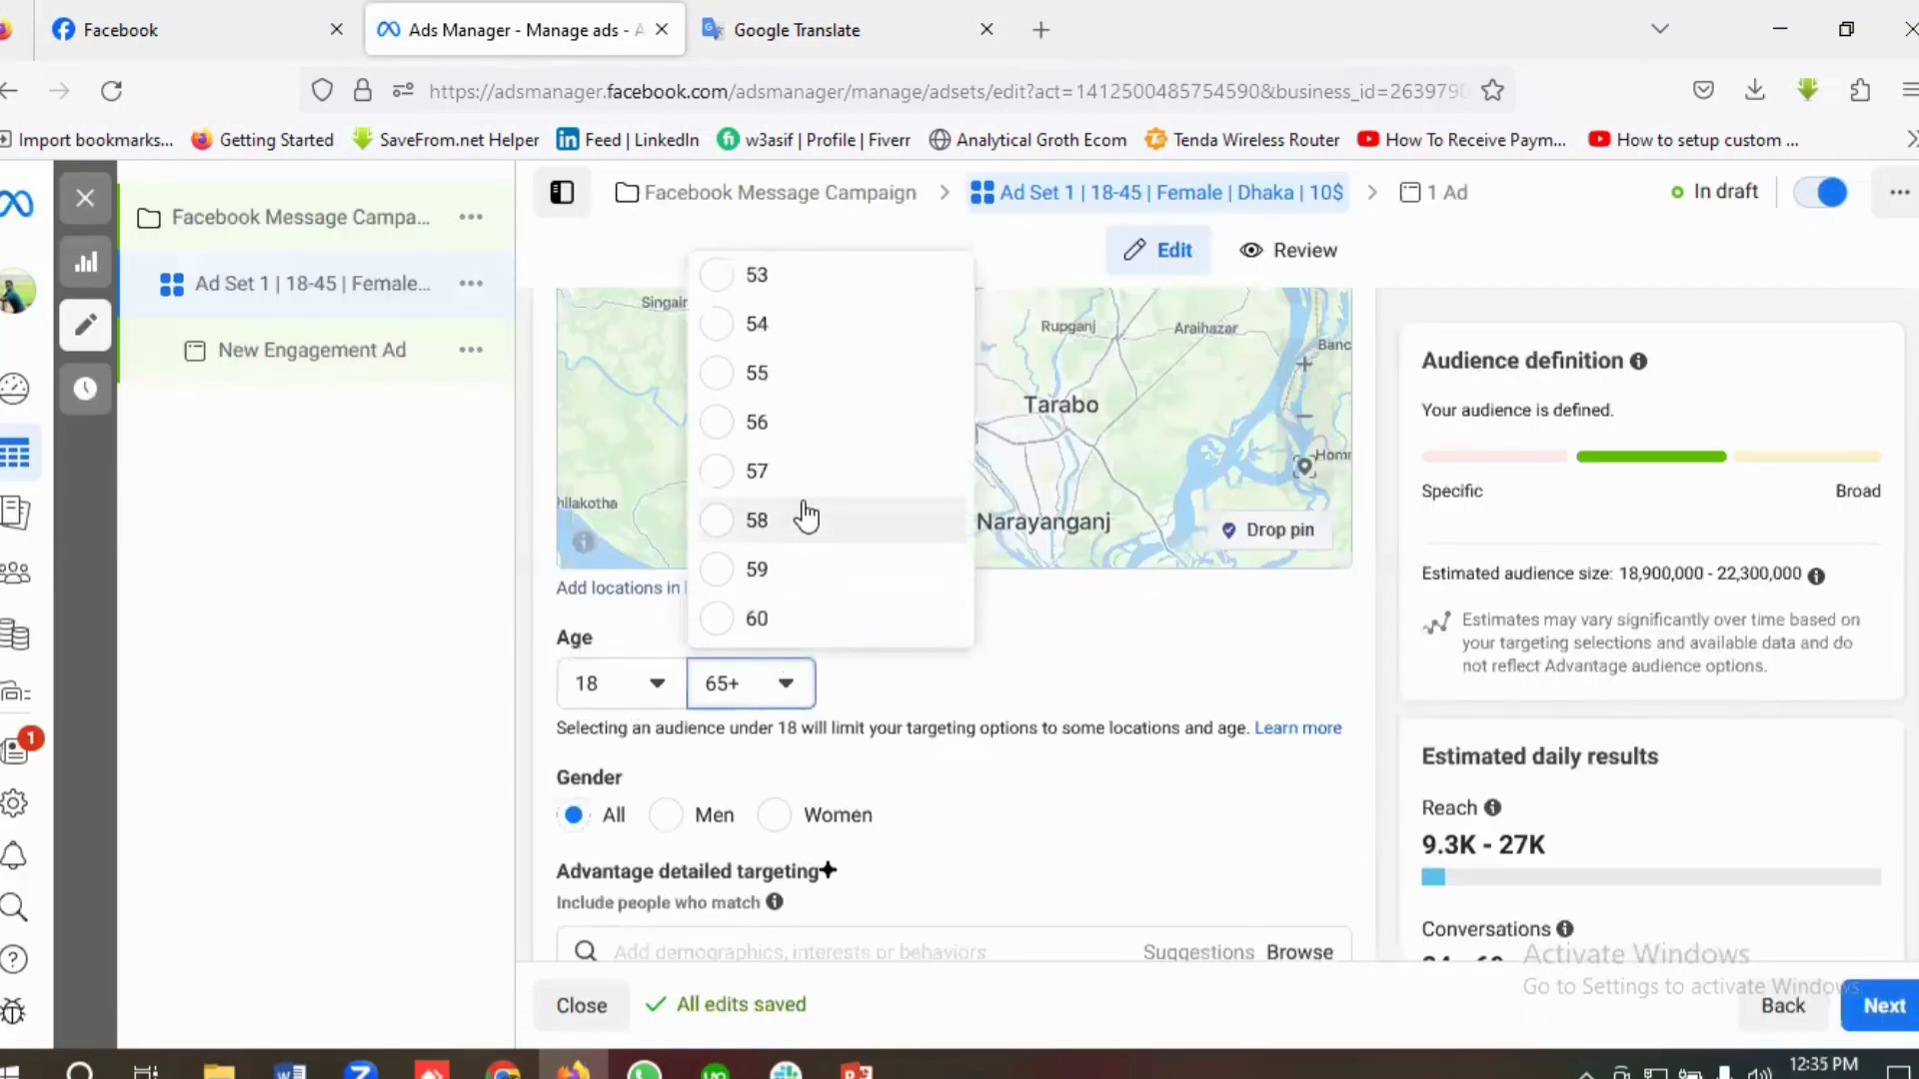
scroll(806, 517, "up", 5)
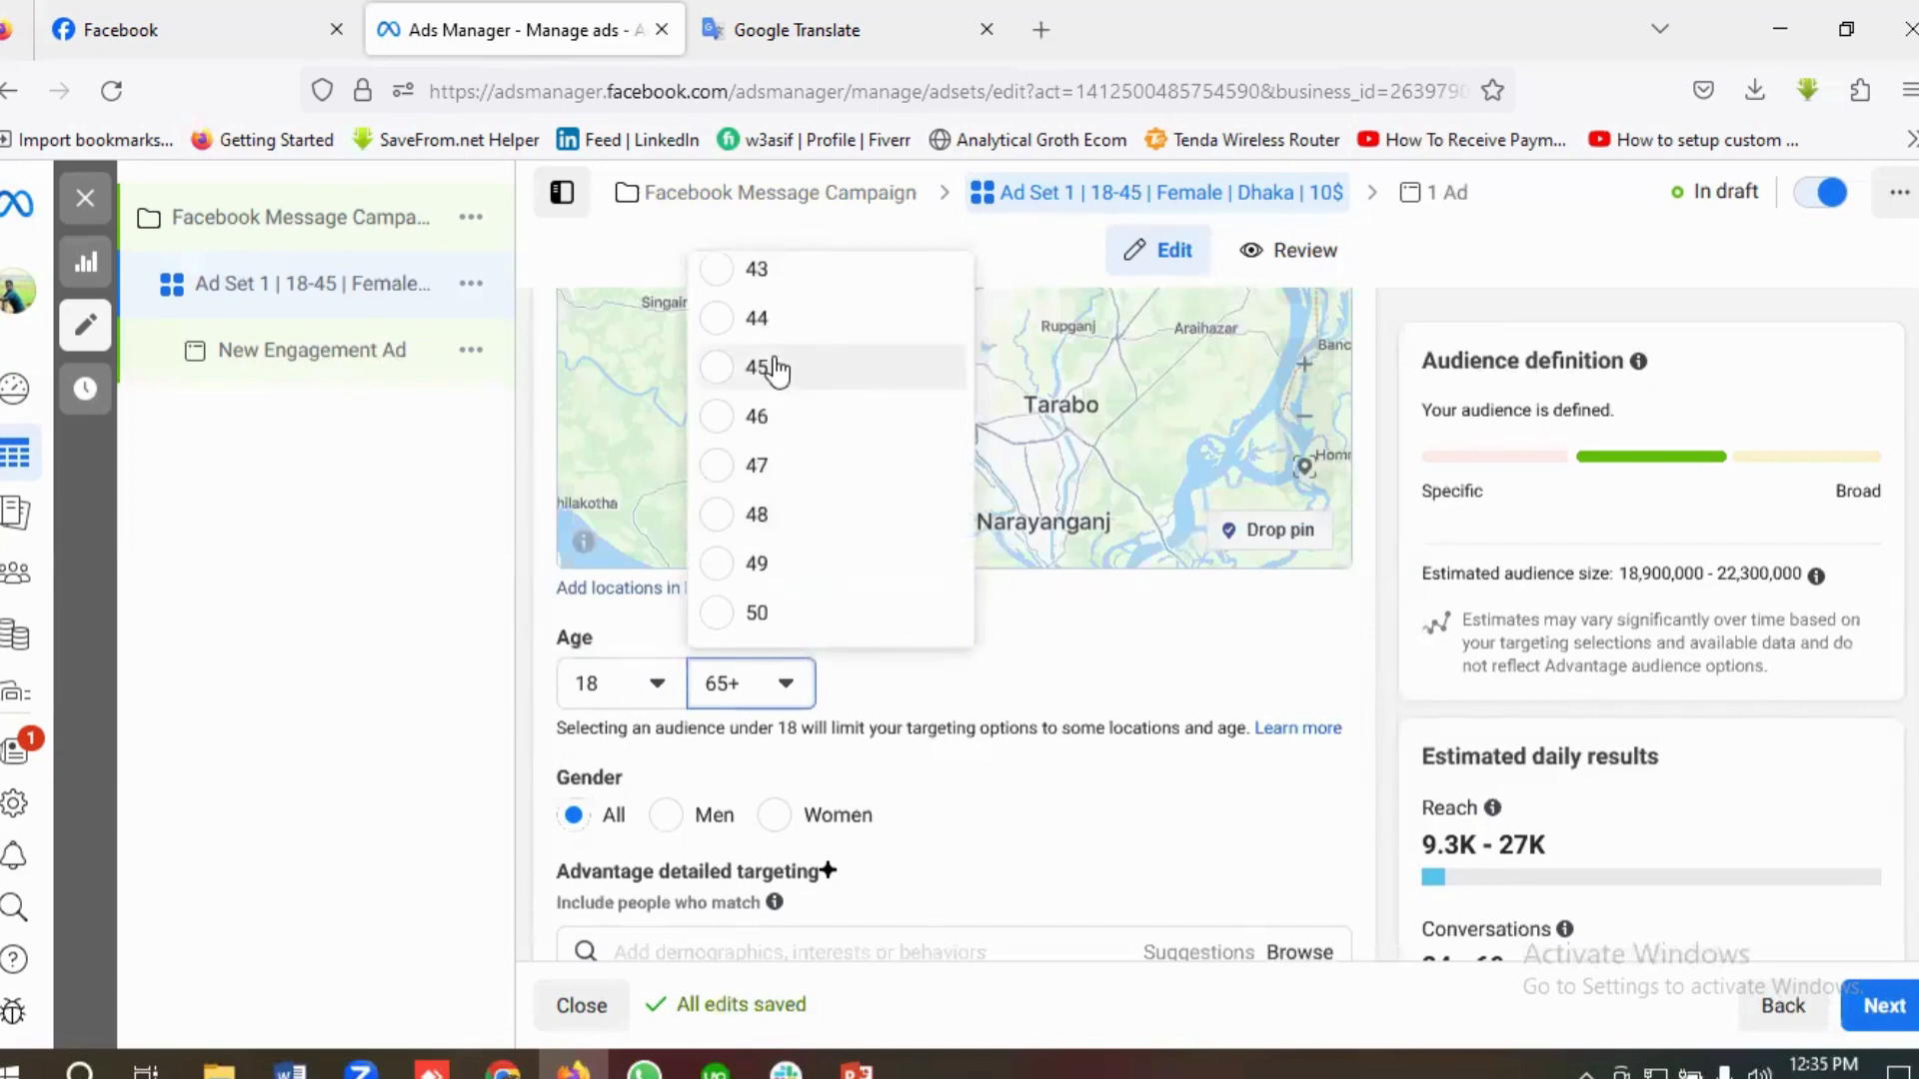
left_click(774, 368)
Step: Check the gender in the Google Translate brief and set the audience's gender to Women in Ads Manager
scroll(802, 706, "down", 1)
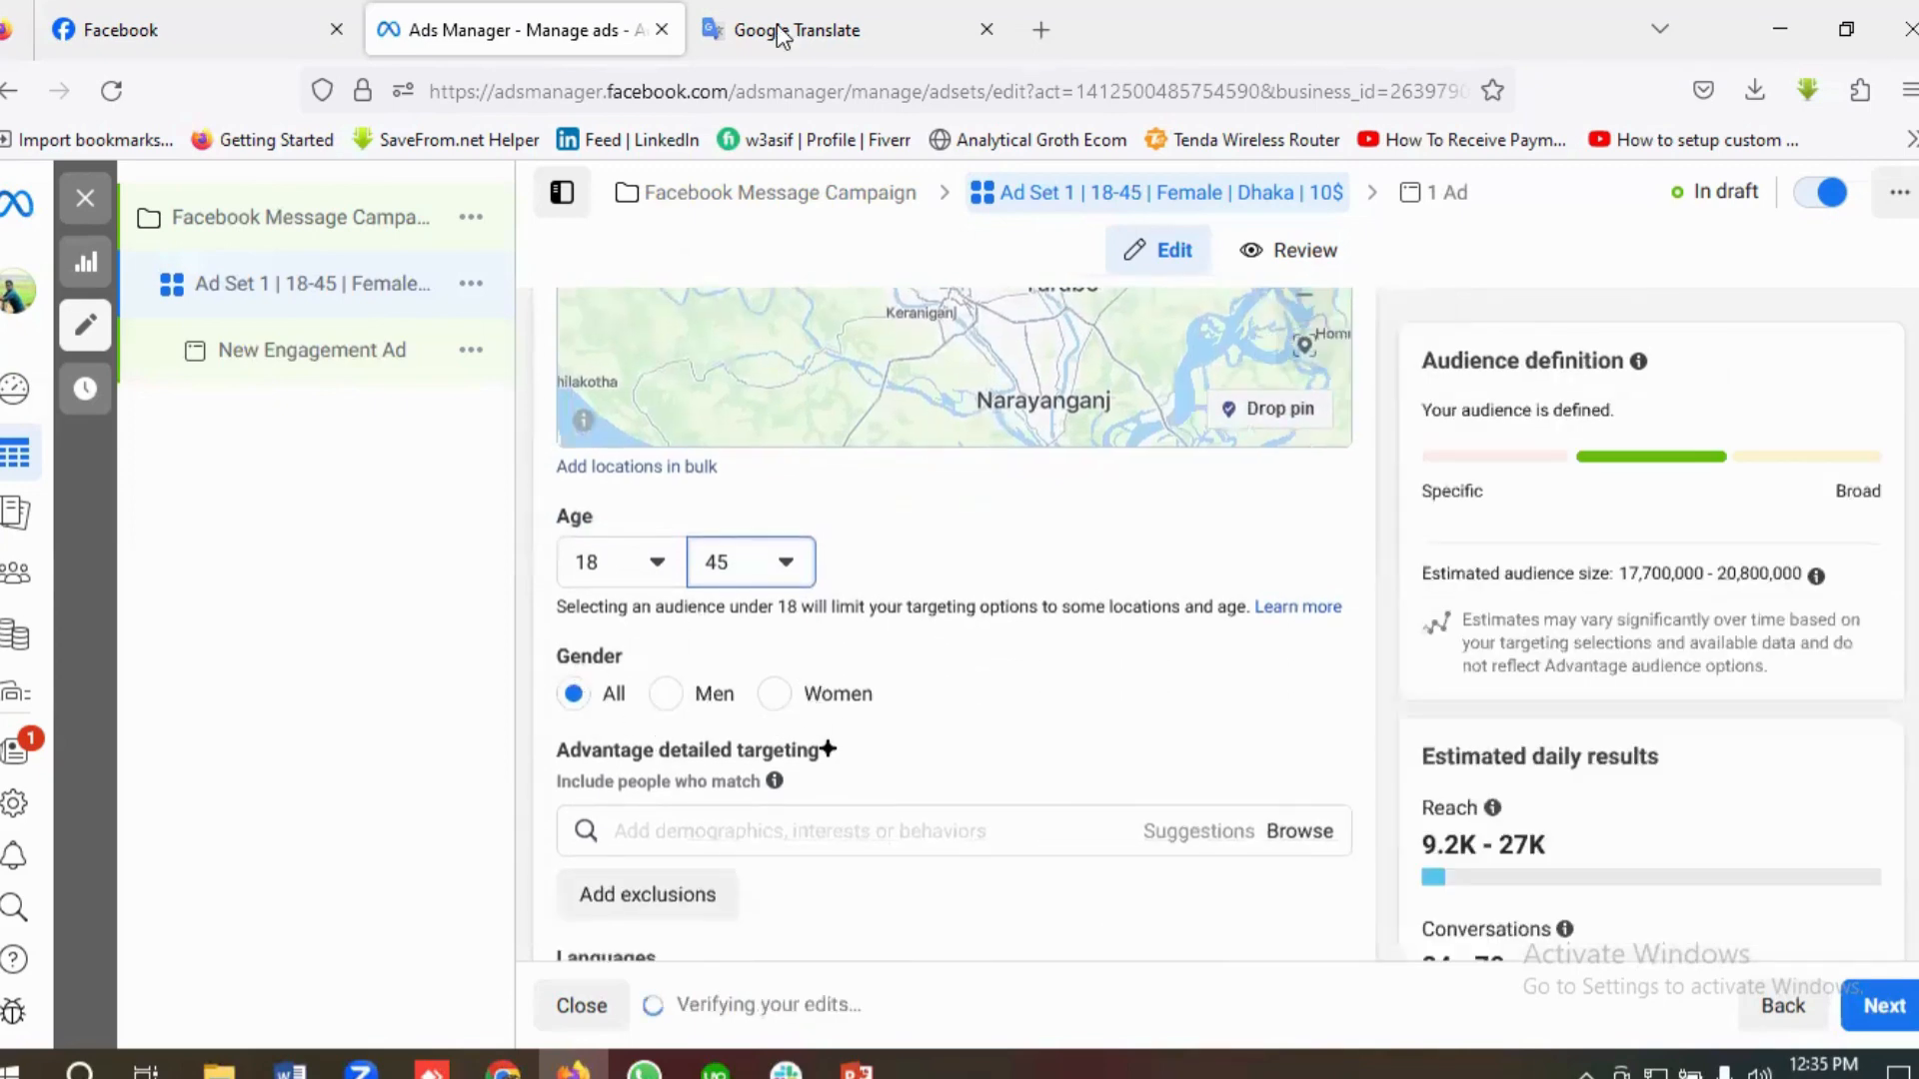
key("ctrl+Tab")
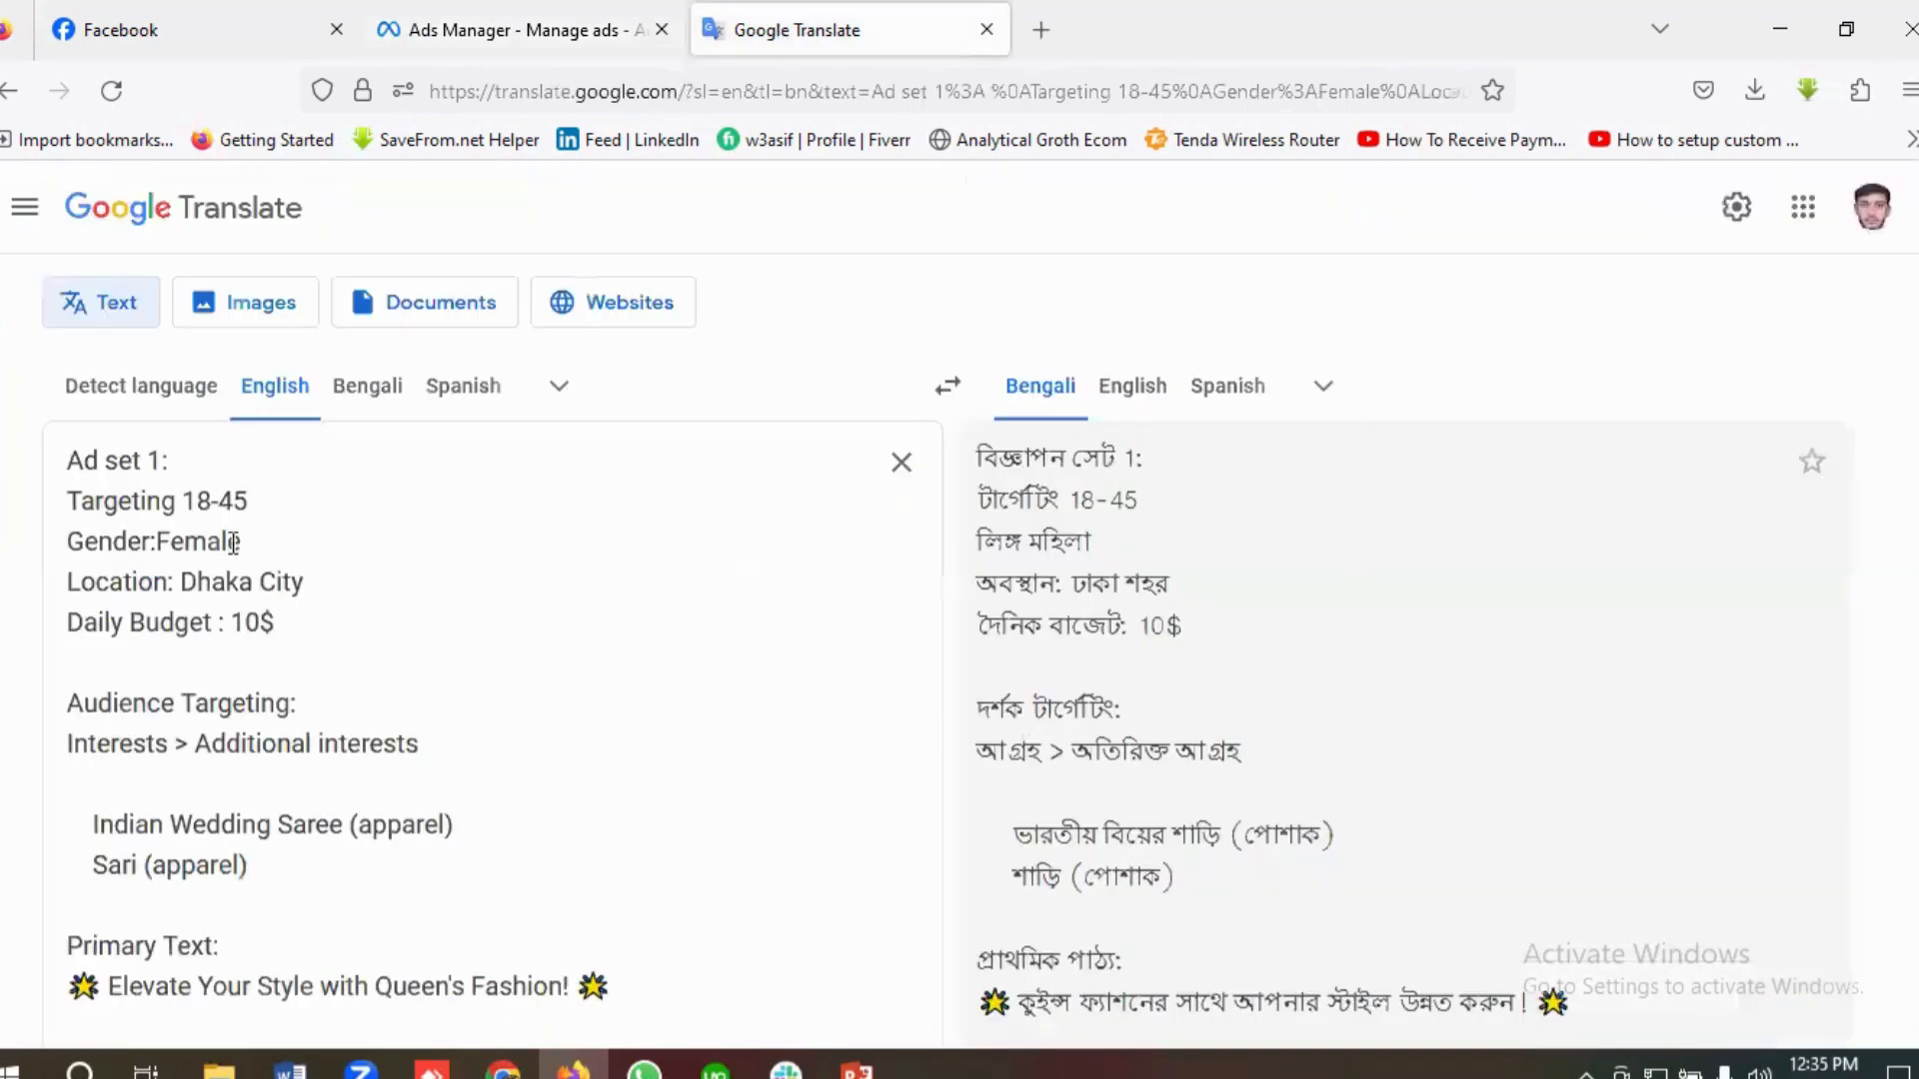
left_click(484, 28)
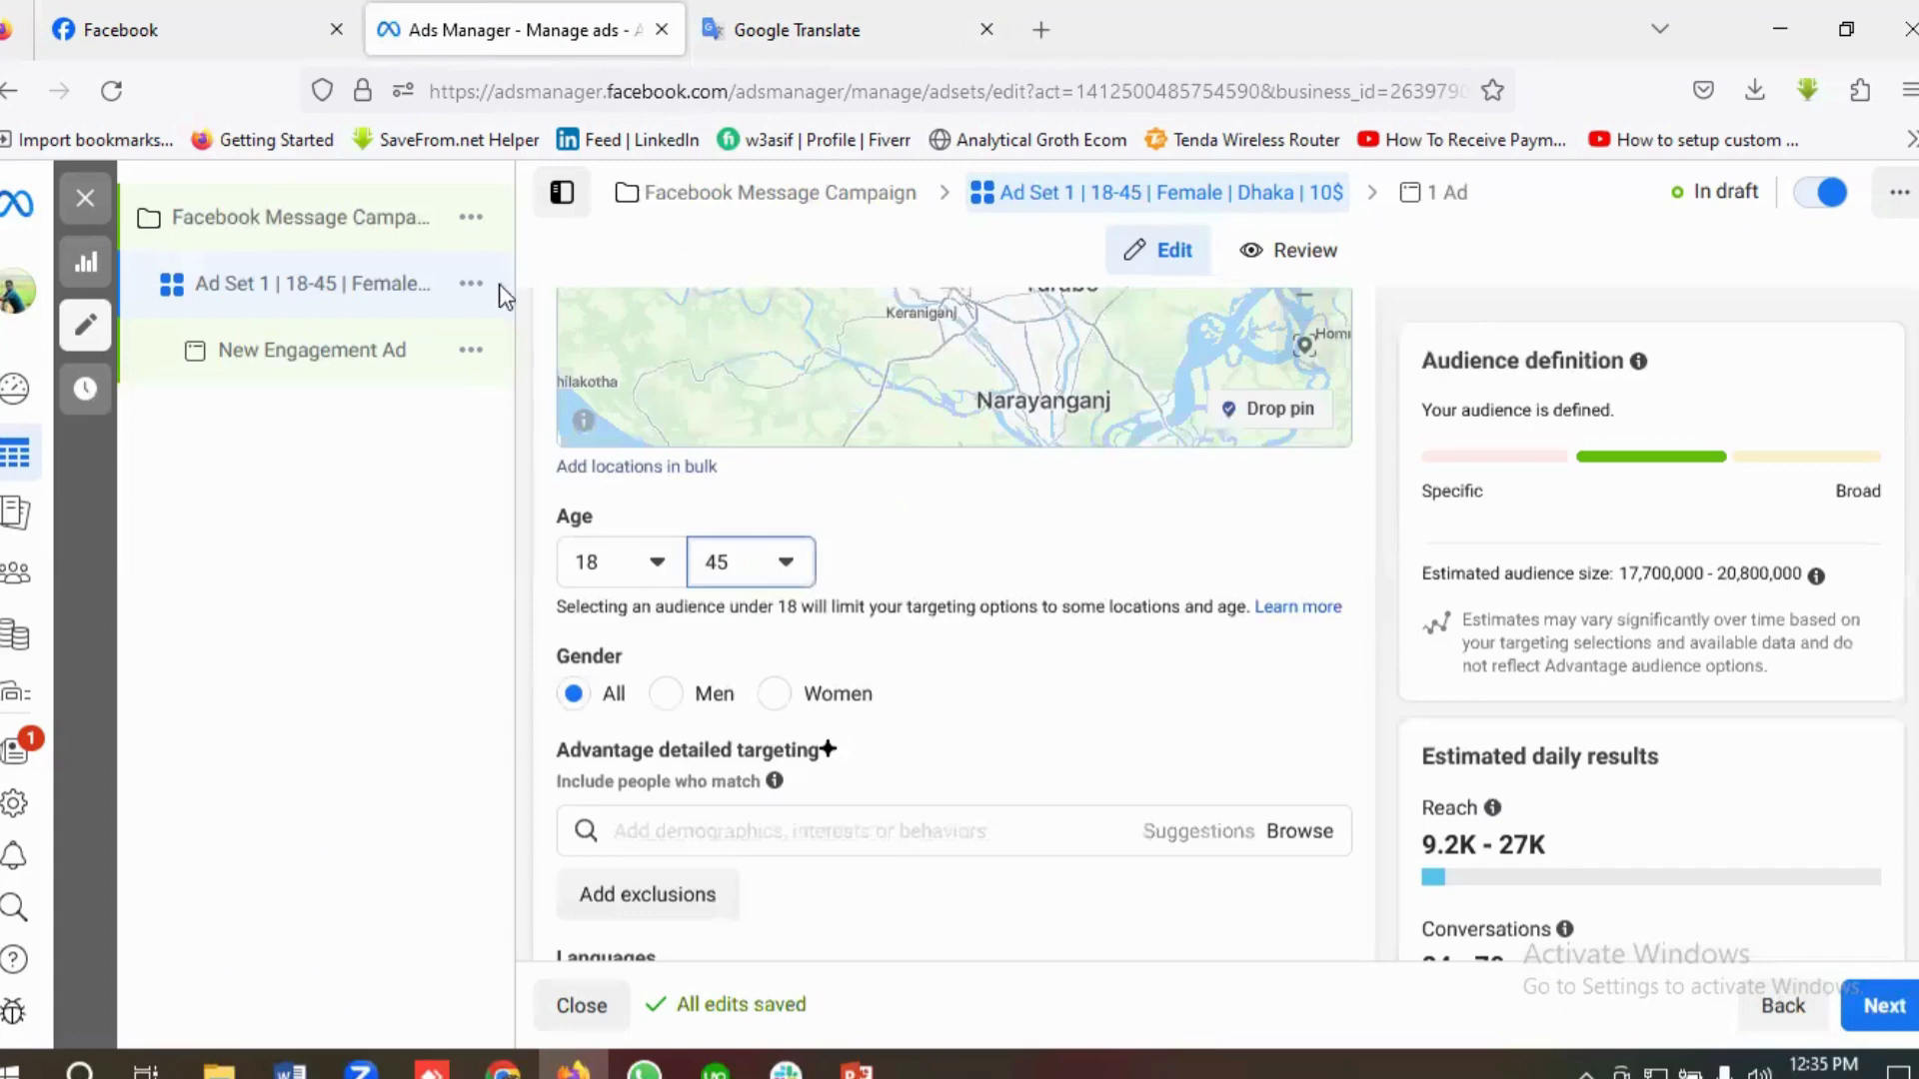
left_click(778, 698)
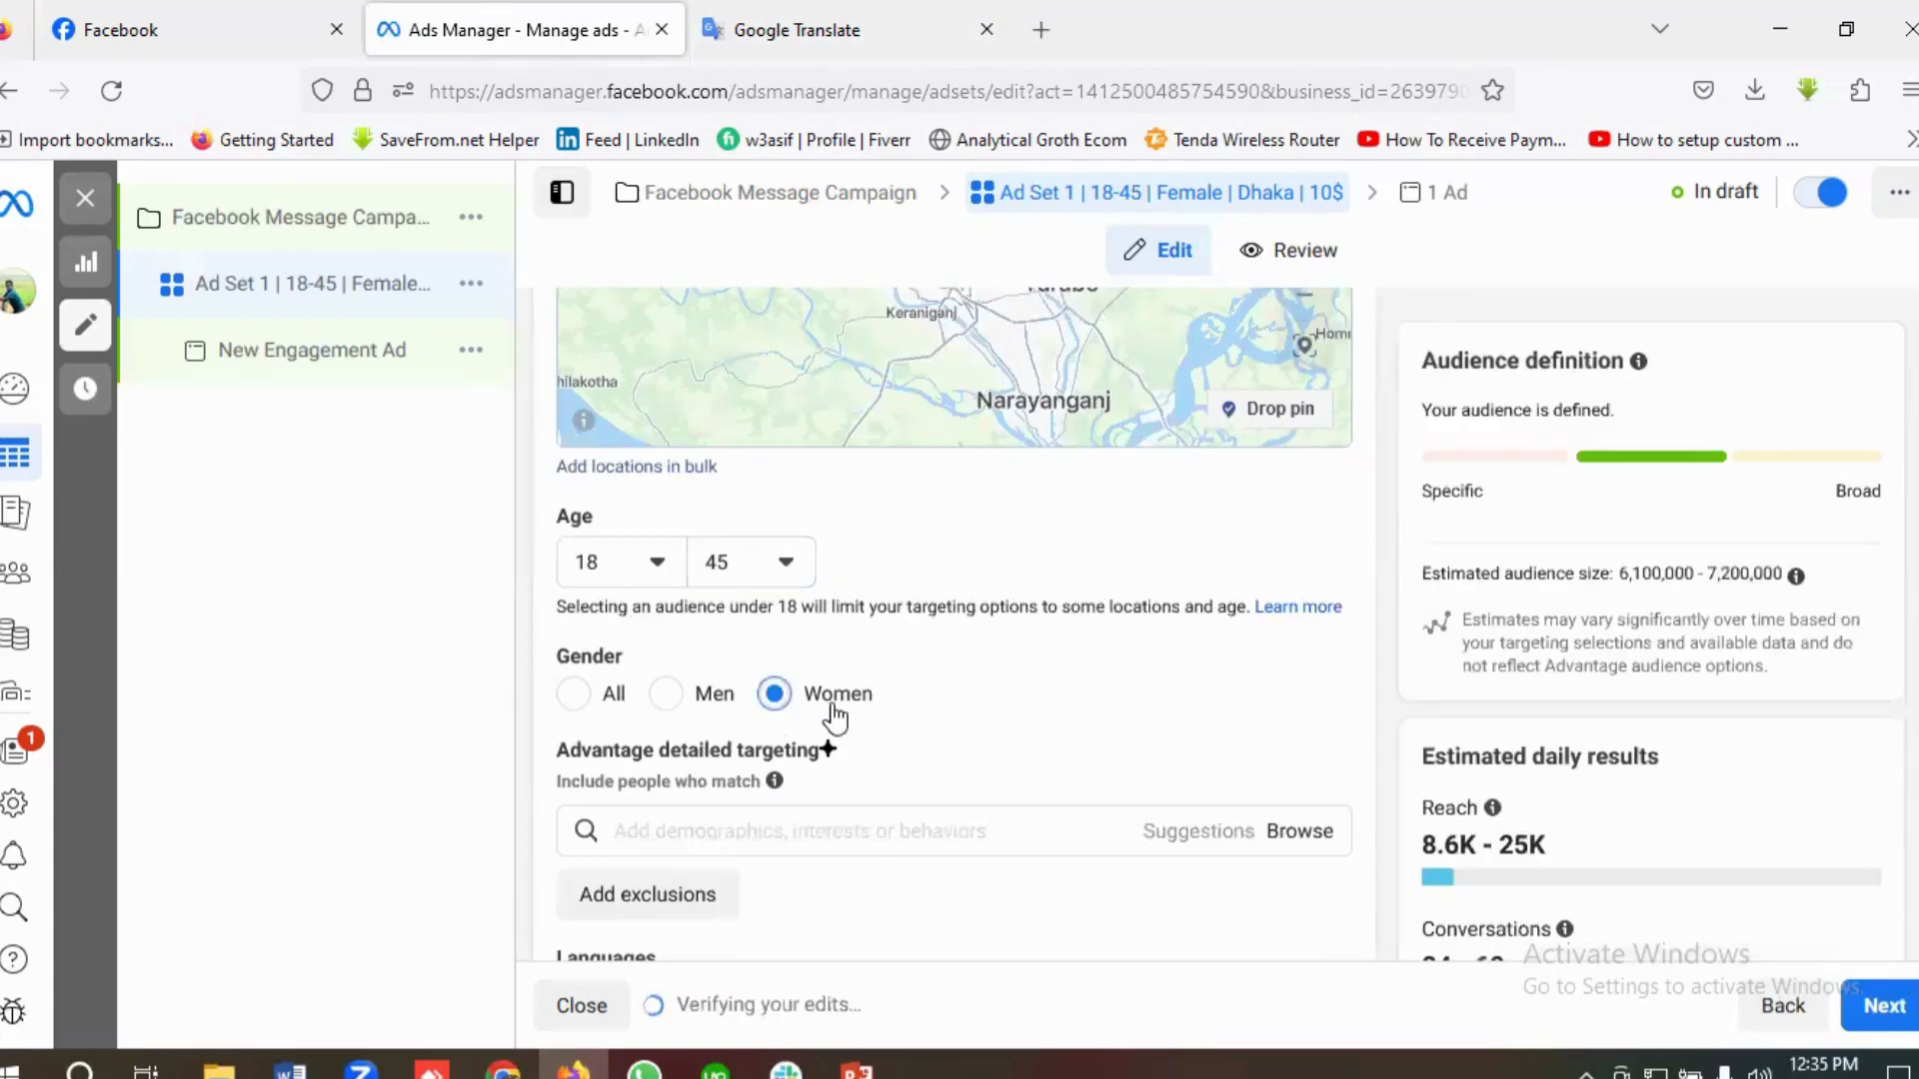
Step: Copy Indian Wedding Saree from the Google Translate brief and add the Indian Wedding Saree (apparel) interest to the ad set's detailed targeting
scroll(829, 717, "up", 1)
scroll(822, 740, "down", 2)
left_click(681, 711)
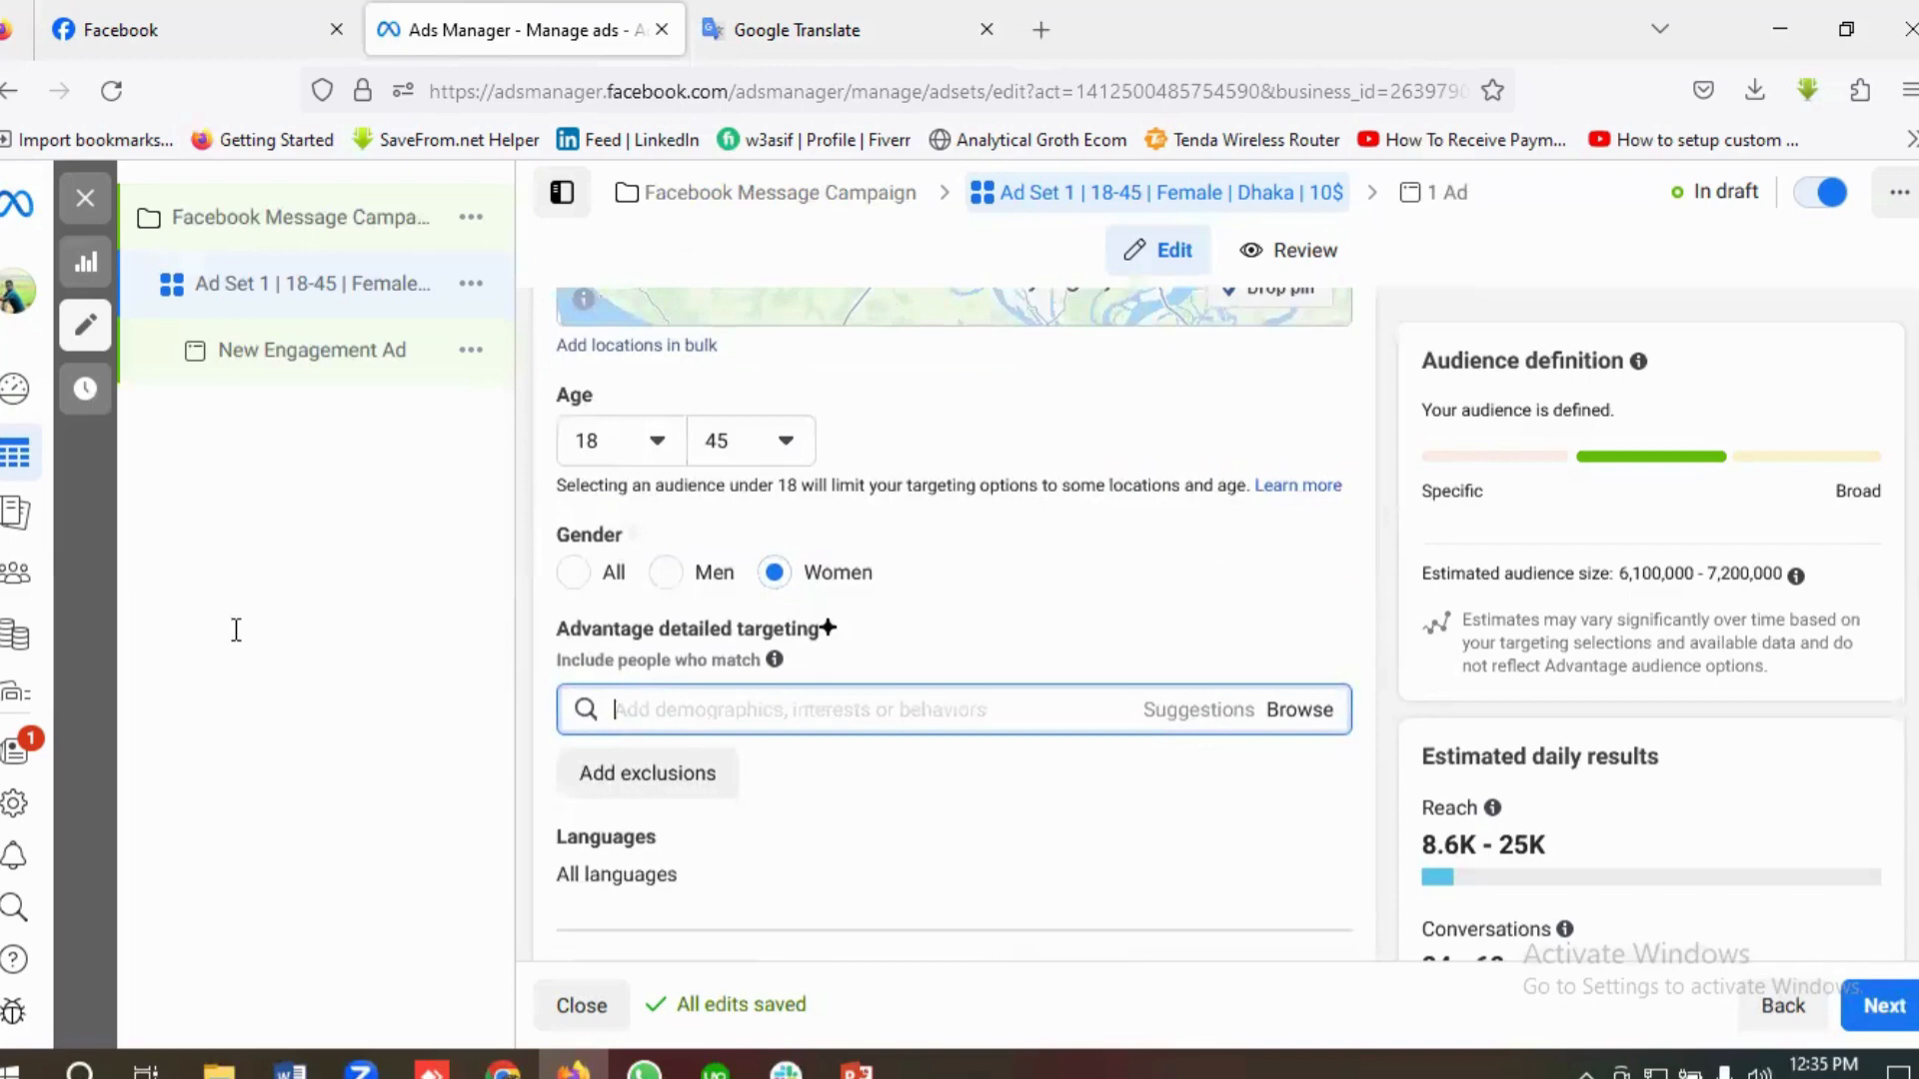
key("ctrl+Tab")
left_click_drag(351, 531, 91, 534)
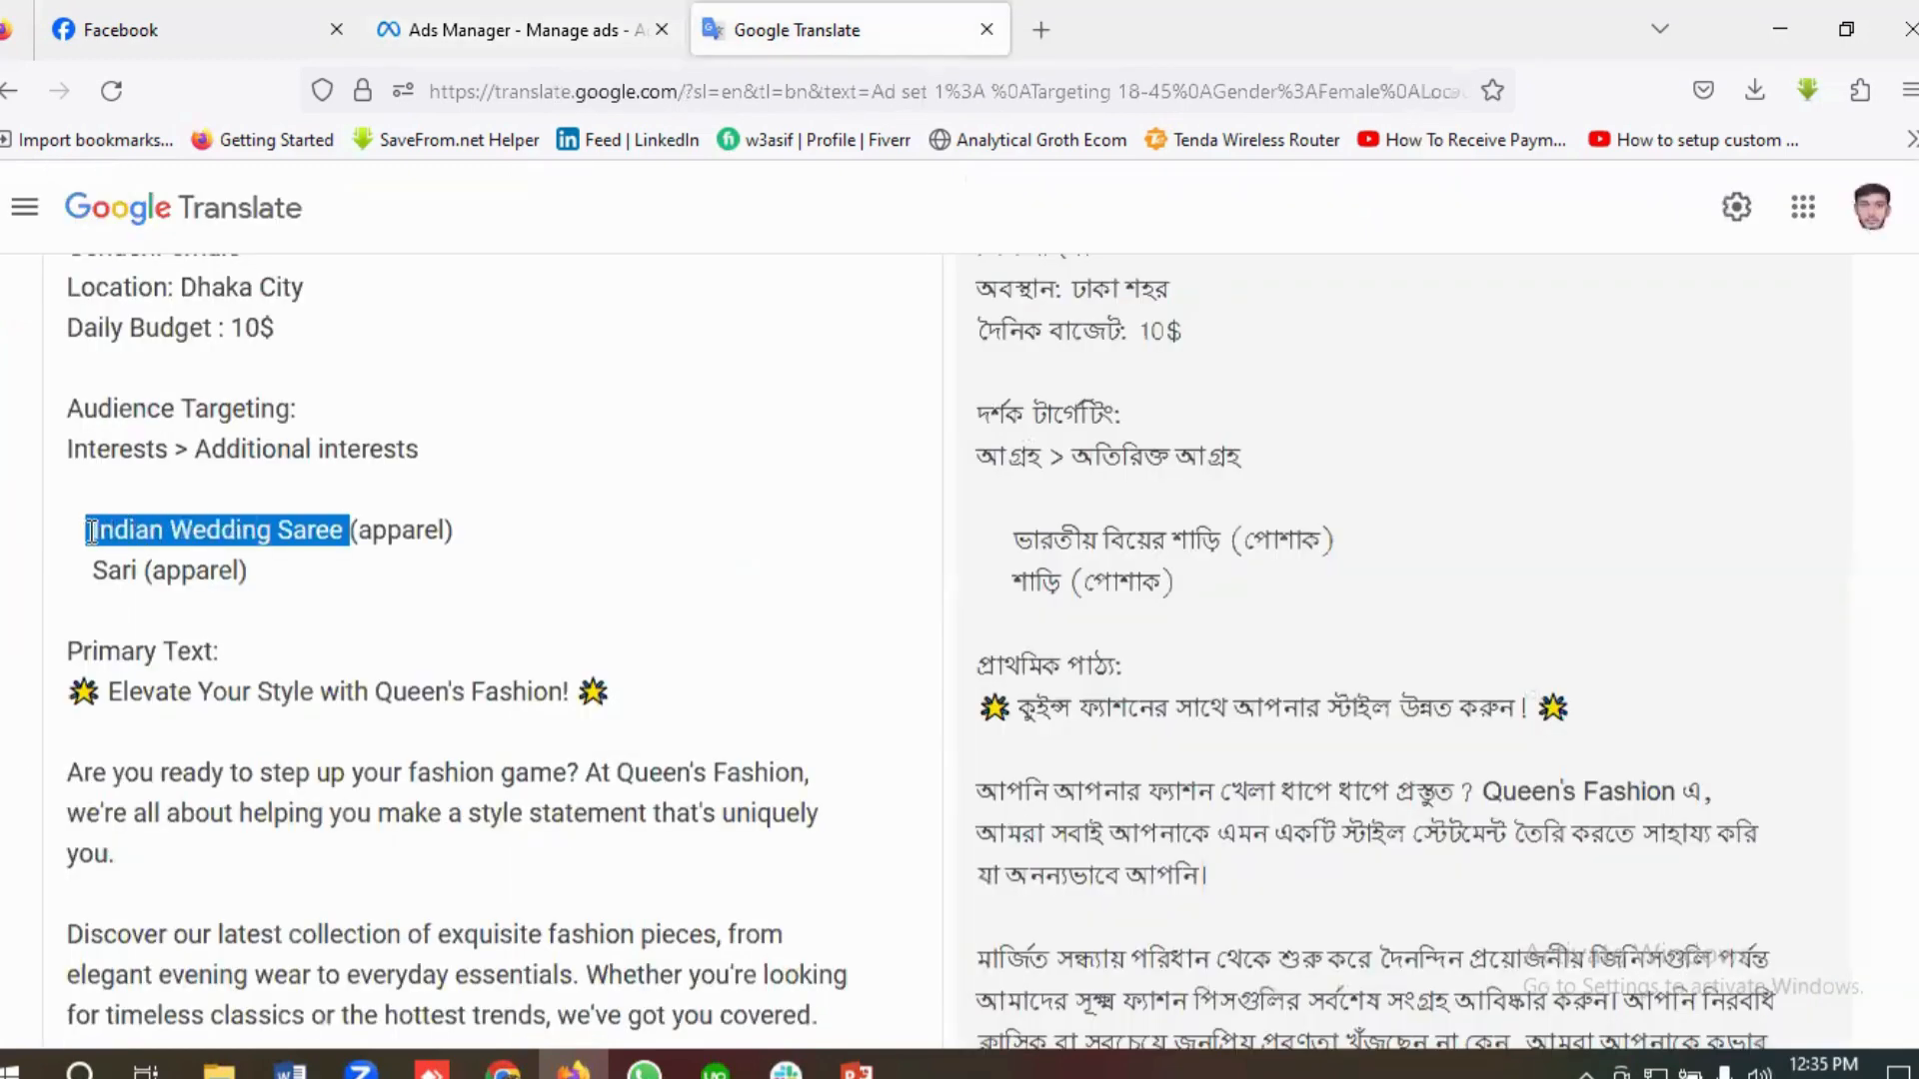
right_click(134, 531)
left_click(208, 702)
left_click(475, 50)
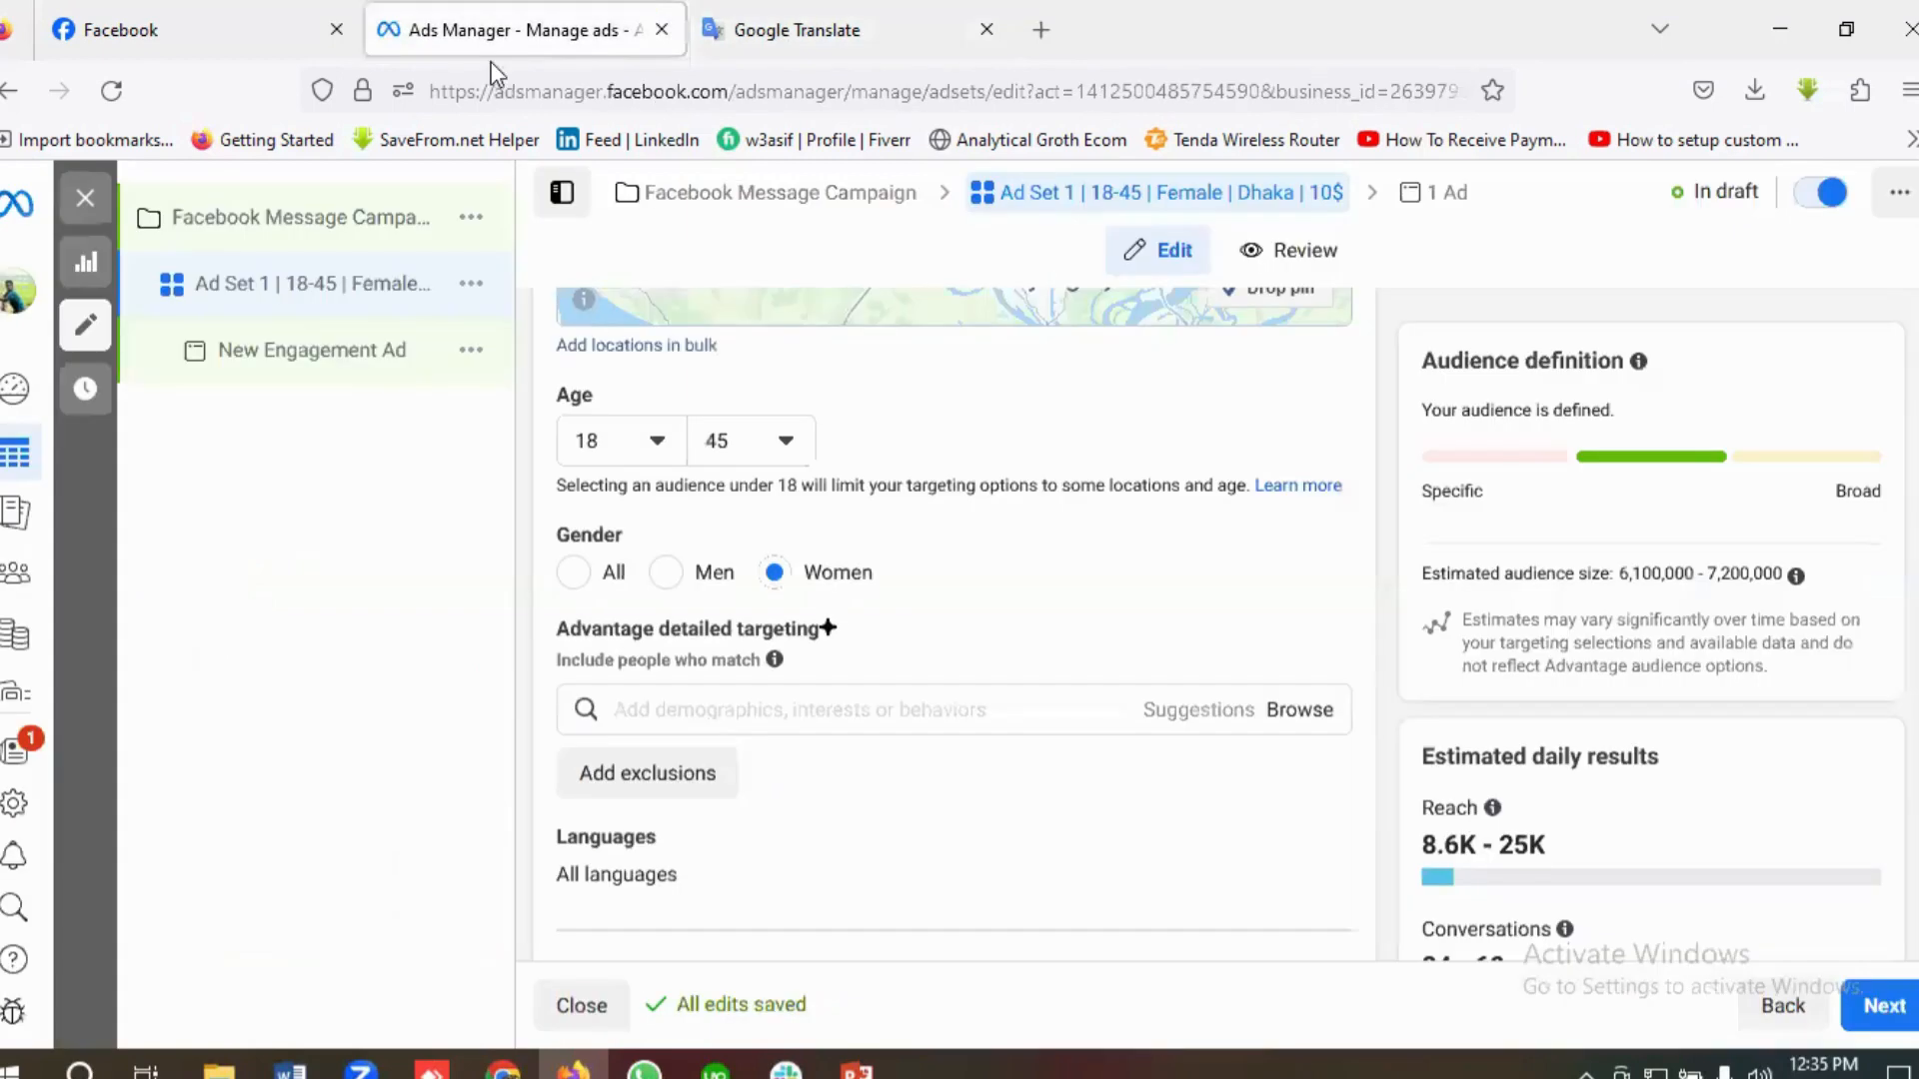
left_click(631, 703)
key("ctrl+v")
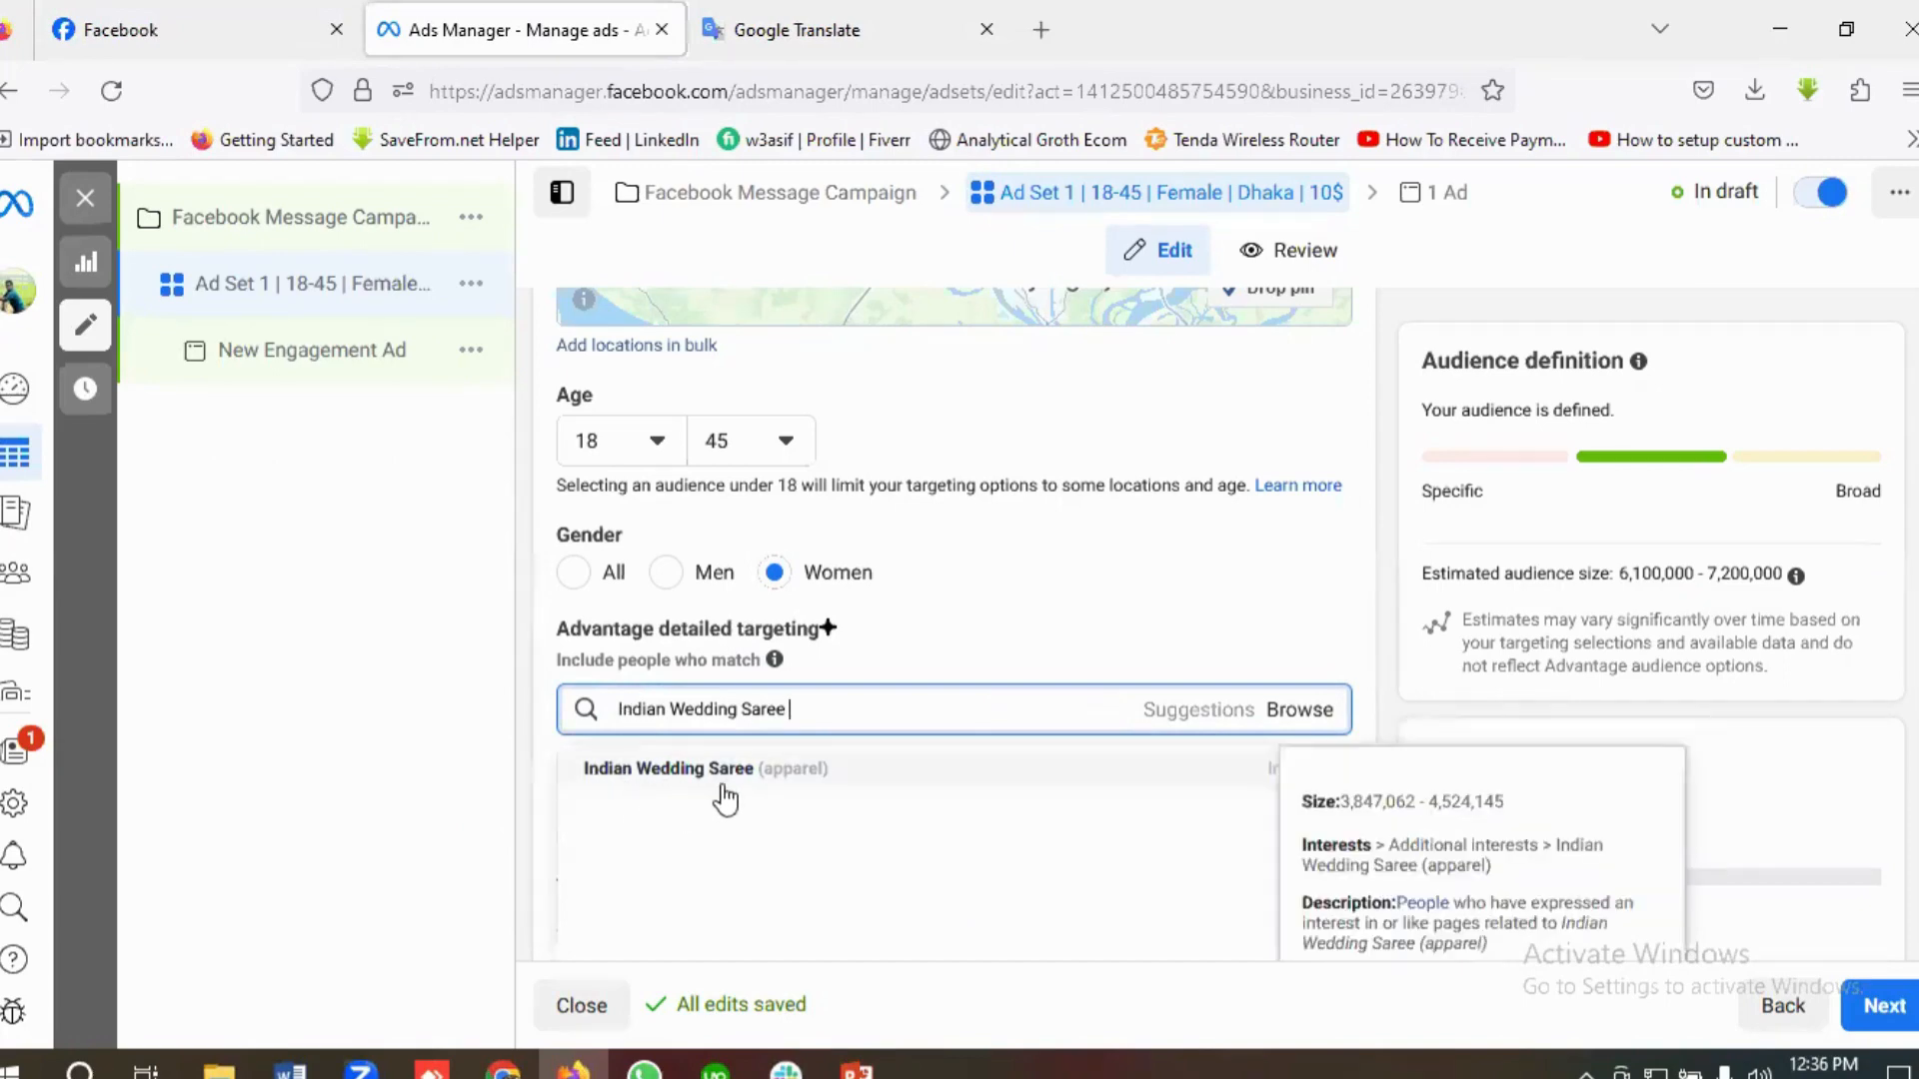
left_click(655, 772)
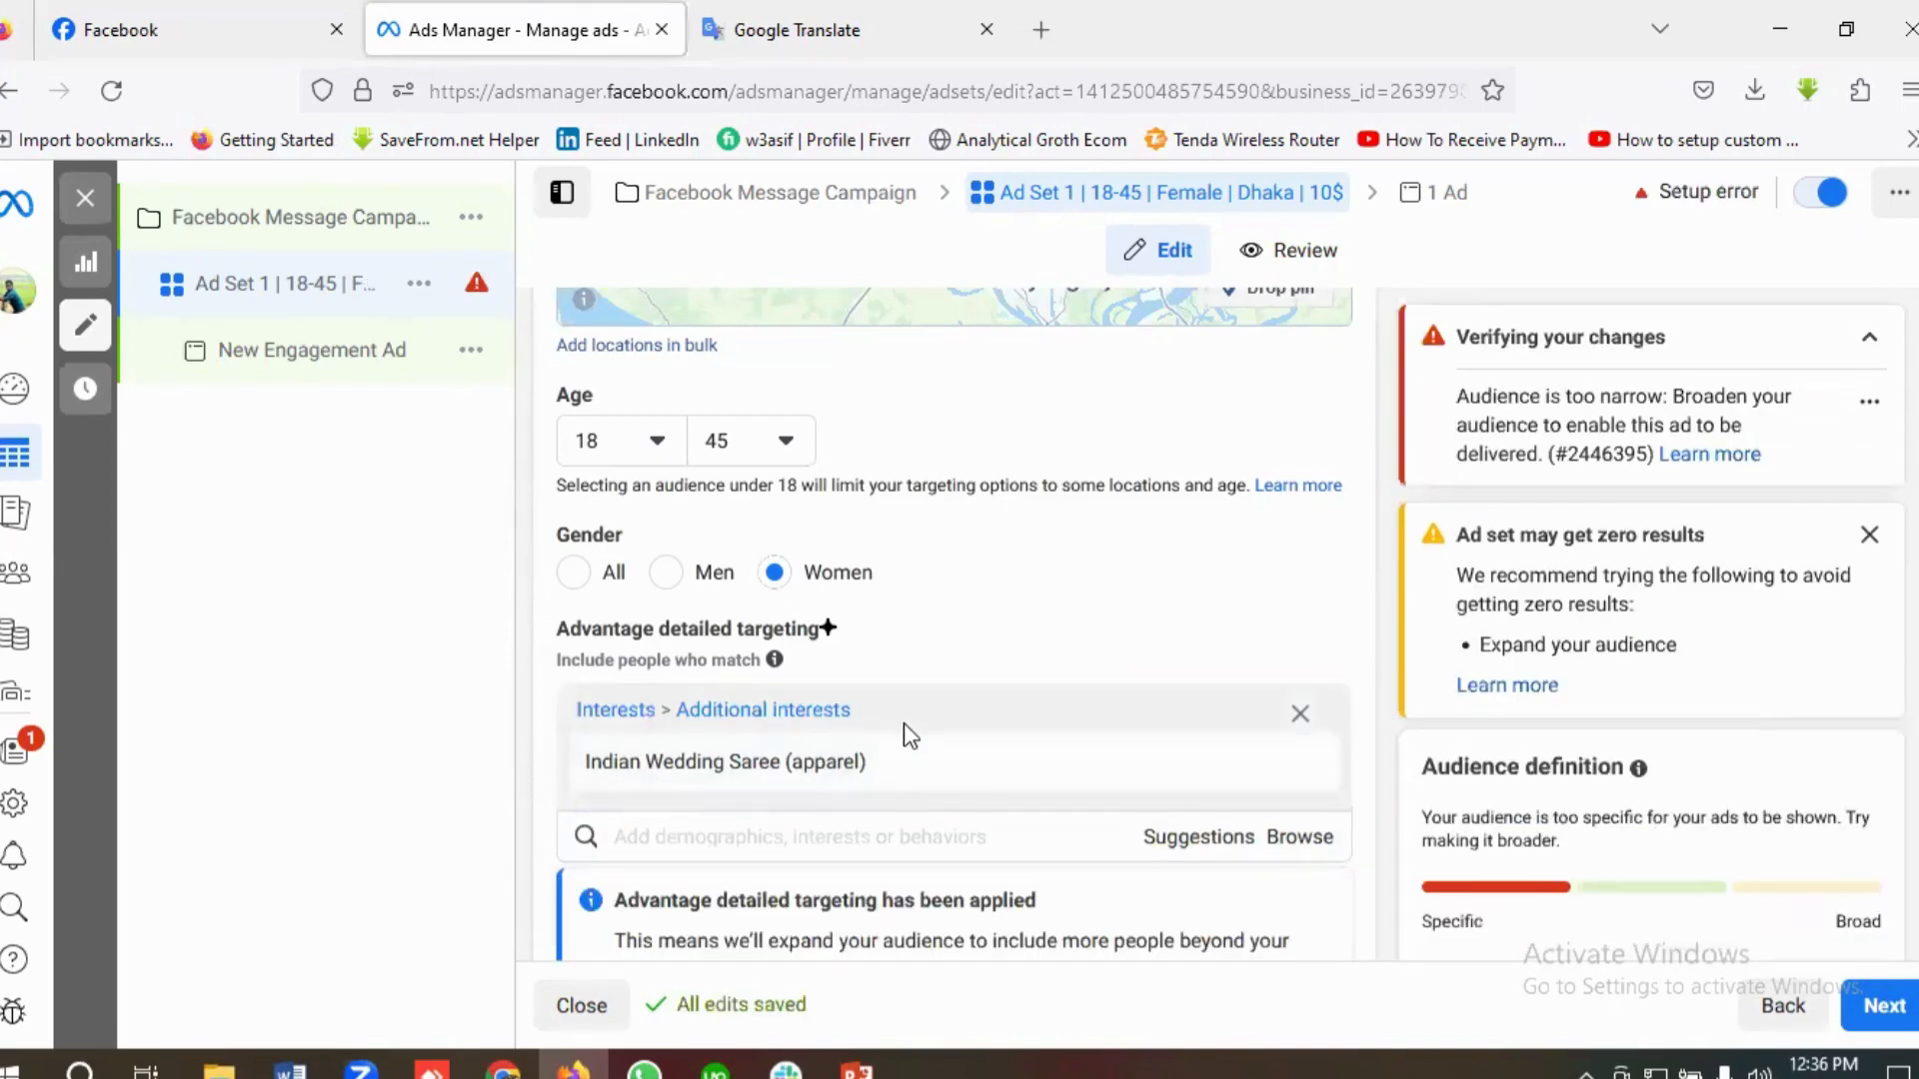
Step: Copy Sari from the Google Translate brief and add the Sari (apparel) interest to the ad set's detailed targeting in Ads Manager
scroll(540, 690, "down", 1)
mouse_move(864, 664)
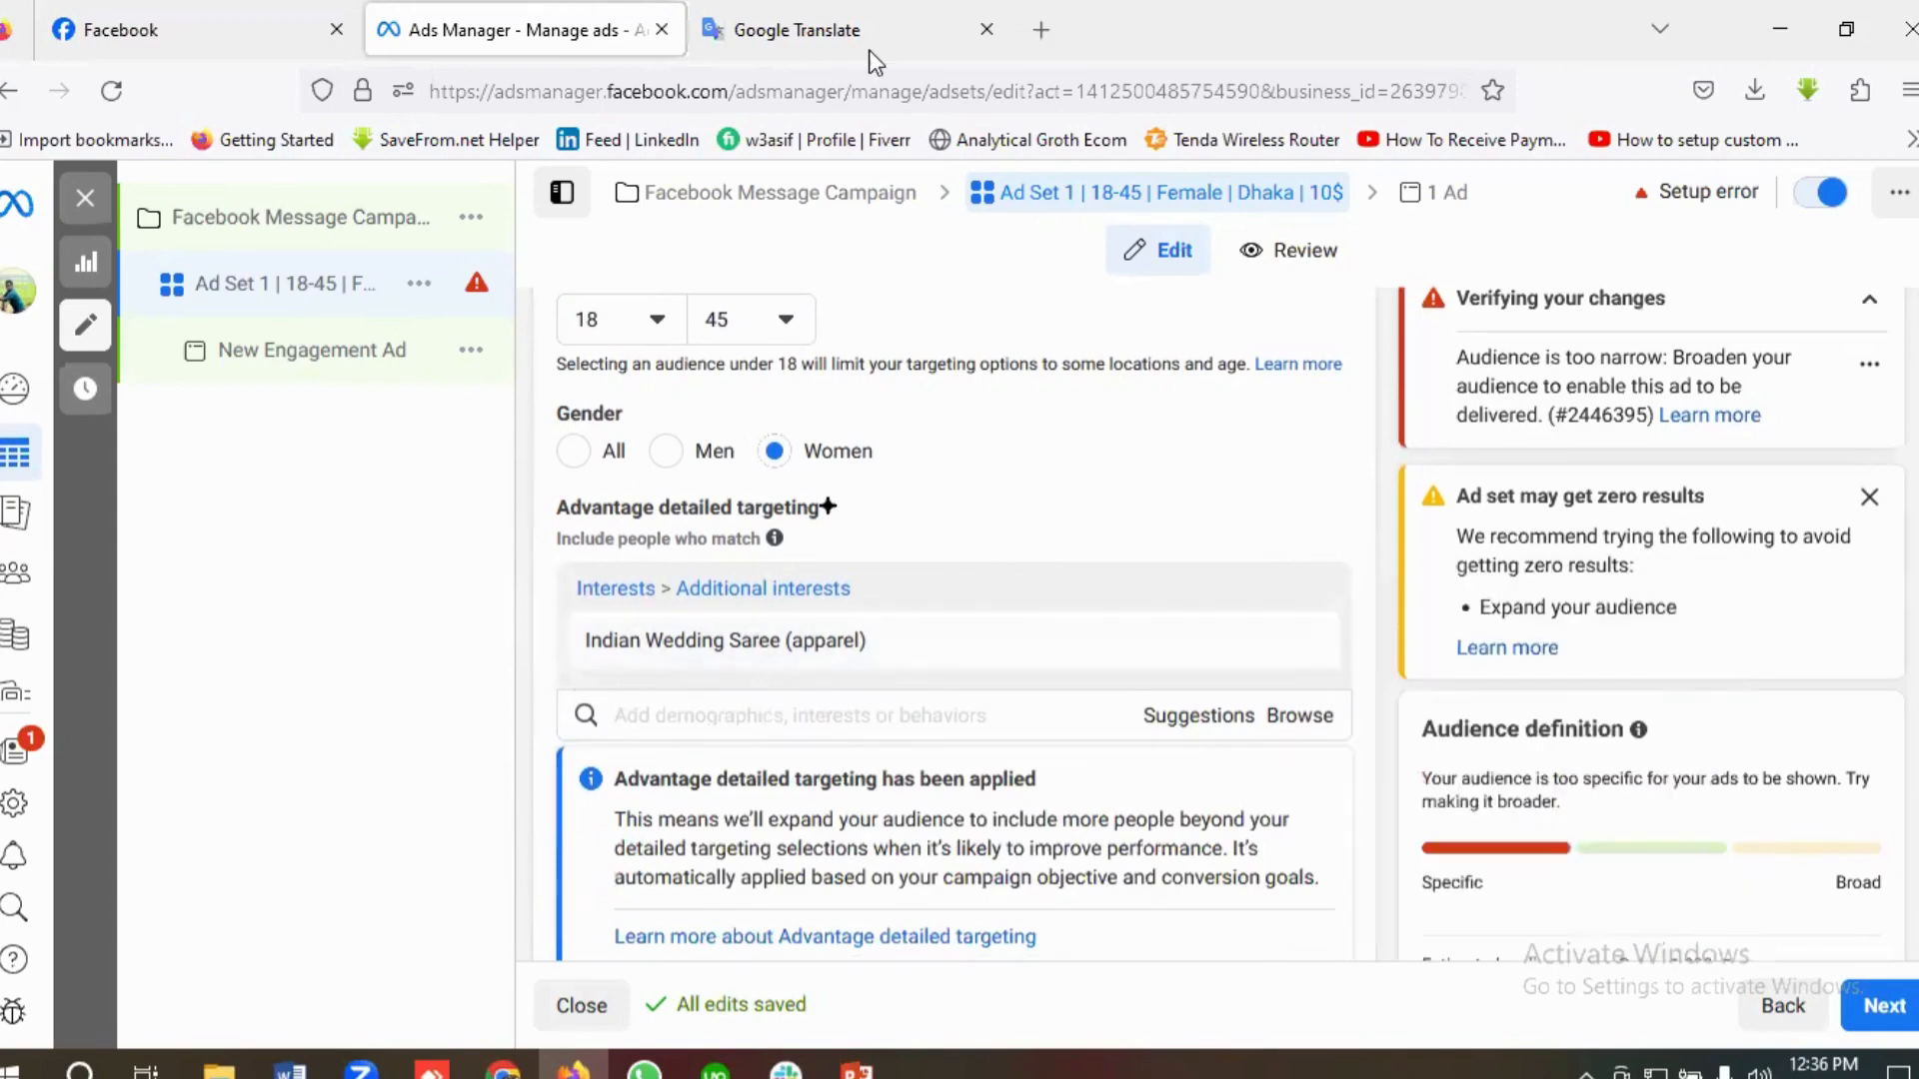
double_click(112, 570)
right_click(110, 570)
left_click(189, 197)
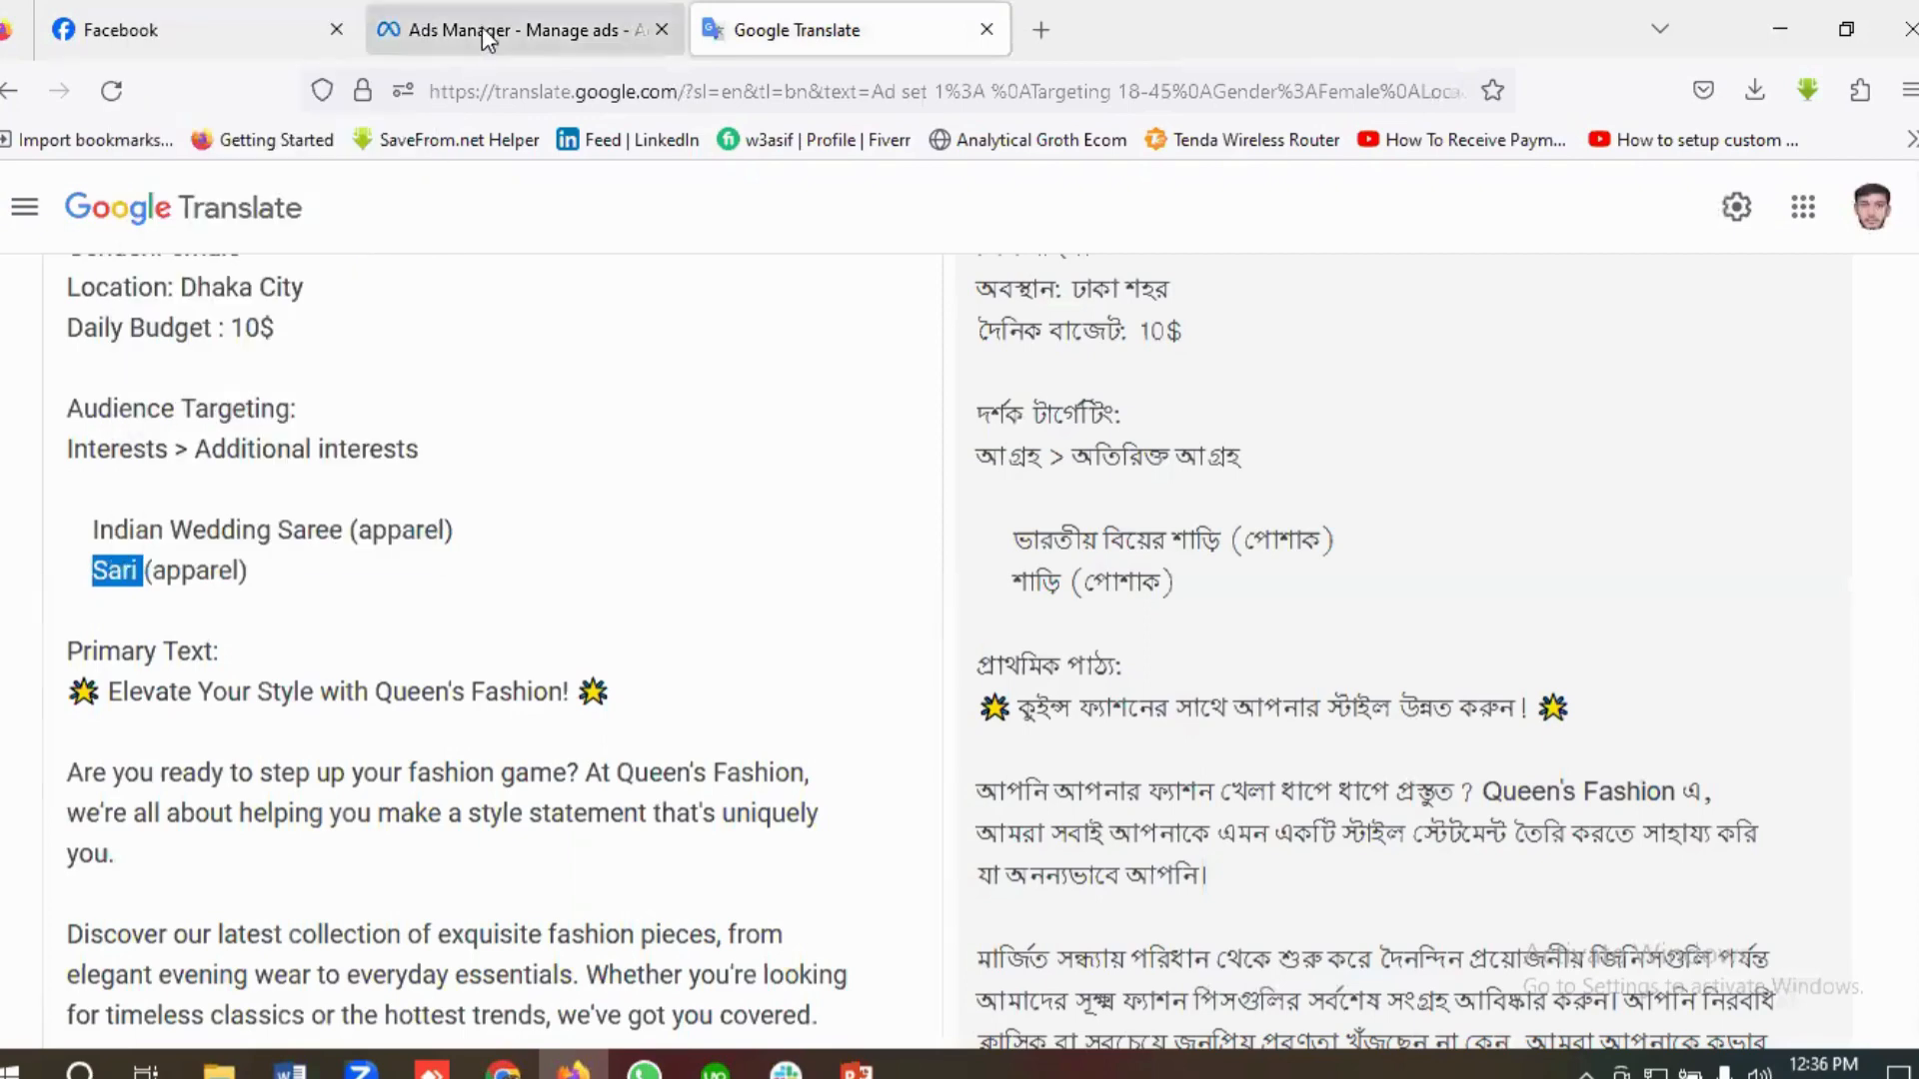
left_click(484, 38)
left_click(646, 713)
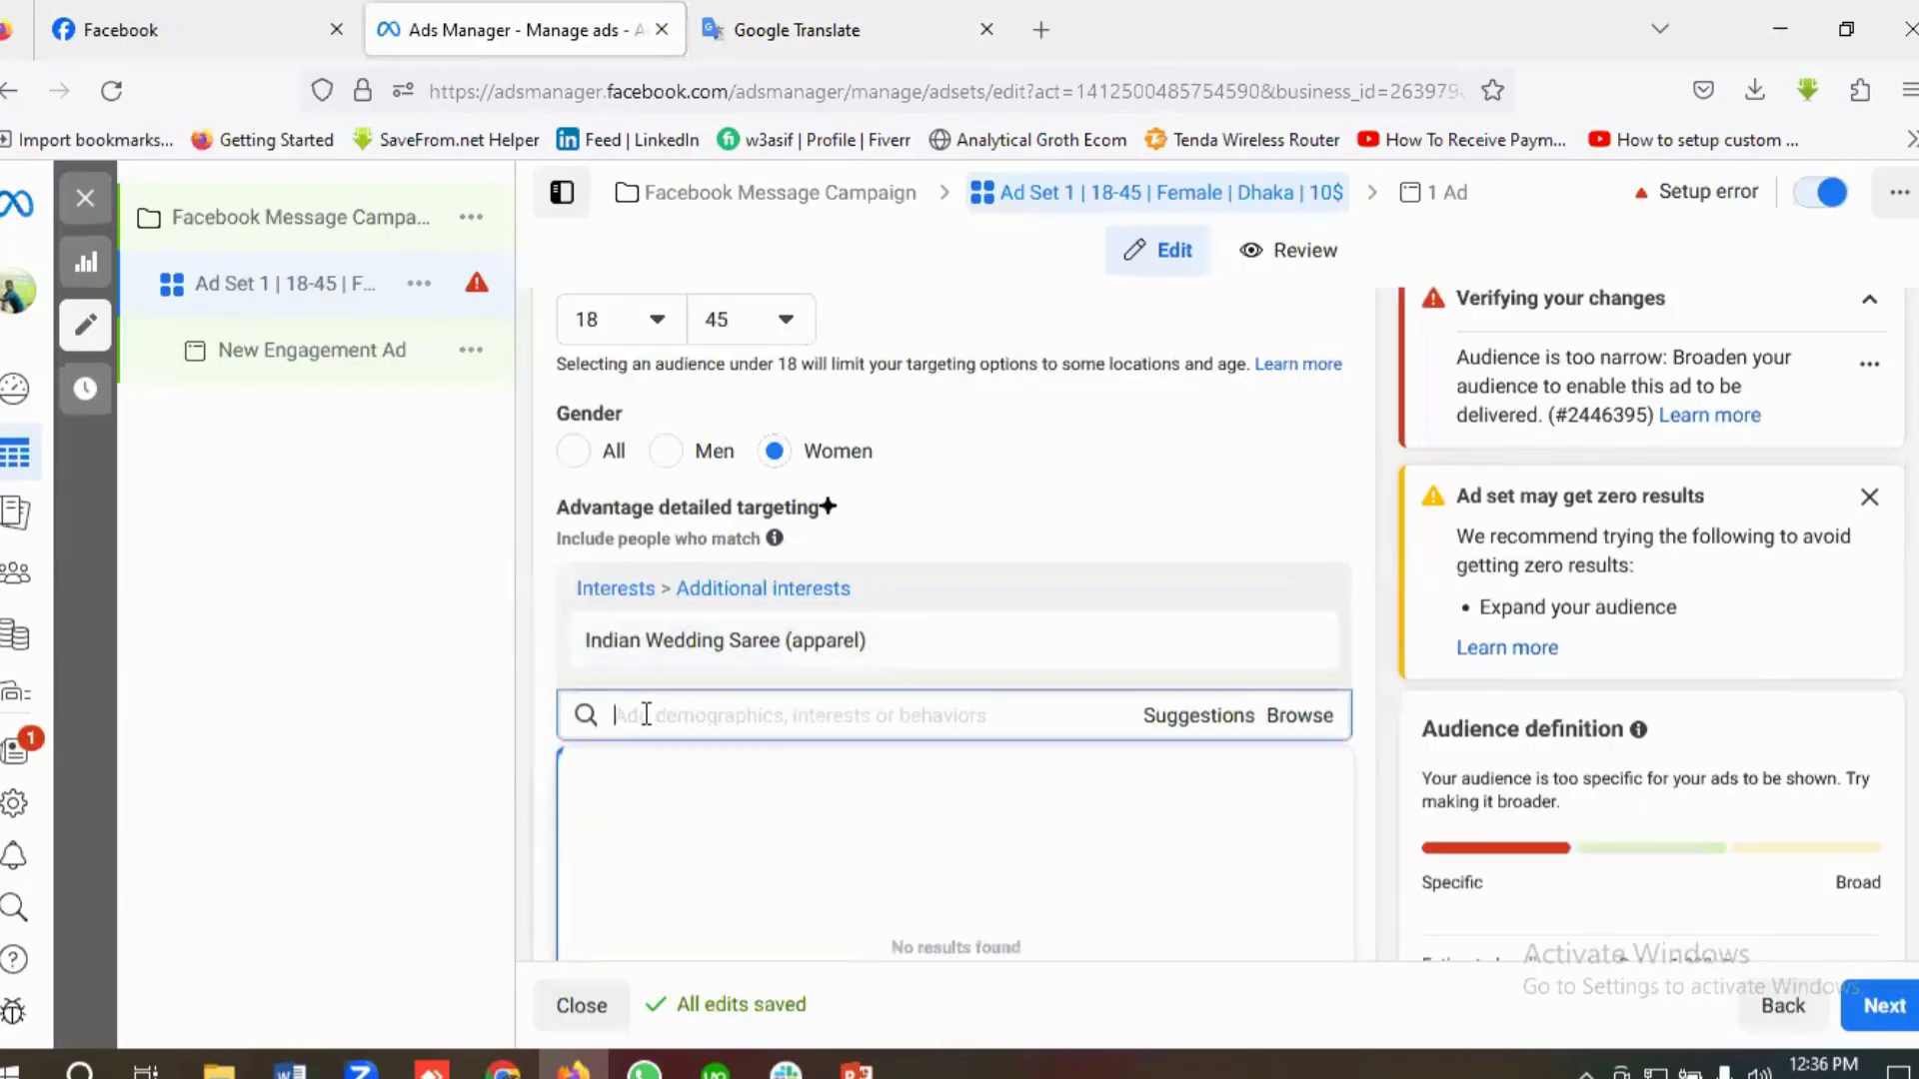
key("ctrl+v")
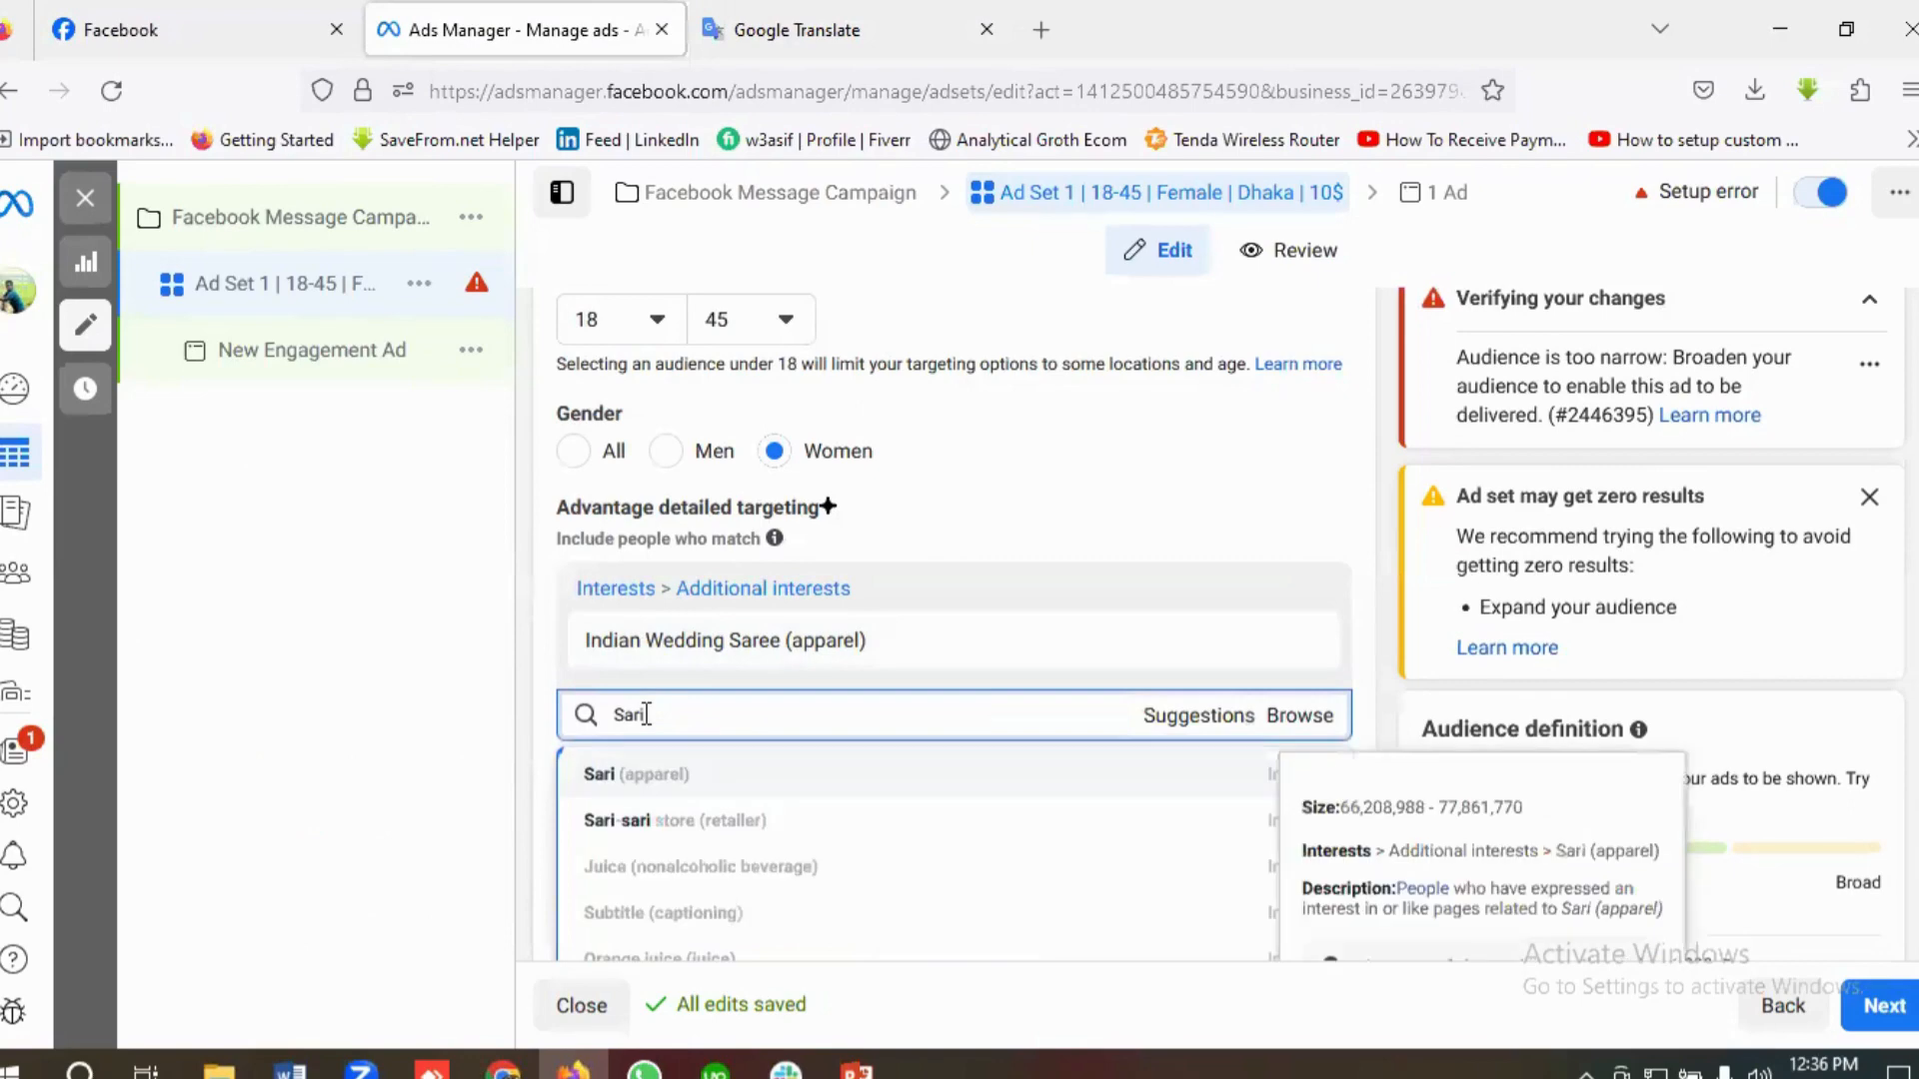
left_click(603, 778)
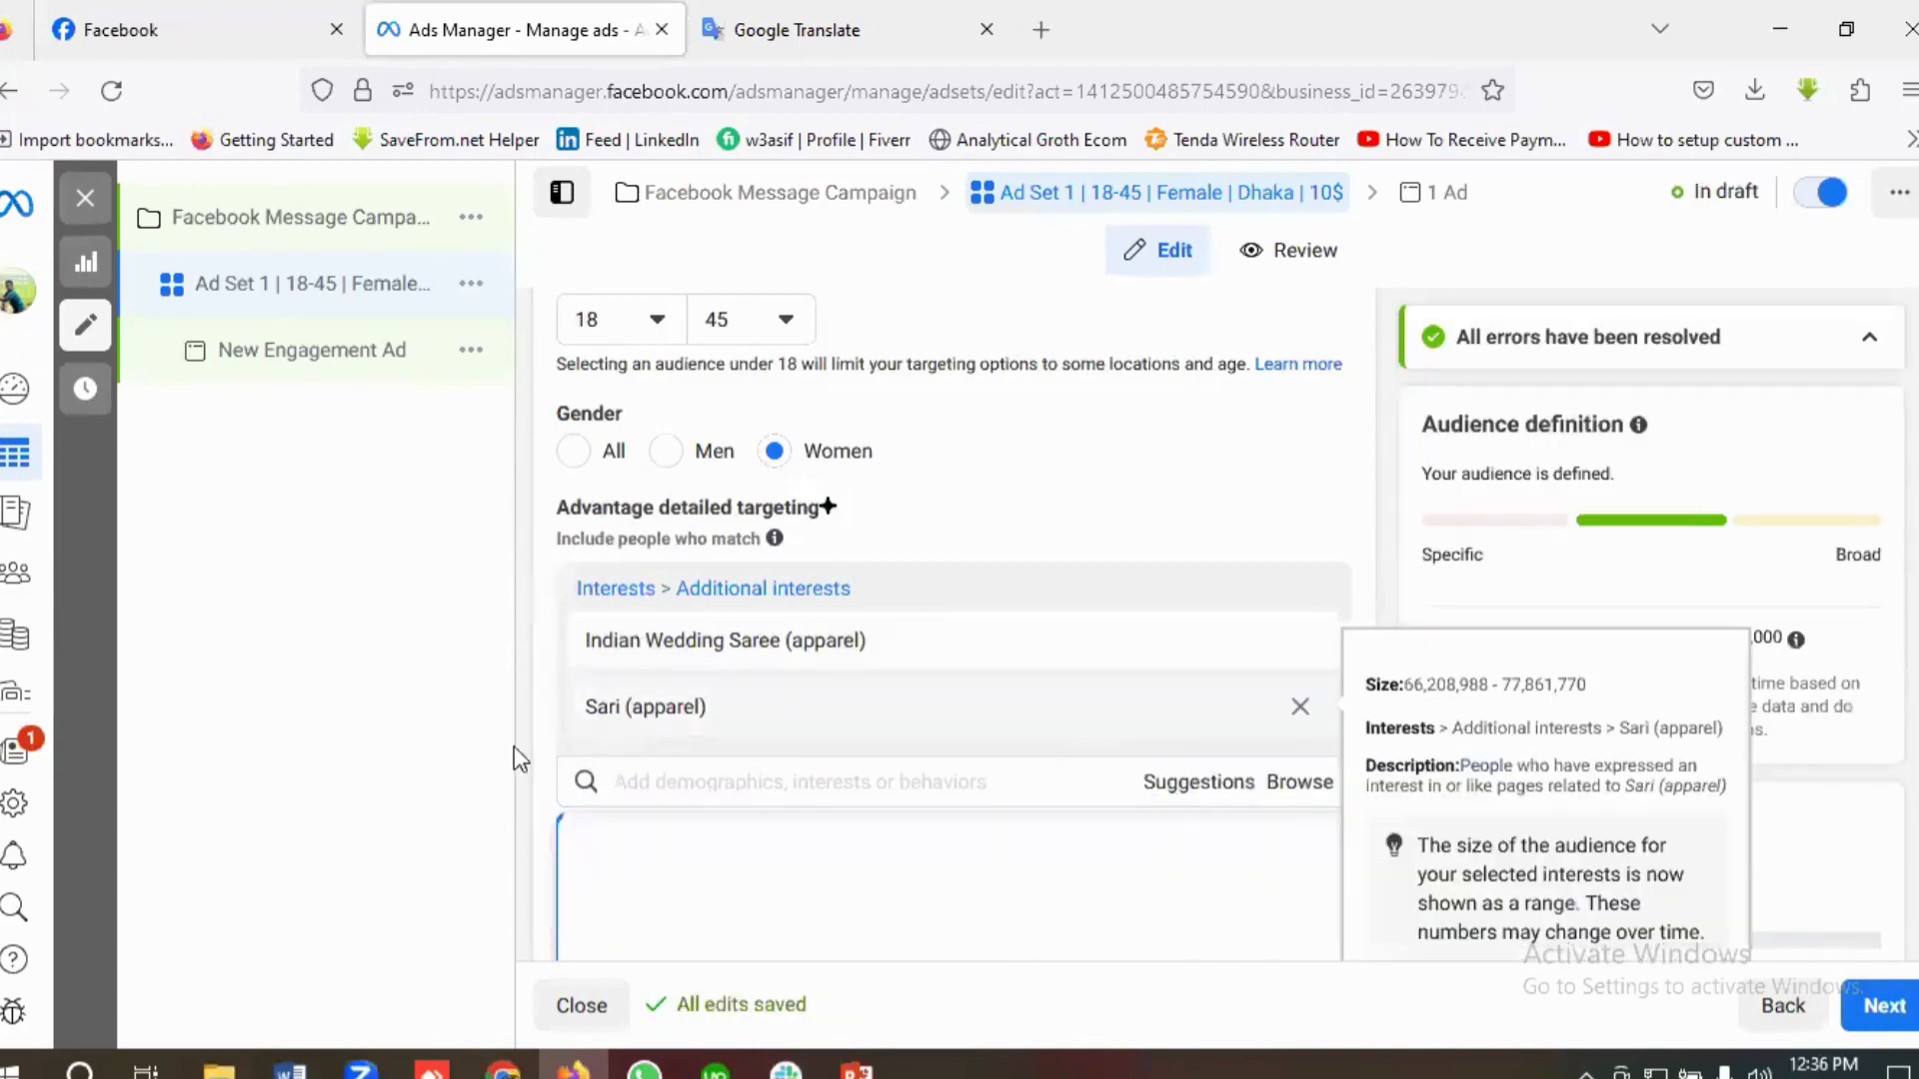
mouse_move(609, 734)
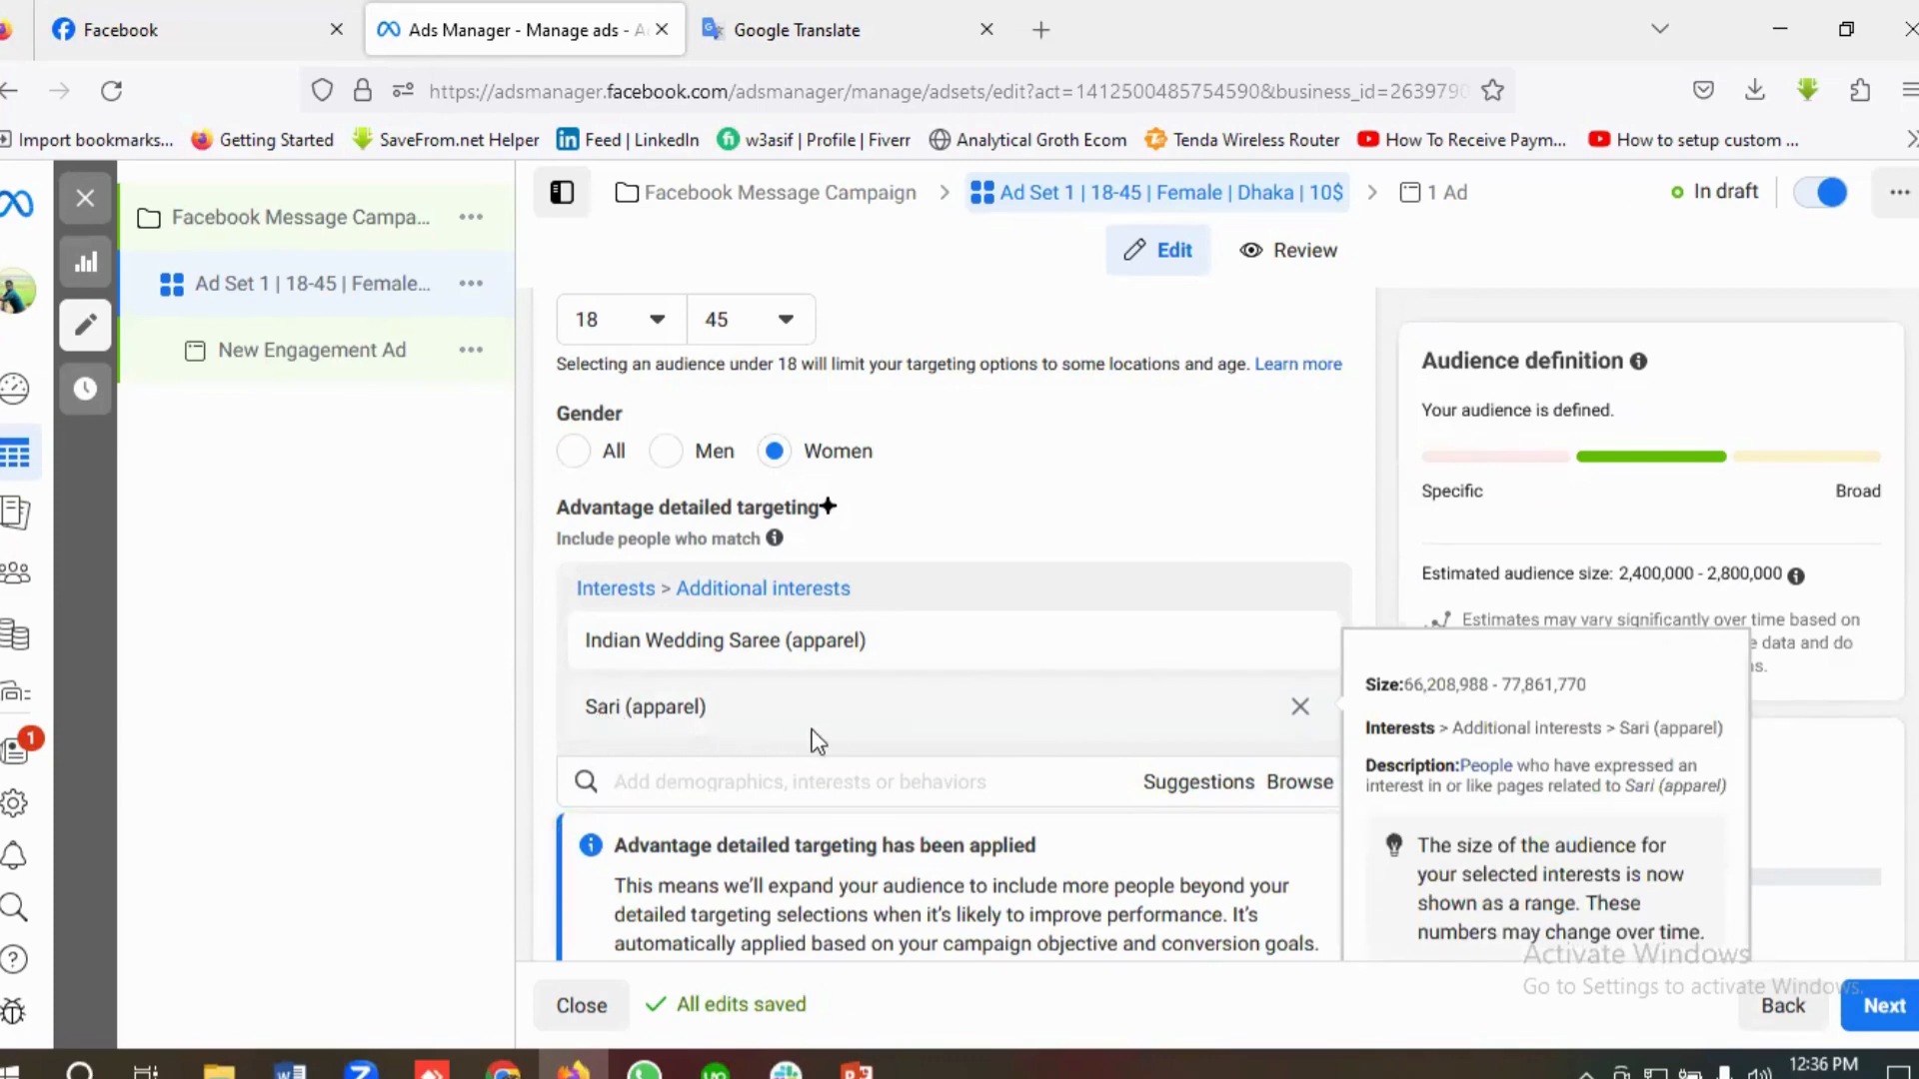
Step: Switch the ad set to manual placements and exclude the Instagram and Audience network platforms
scroll(811, 735, "down", 1)
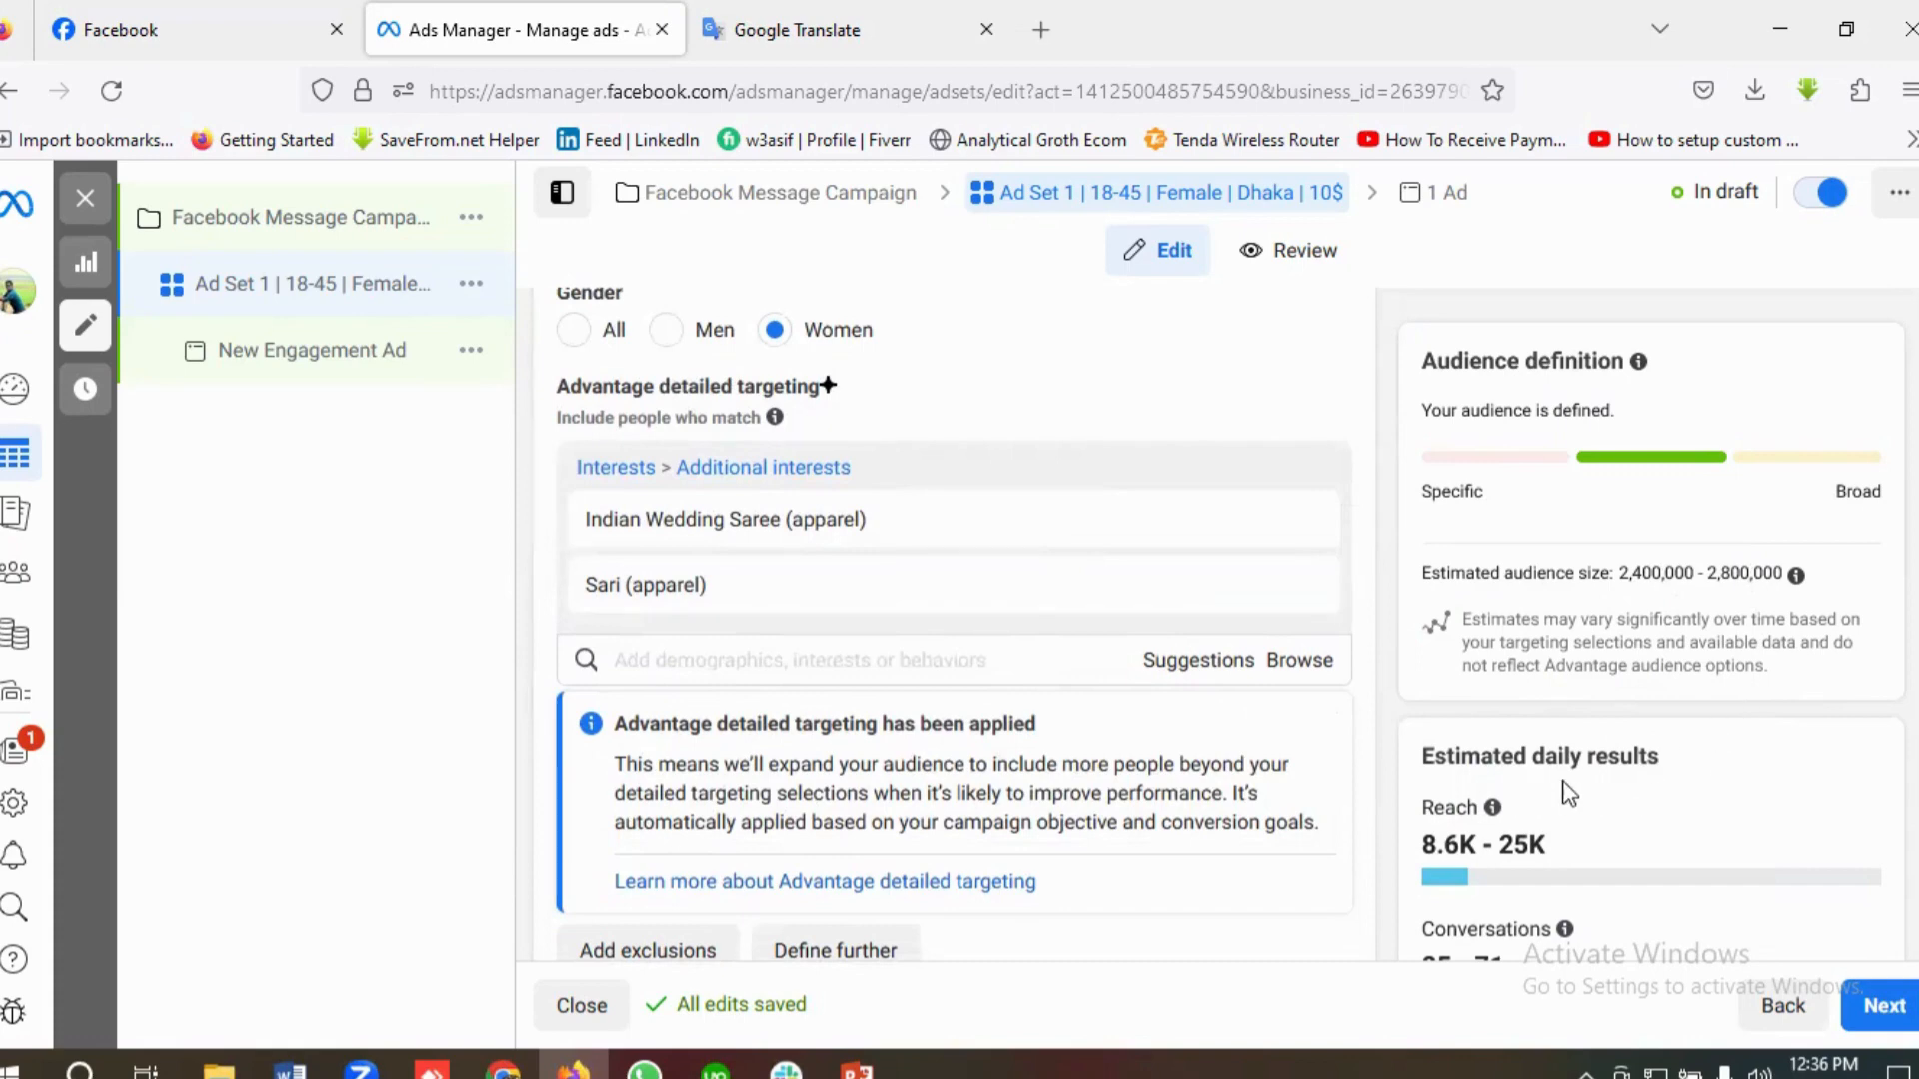
scroll(1644, 795, "down", 5)
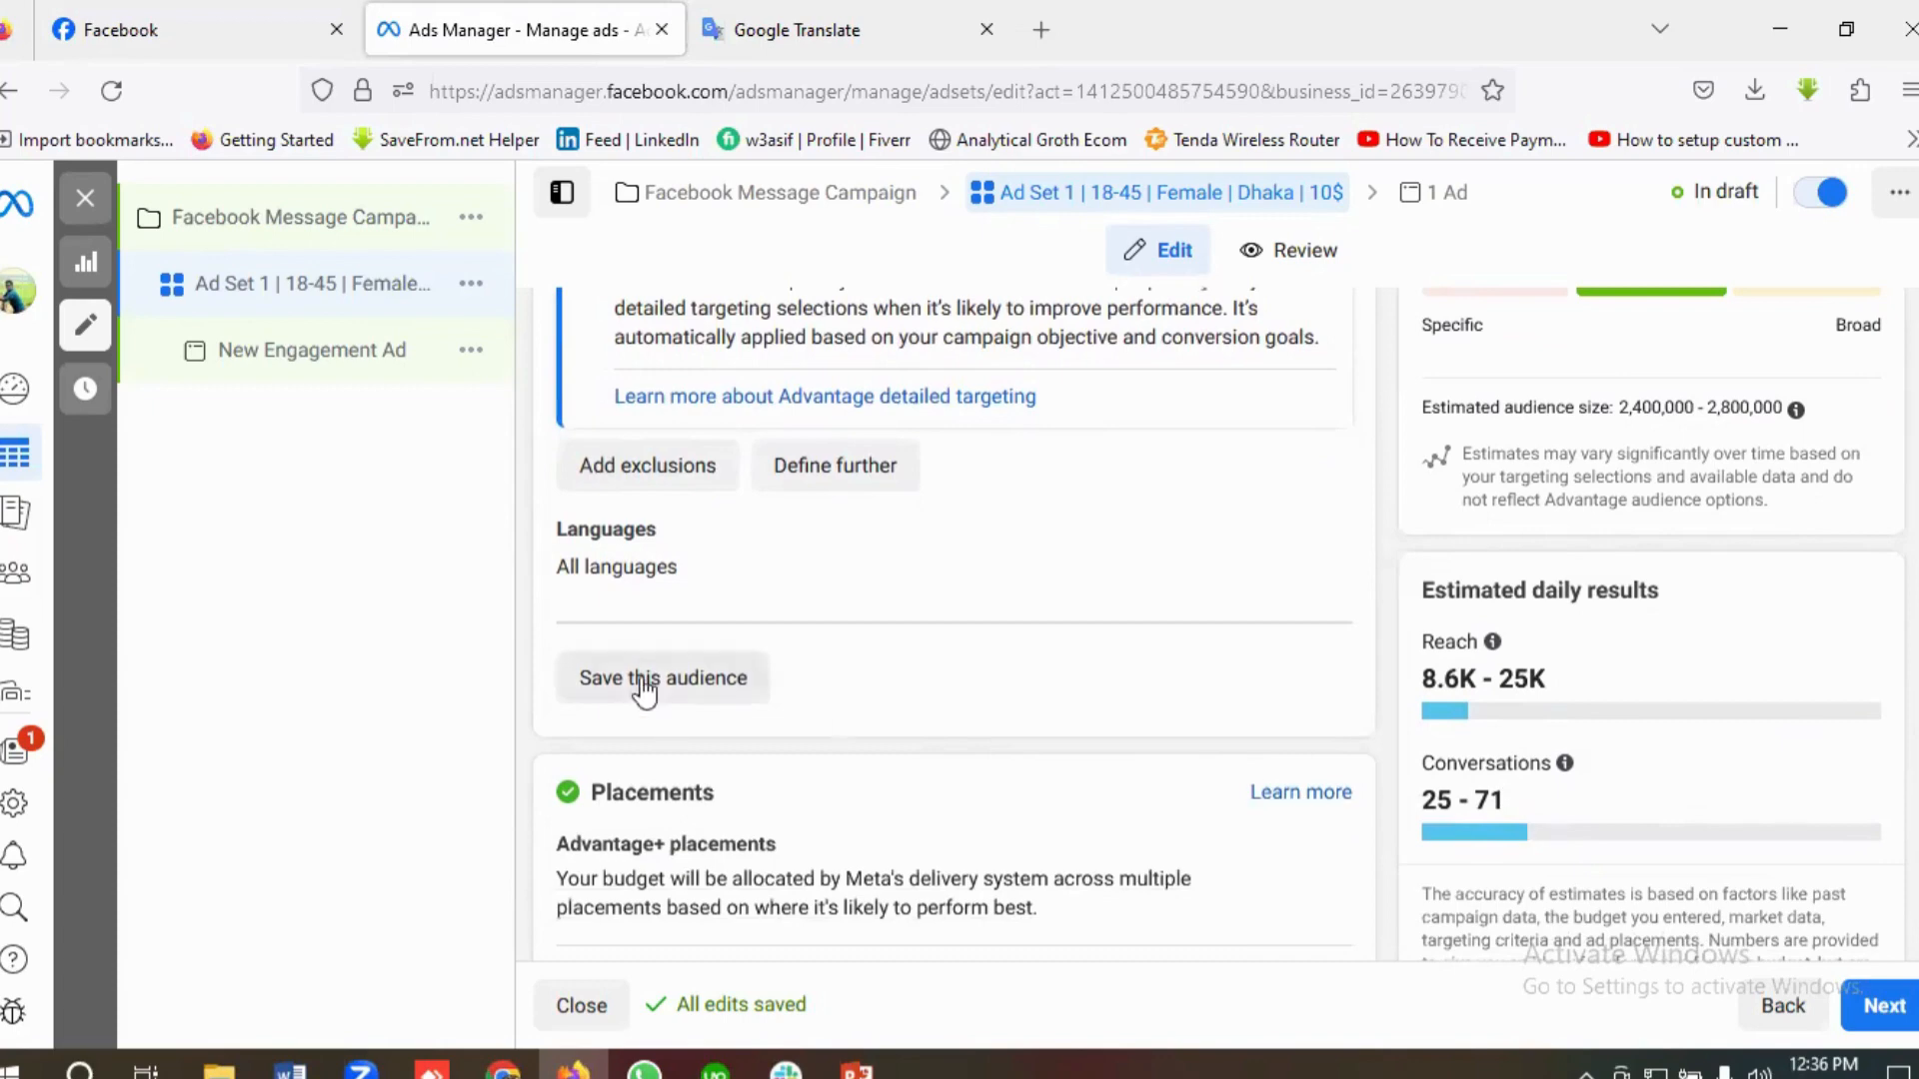
scroll(815, 727, "down", 1)
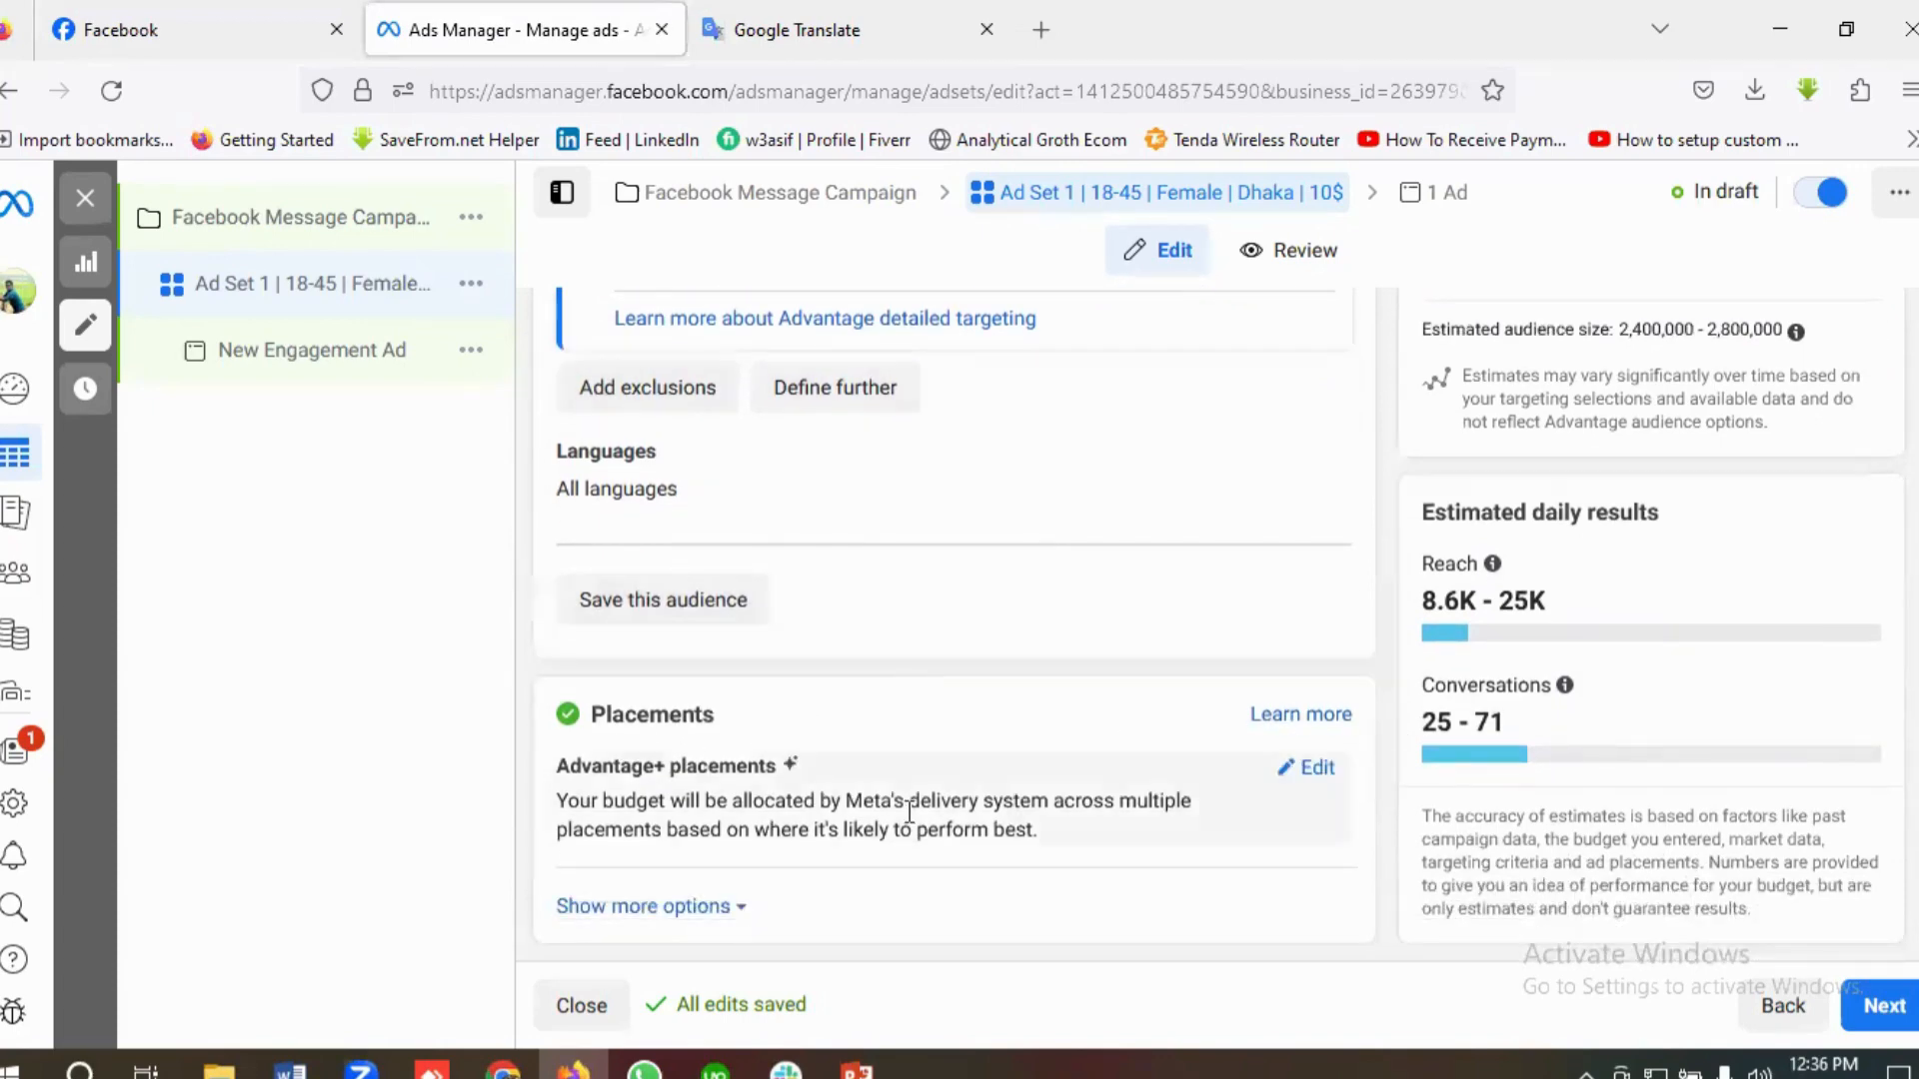
left_click(1317, 768)
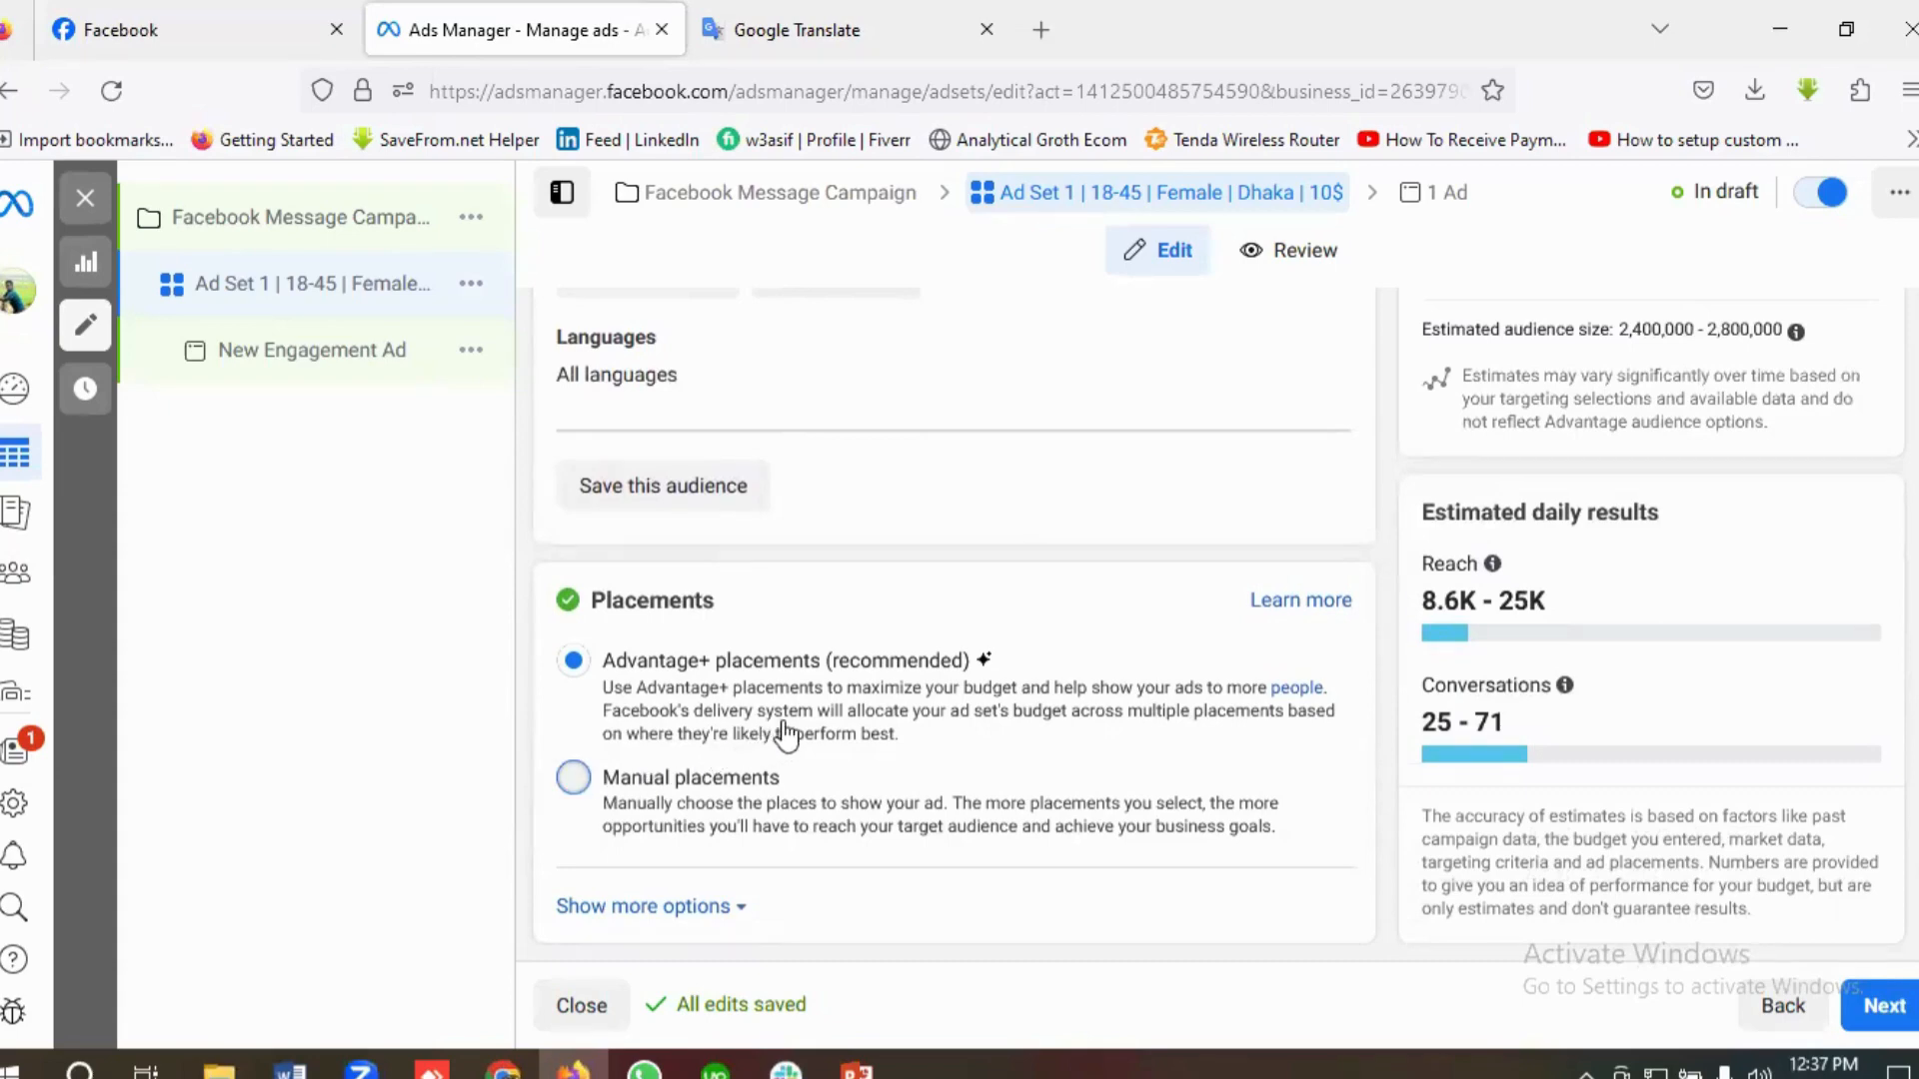
left_click(786, 790)
scroll(787, 730, "down", 5)
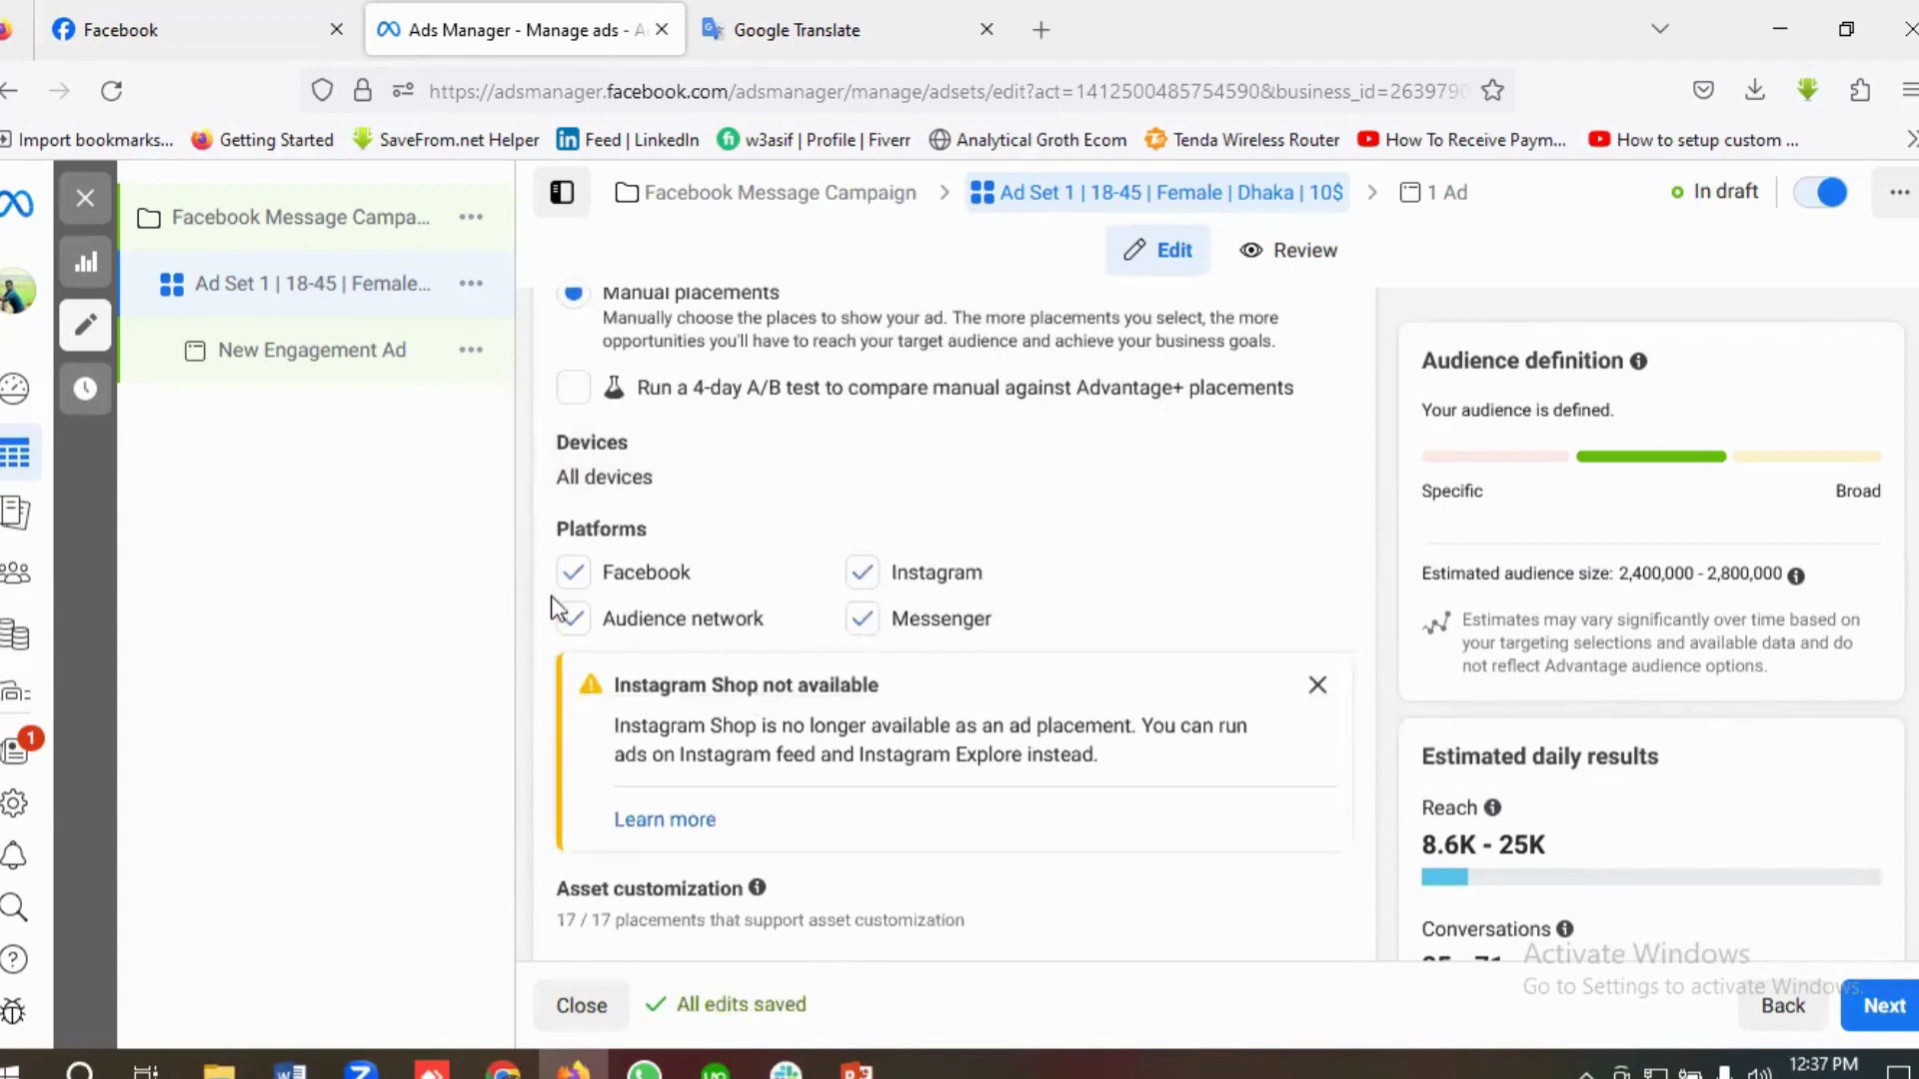
left_click(863, 574)
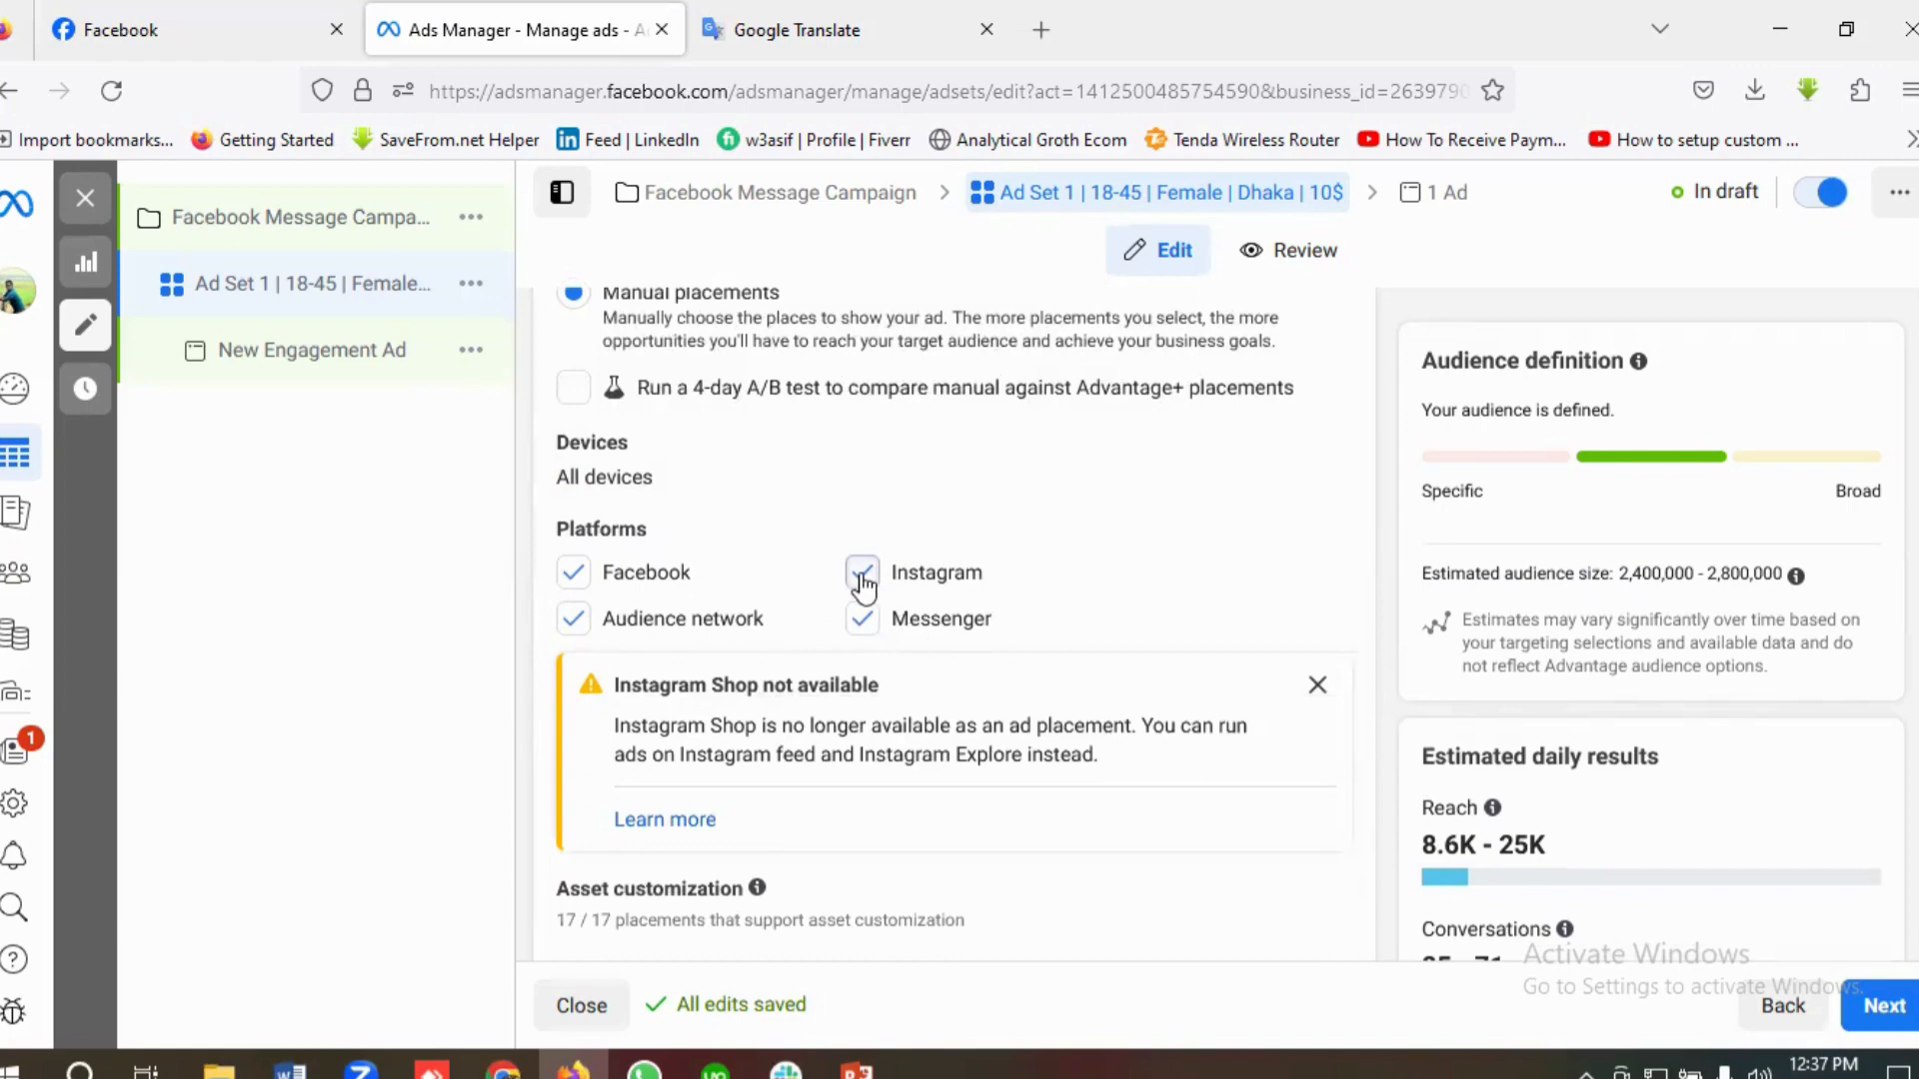
left_click(572, 628)
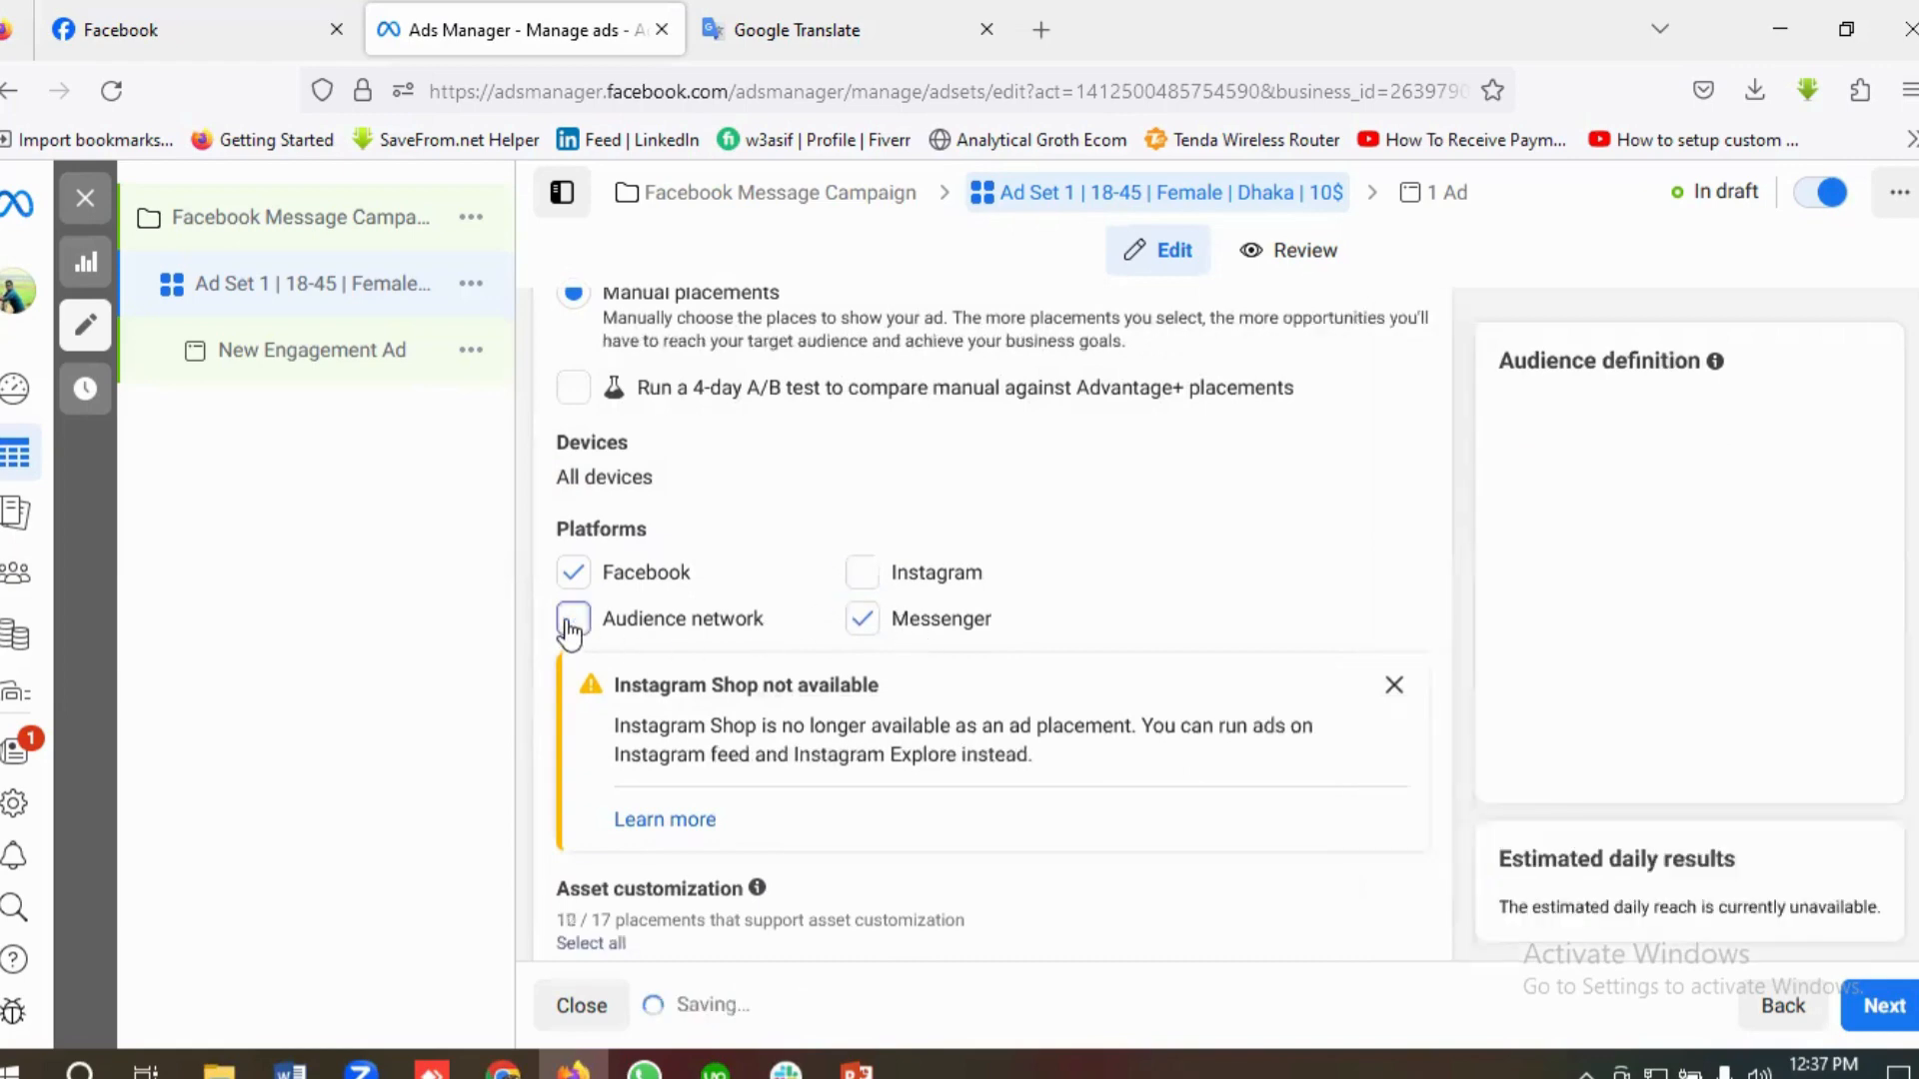
Step: Check the remaining placements, continue to the ad level and rename the ad as Short Video Ads
scroll(870, 690, "down", 4)
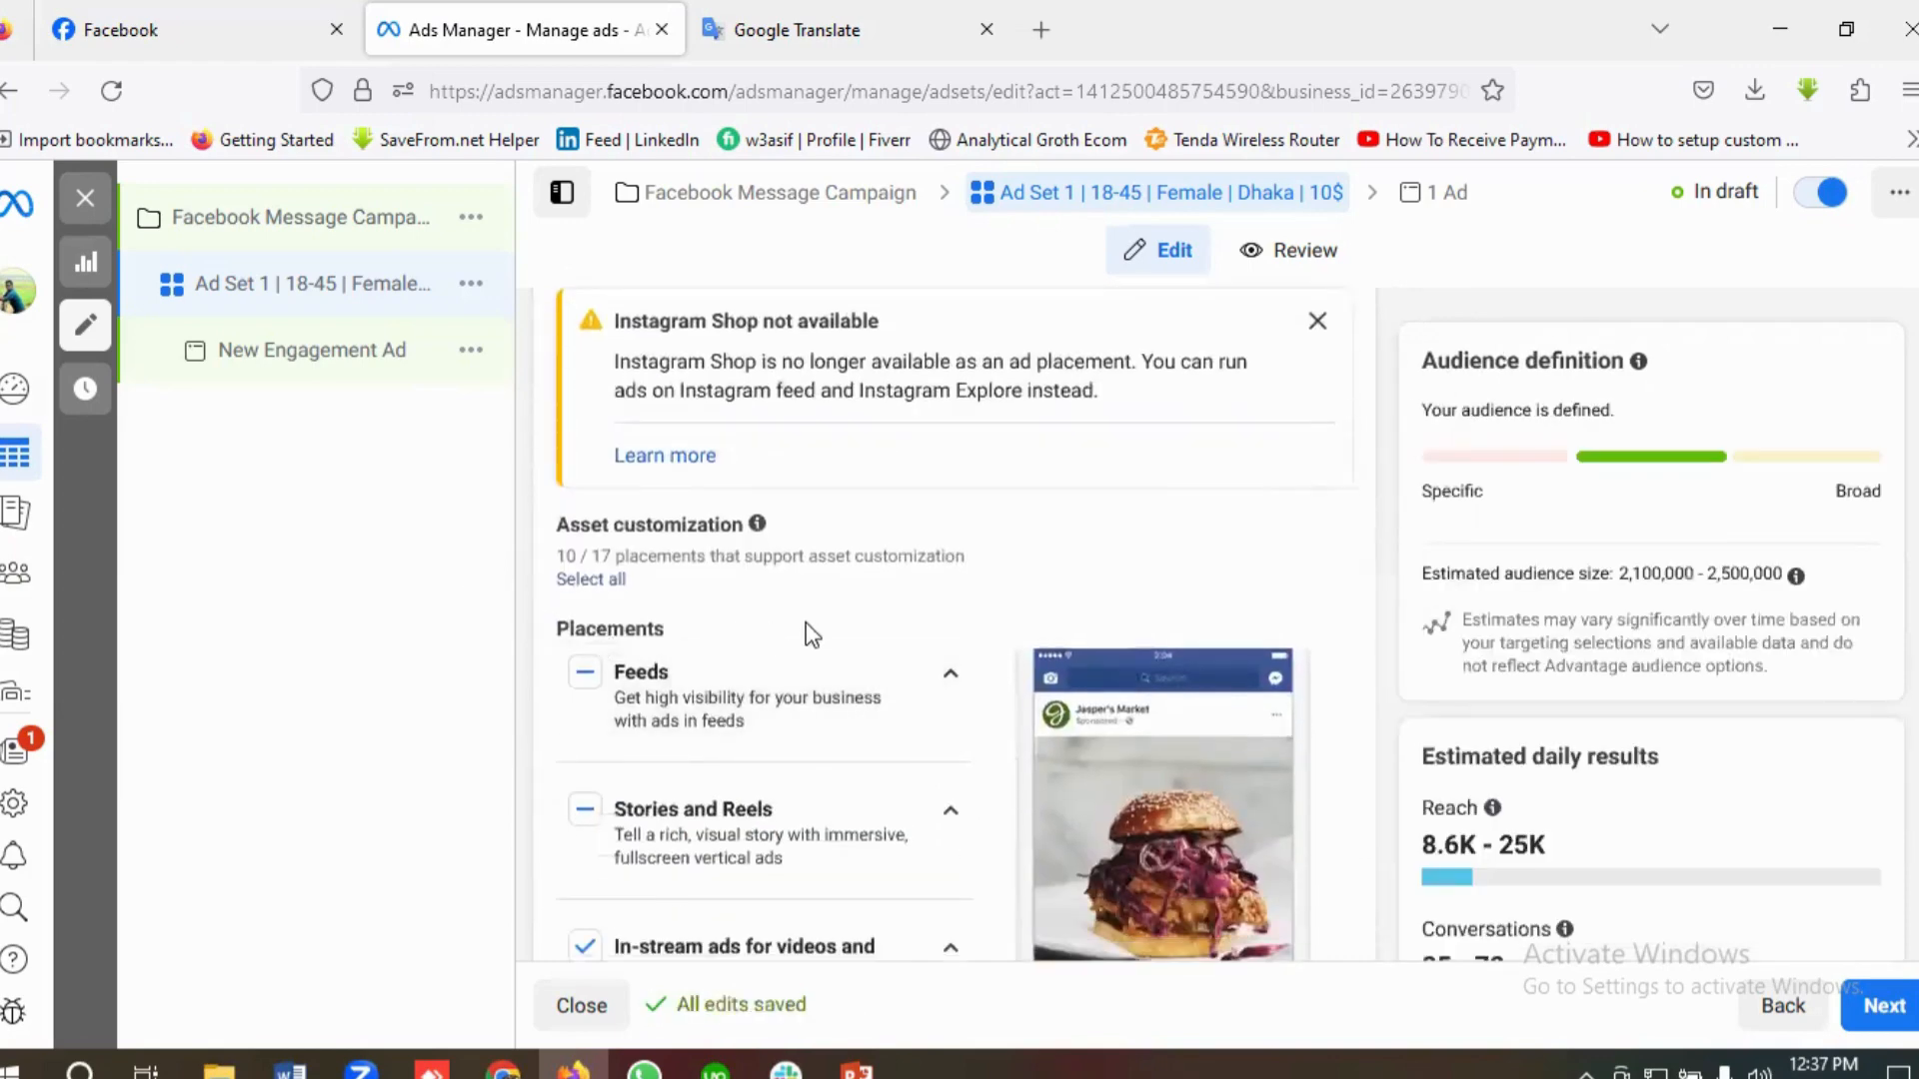
scroll(806, 633, "down", 1)
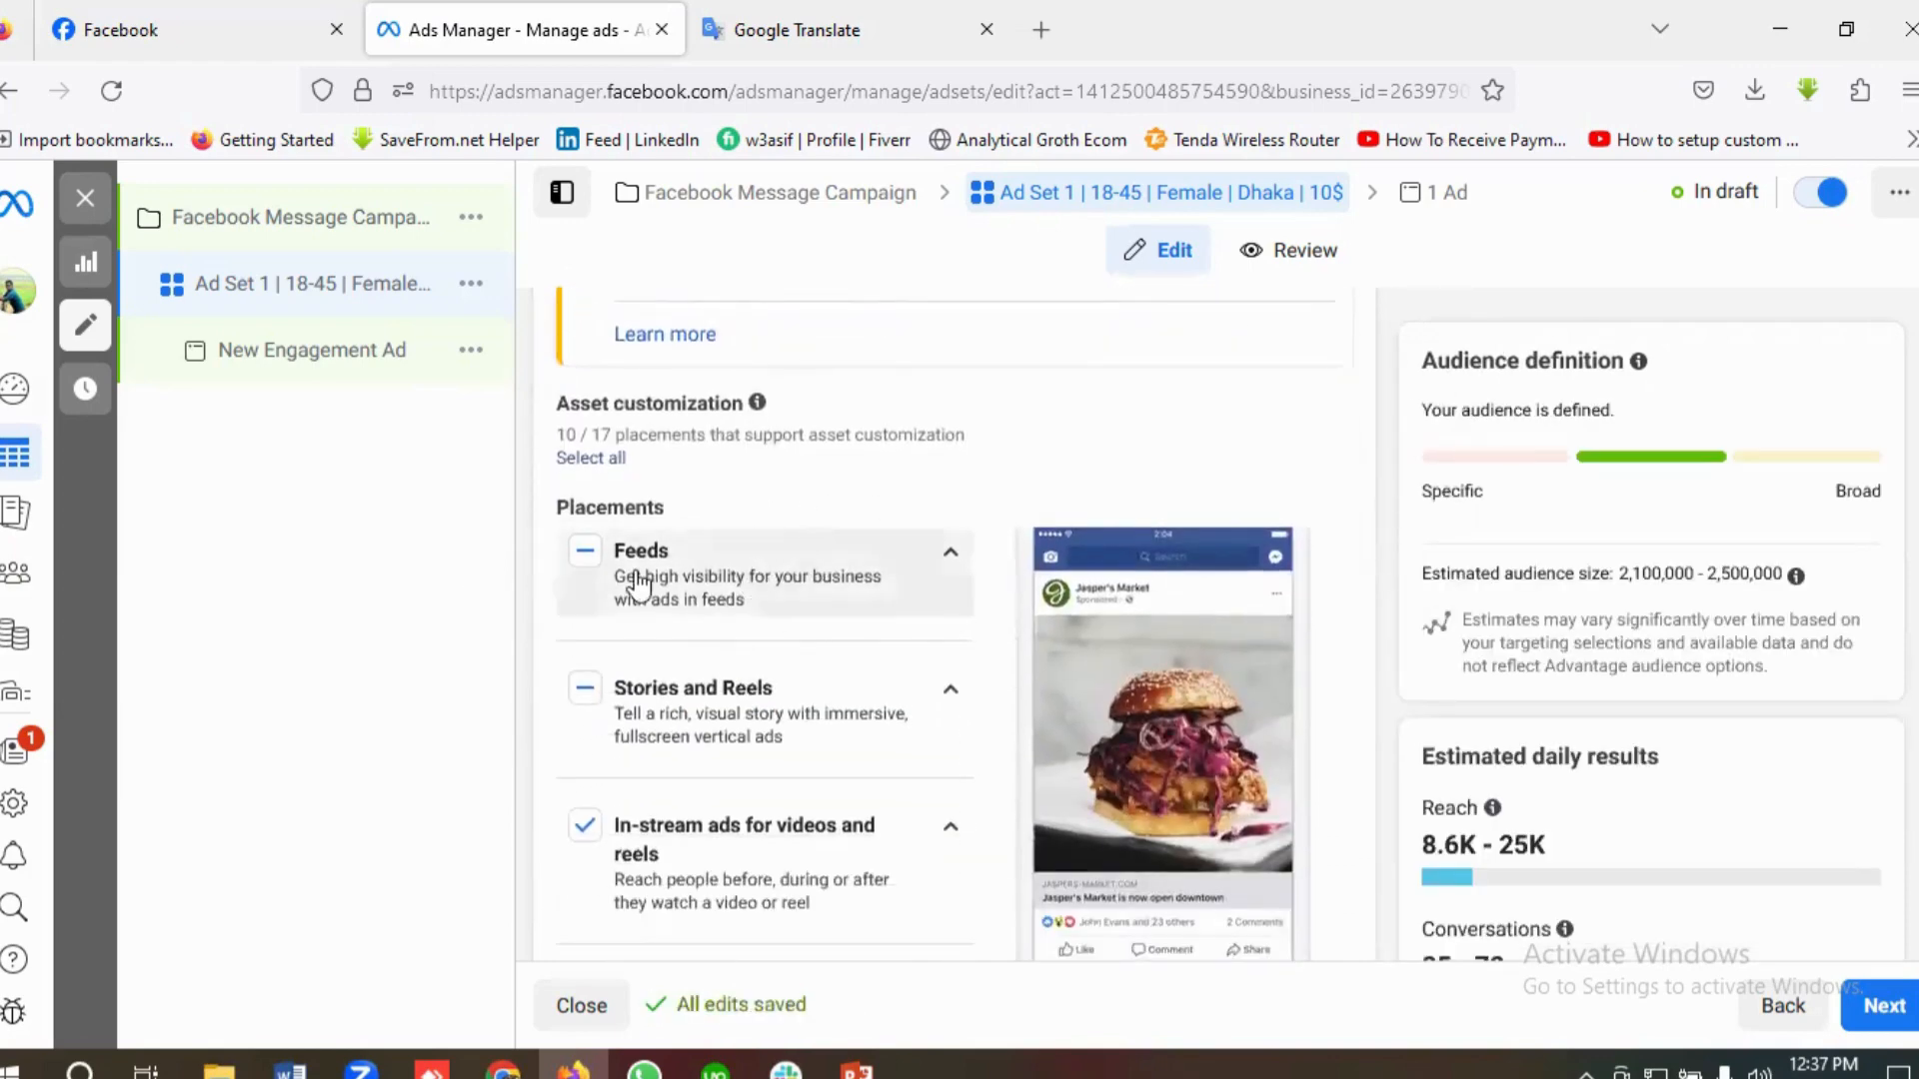
scroll(799, 560, "down", 2)
scroll(854, 519, "down", 1)
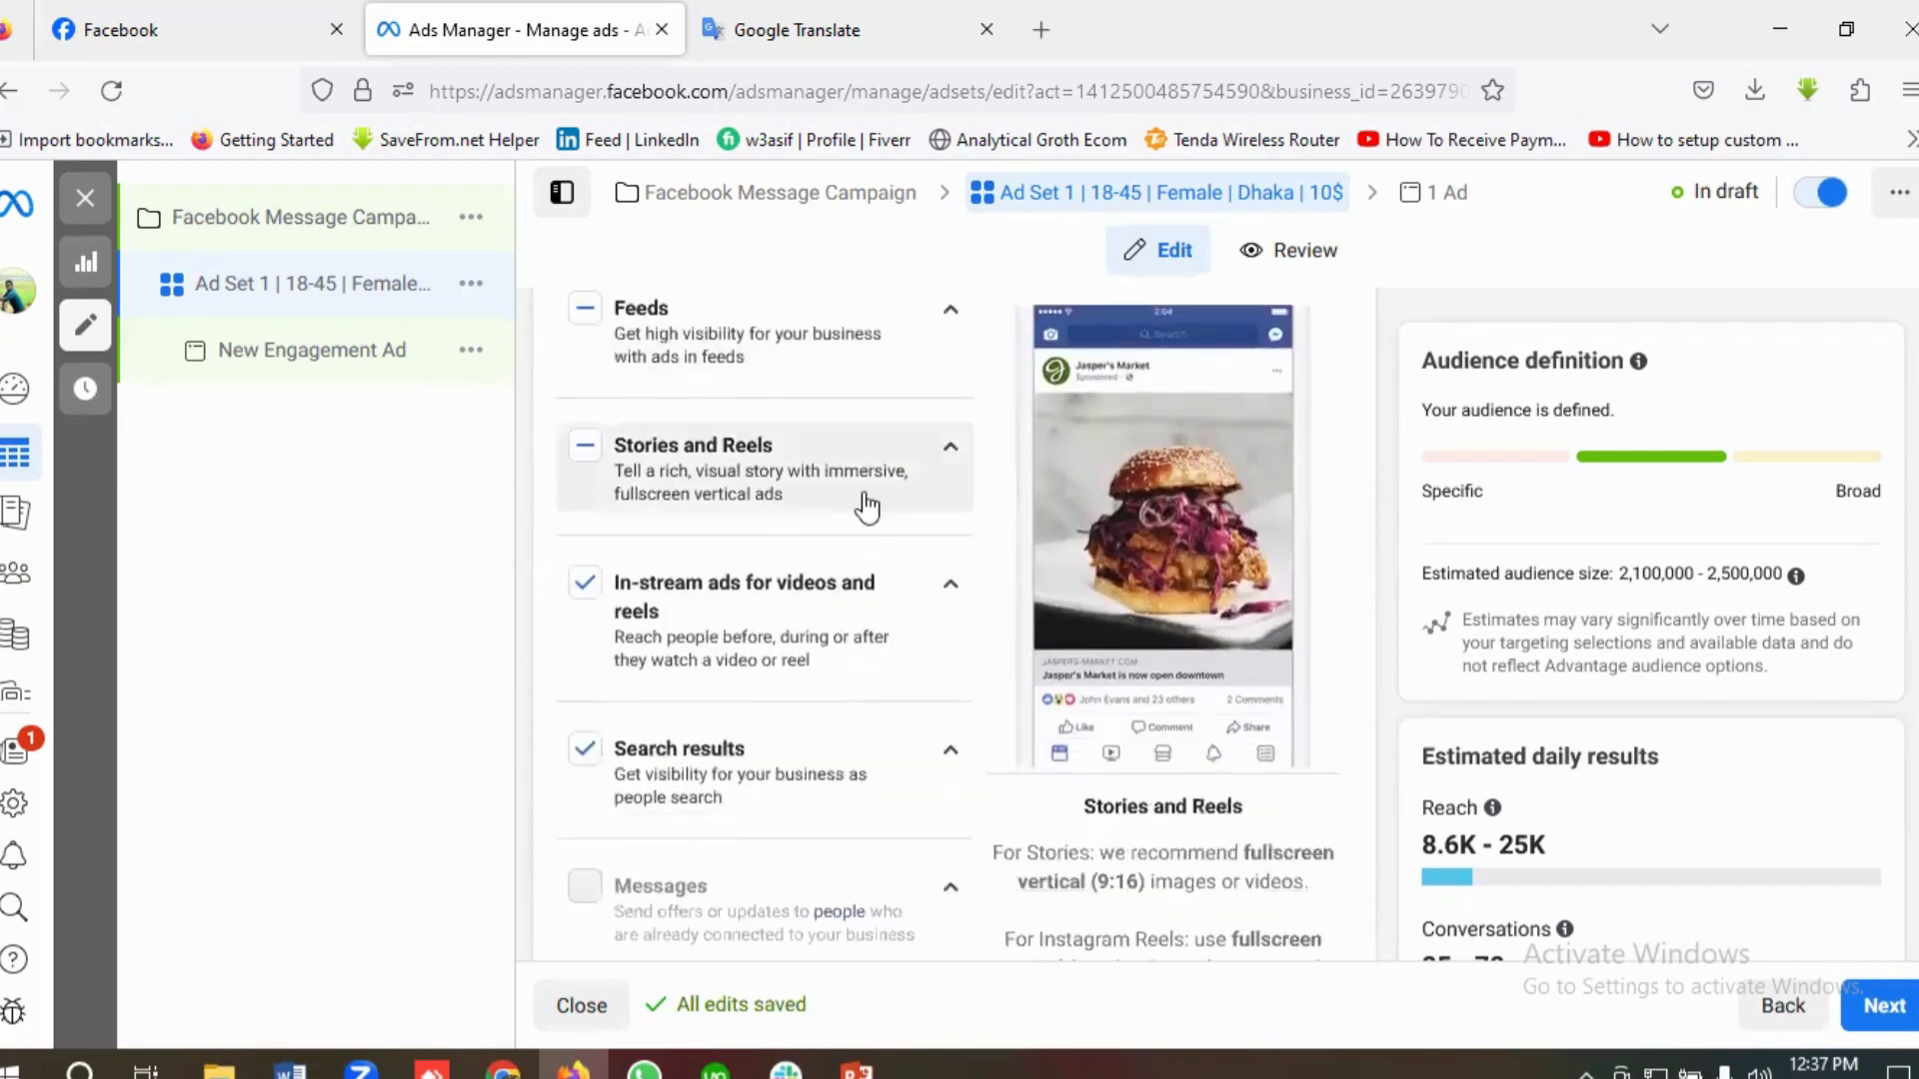
scroll(819, 479, "down", 2)
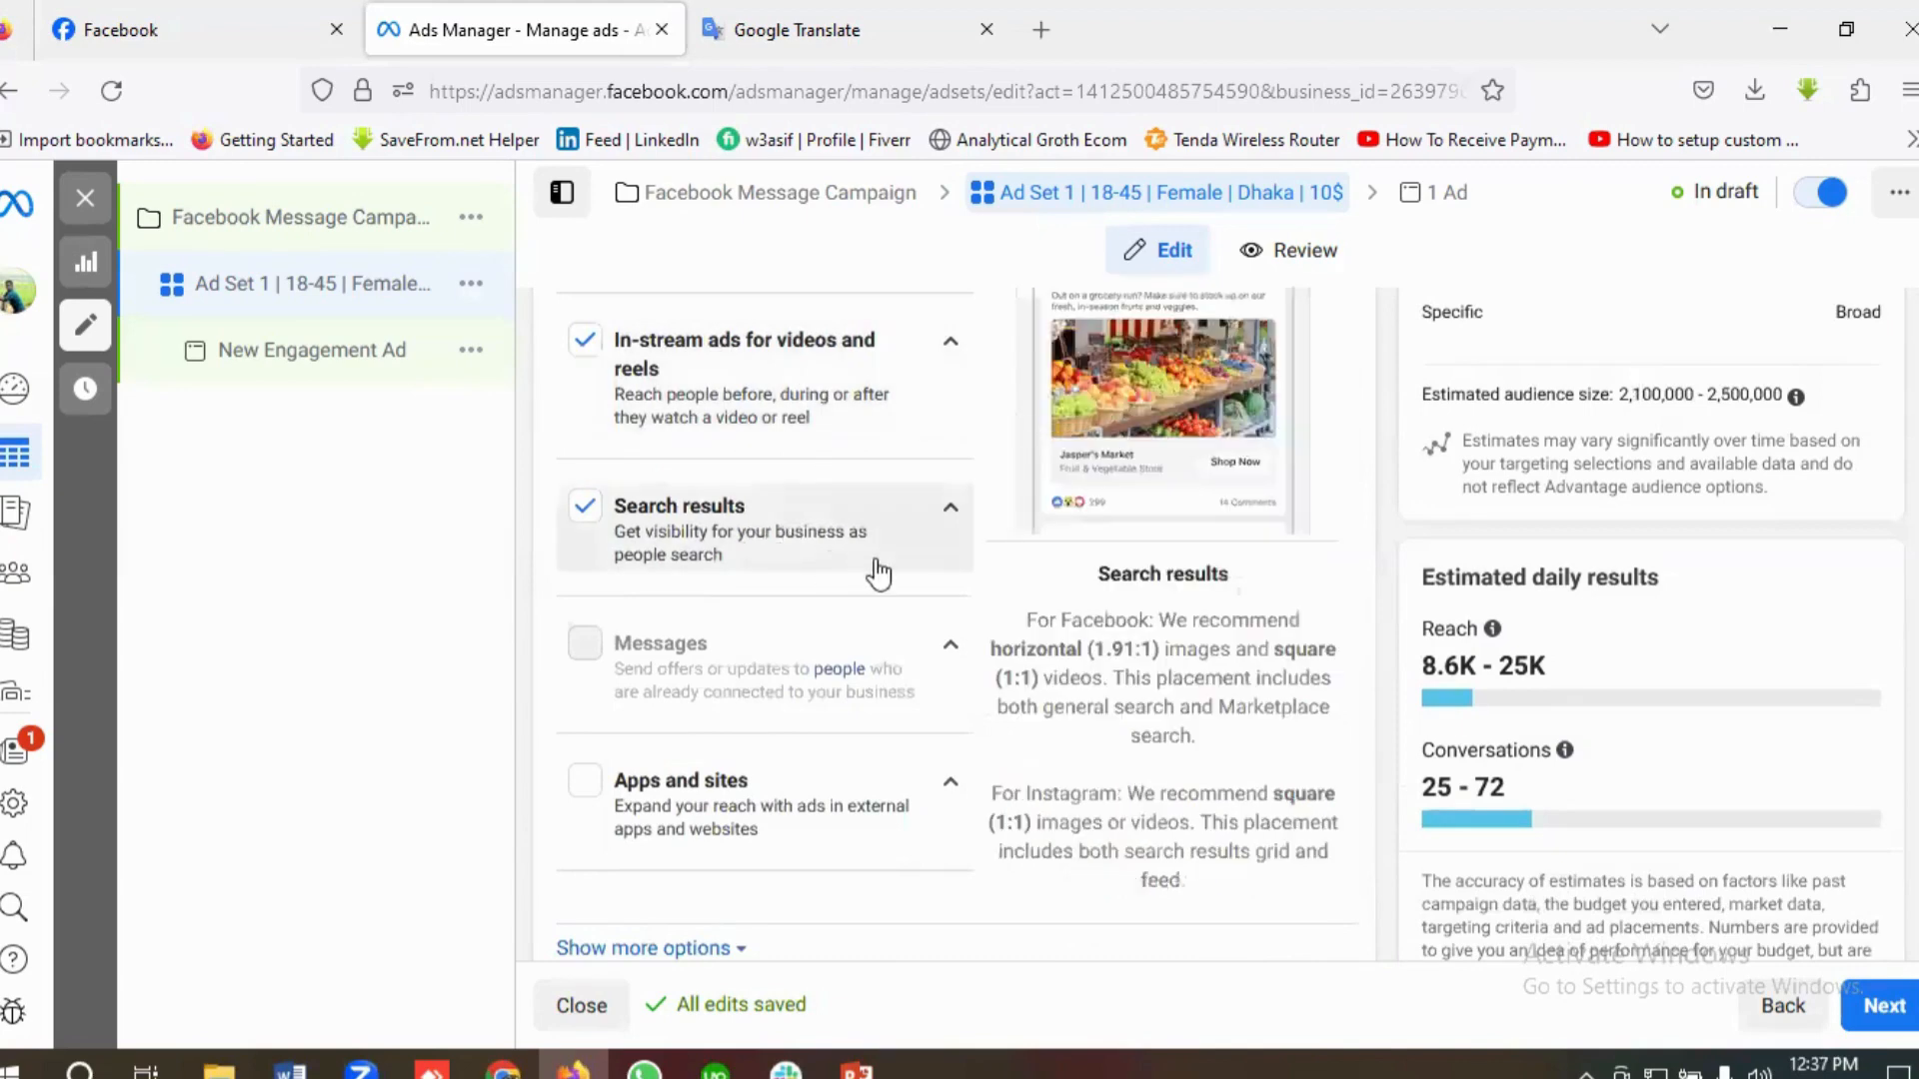
scroll(879, 570, "down", 1)
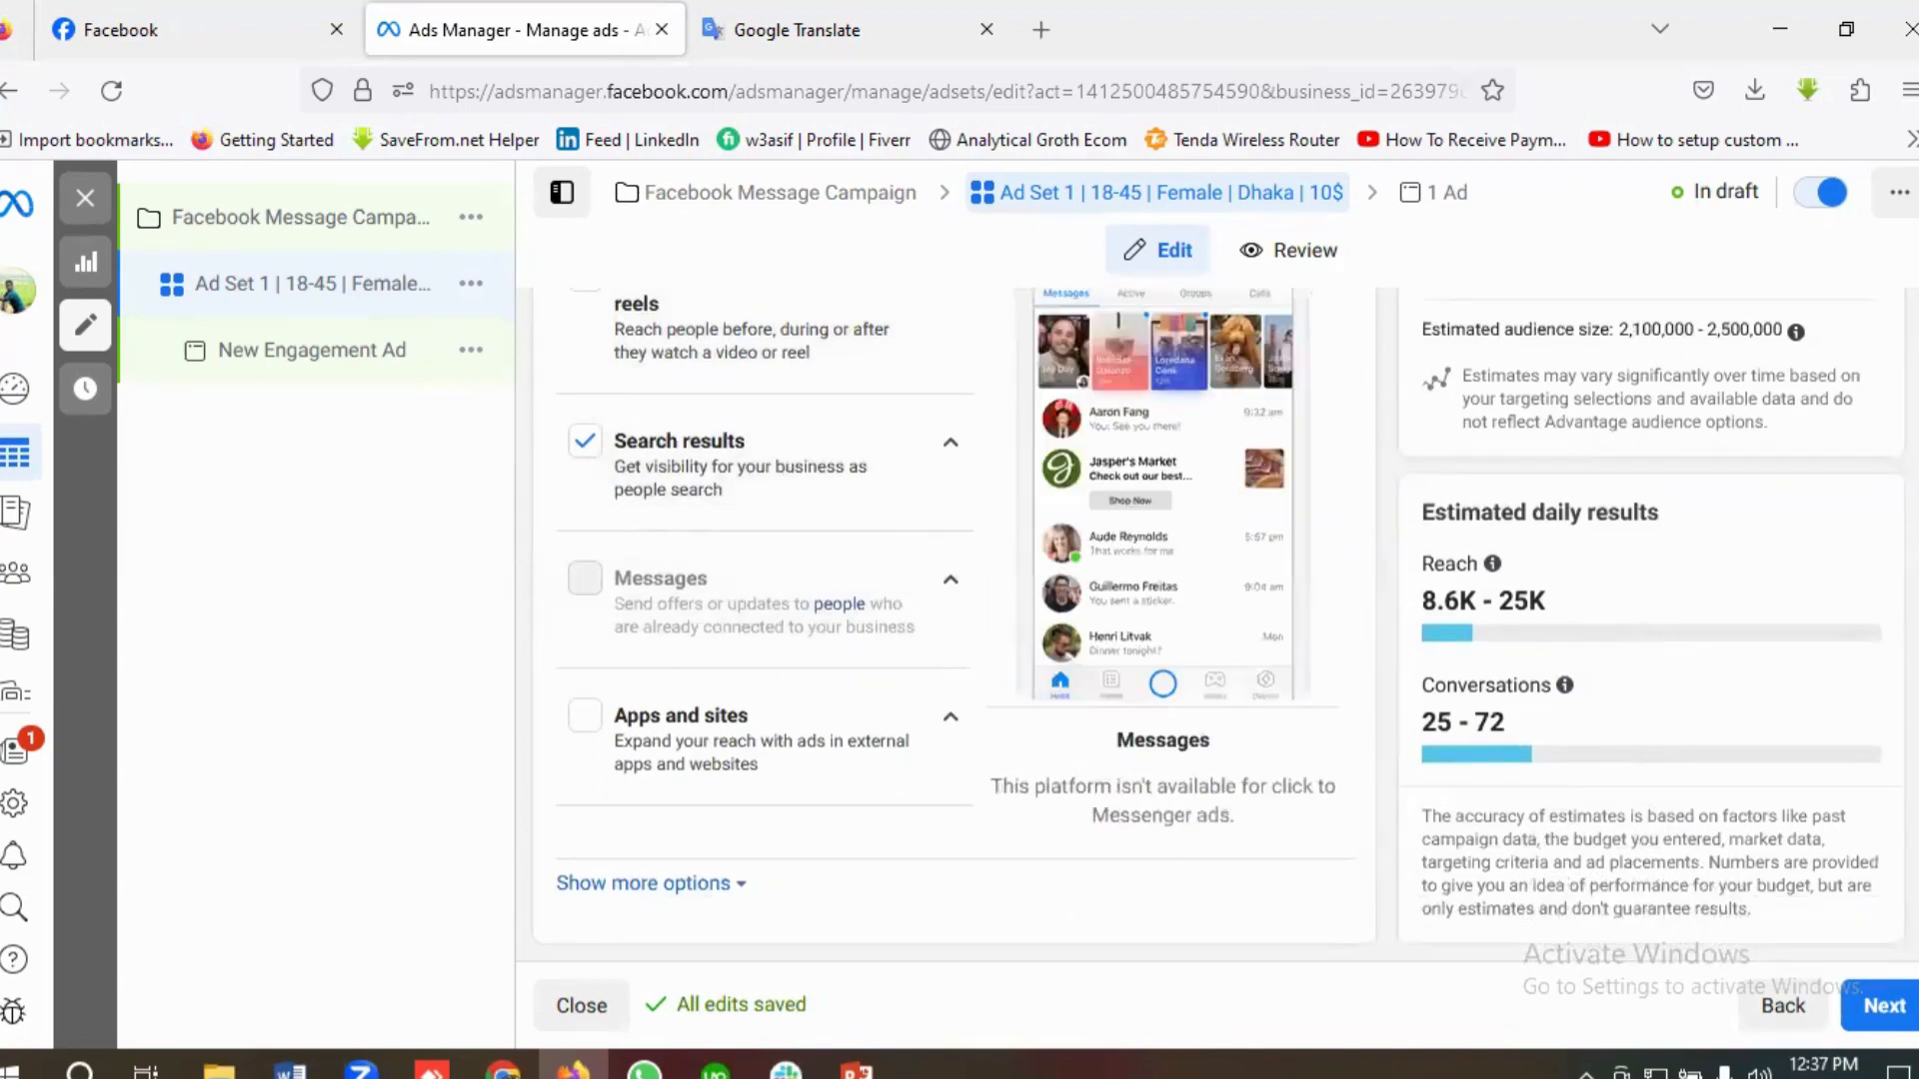
left_click(1886, 1008)
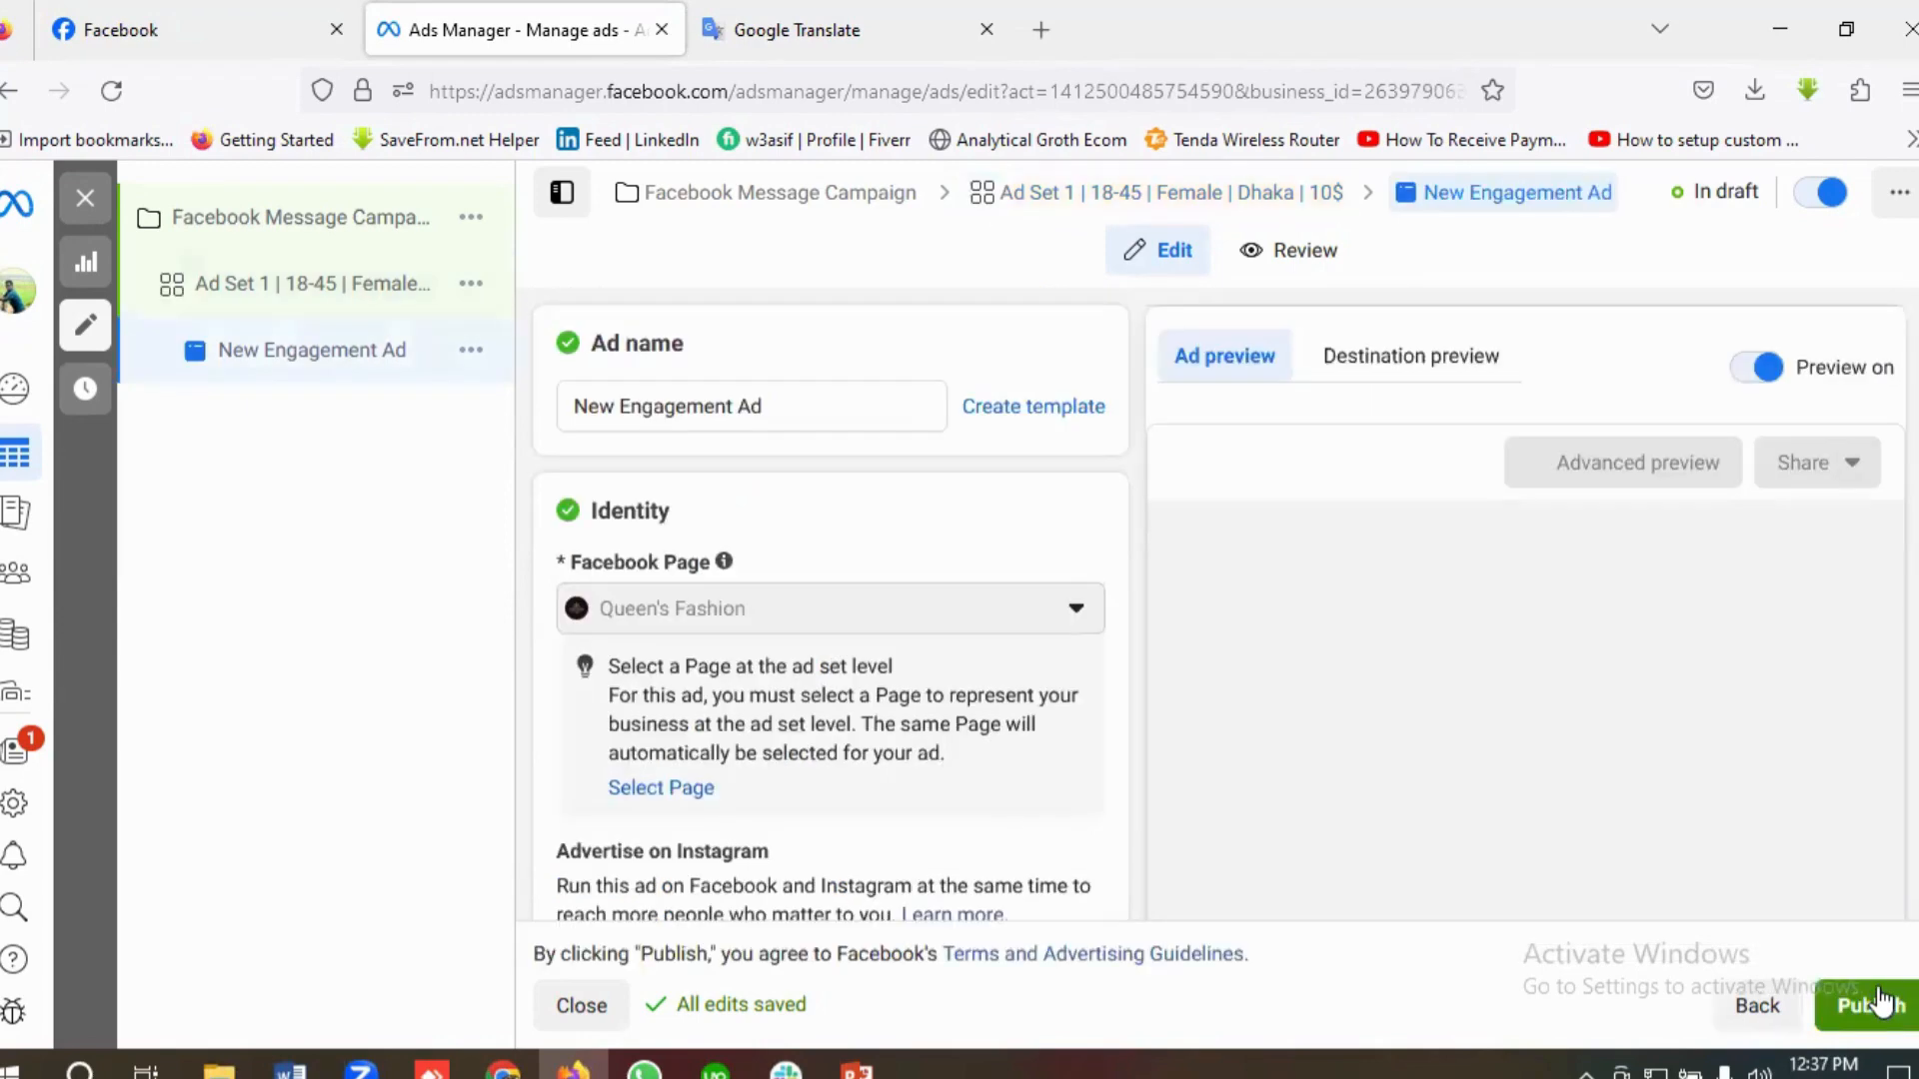
left_click(787, 406)
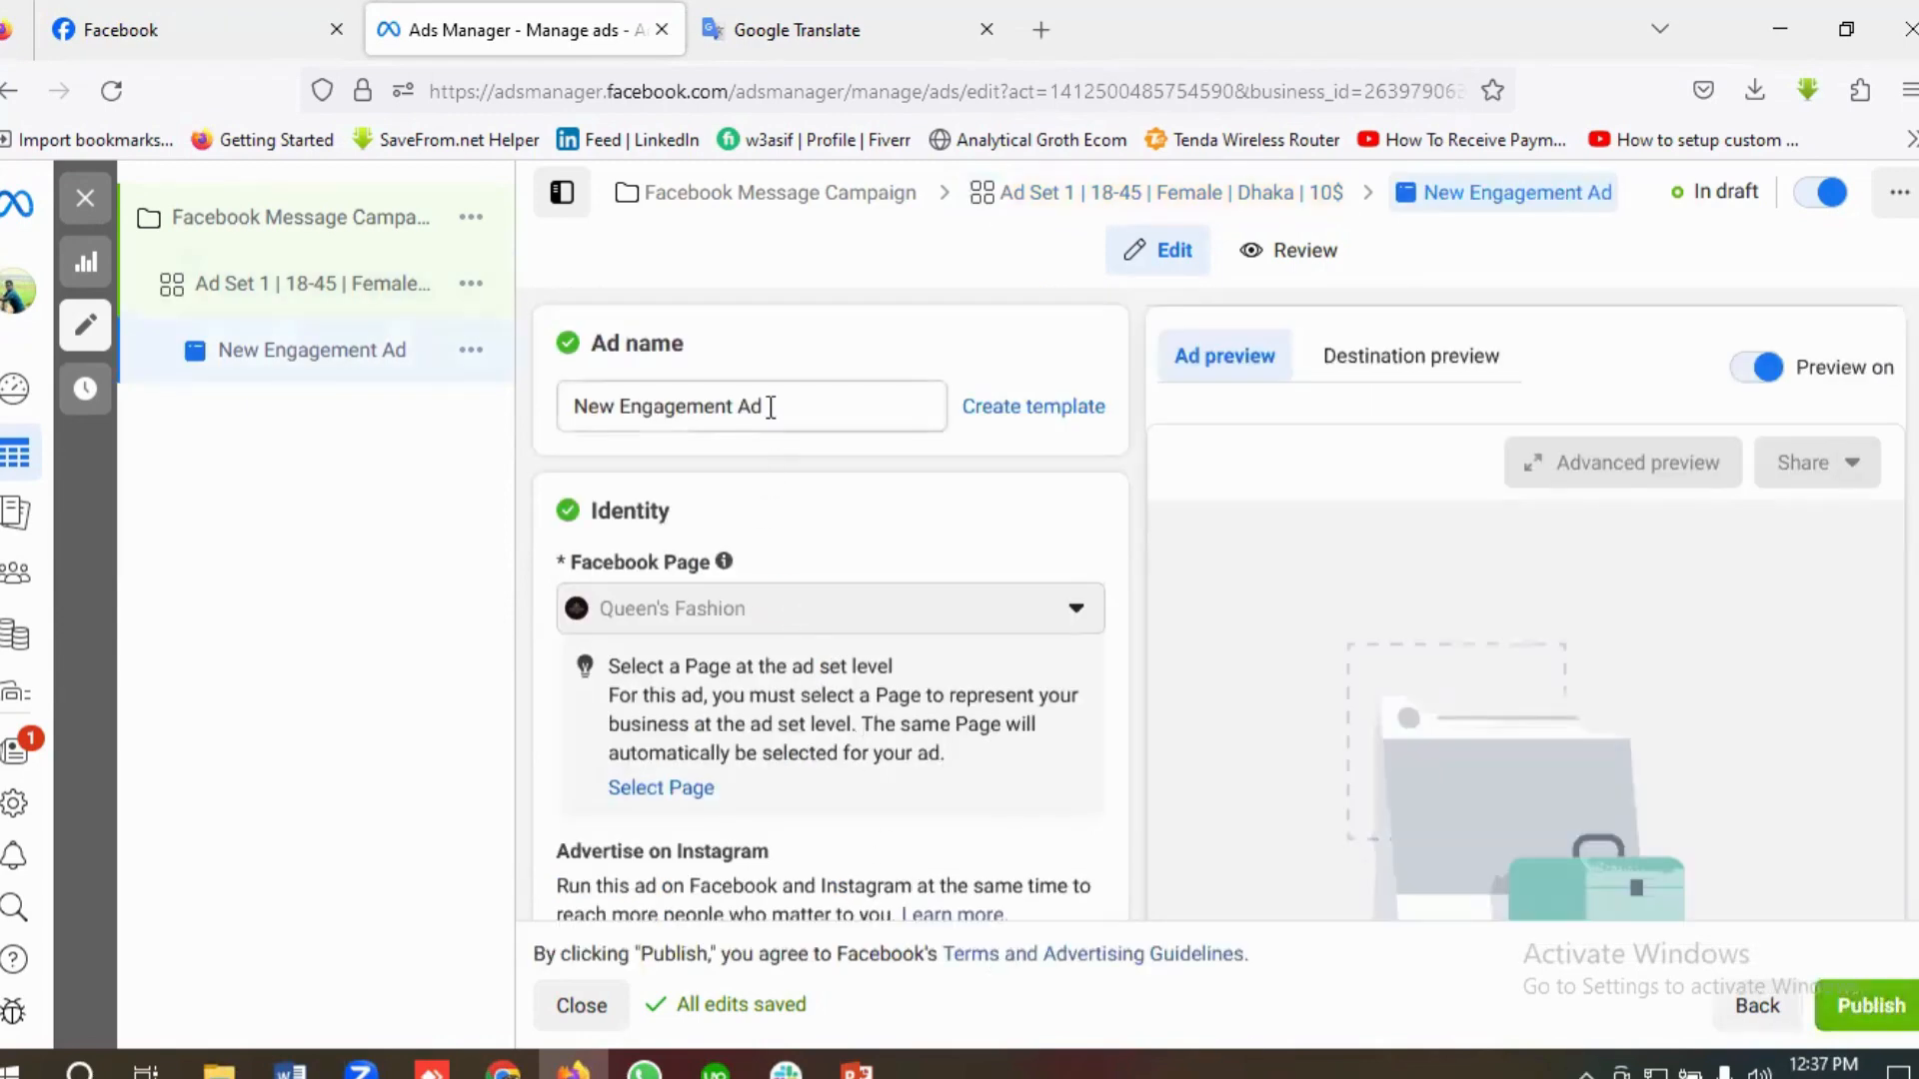
key("ctrl+a")
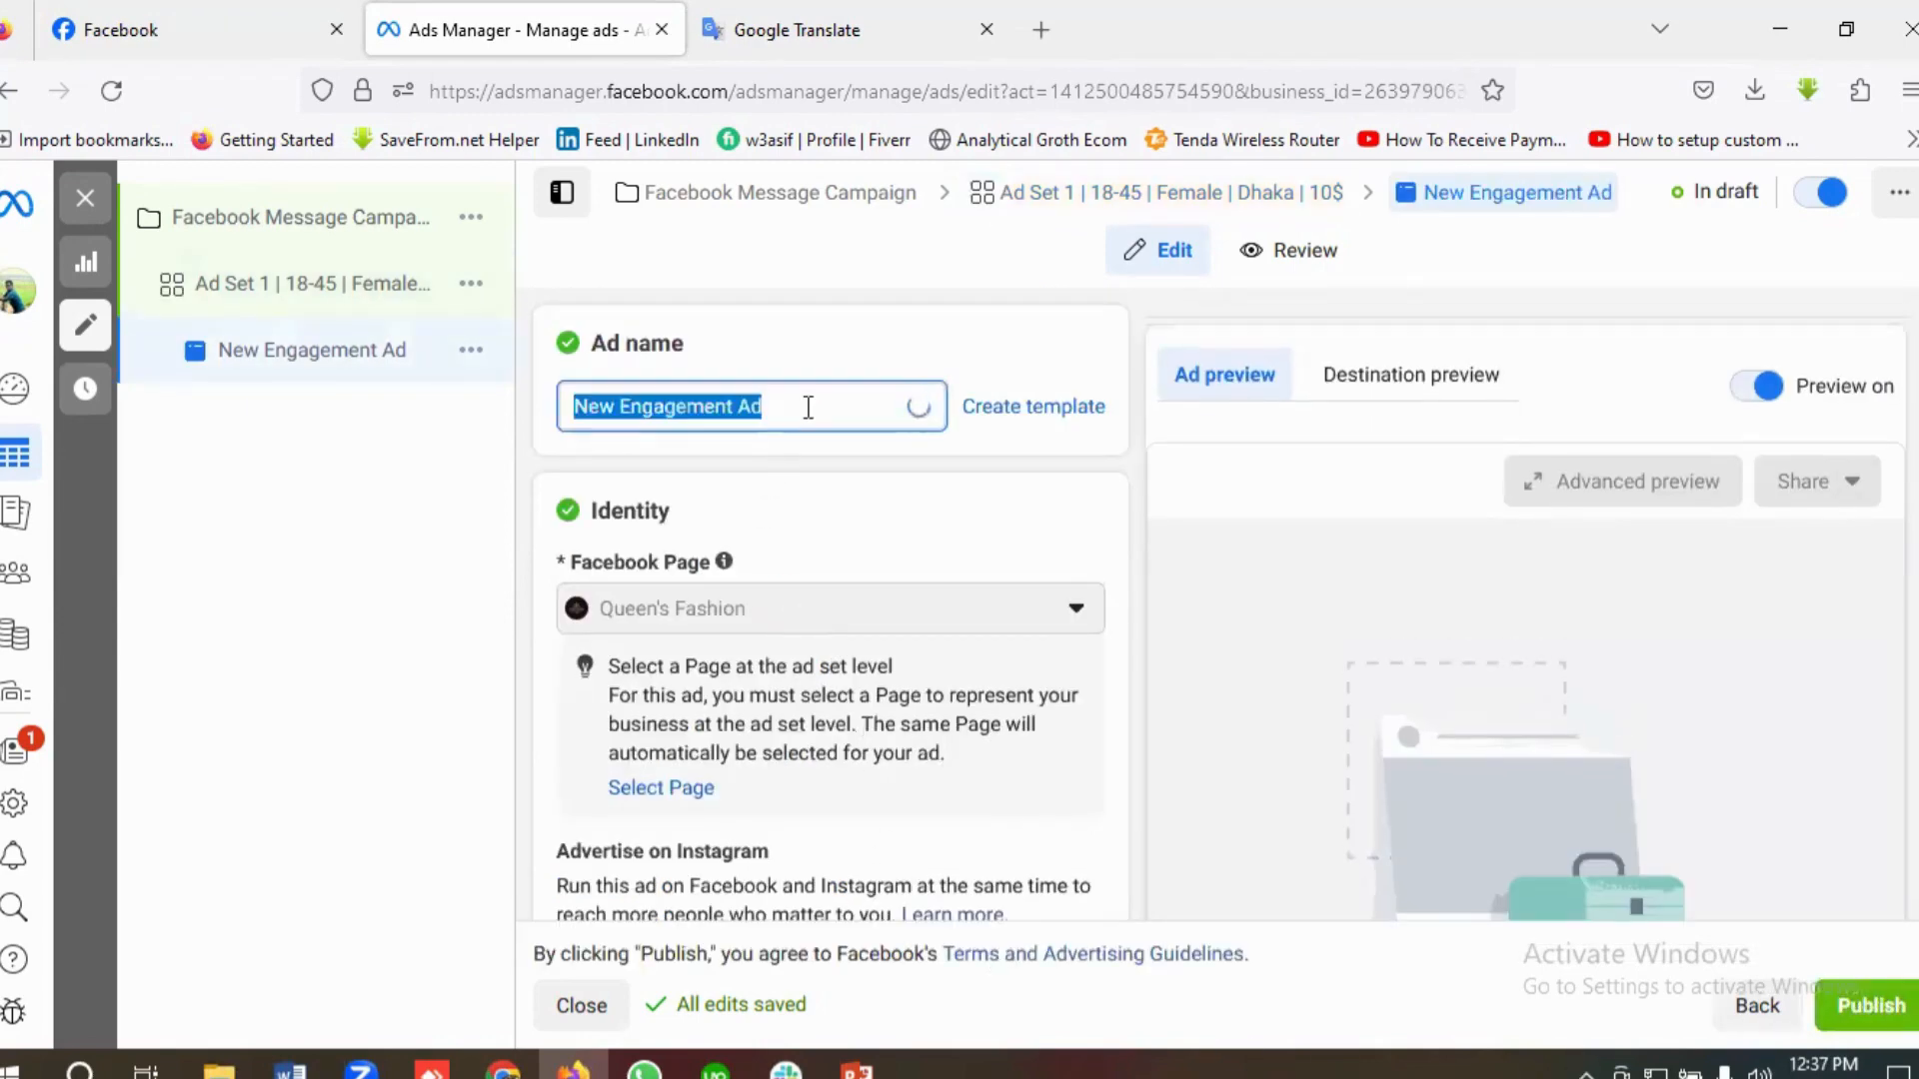
key("BackSpace")
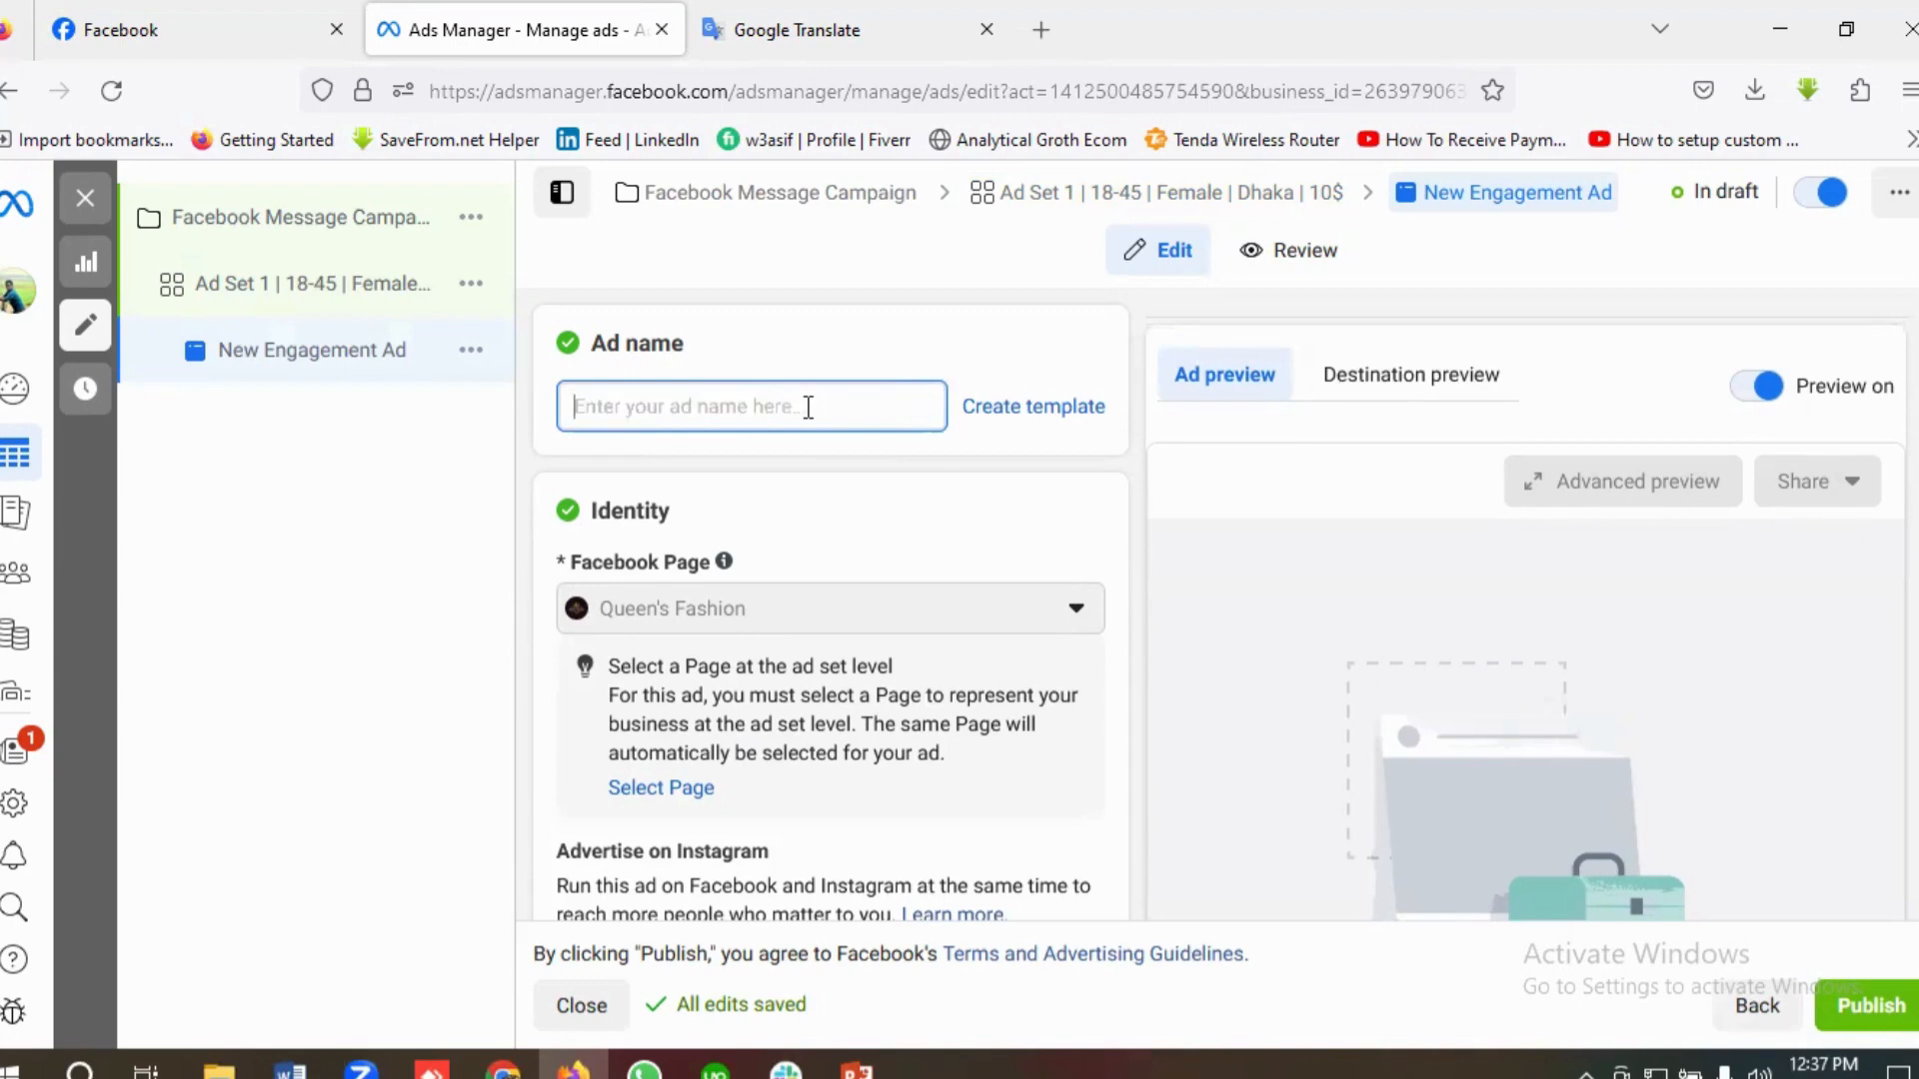
type("Short")
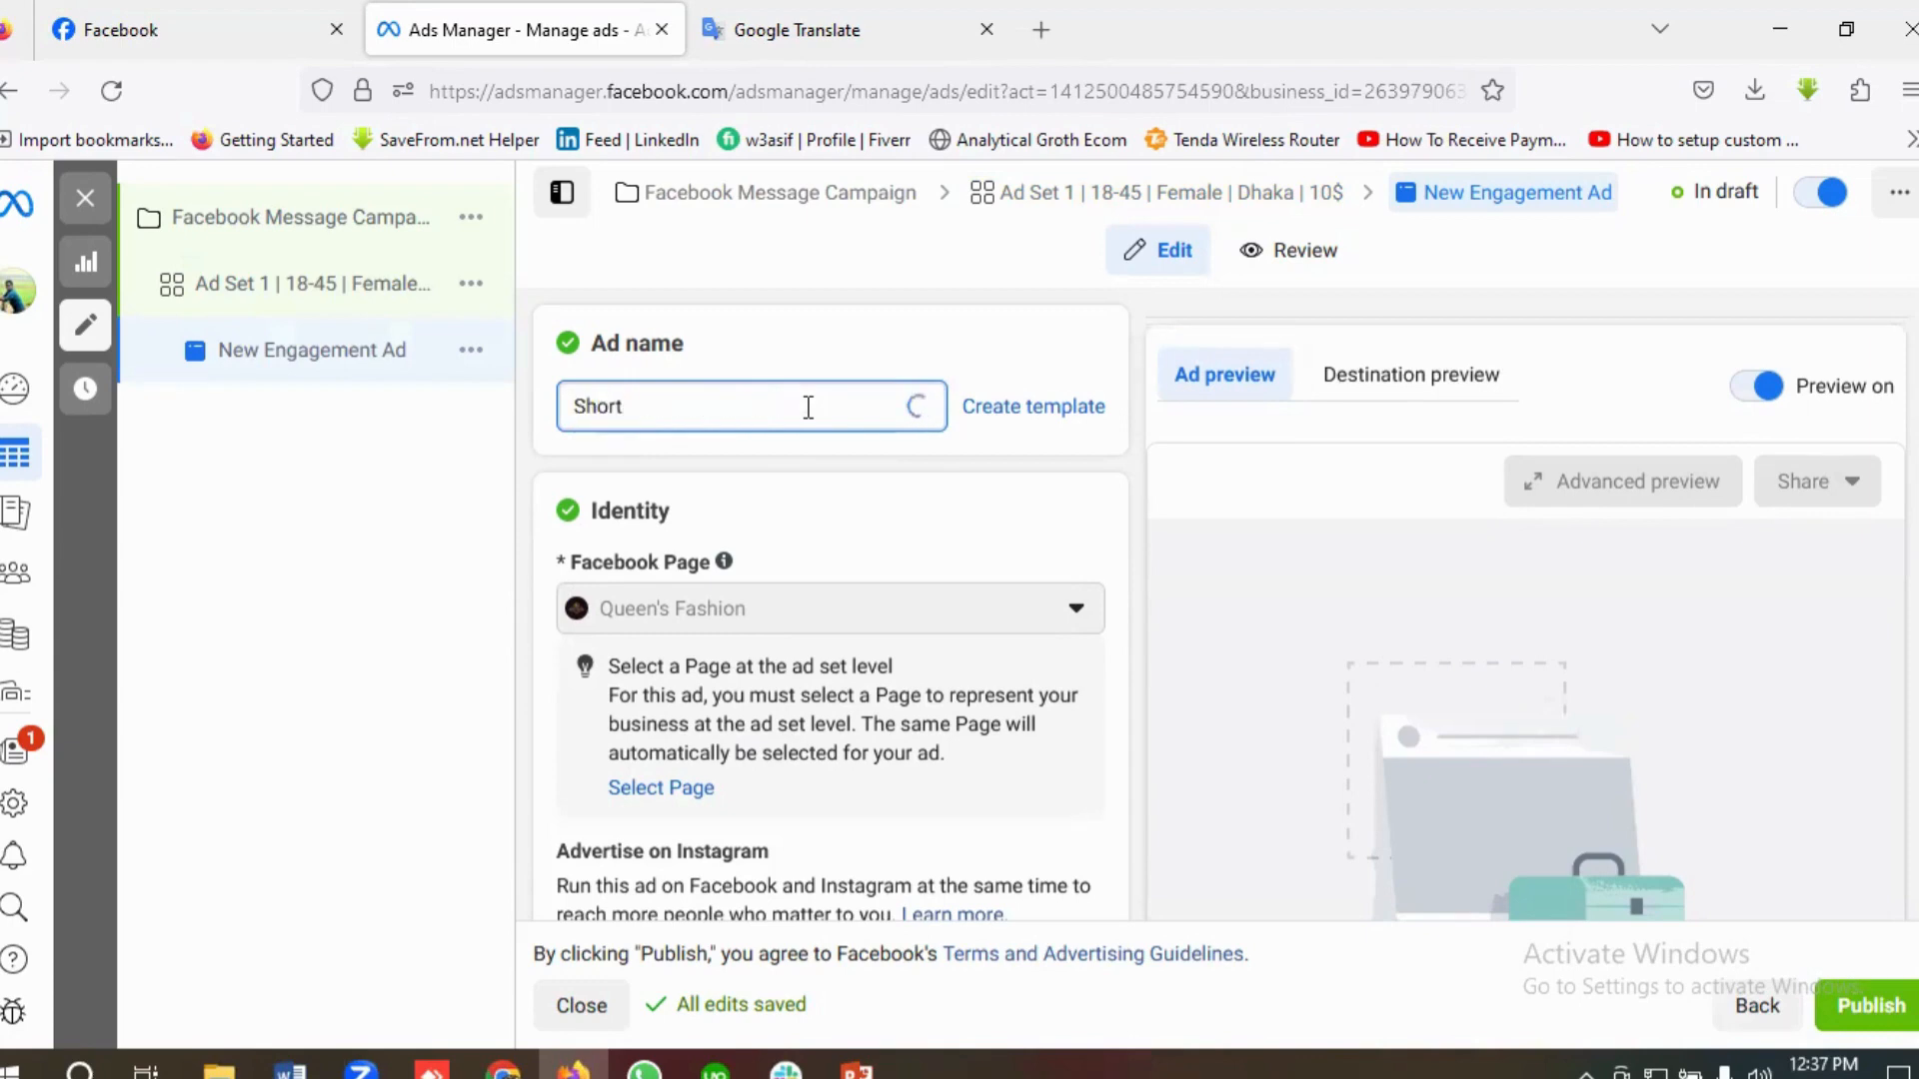
type(" Video Ads")
Step: Add the 1280 × 720 video starting with "Customized" from the account media to the ad creative, keeping its full length untrimmed
scroll(765, 430, "down", 1)
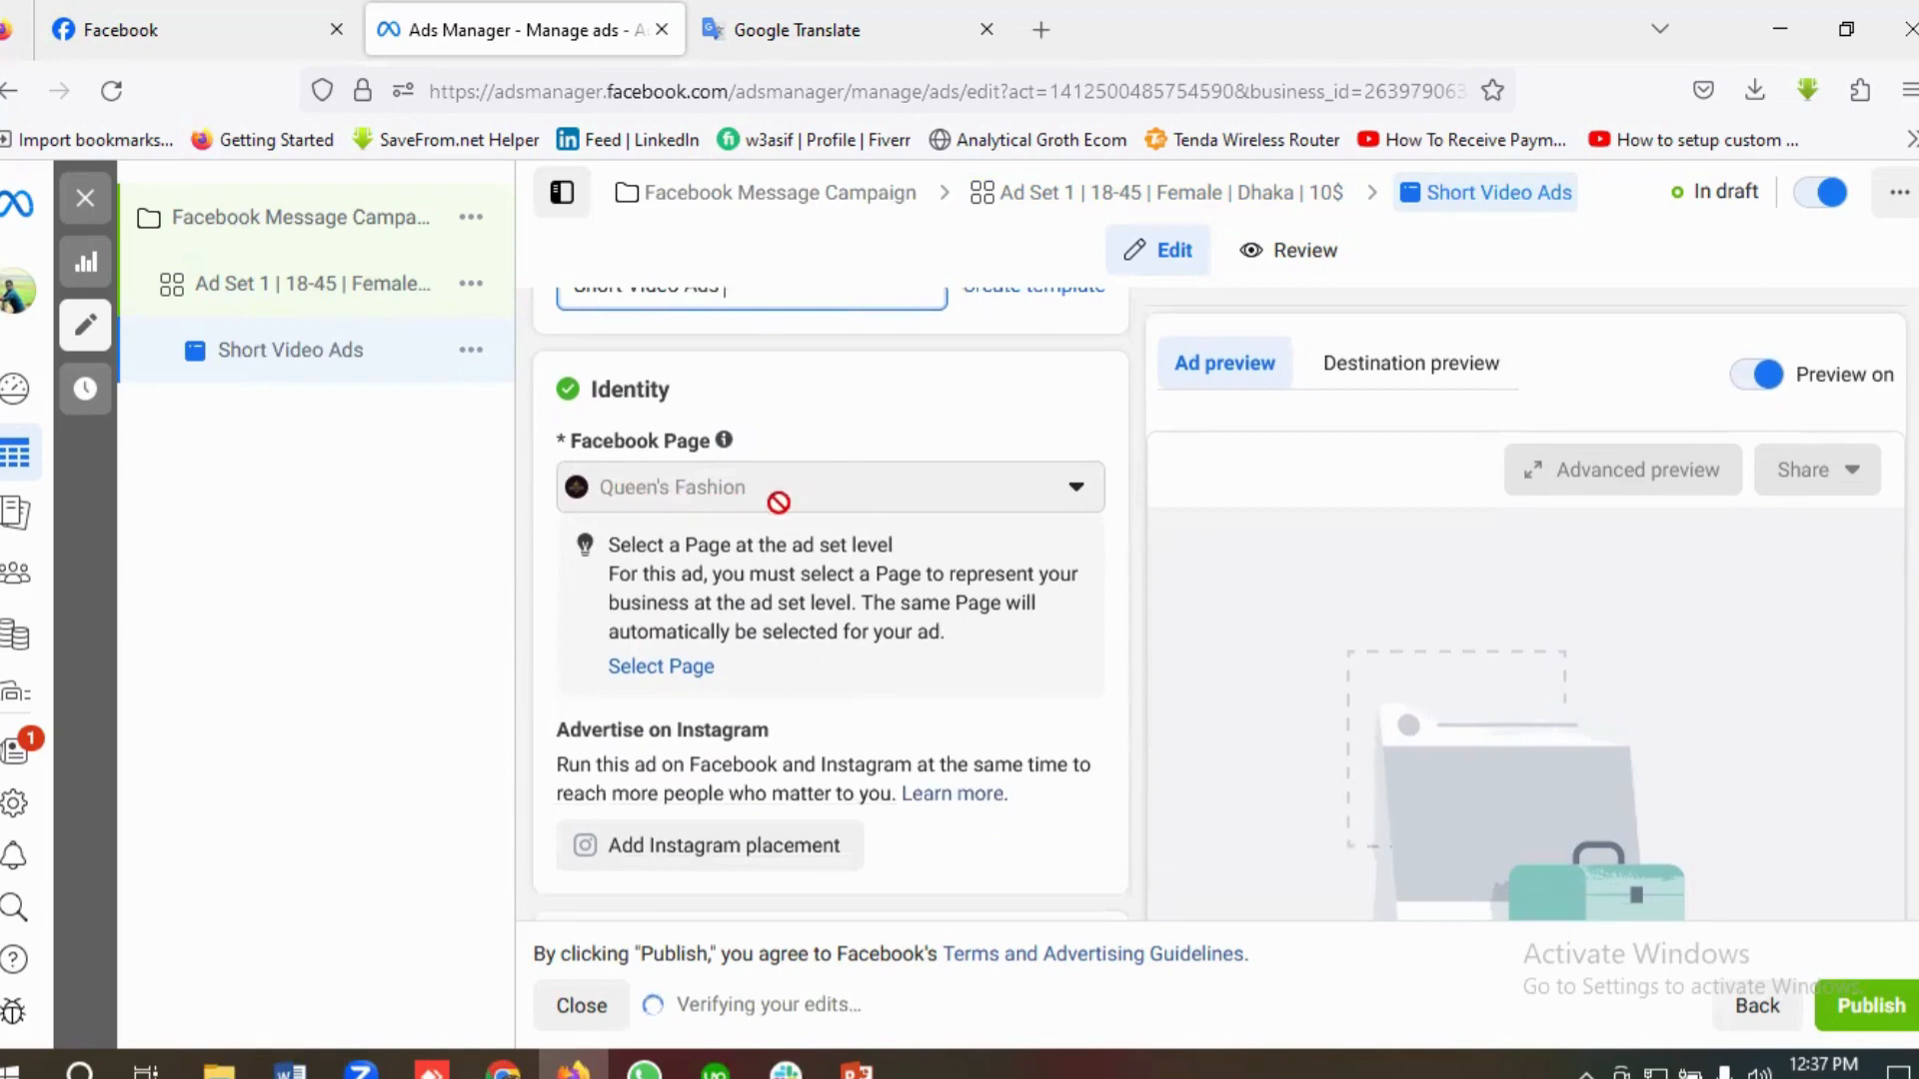
scroll(779, 503, "down", 5)
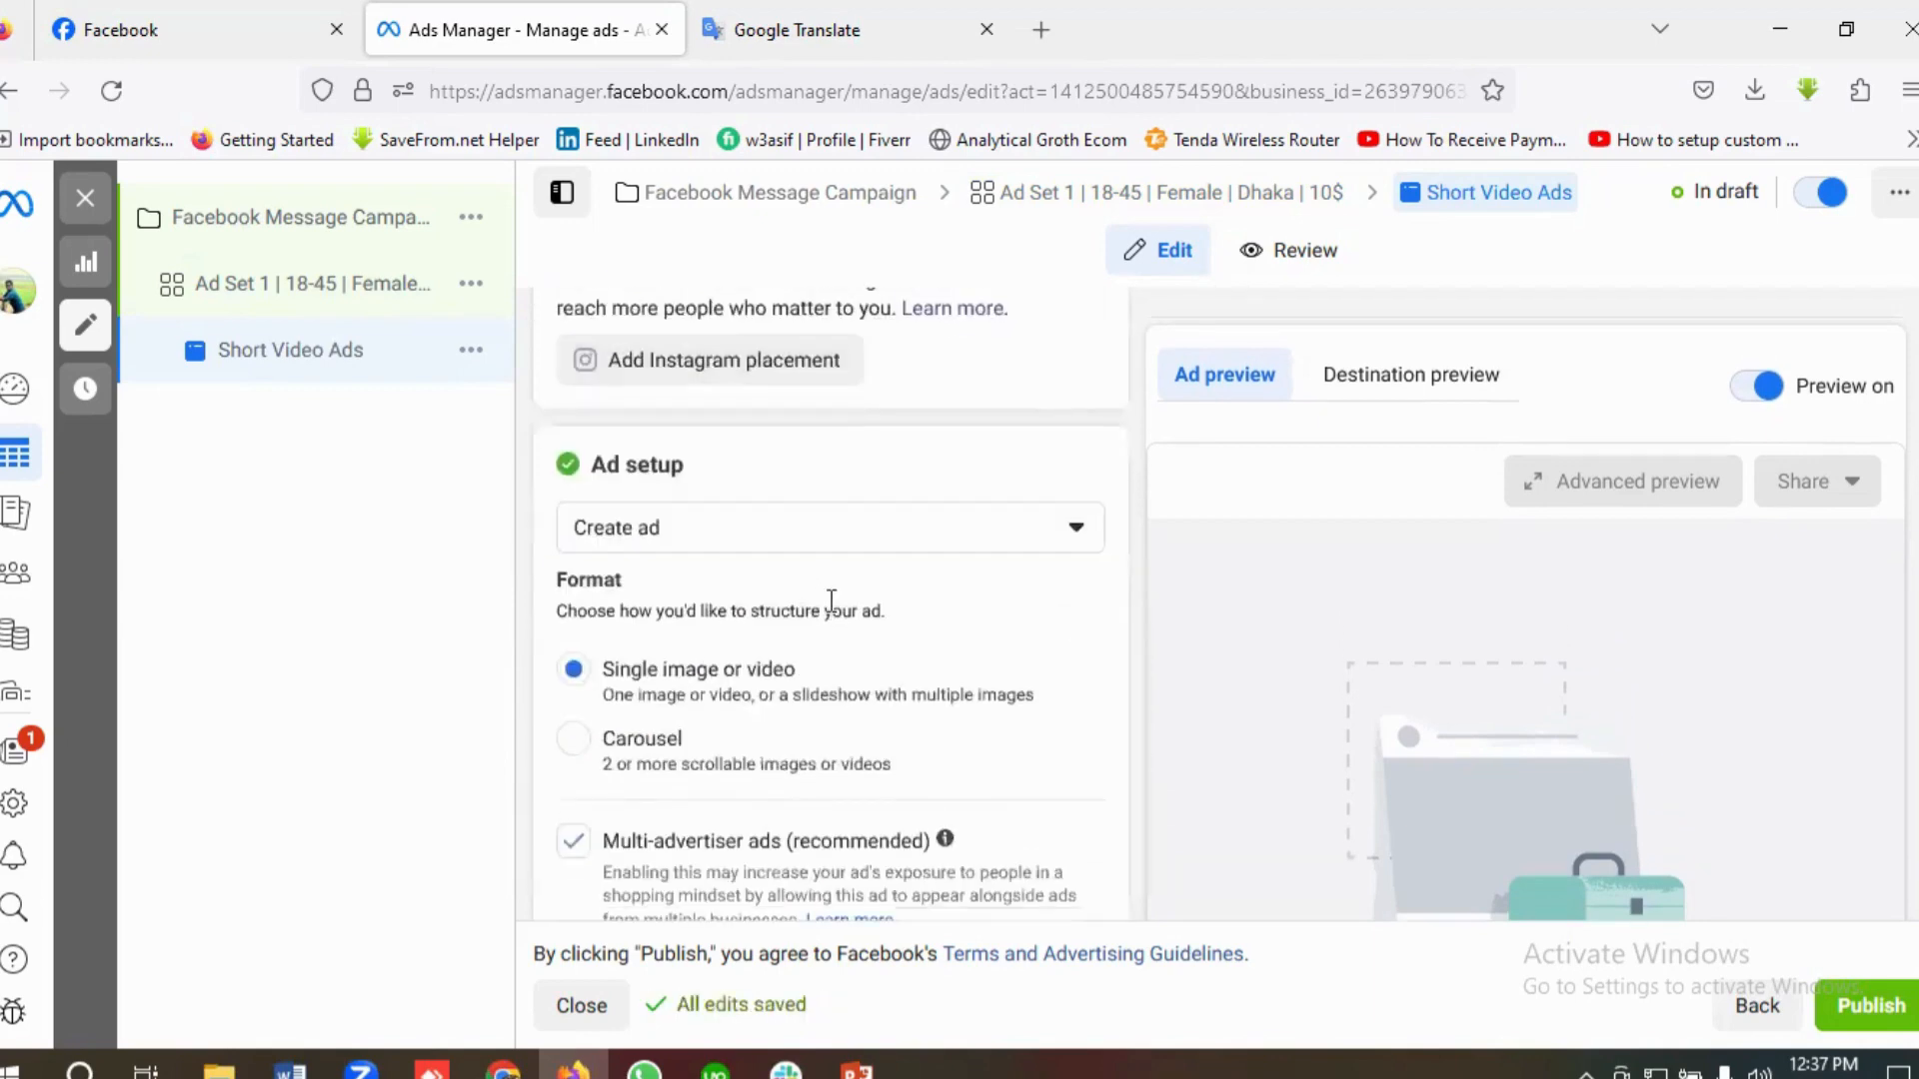
scroll(707, 676, "down", 1)
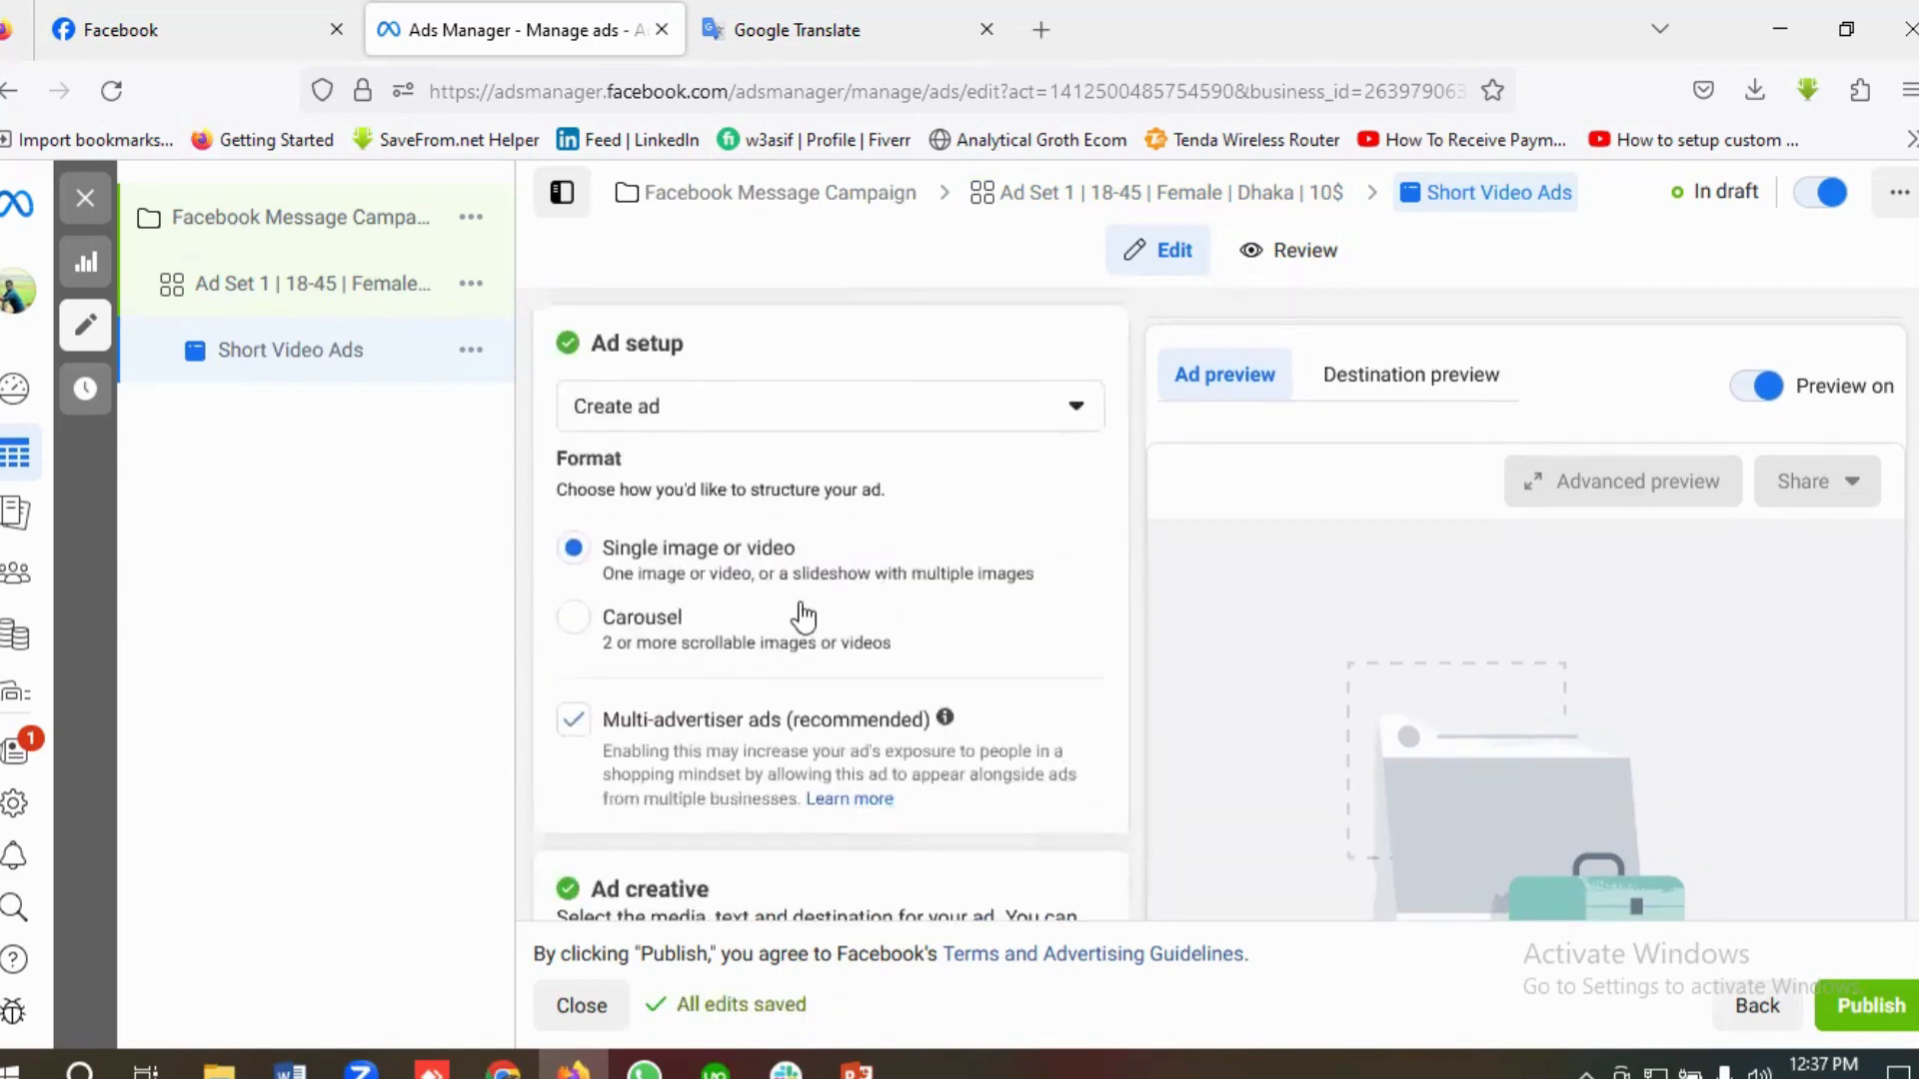
scroll(802, 614, "down", 5)
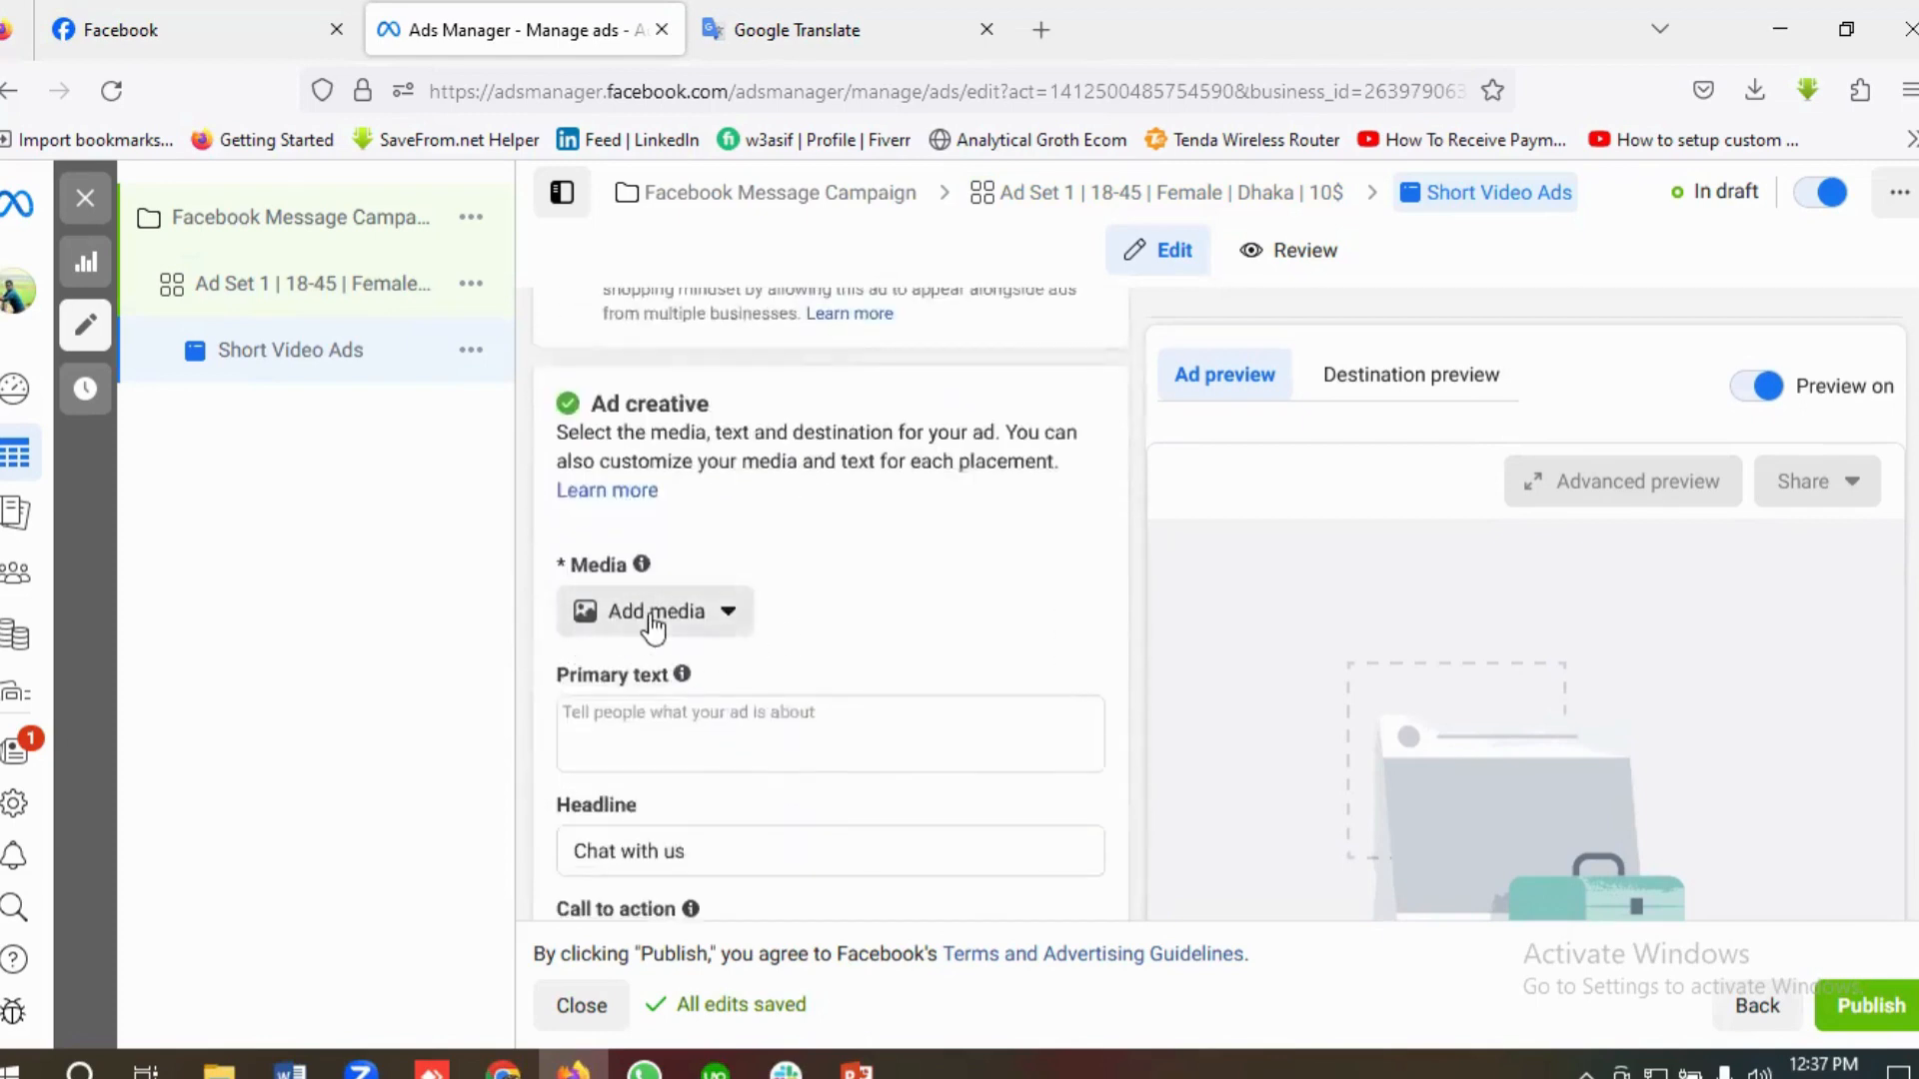
left_click(654, 620)
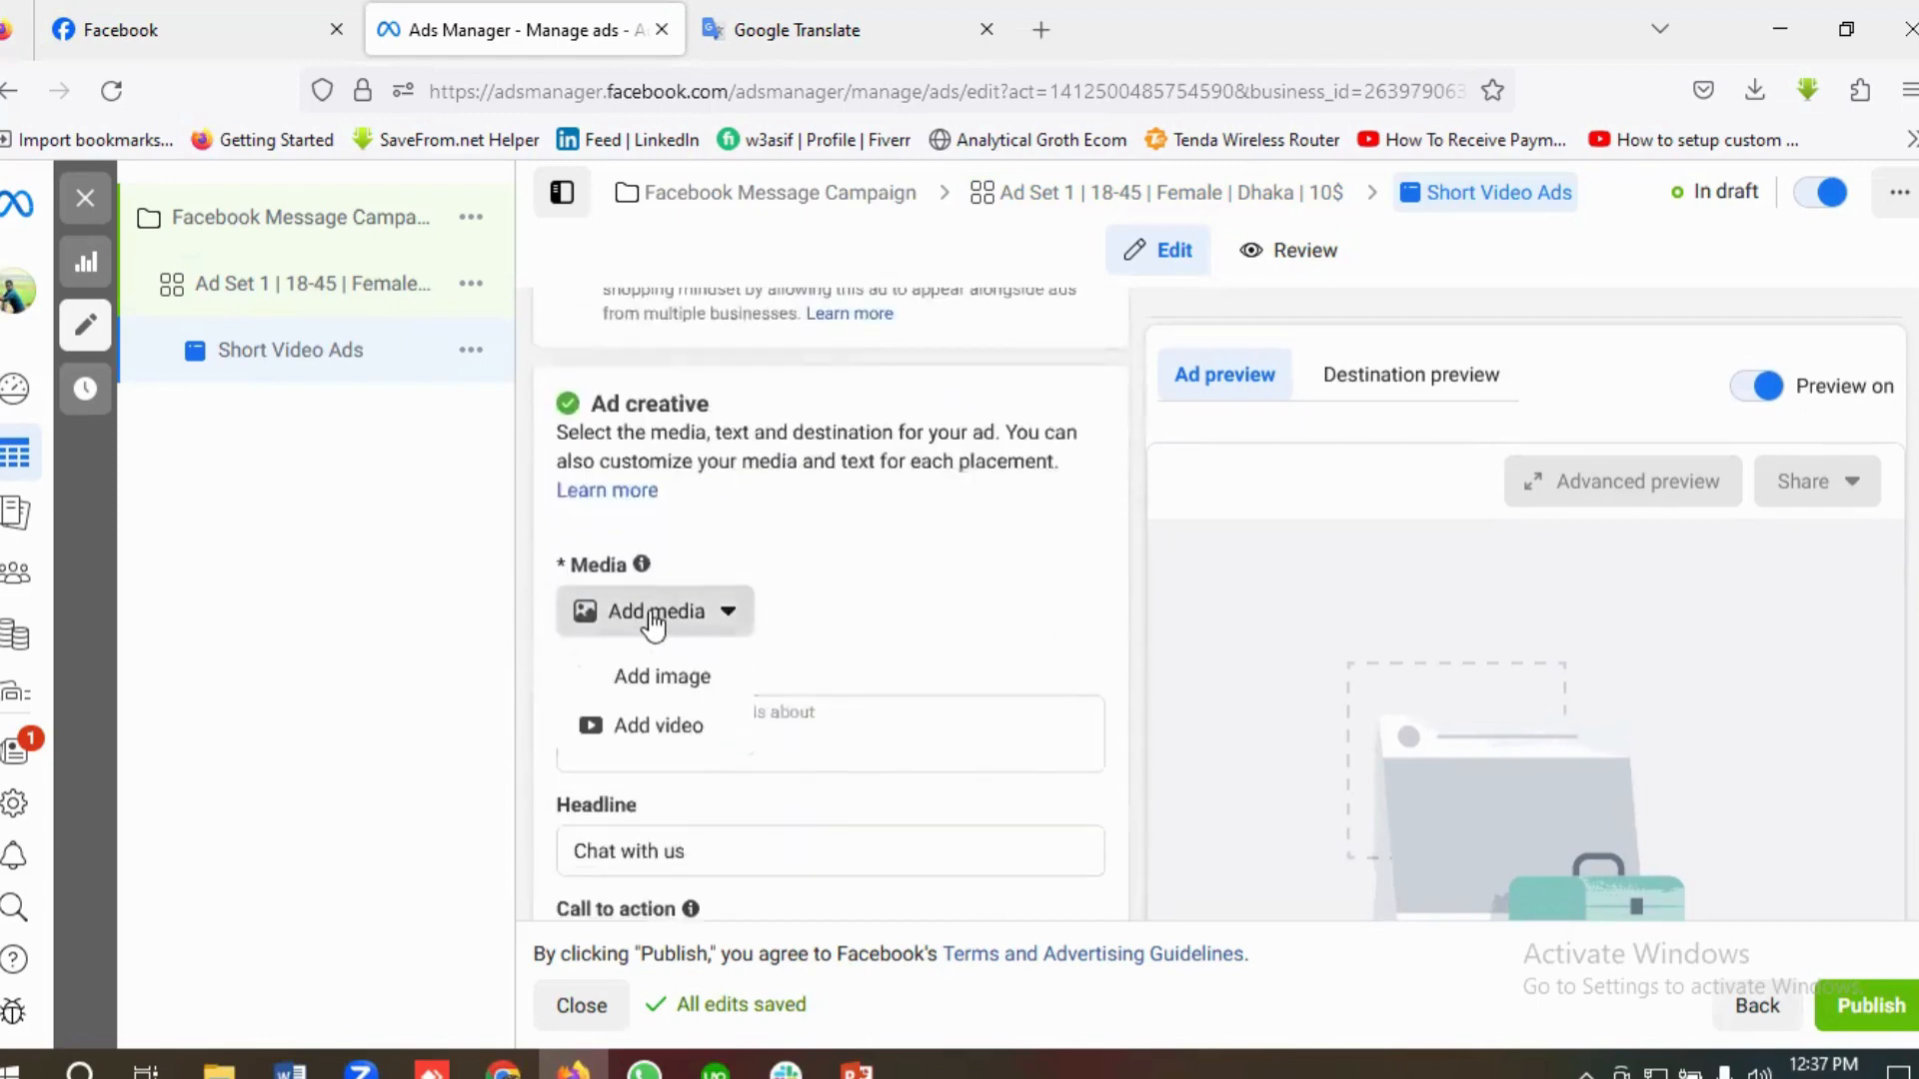
left_click(658, 726)
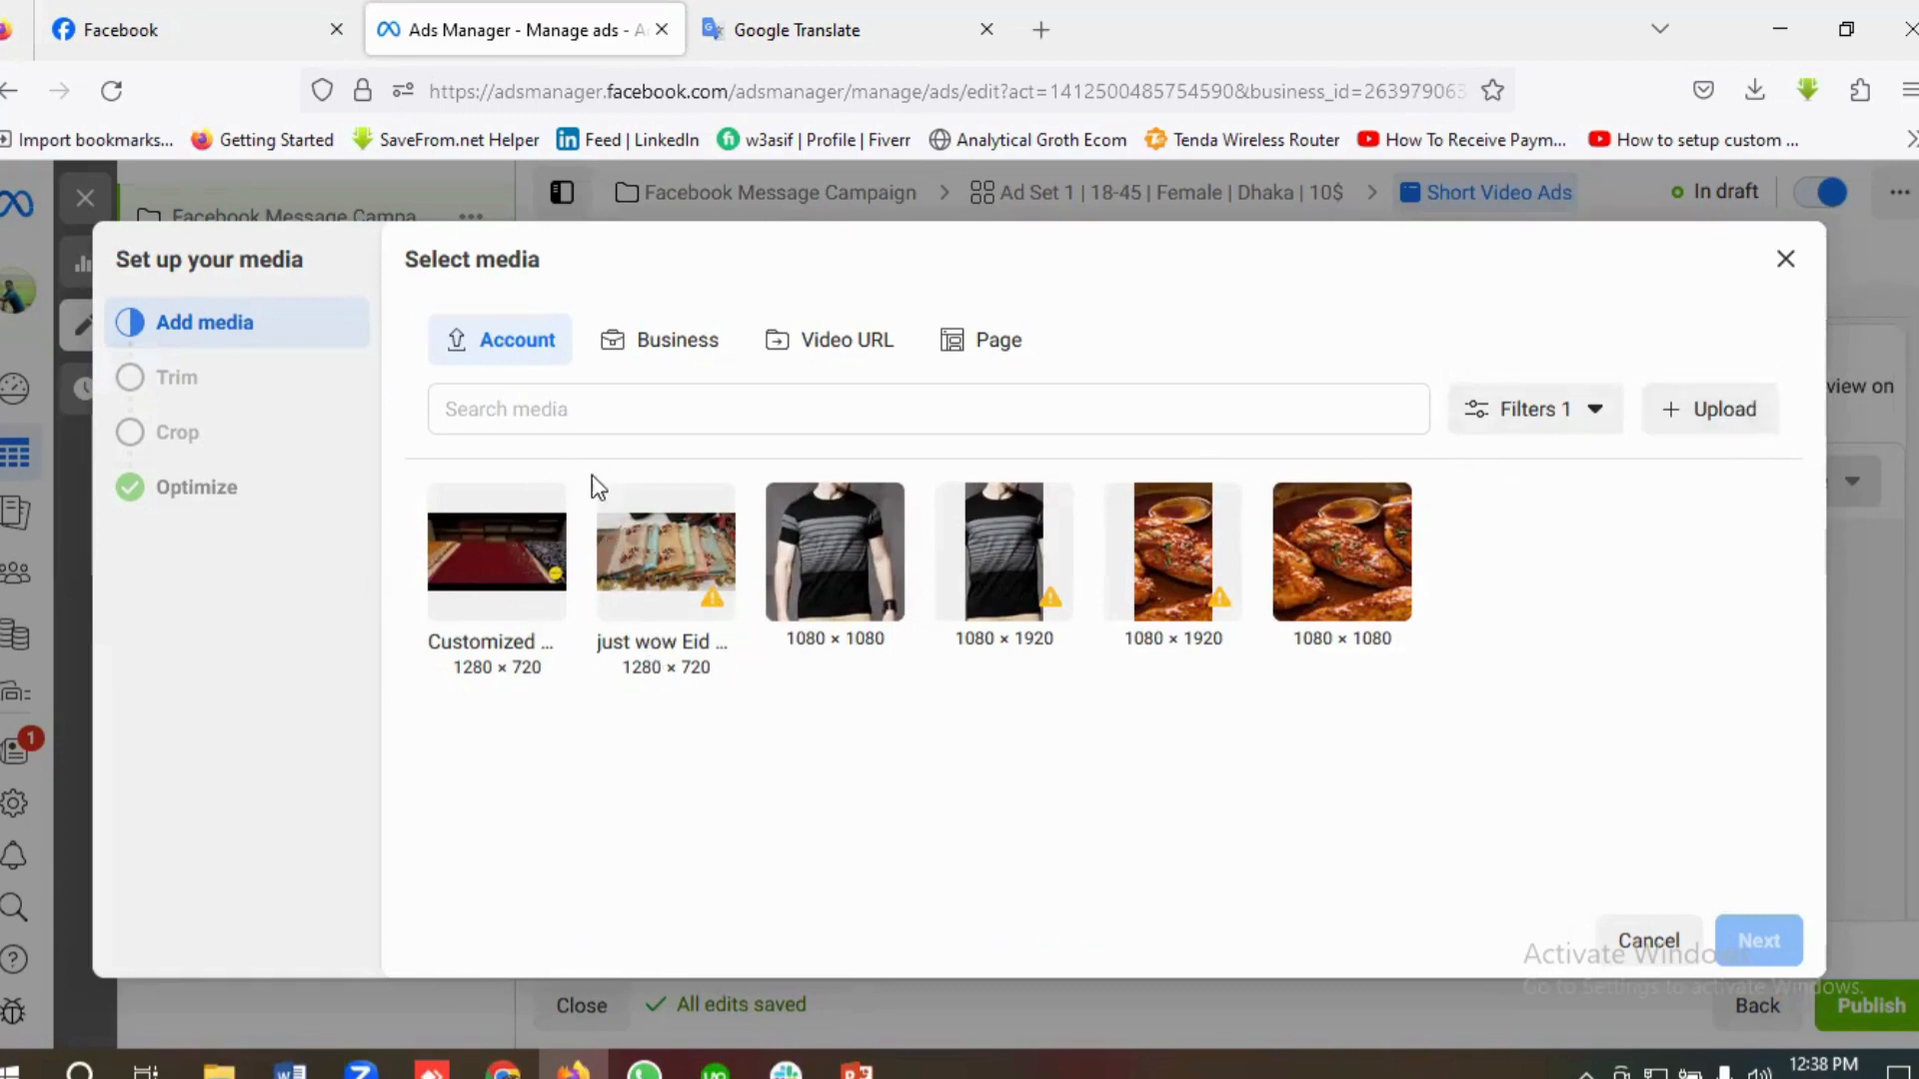
left_click(481, 572)
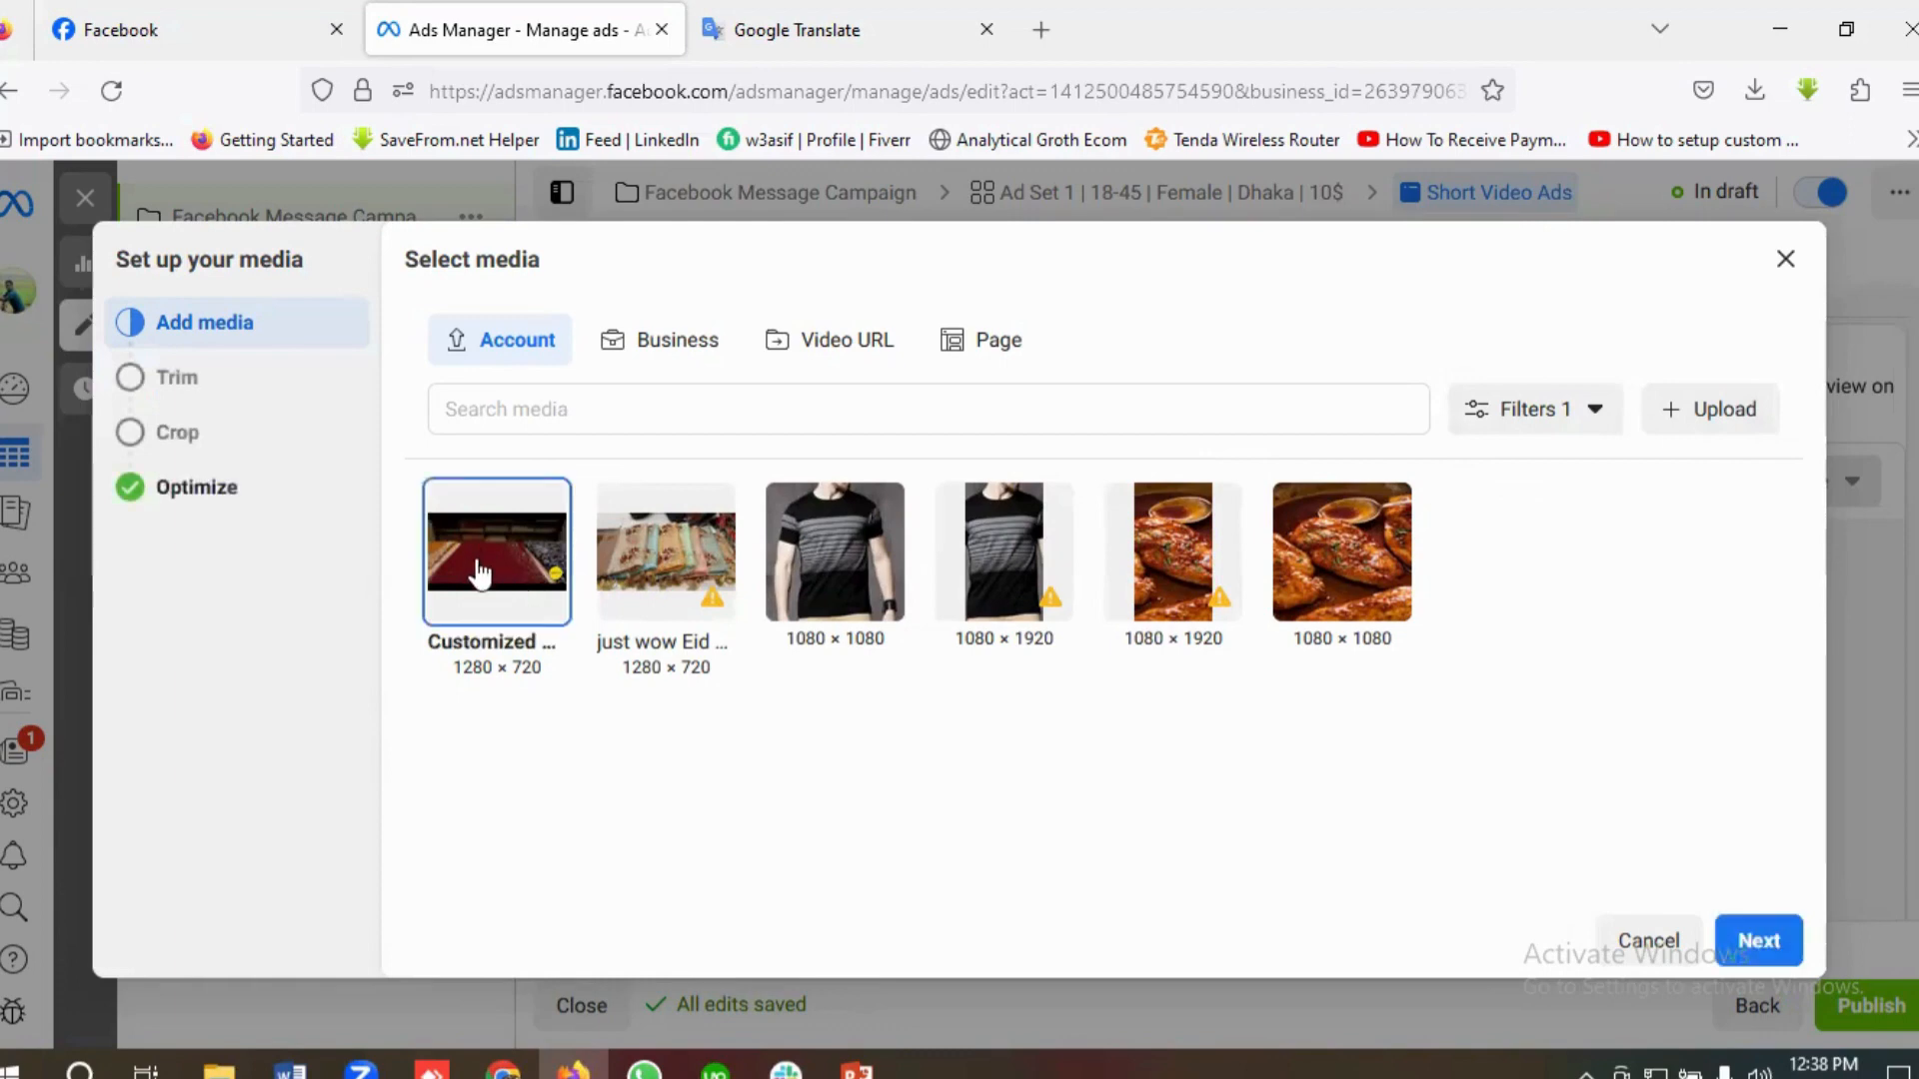
left_click(1753, 950)
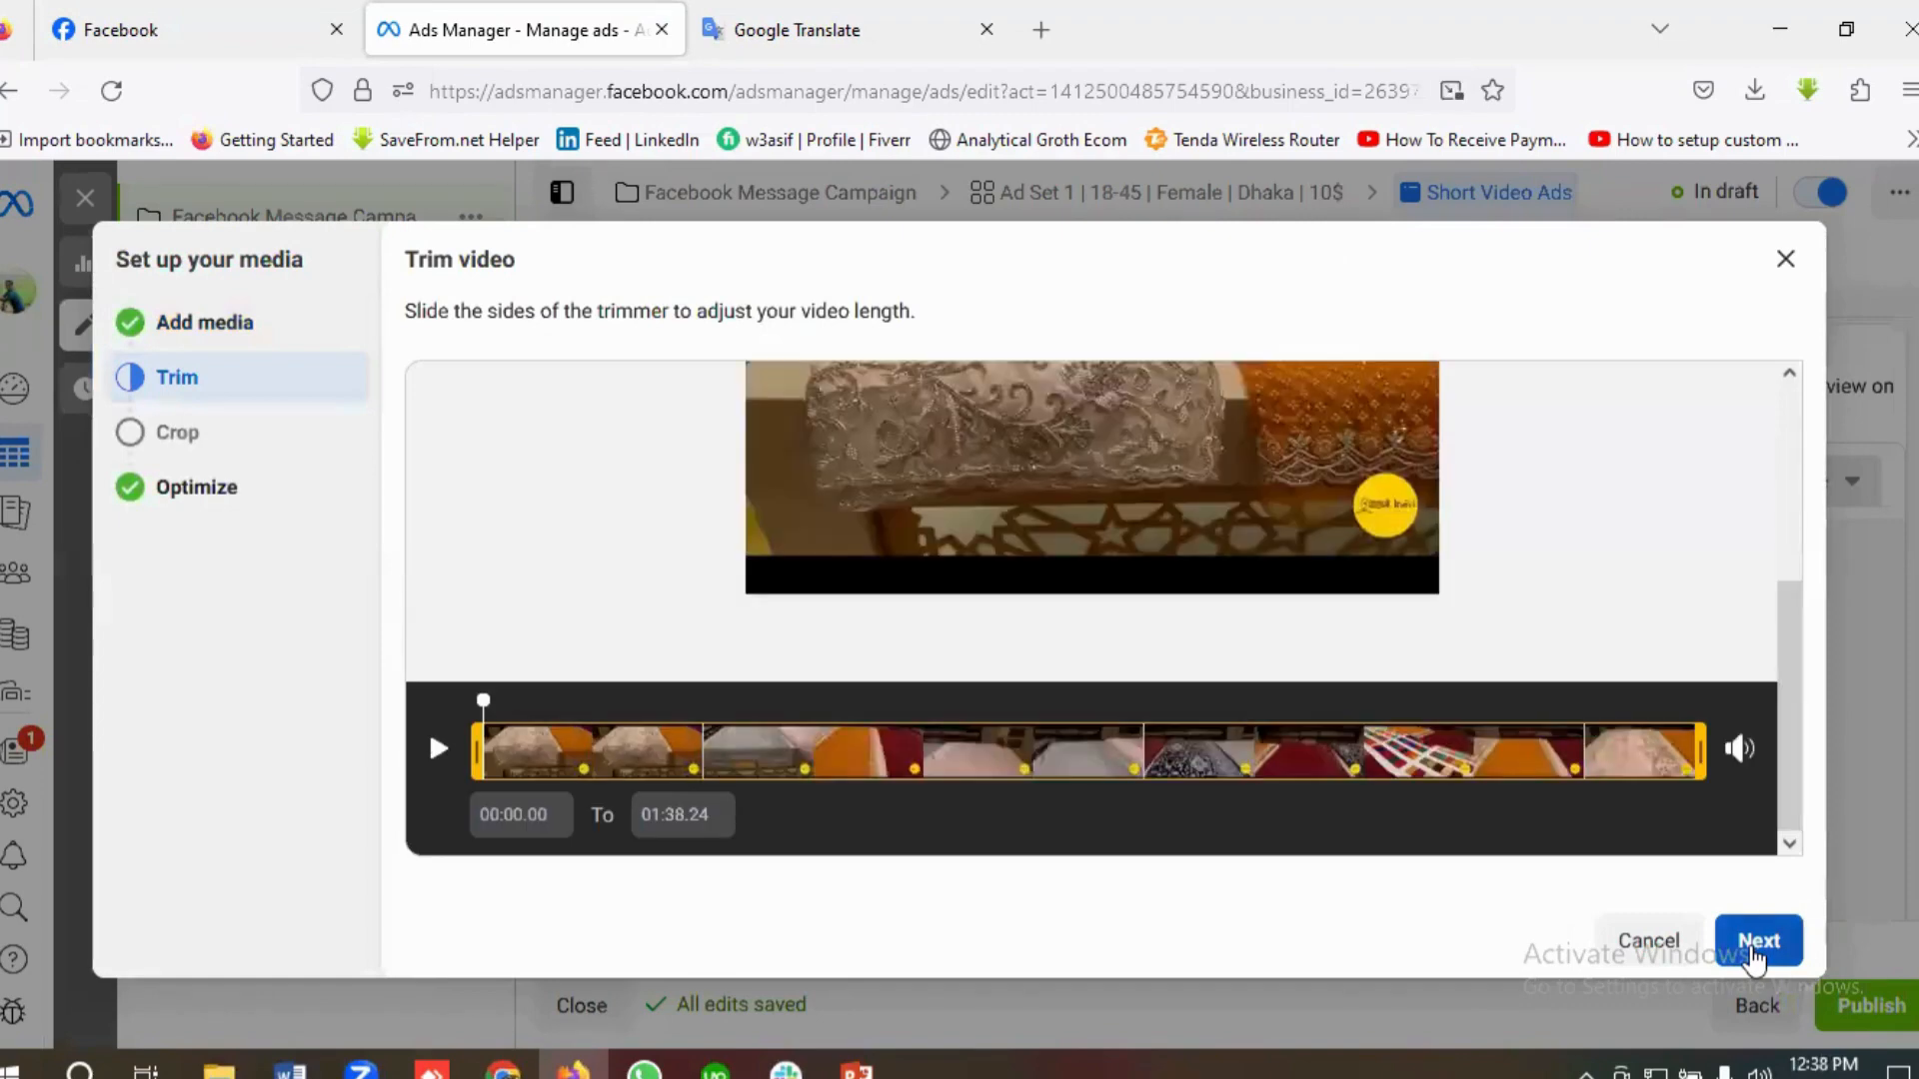
left_click(1755, 949)
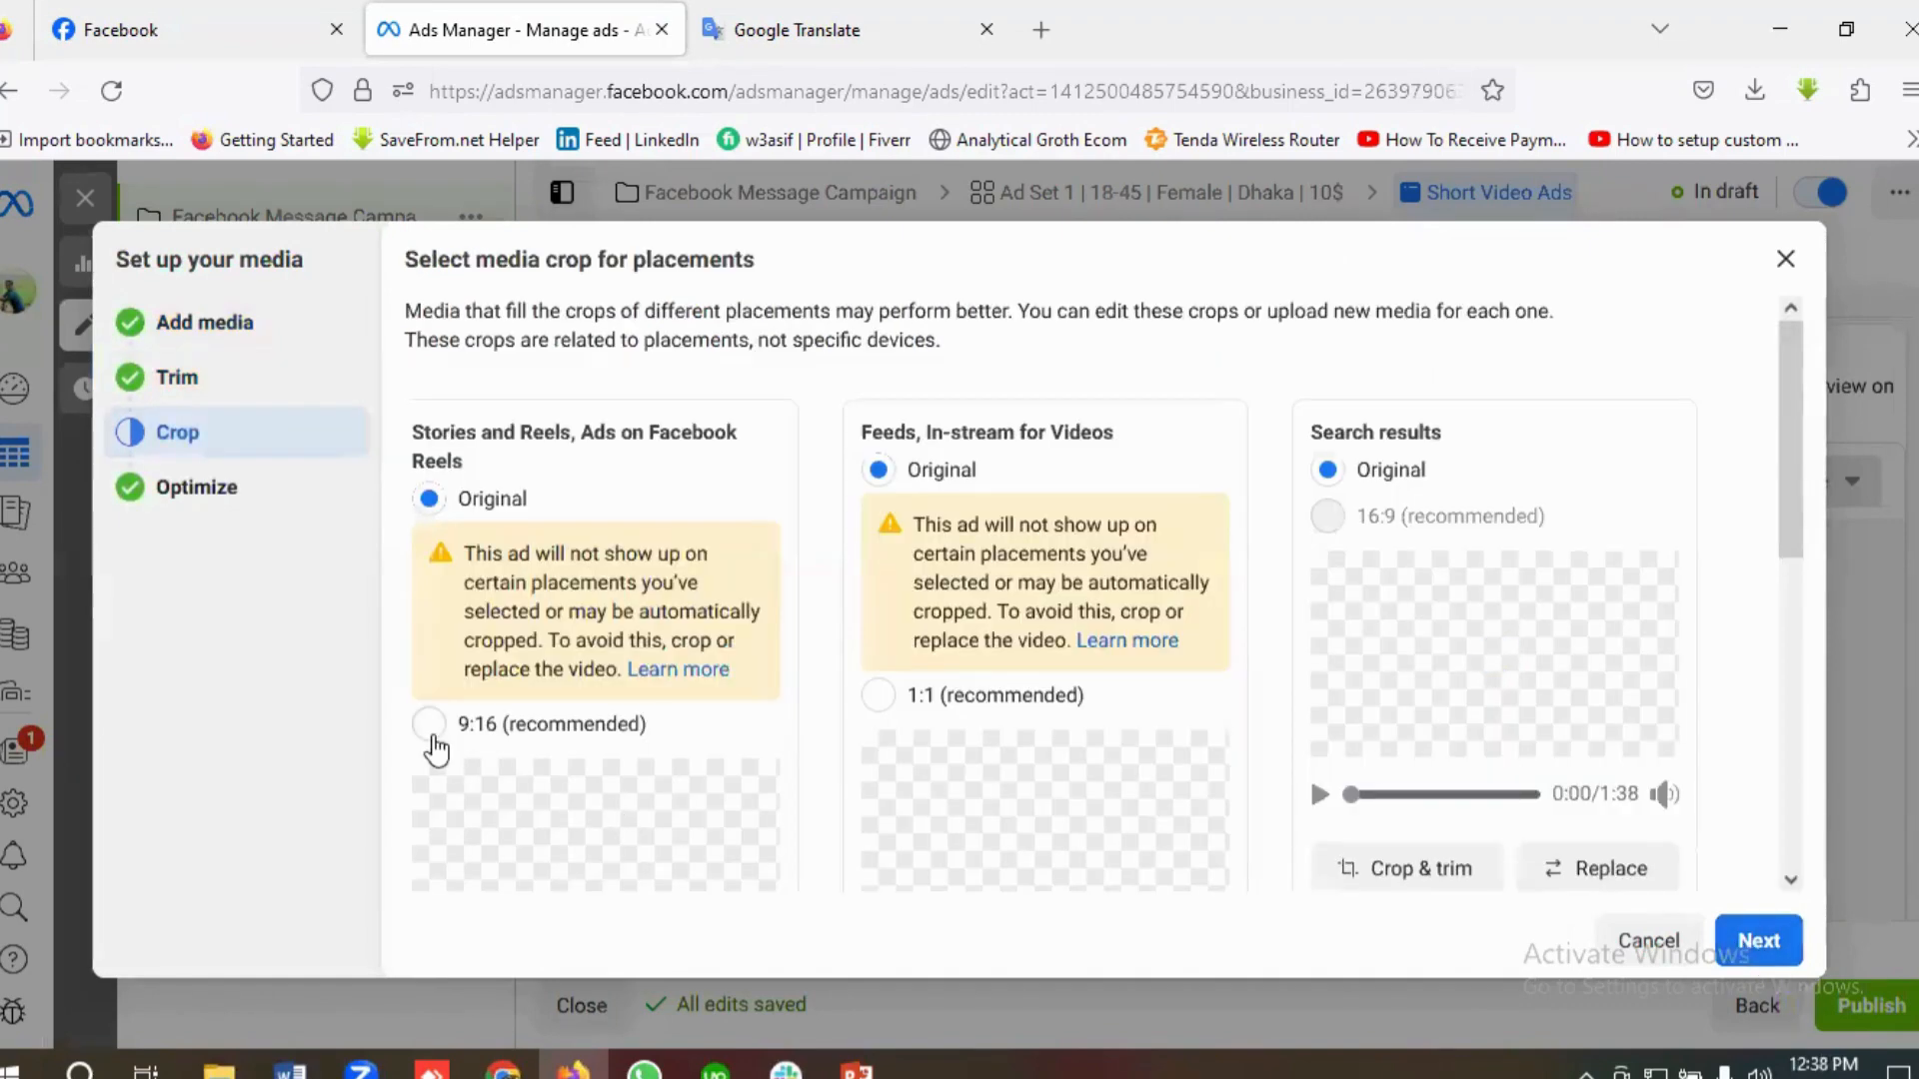
Step: Crop the video to 9:16 for Stories and Reels, keep the other placements at Original, and proceed to the creative optimizations
left_click(433, 736)
scroll(764, 735, "down", 5)
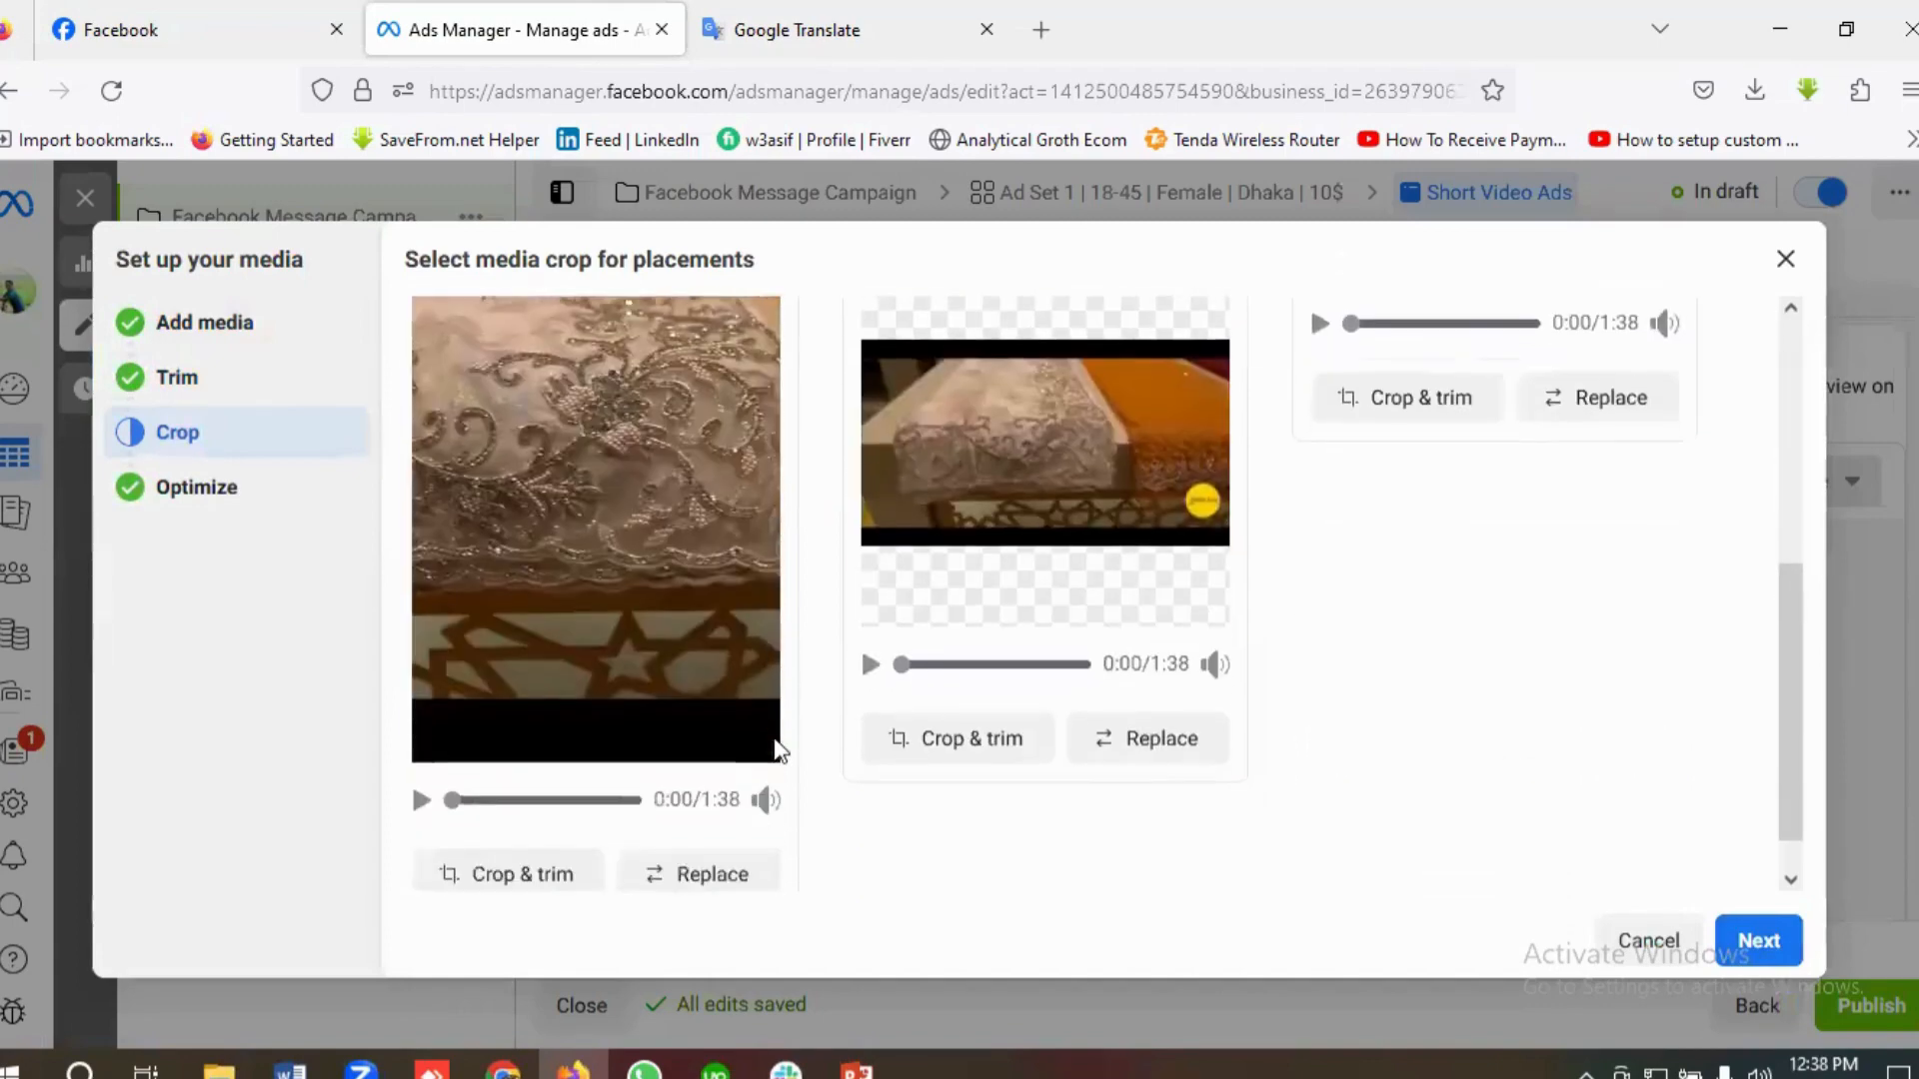
scroll(781, 749, "down", 1)
scroll(805, 779, "up", 2)
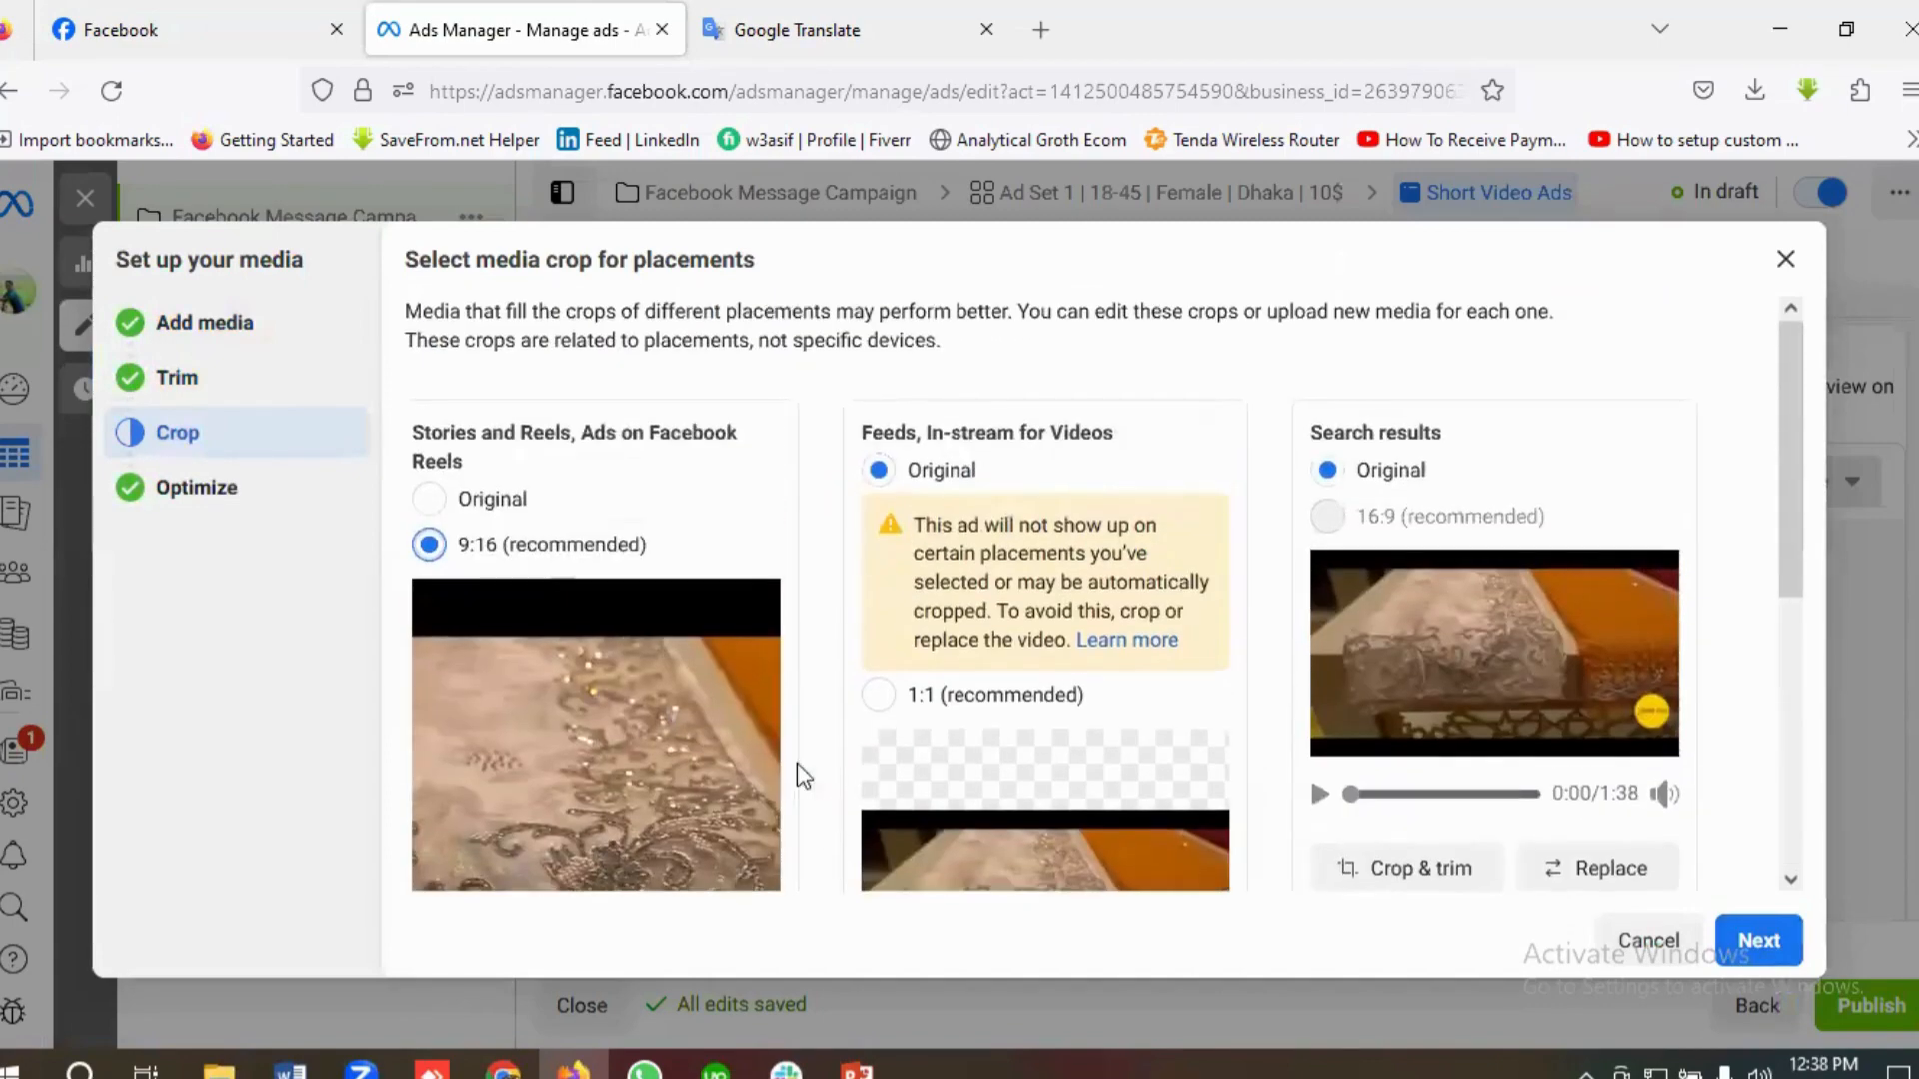
scroll(839, 744, "down", 6)
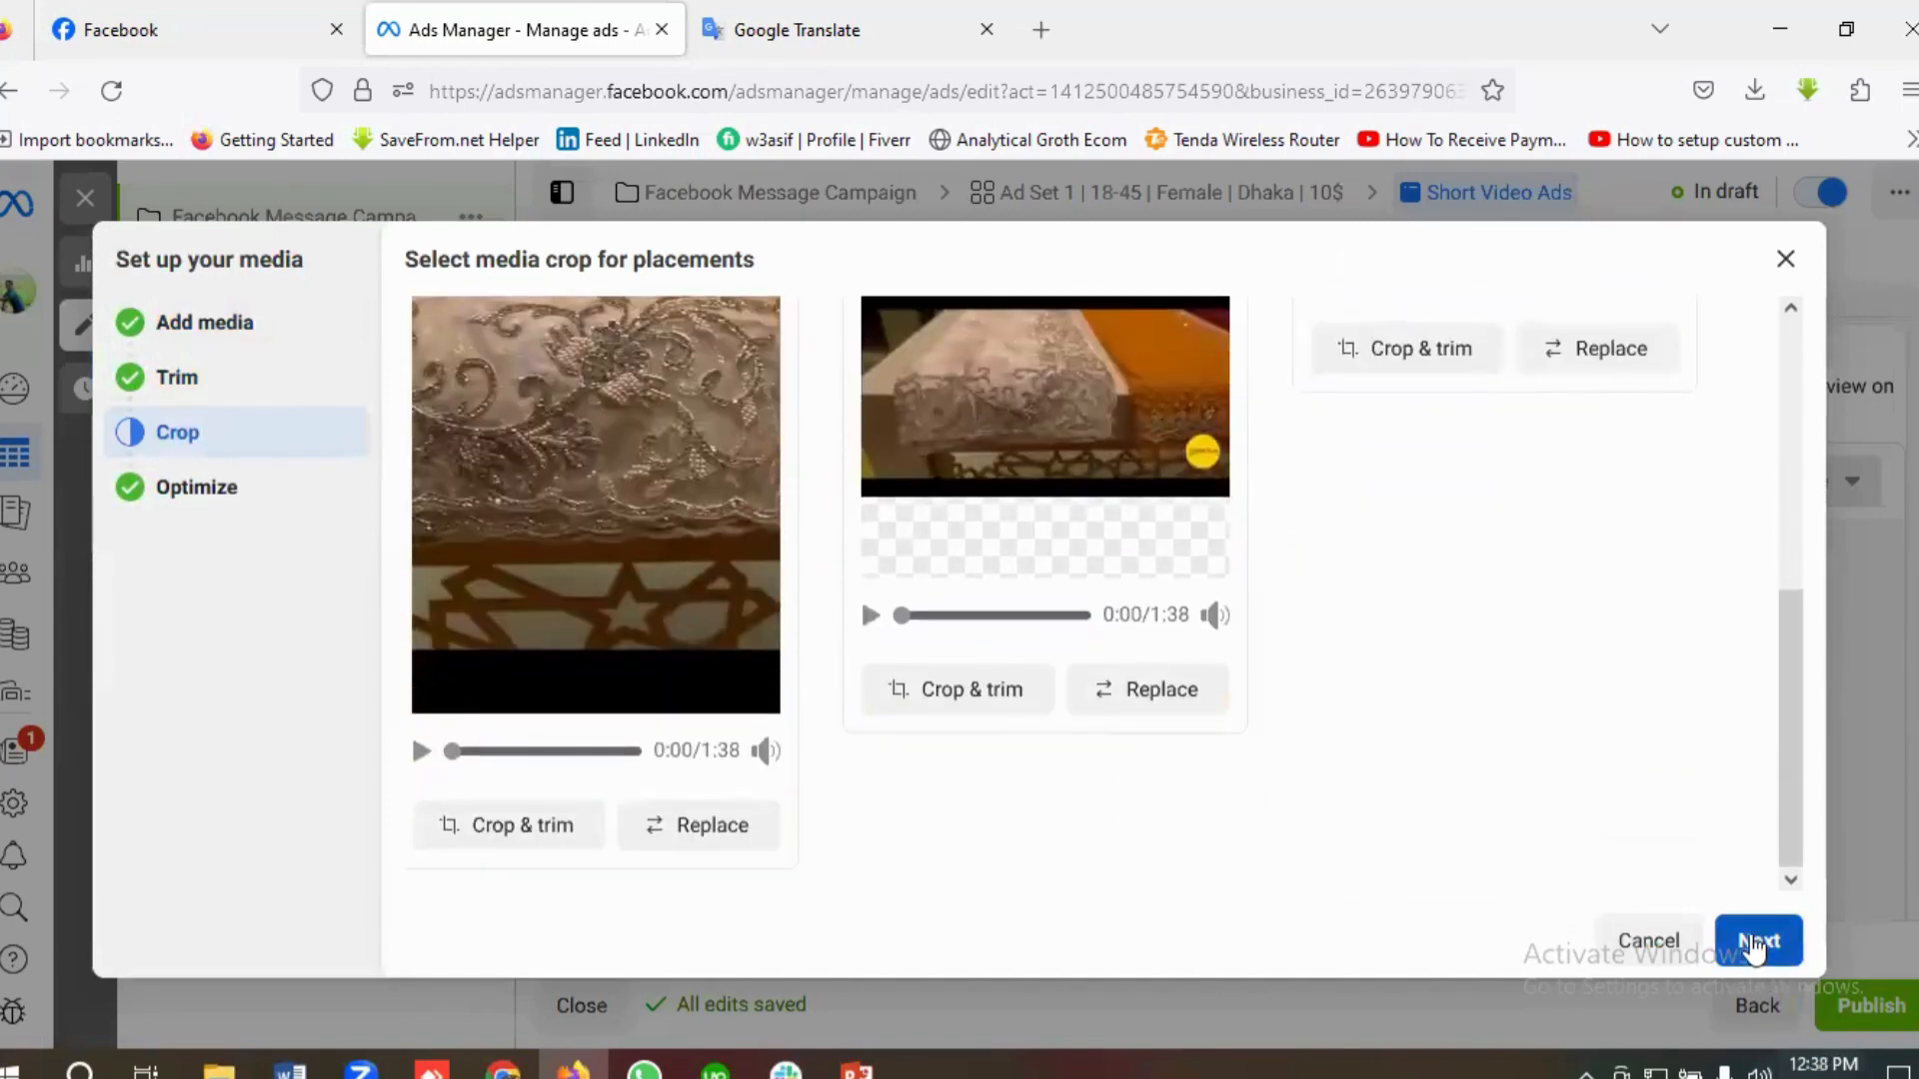
left_click(1753, 944)
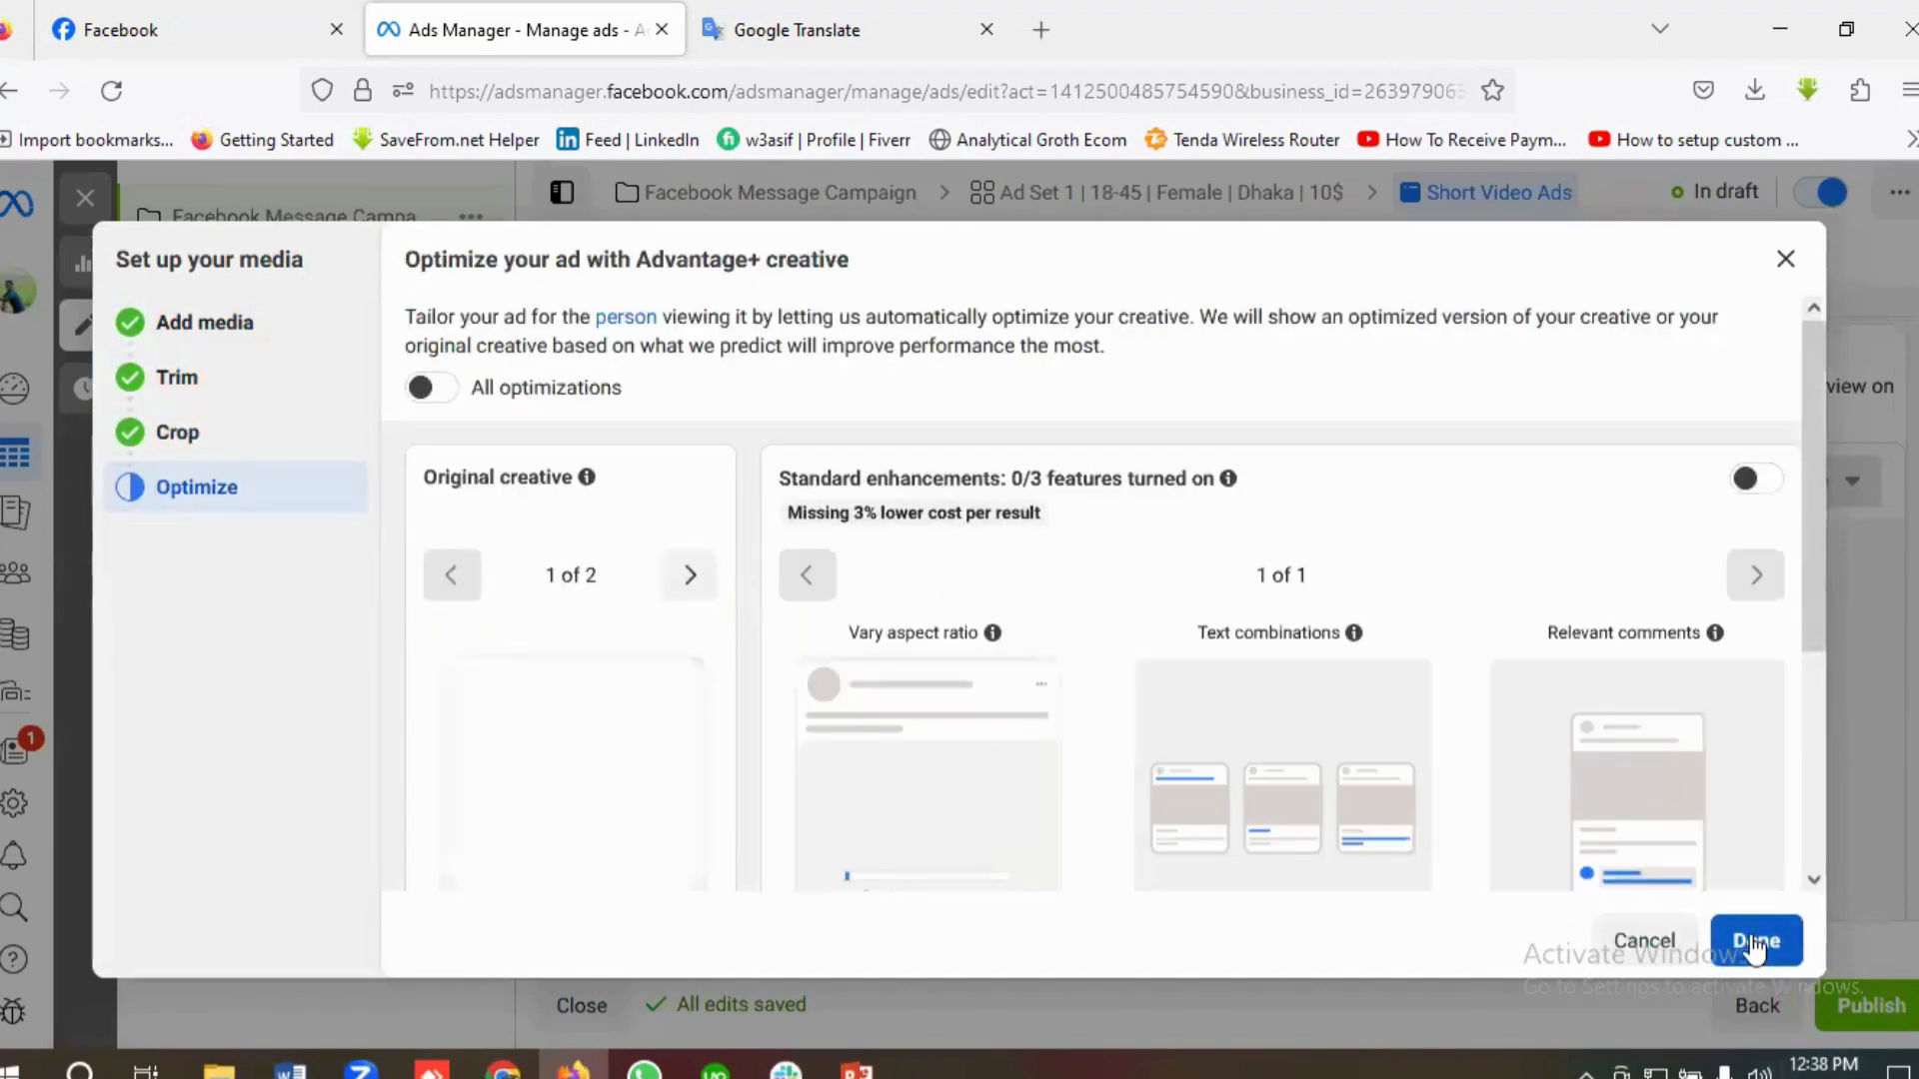
Step: Finish the media setup with all Advantage+ creative optimizations left off and go to the ad's primary text
scroll(1275, 772, "down", 4)
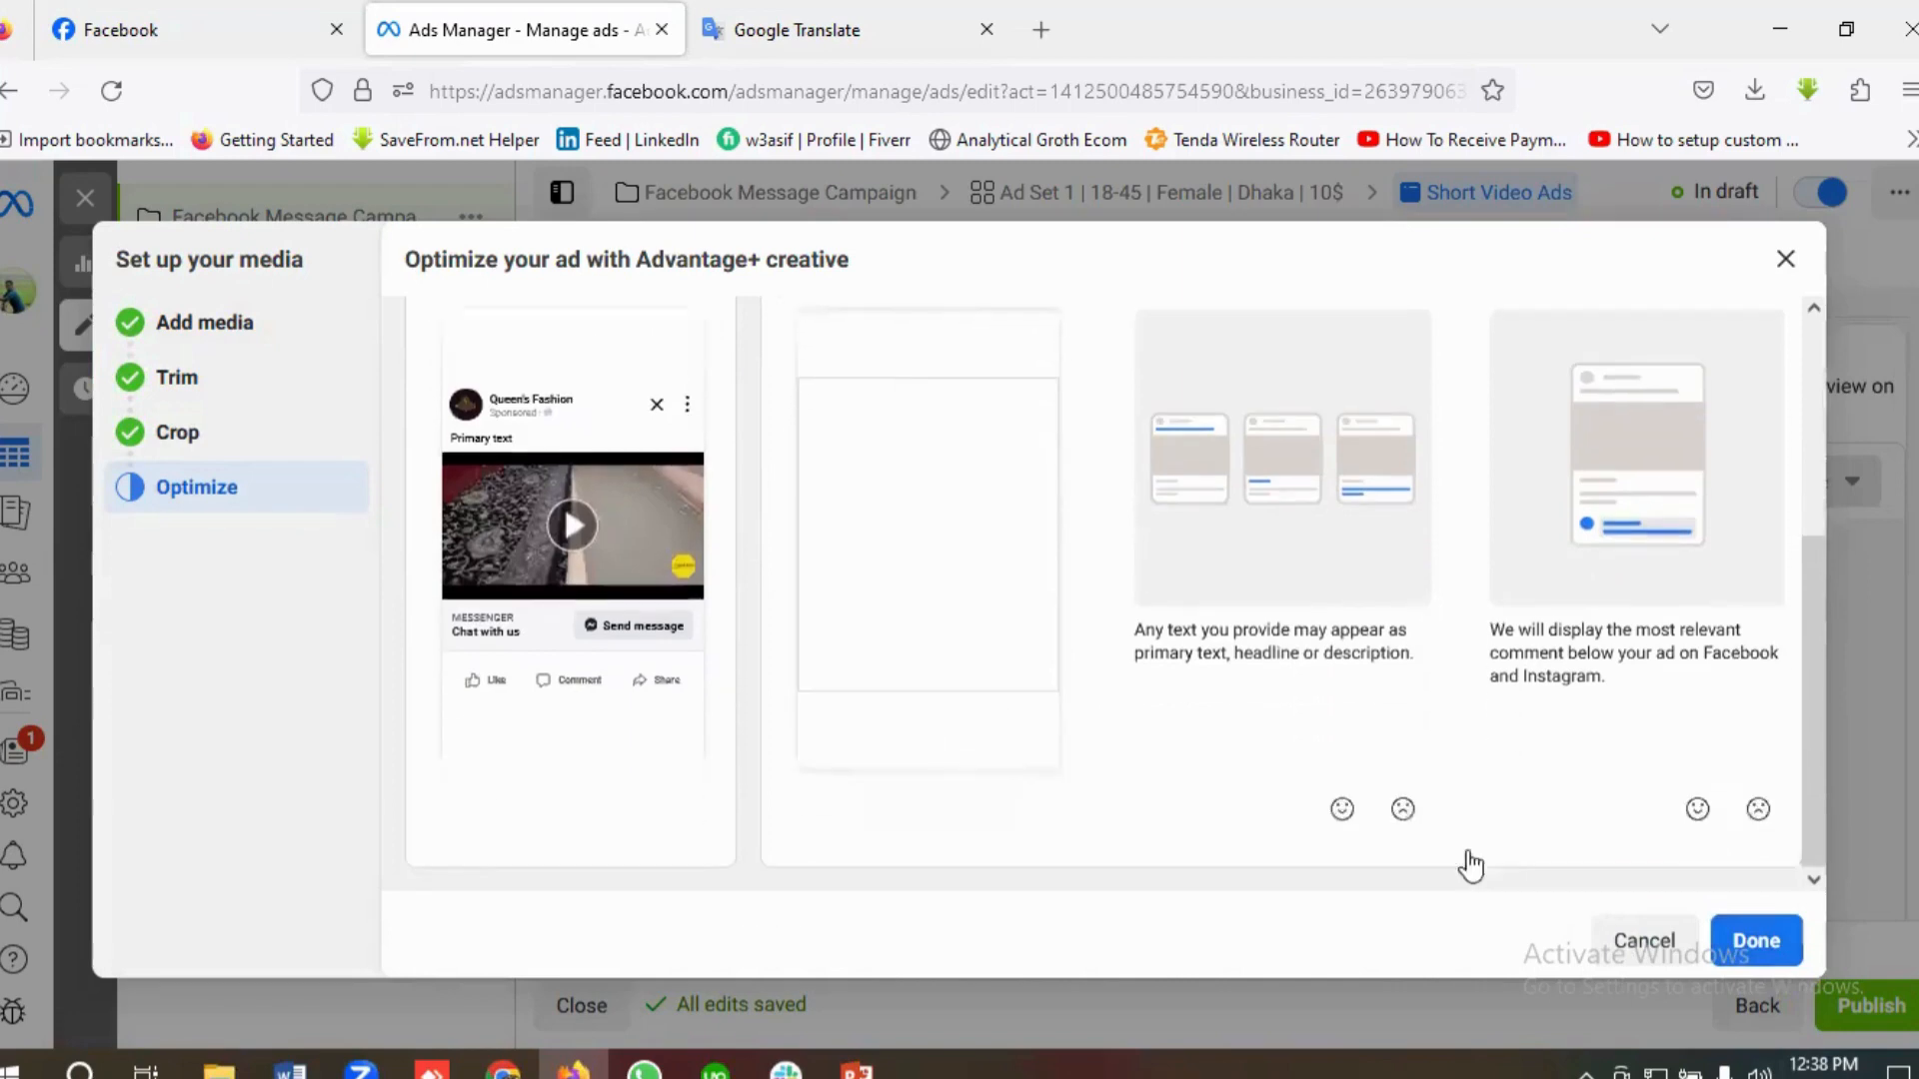
left_click(1759, 944)
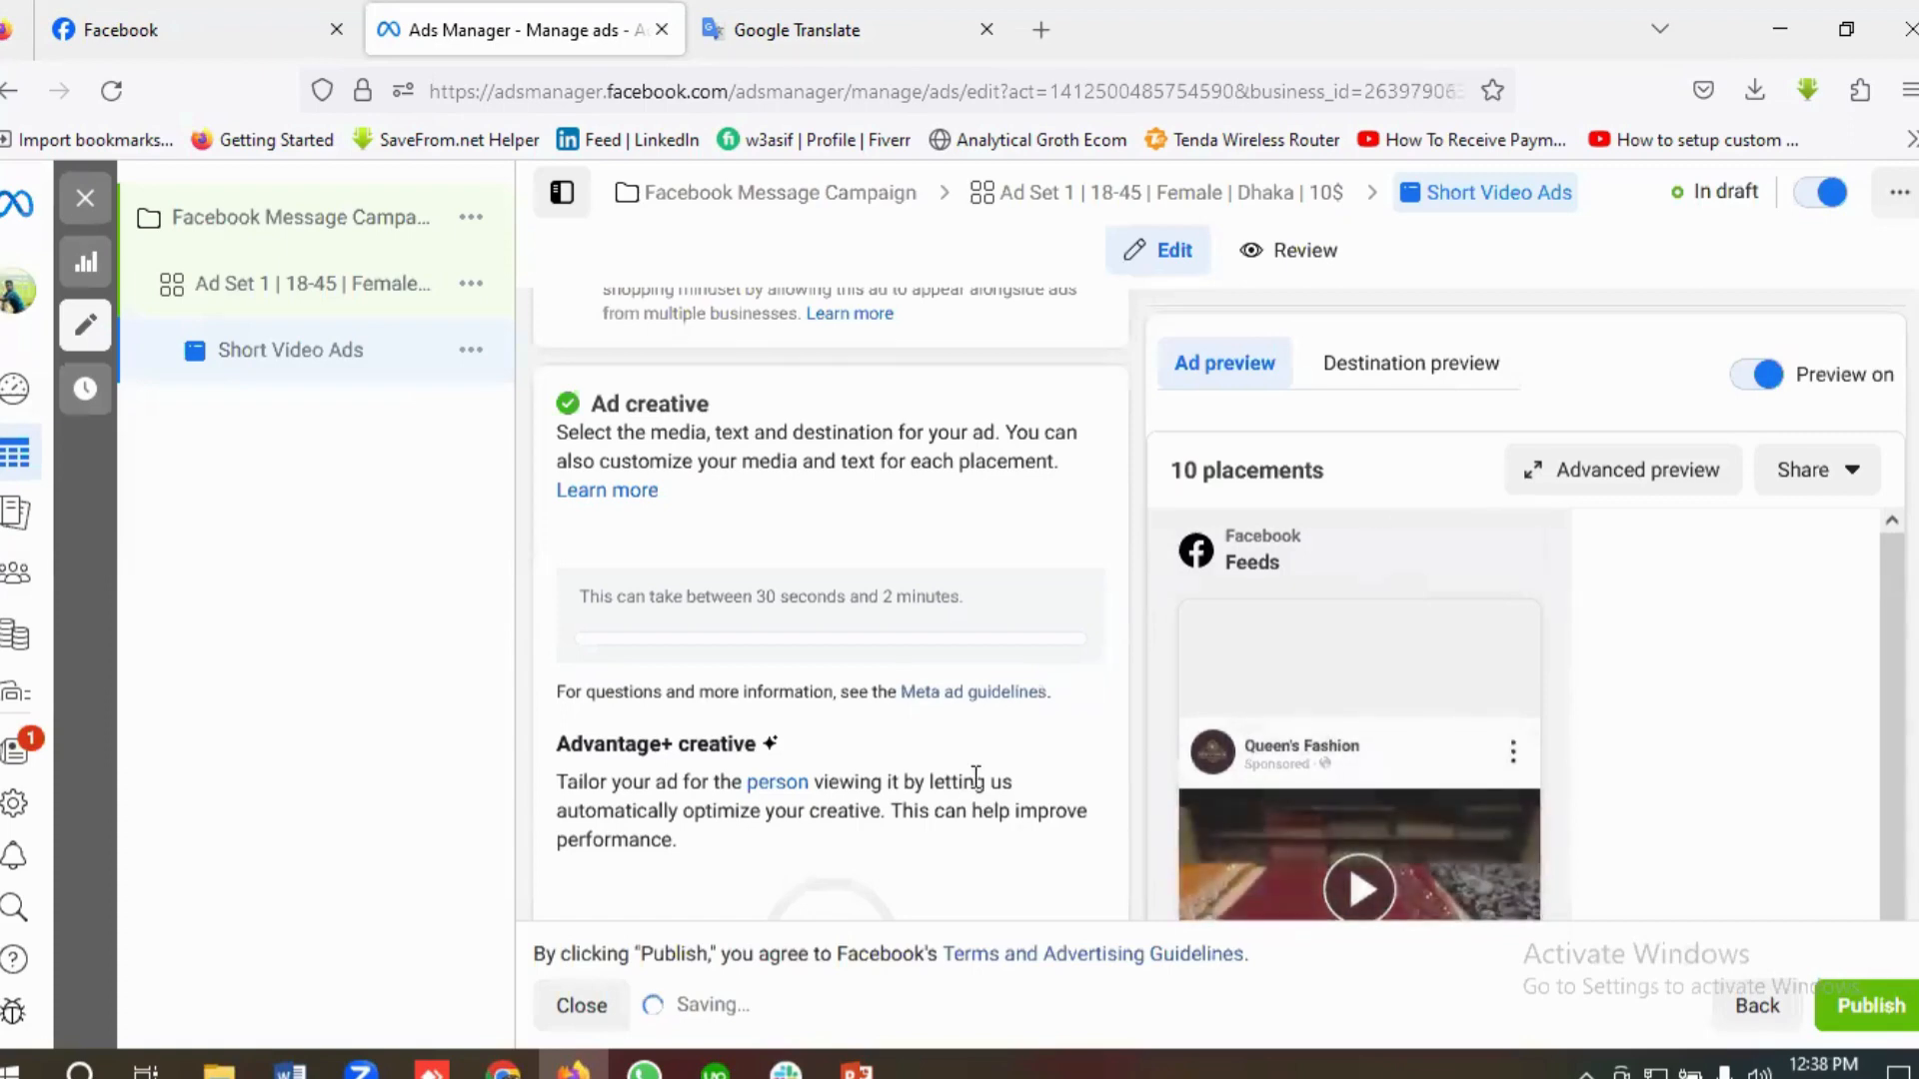
scroll(975, 779, "down", 3)
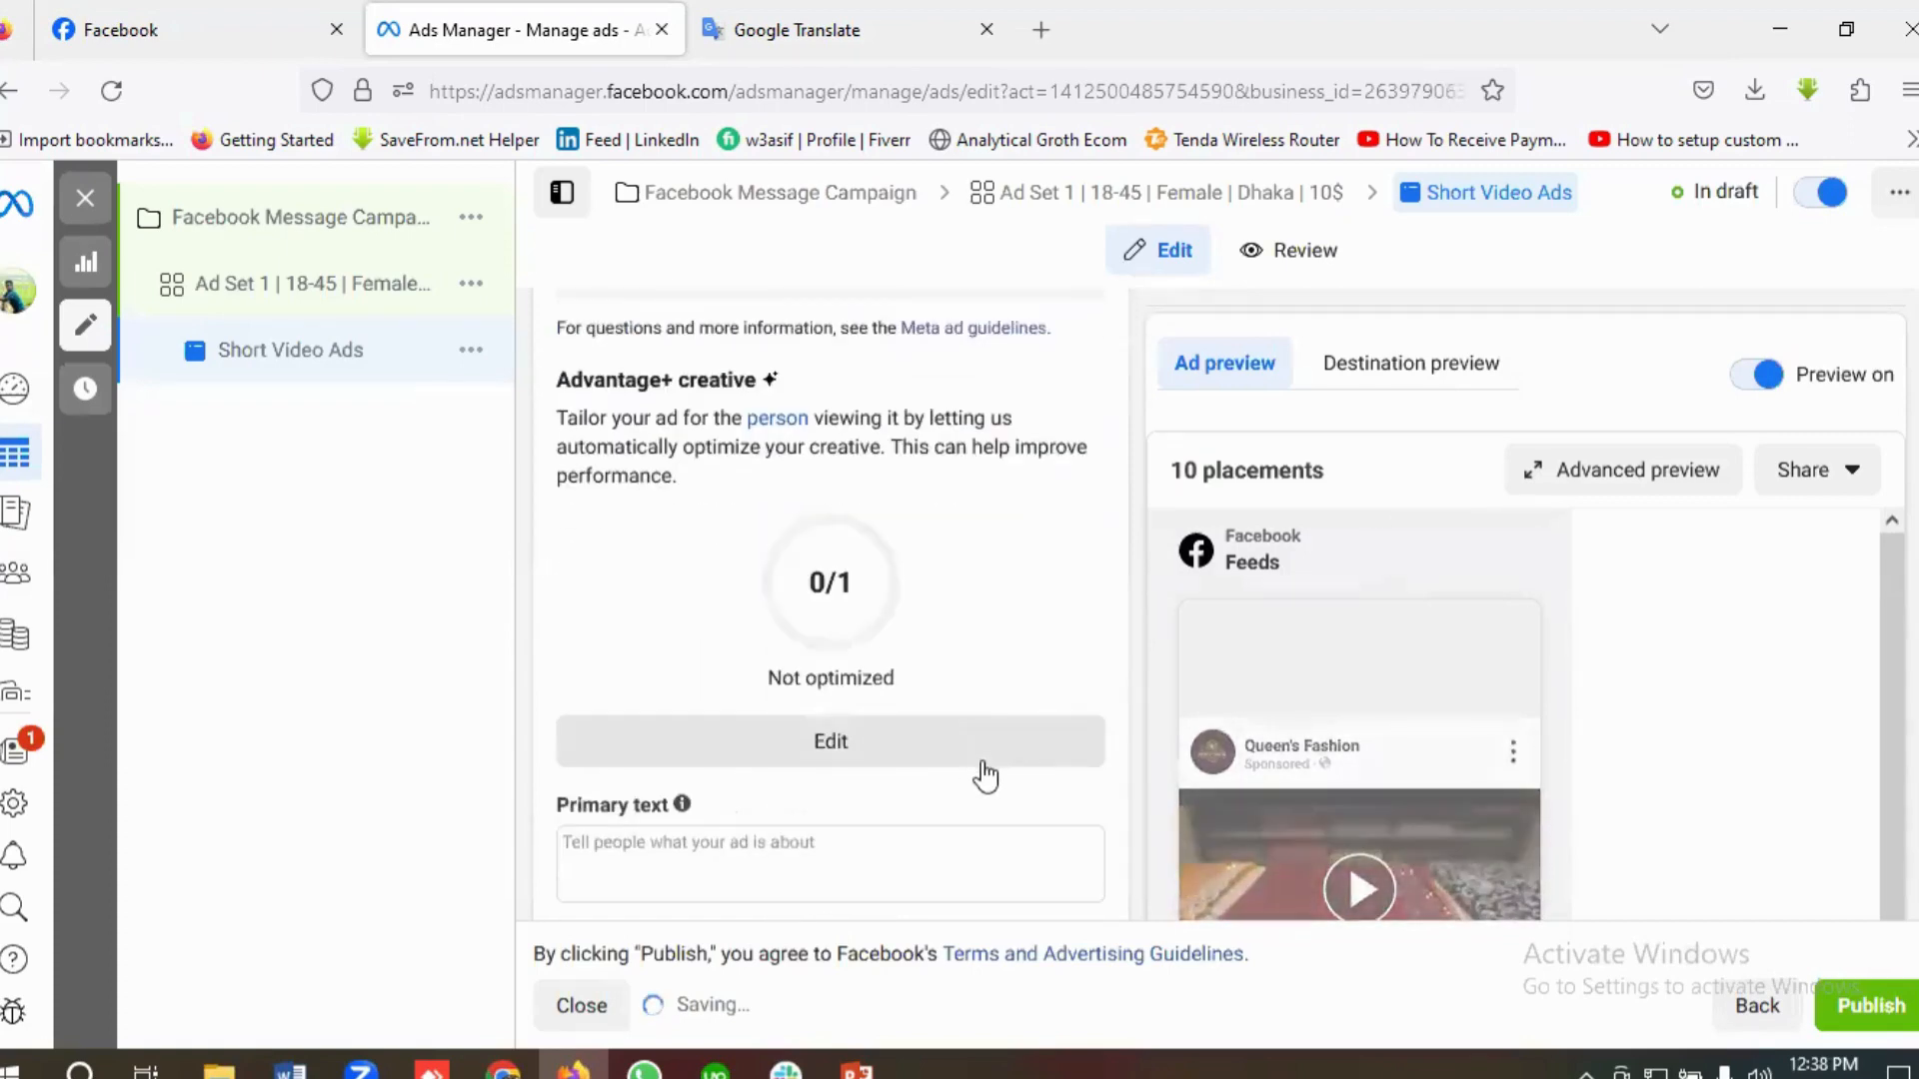
scroll(983, 762, "down", 2)
scroll(985, 760, "up", 2)
scroll(986, 761, "down", 2)
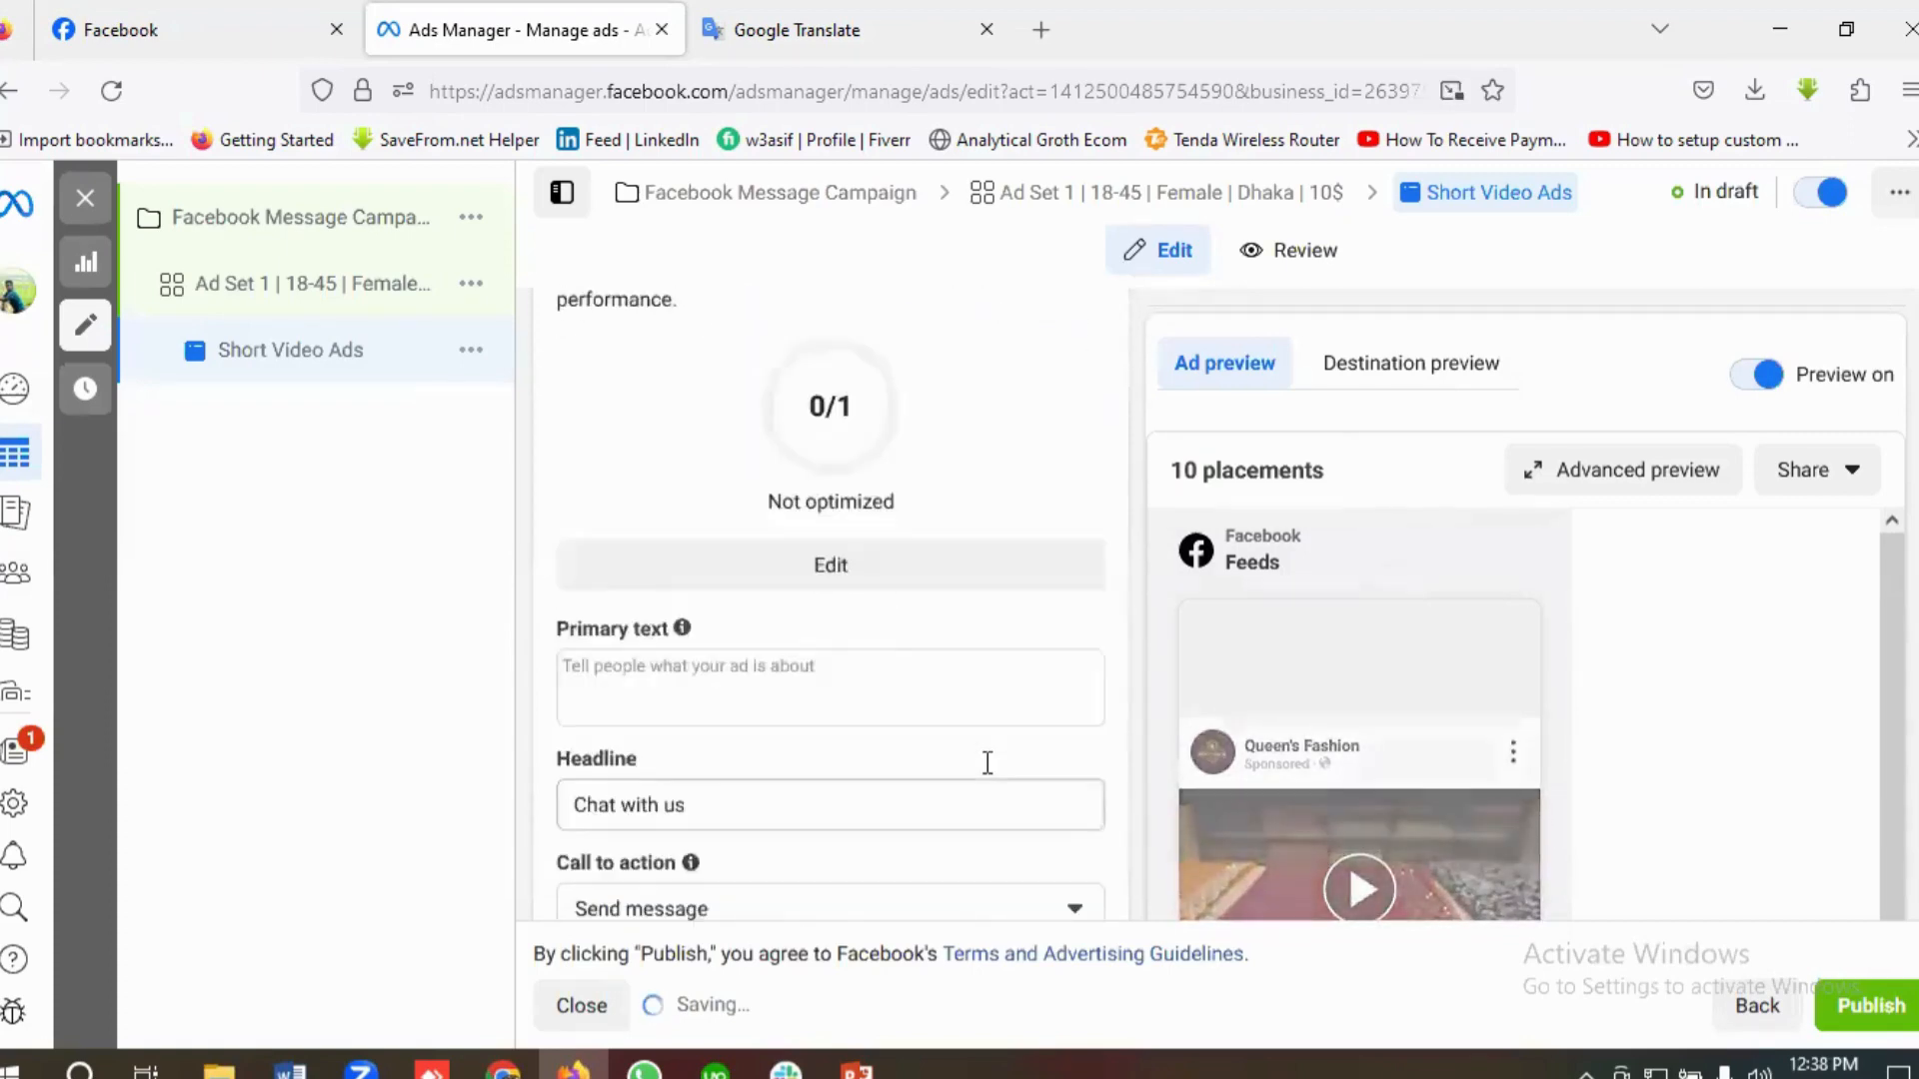
scroll(986, 760, "down", 1)
left_click(629, 607)
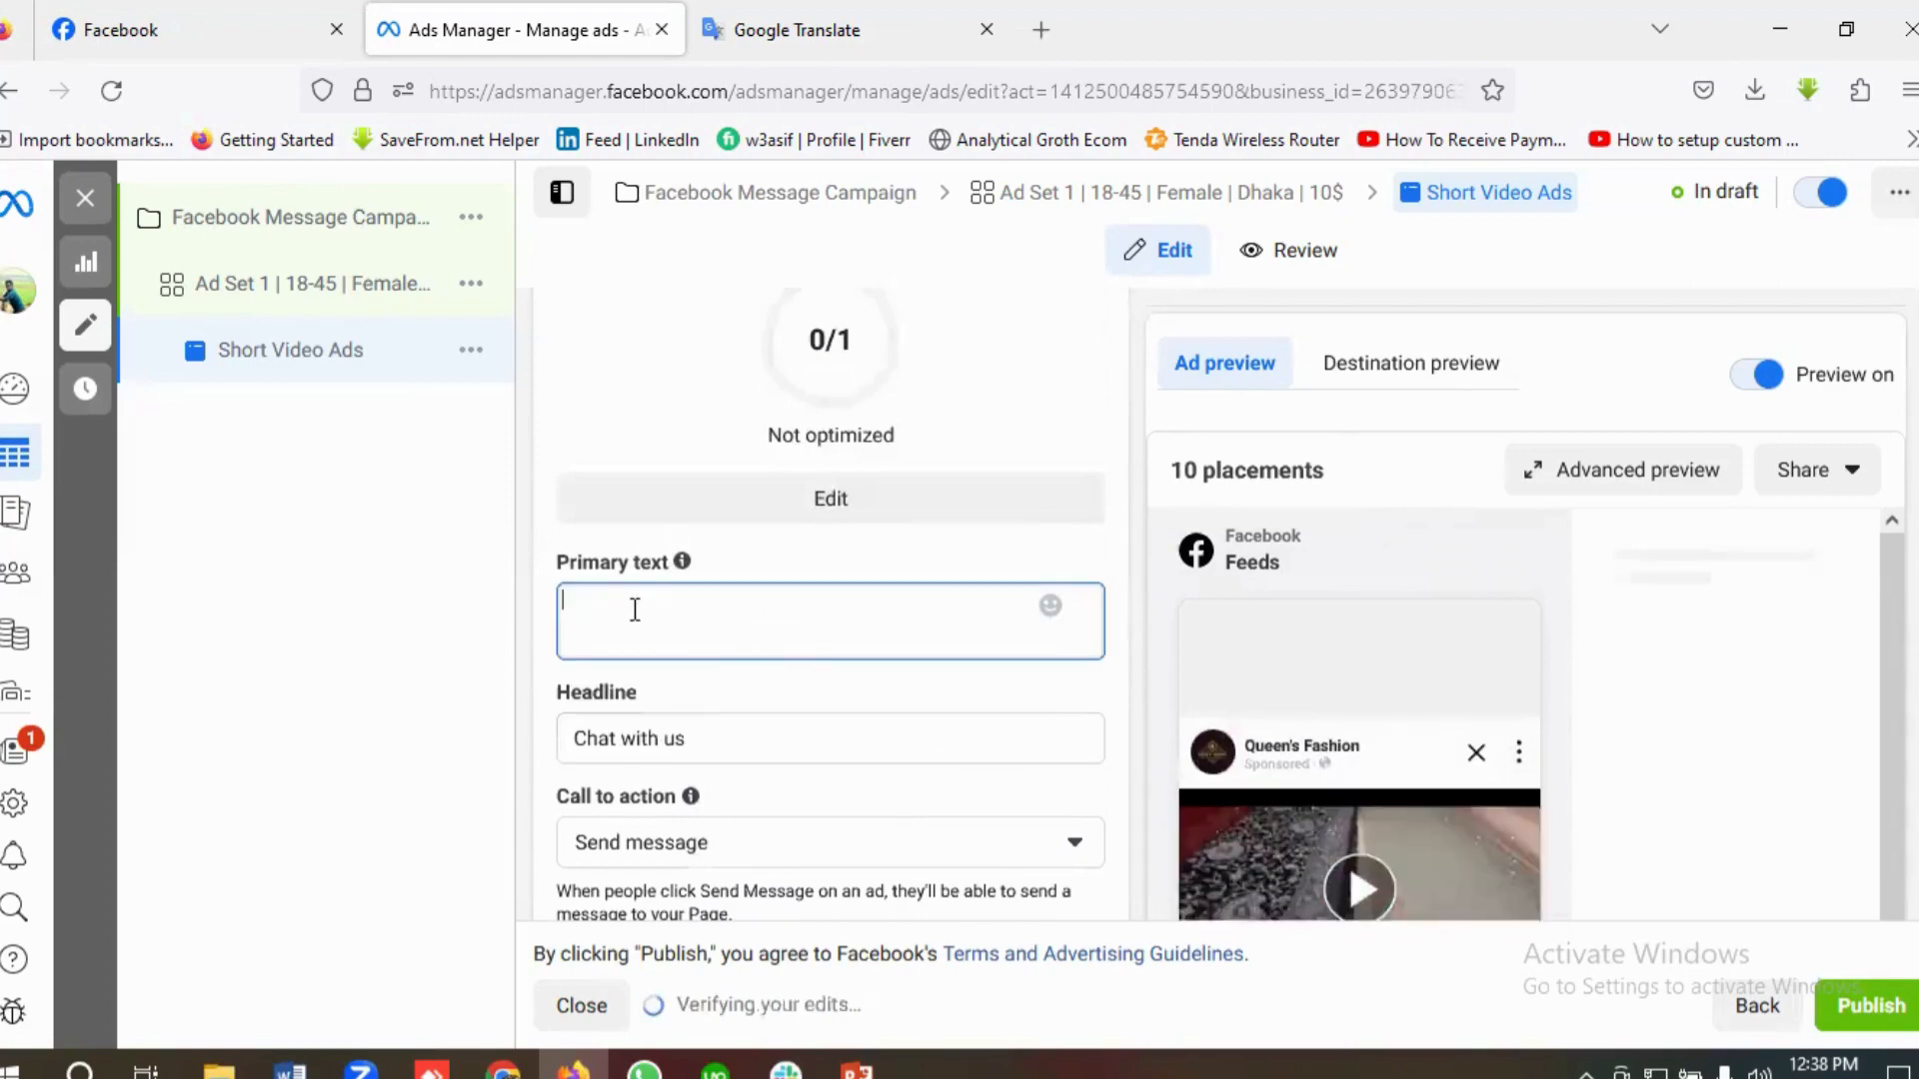
scroll(797, 664, "up", 9)
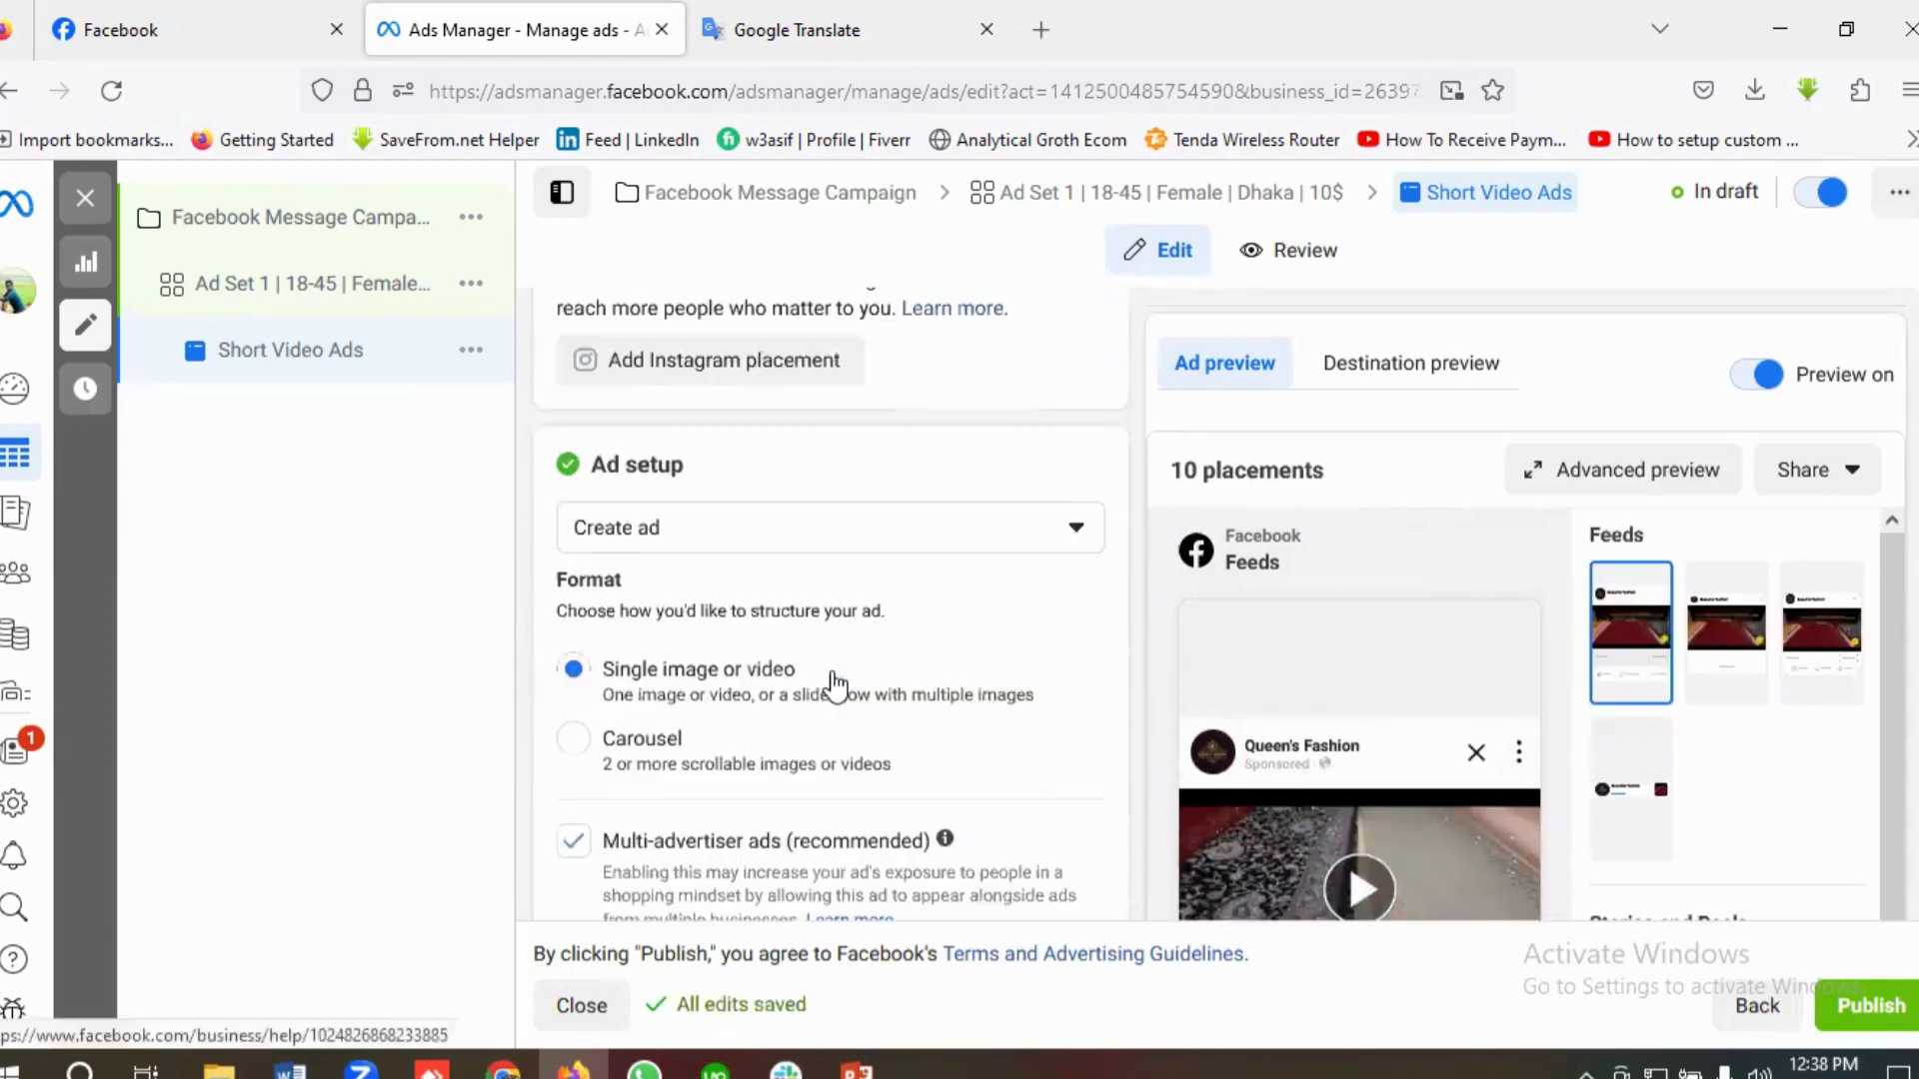
scroll(835, 686, "down", 10)
scroll(869, 629, "up", 2)
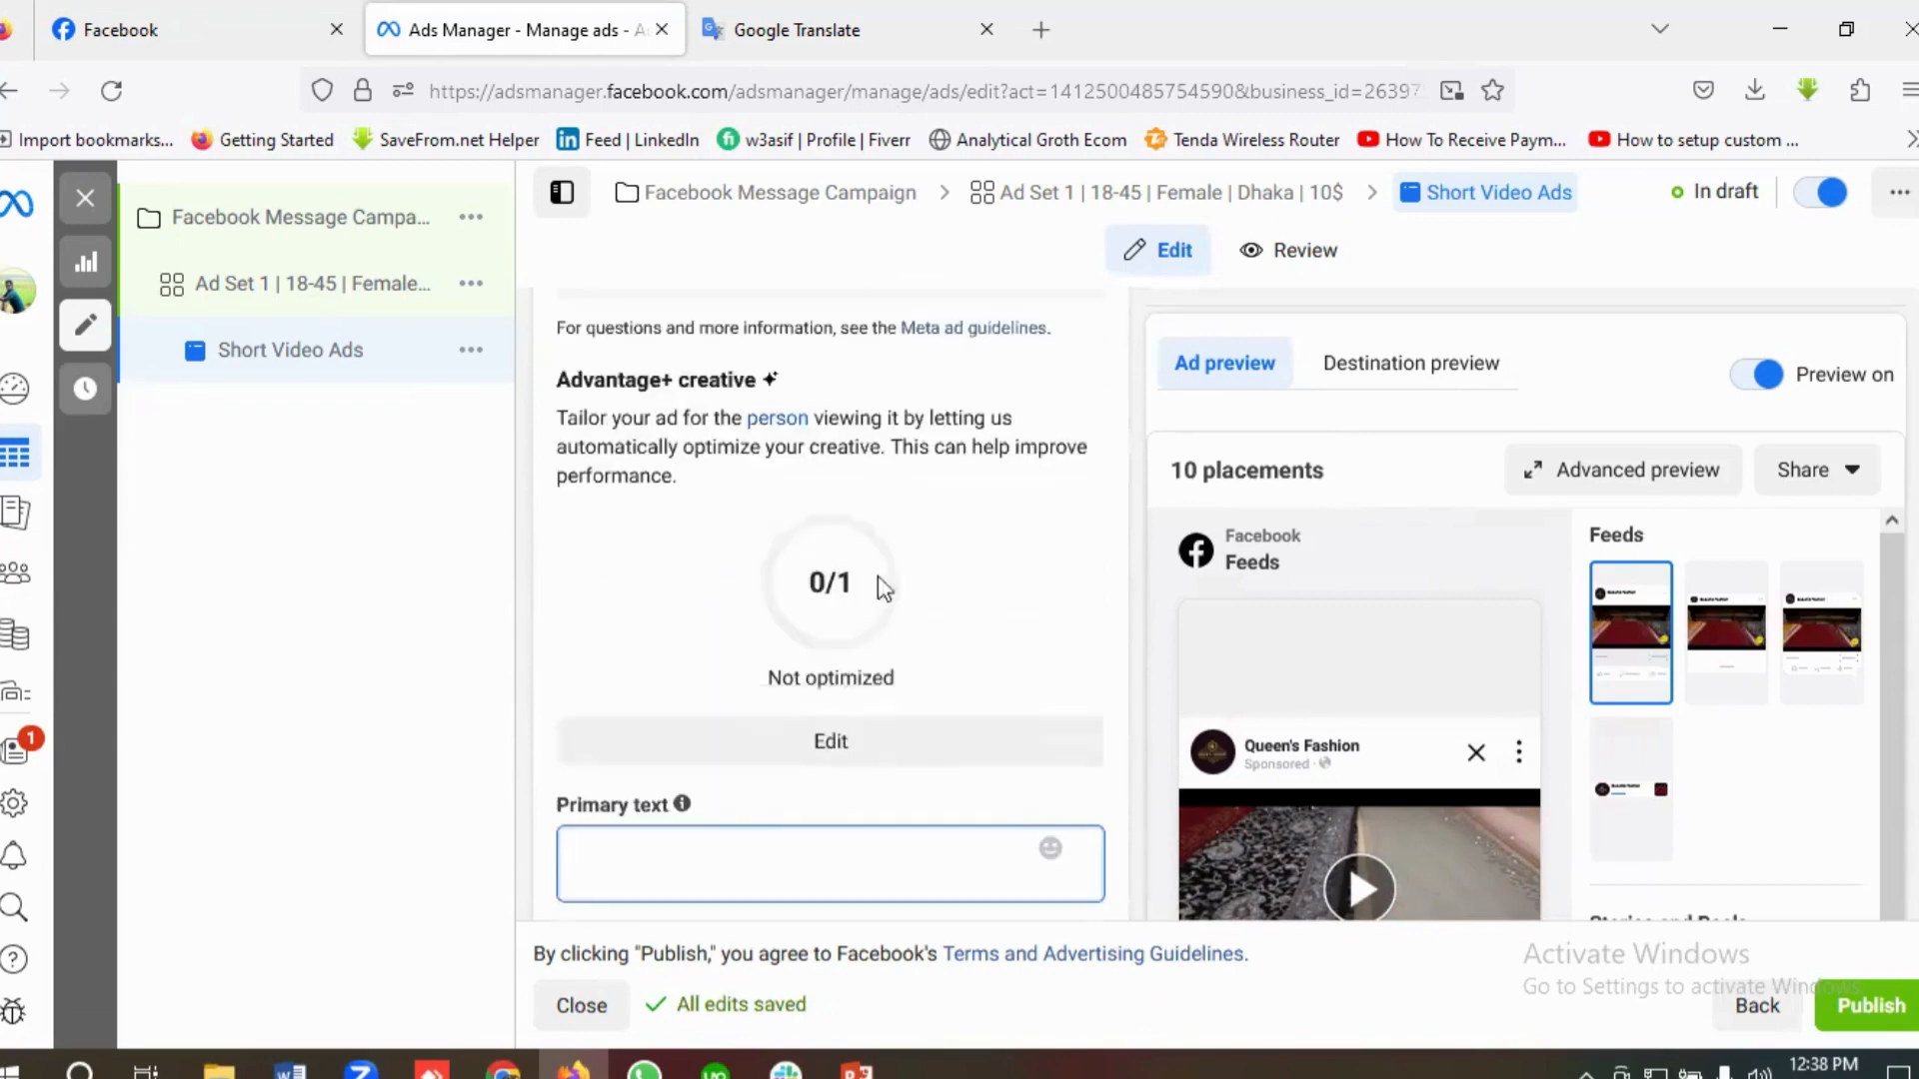
Step: Copy Ad set 1's primary text from the brief in Google Translate, from "Elevate Your Style" through "Send Us A Message", and return to Ads Manager
key("ctrl+Tab")
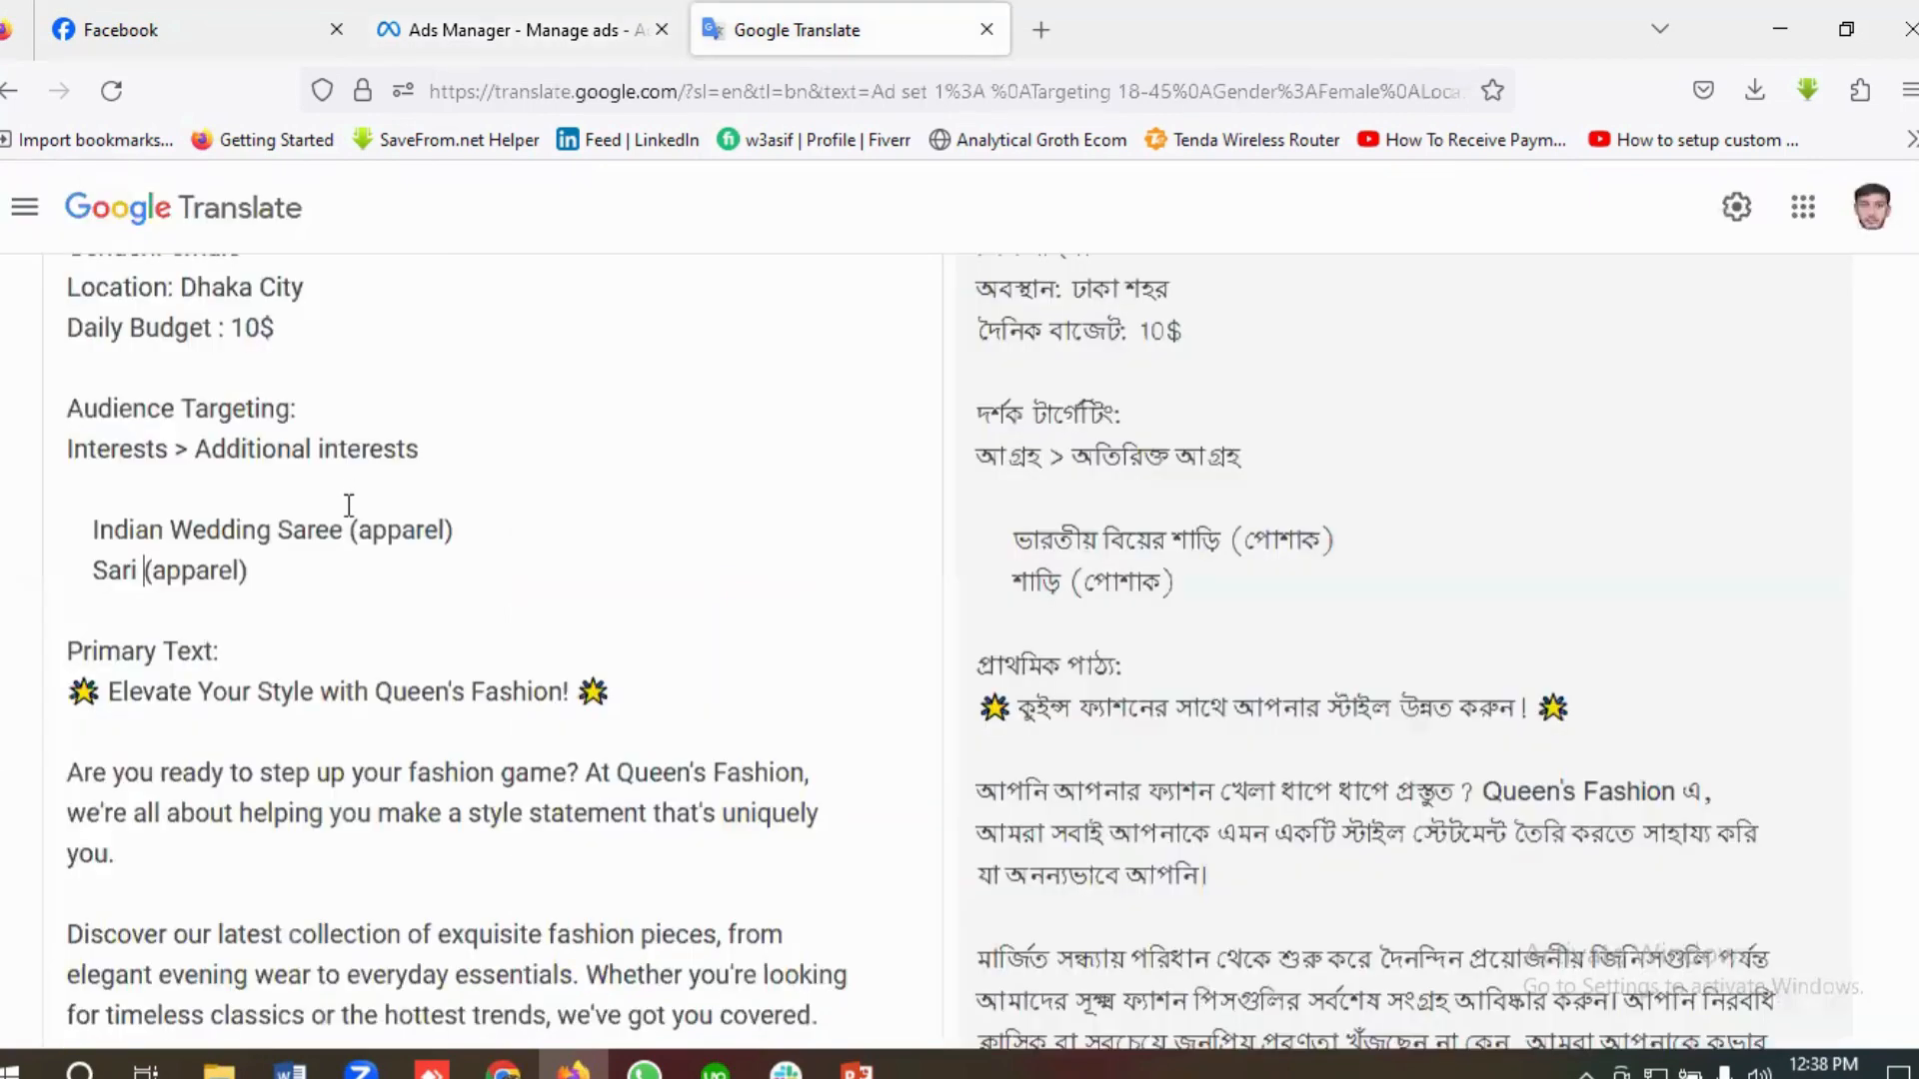
scroll(103, 480, "down", 3)
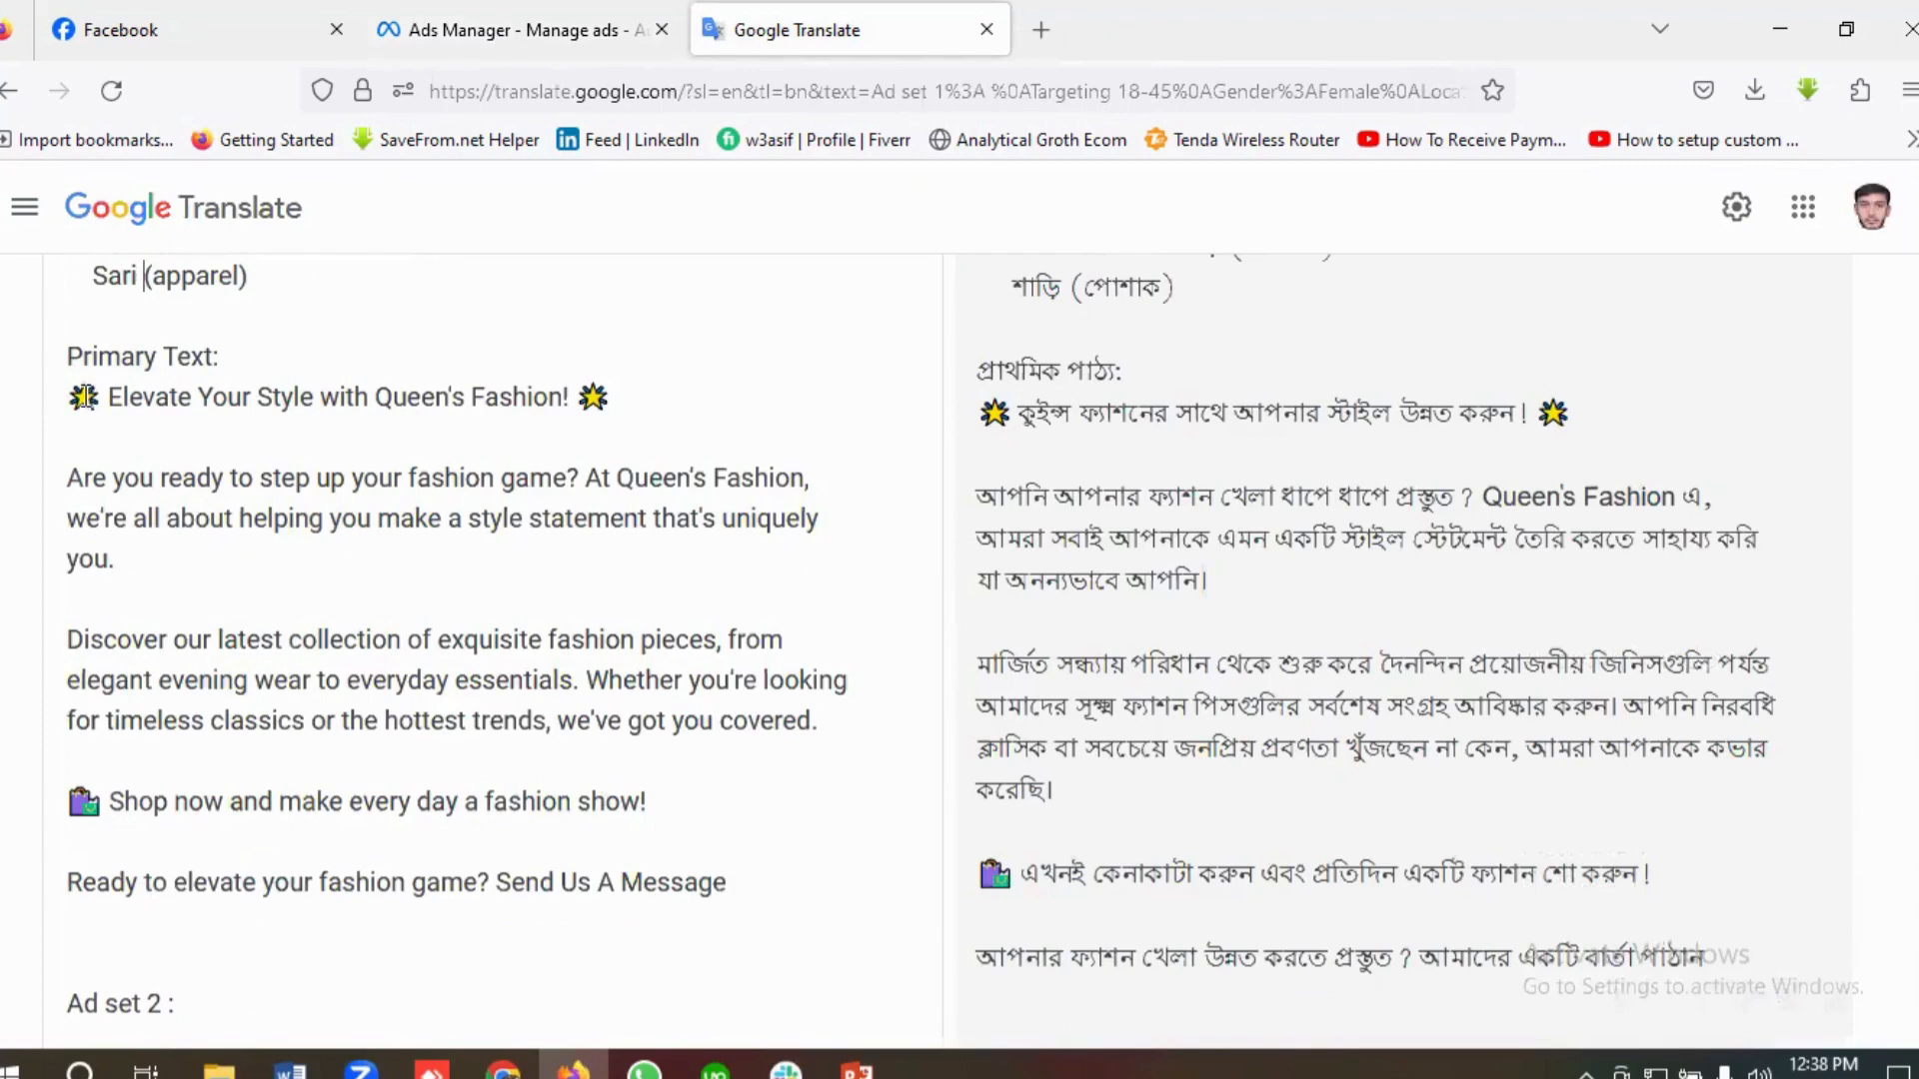
left_click_drag(75, 400, 737, 754)
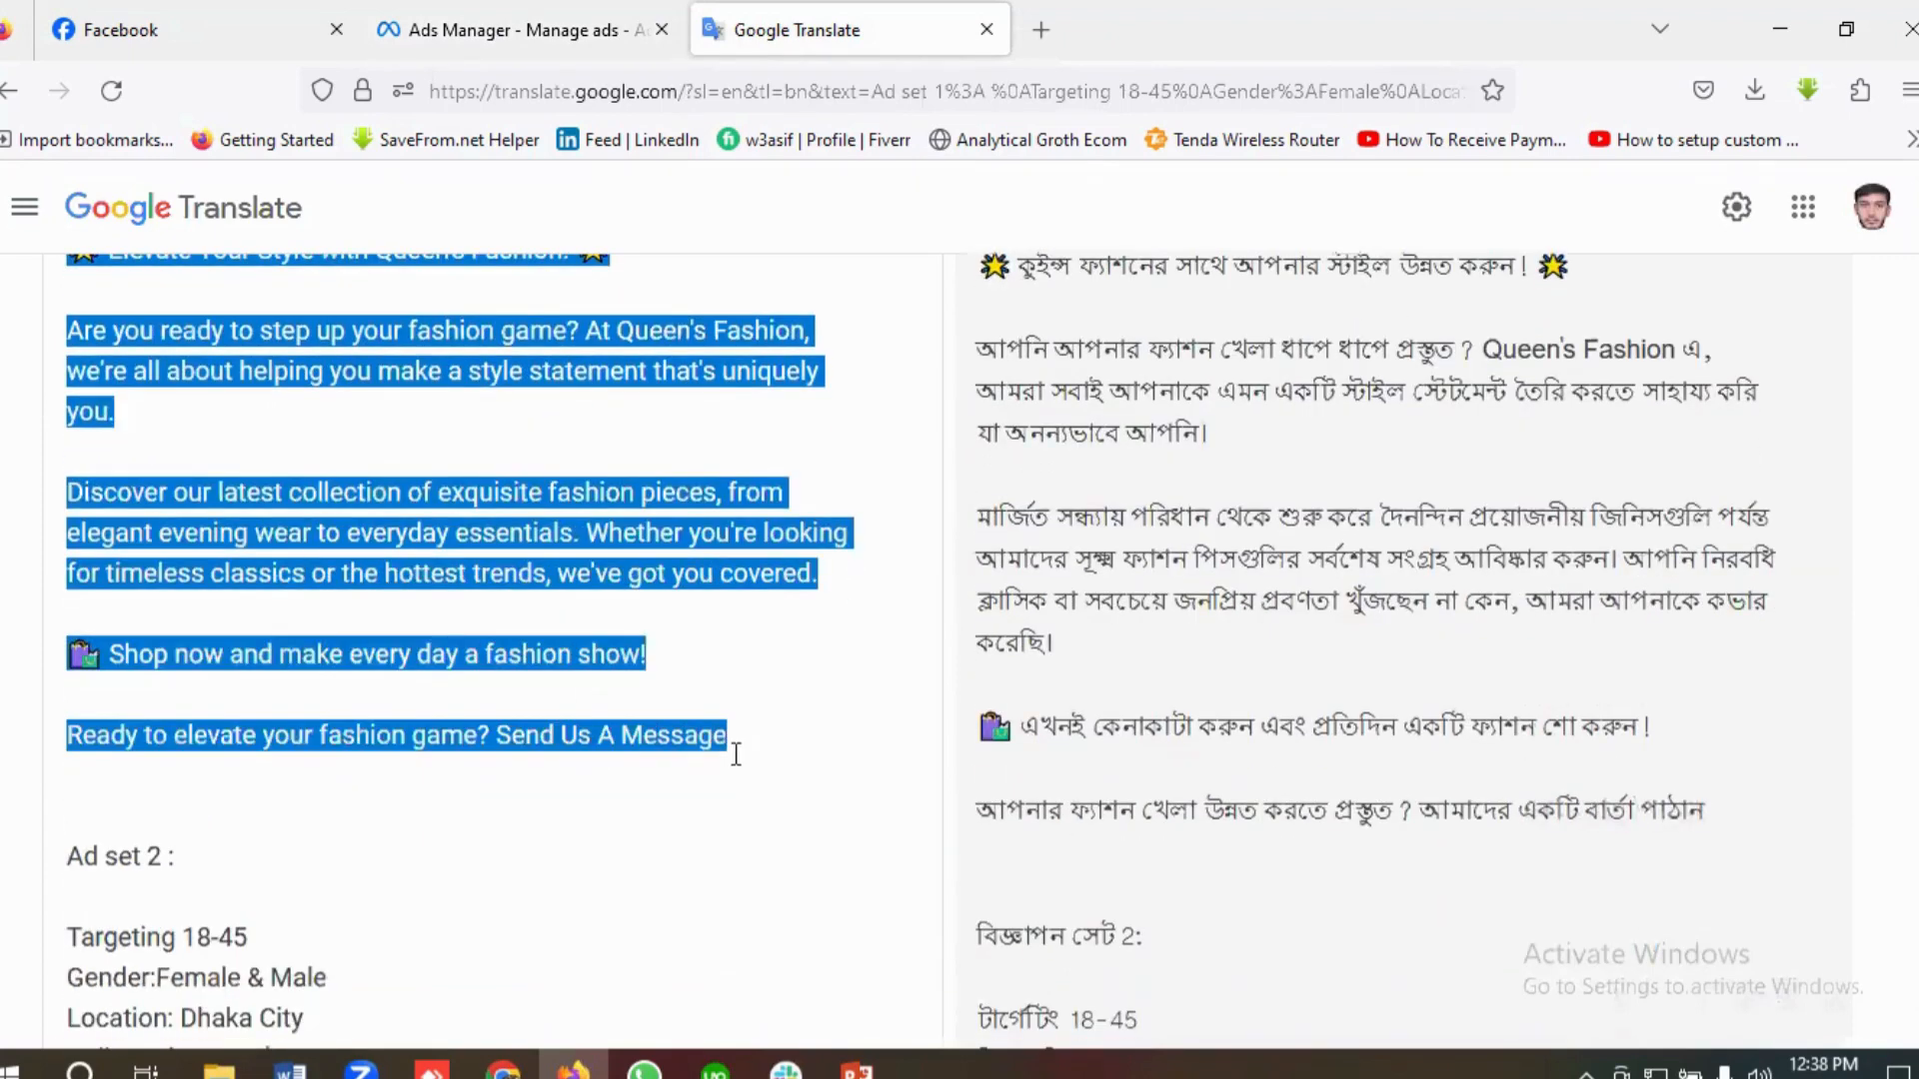
right_click(461, 569)
left_click(531, 205)
left_click(520, 35)
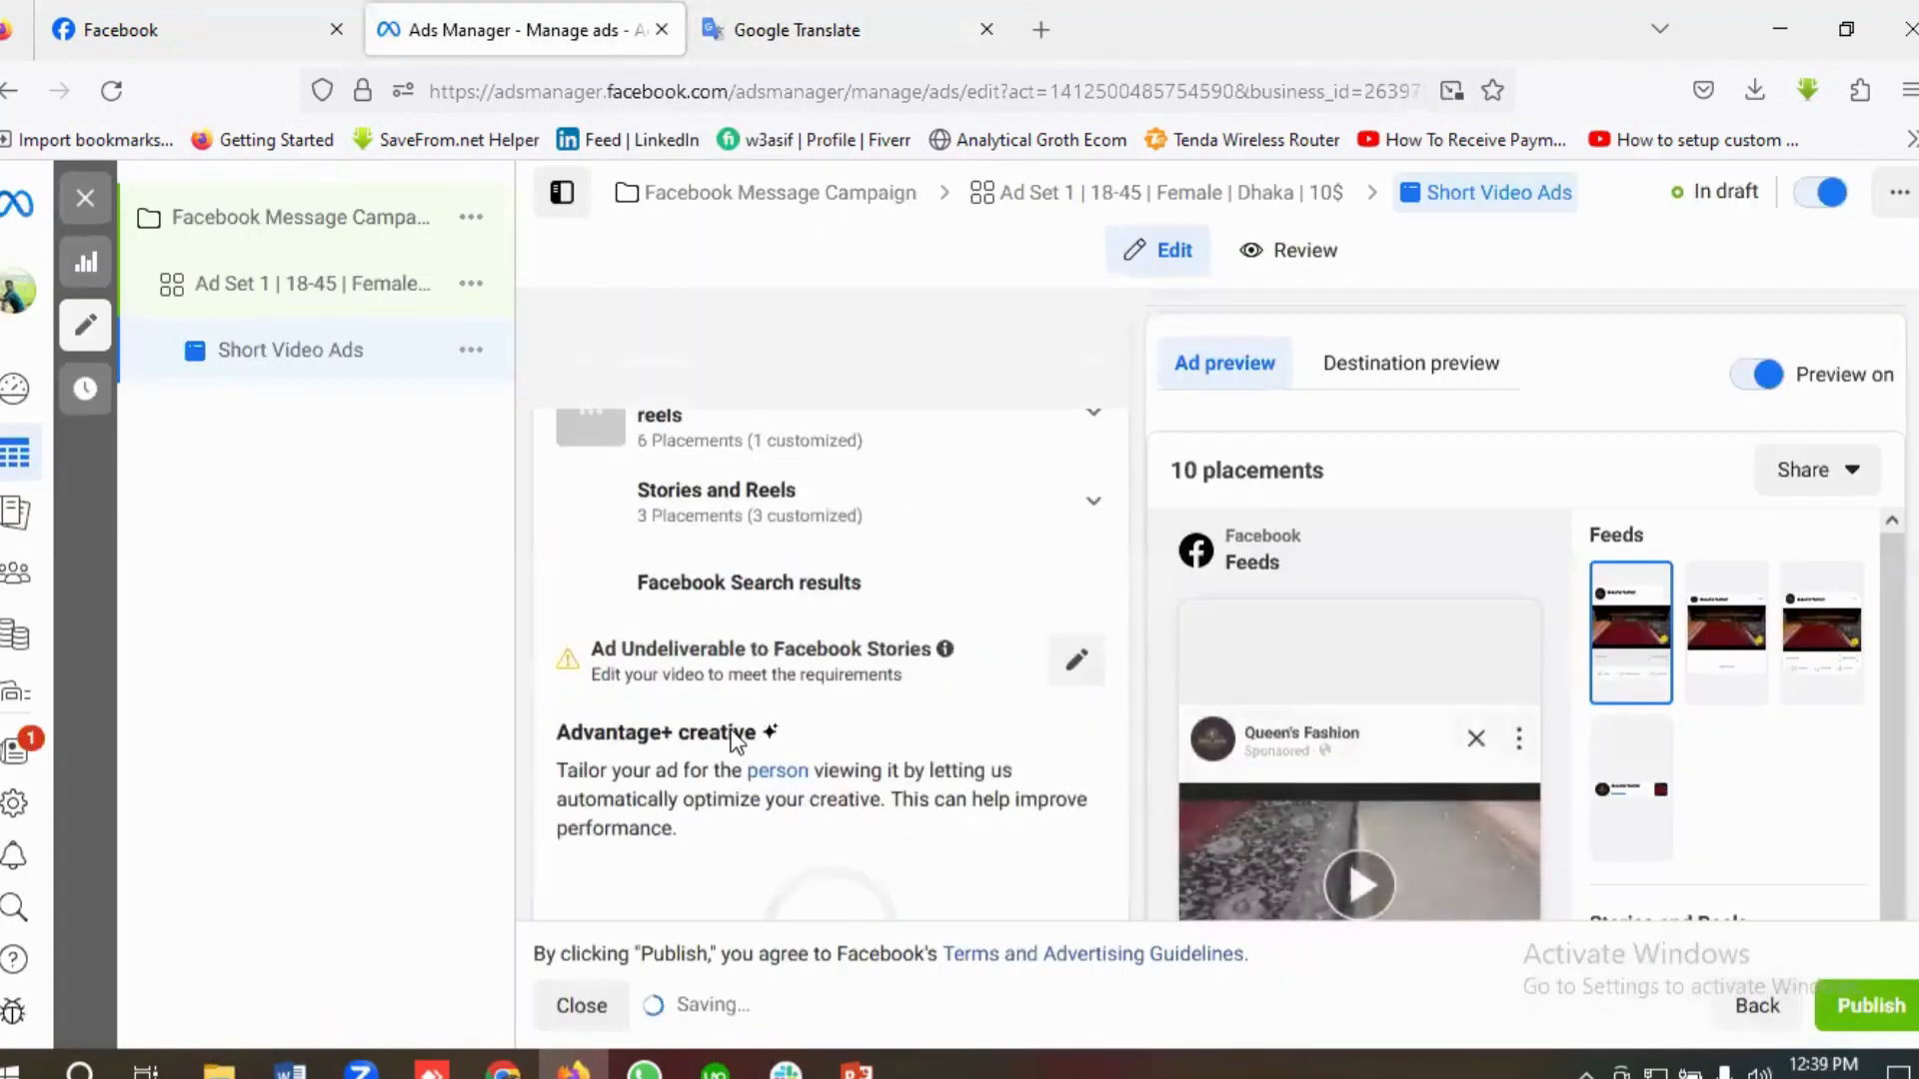
Step: Paste the copied Queen's Fashion text as the ad's primary text and check it
scroll(727, 730, "down", 4)
scroll(735, 744, "down", 1)
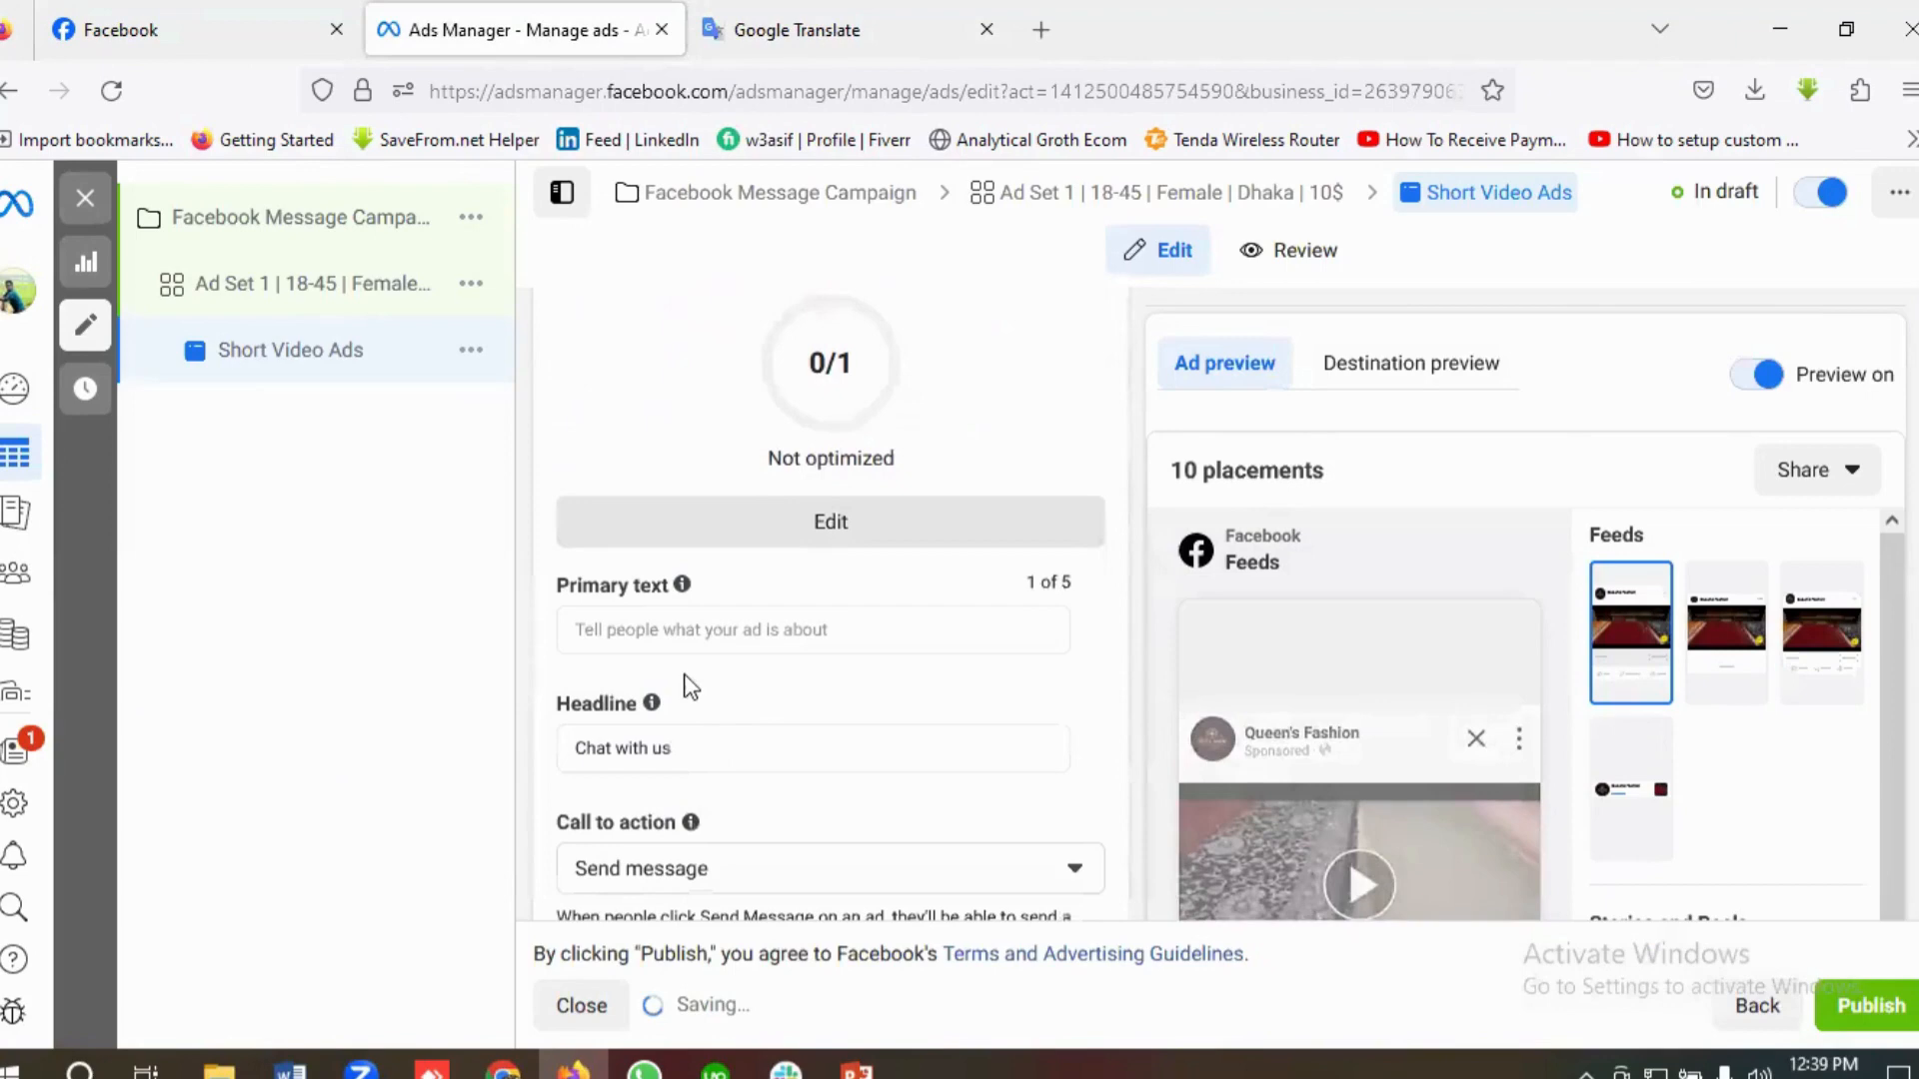
left_click(620, 625)
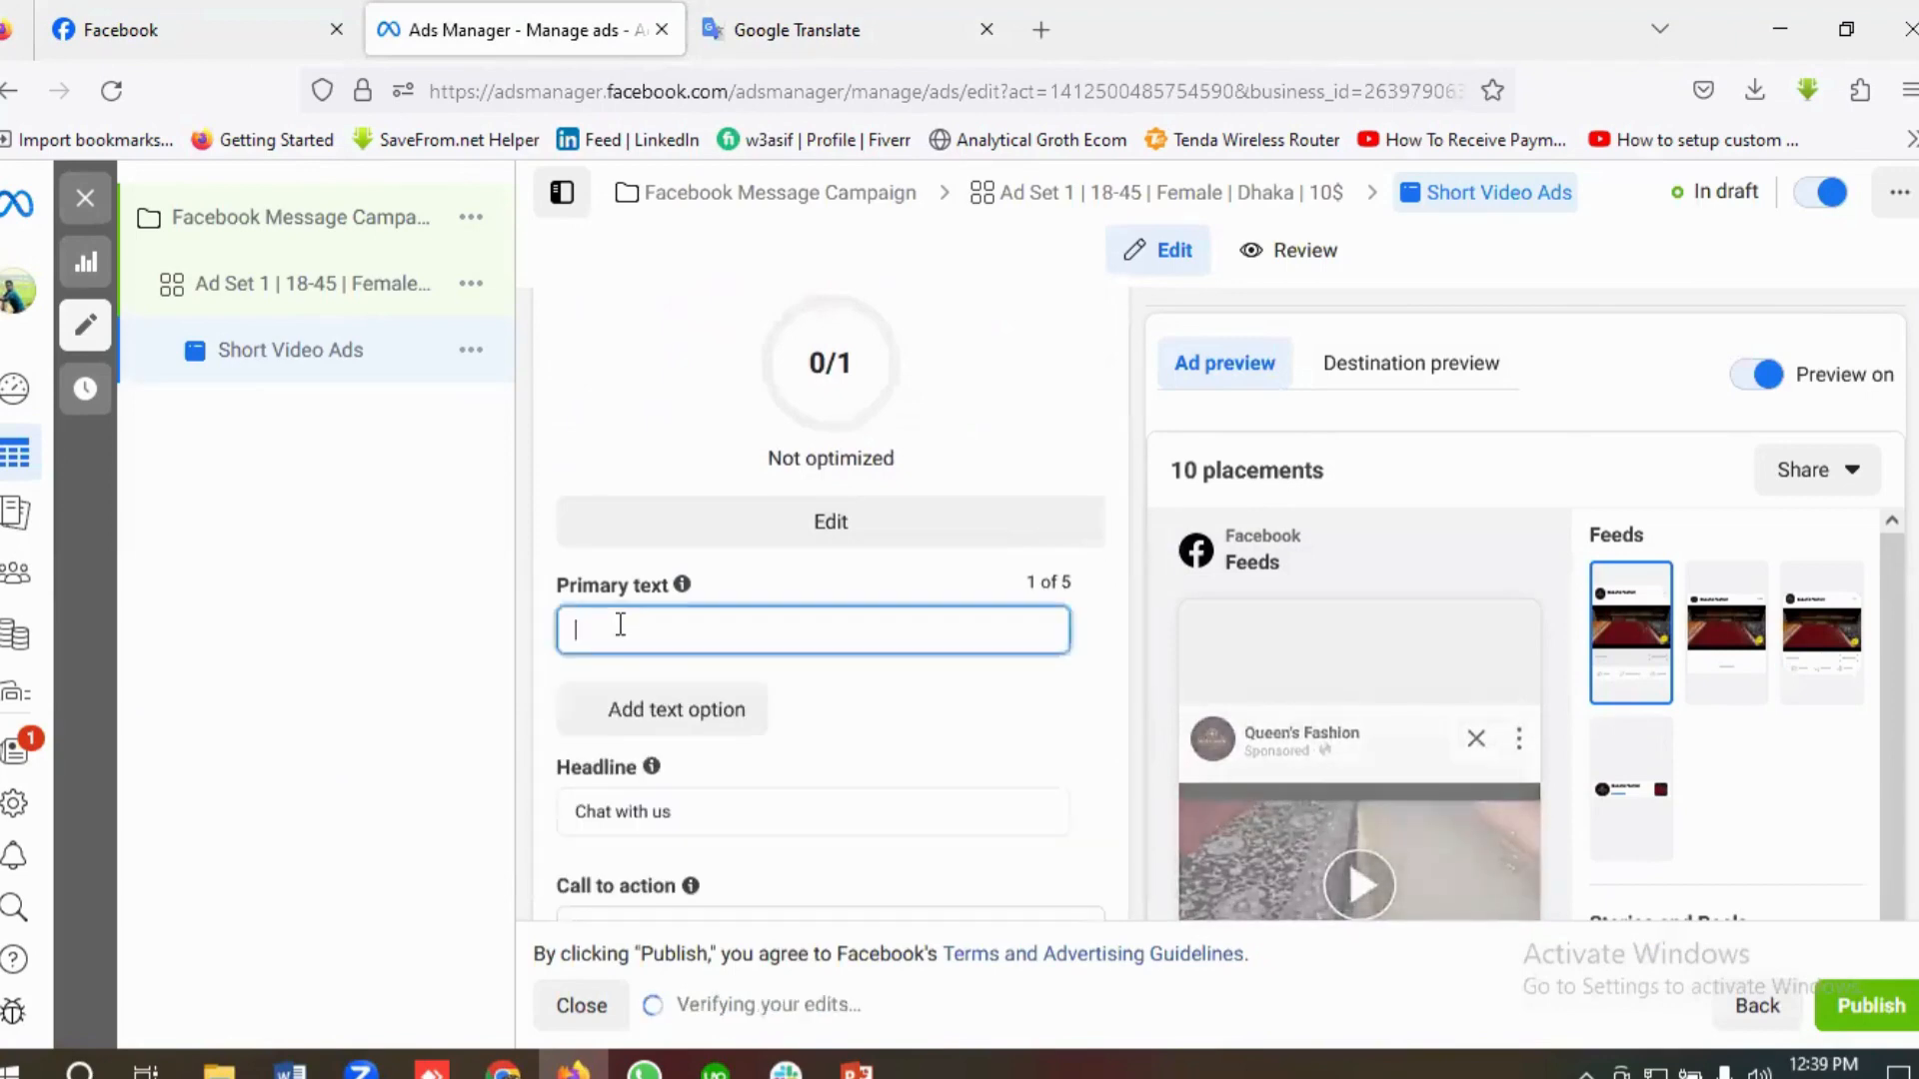
key("ctrl+v")
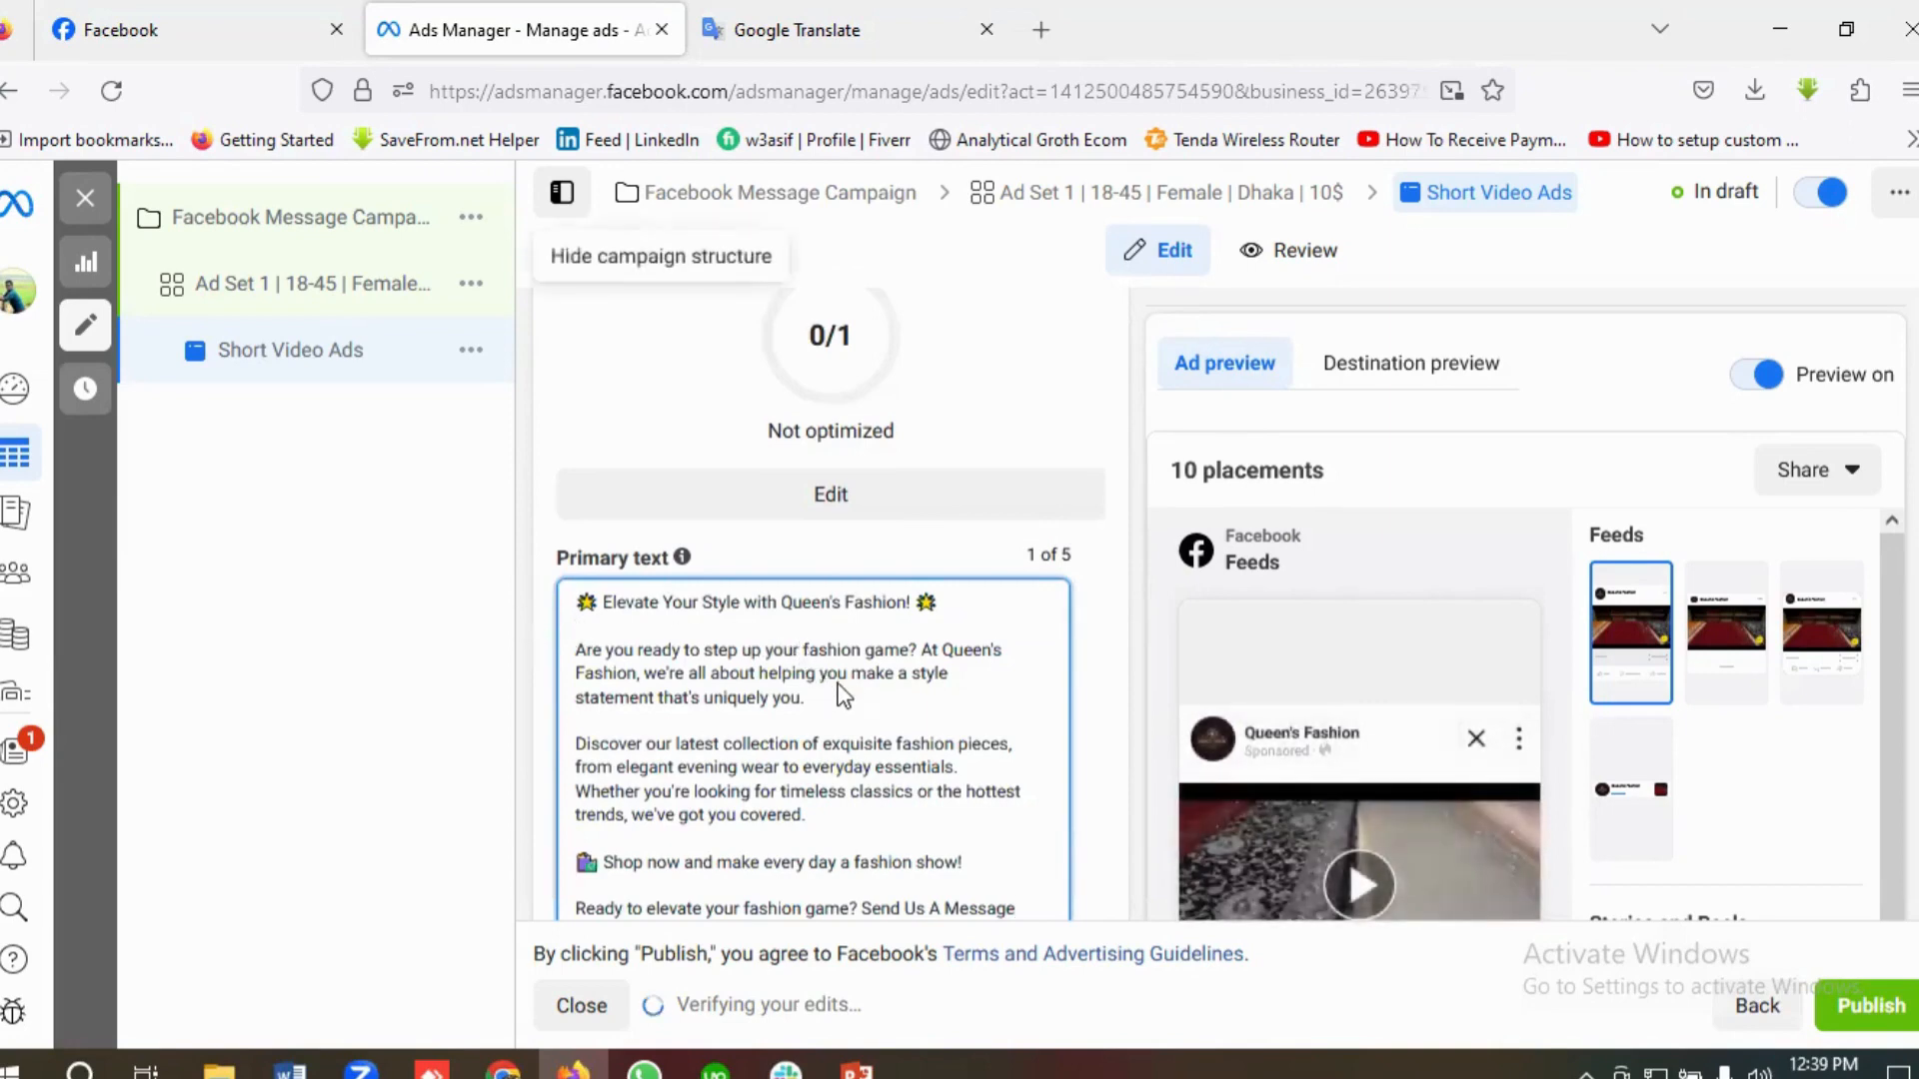
scroll(845, 687, "down", 2)
scroll(858, 700, "down", 1)
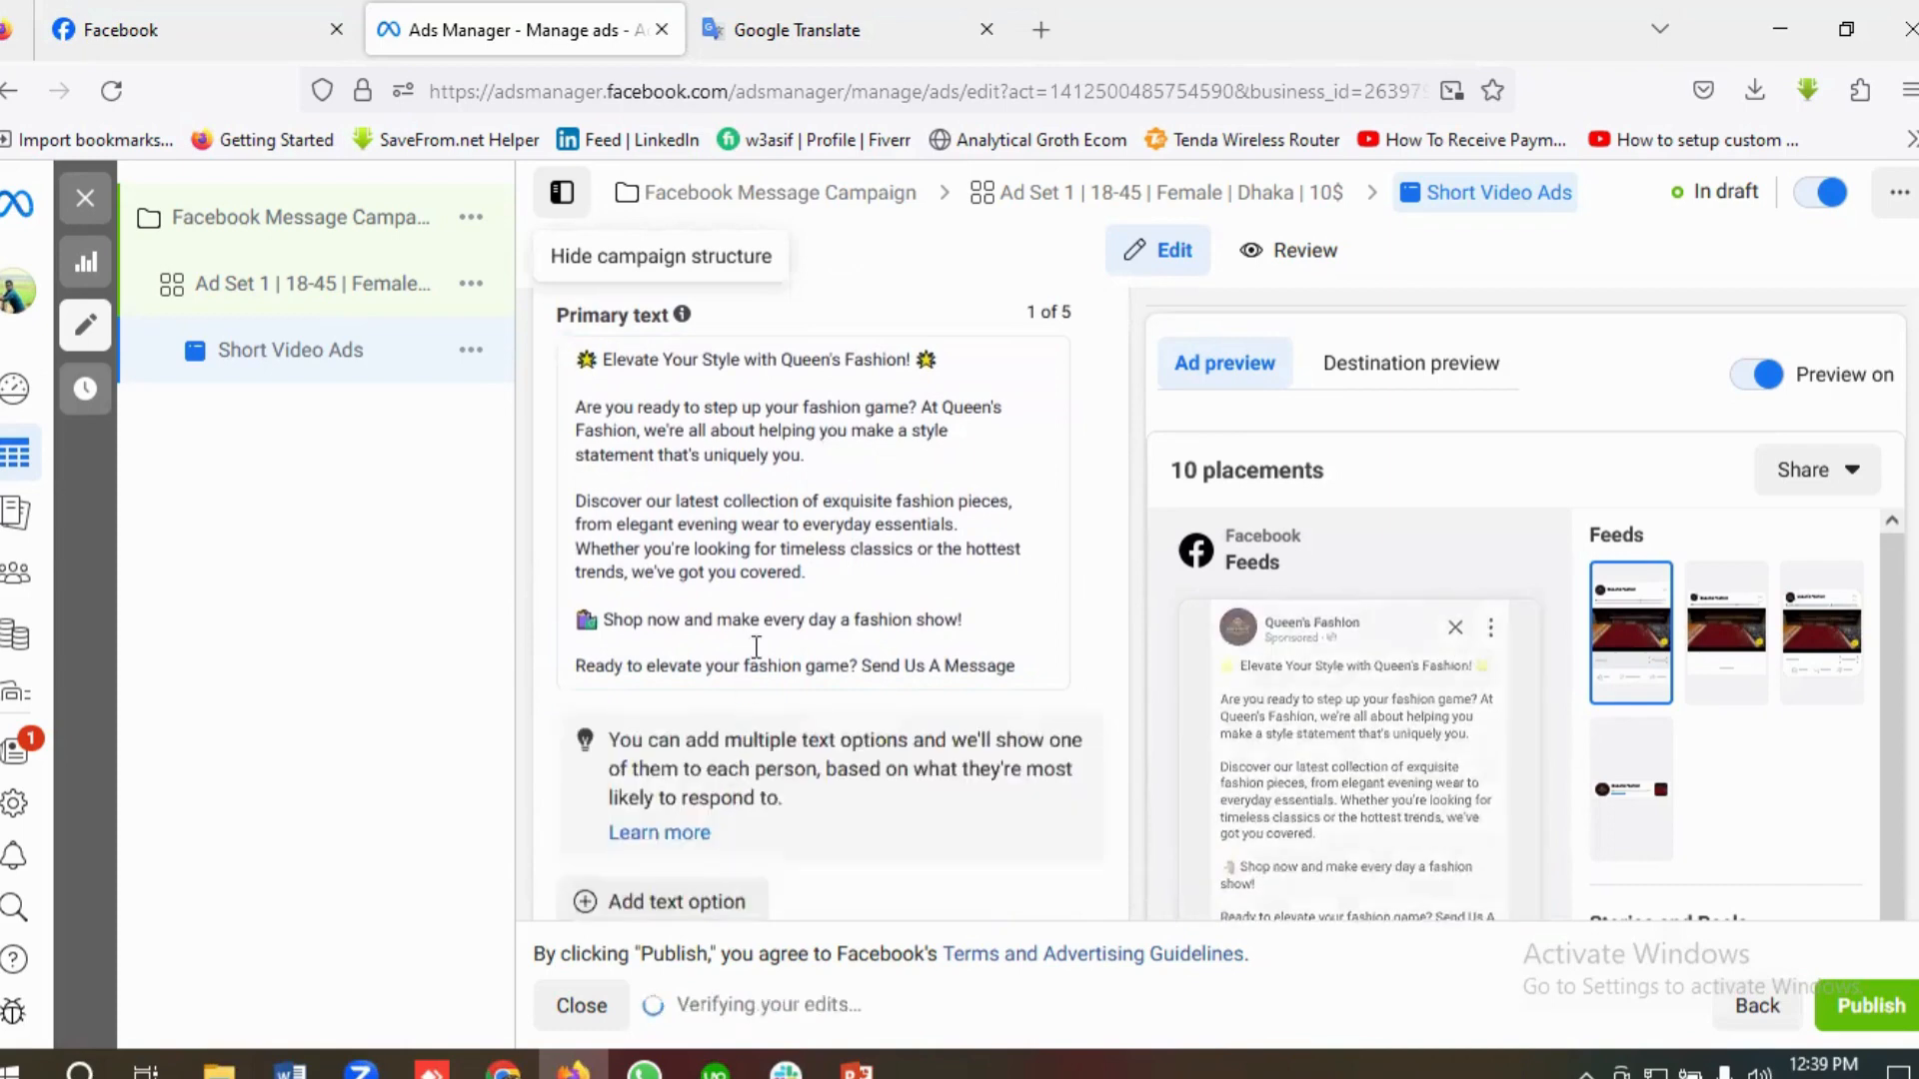
scroll(754, 643, "down", 1)
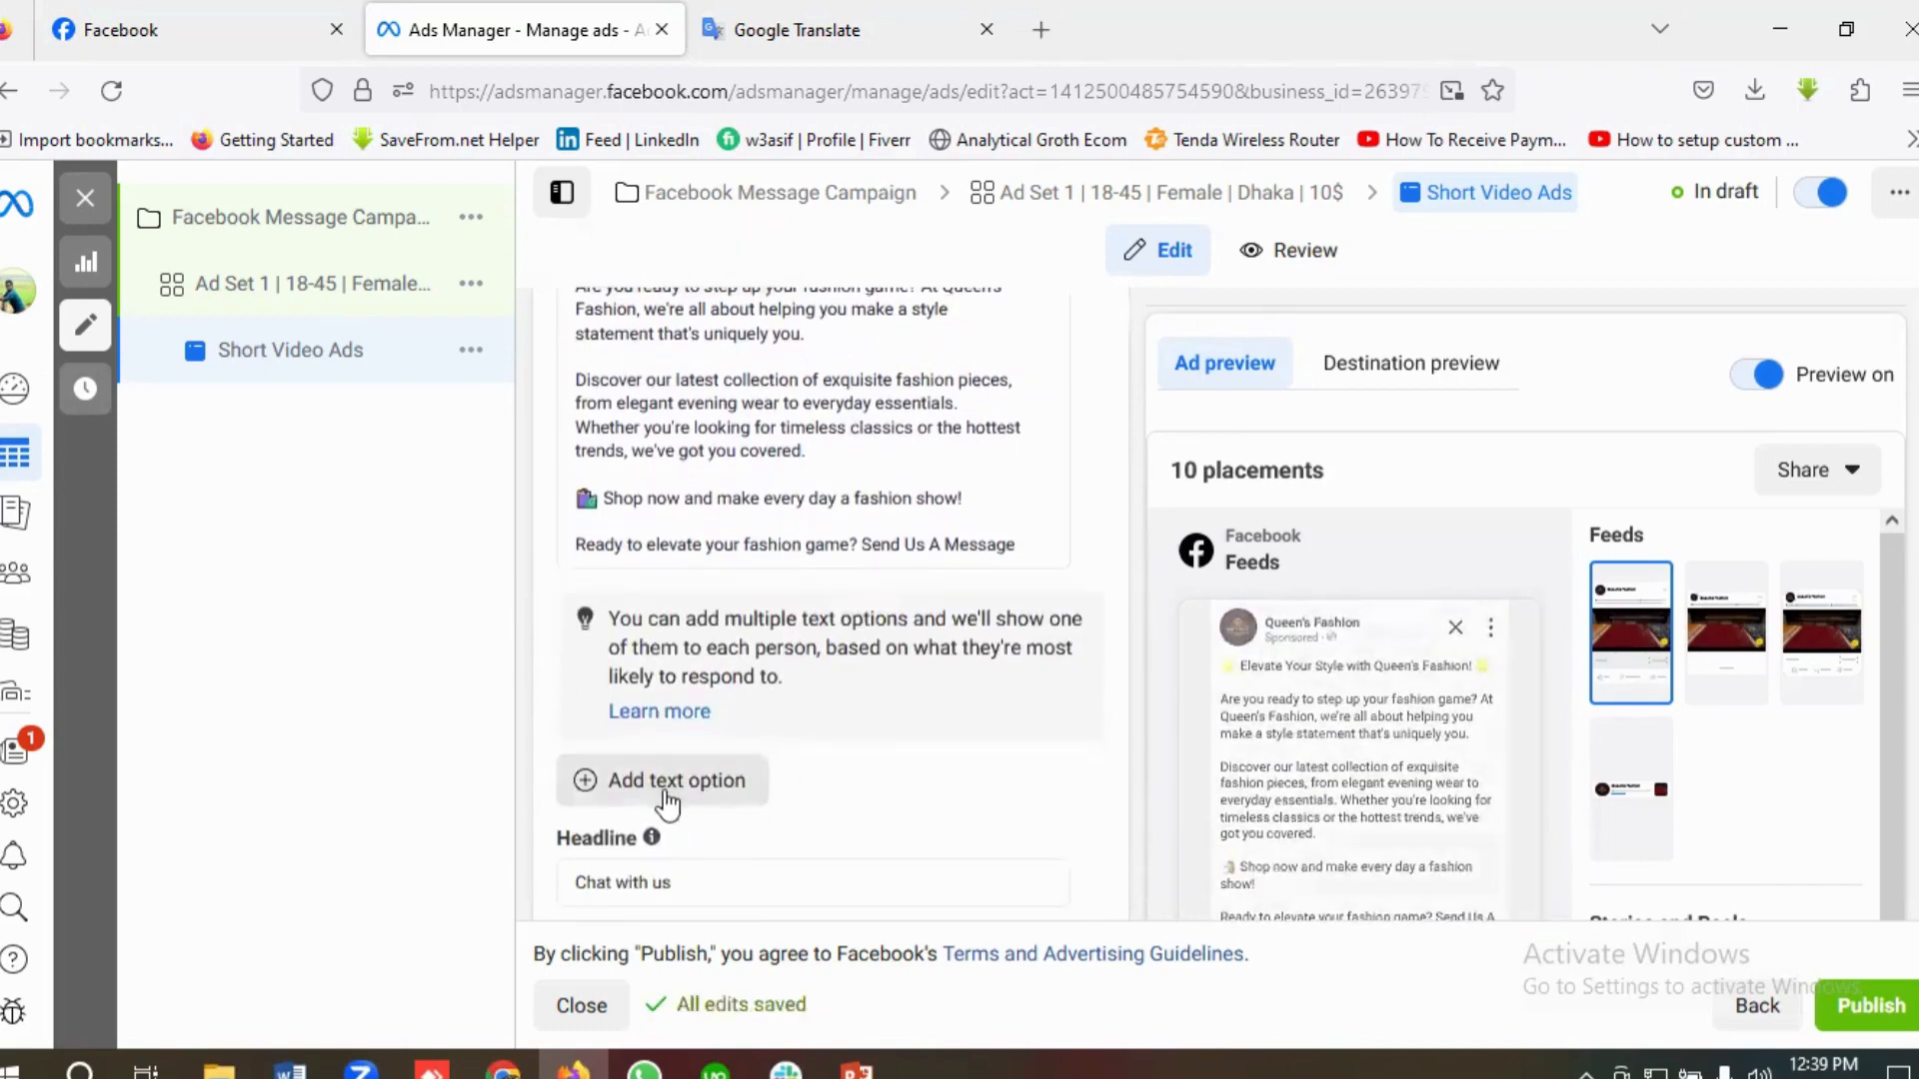
scroll(854, 782, "down", 2)
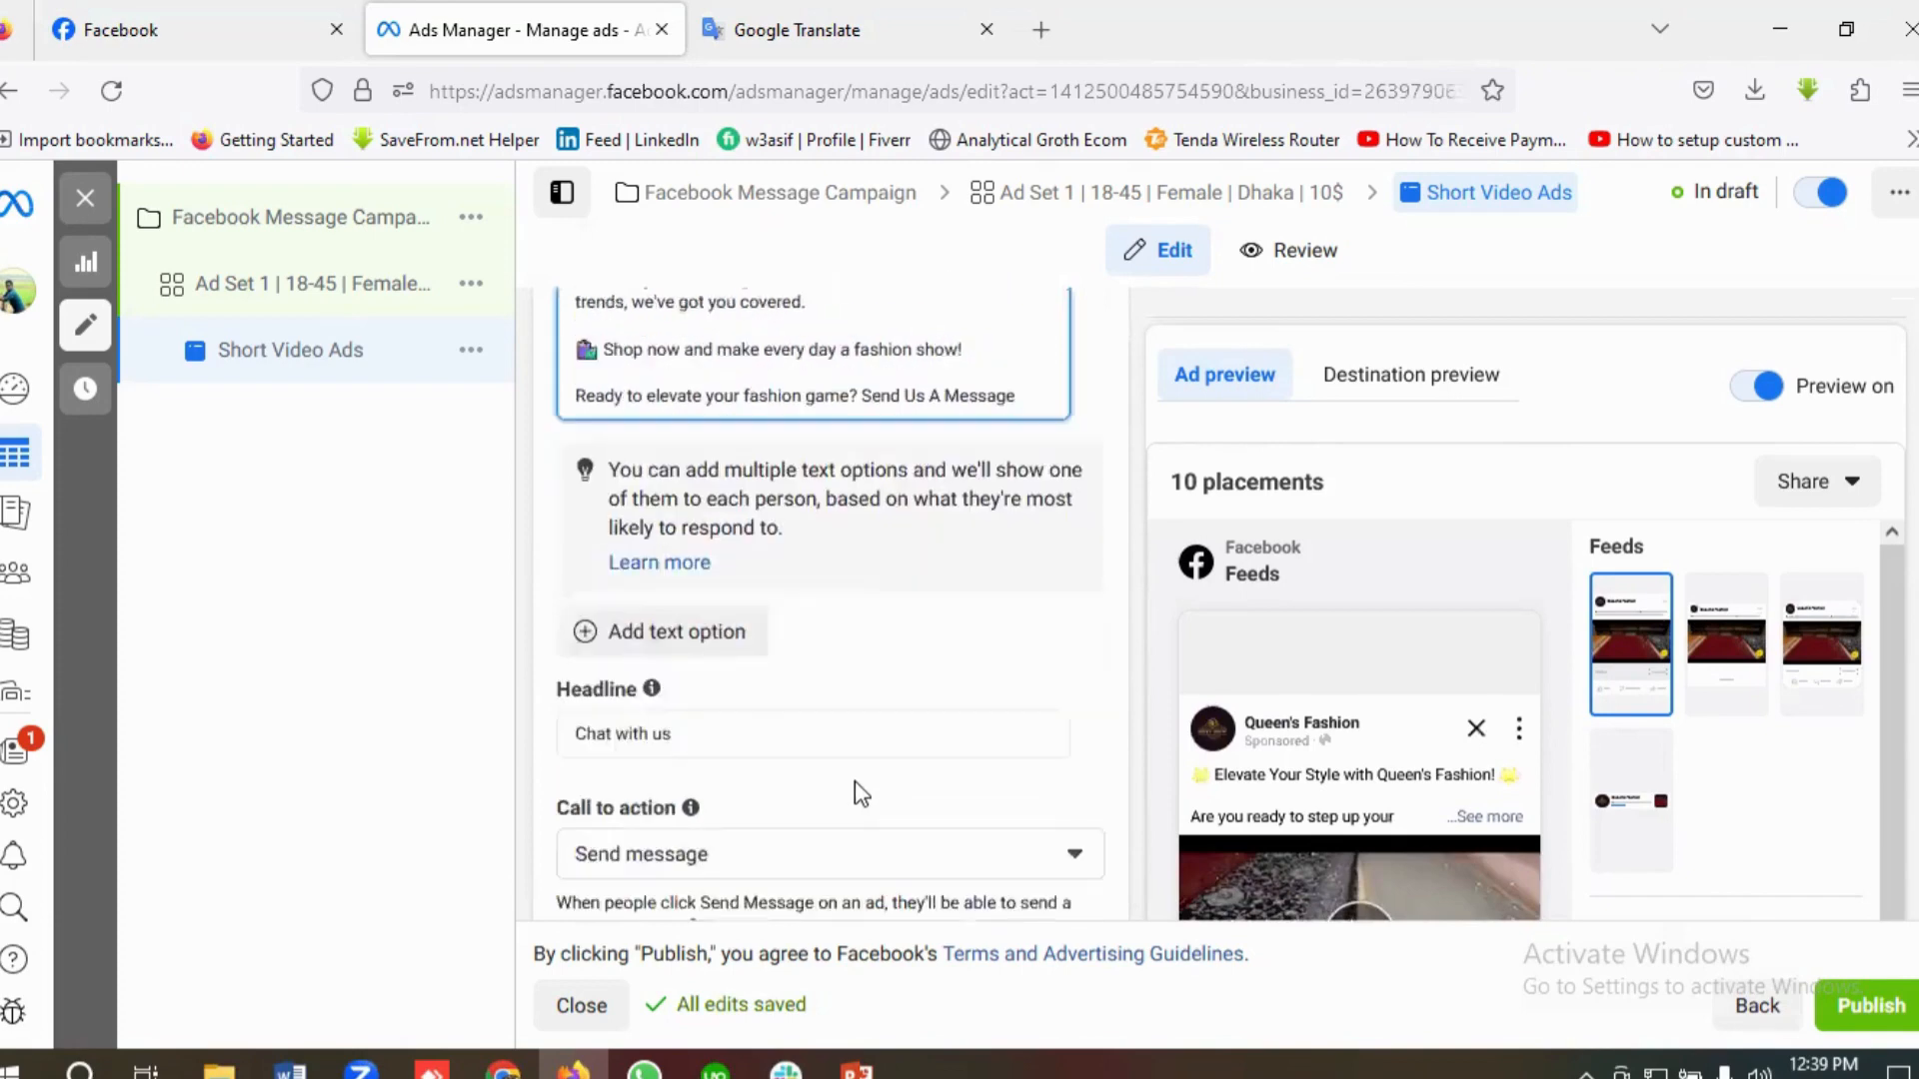
Step: Replace the ad's default headline with "Indian Wedding Saree"
left_click(699, 644)
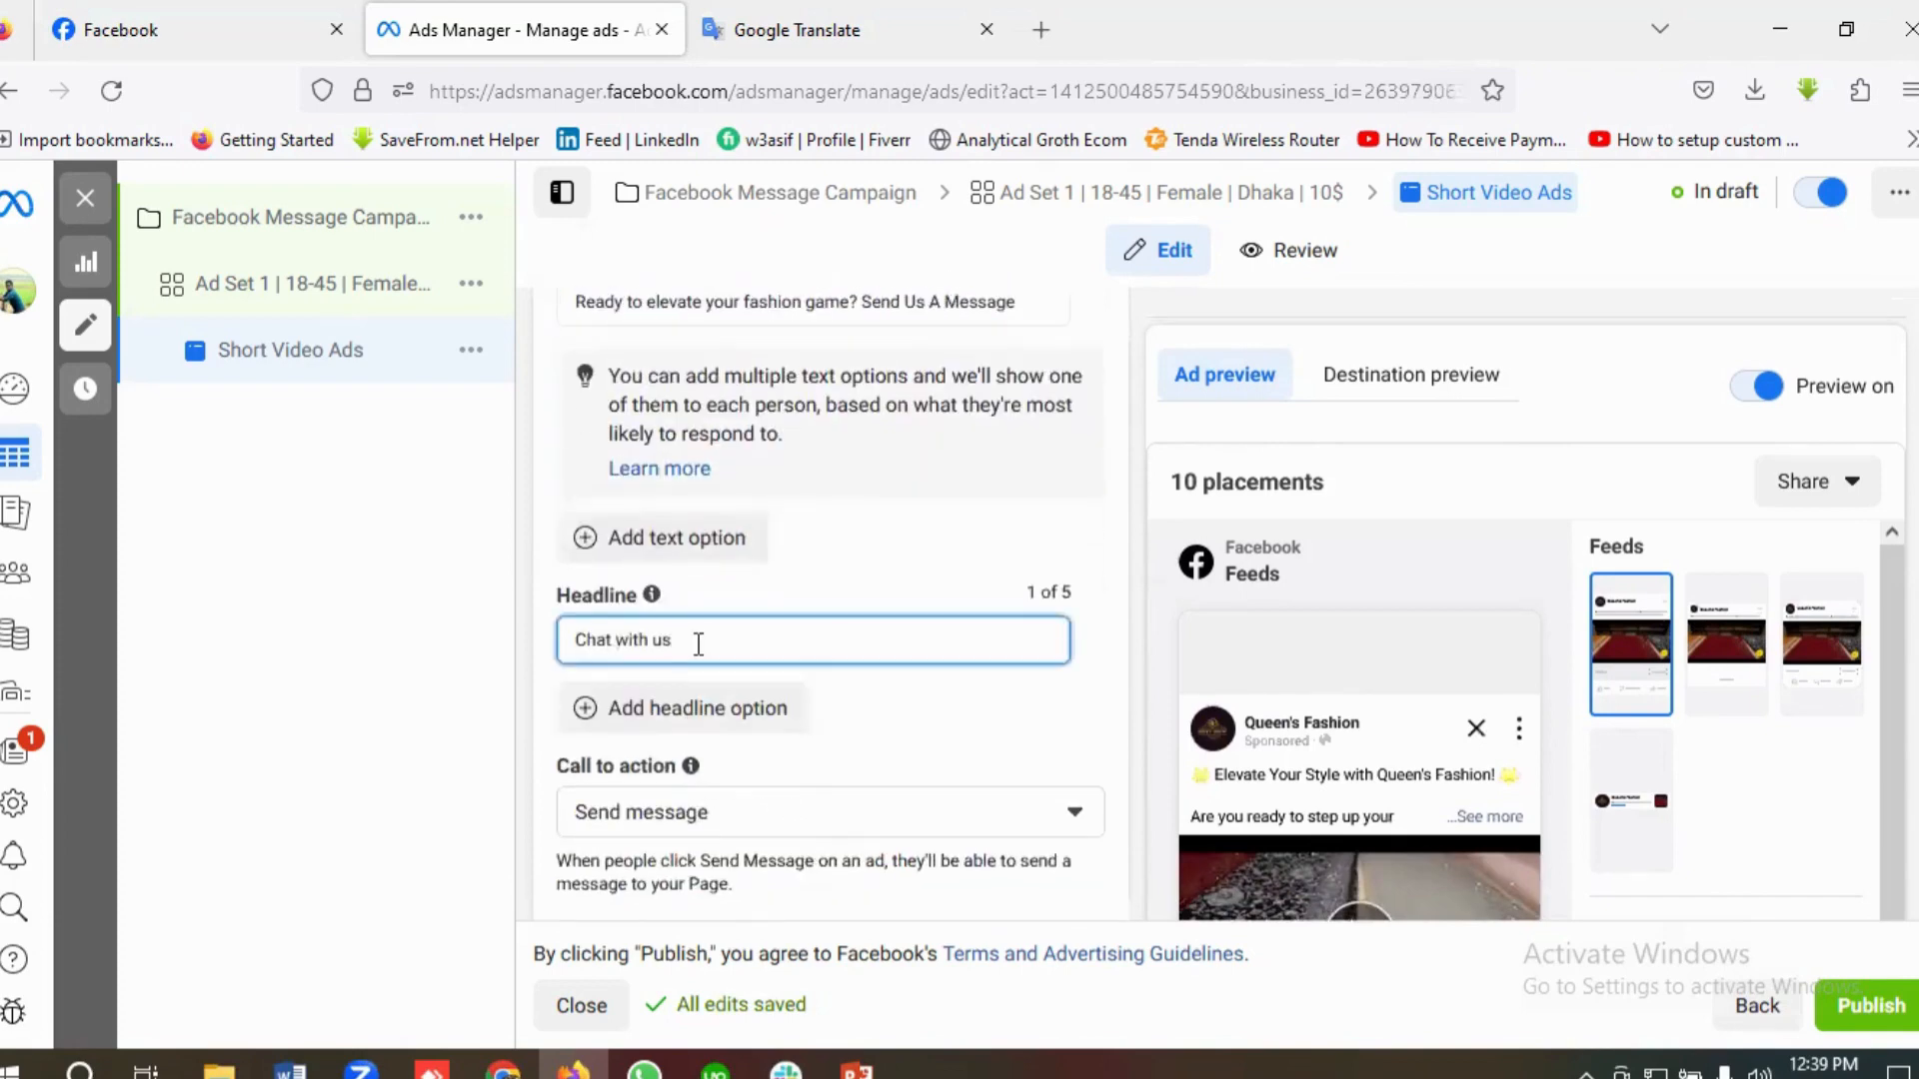
triple_click(699, 645)
key("BackSpace")
type("Indian W")
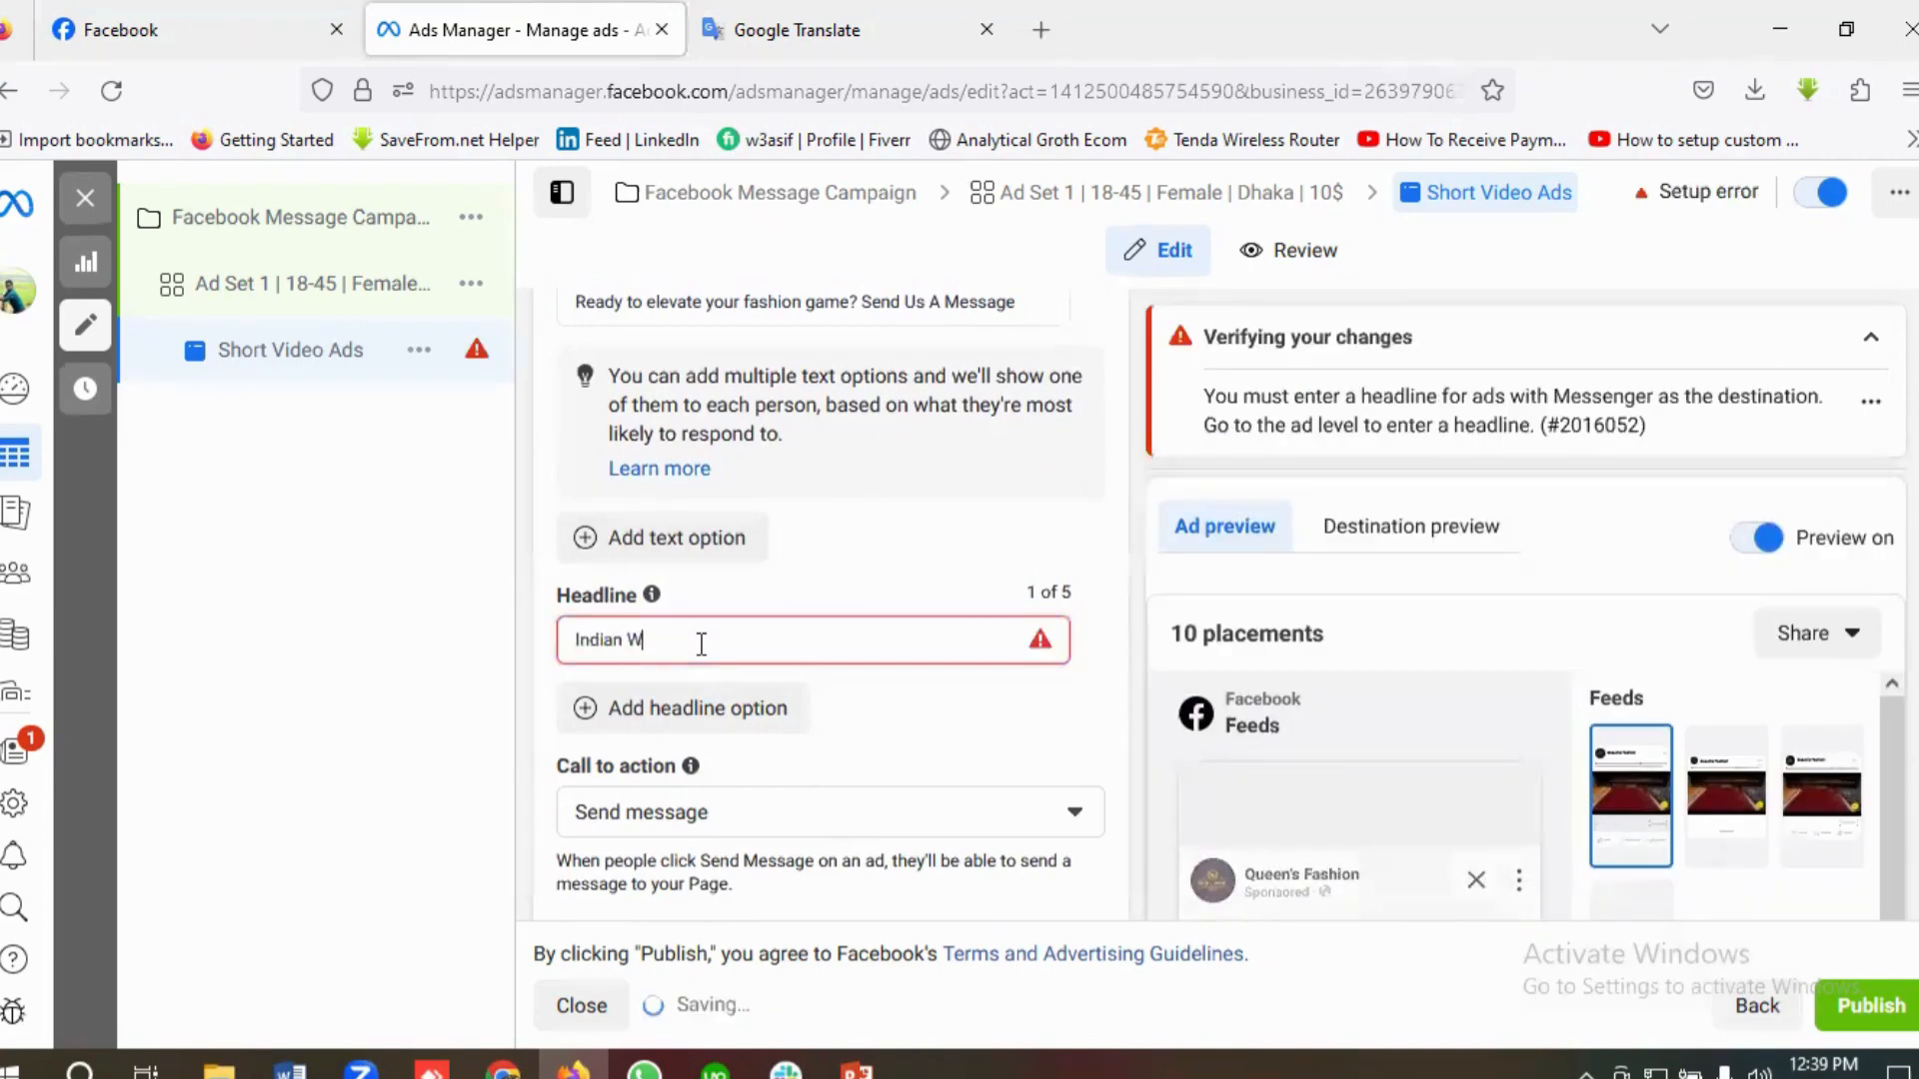
type("edding")
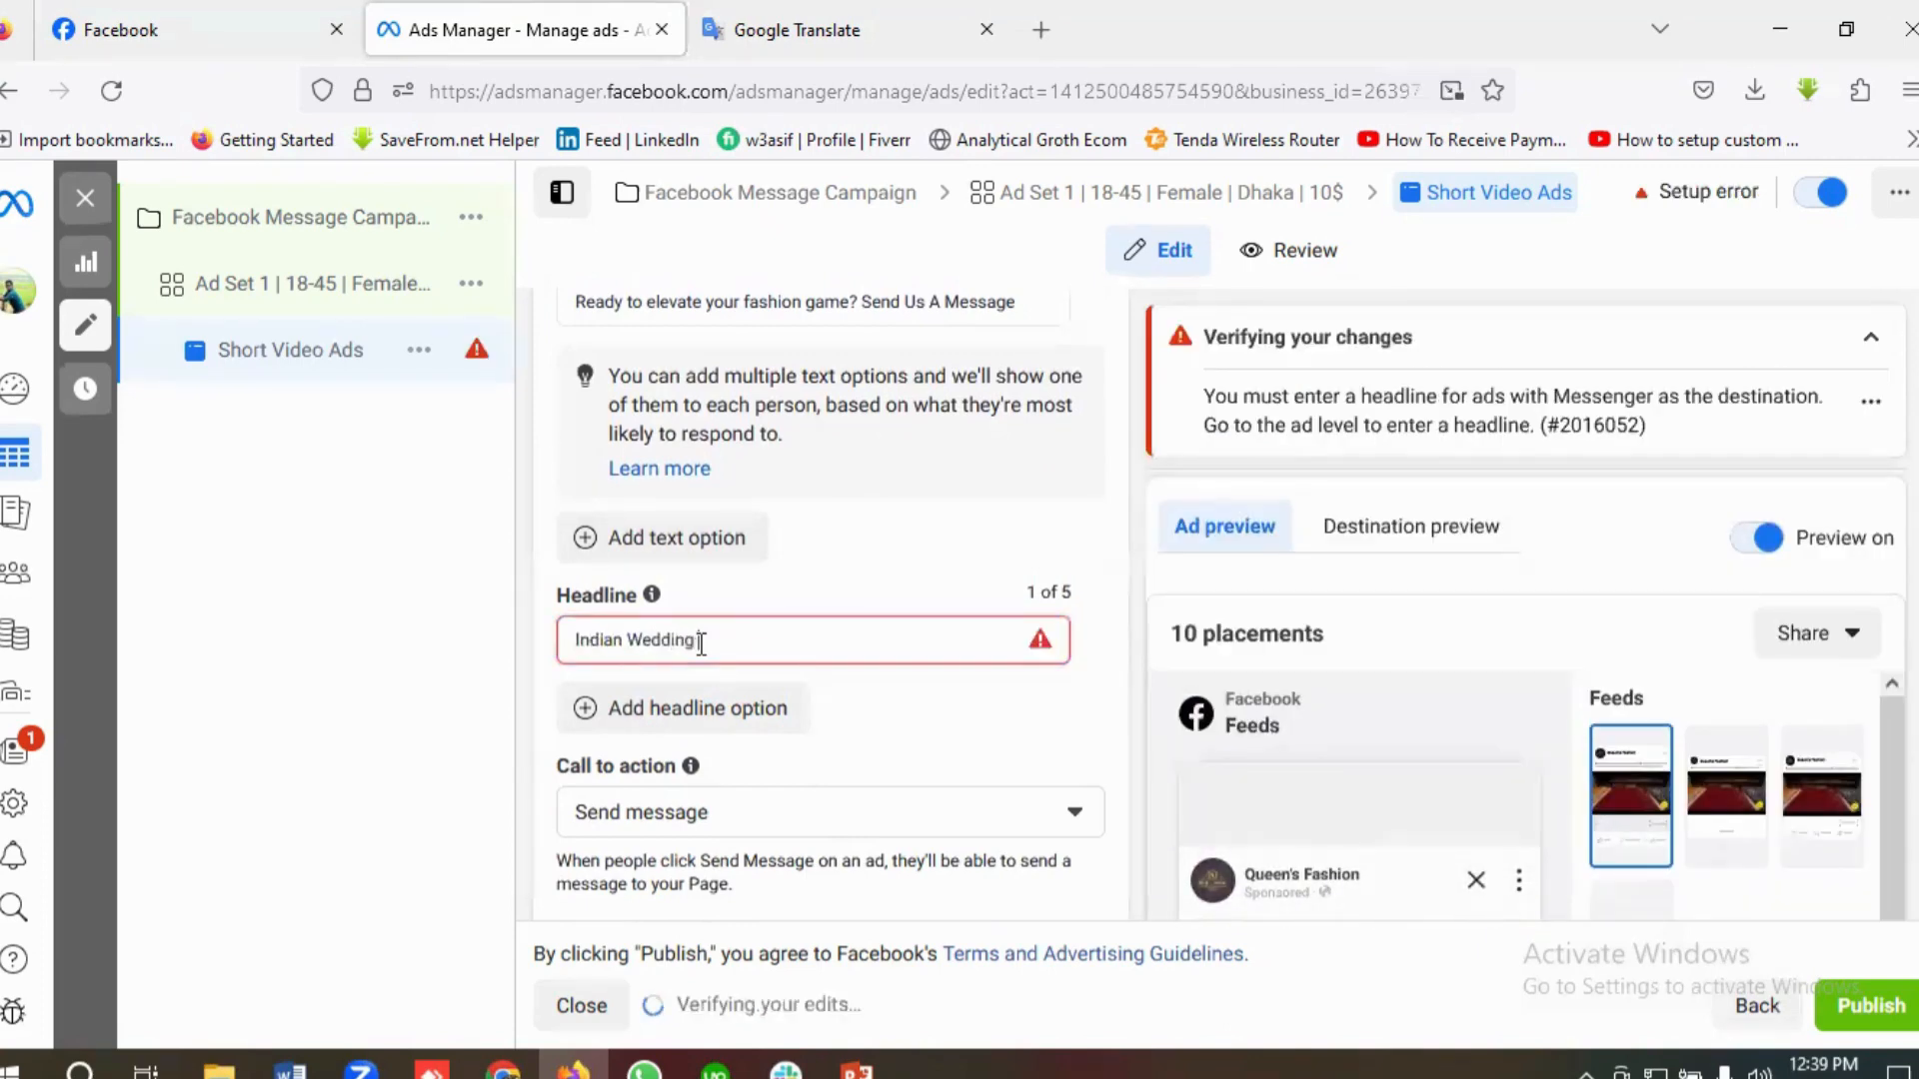
type(" Saree")
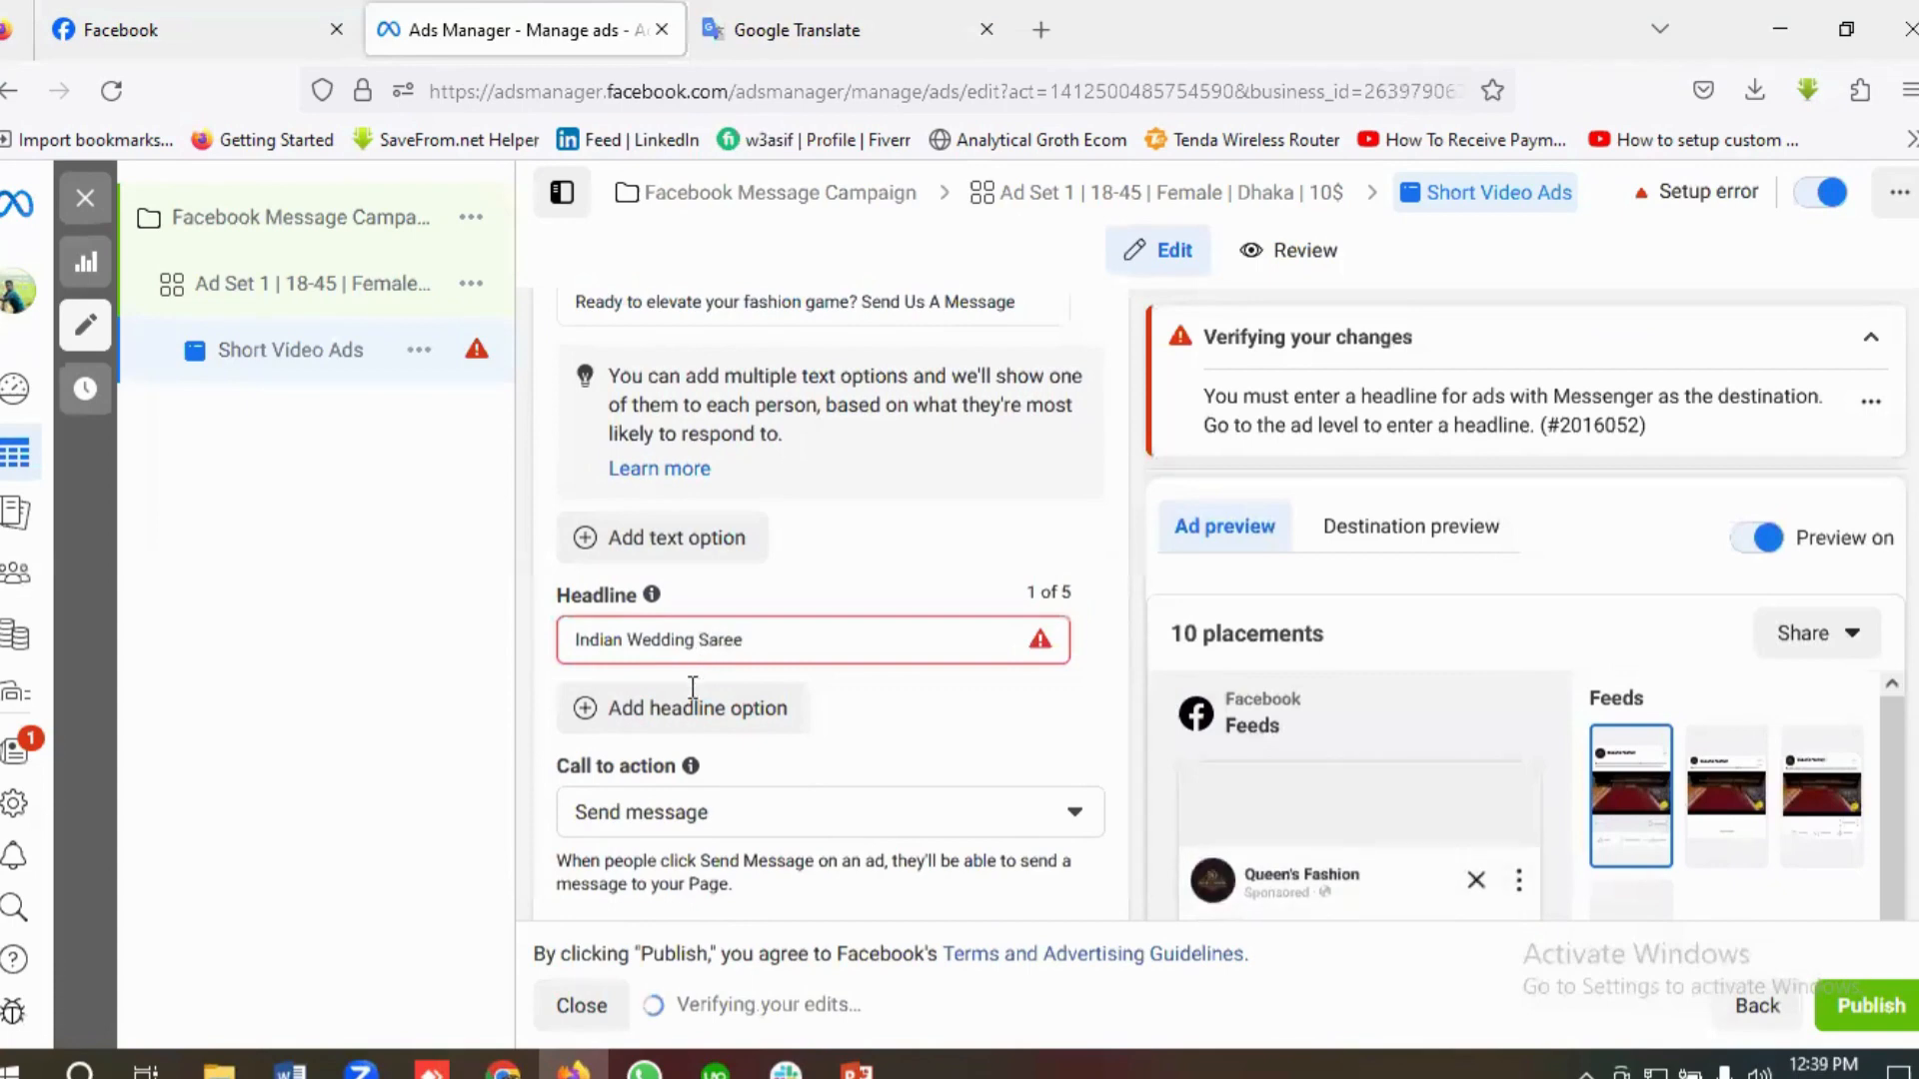
Step: Add a second headline option reading "Indian Saree", correcting its spelling with the suggested word
left_click(646, 714)
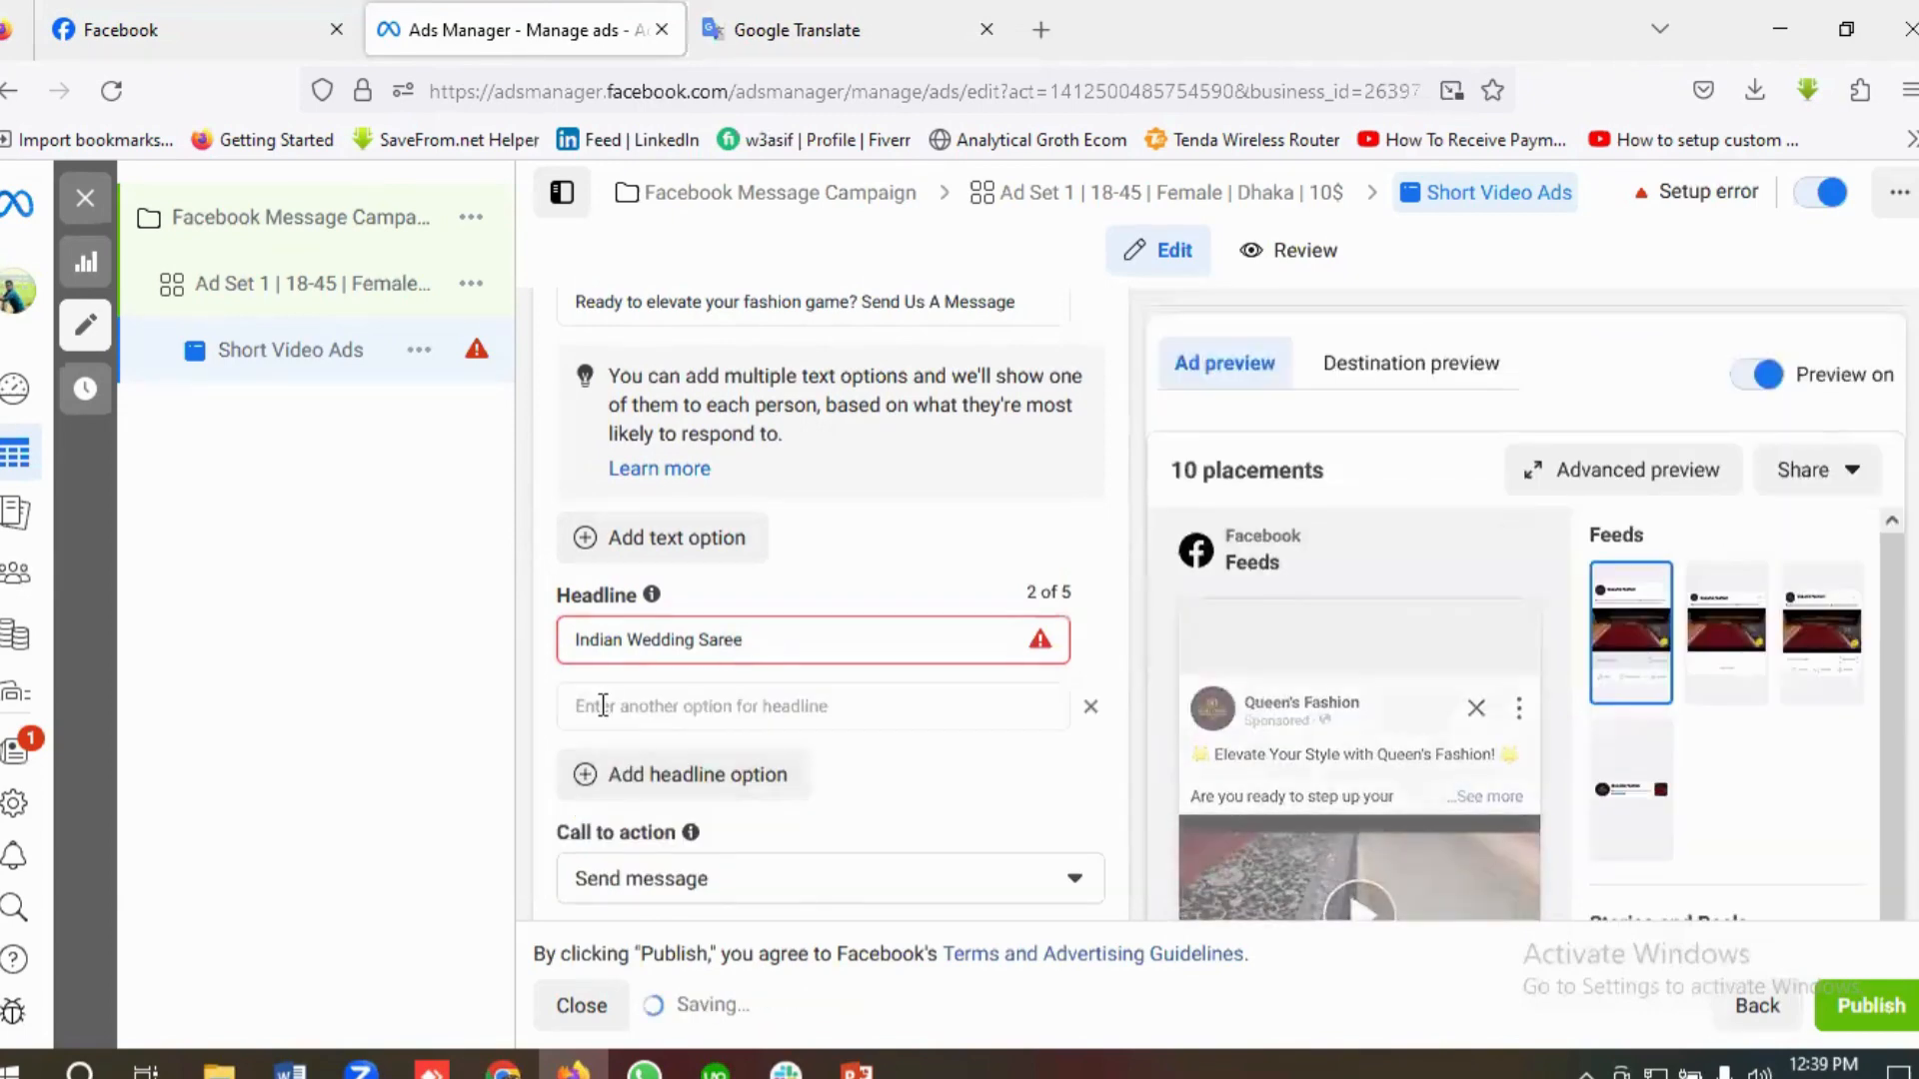
left_click(603, 706)
type("In")
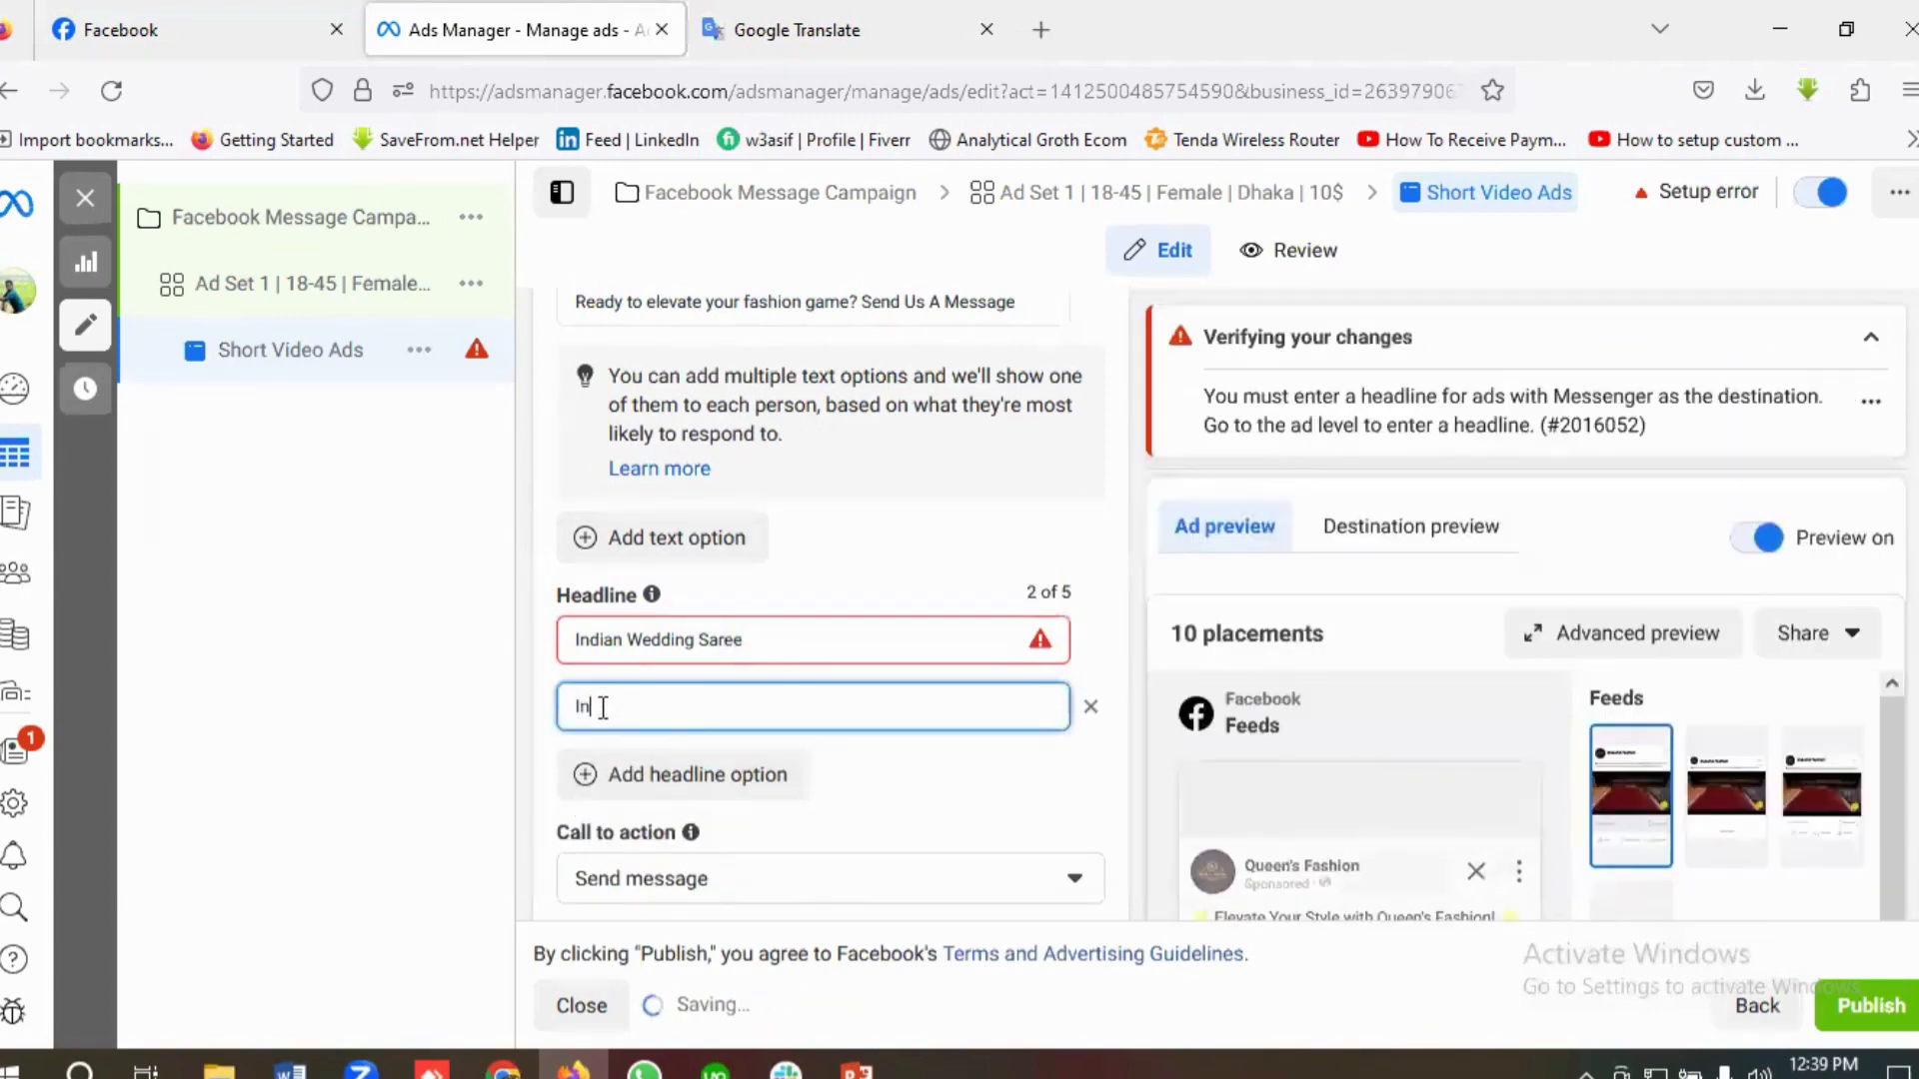
type("dian Sare")
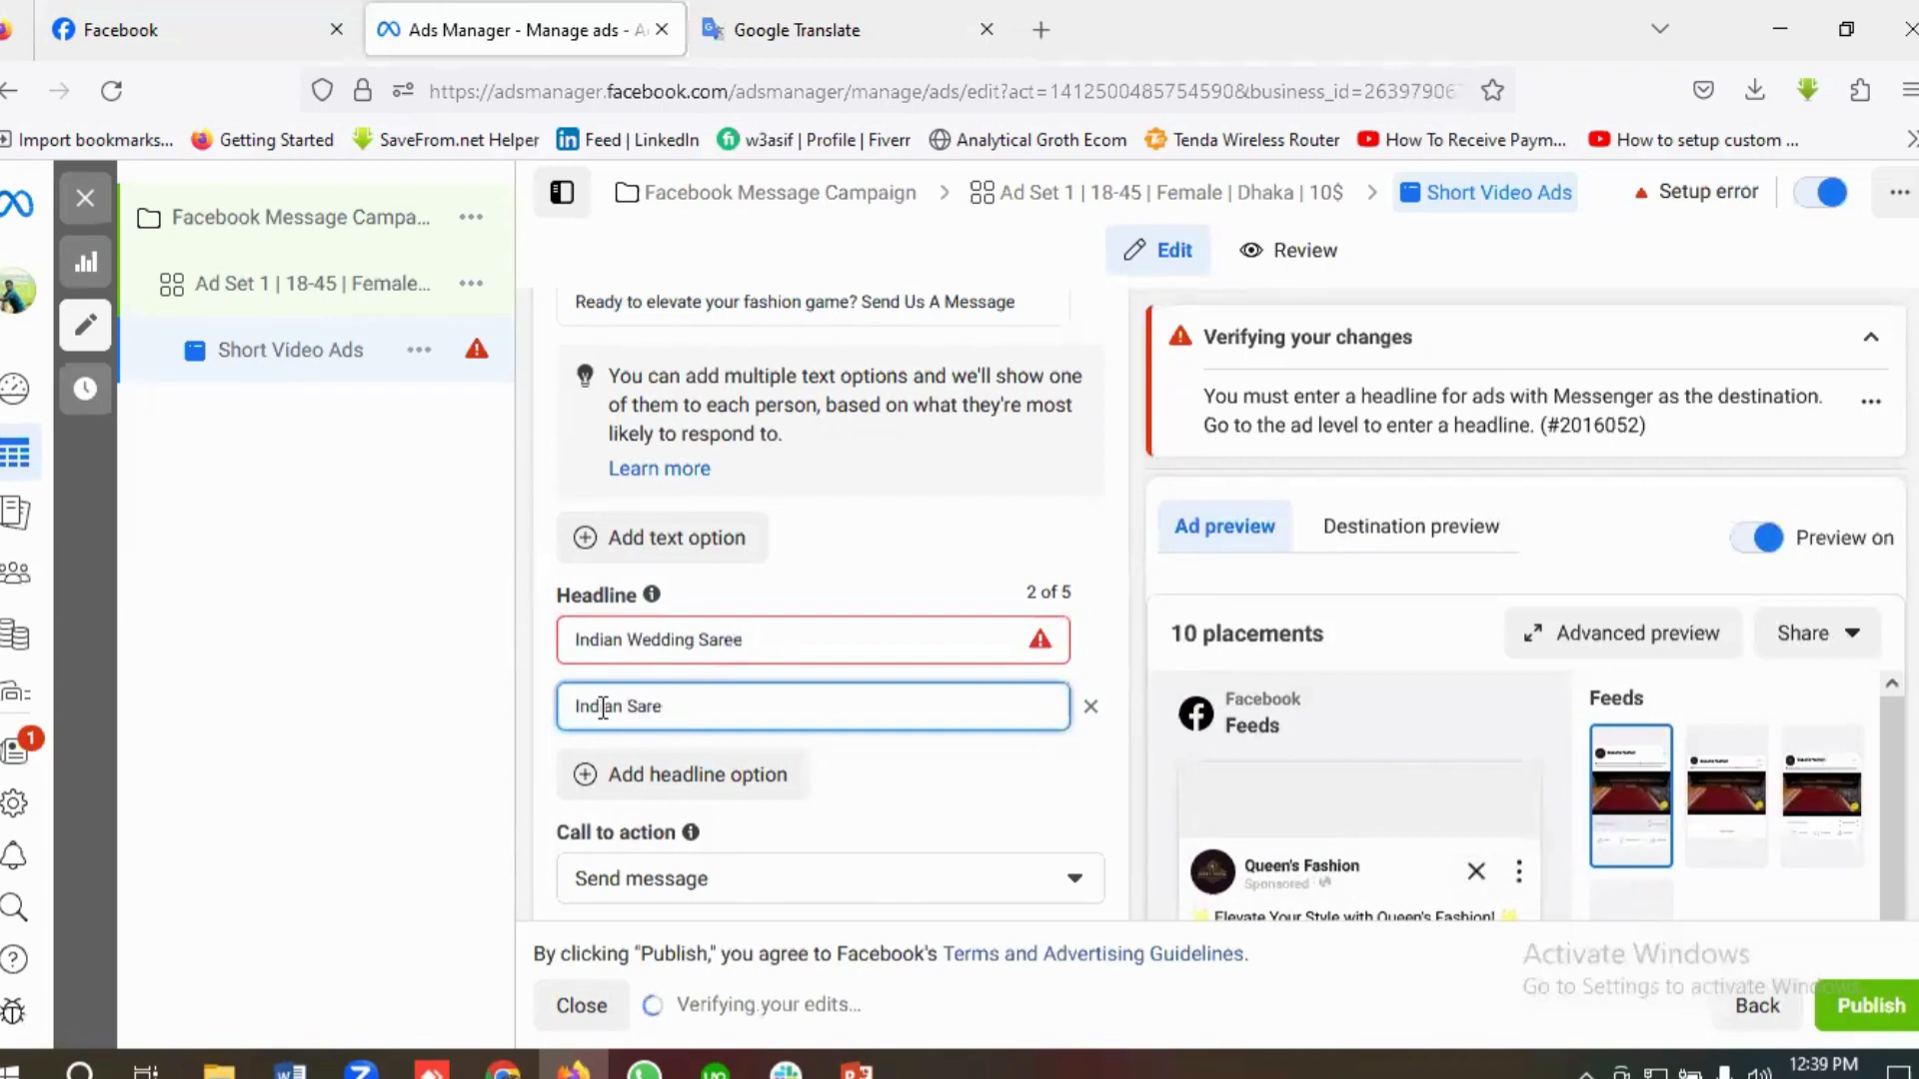
type("ee")
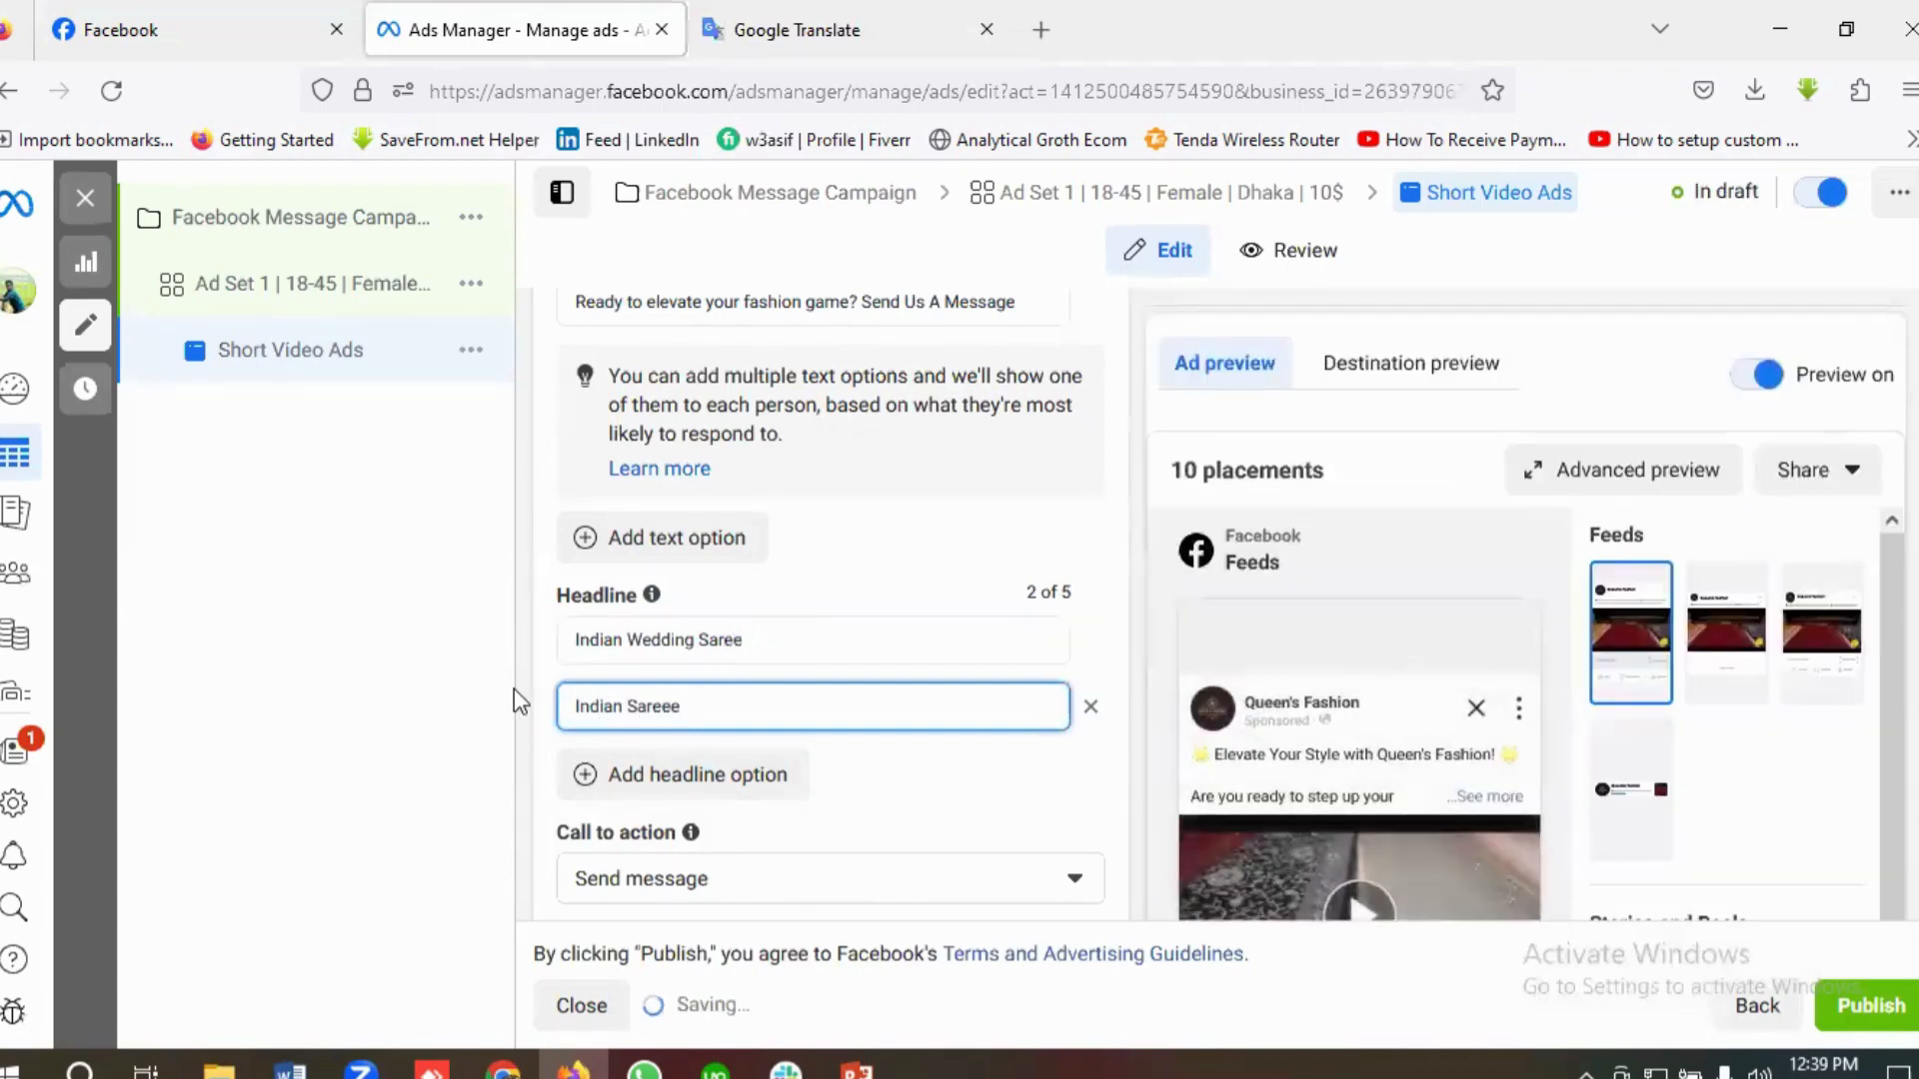
left_click(762, 779)
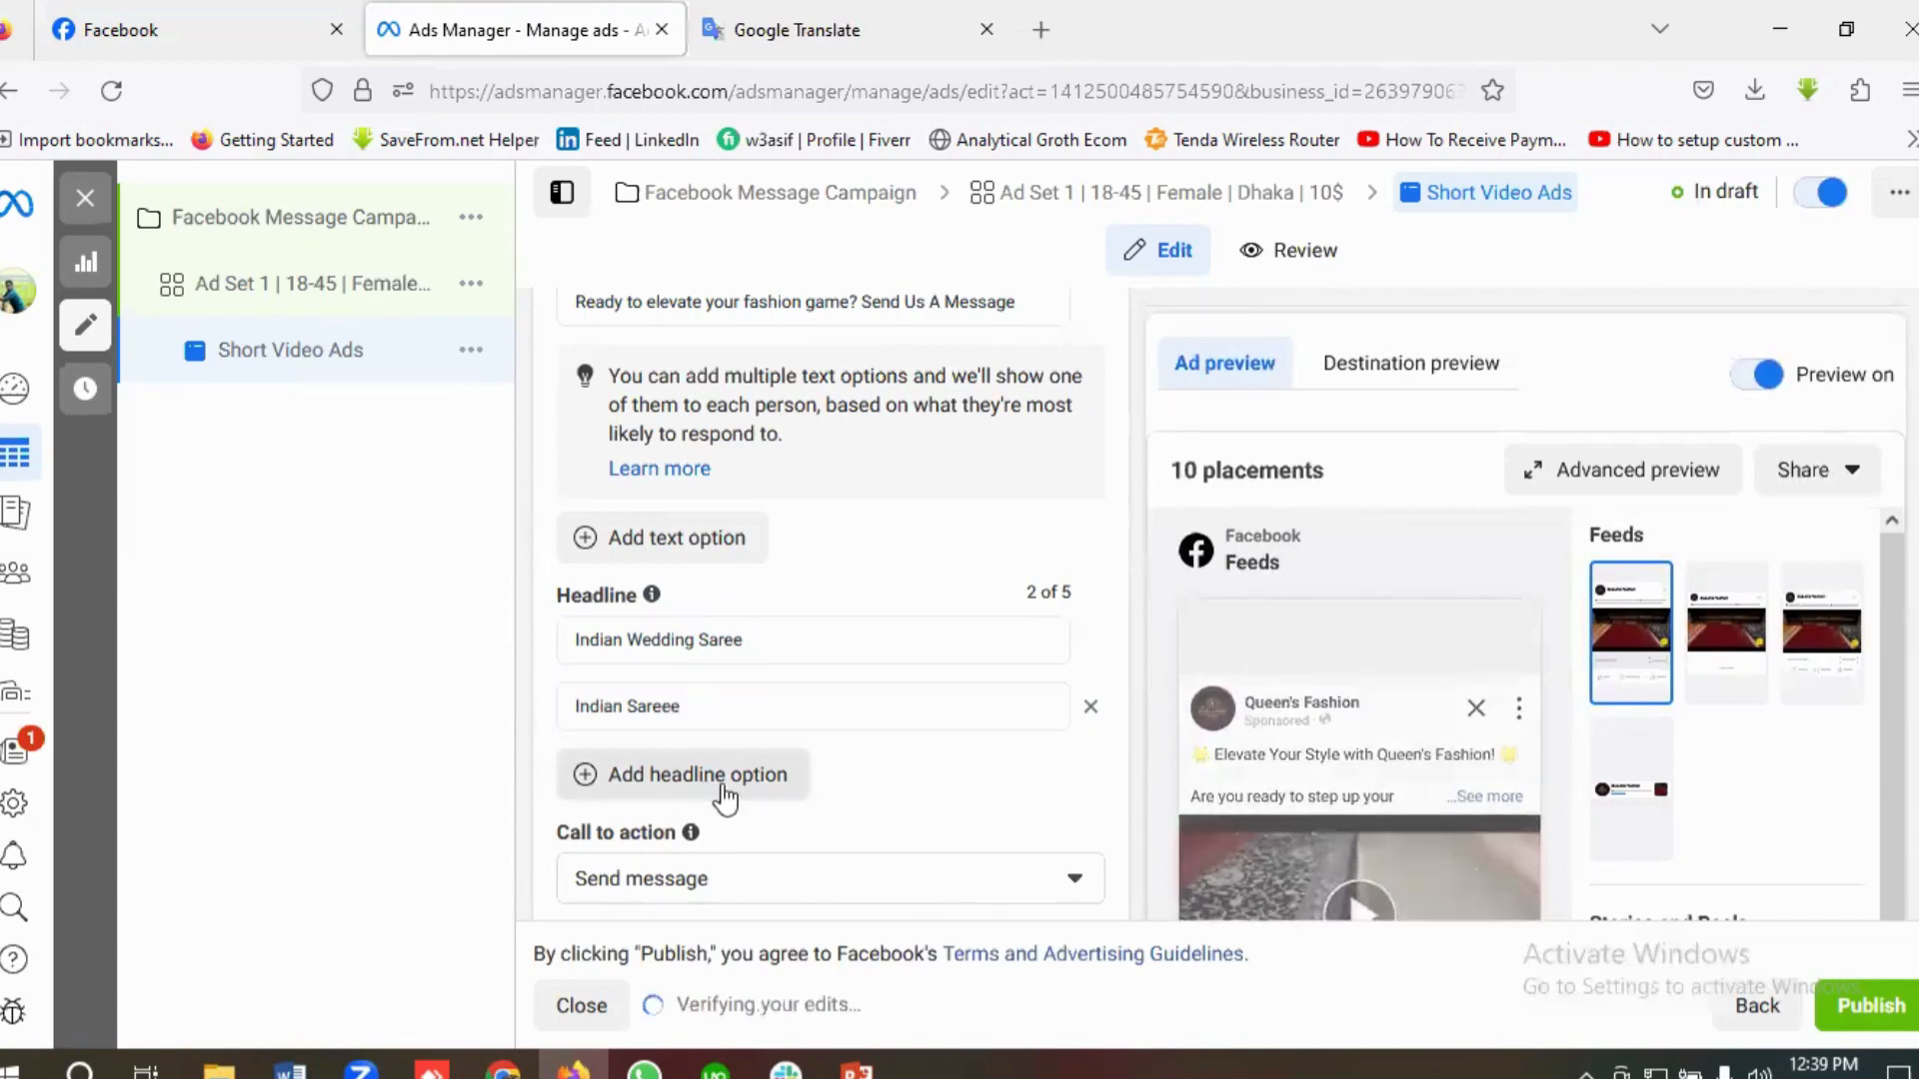
left_click(667, 710)
right_click(666, 710)
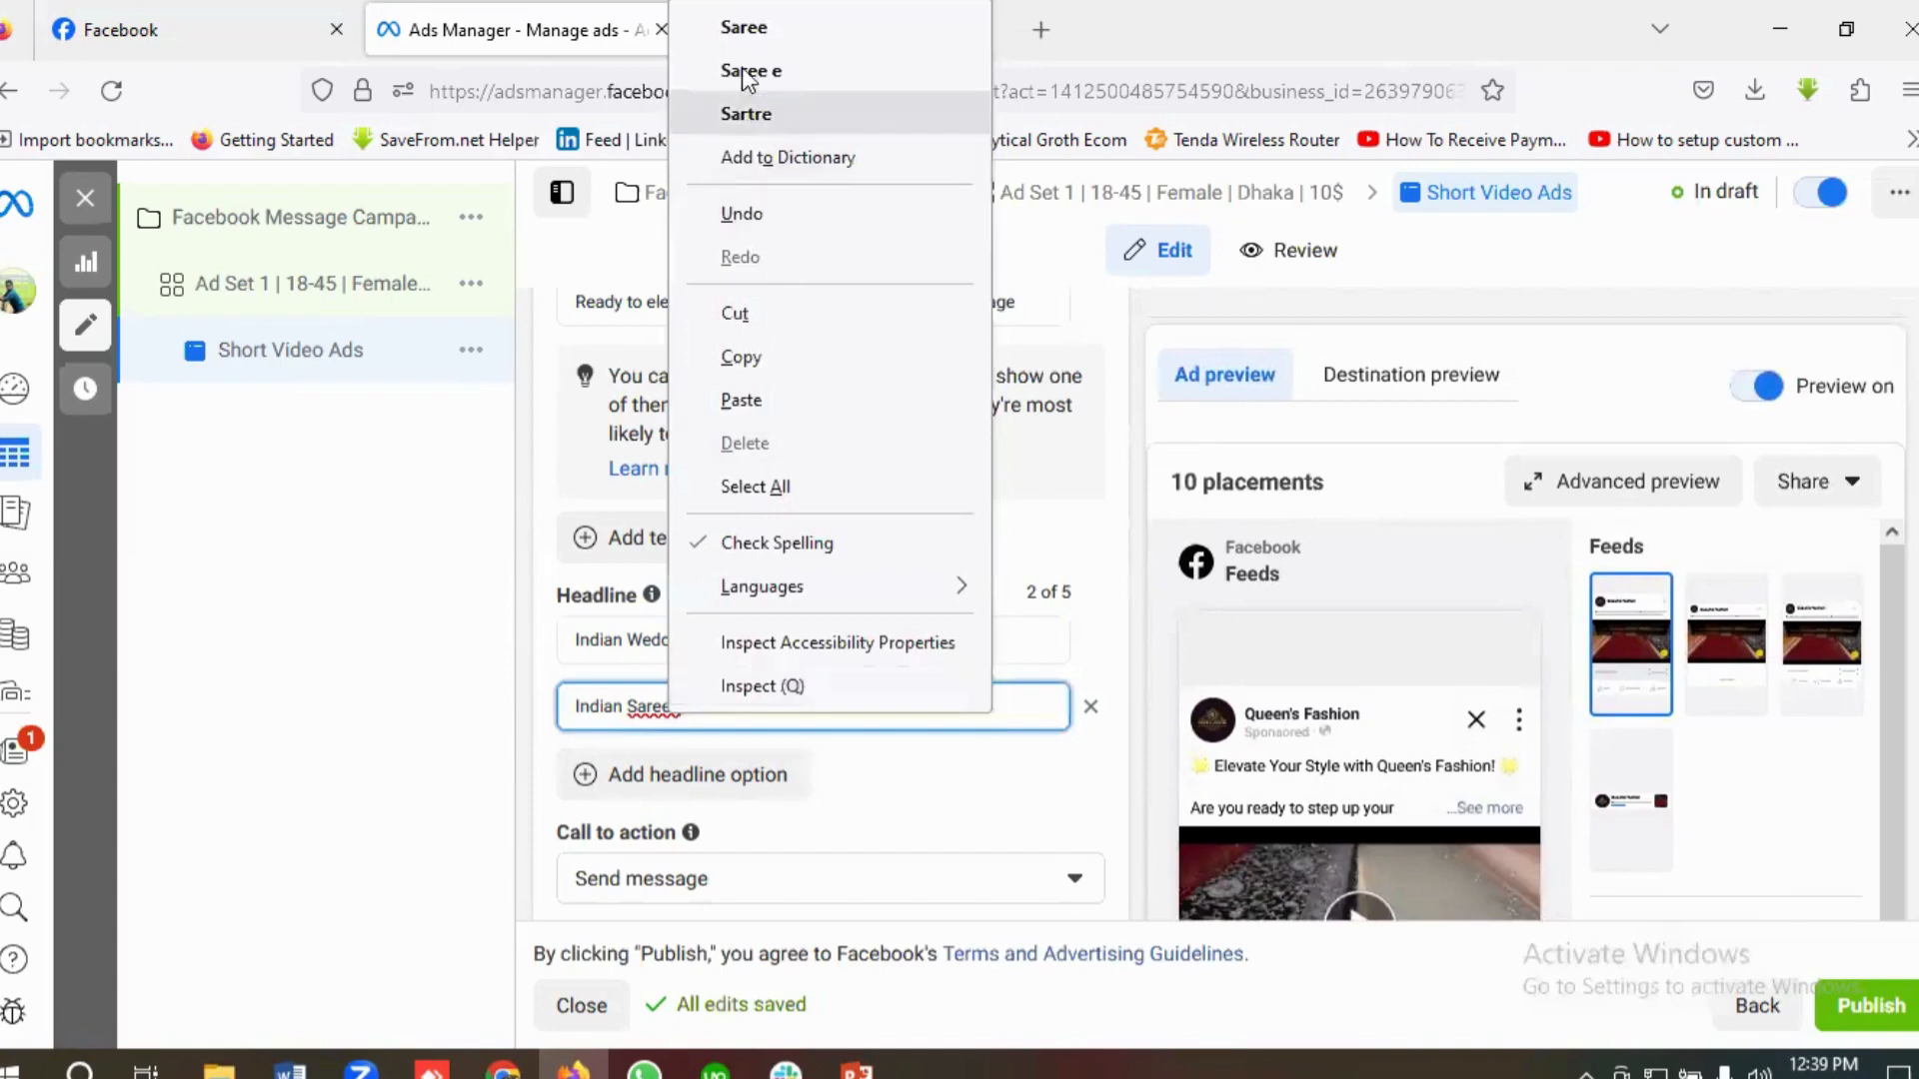
left_click(743, 28)
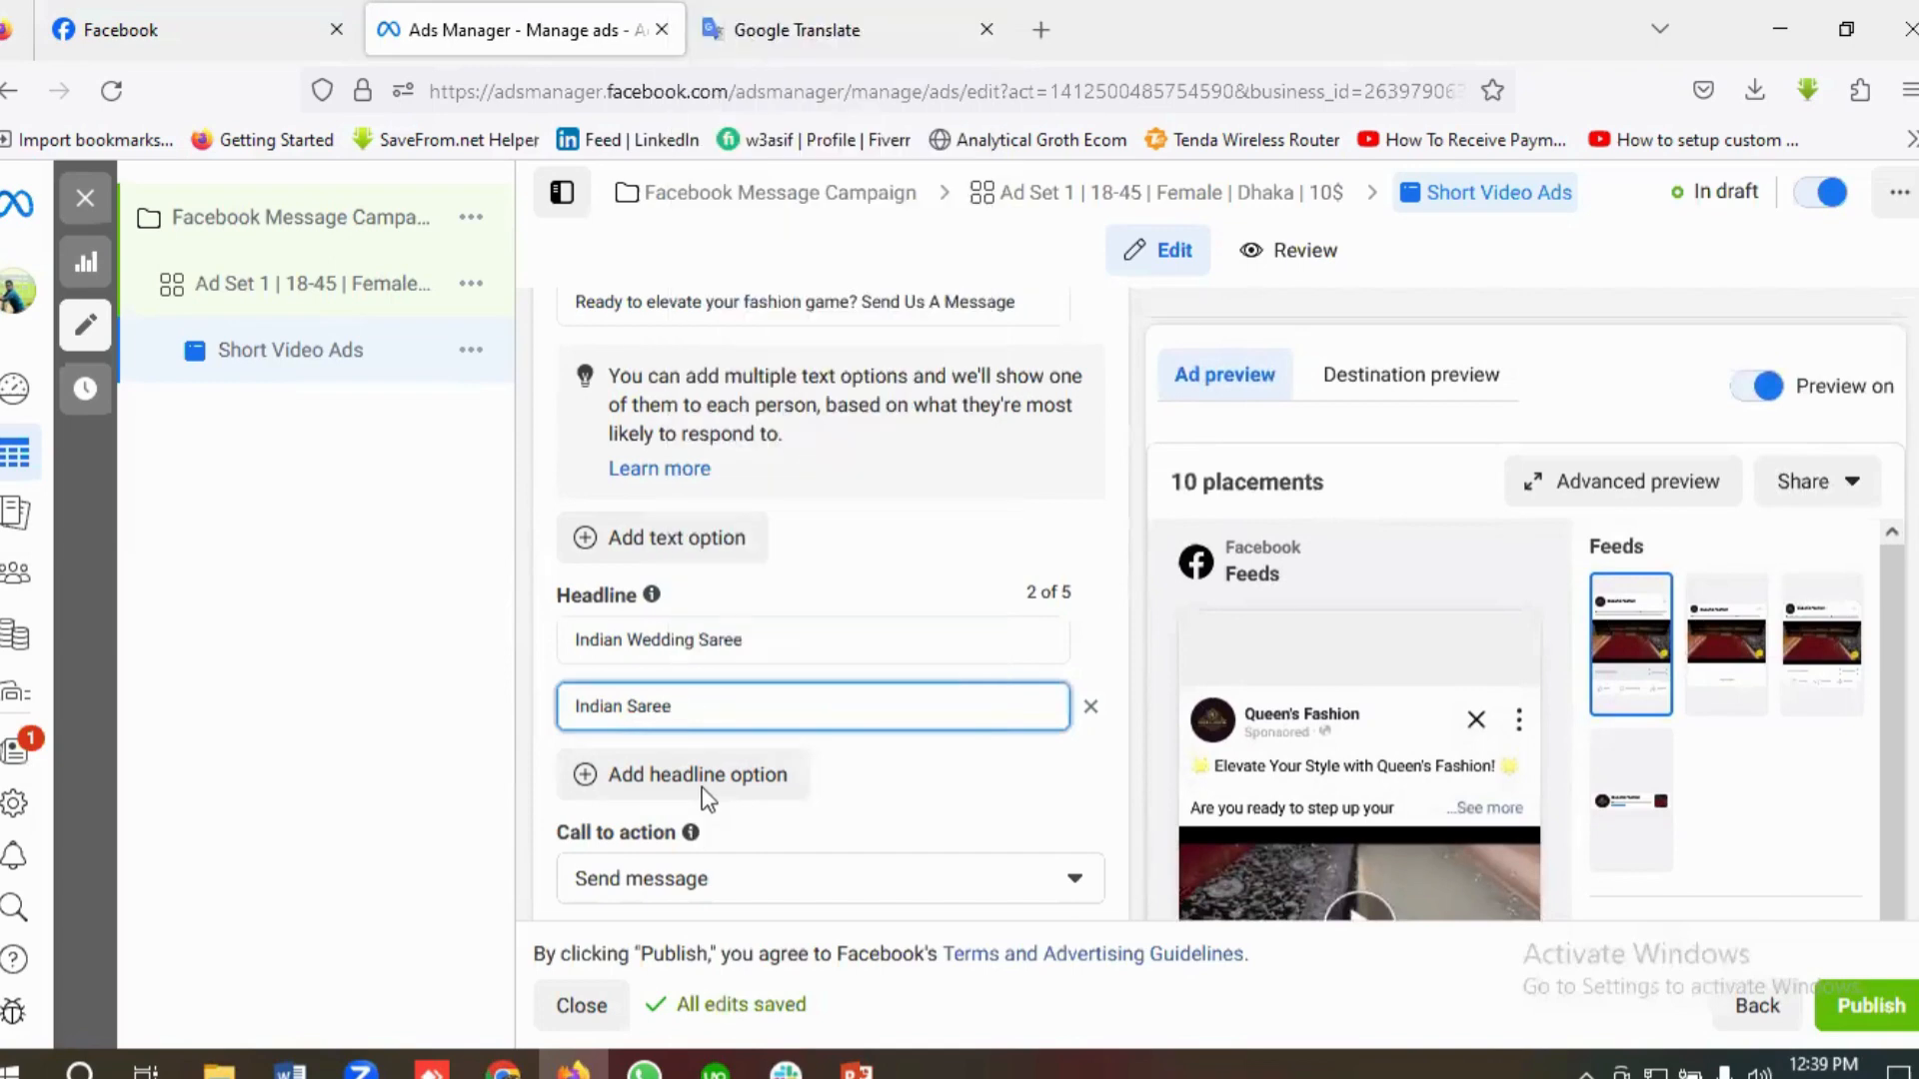
Step: Review the call to action and message template settings, and open the Start conversations template for editing
mouse_move(691, 833)
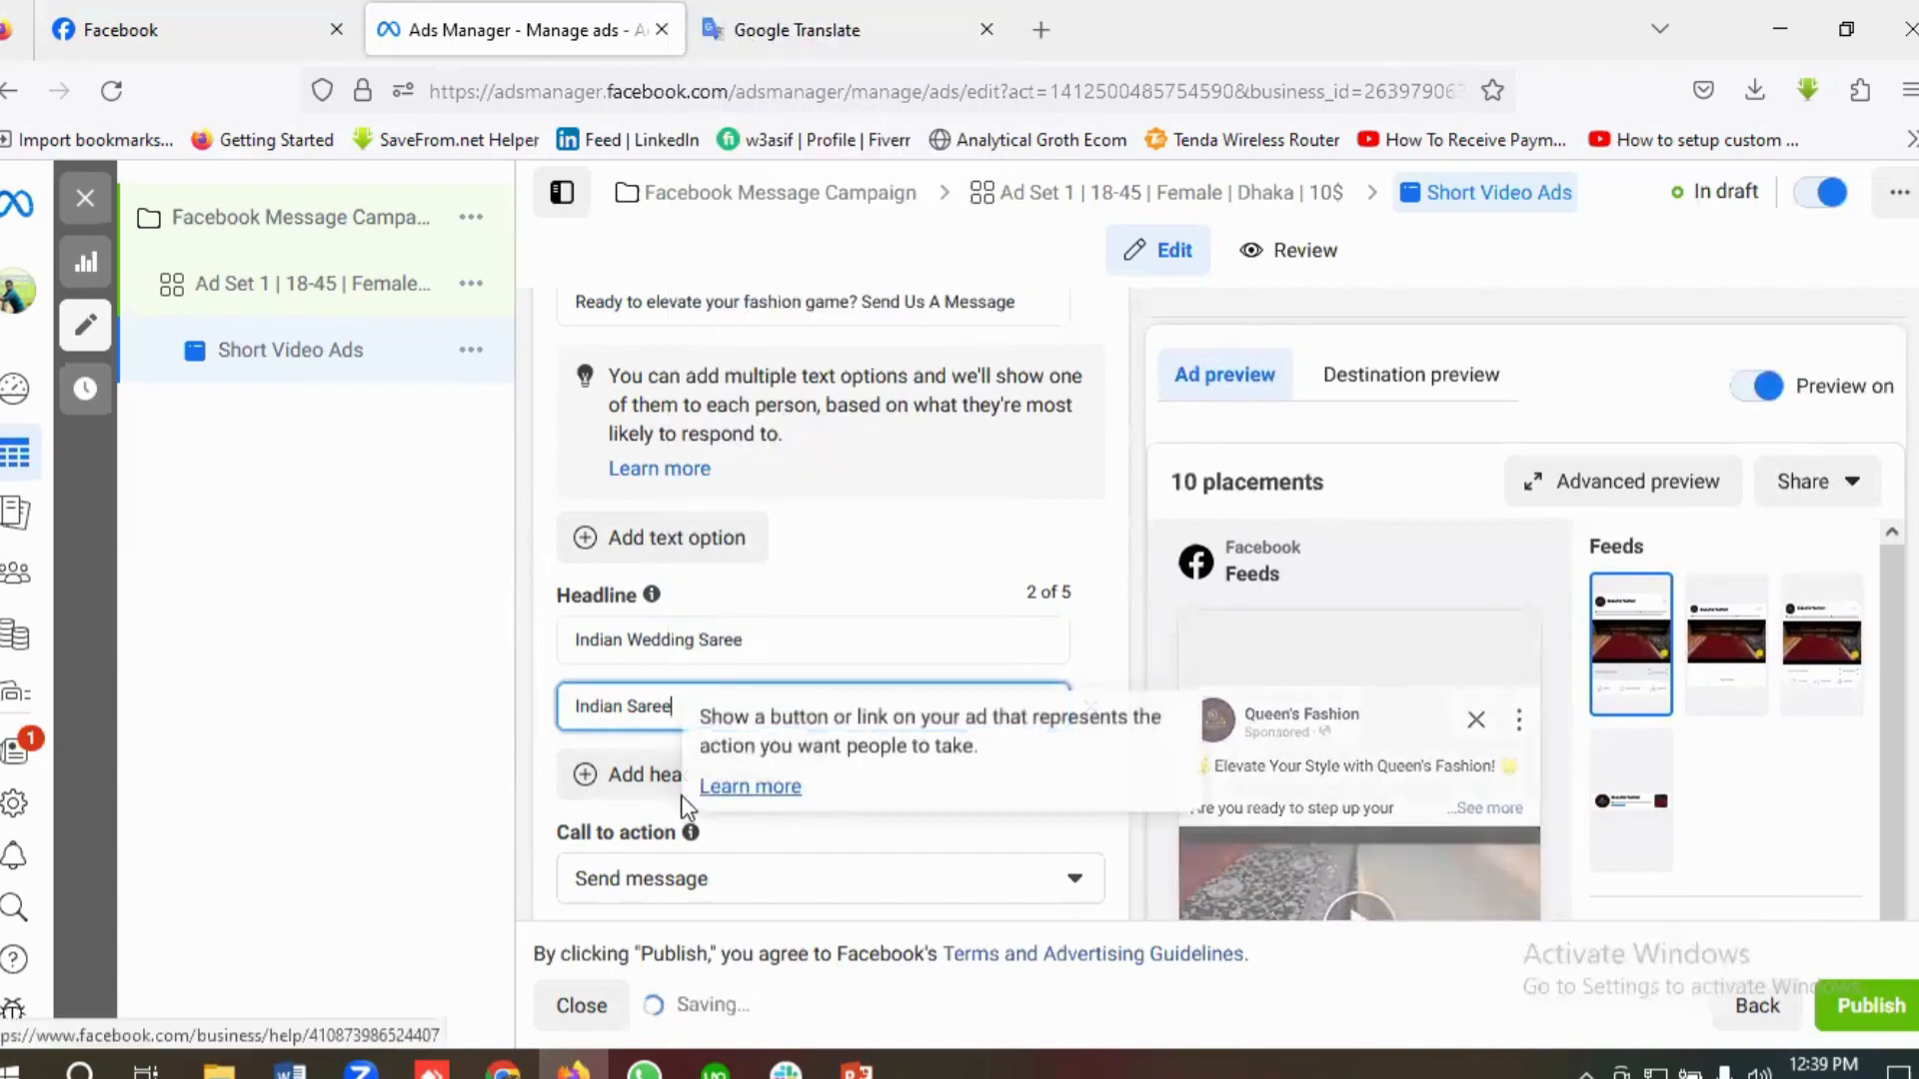
scroll(682, 856, "down", 2)
scroll(682, 856, "down", 2)
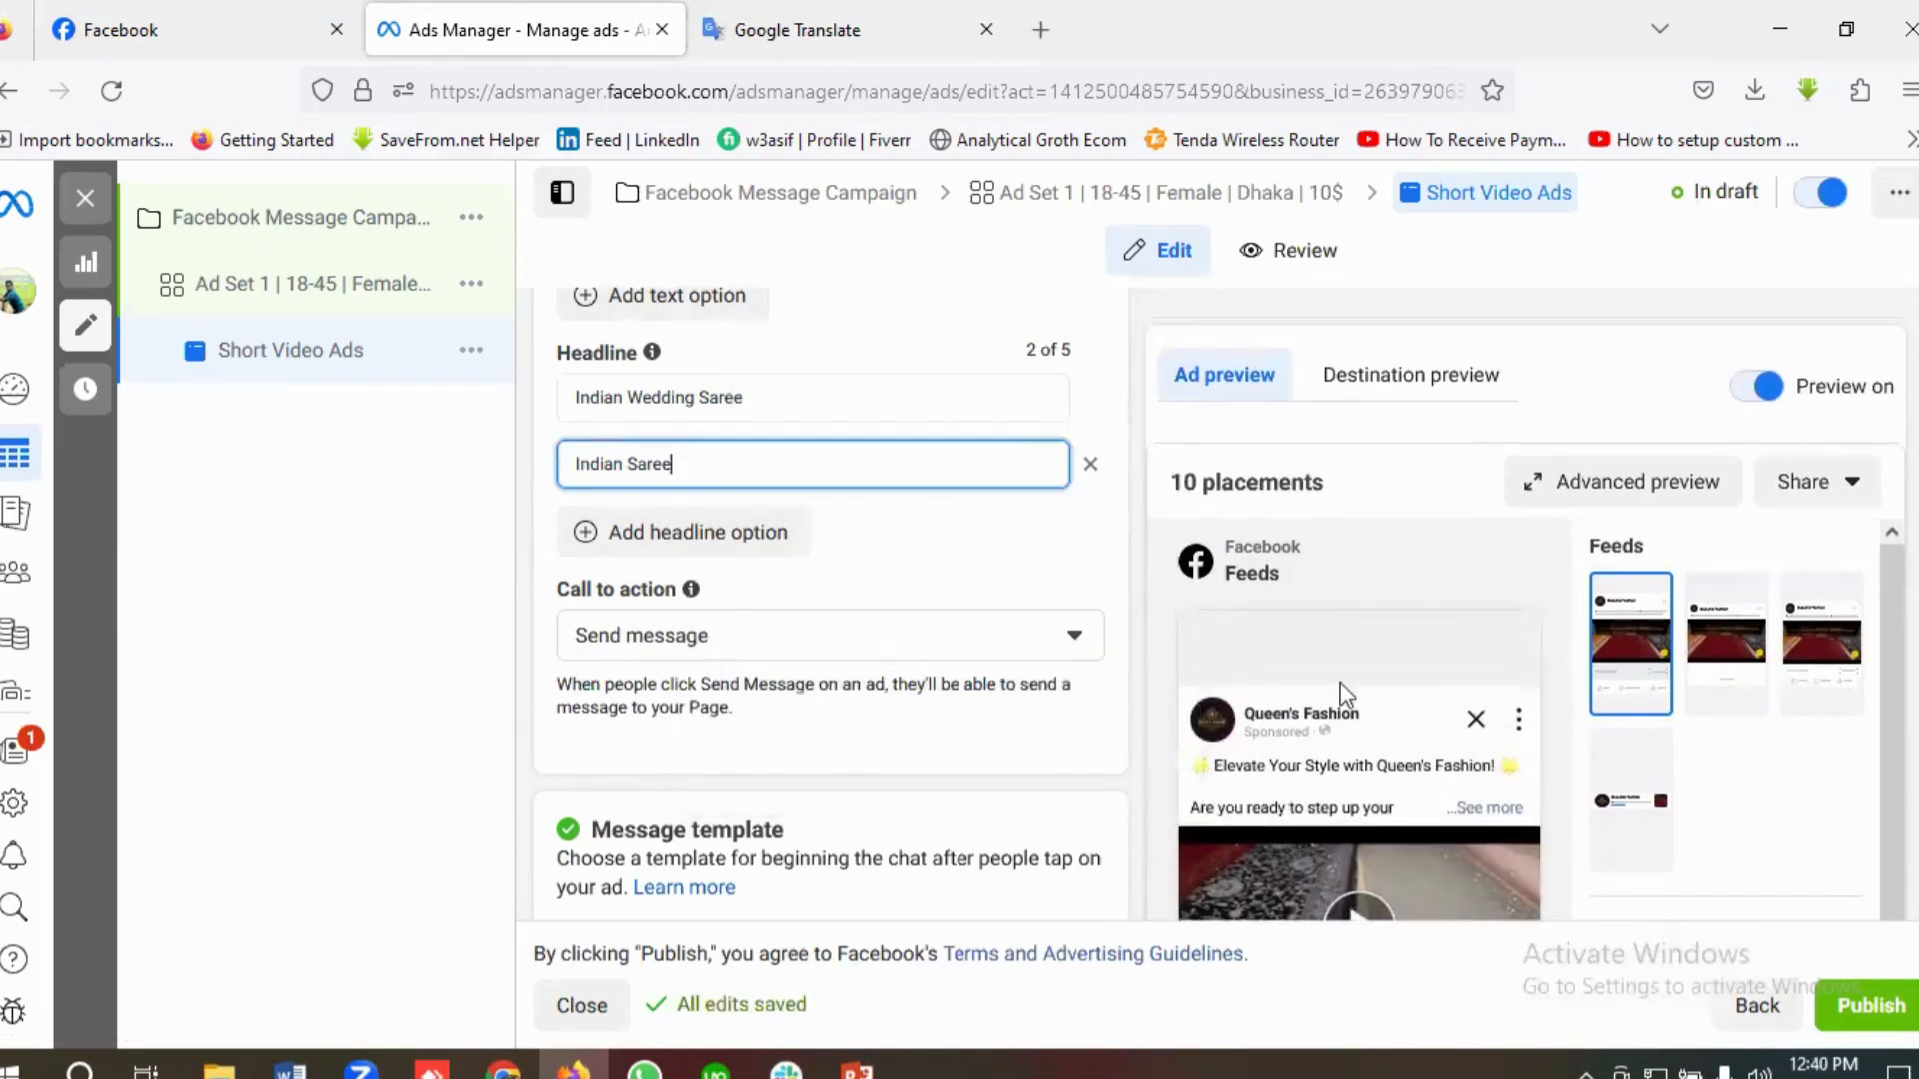
scroll(900, 690, "down", 3)
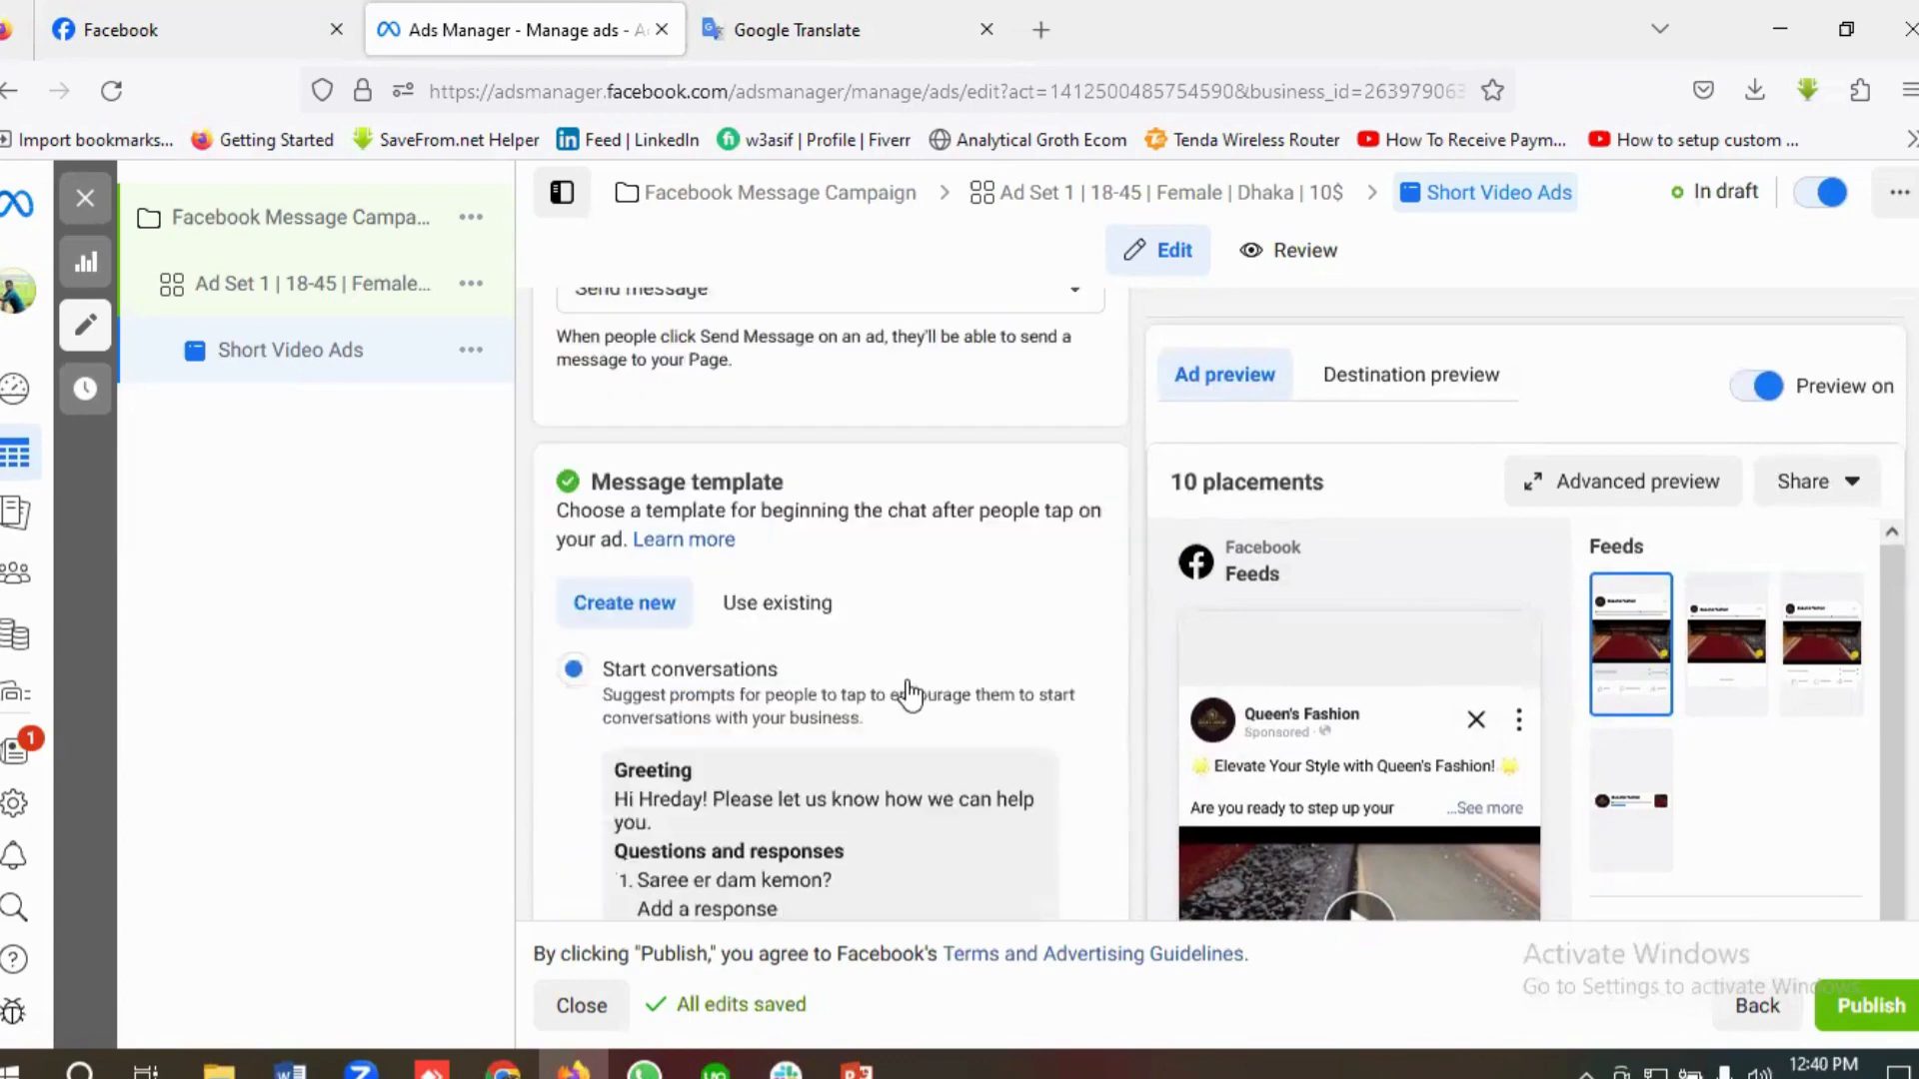
scroll(908, 680, "down", 1)
scroll(820, 616, "up", 1)
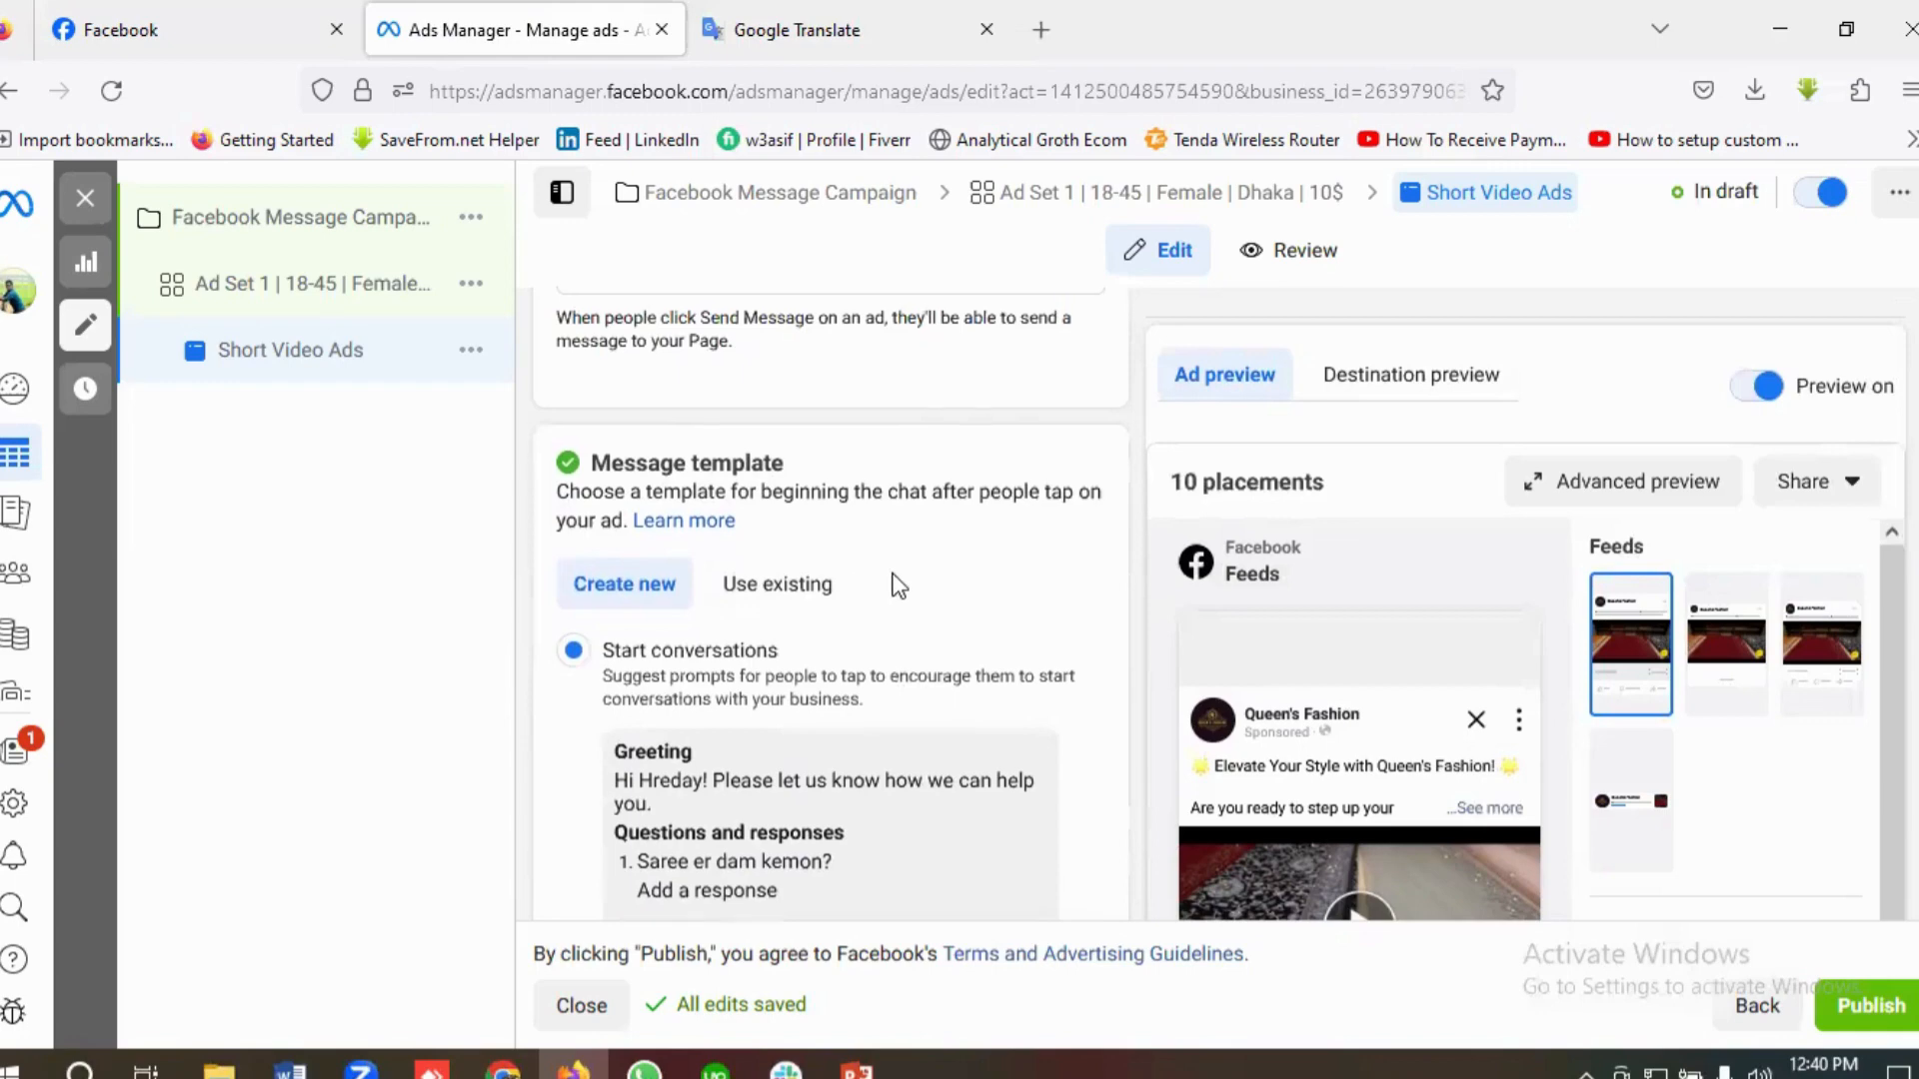
scroll(895, 590, "down", 1)
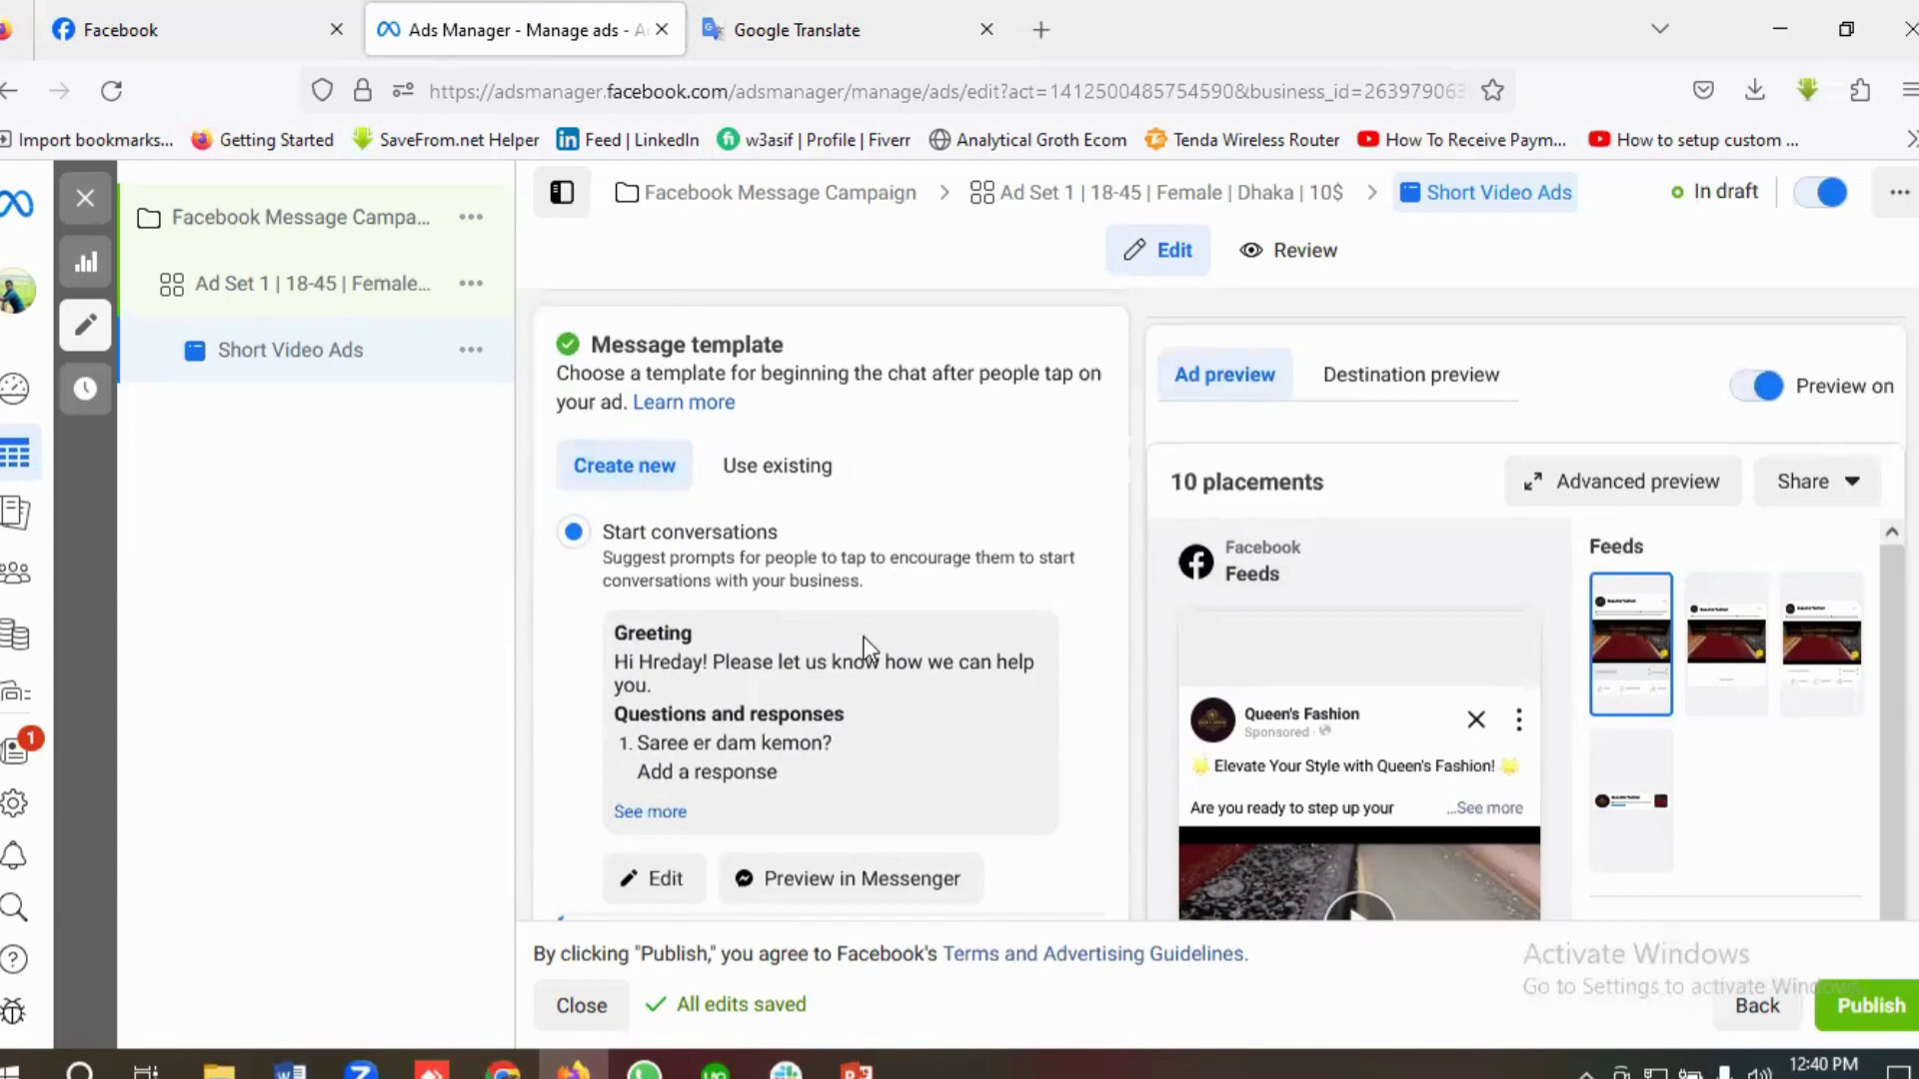
scroll(863, 639, "down", 2)
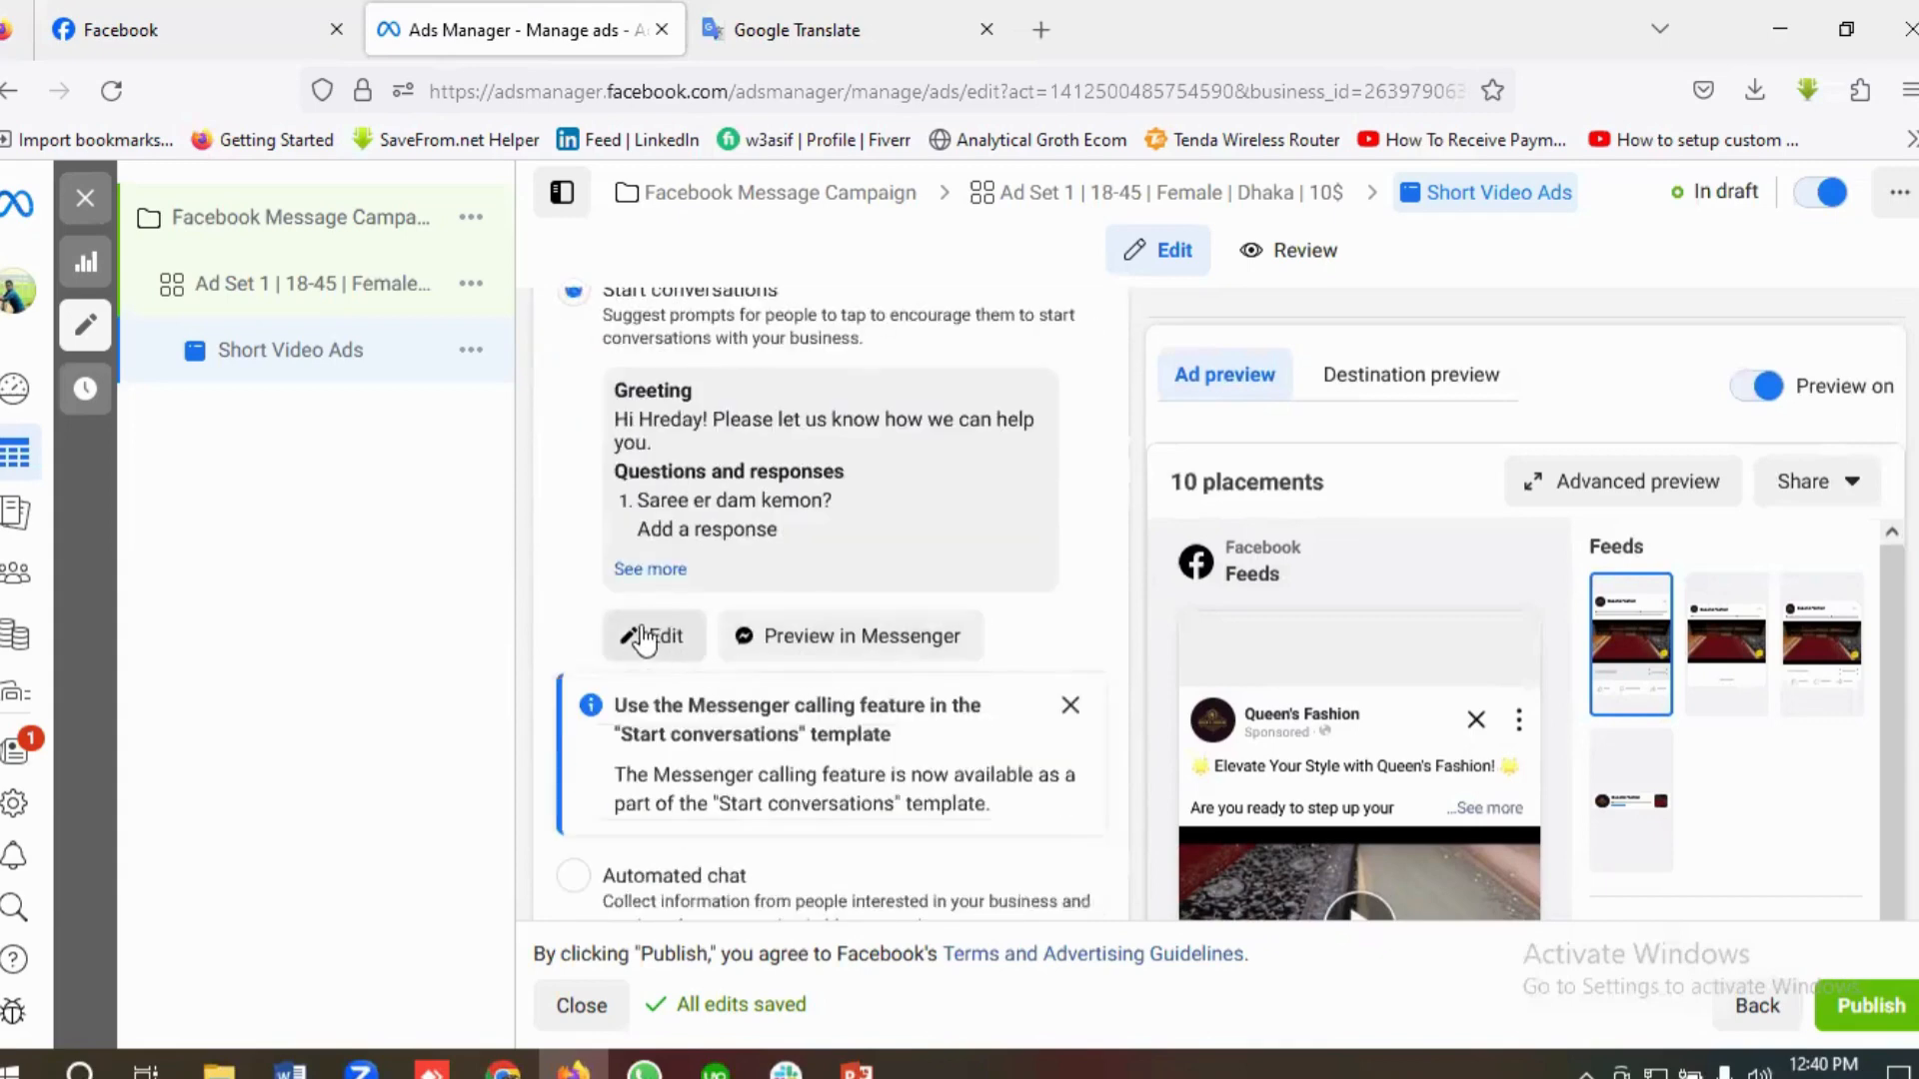
left_click(663, 654)
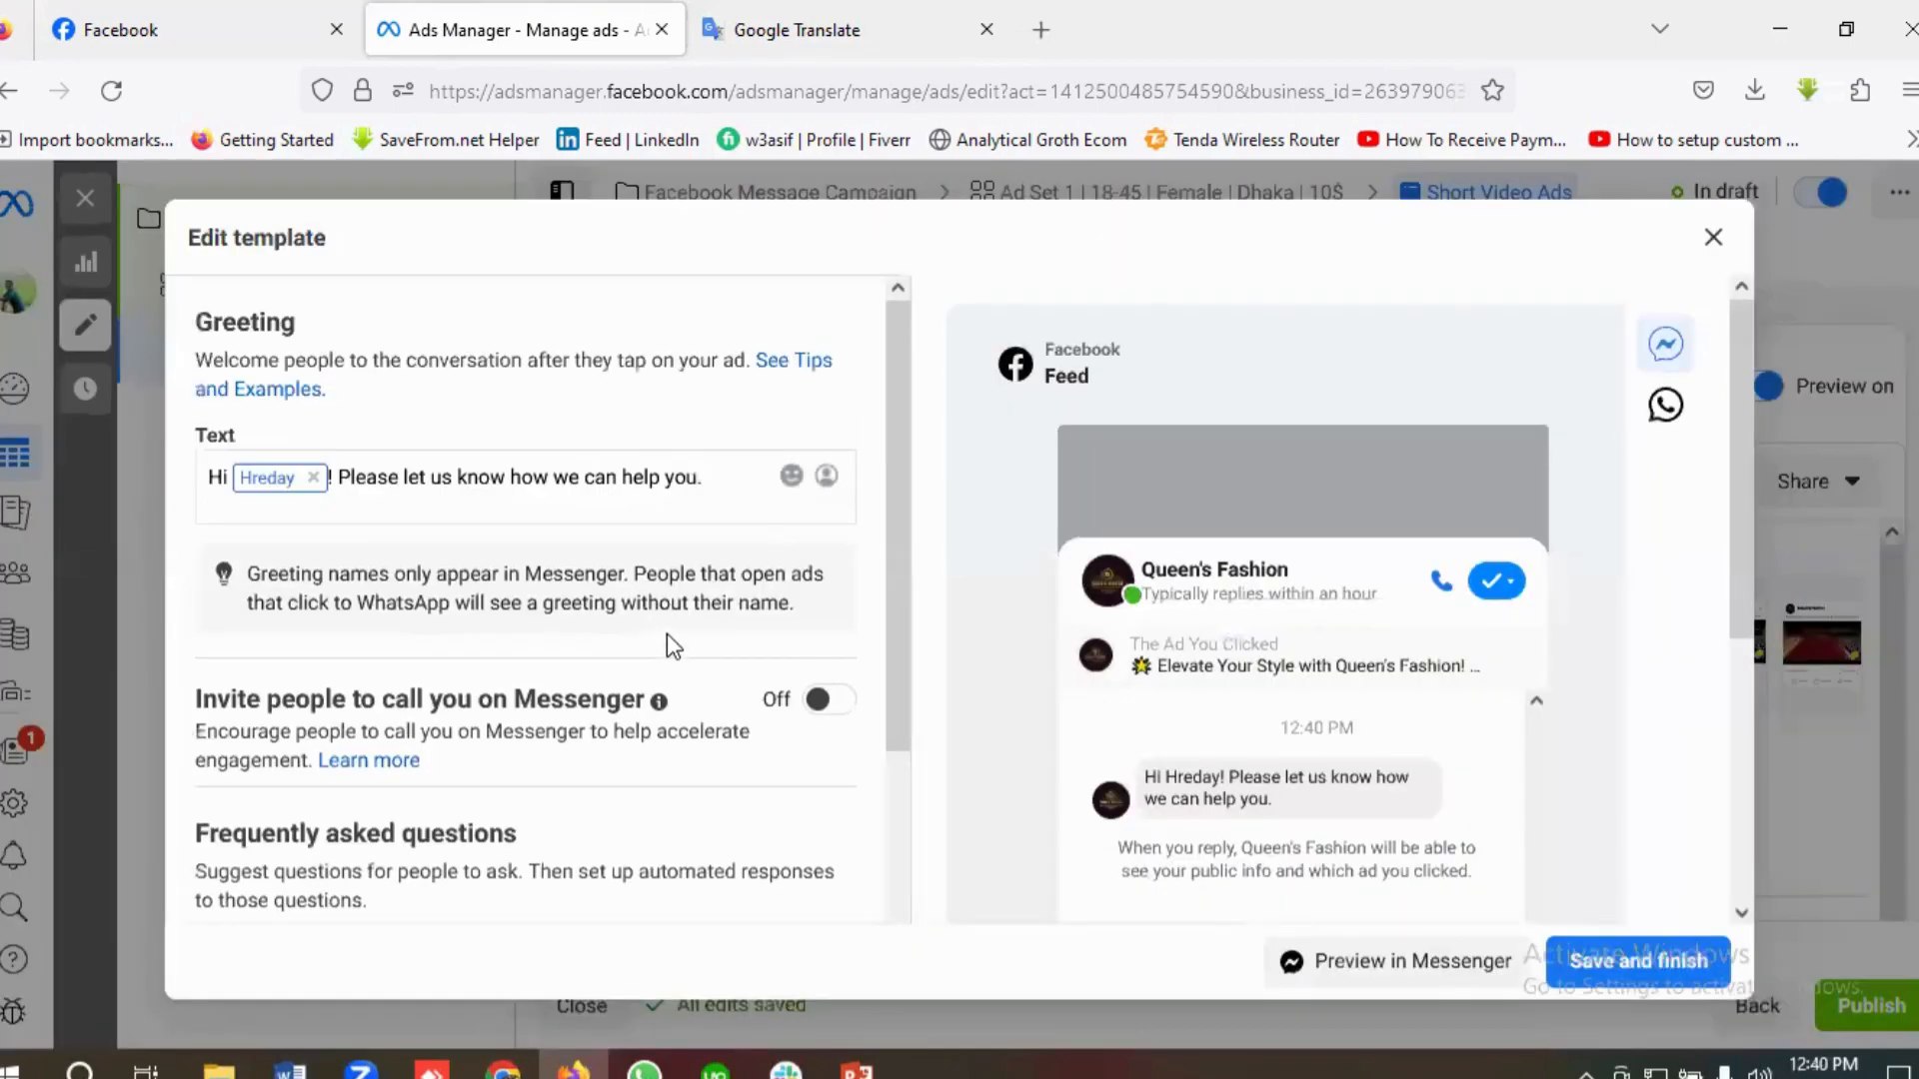
Step: Review the template's greeting text and its Messenger conversation preview
scroll(1390, 694, "down", 1)
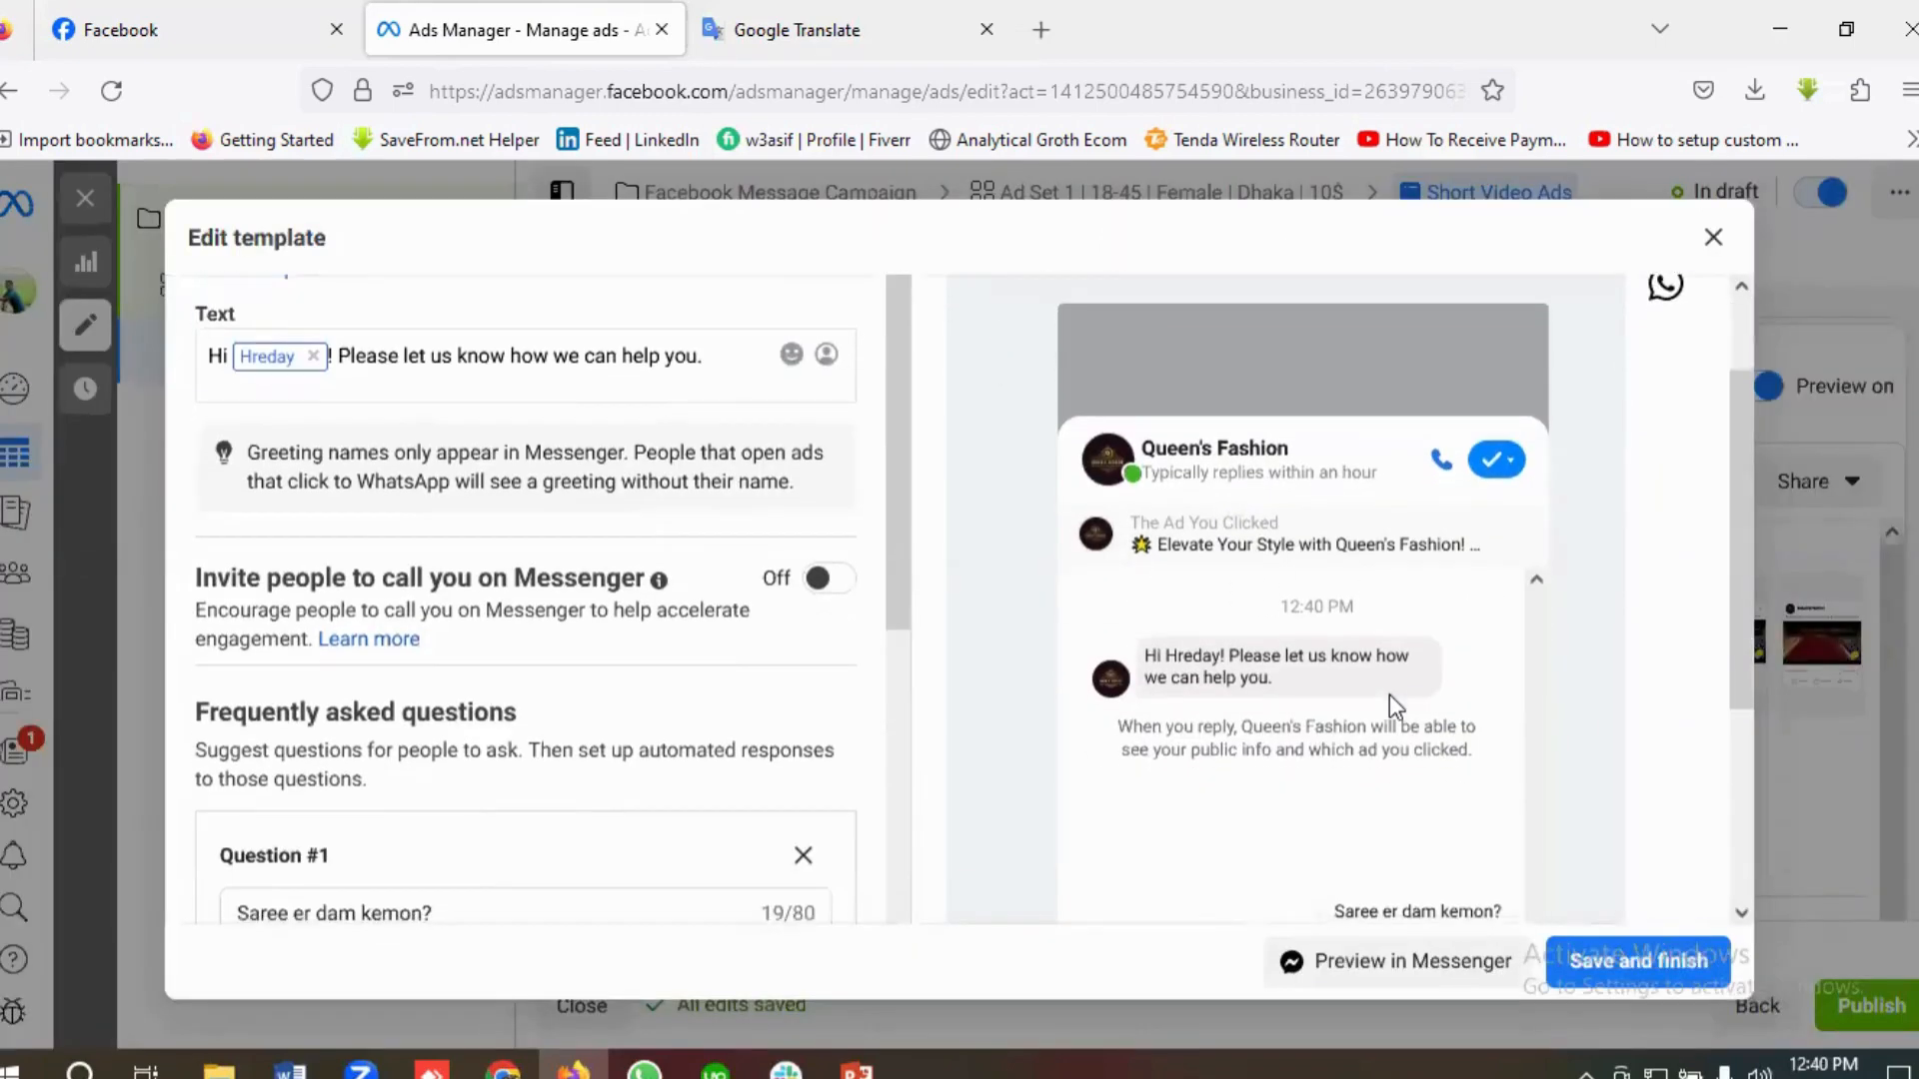
scroll(1389, 694, "up", 1)
scroll(1389, 697, "up", 1)
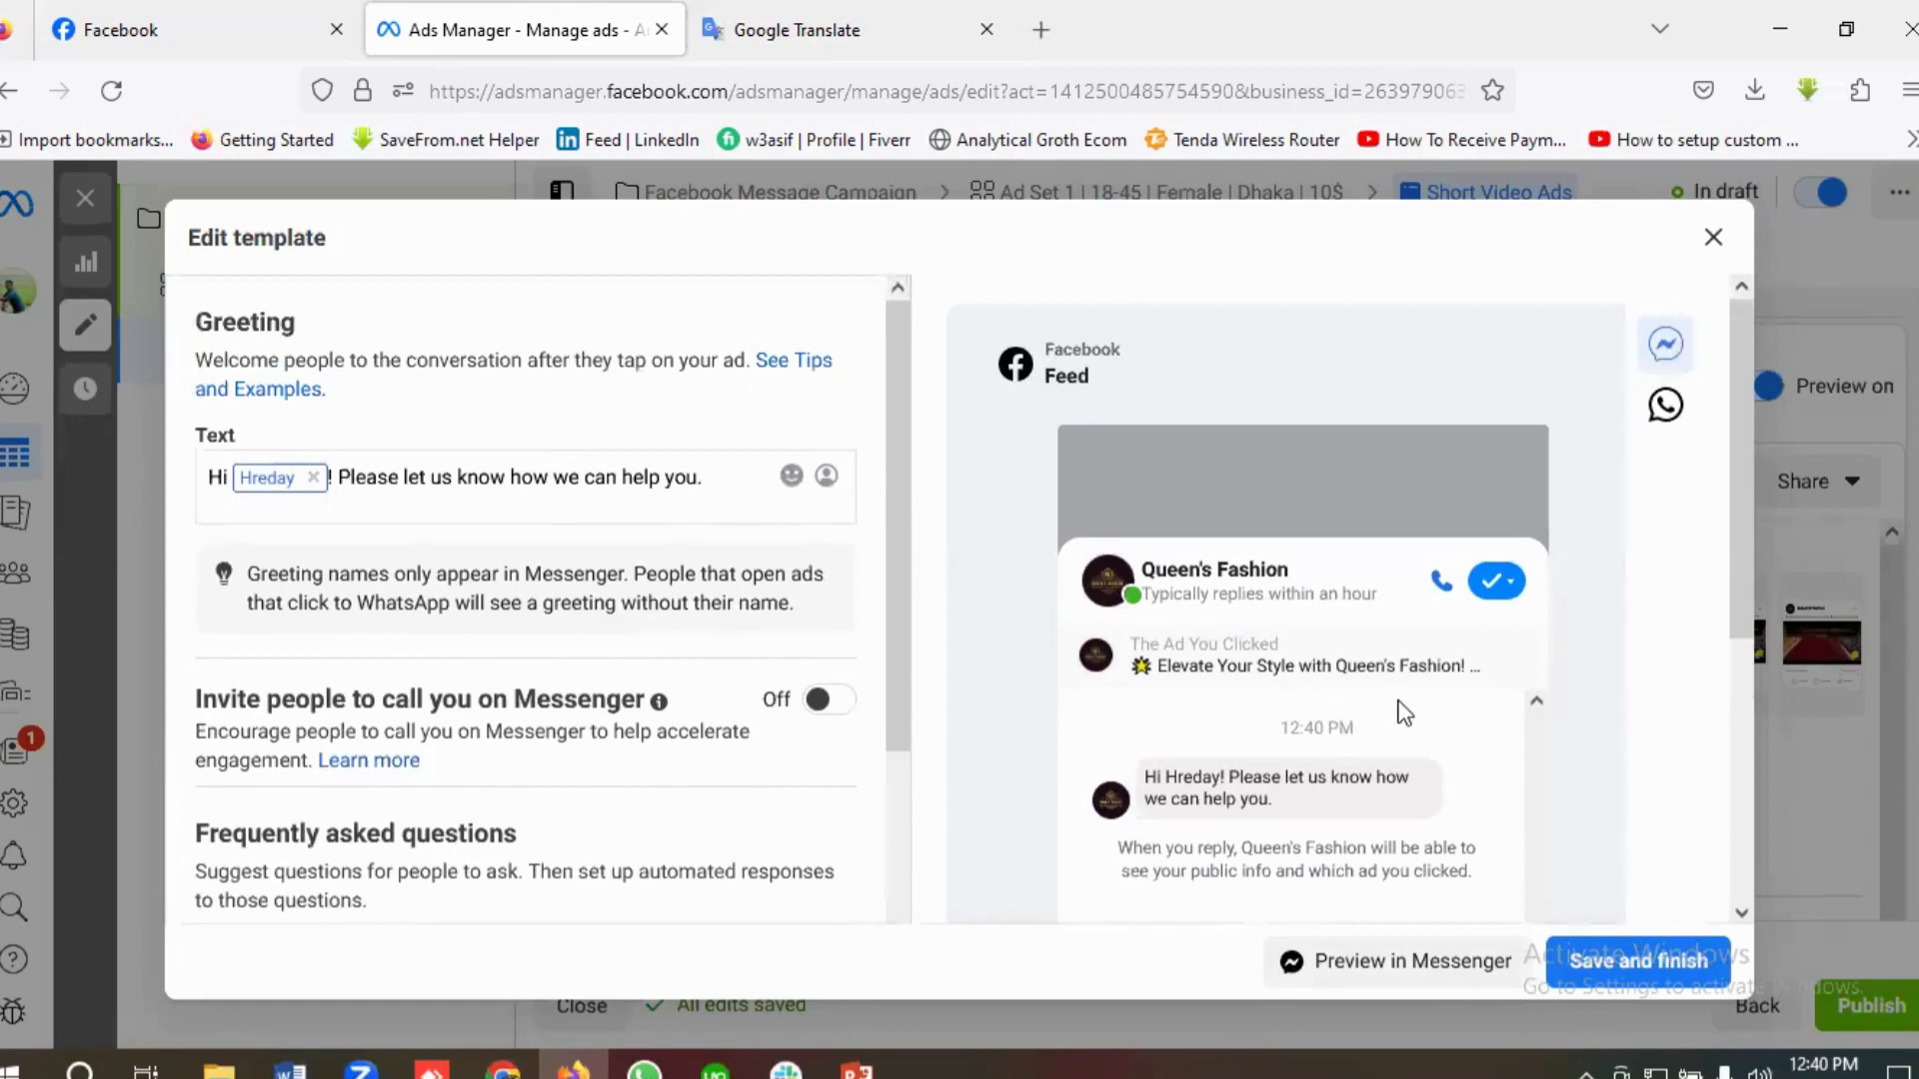
scroll(1401, 716, "down", 1)
scroll(1399, 711, "up", 1)
scroll(1386, 692, "down", 1)
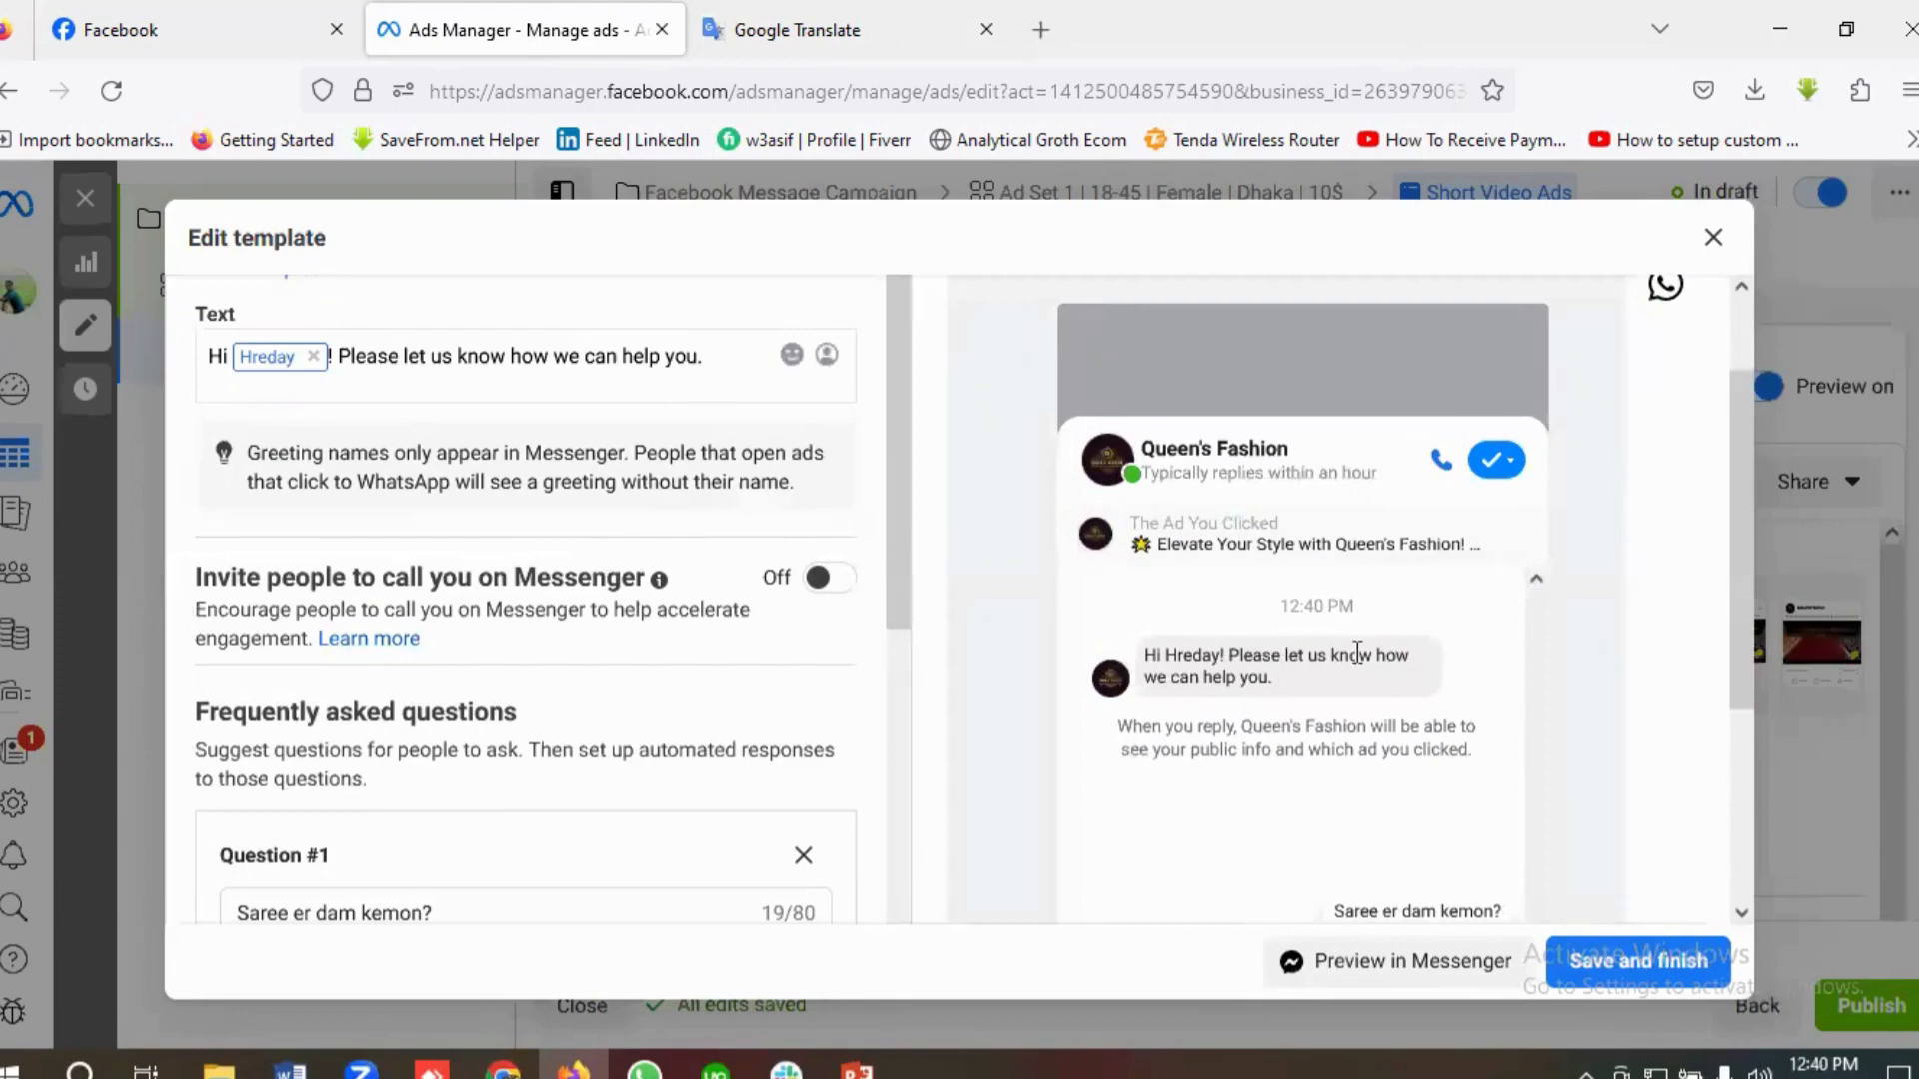
Step: Replace the first frequently asked question with "What are you products?"
scroll(497, 637, "down", 4)
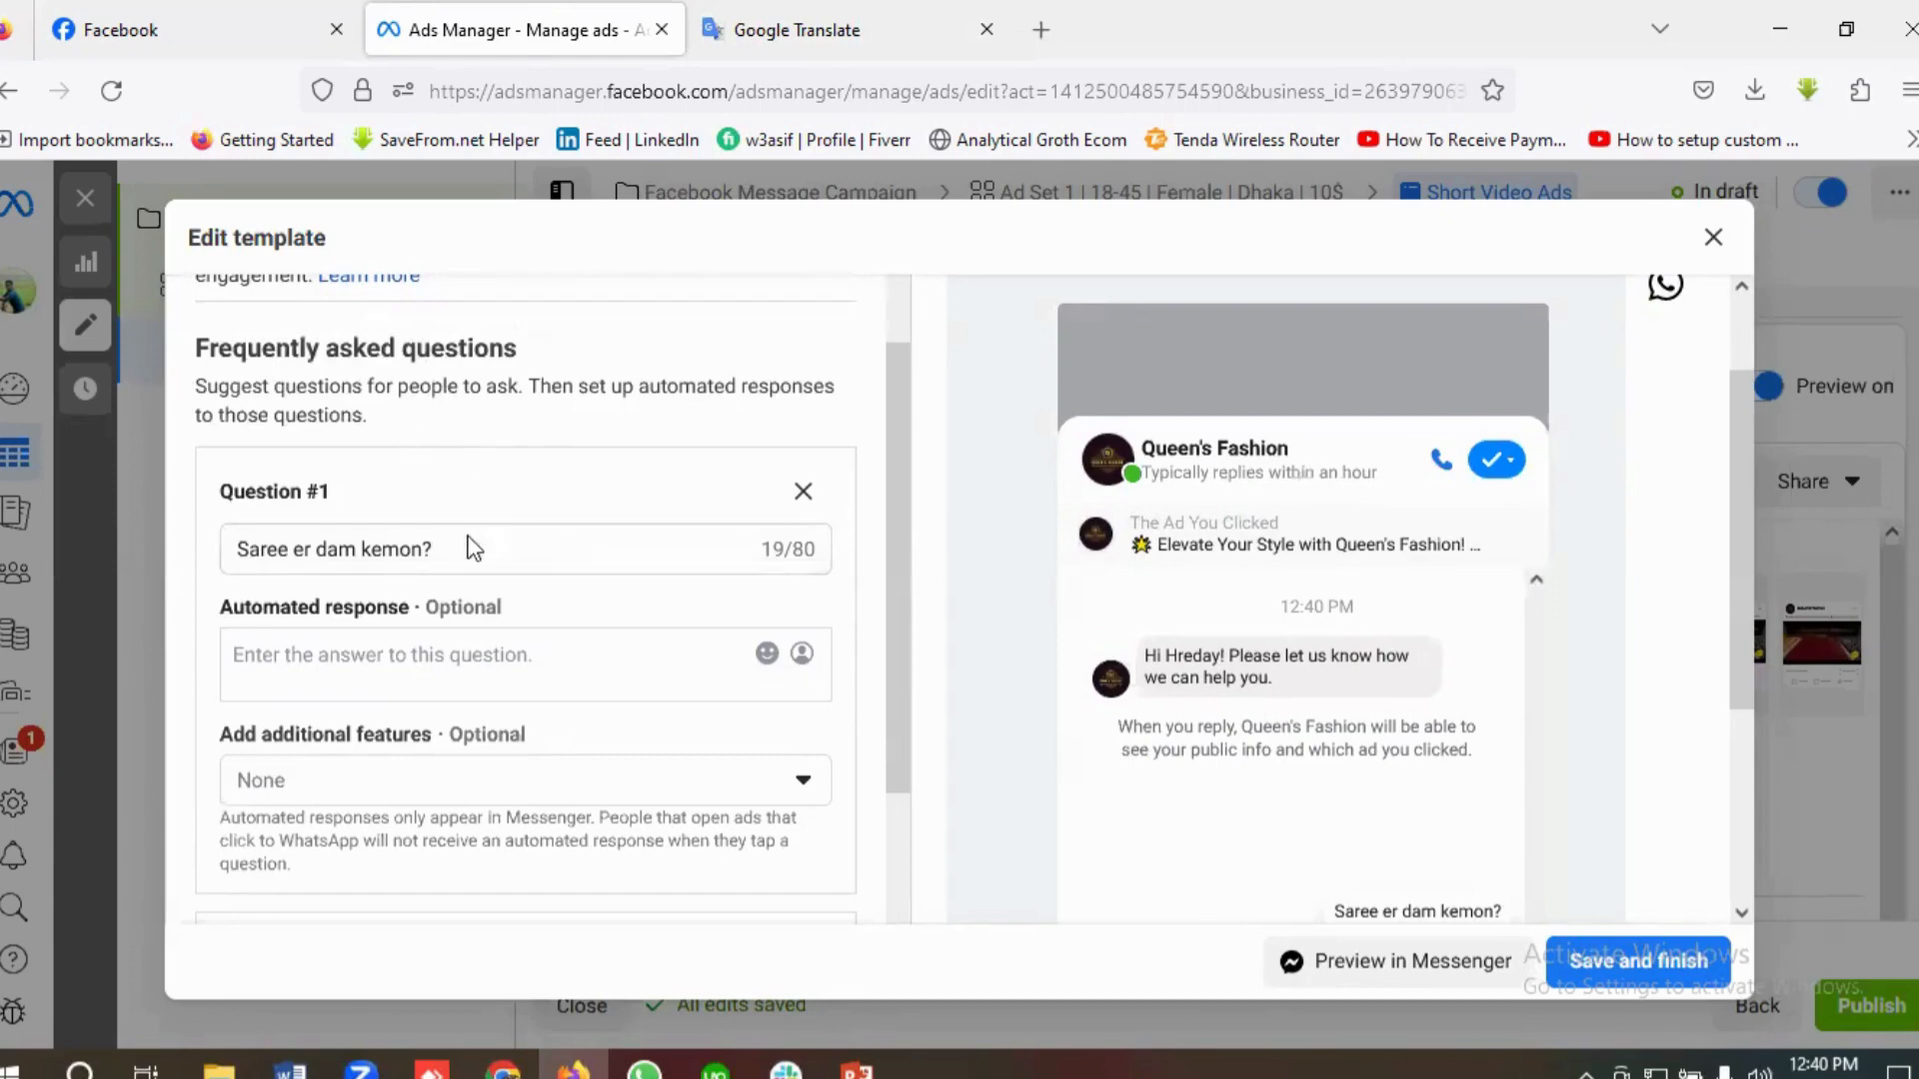
left_click(467, 552)
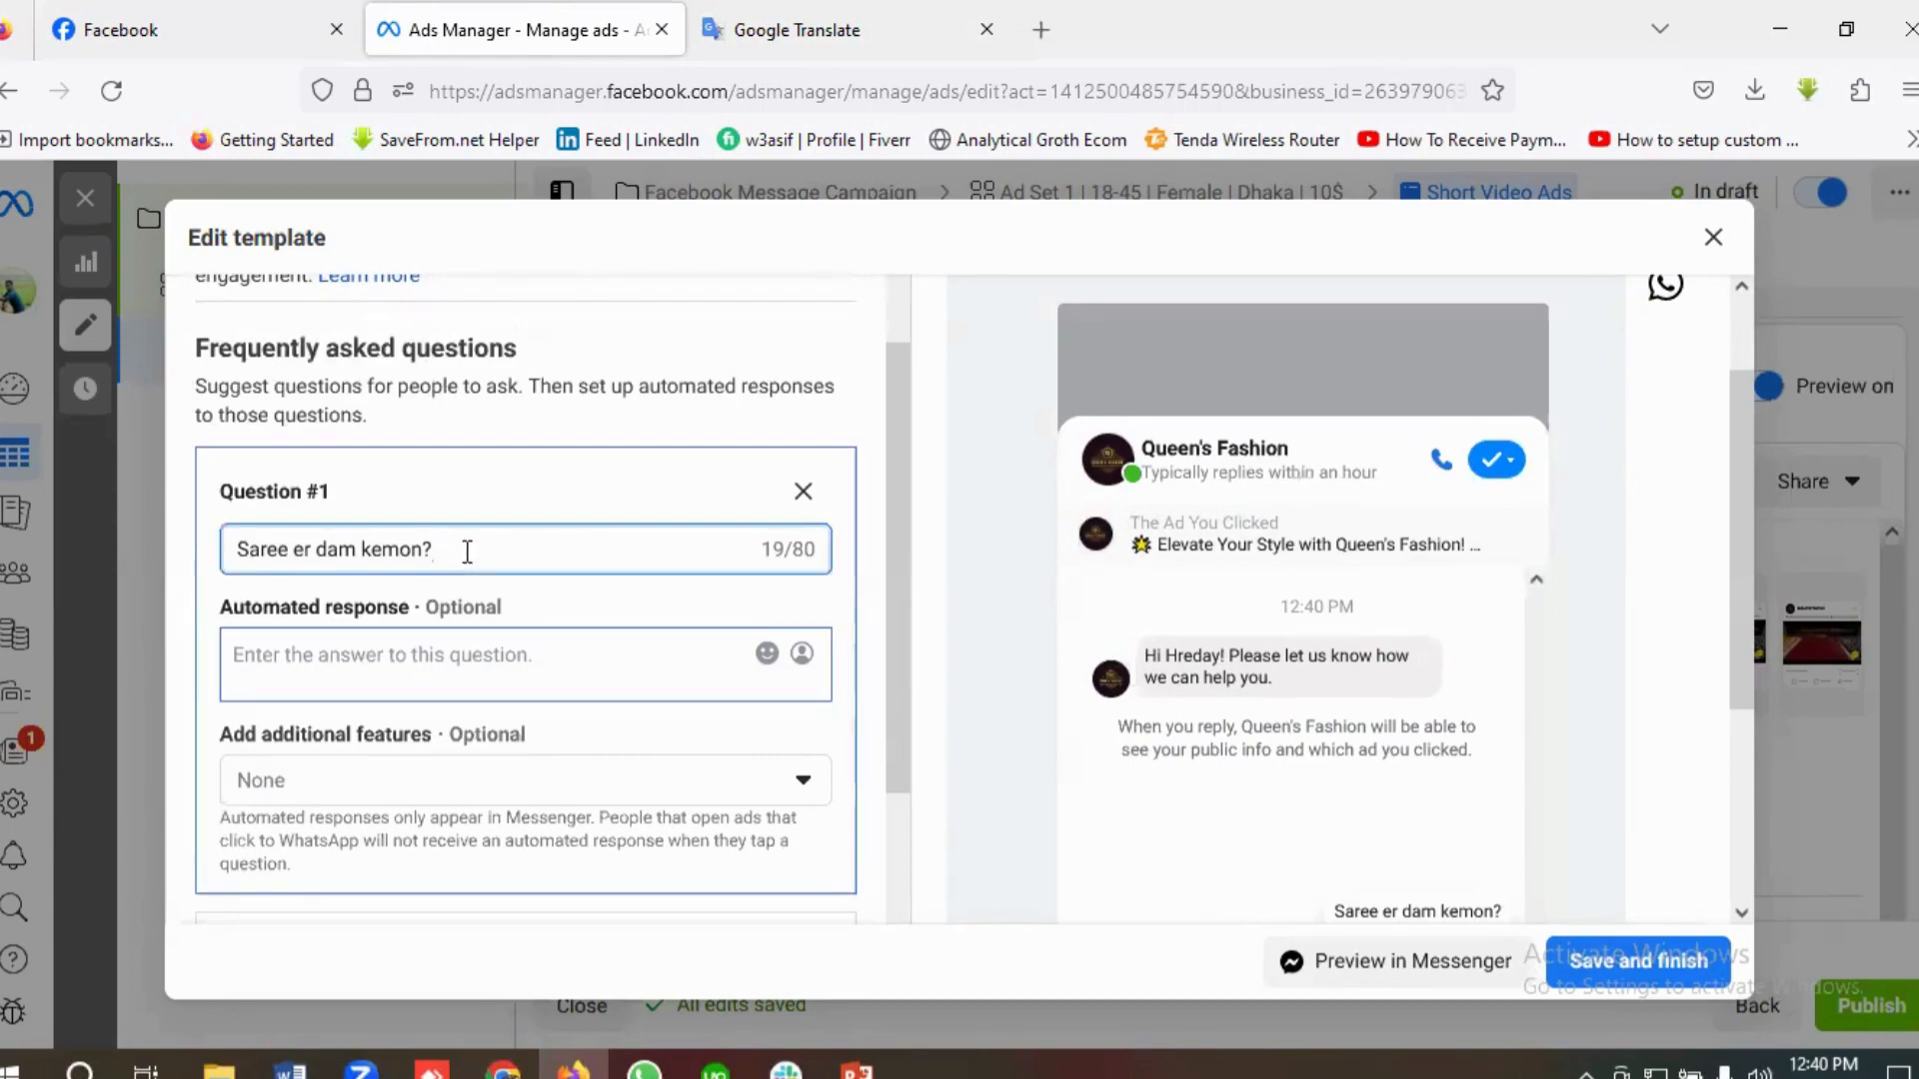
triple_click(467, 552)
key("BackSpace")
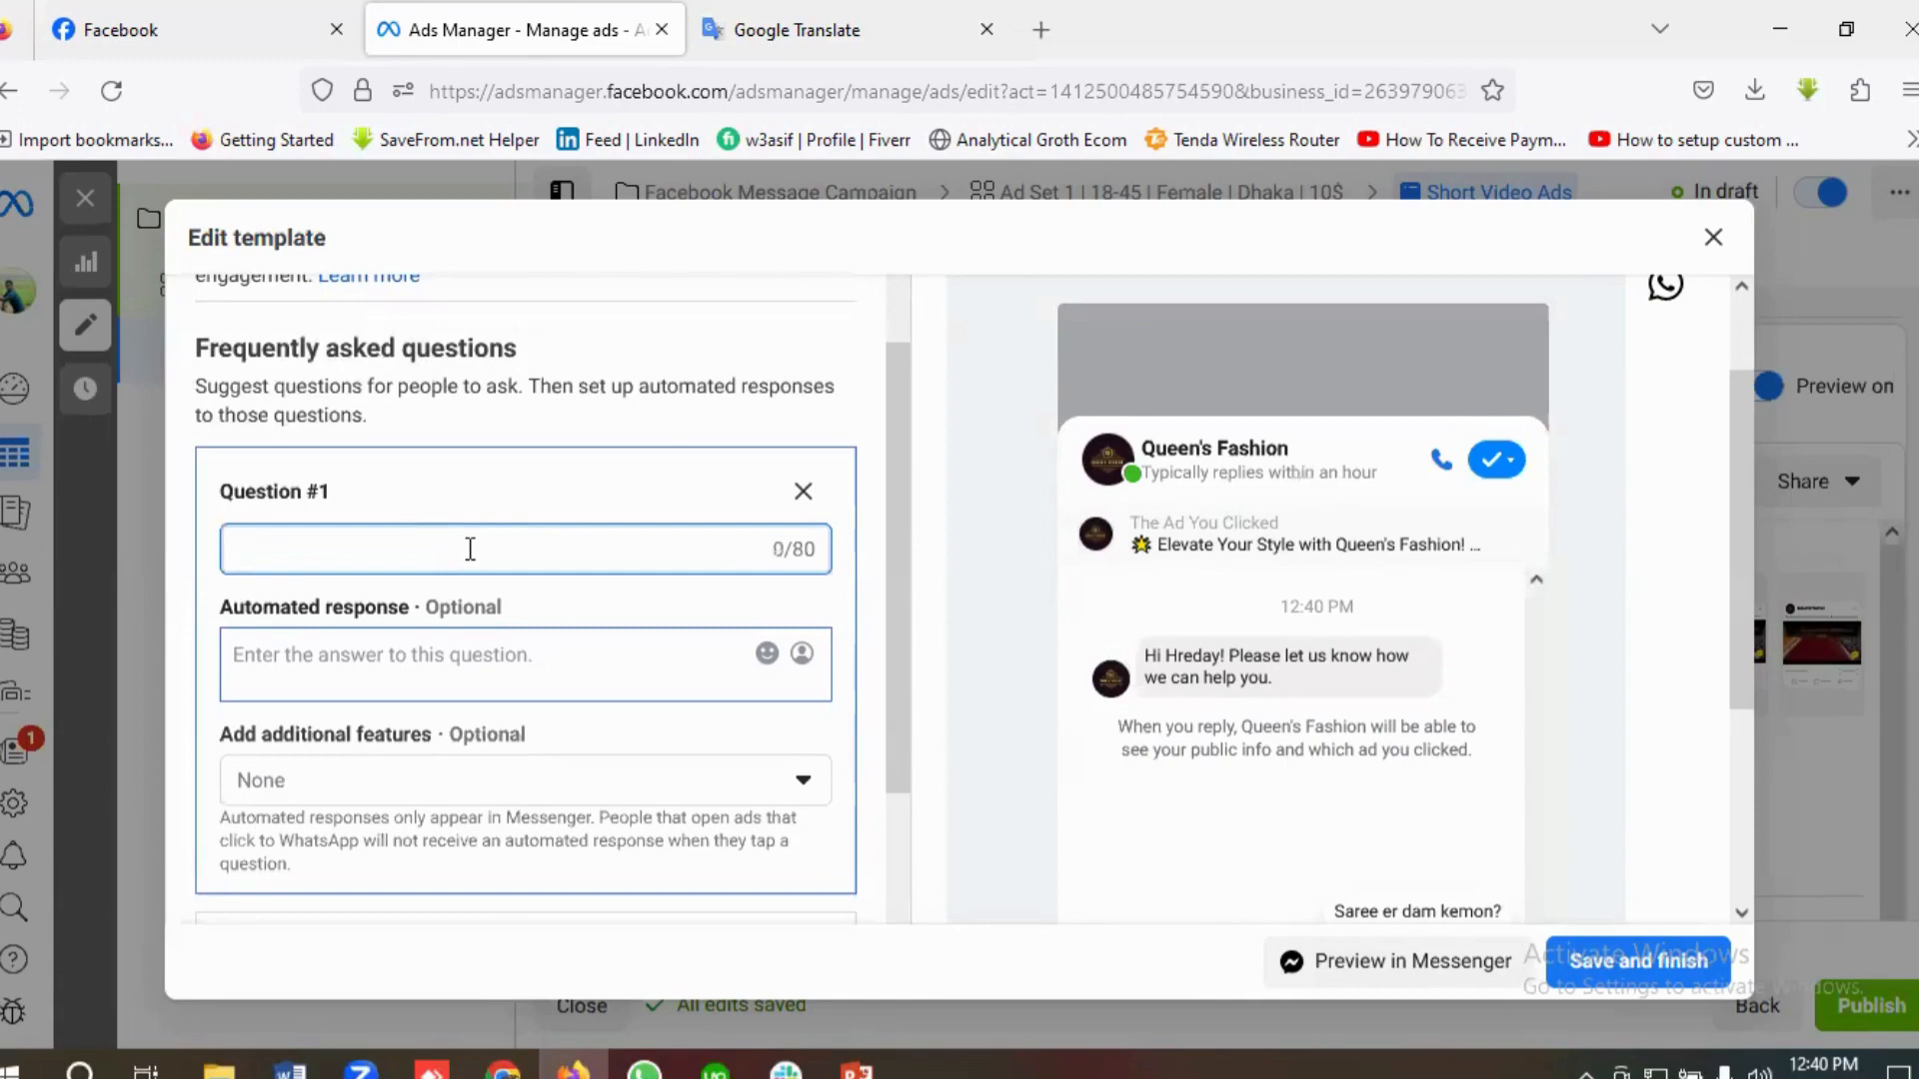
type("Wh")
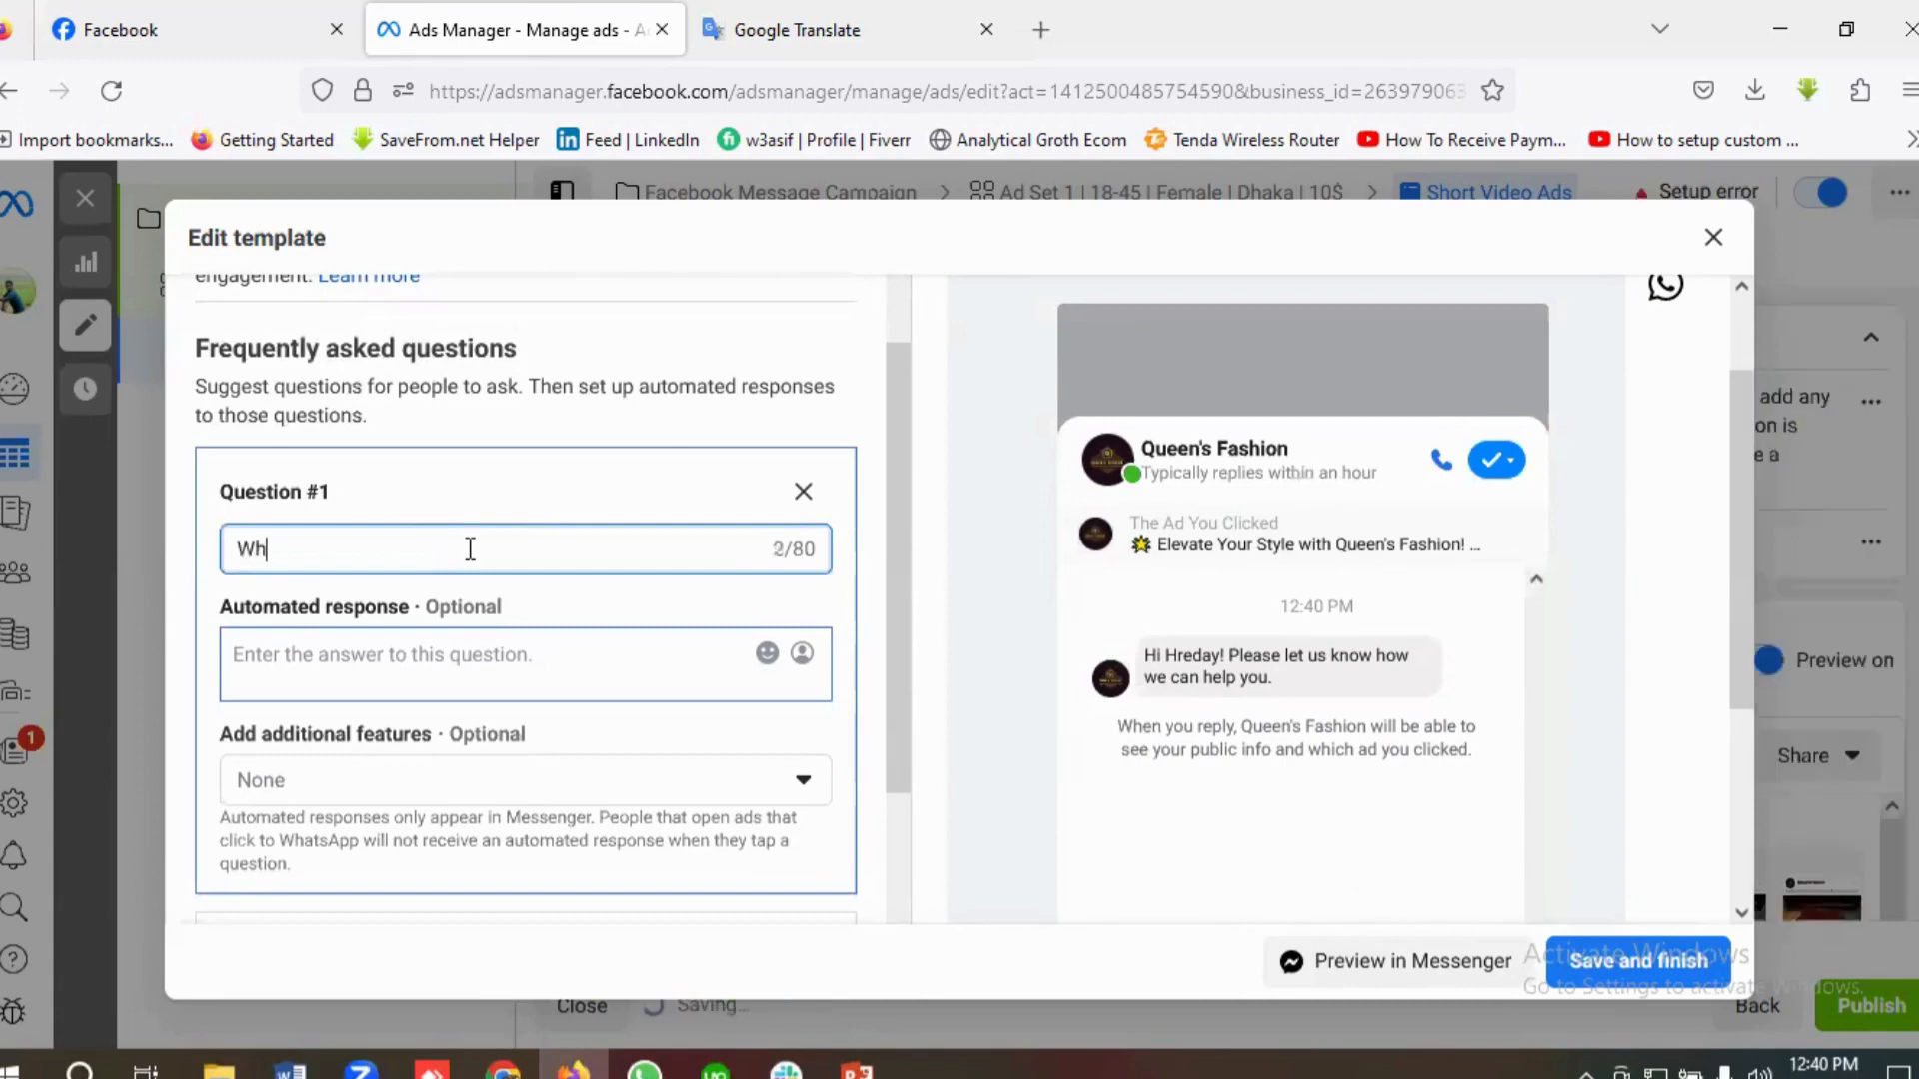
type("at are you")
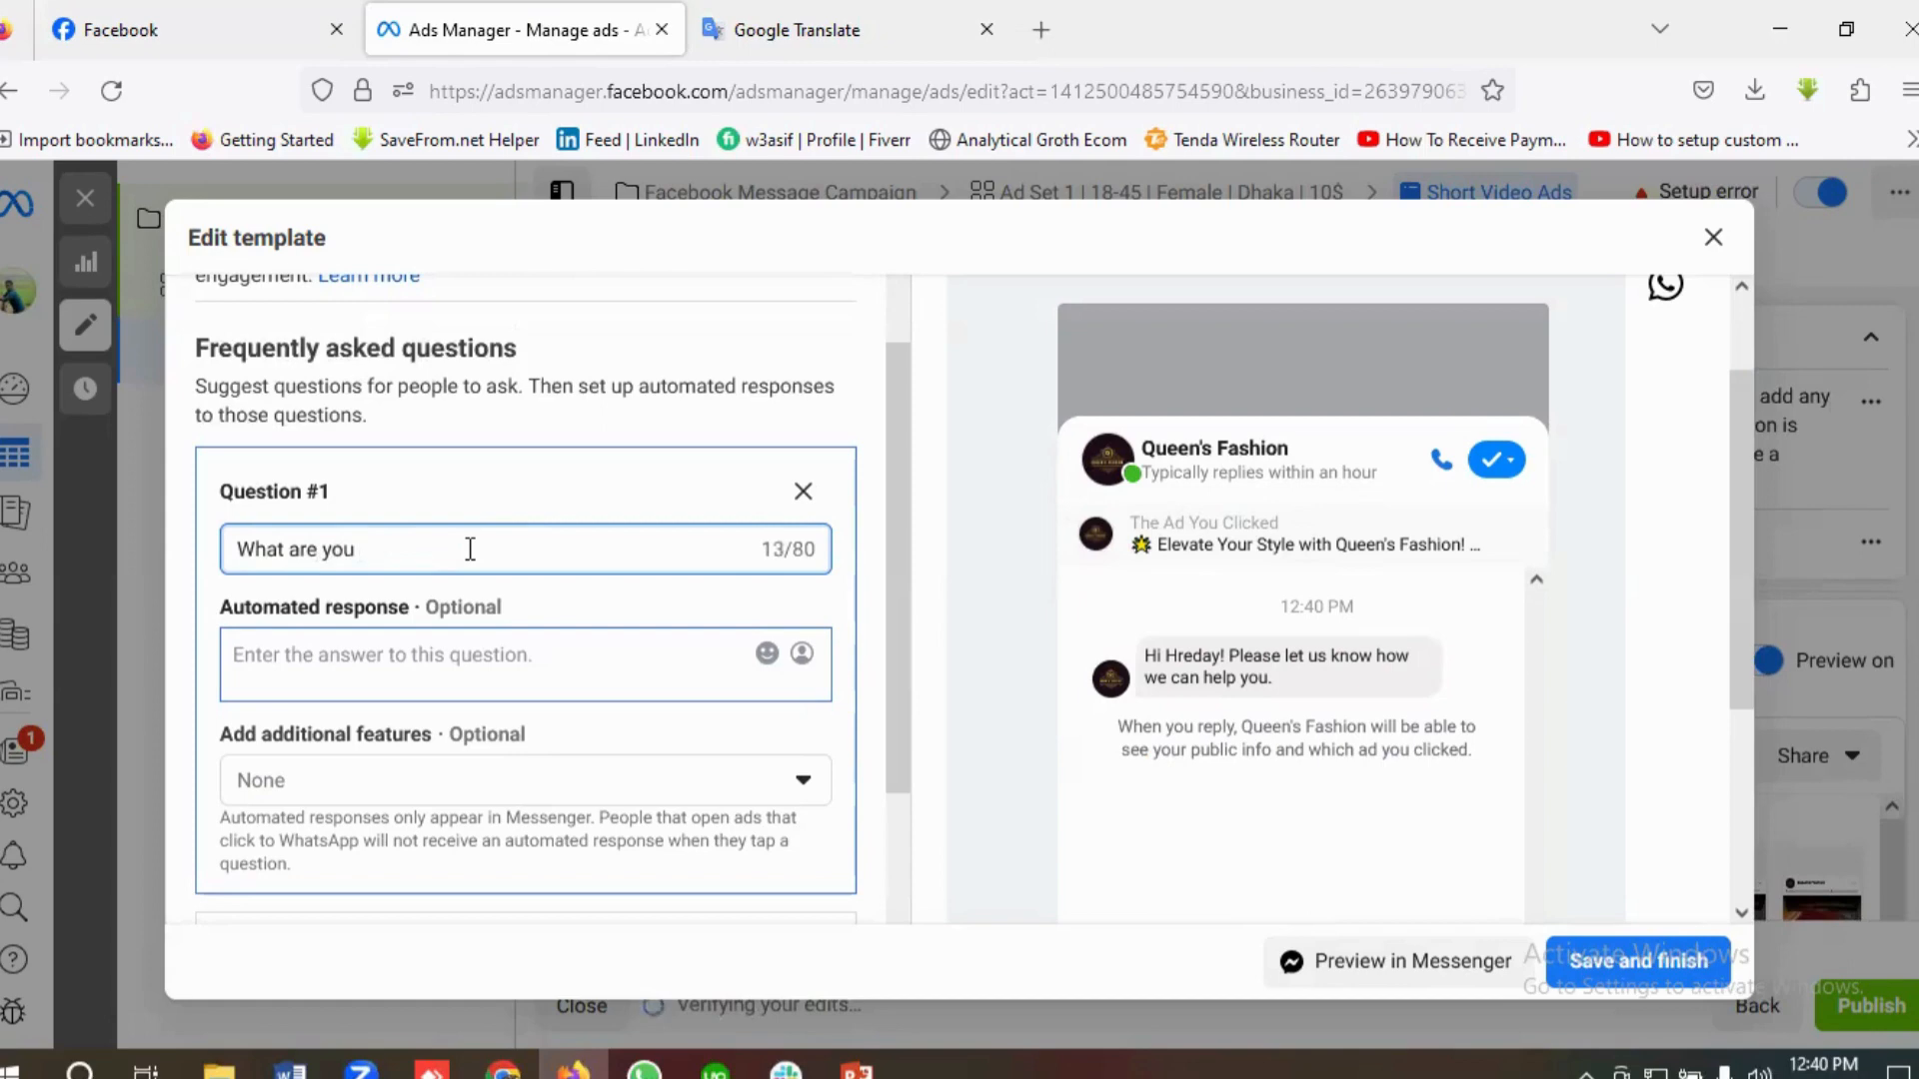
type(" products?")
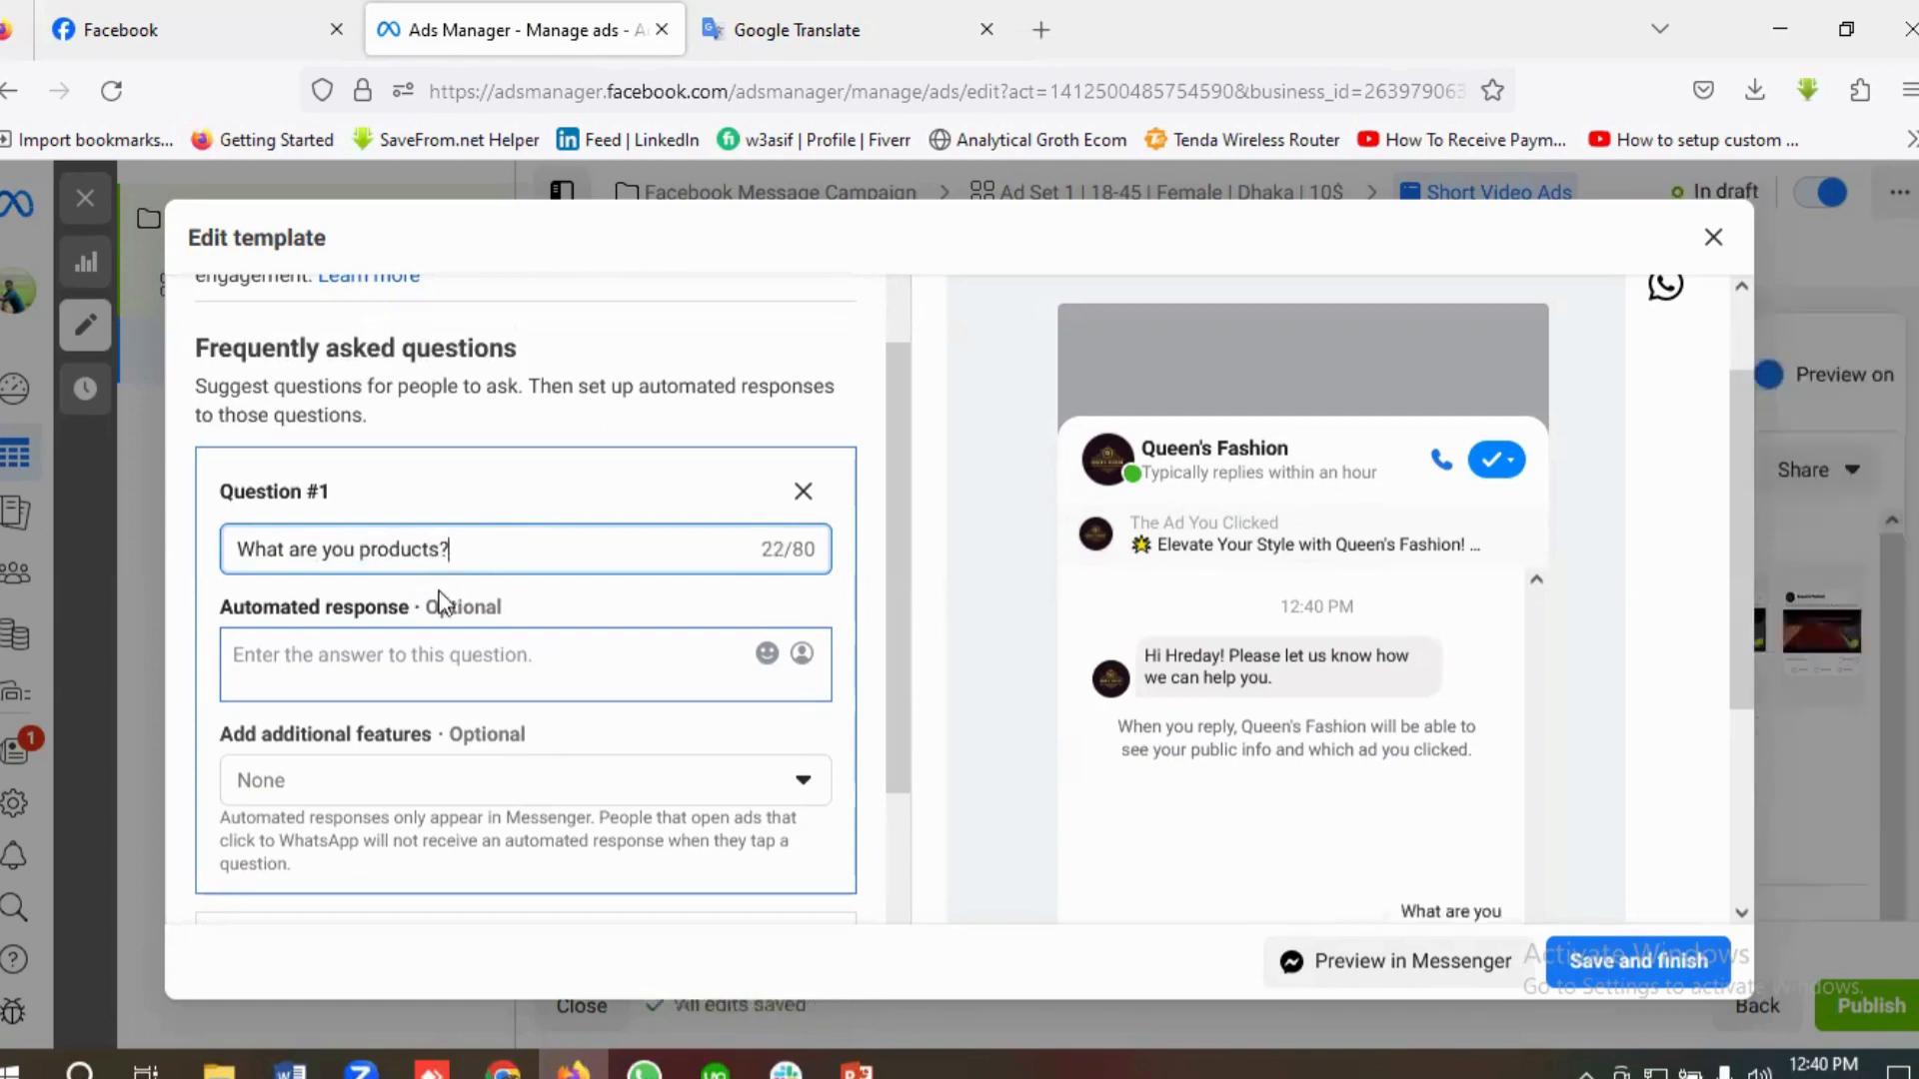
Step: Enter "Our Products Are Indian Sarees and Indian Wedding Sarees" as the first question's automated response
left_click(322, 656)
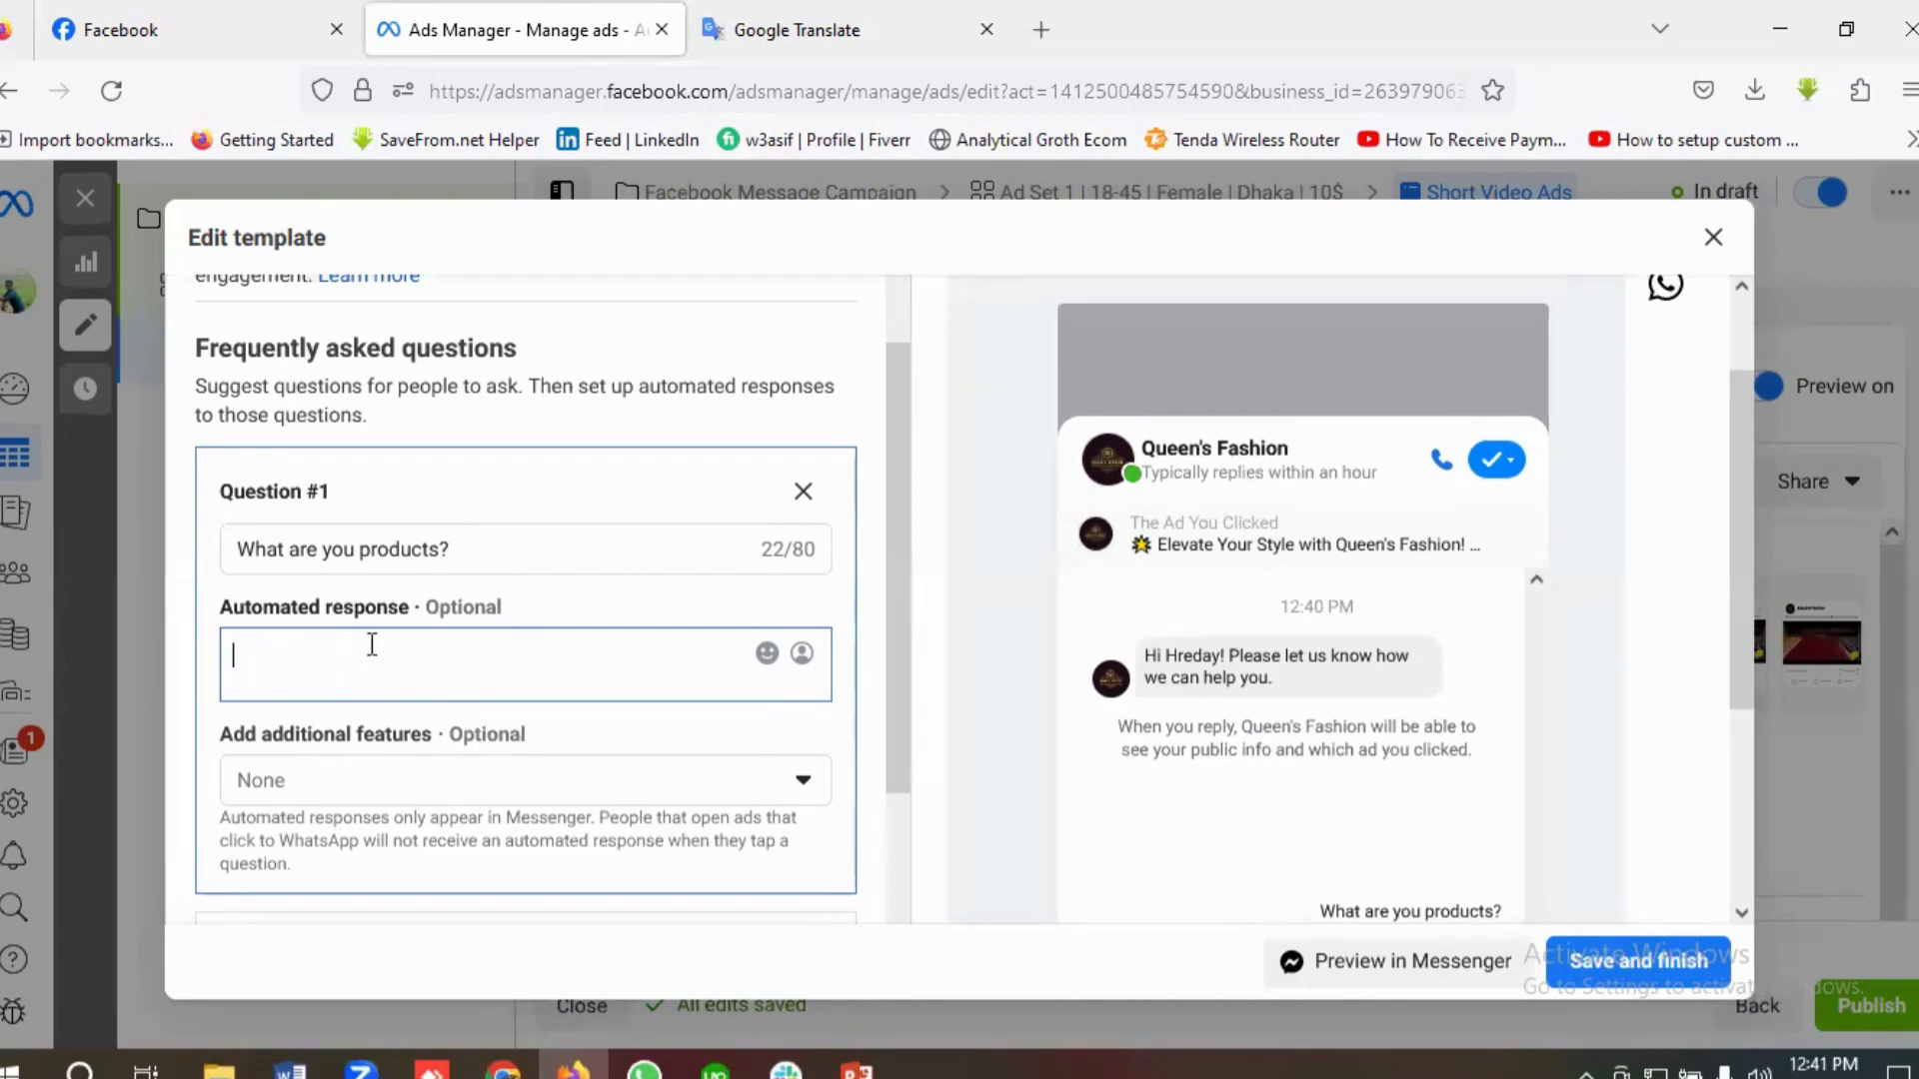
type("Ou")
type("r Products Are Indian Sarees and Indian W")
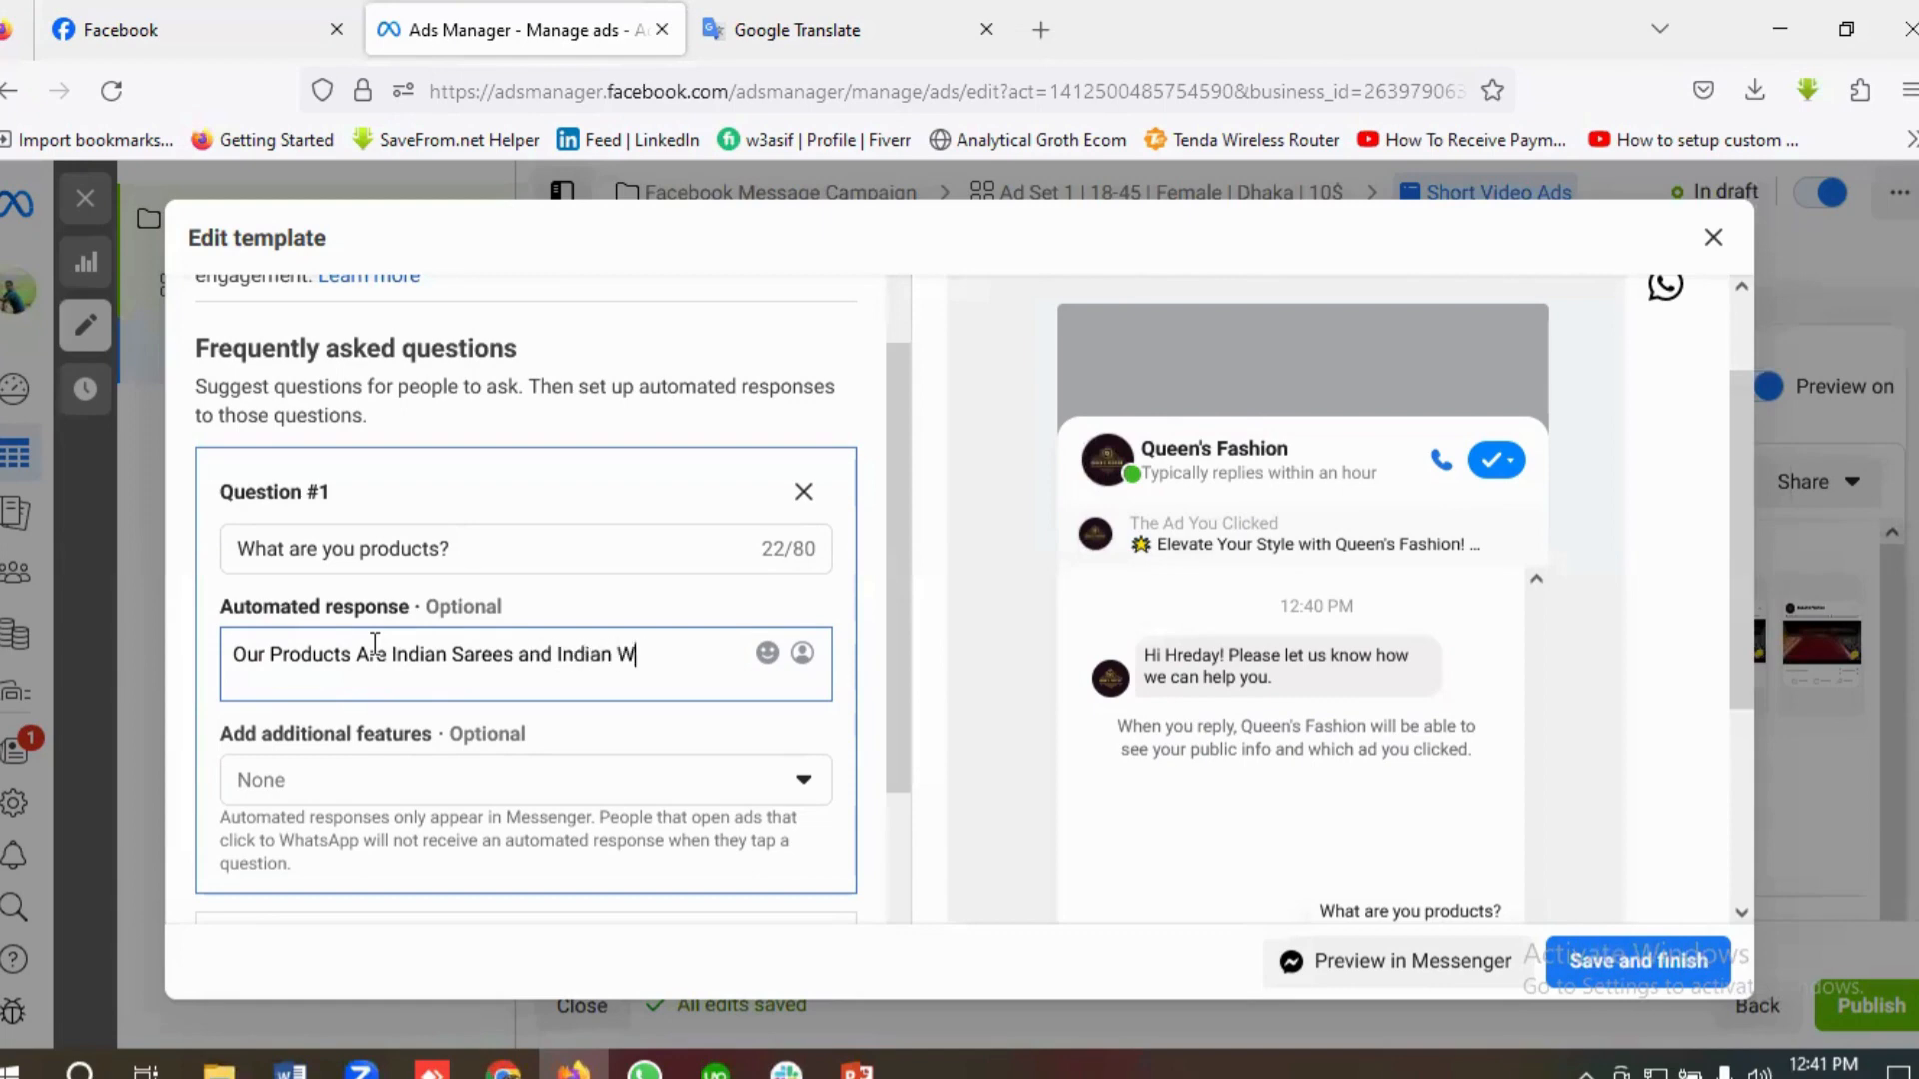
type("edding Sare")
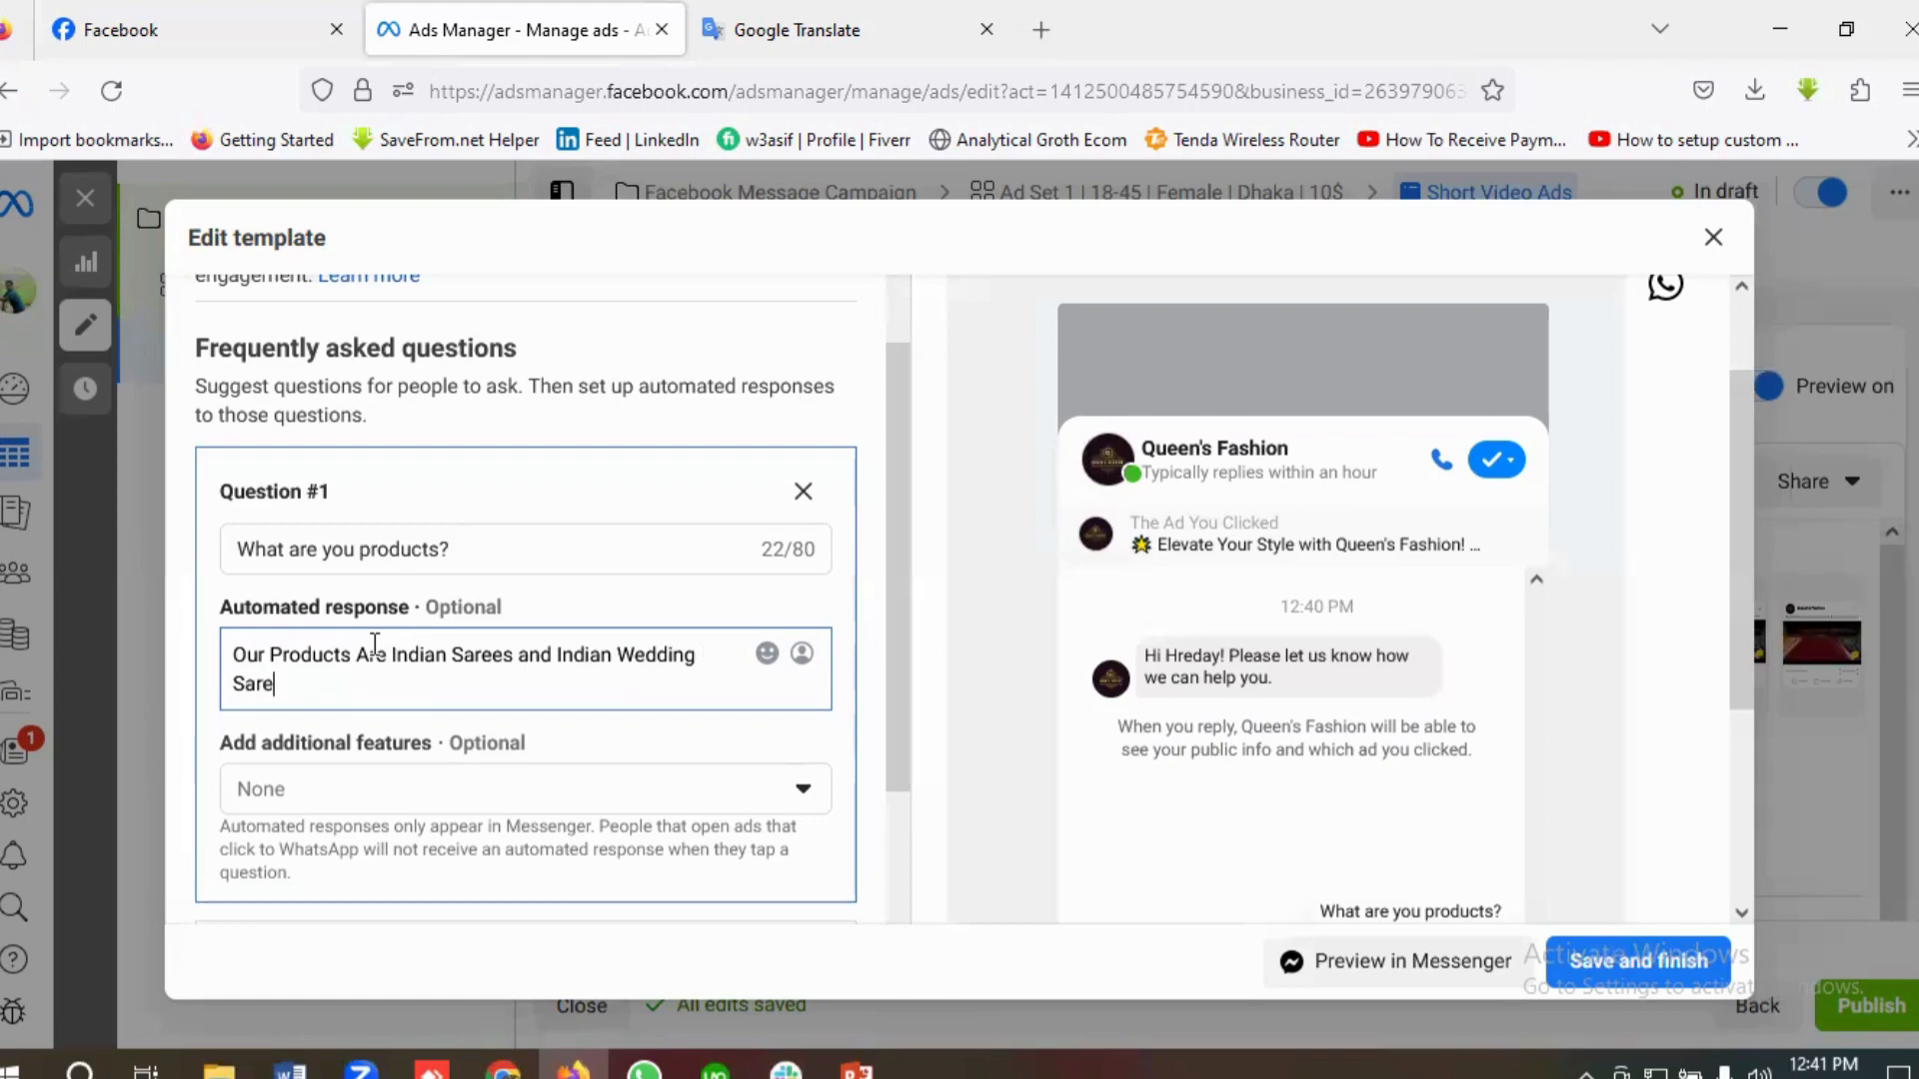
type("es")
Step: Replace the second frequently asked question with "What is your Product Price?"
scroll(493, 699, "down", 2)
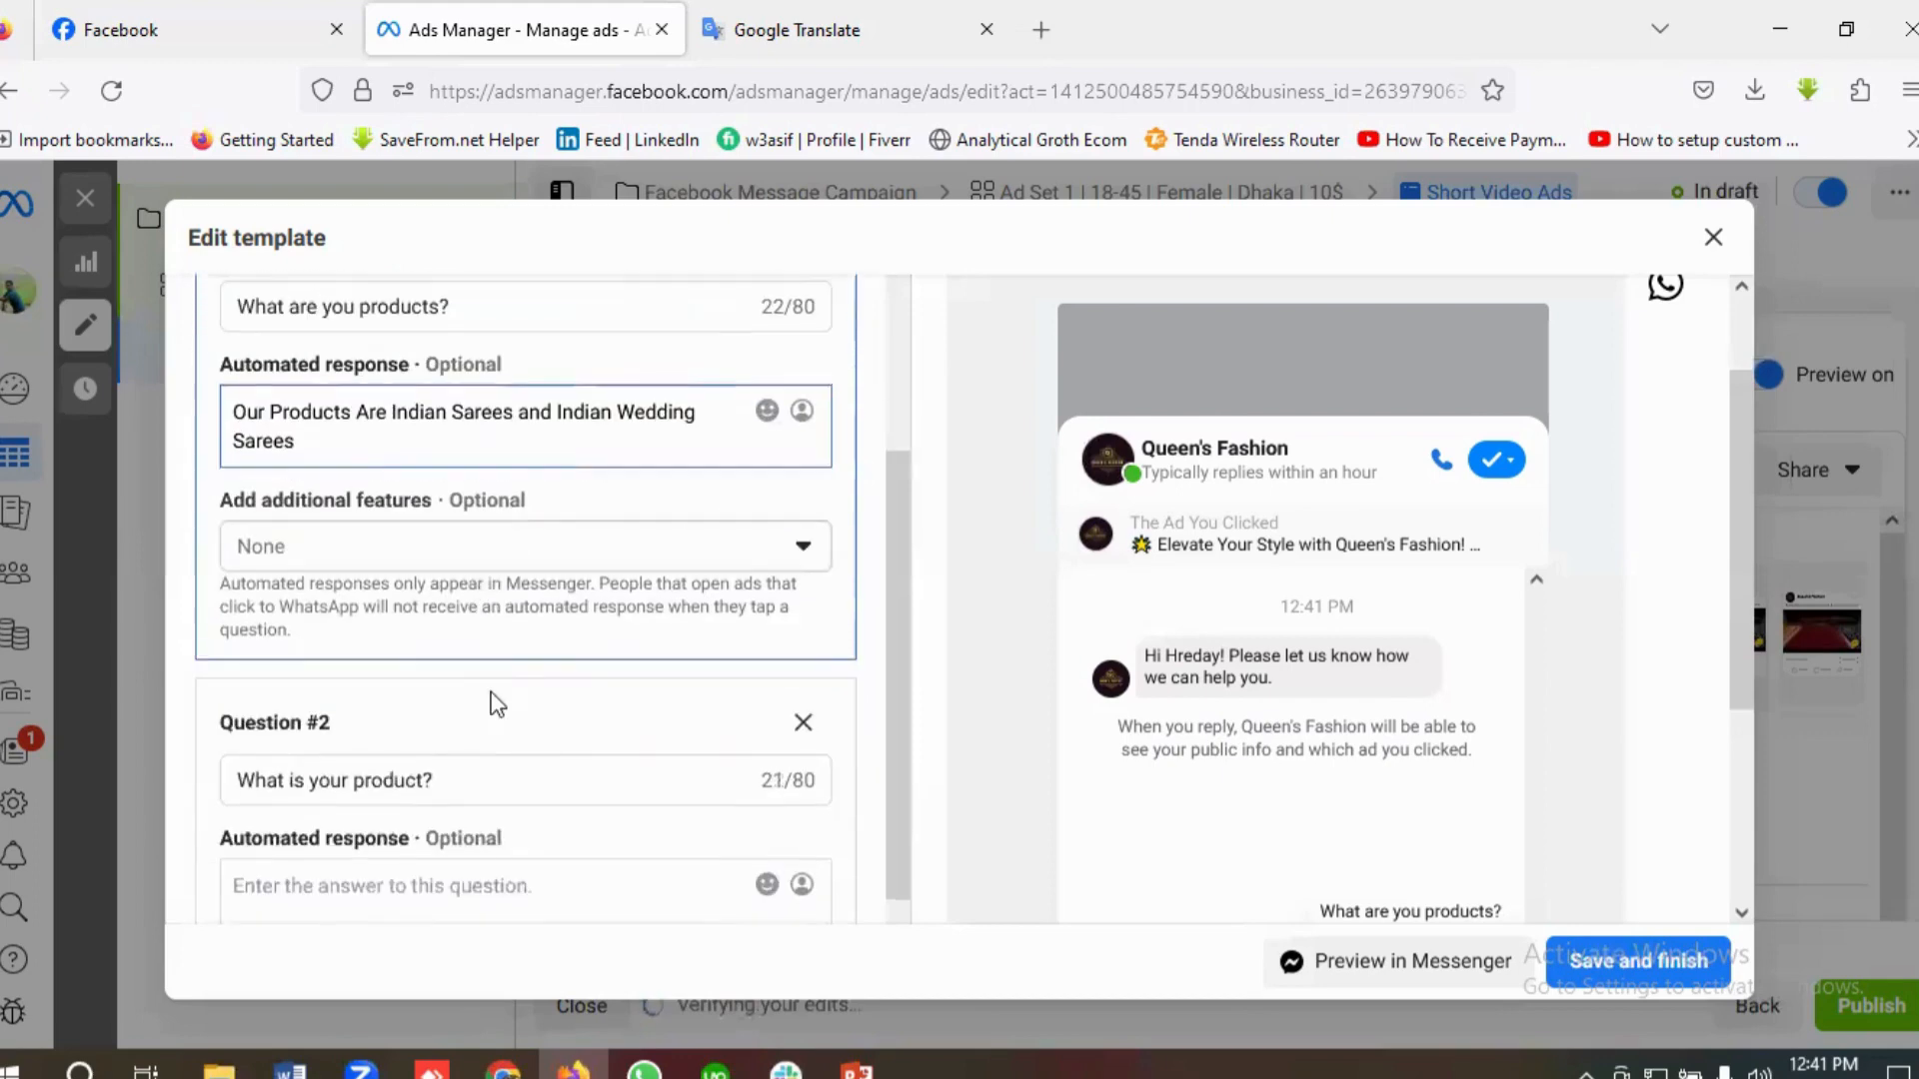
scroll(503, 696, "down", 1)
scroll(503, 696, "down", 1)
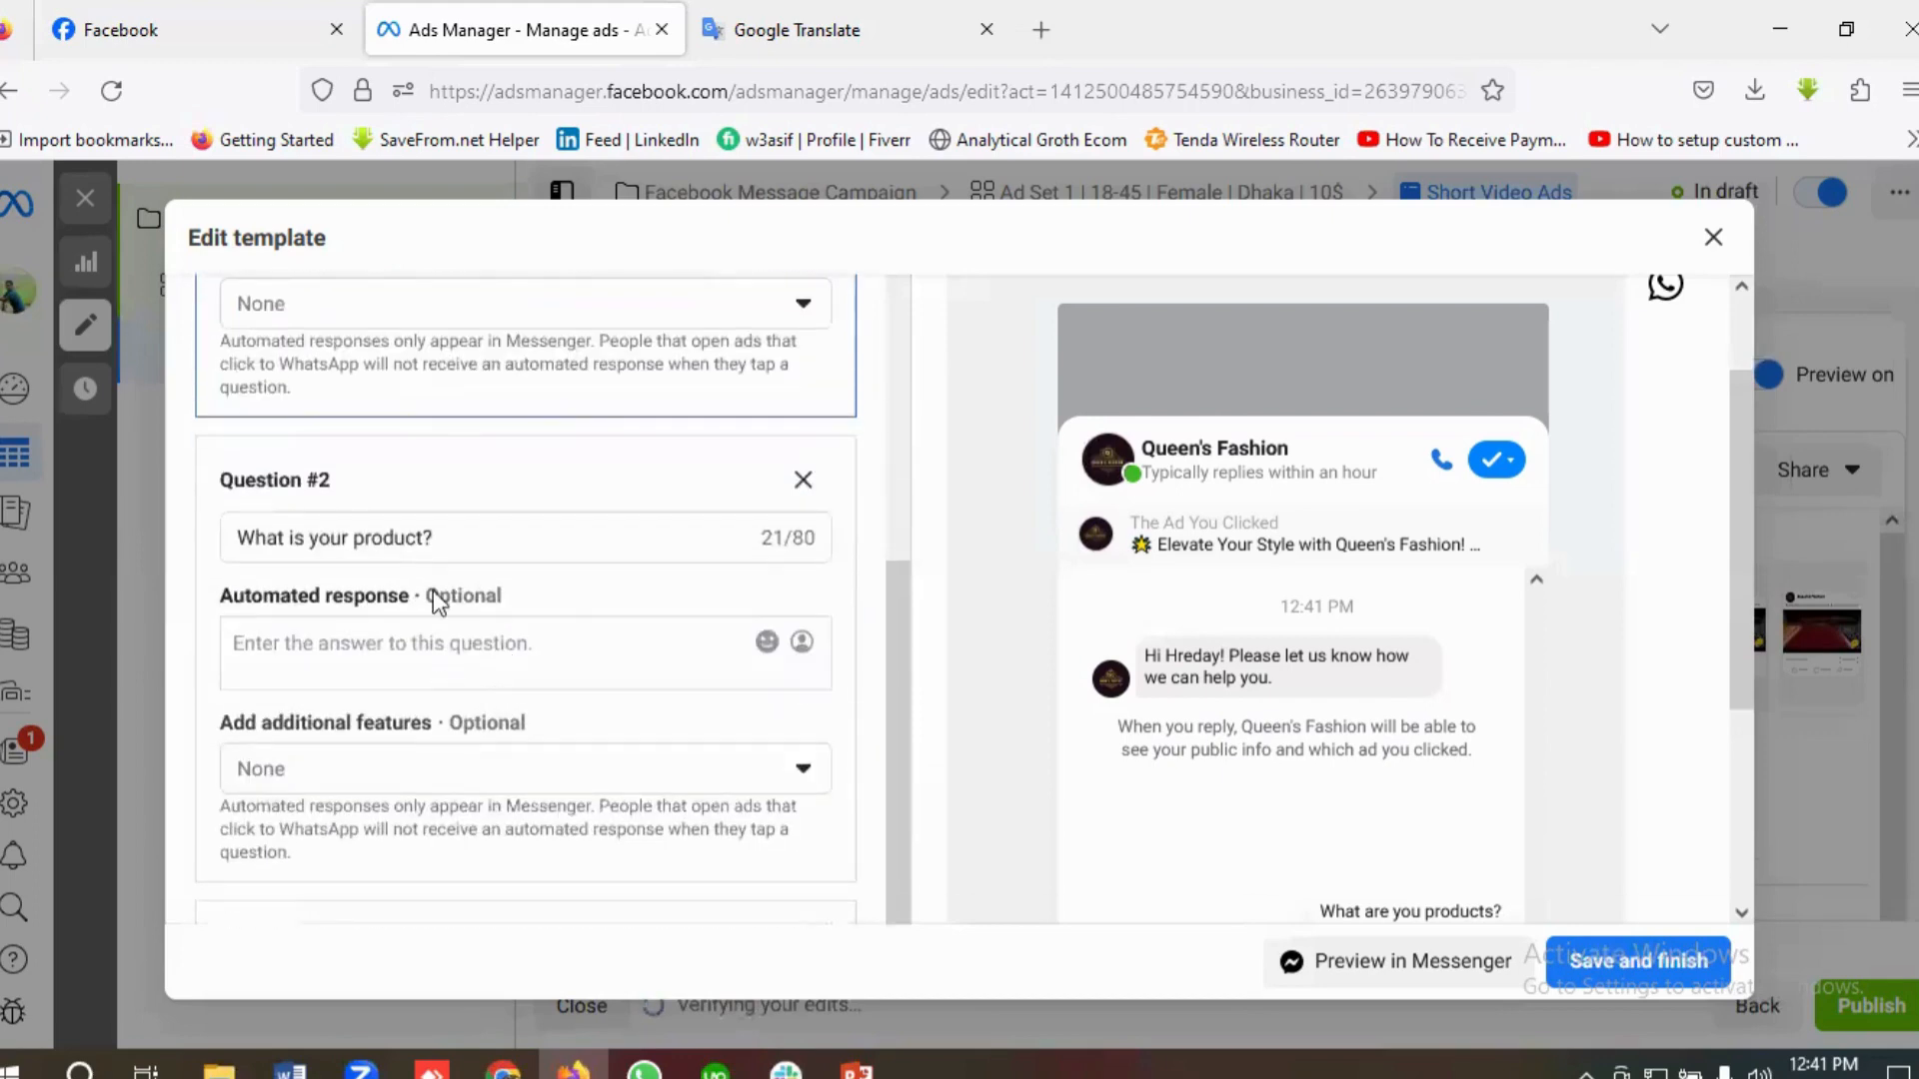
left_click(464, 536)
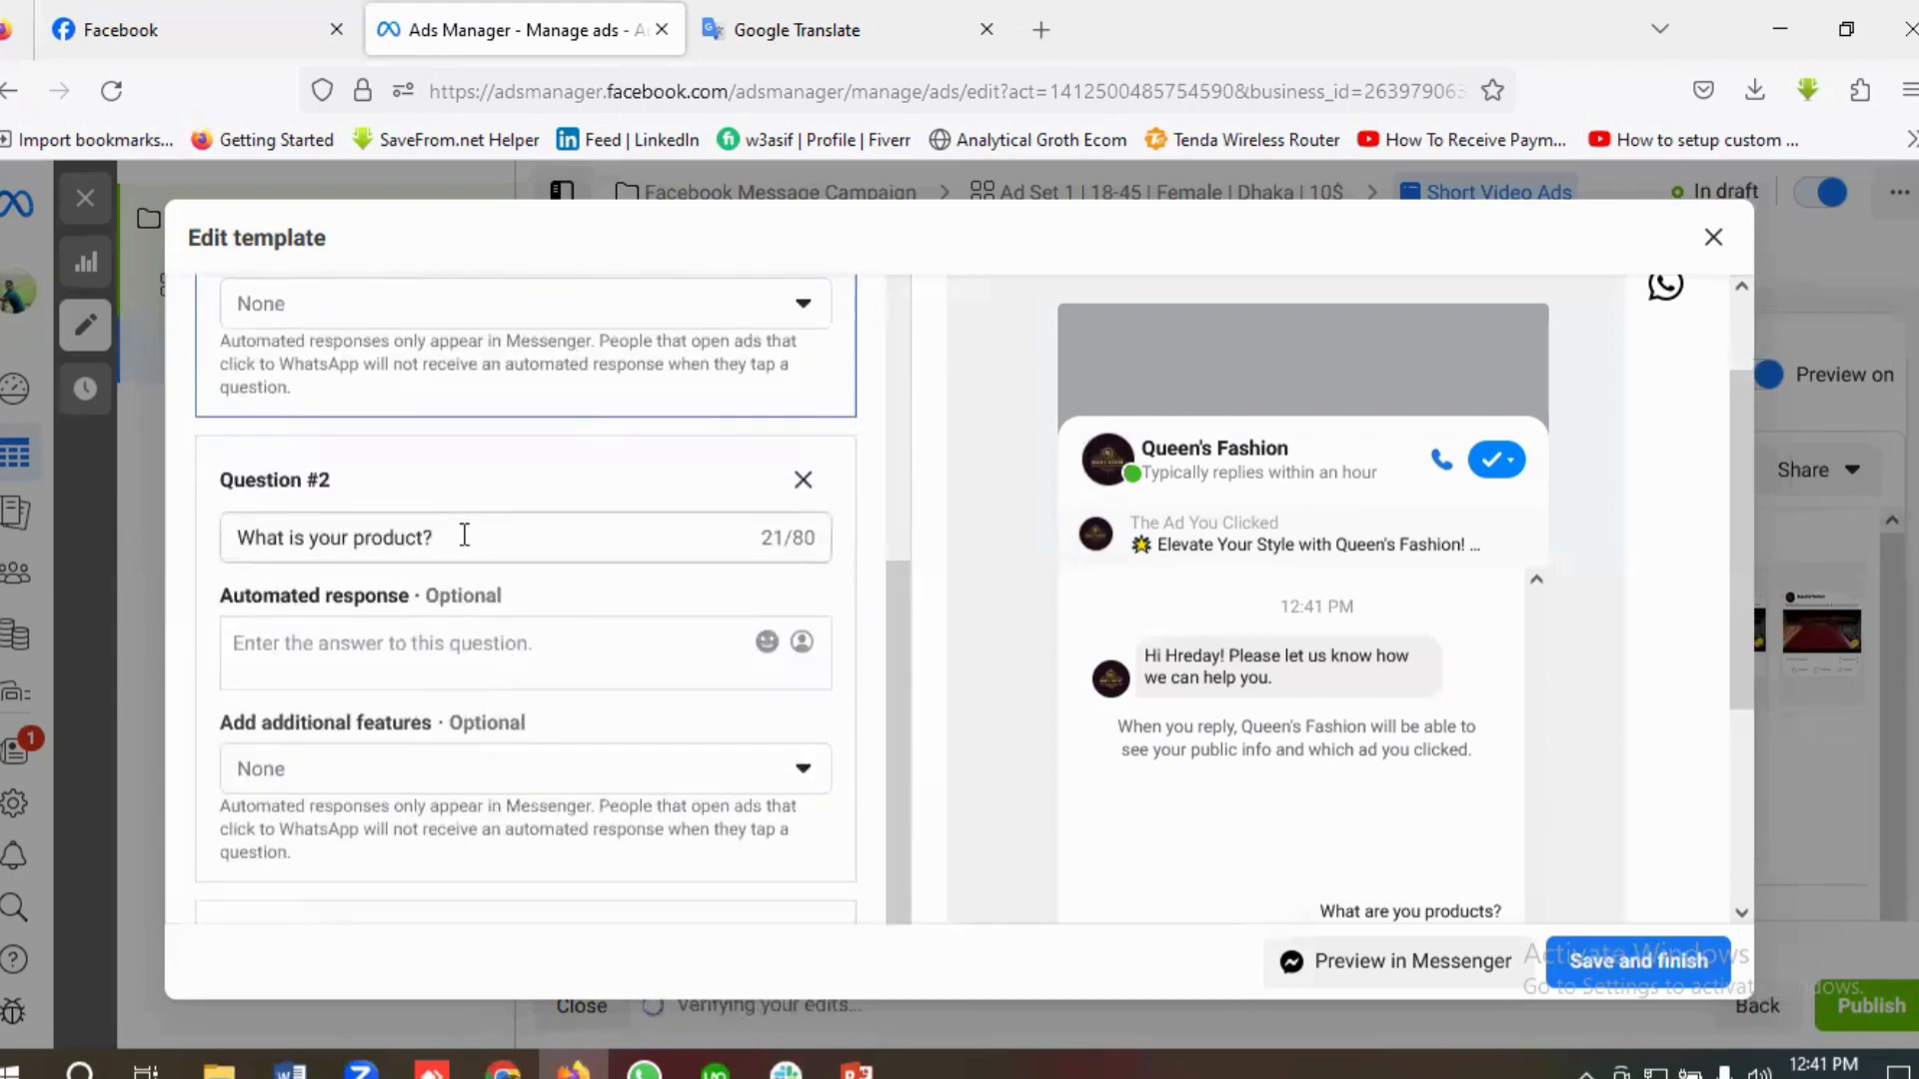
key("ctrl+a")
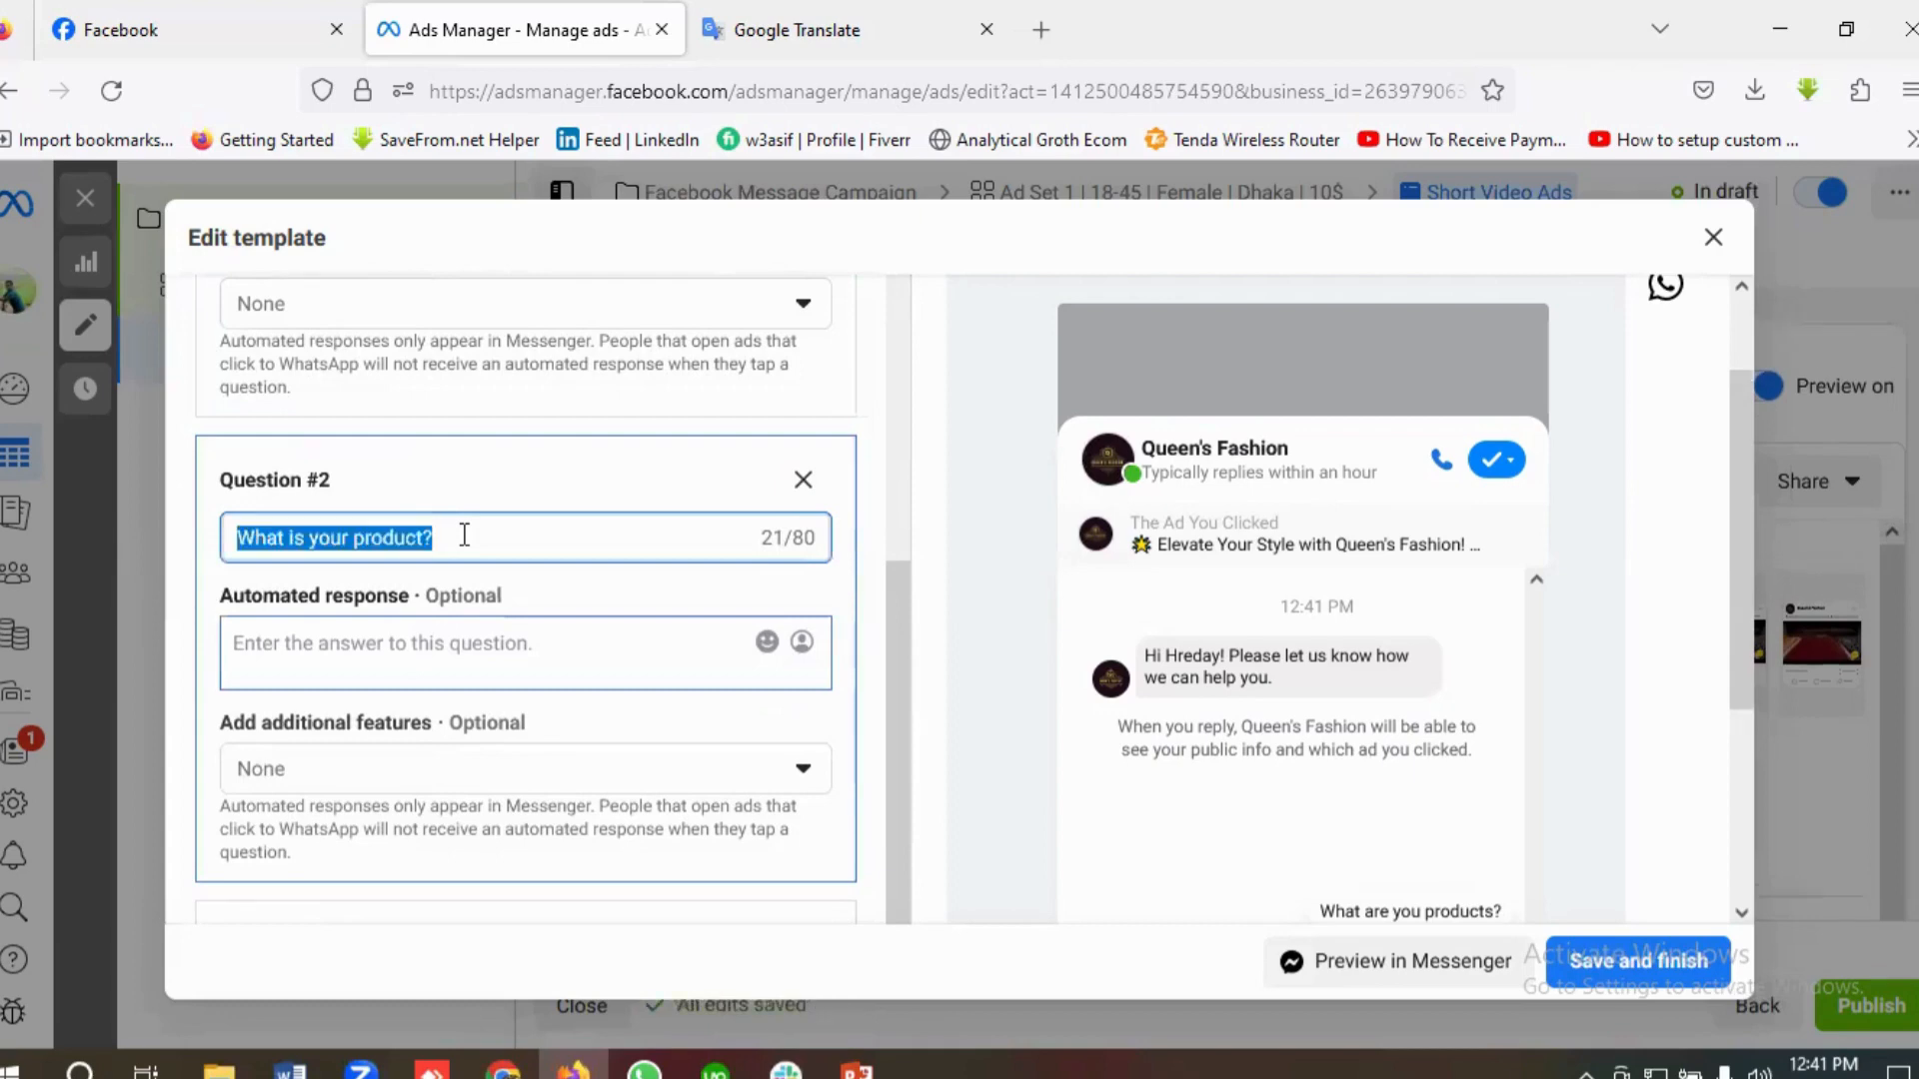
key("BackSpace")
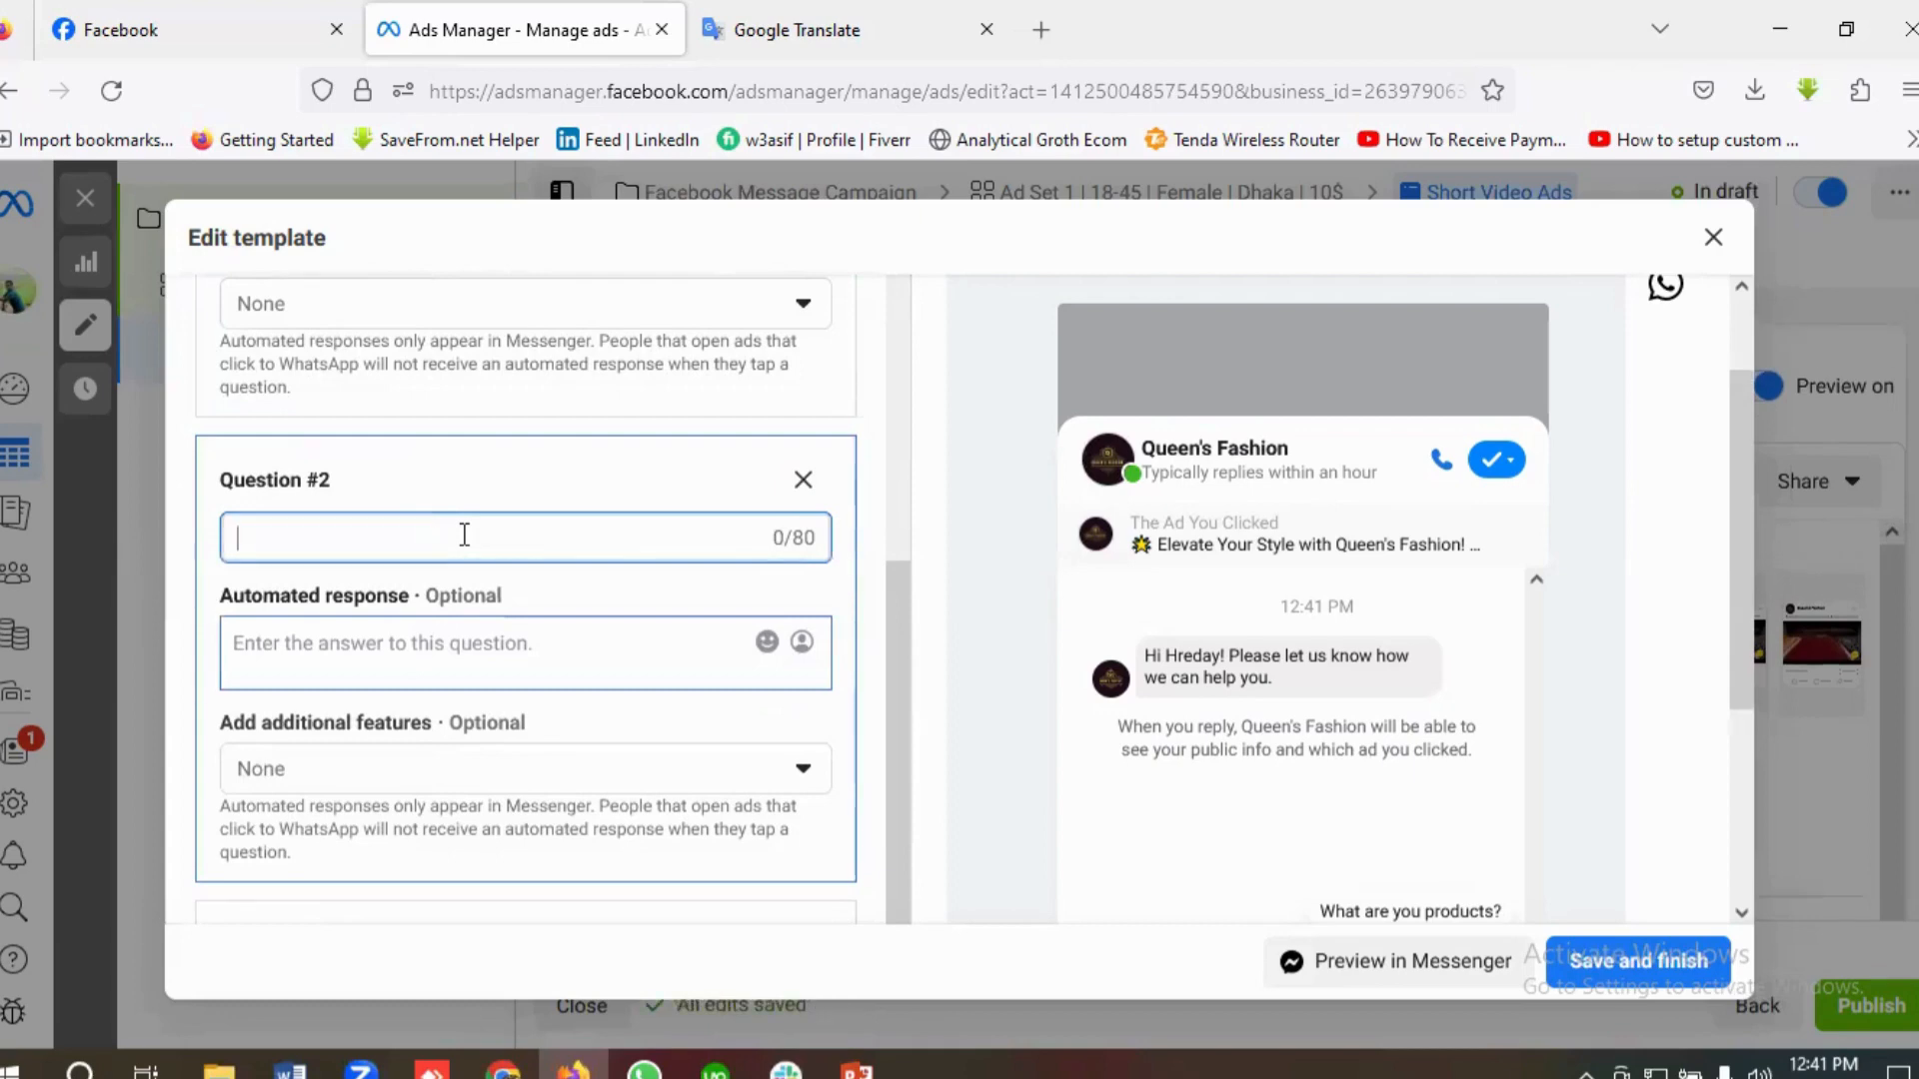
type("What is ")
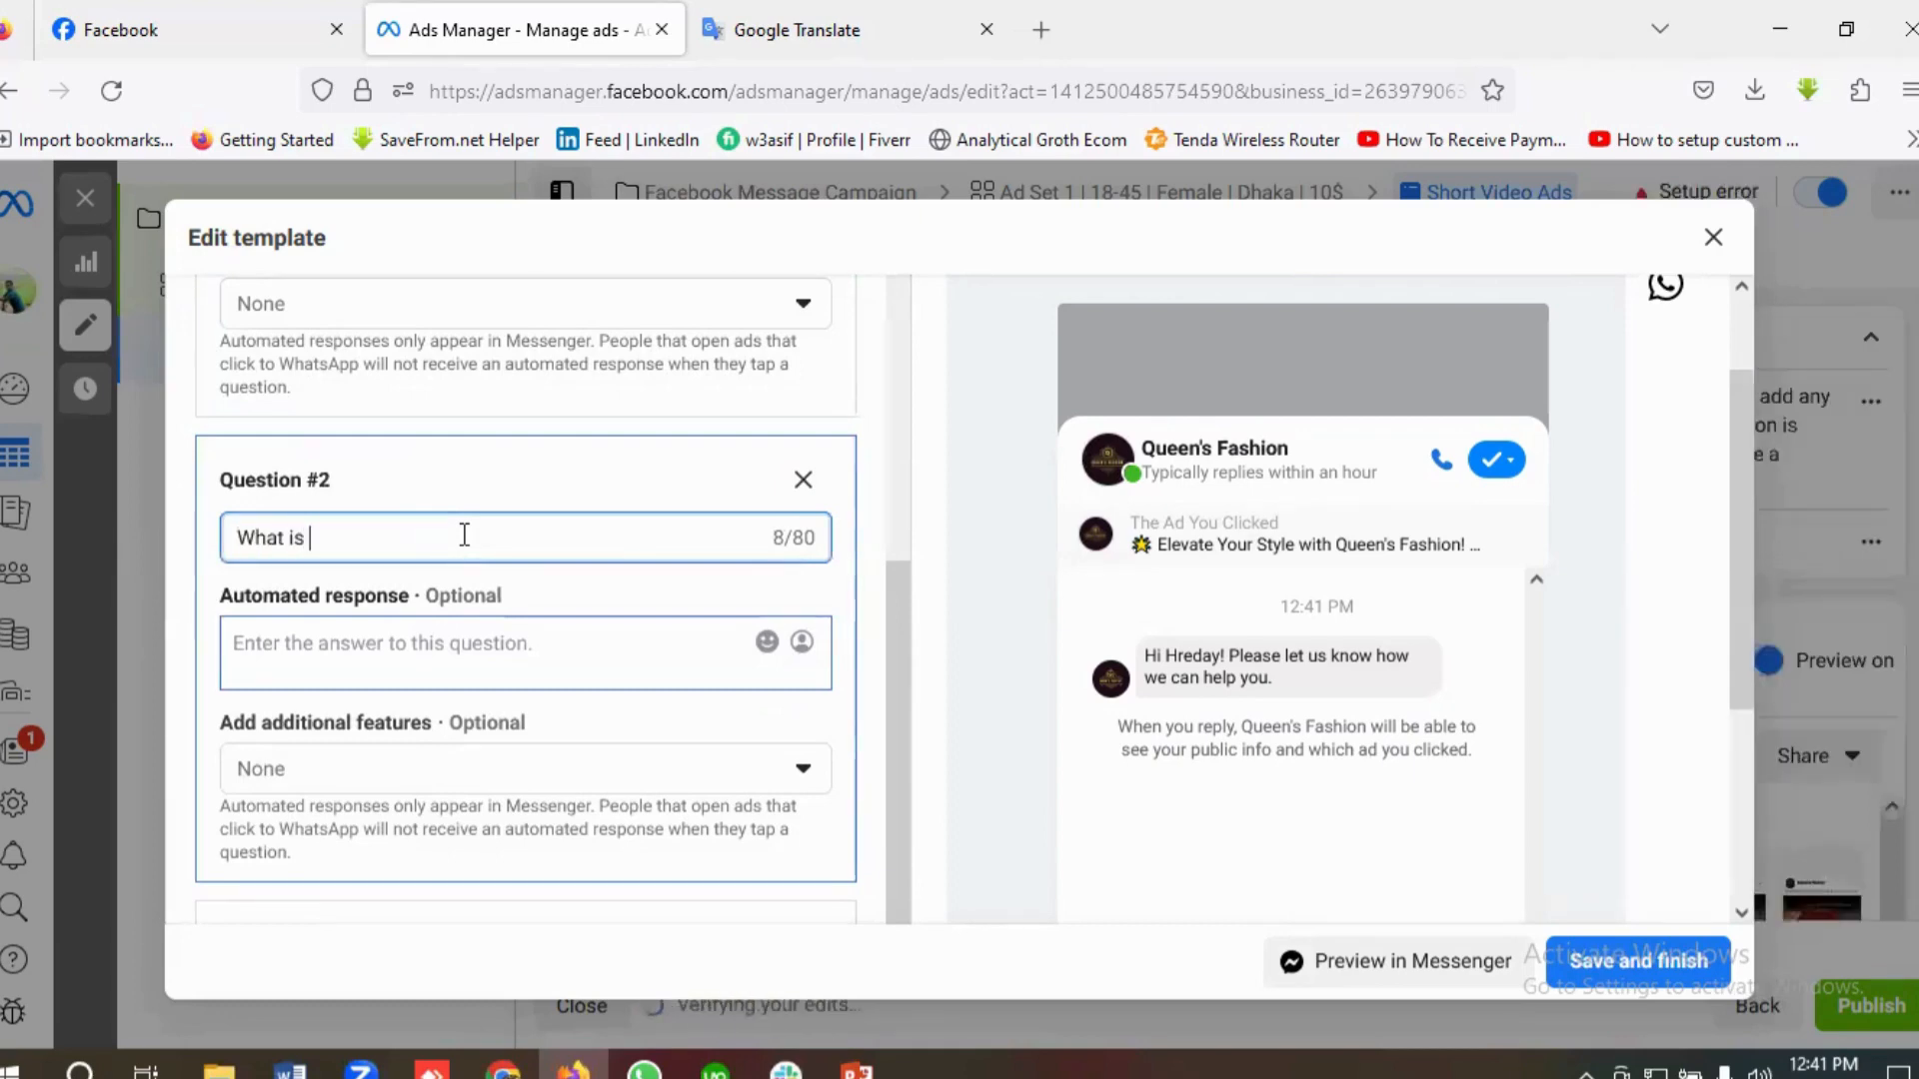
type("your Product Price?")
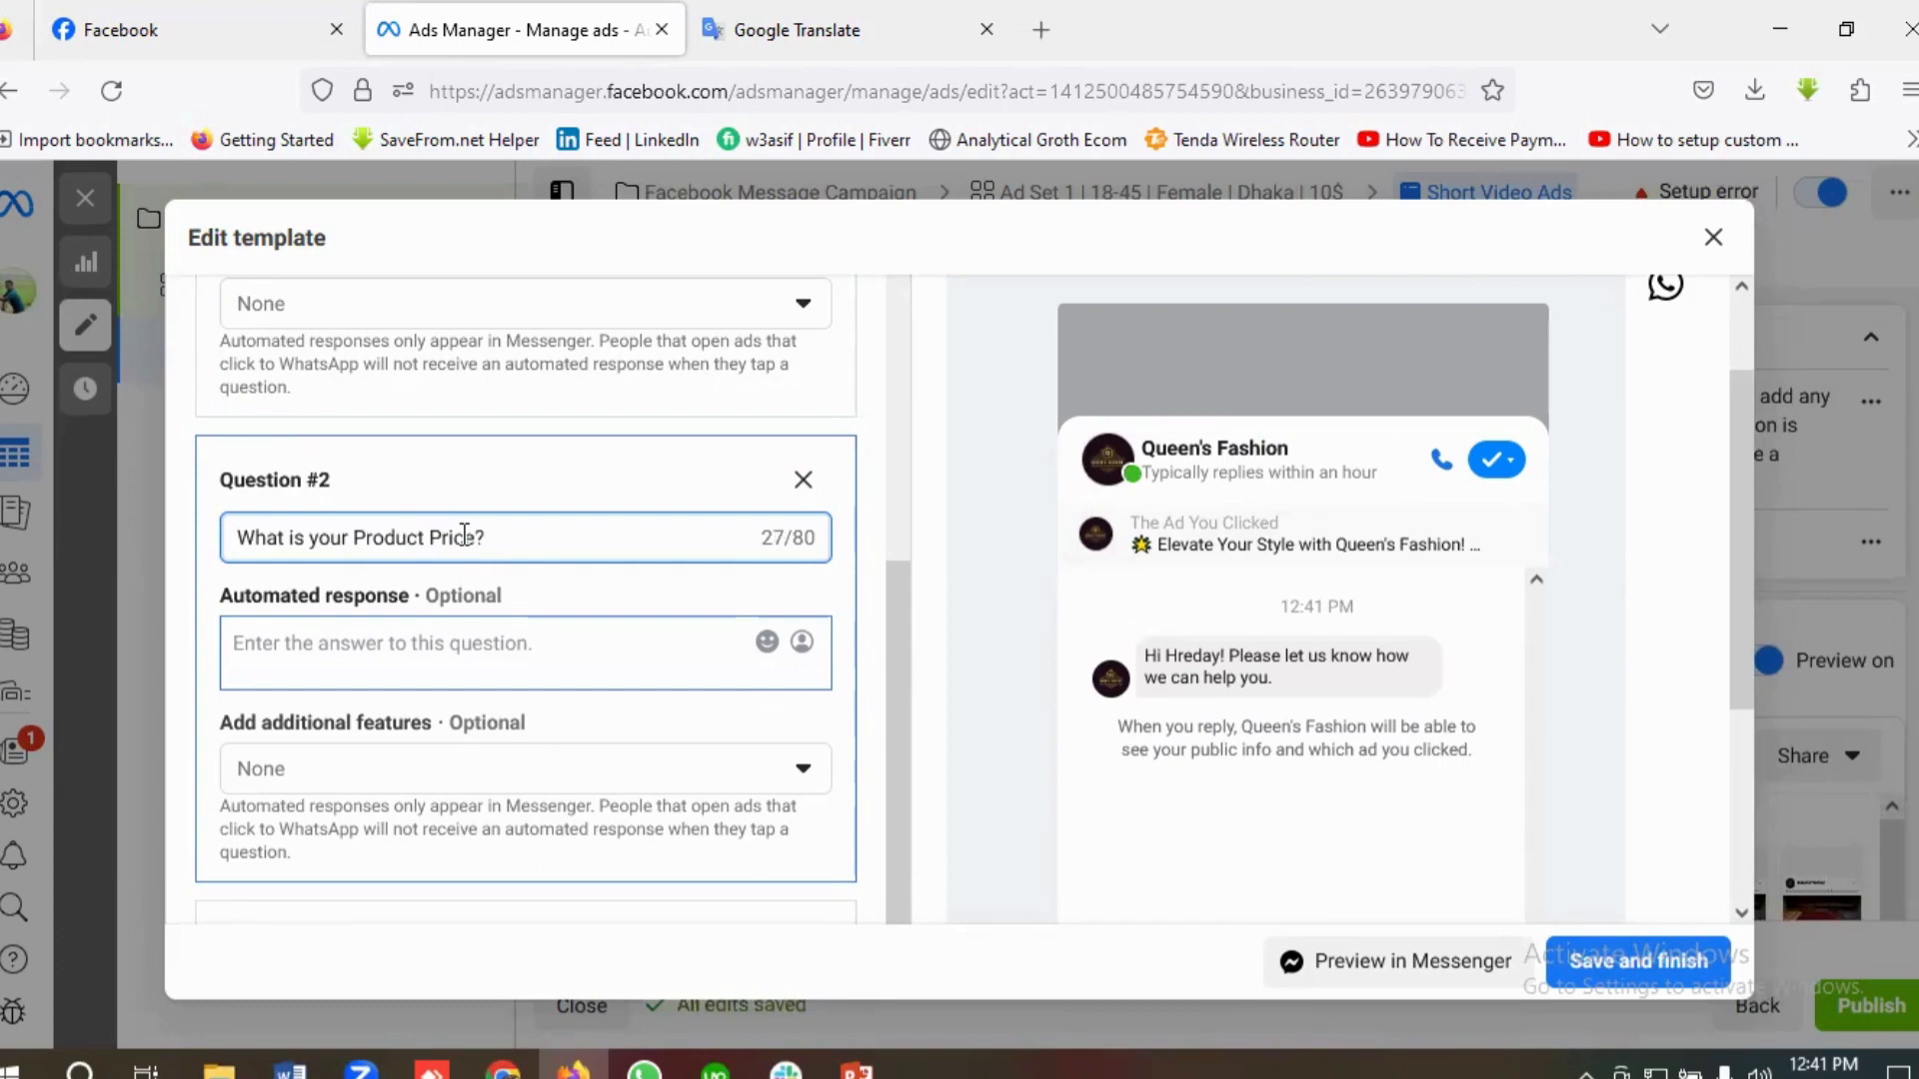
Step: Enter "For Knowing Price You can contact us" as the second question's automated response
left_click(314, 650)
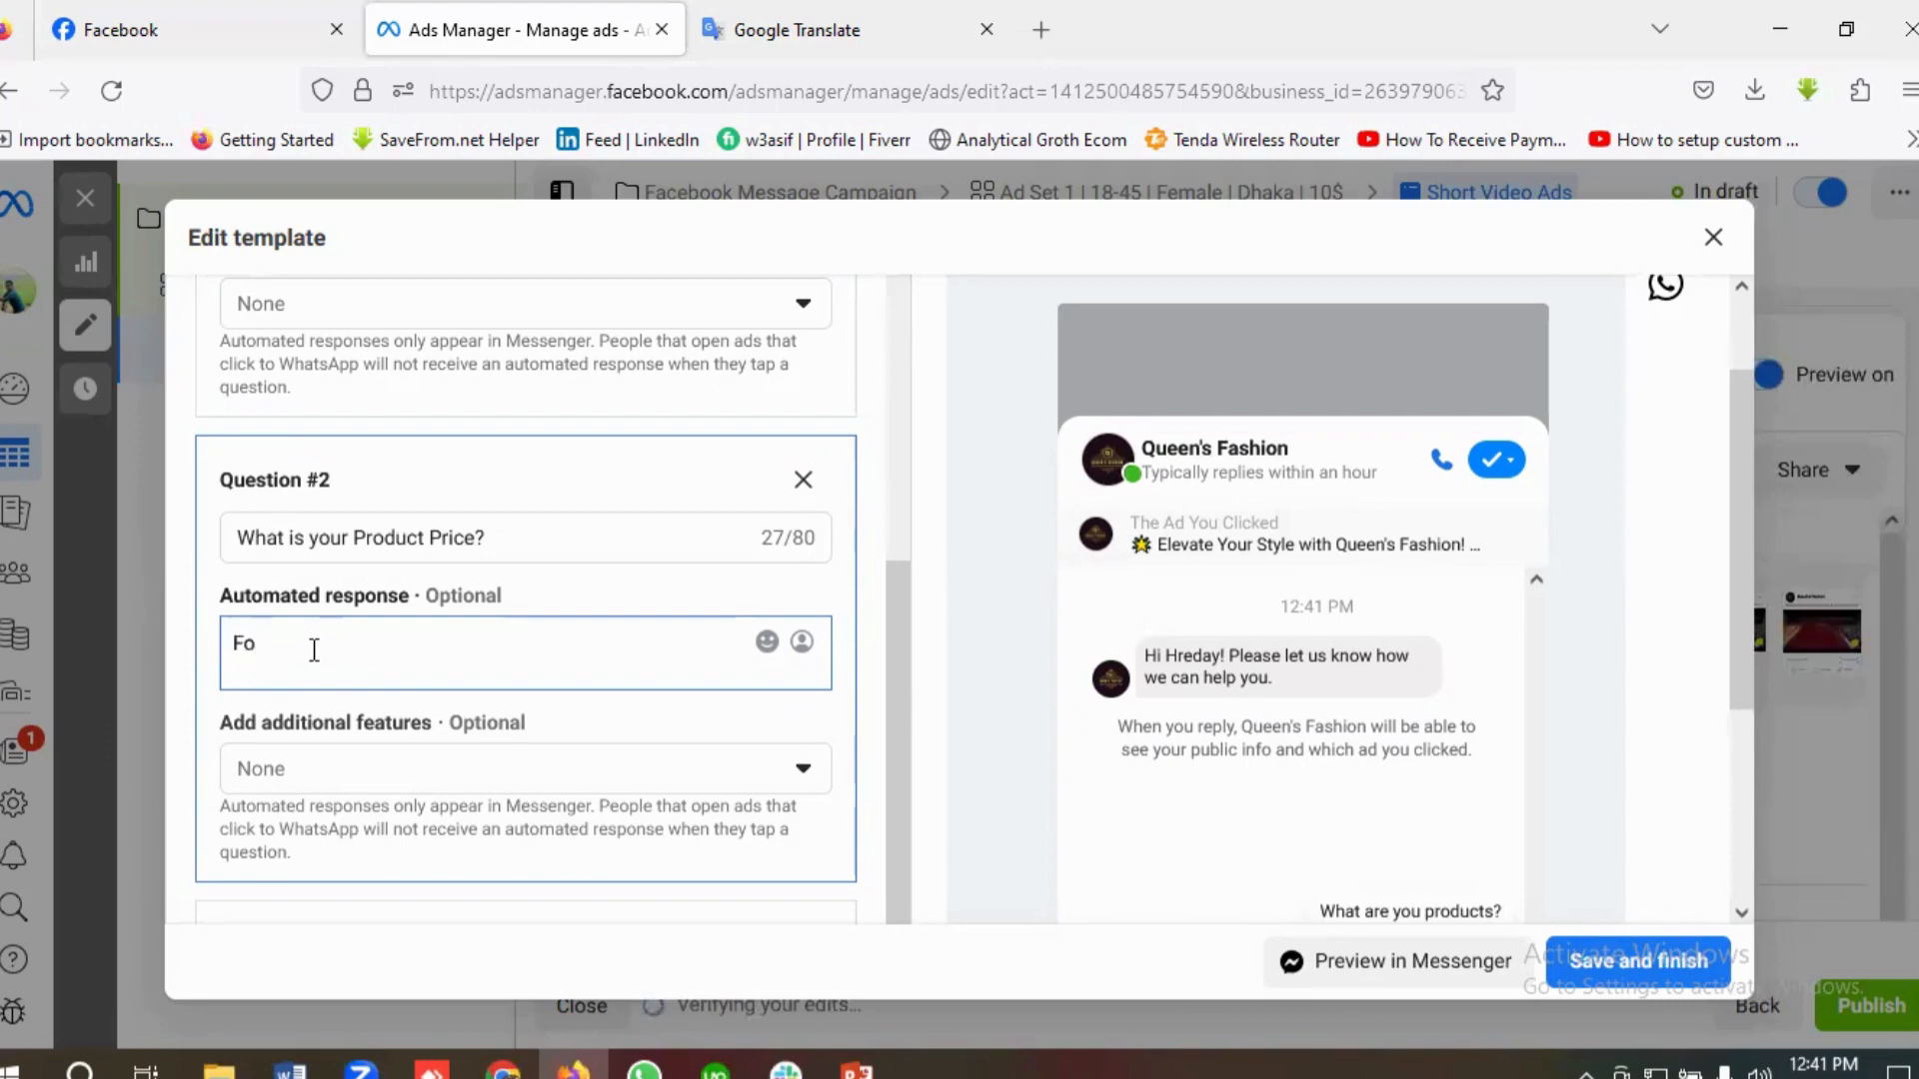
type("For Knowing Price You")
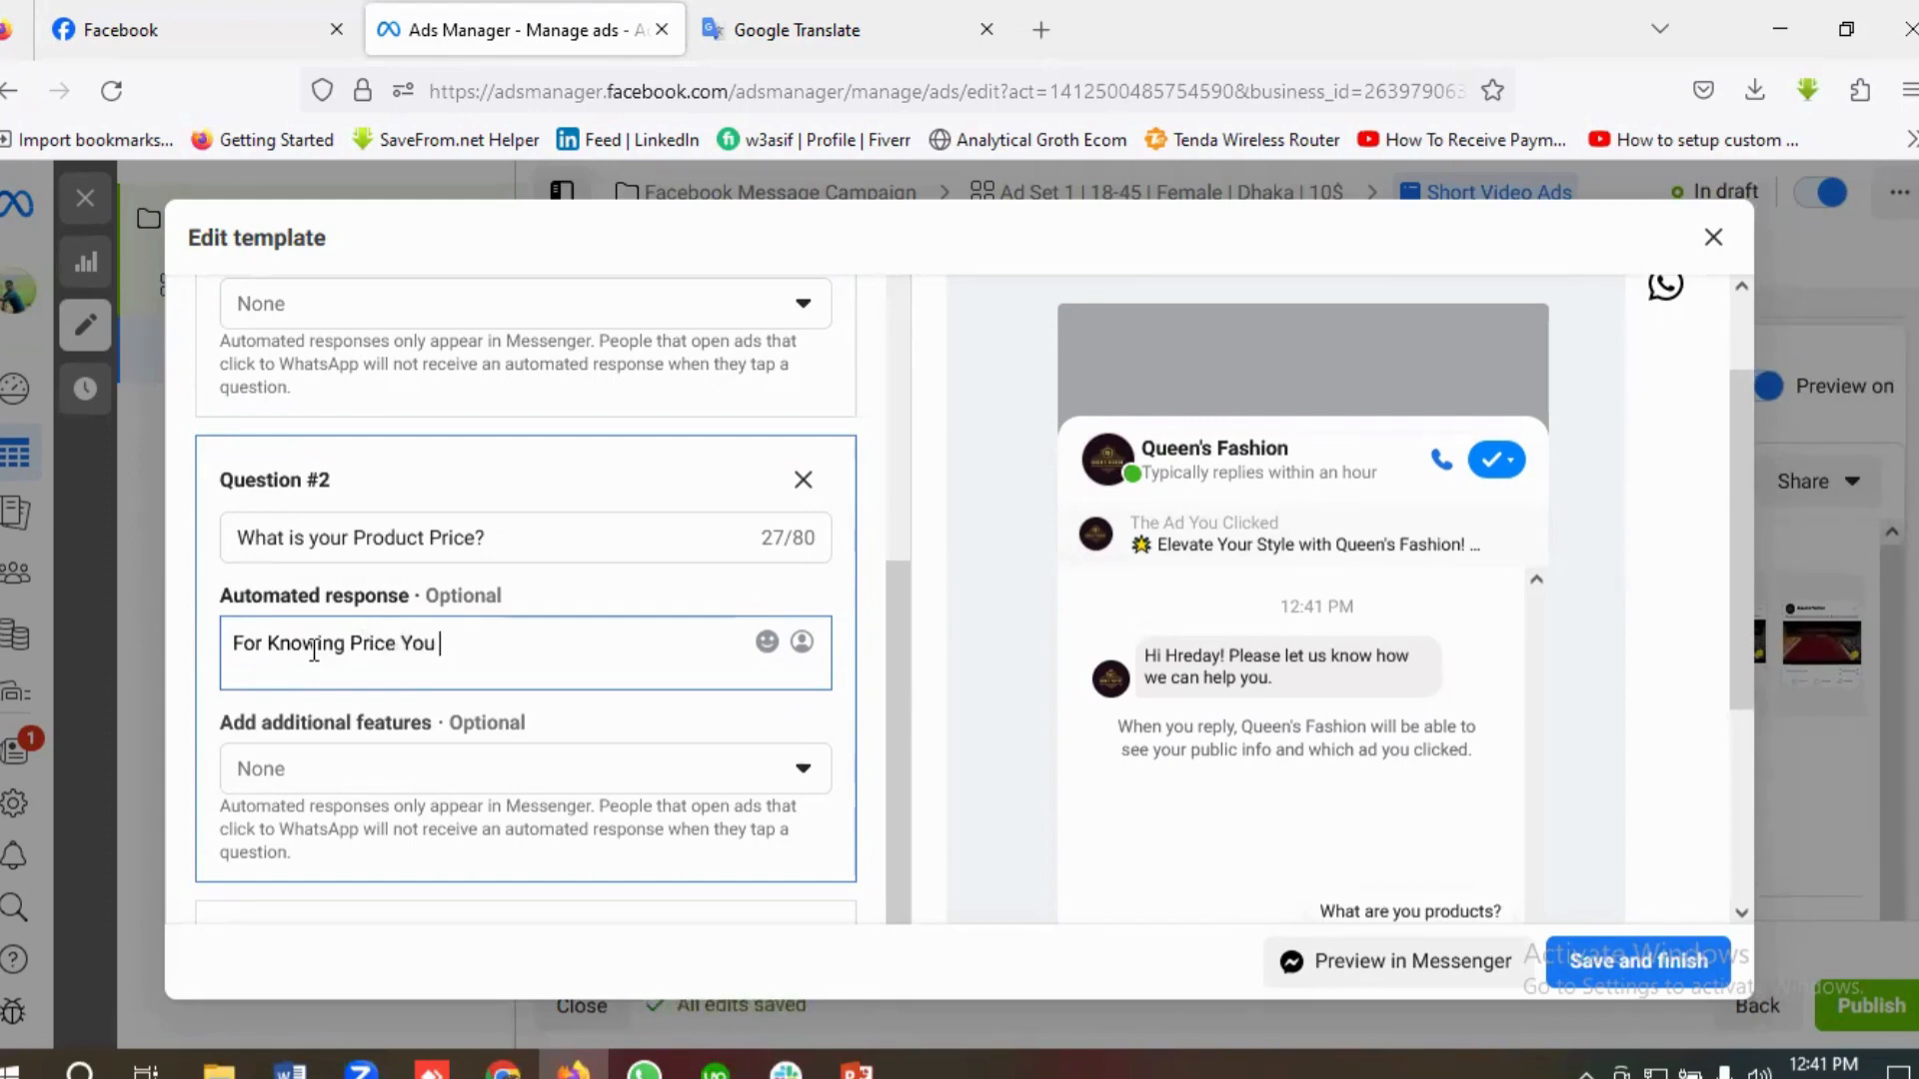
type(" can contact us")
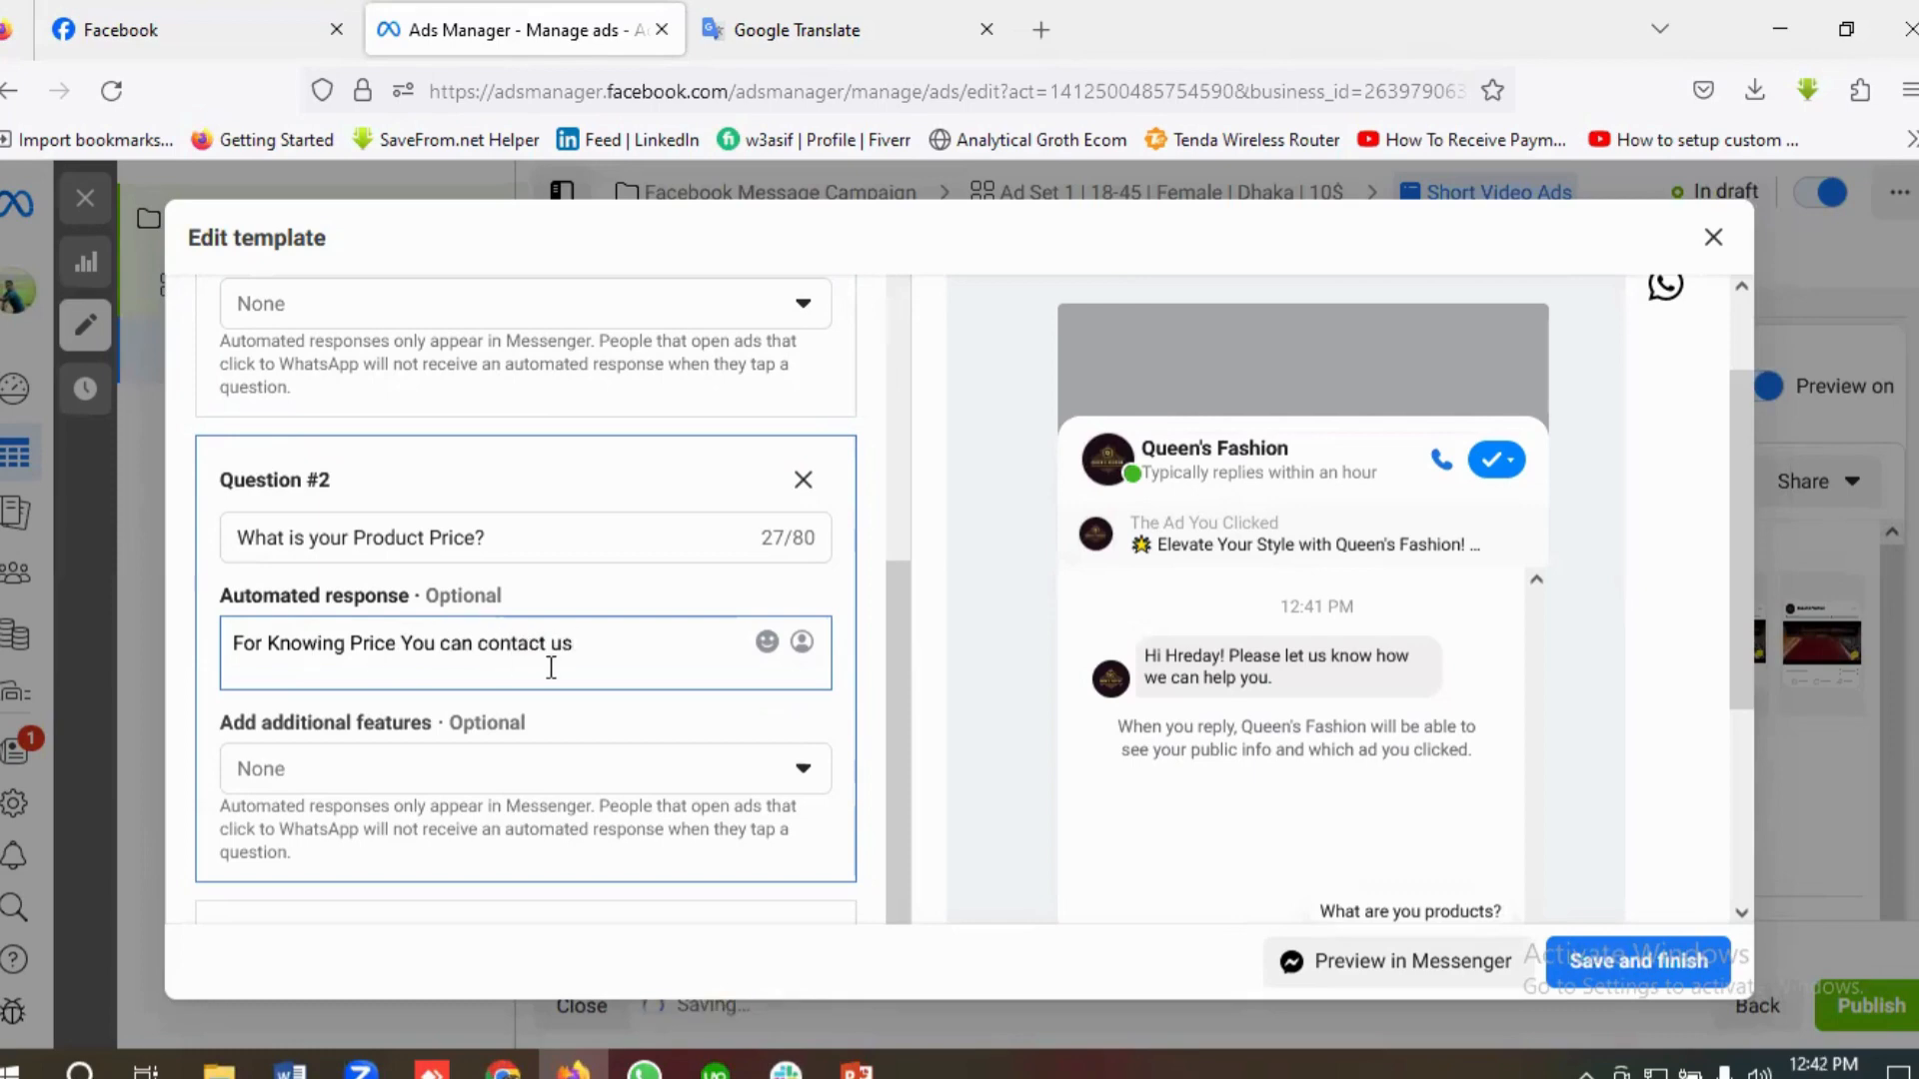
Step: Remove the third question, "Is anyone available to chat?", and check the remaining questions and responses
scroll(586, 692, "down", 3)
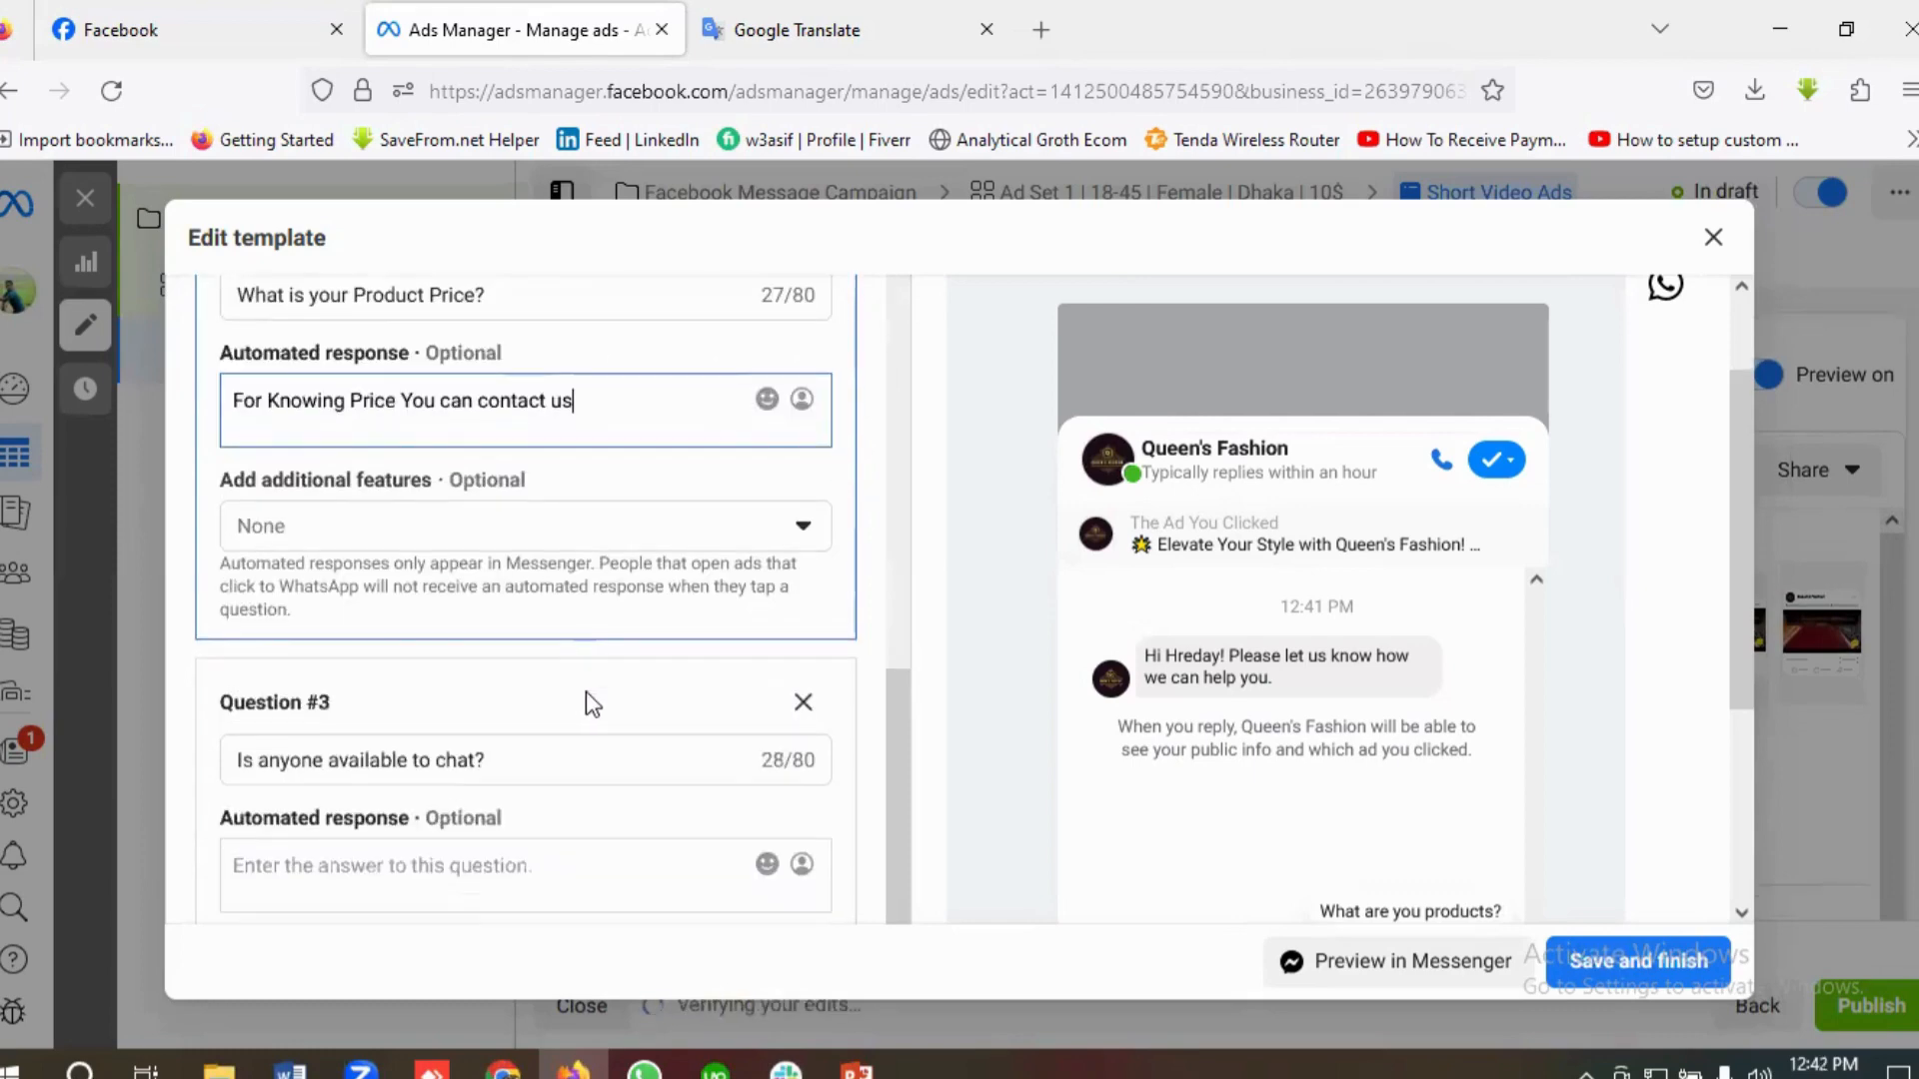
scroll(586, 692, "up", 1)
scroll(586, 692, "down", 3)
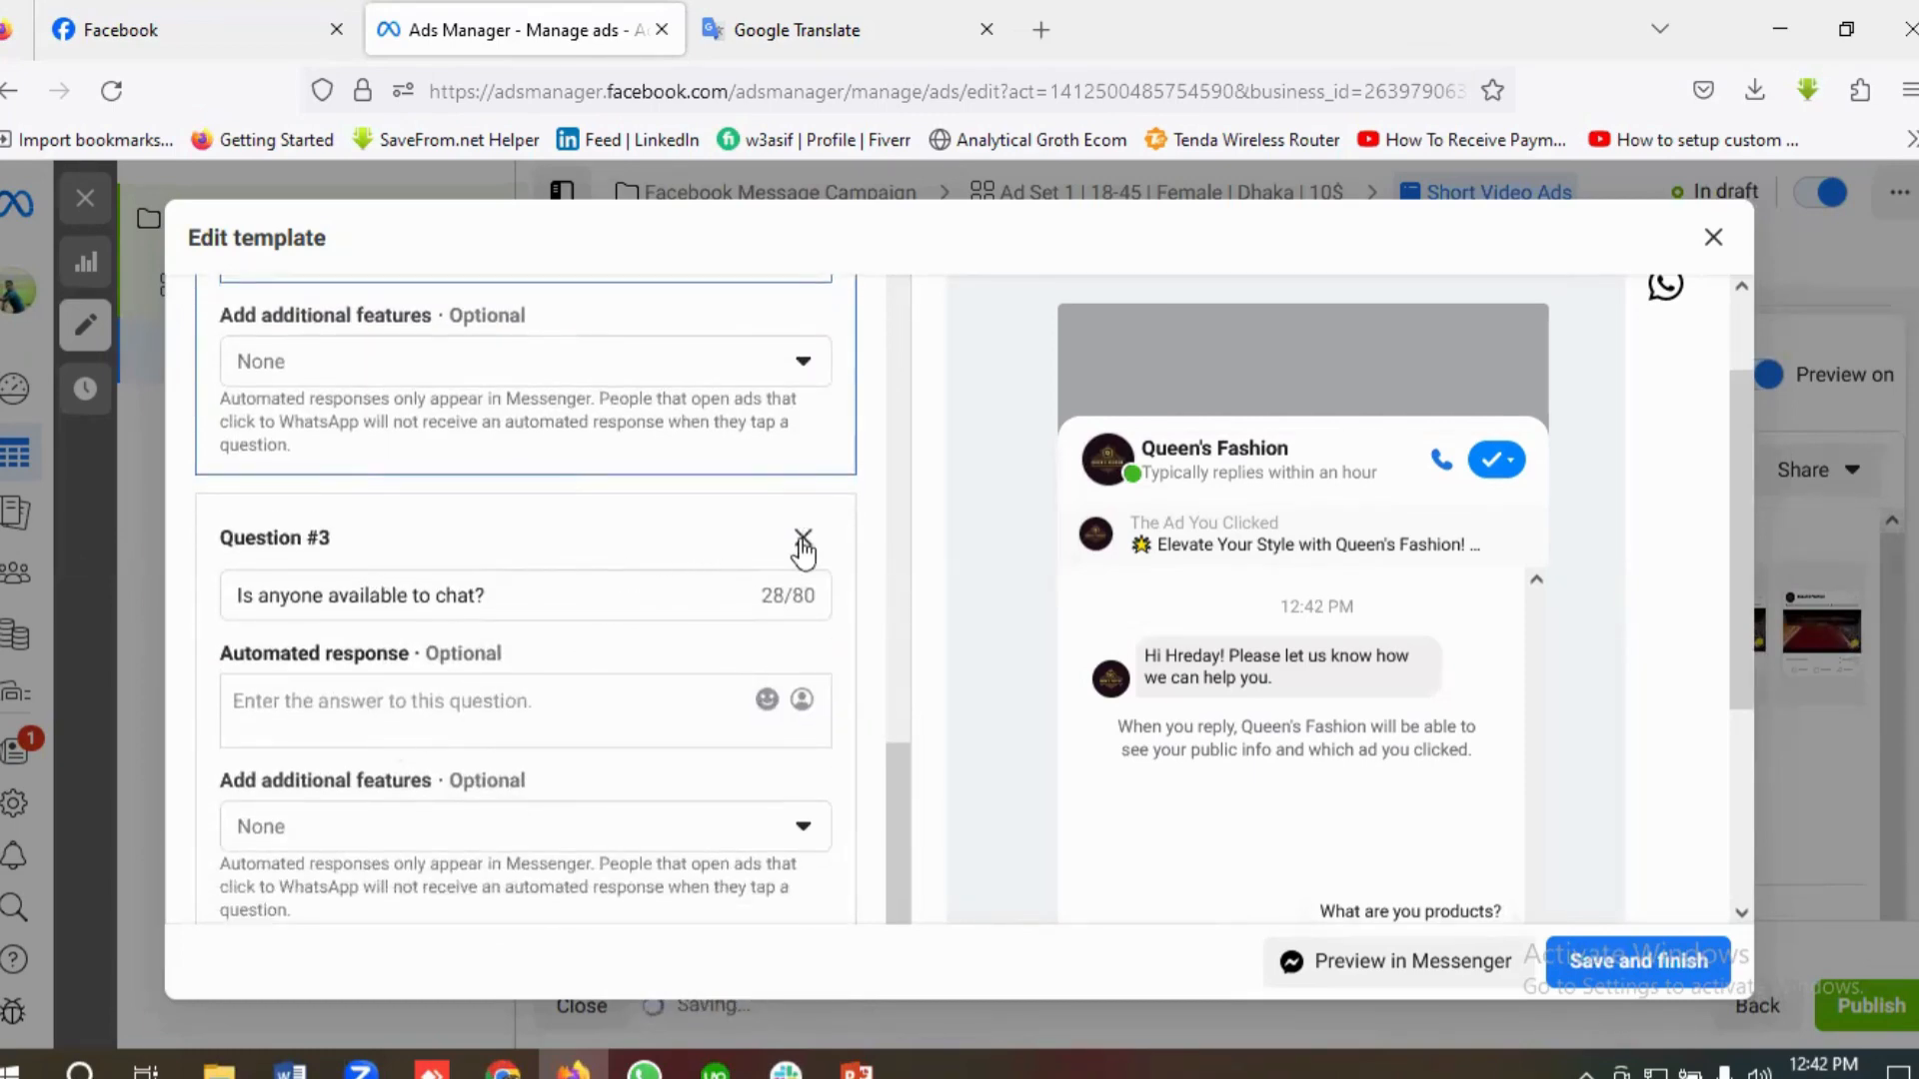
left_click(803, 539)
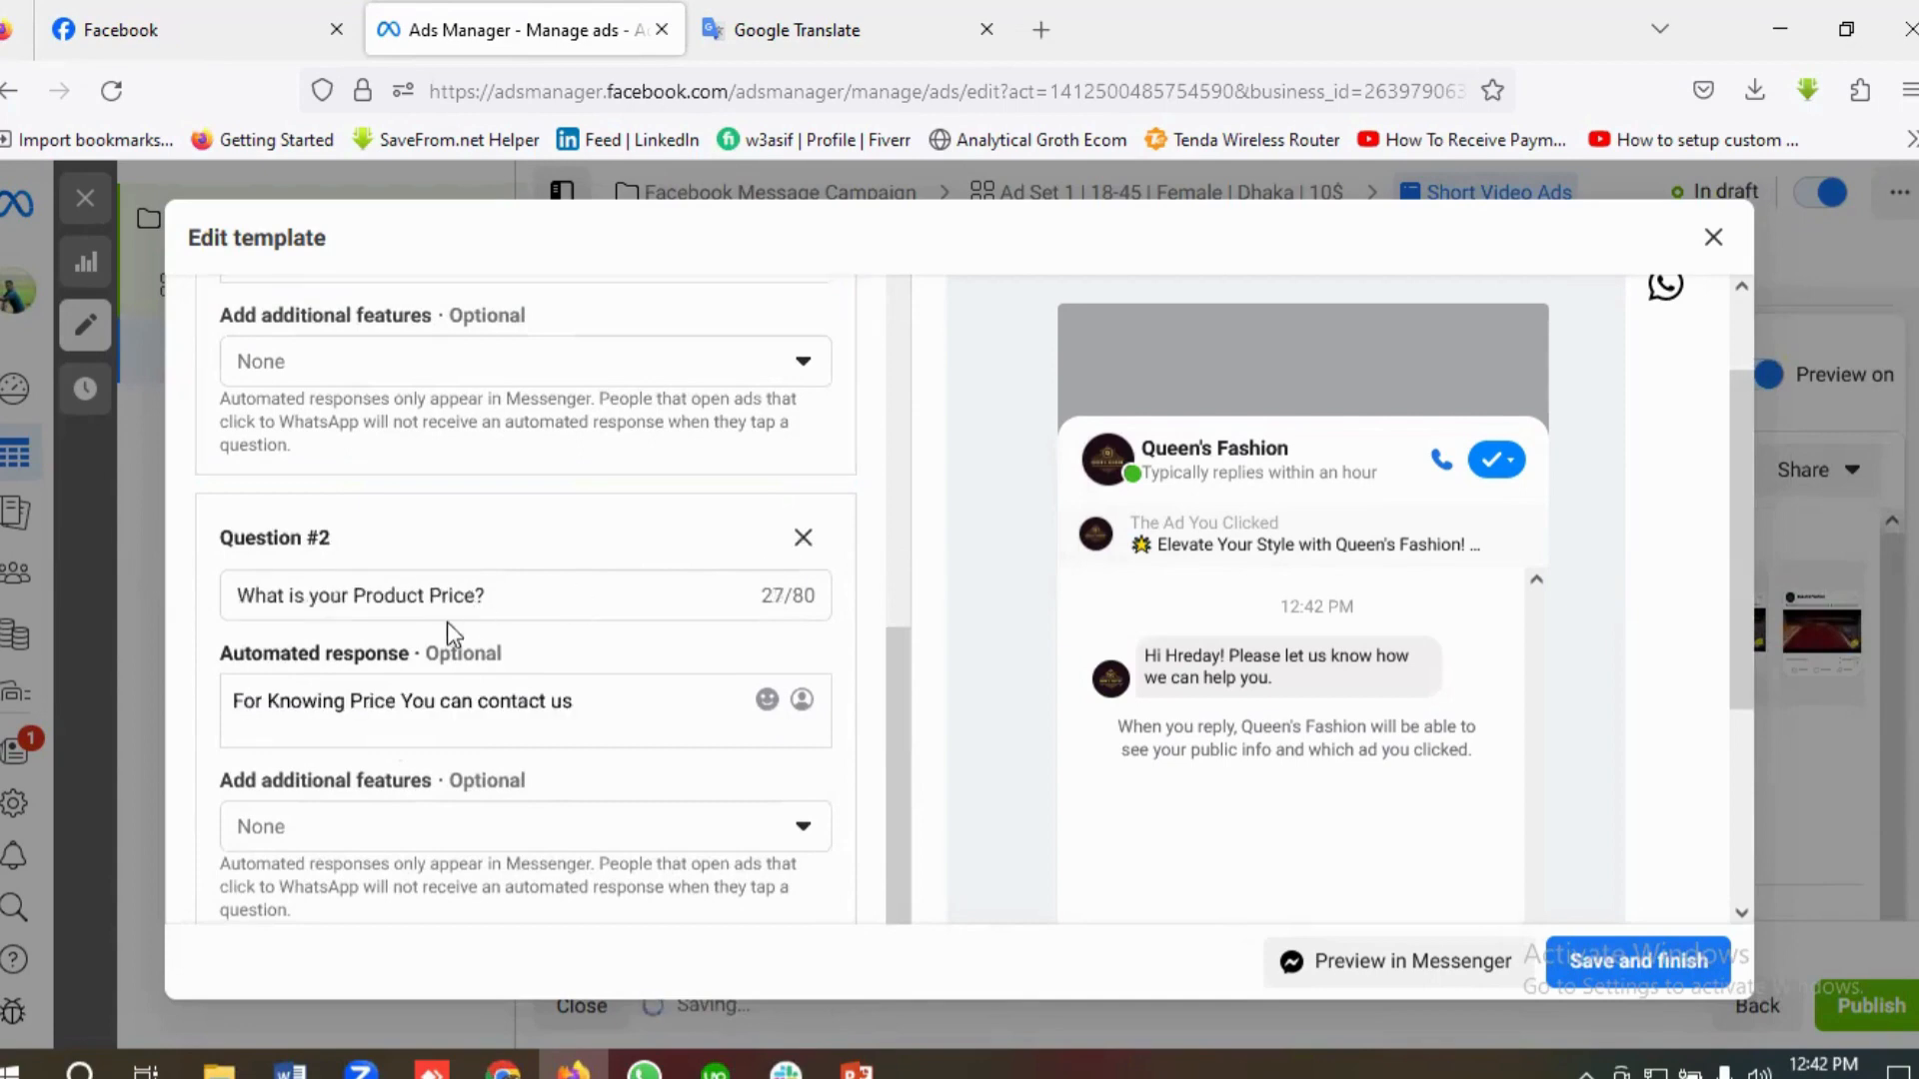
scroll(505, 644, "up", 2)
scroll(527, 664, "down", 2)
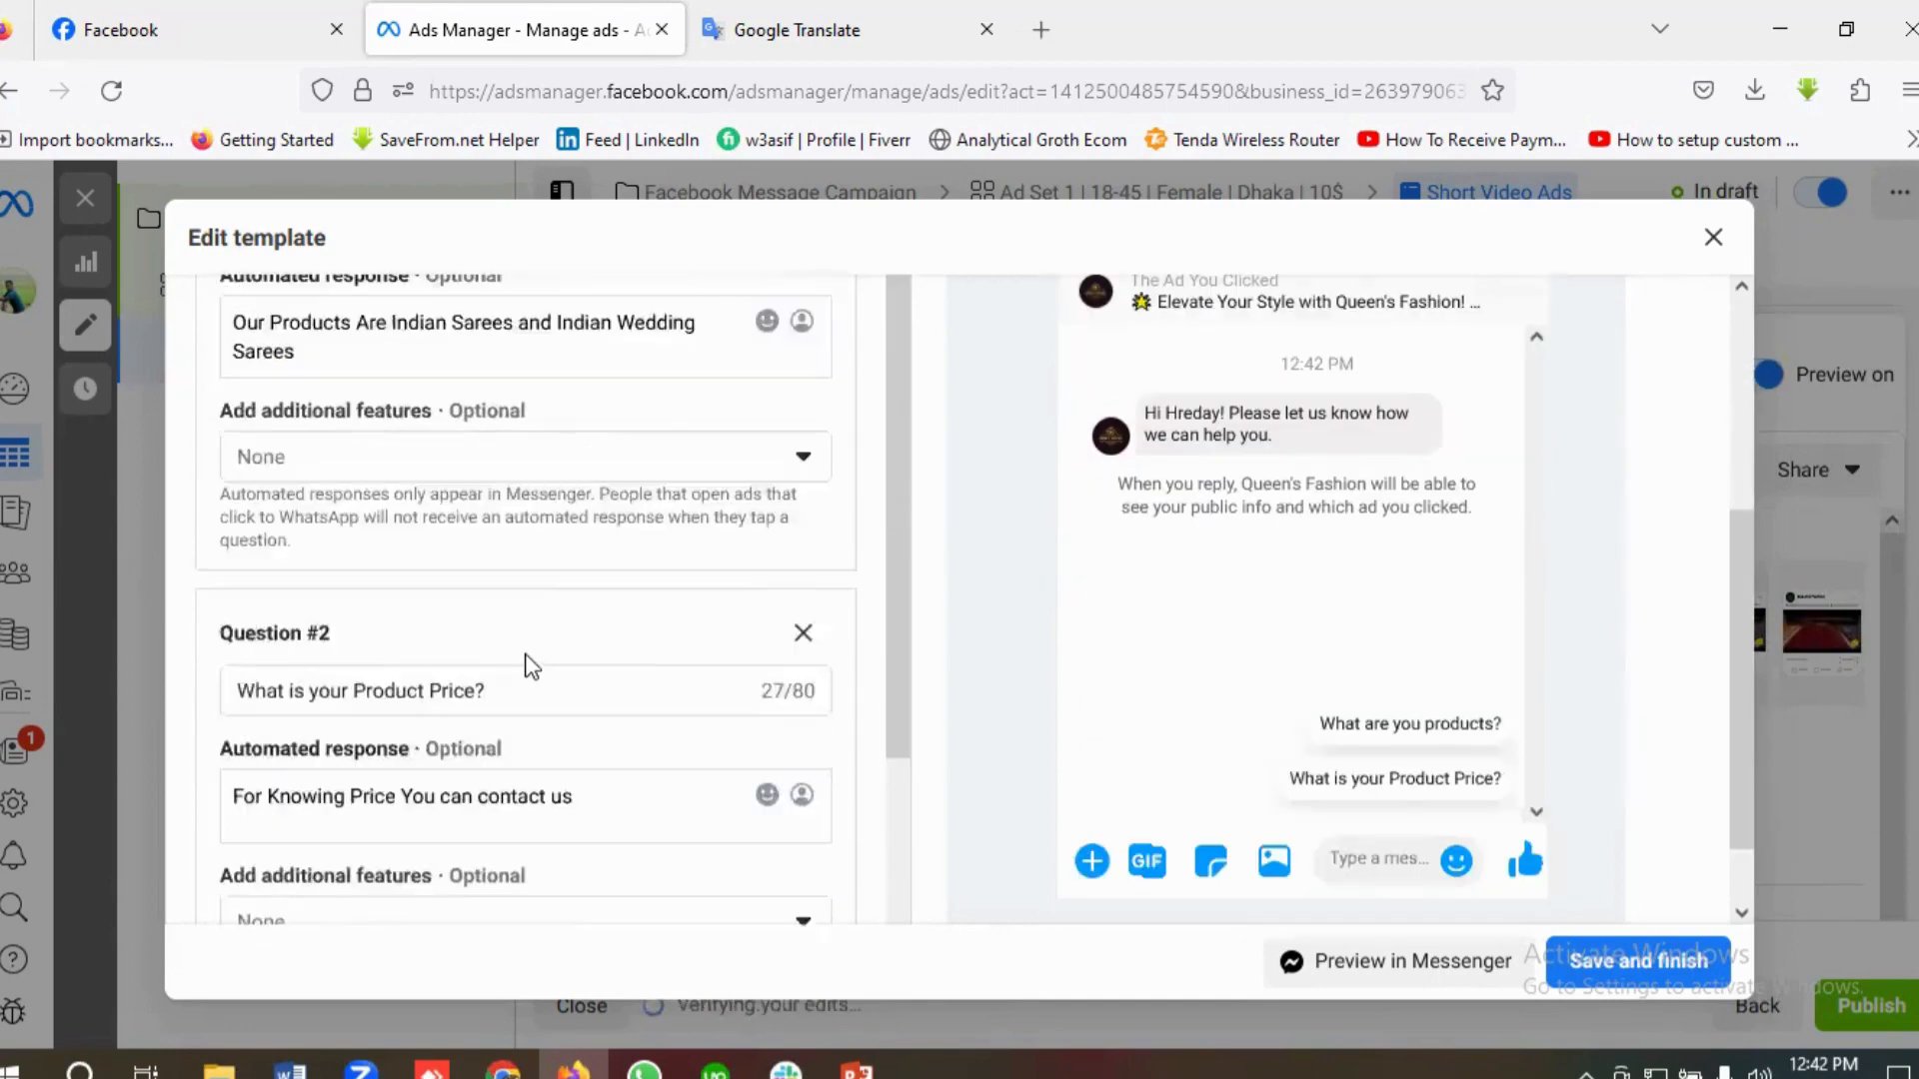
scroll(530, 669, "up", 1)
scroll(493, 686, "up", 2)
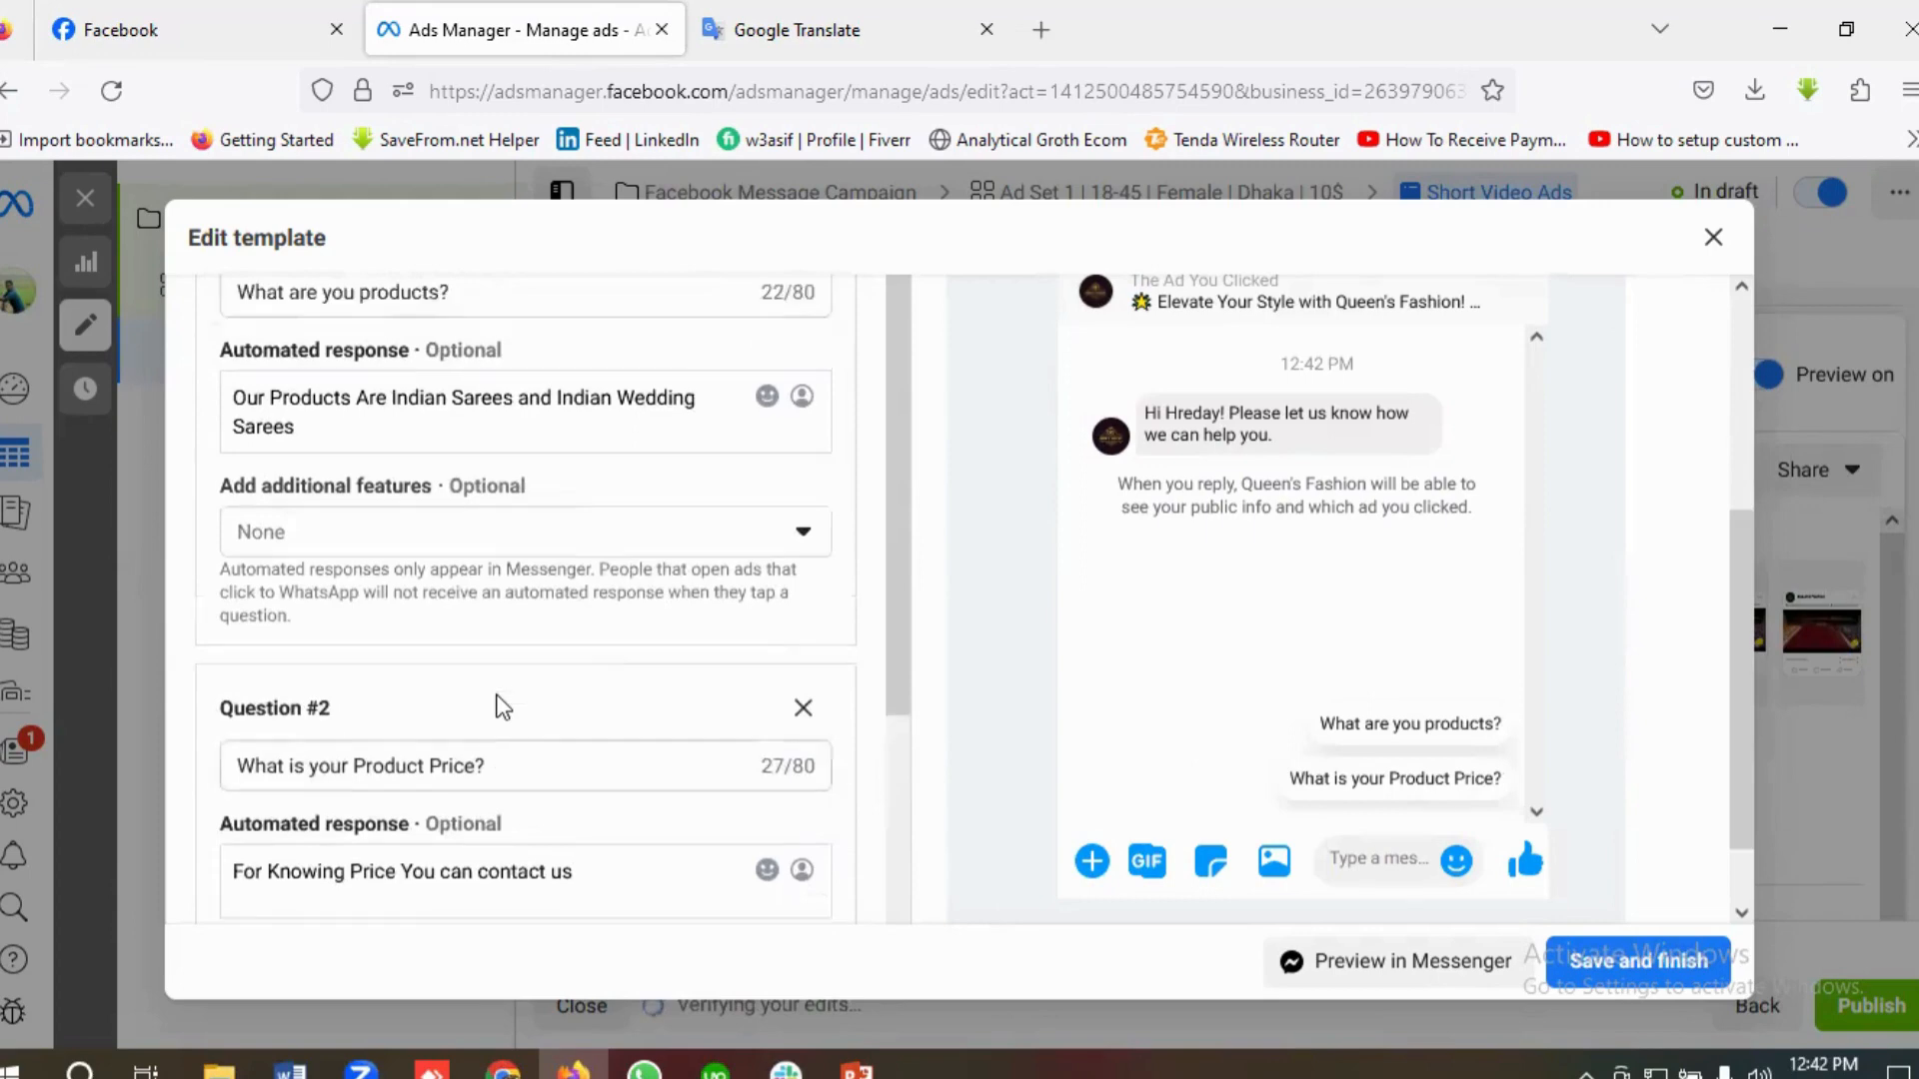
scroll(549, 725, "down", 1)
scroll(556, 730, "down", 3)
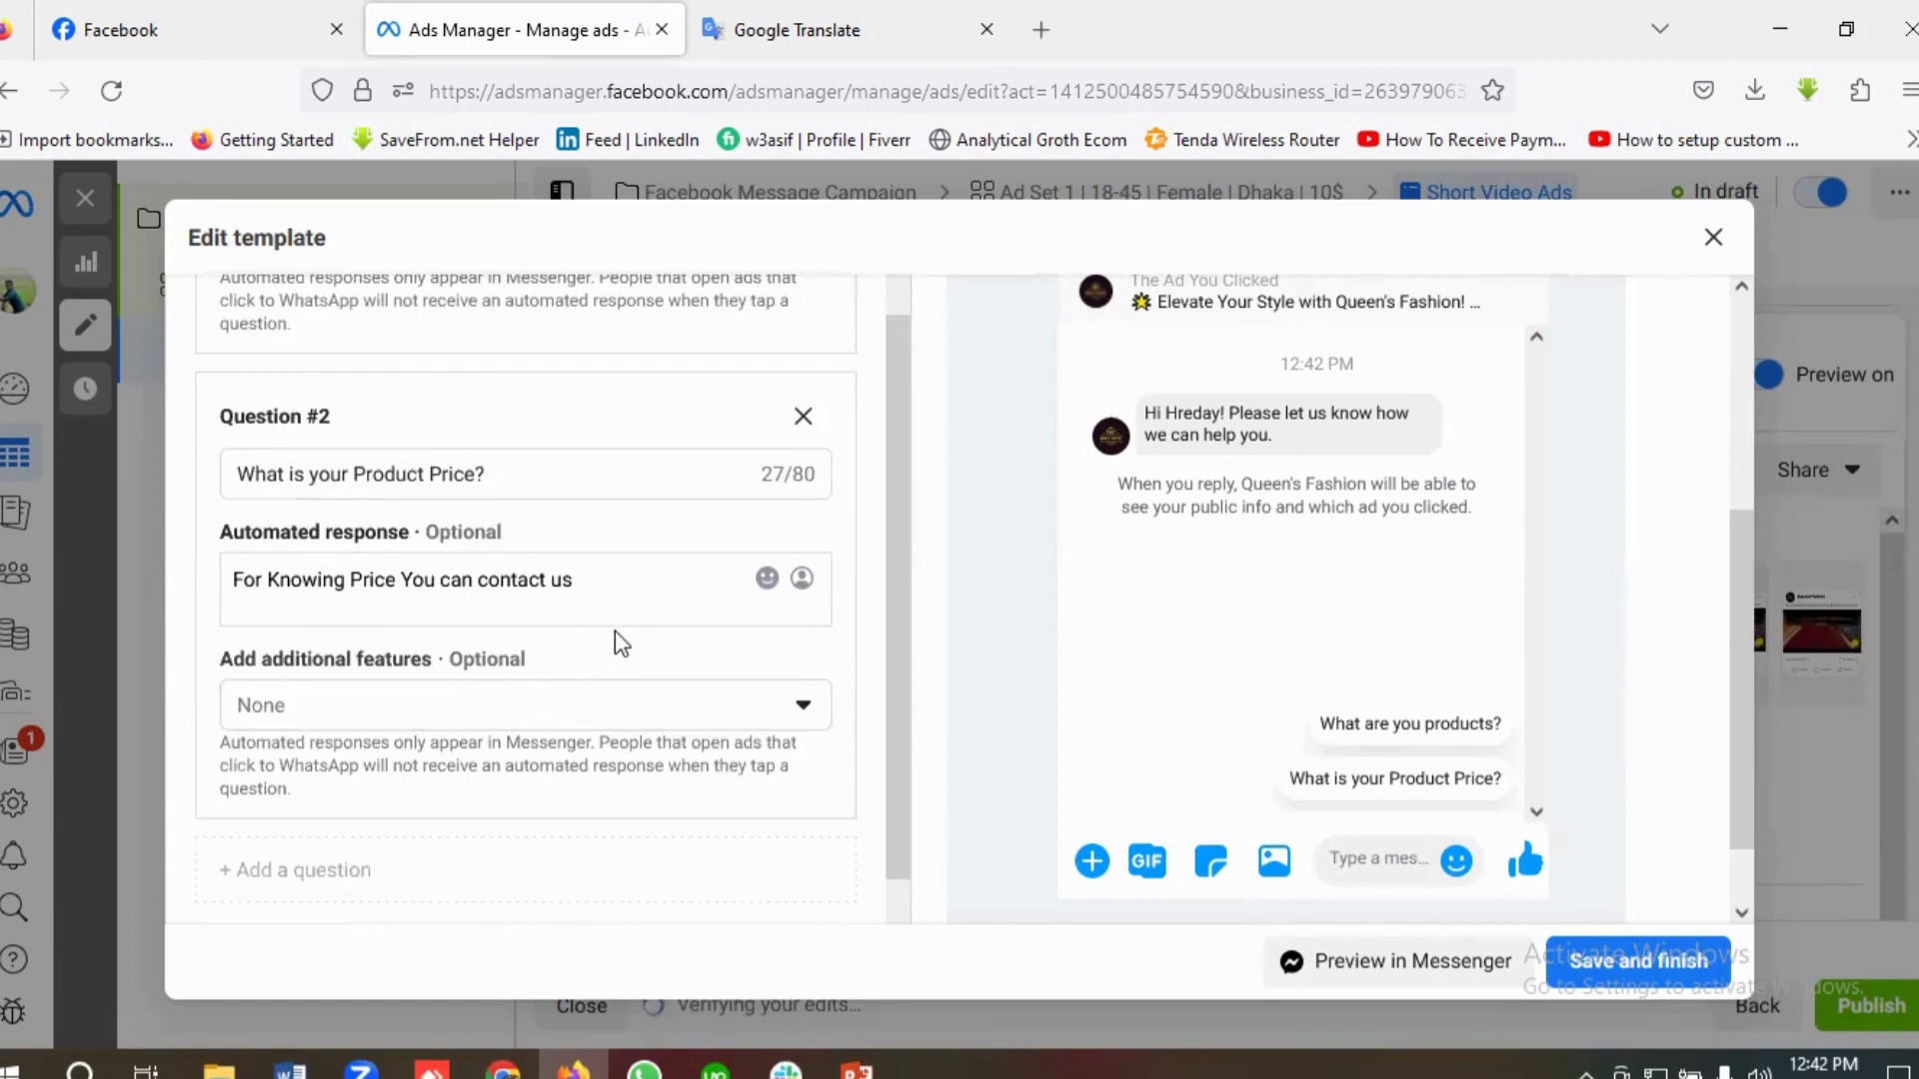
Step: Rename the message template "Facebook Message Campaign Template" and save it
scroll(620, 640, "down", 3)
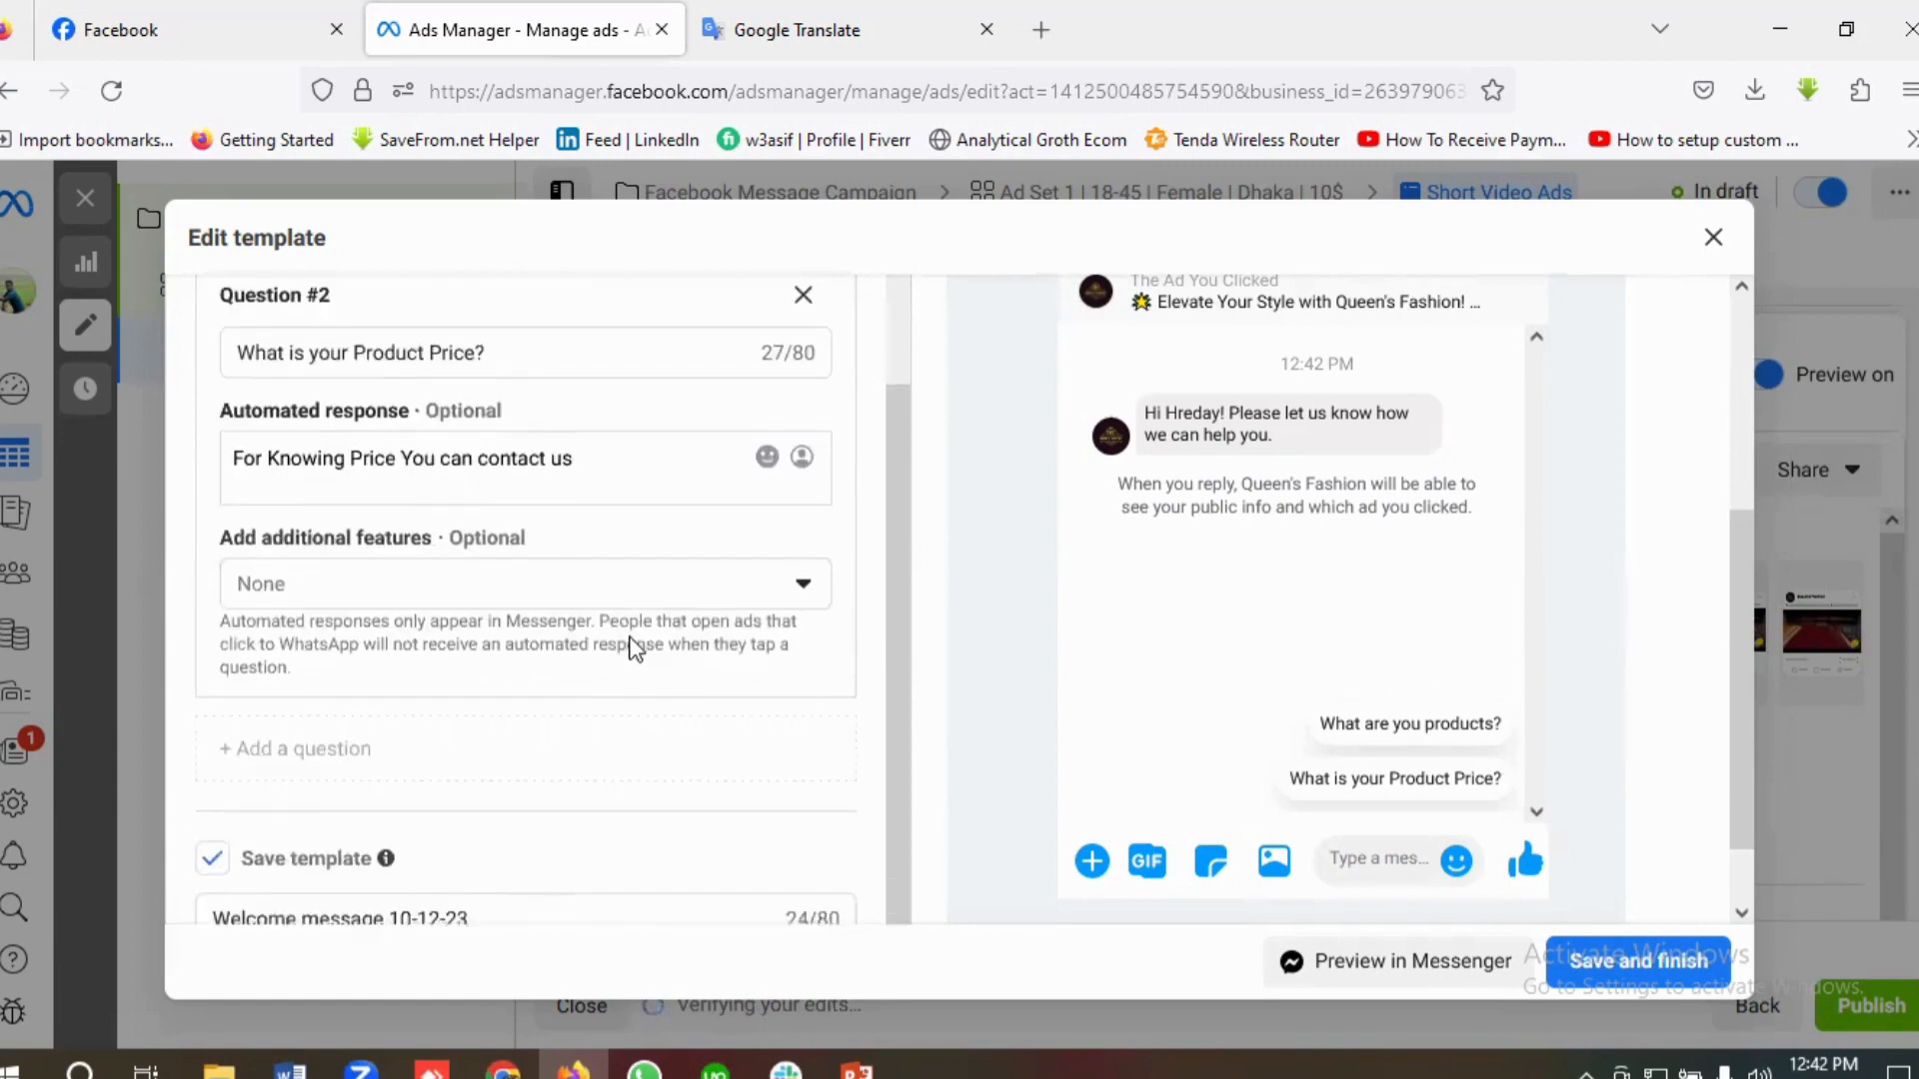
left_click(491, 831)
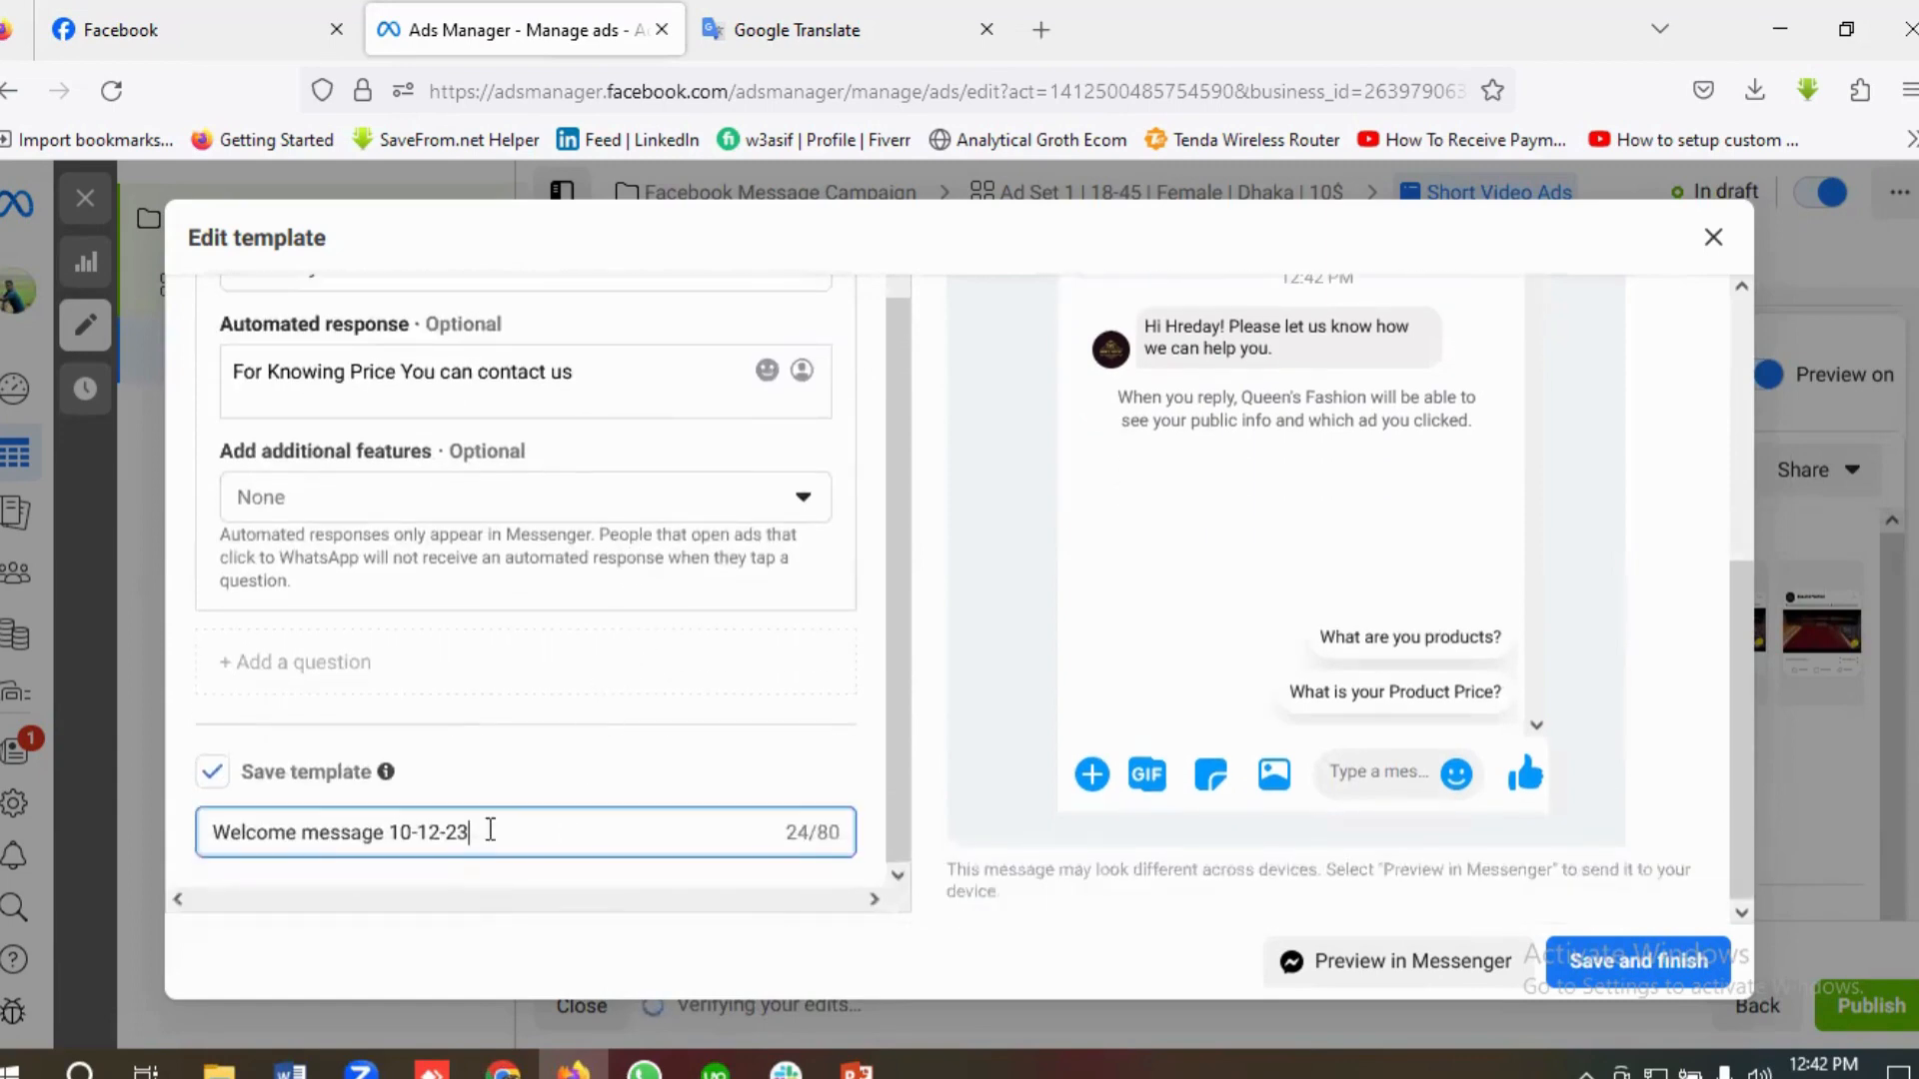
key("ctrl+a")
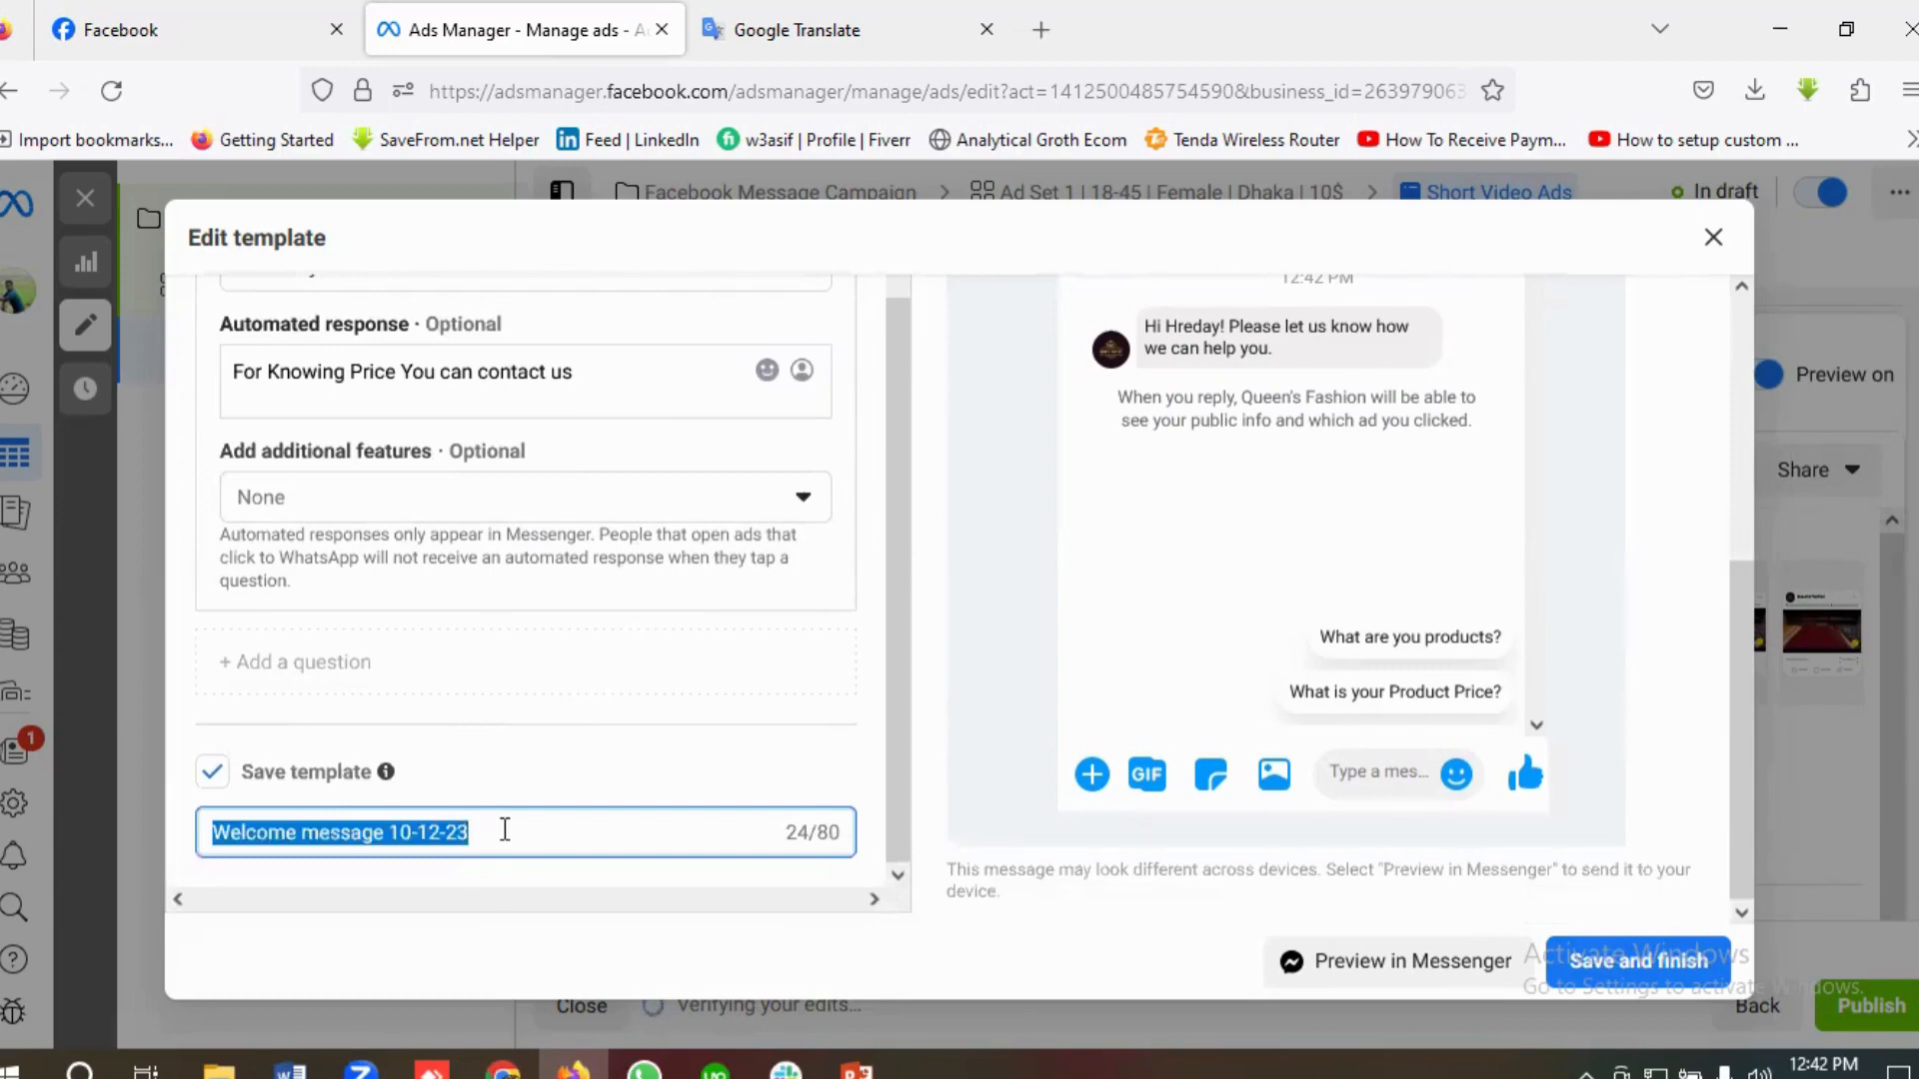
key("BackSpace")
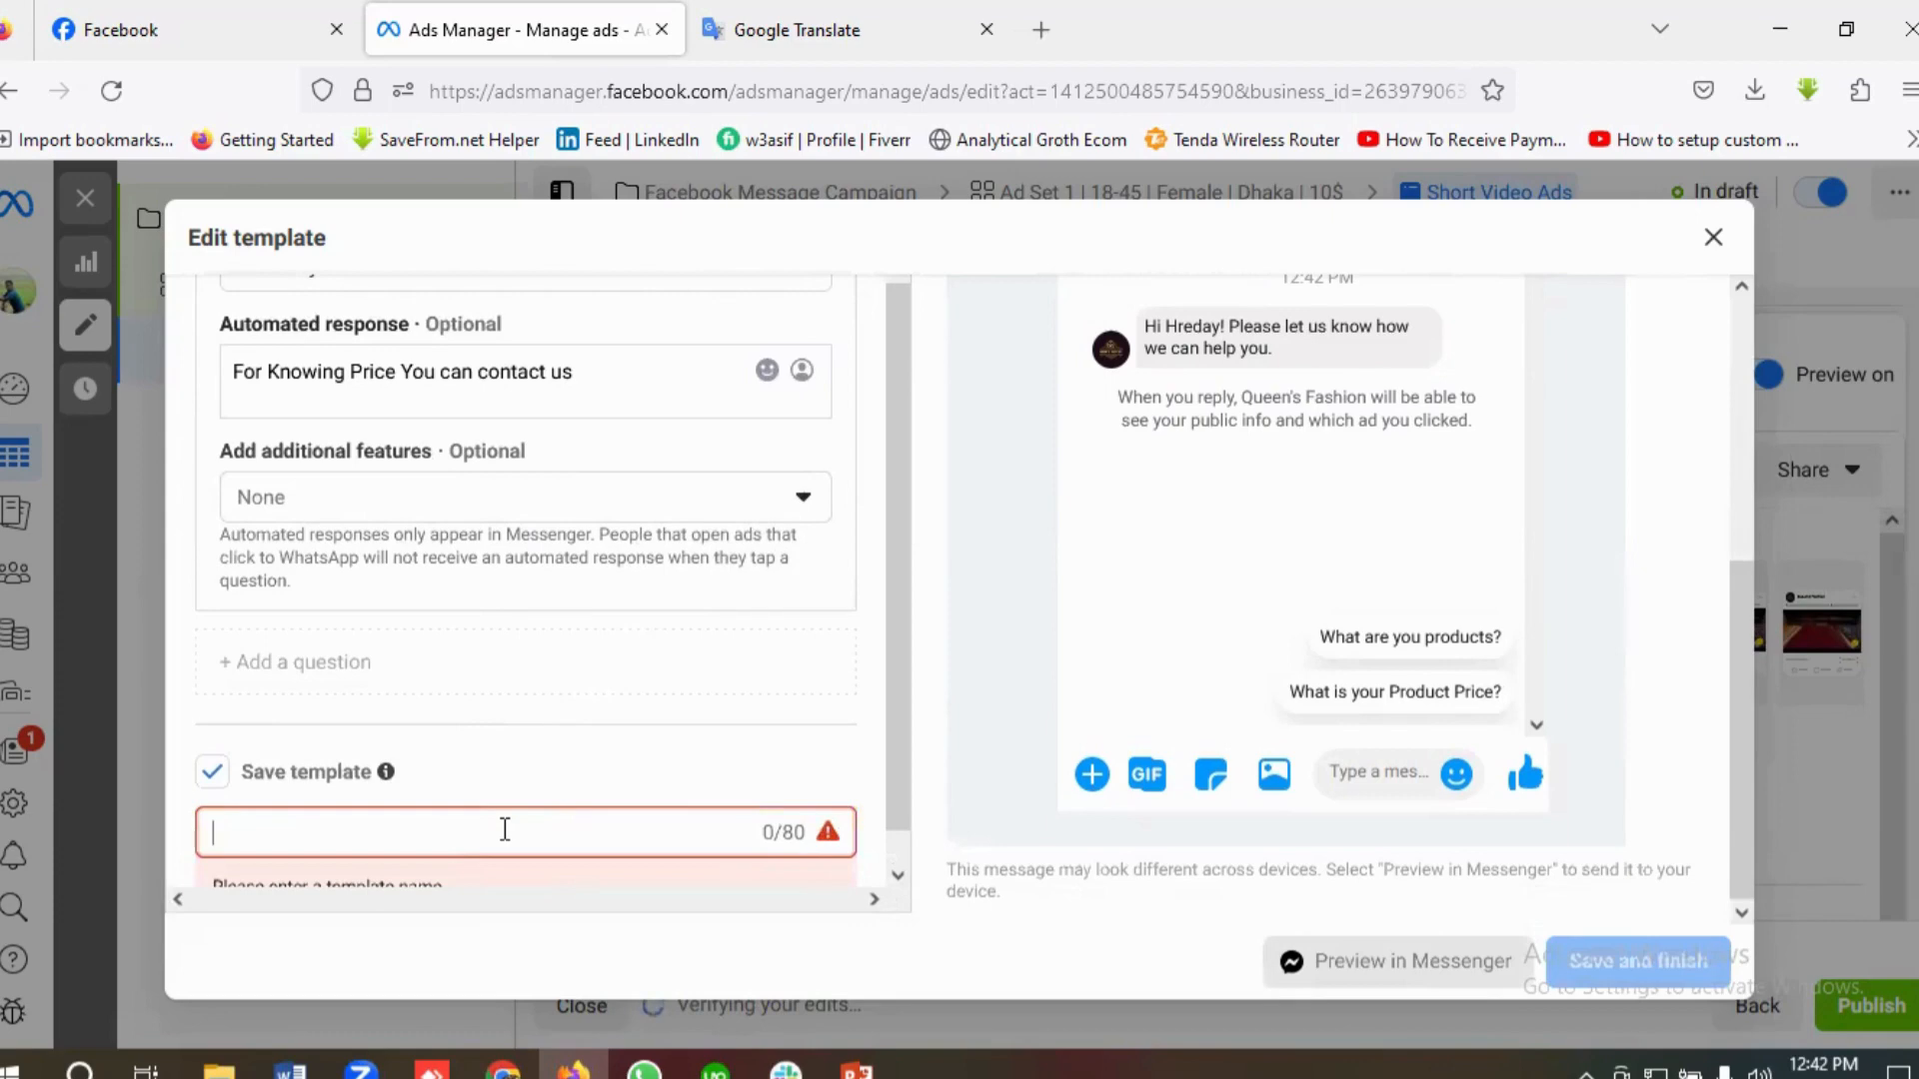
type("Facebook")
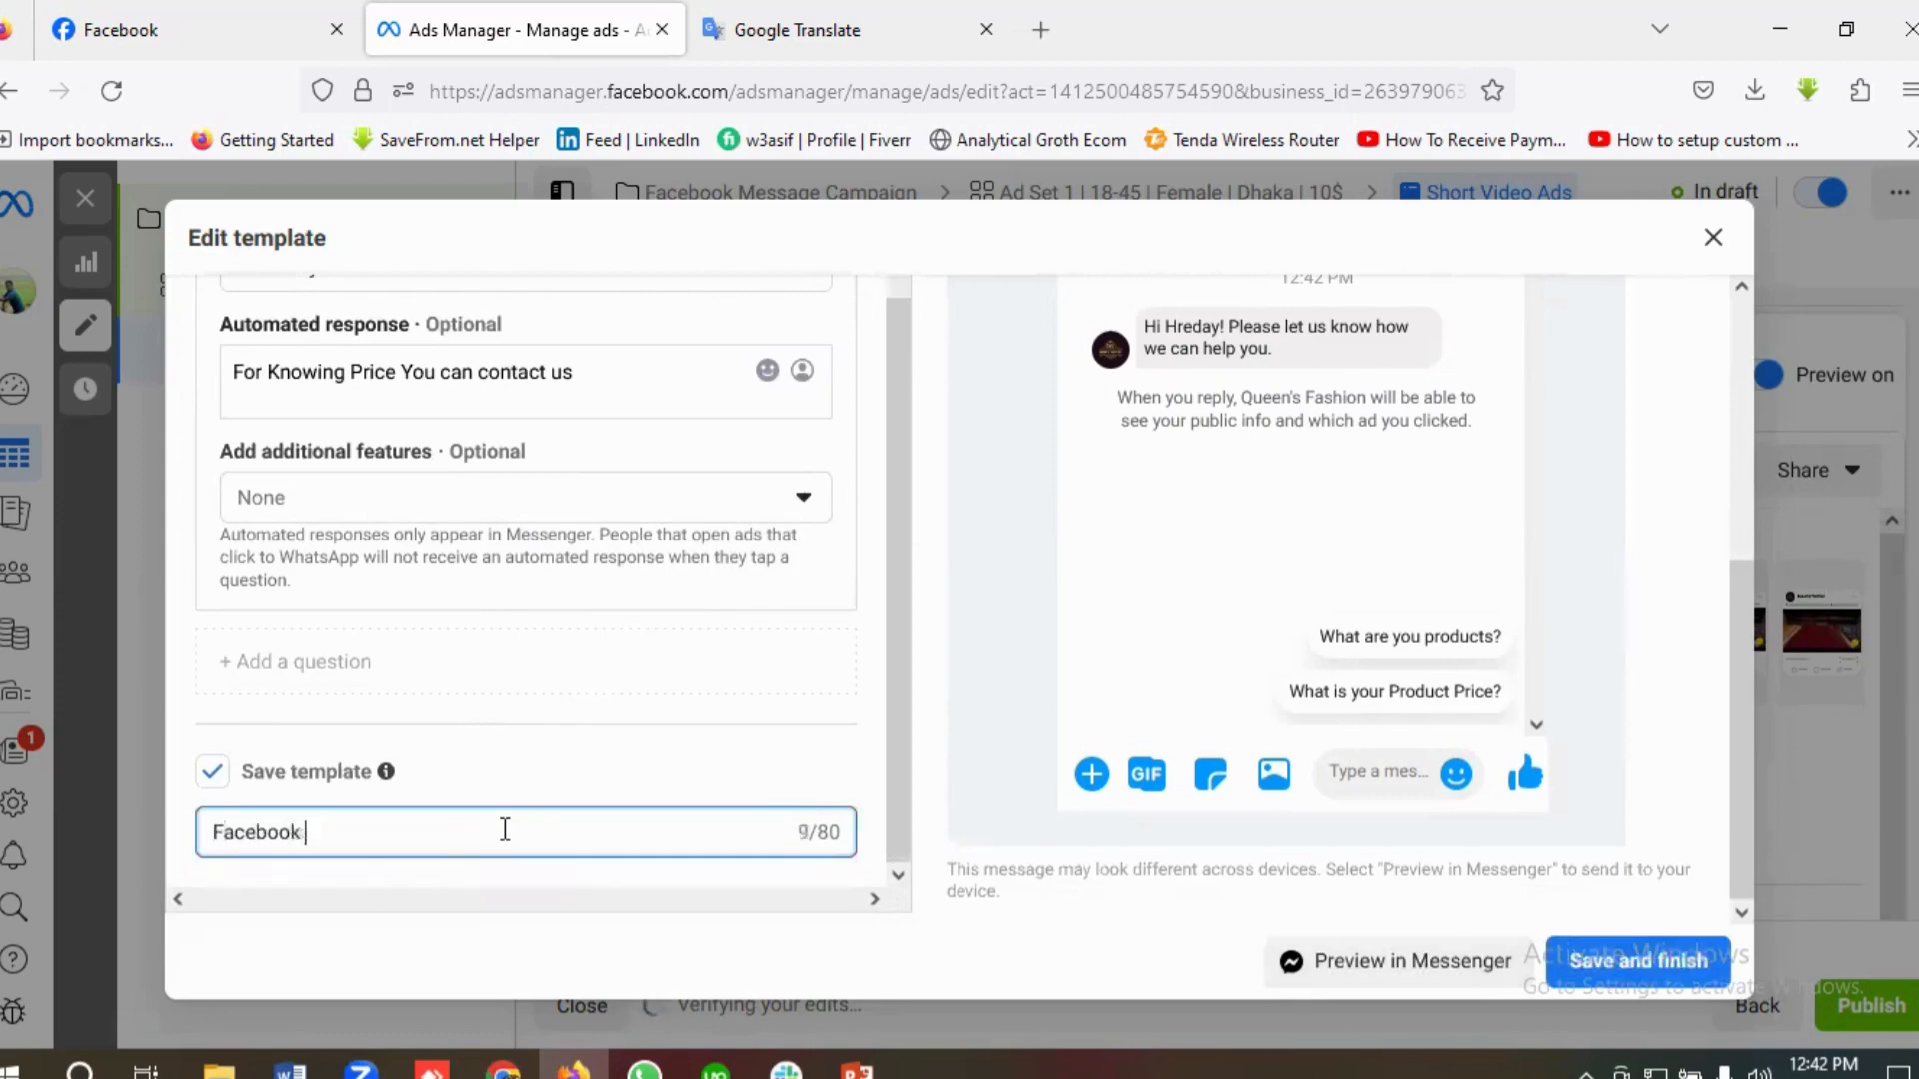
type(" Message Campaign")
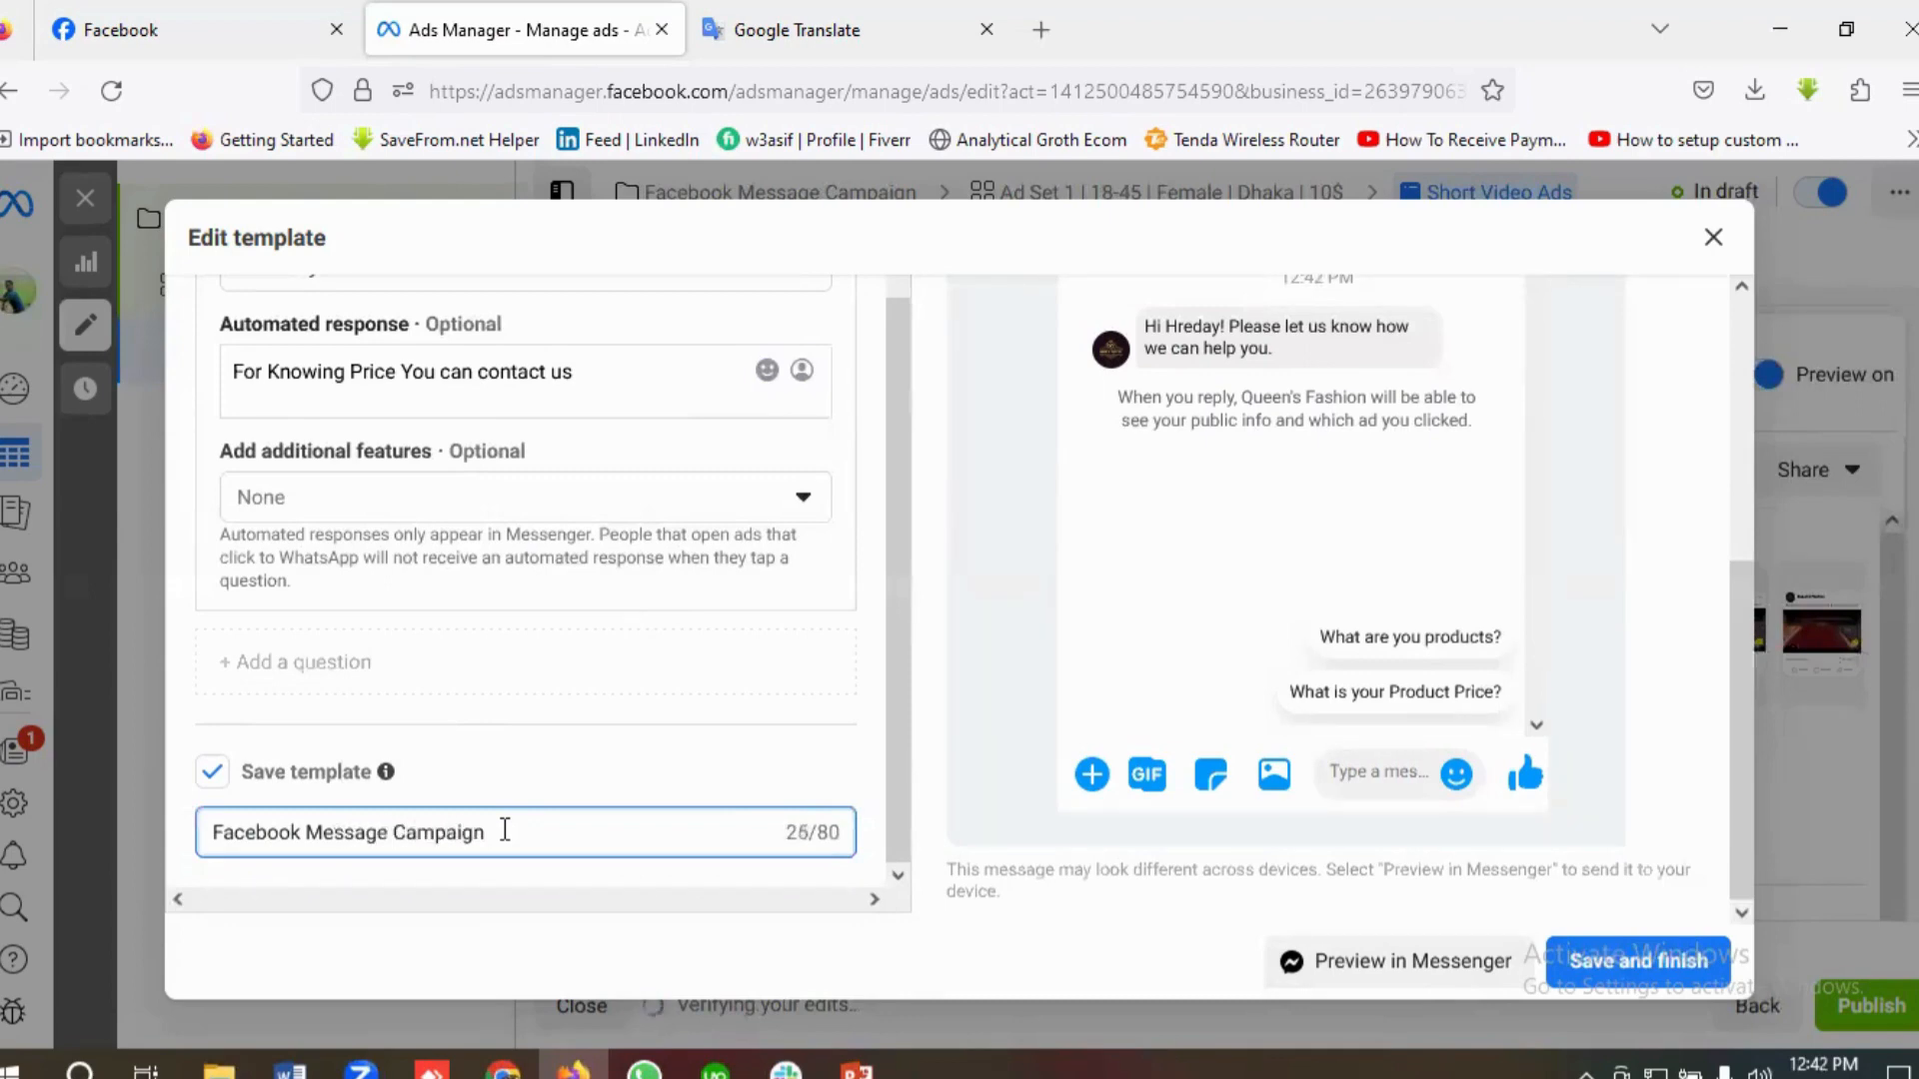
type(" Template")
left_click(1637, 975)
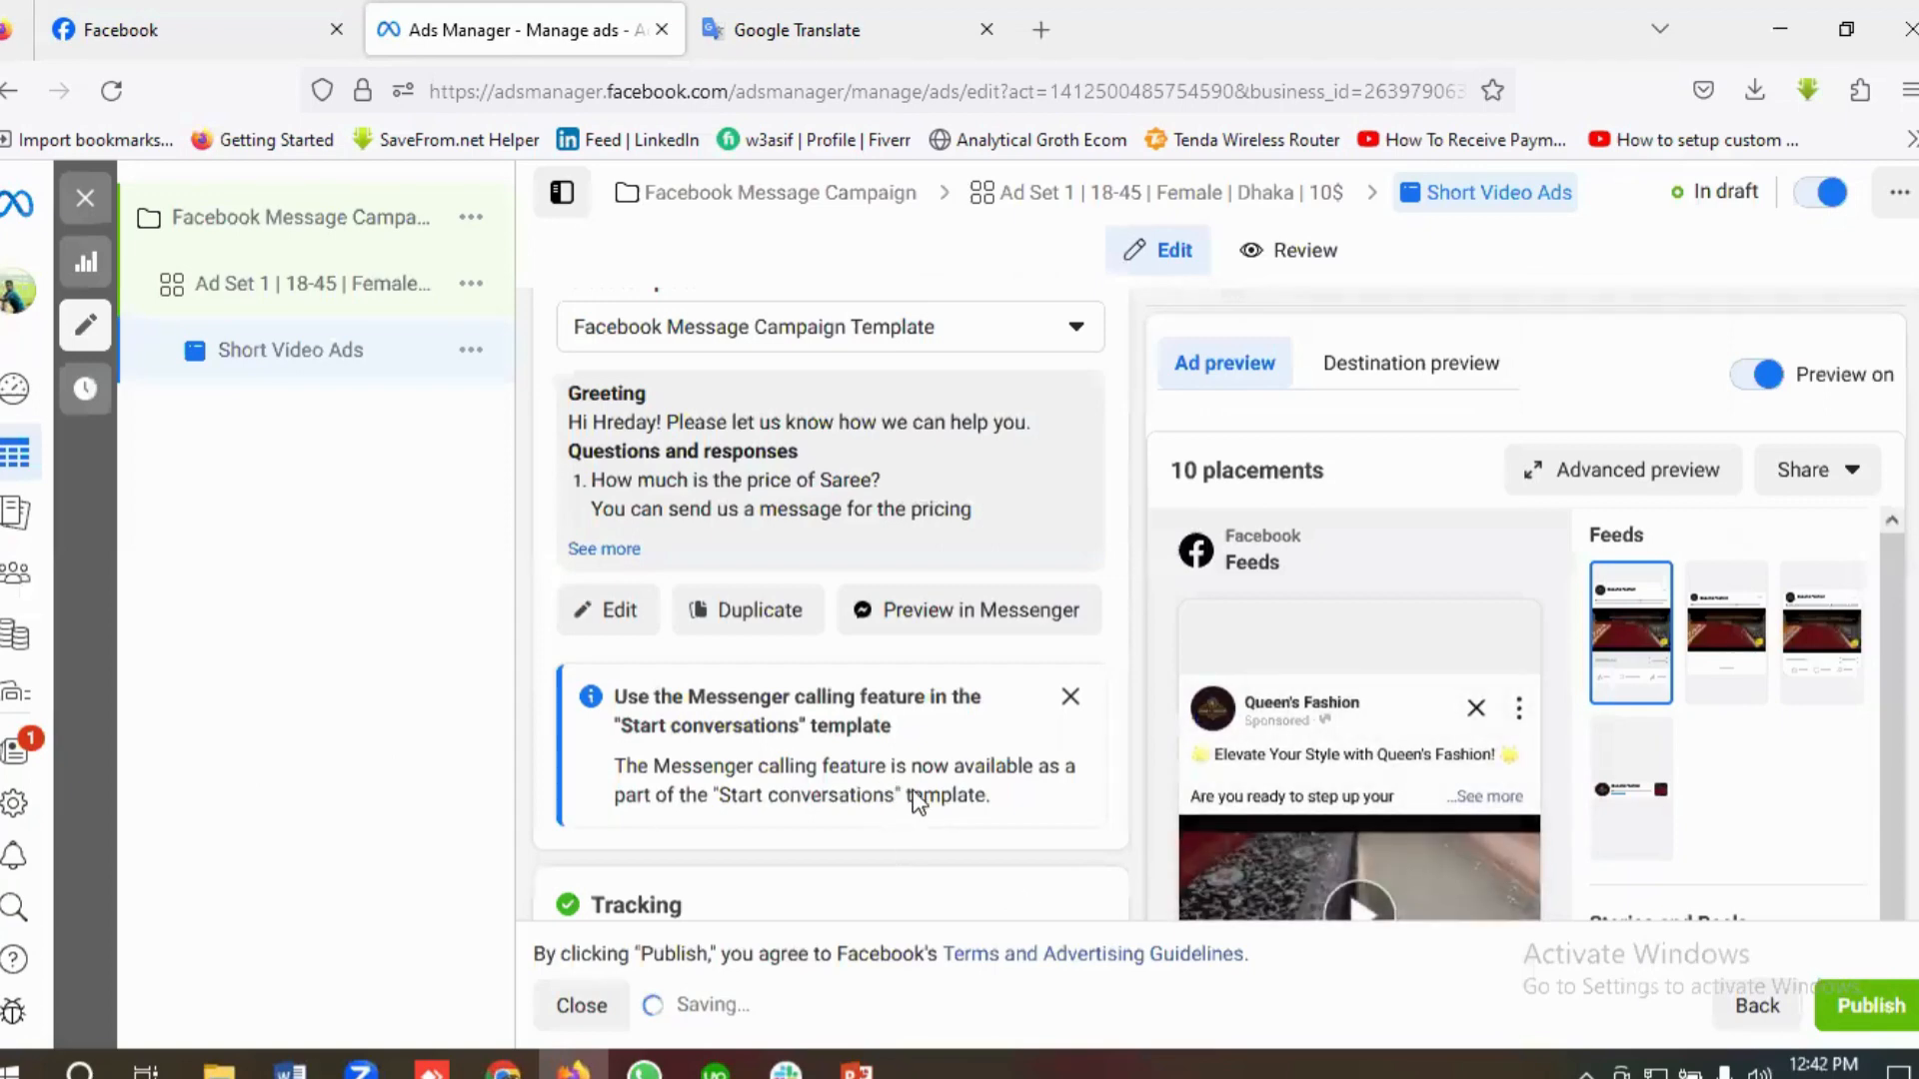
Step: Check the Tracking section of the Short Video Ads ad, including its website, app and offline event options
scroll(920, 792, "down", 5)
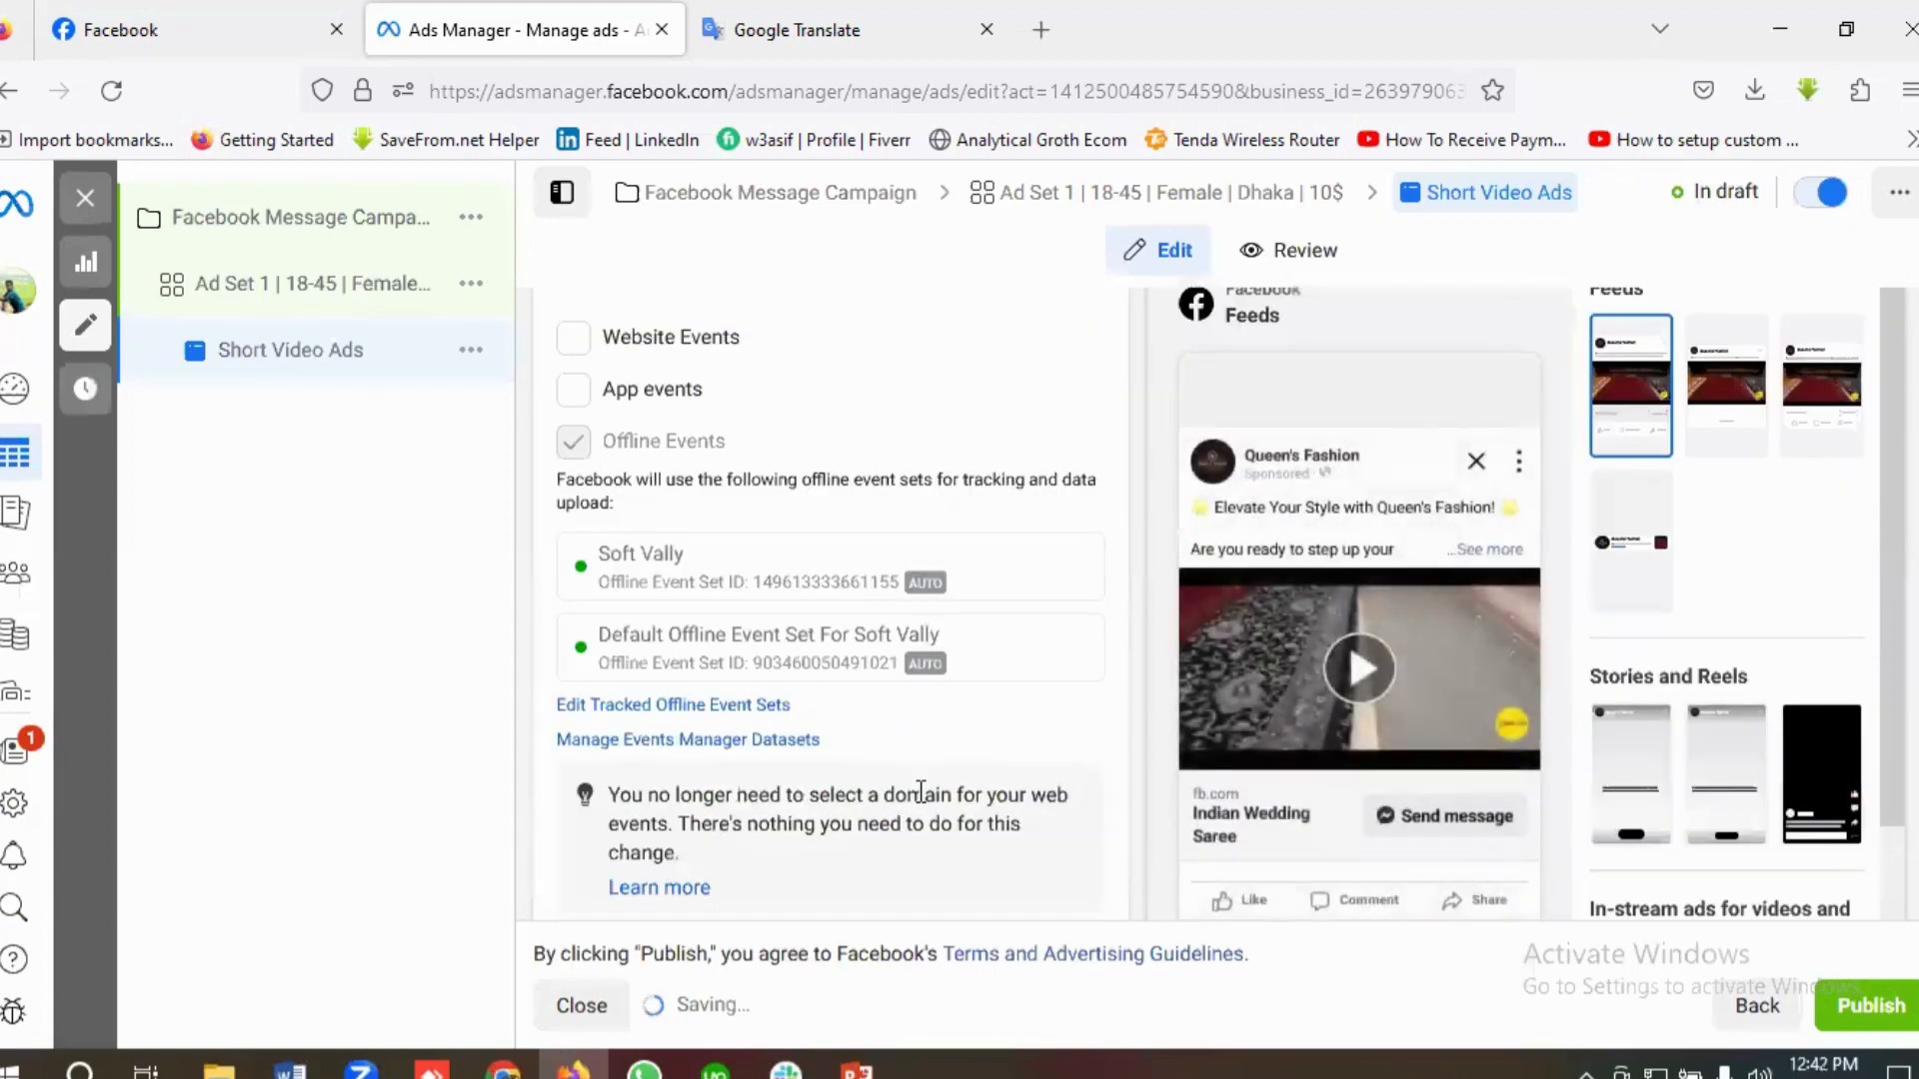
scroll(921, 793, "down", 3)
scroll(918, 793, "up", 7)
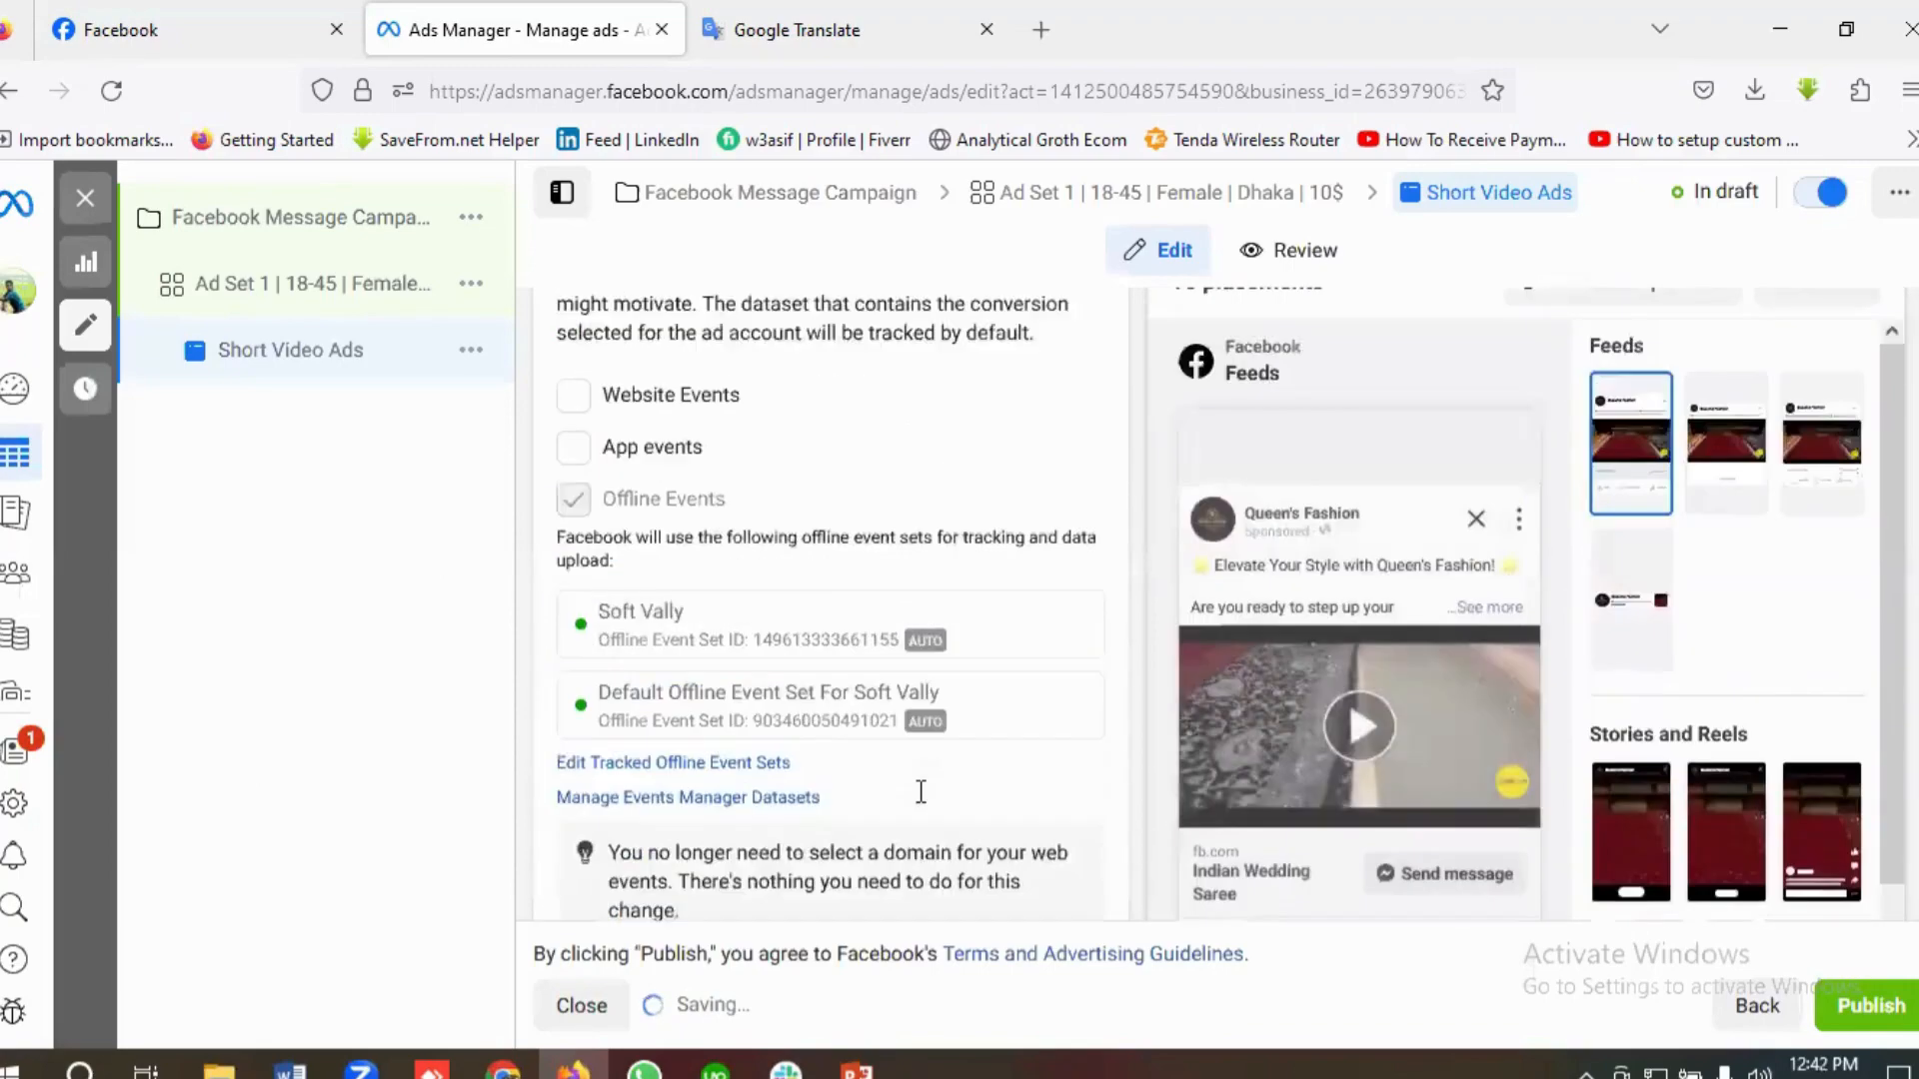
scroll(924, 804, "down", 6)
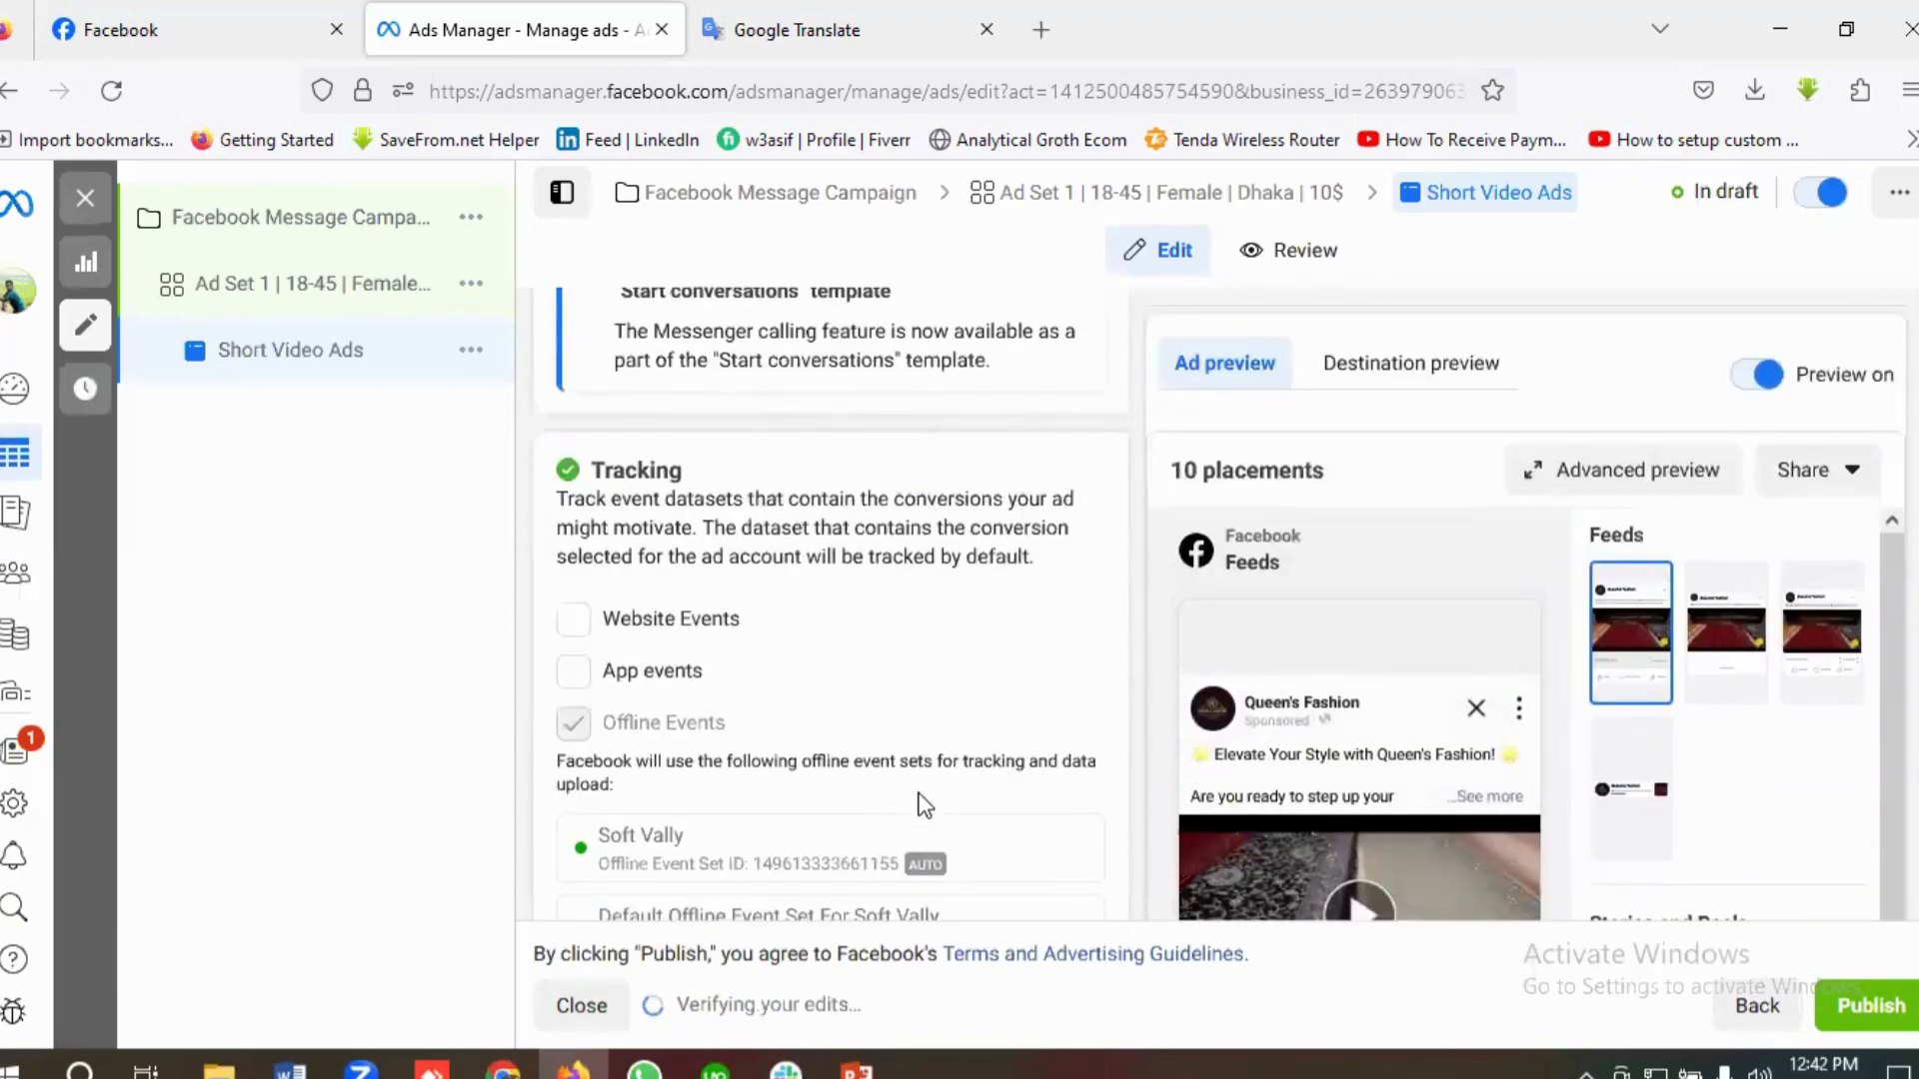
scroll(956, 812, "up", 6)
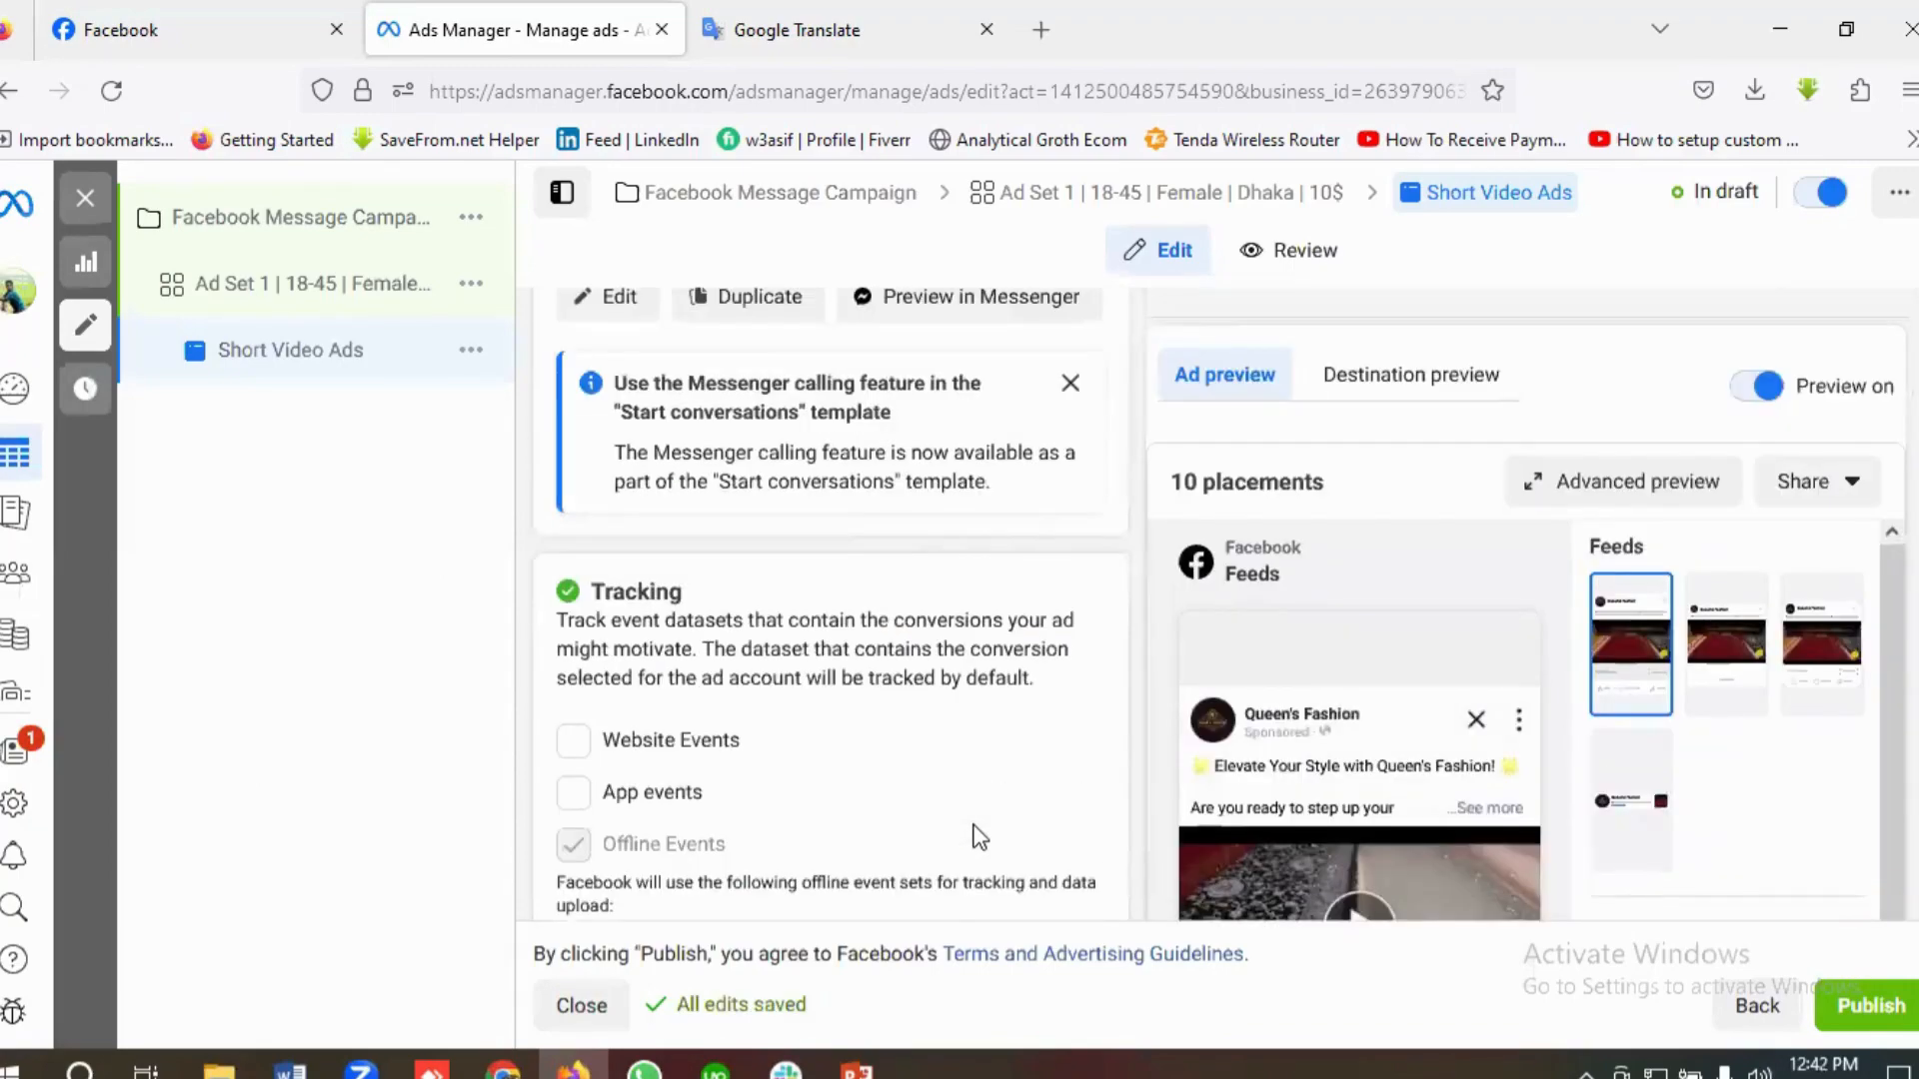
Step: Open the advanced preview of Short Video Ads and examine the ad in the feed, stories, reels, in-stream and search placements
left_click(1657, 490)
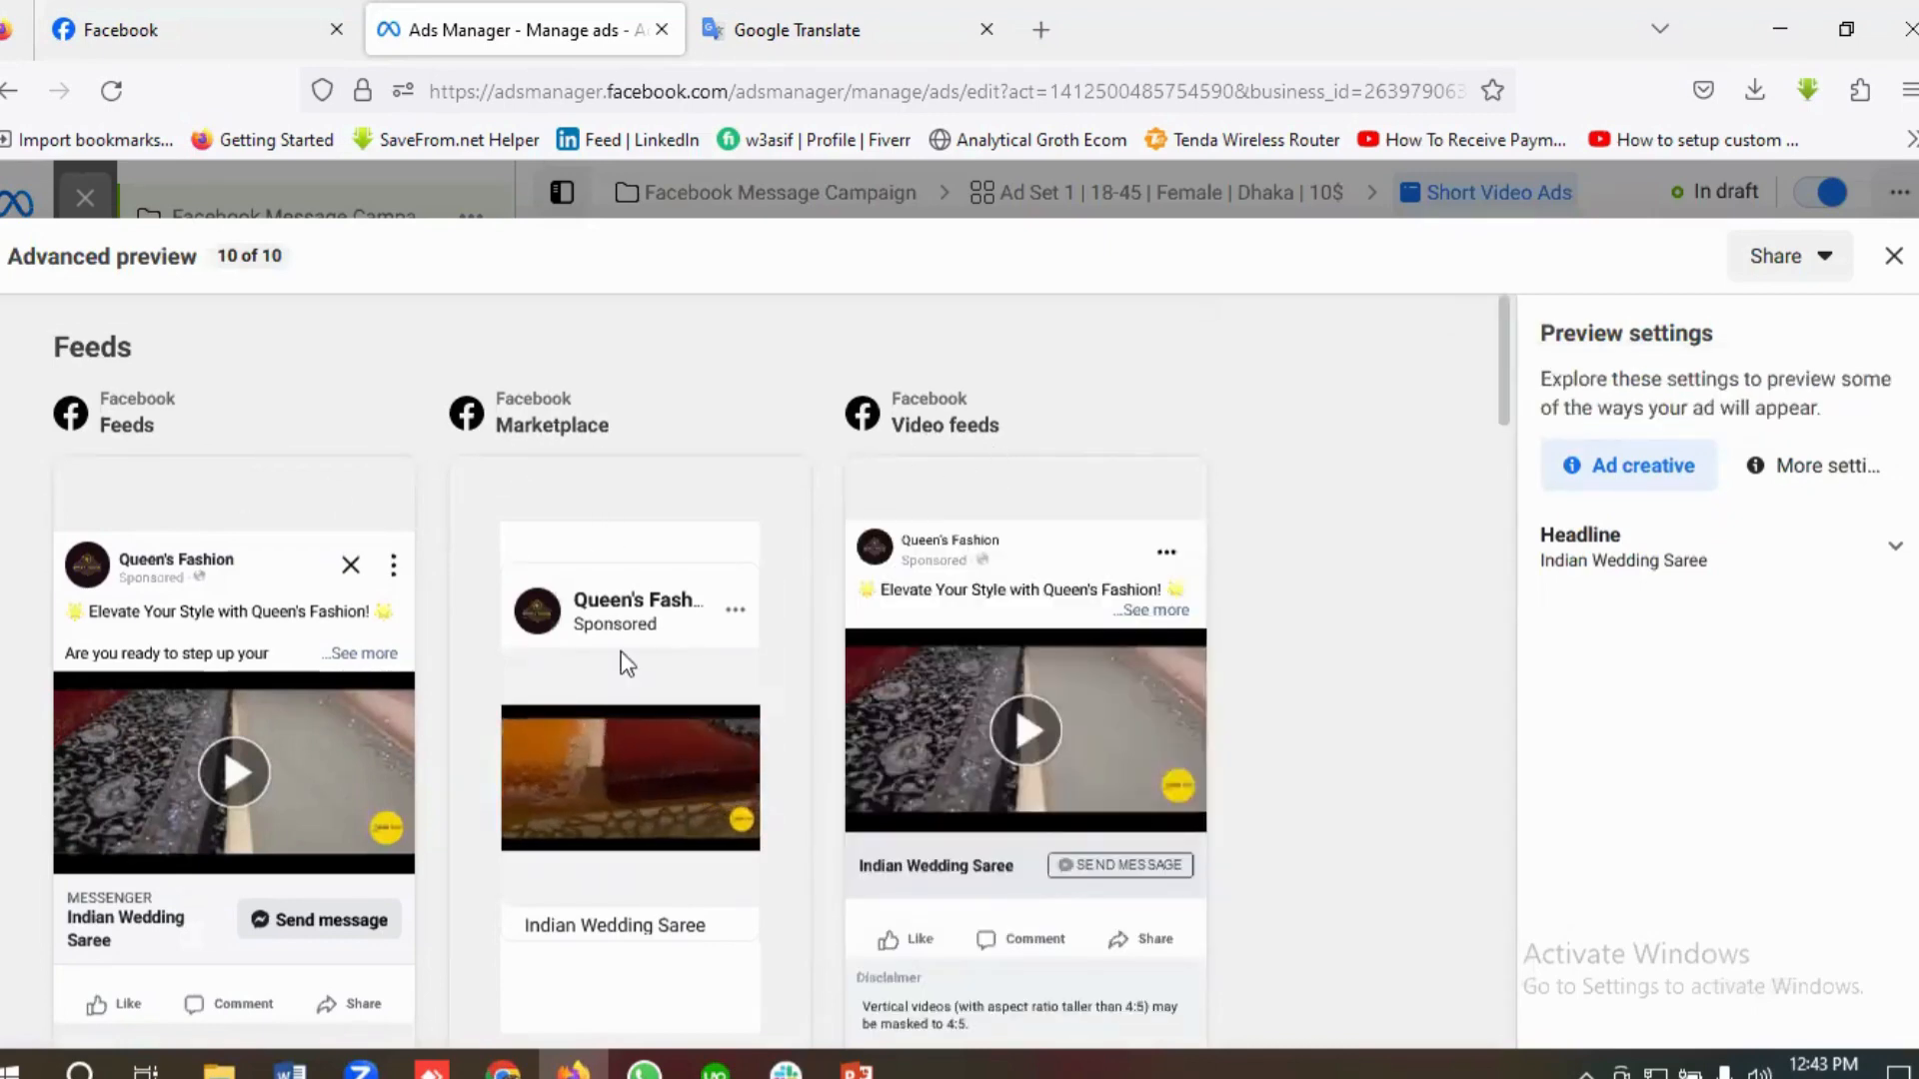
scroll(621, 670, "down", 5)
scroll(449, 719, "down", 2)
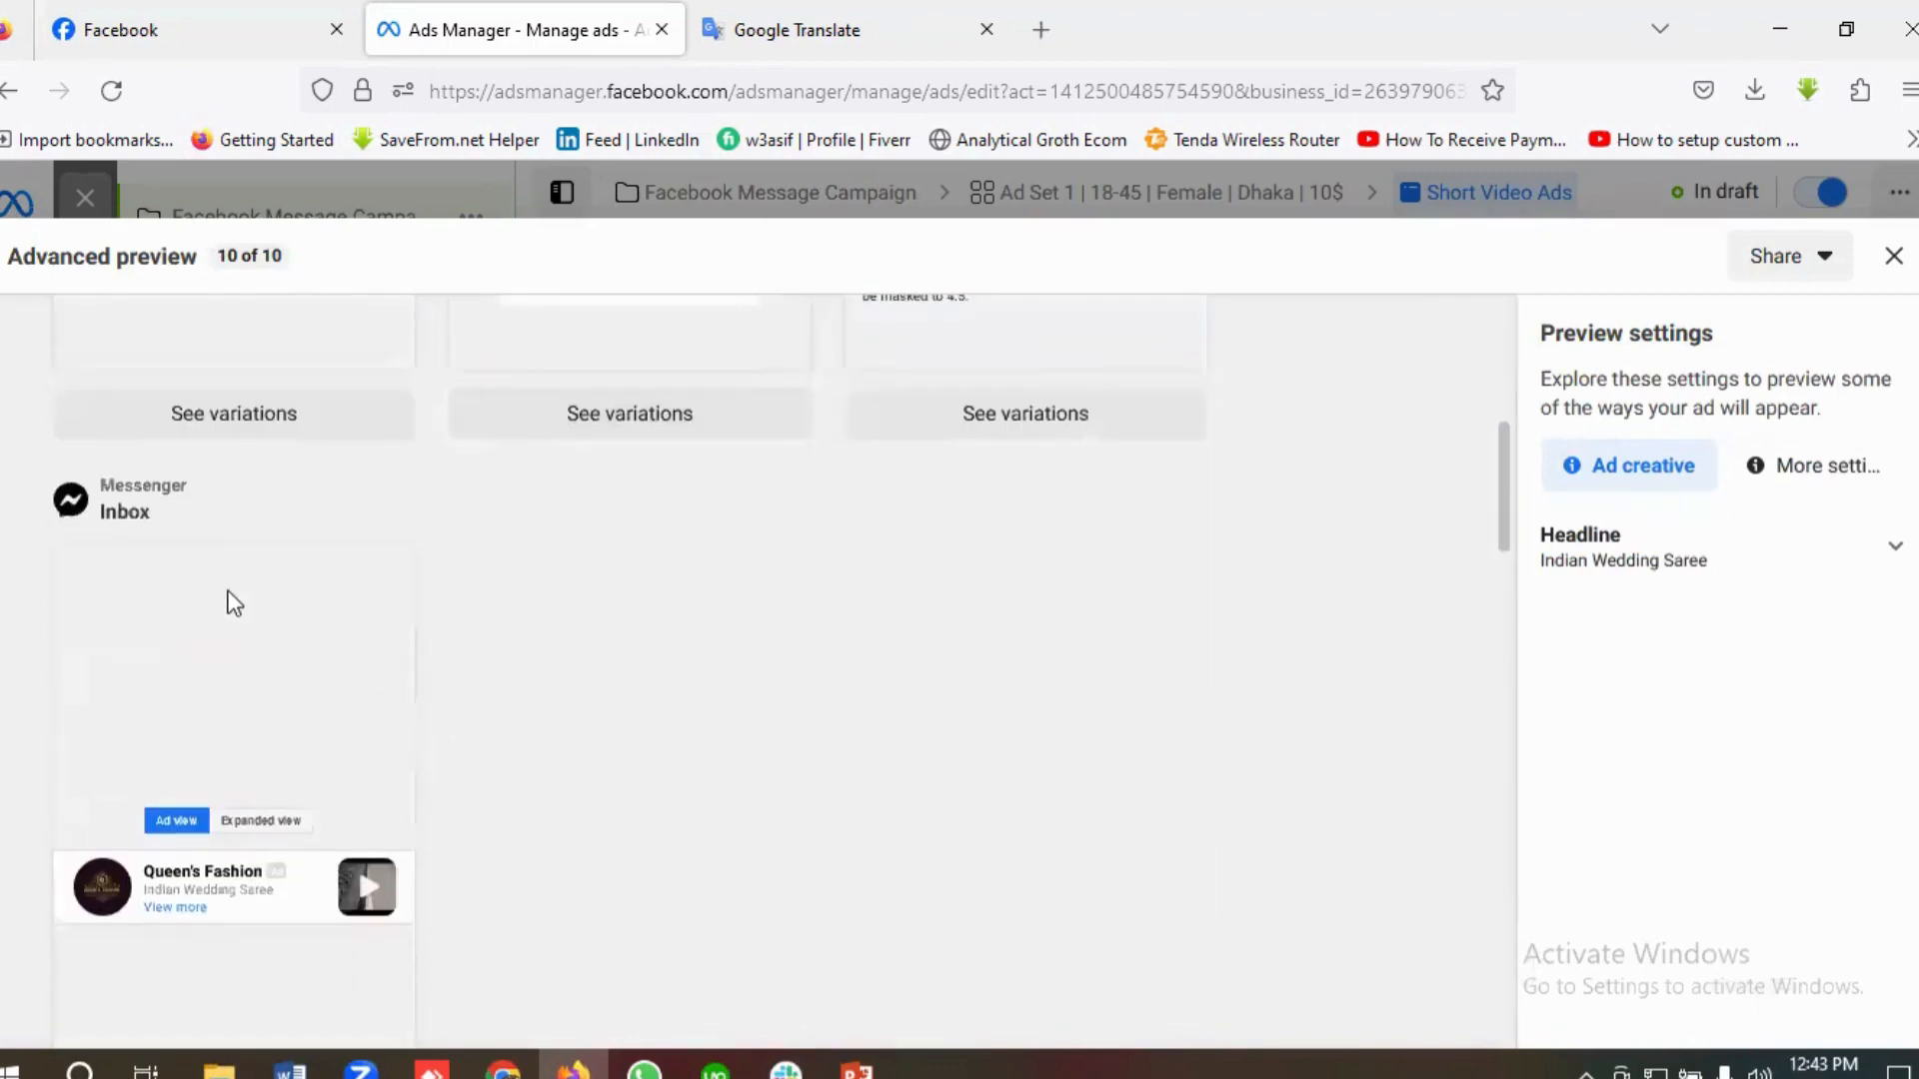
scroll(300, 600, "down", 3)
scroll(400, 620, "down", 6)
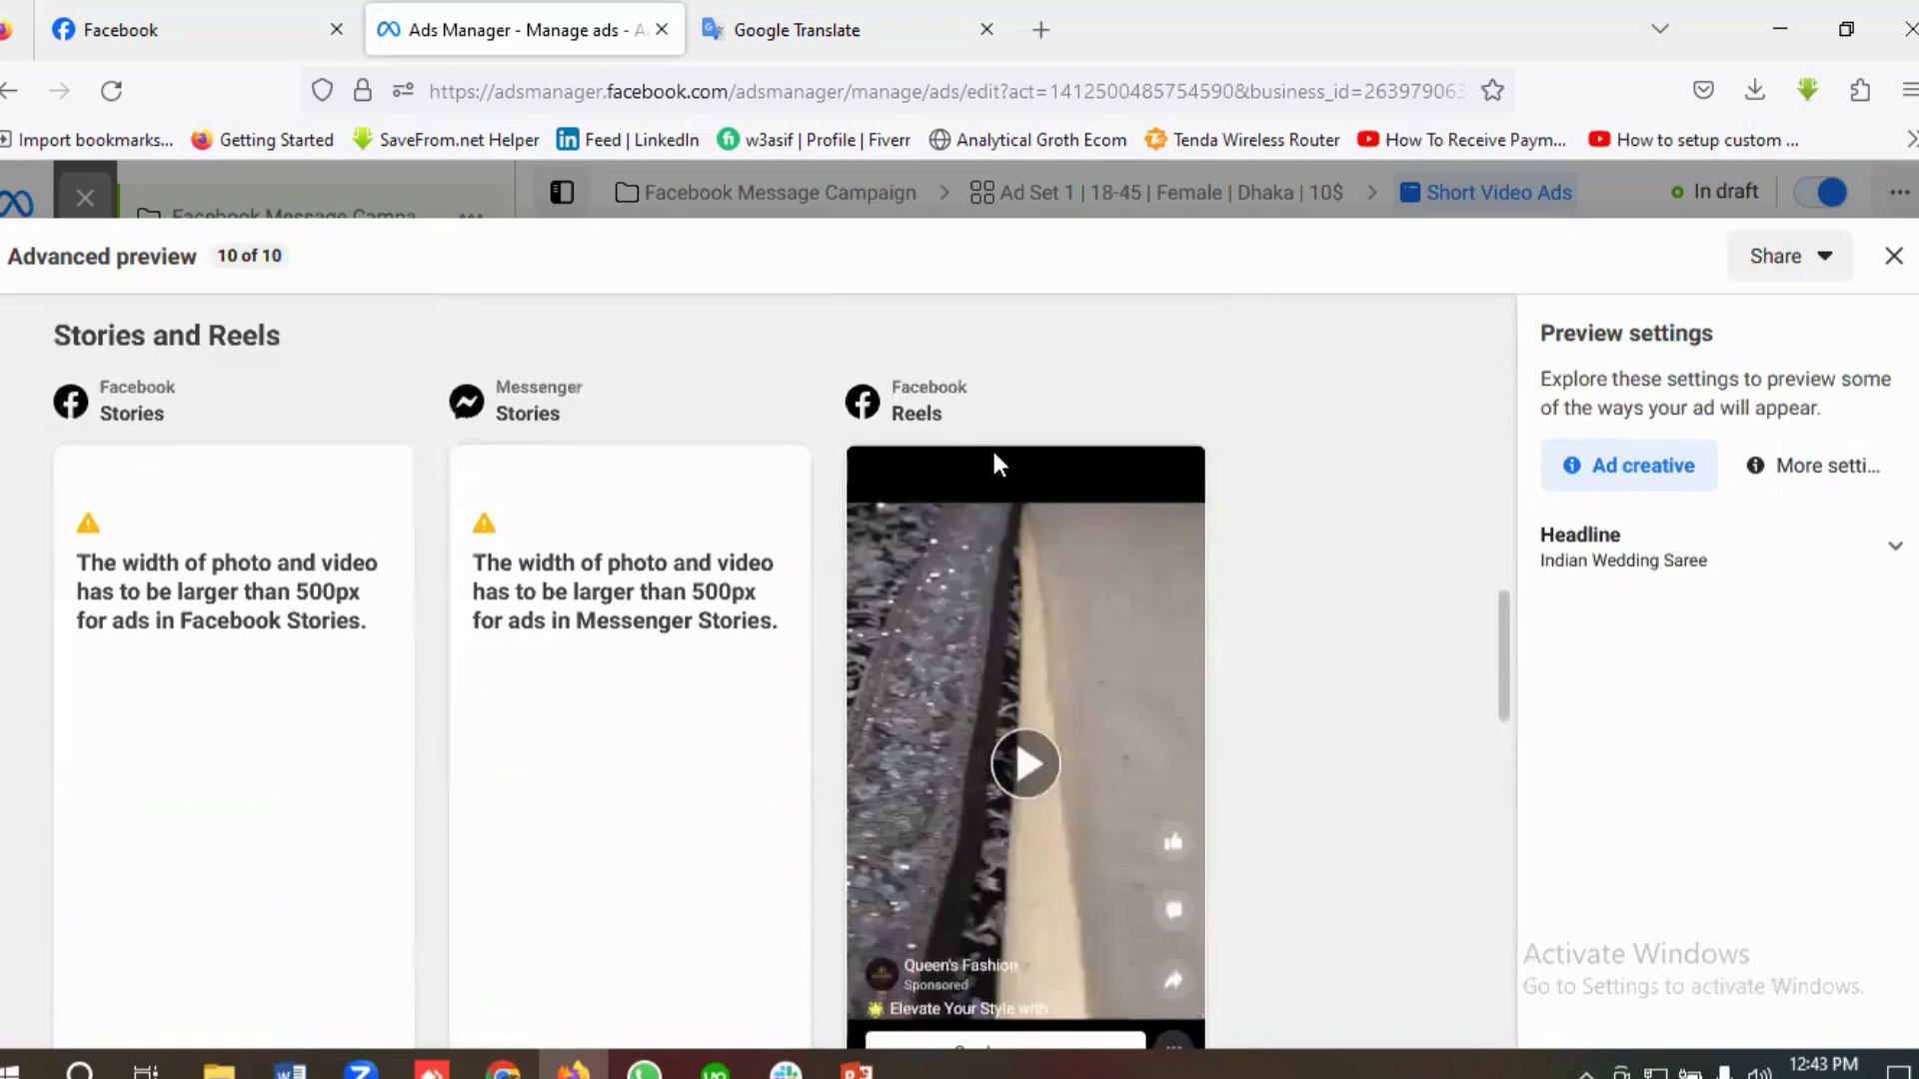
scroll(818, 770, "down", 6)
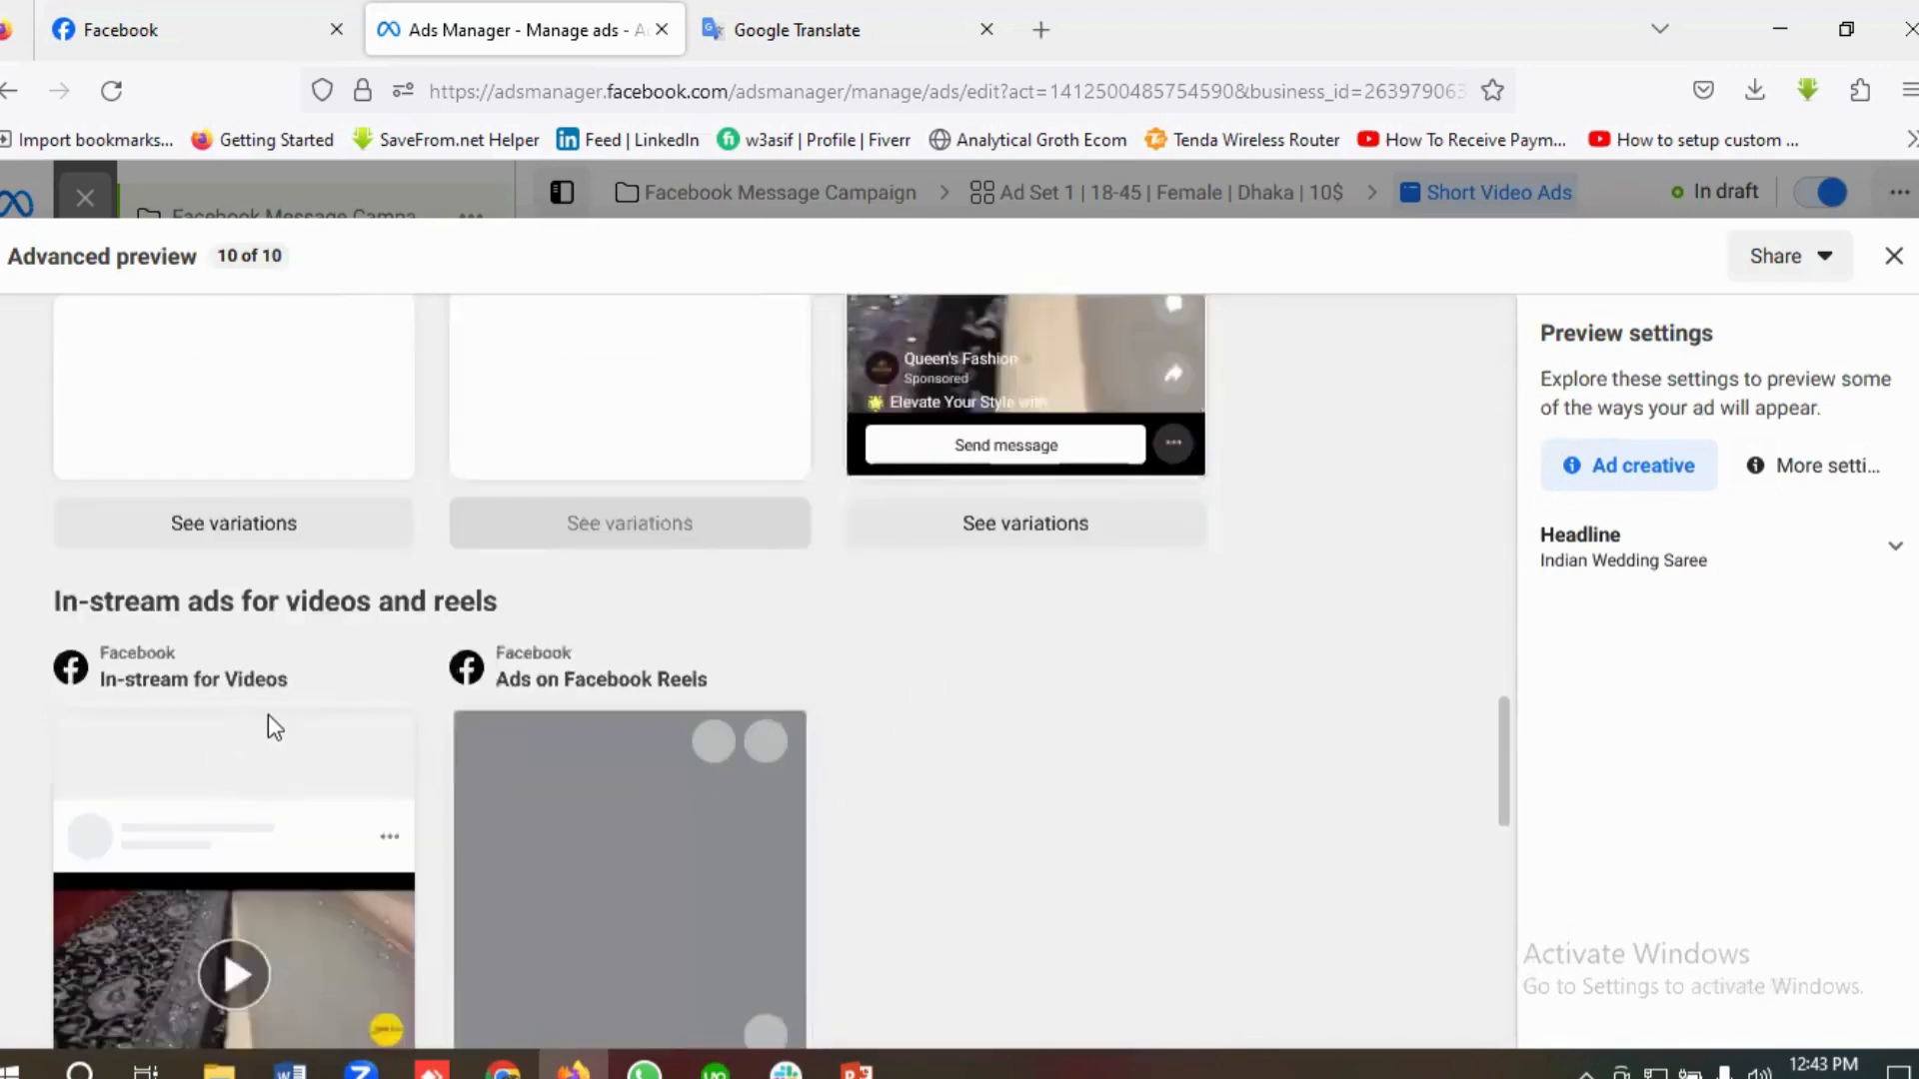
scroll(268, 715, "down", 5)
scroll(543, 616, "up", 2)
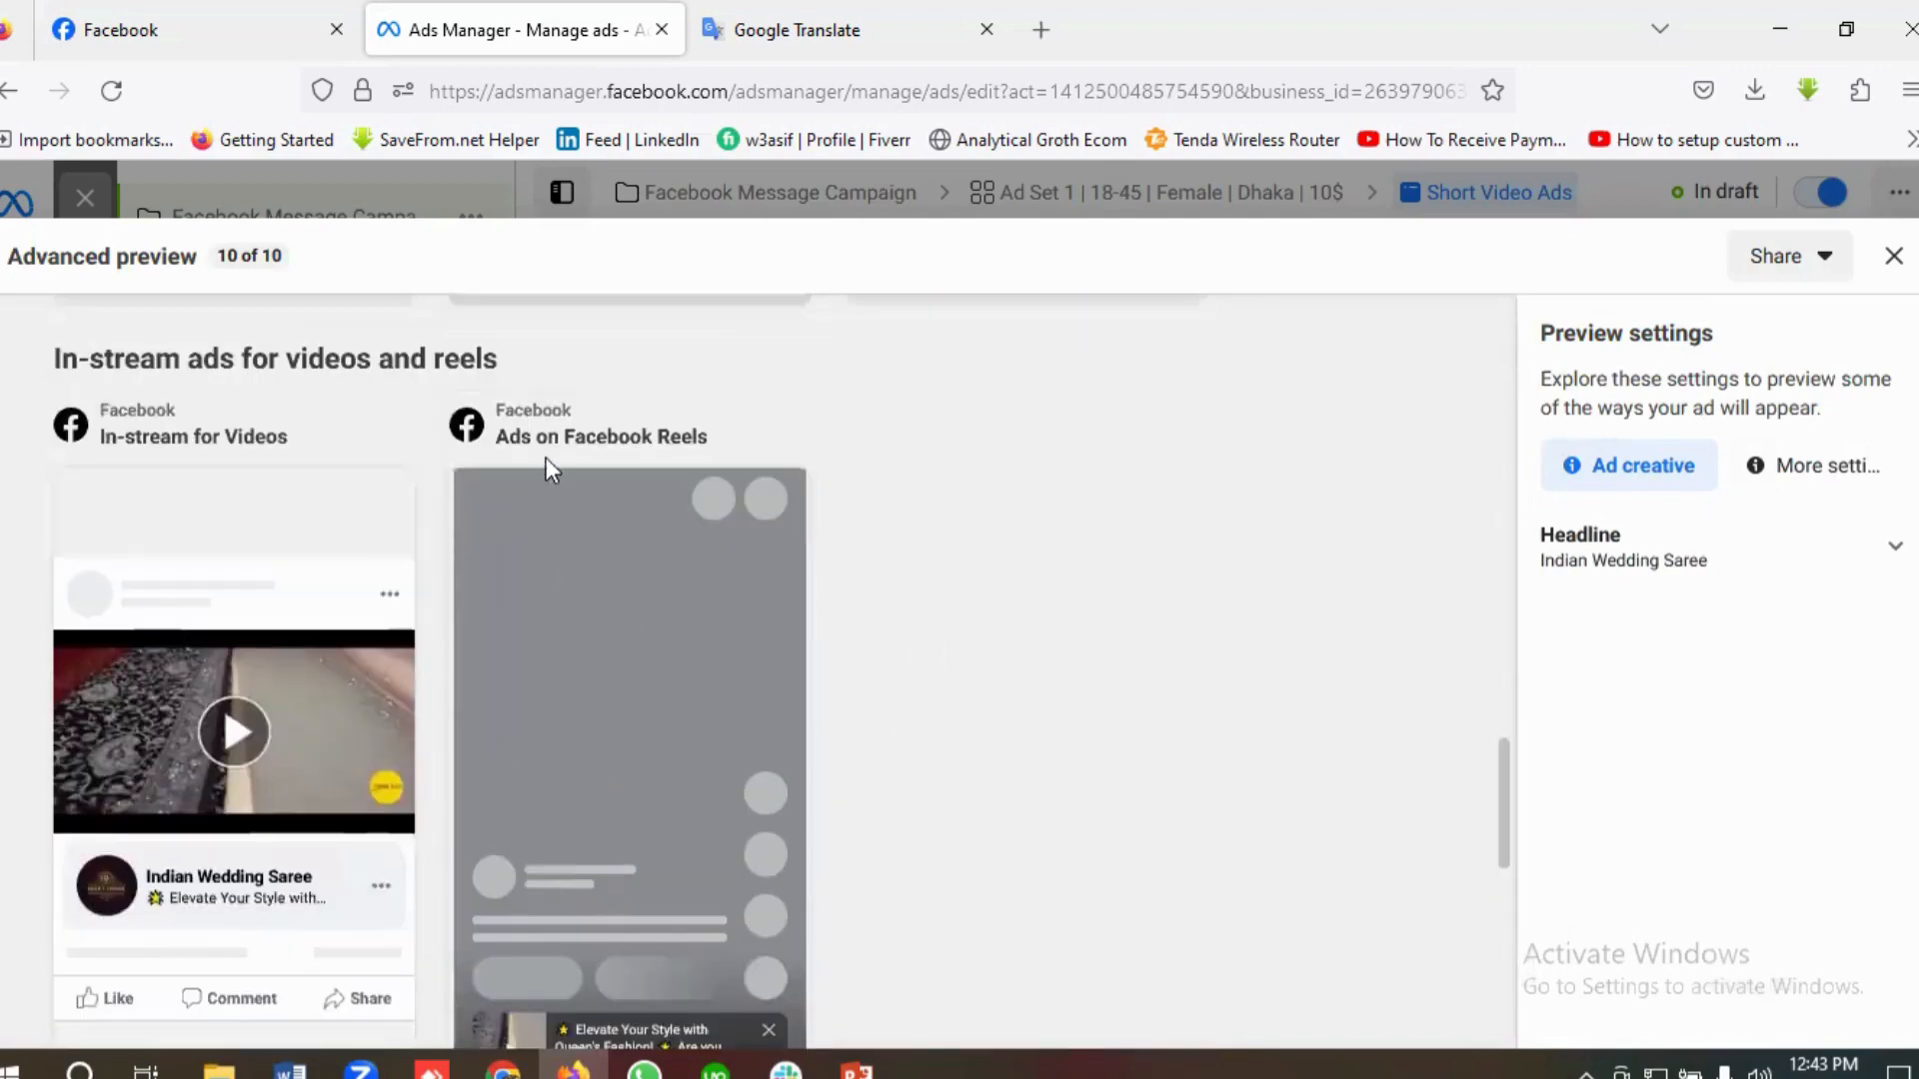
scroll(518, 710, "down", 8)
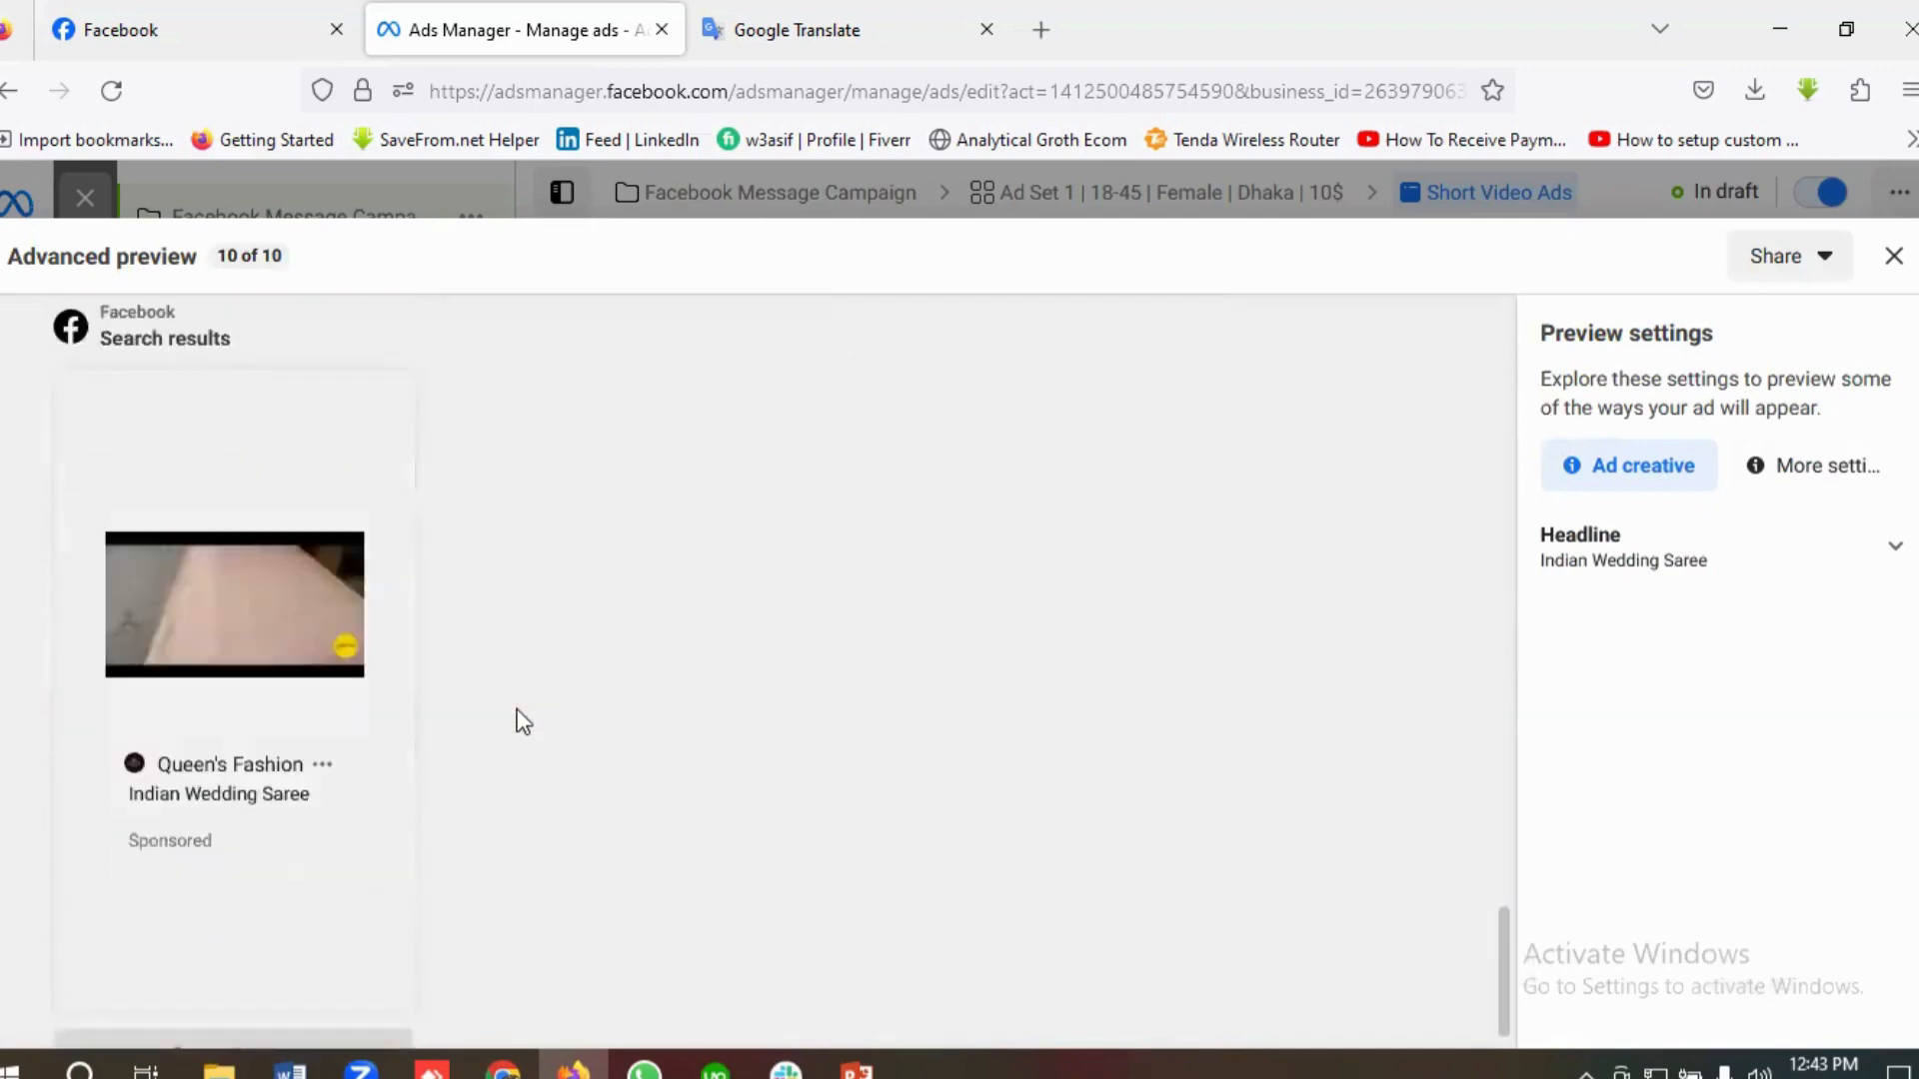
scroll(388, 708, "down", 2)
scroll(390, 709, "up", 9)
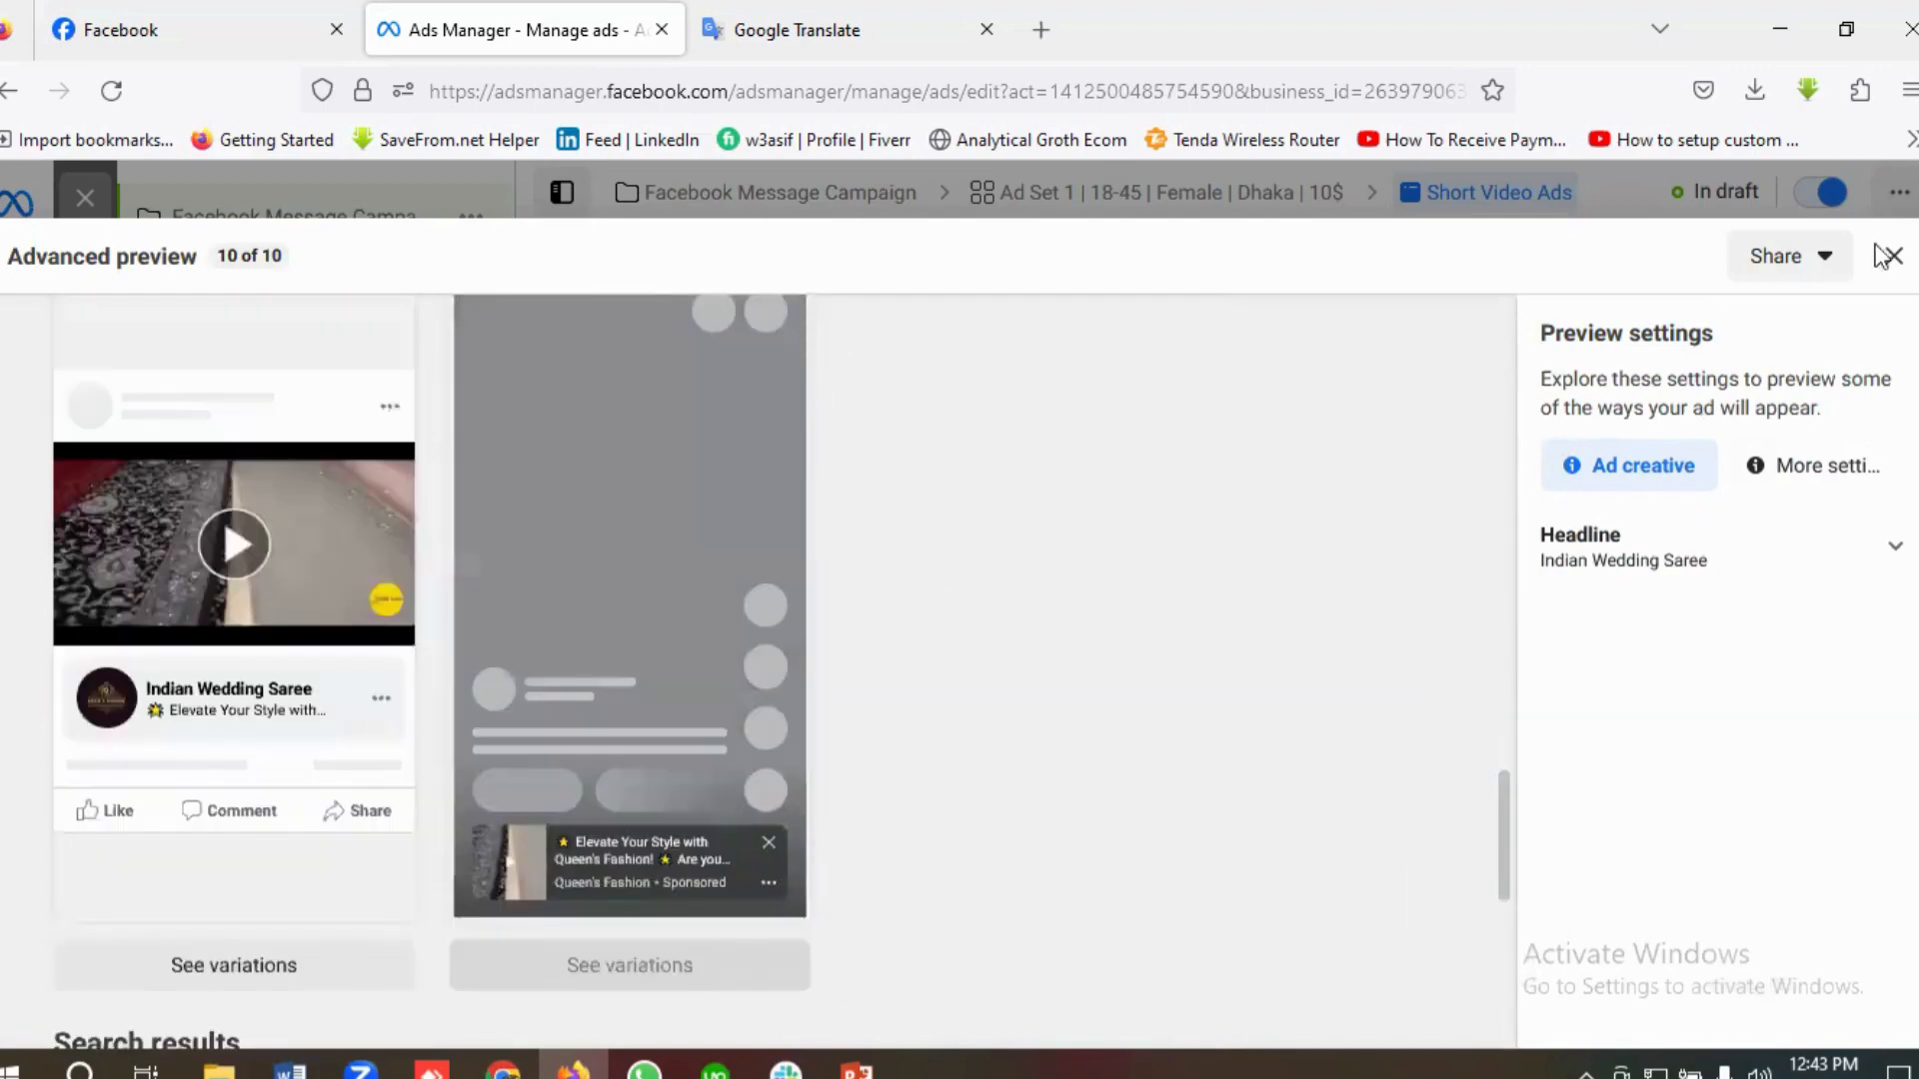
Step: Turn on link sharing for the ad preview with 30 days active, copy the link, and close the preview
left_click(1789, 265)
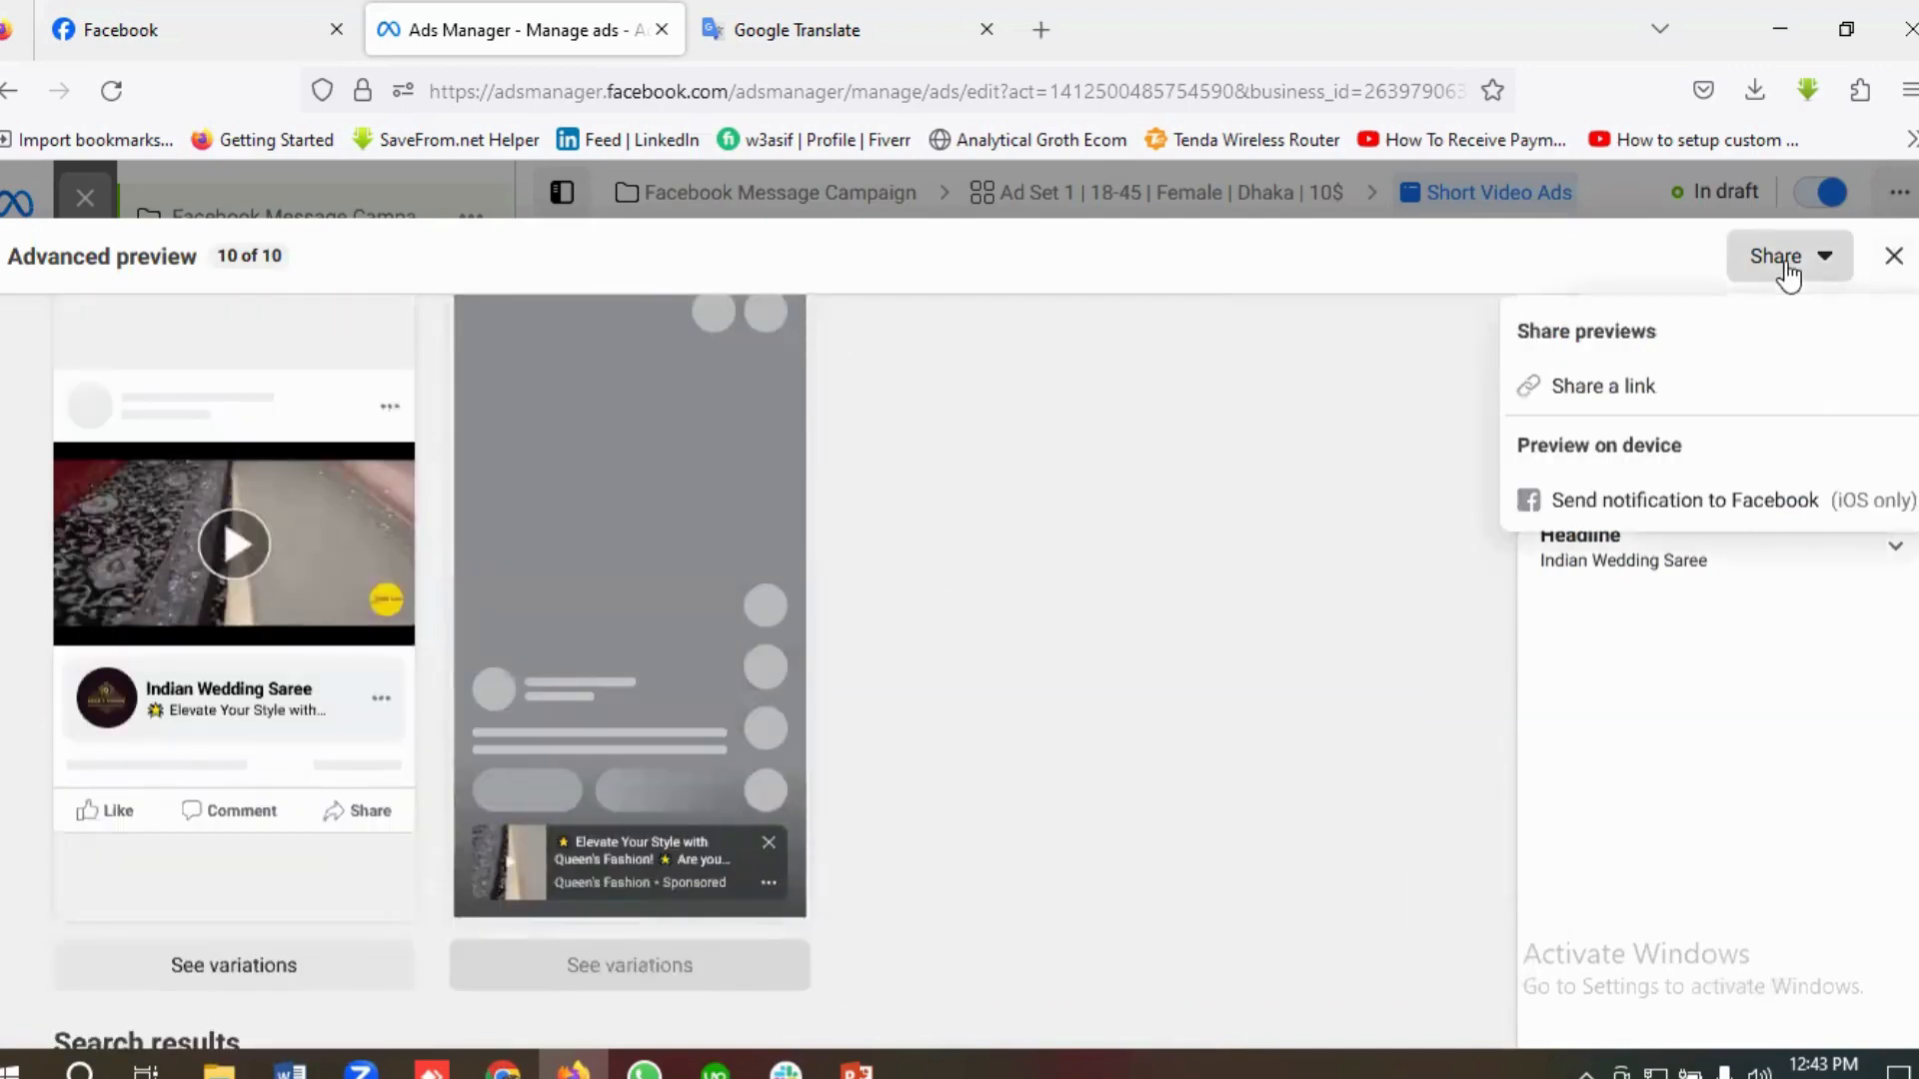
left_click(1609, 393)
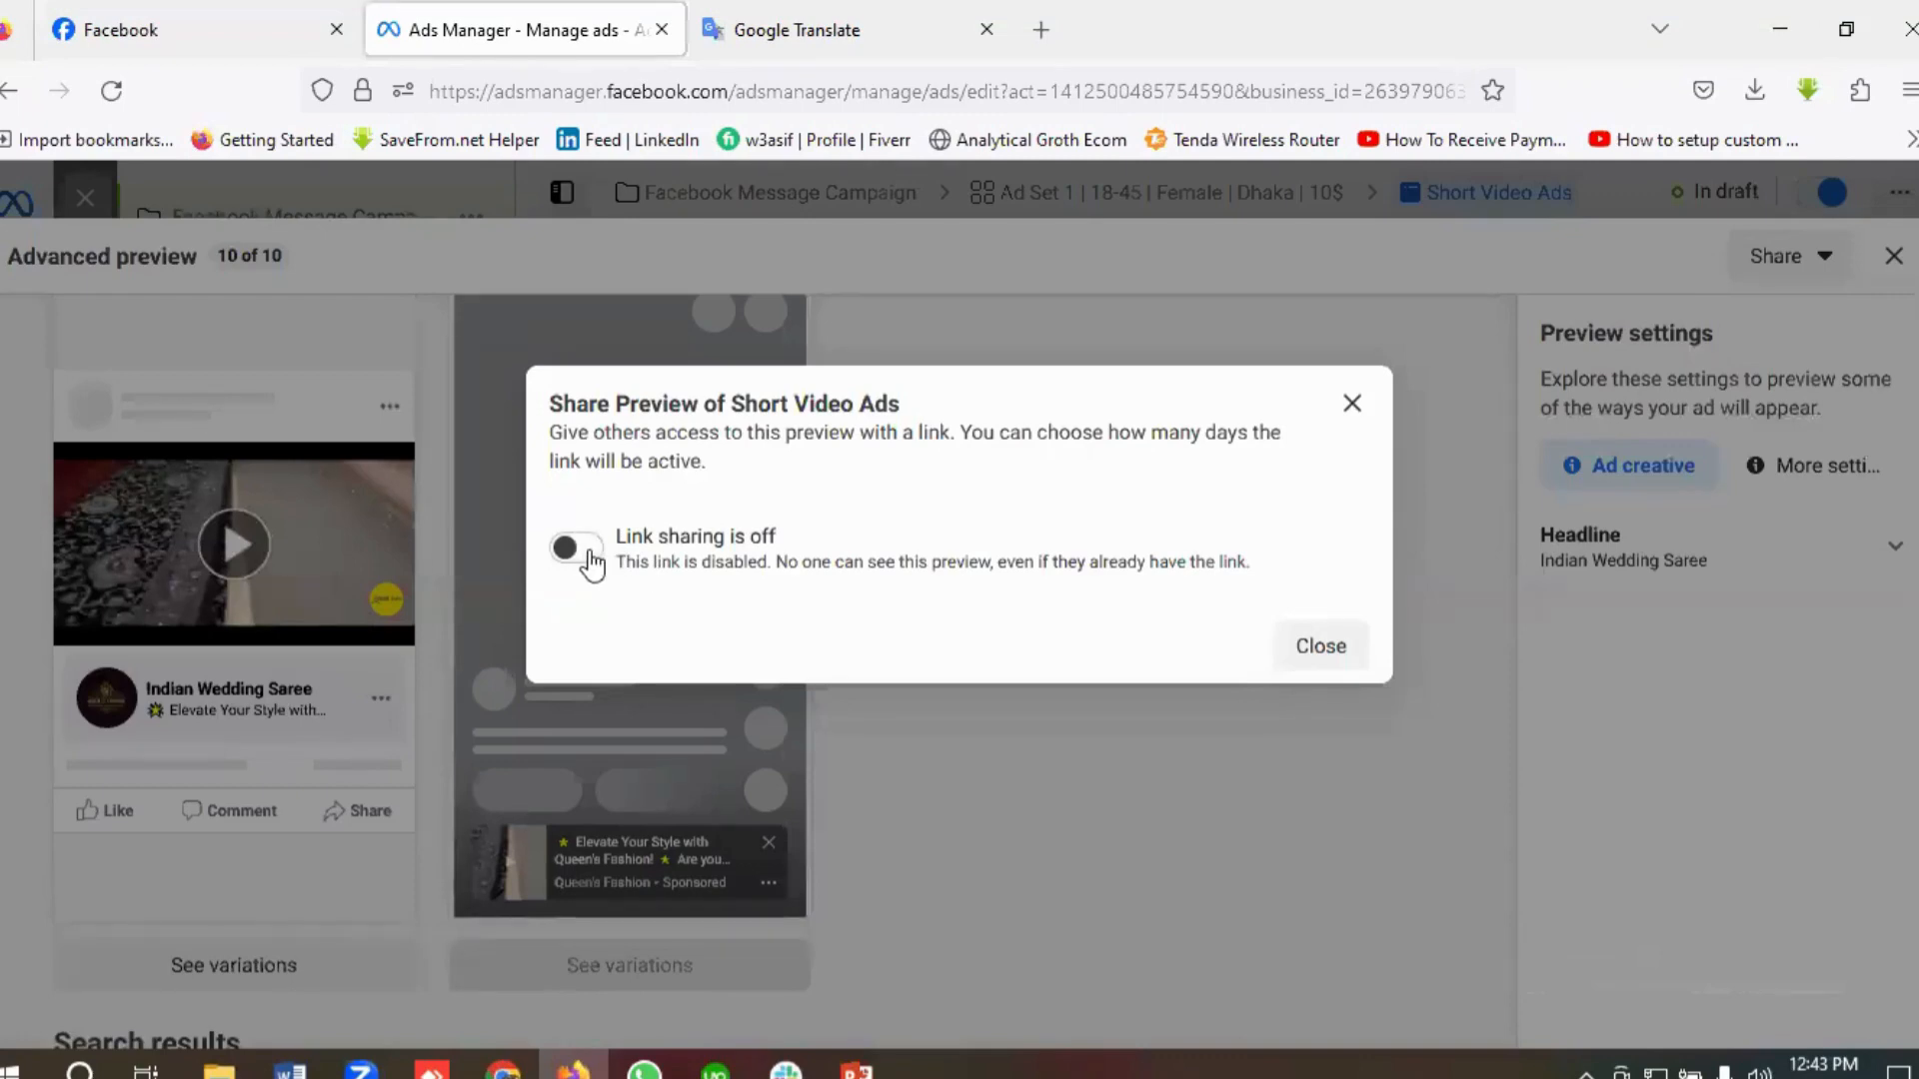
left_click(584, 553)
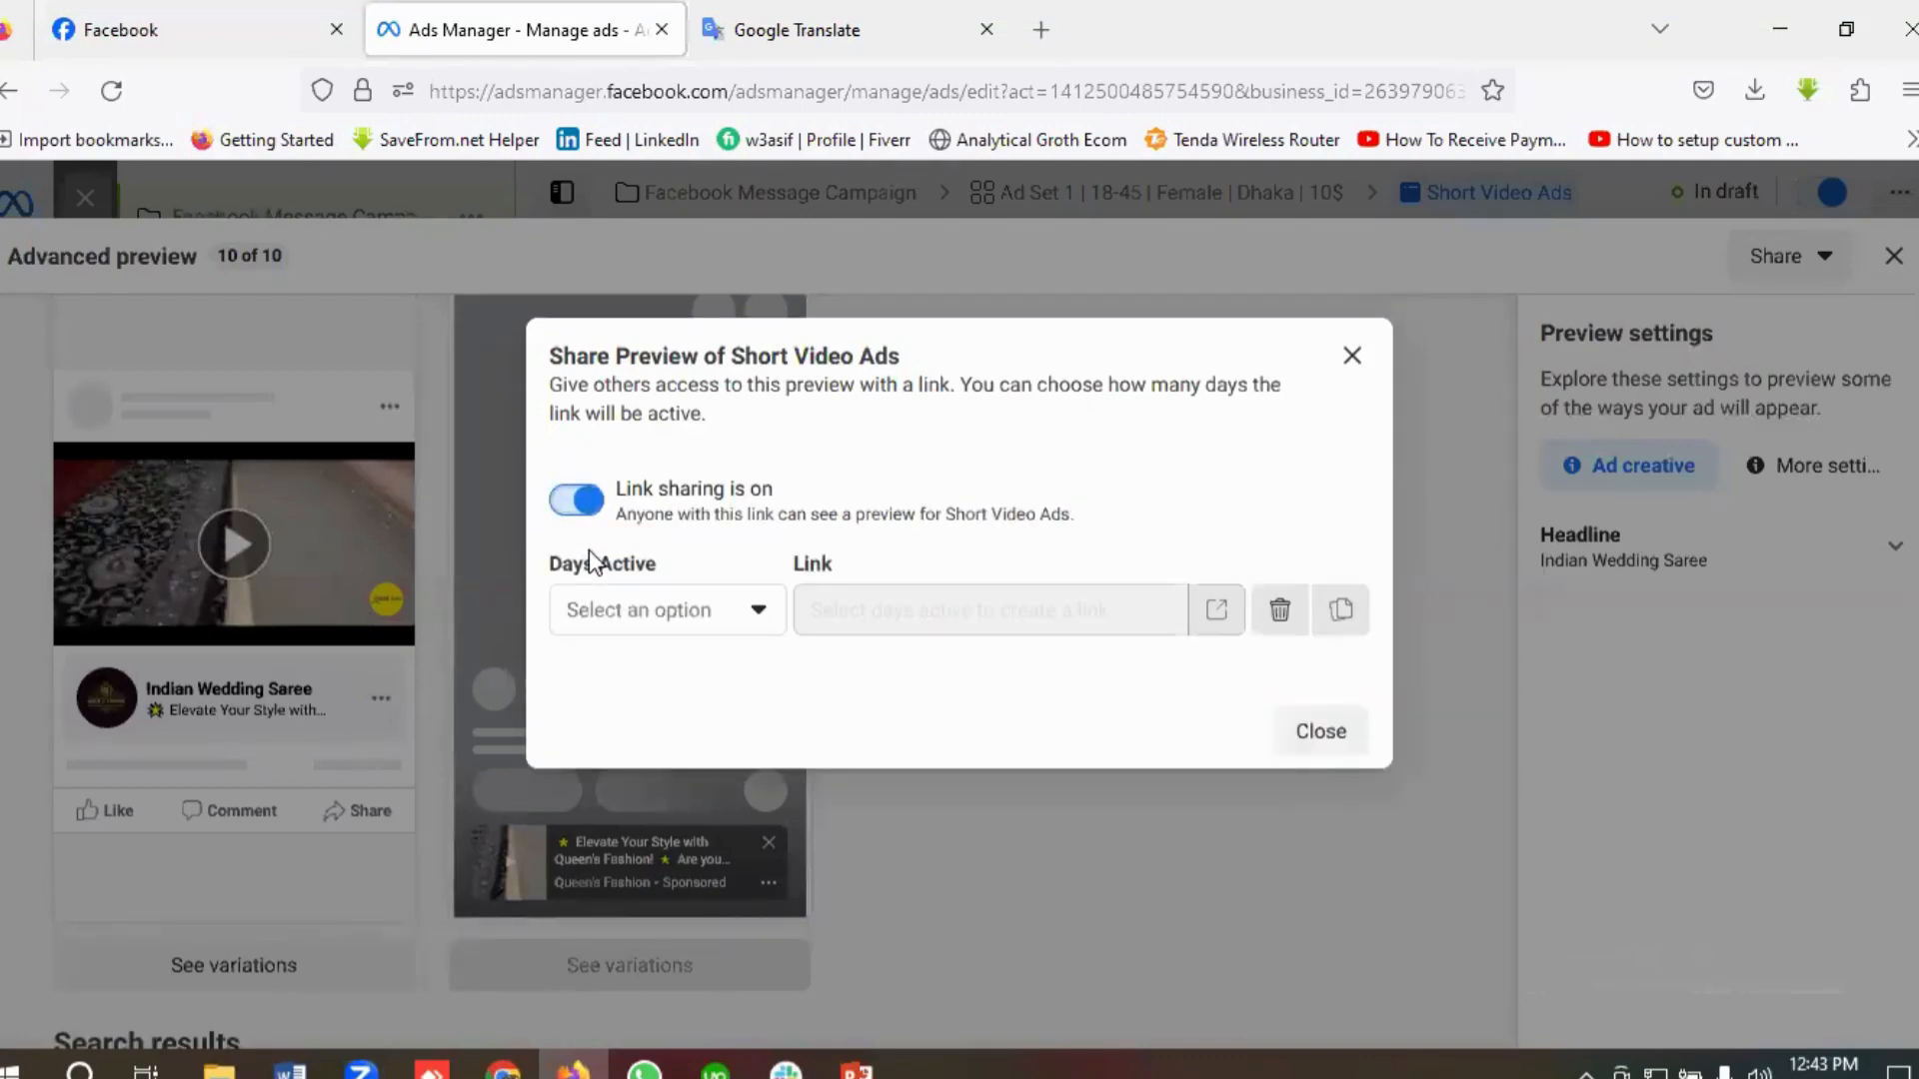
left_click(675, 610)
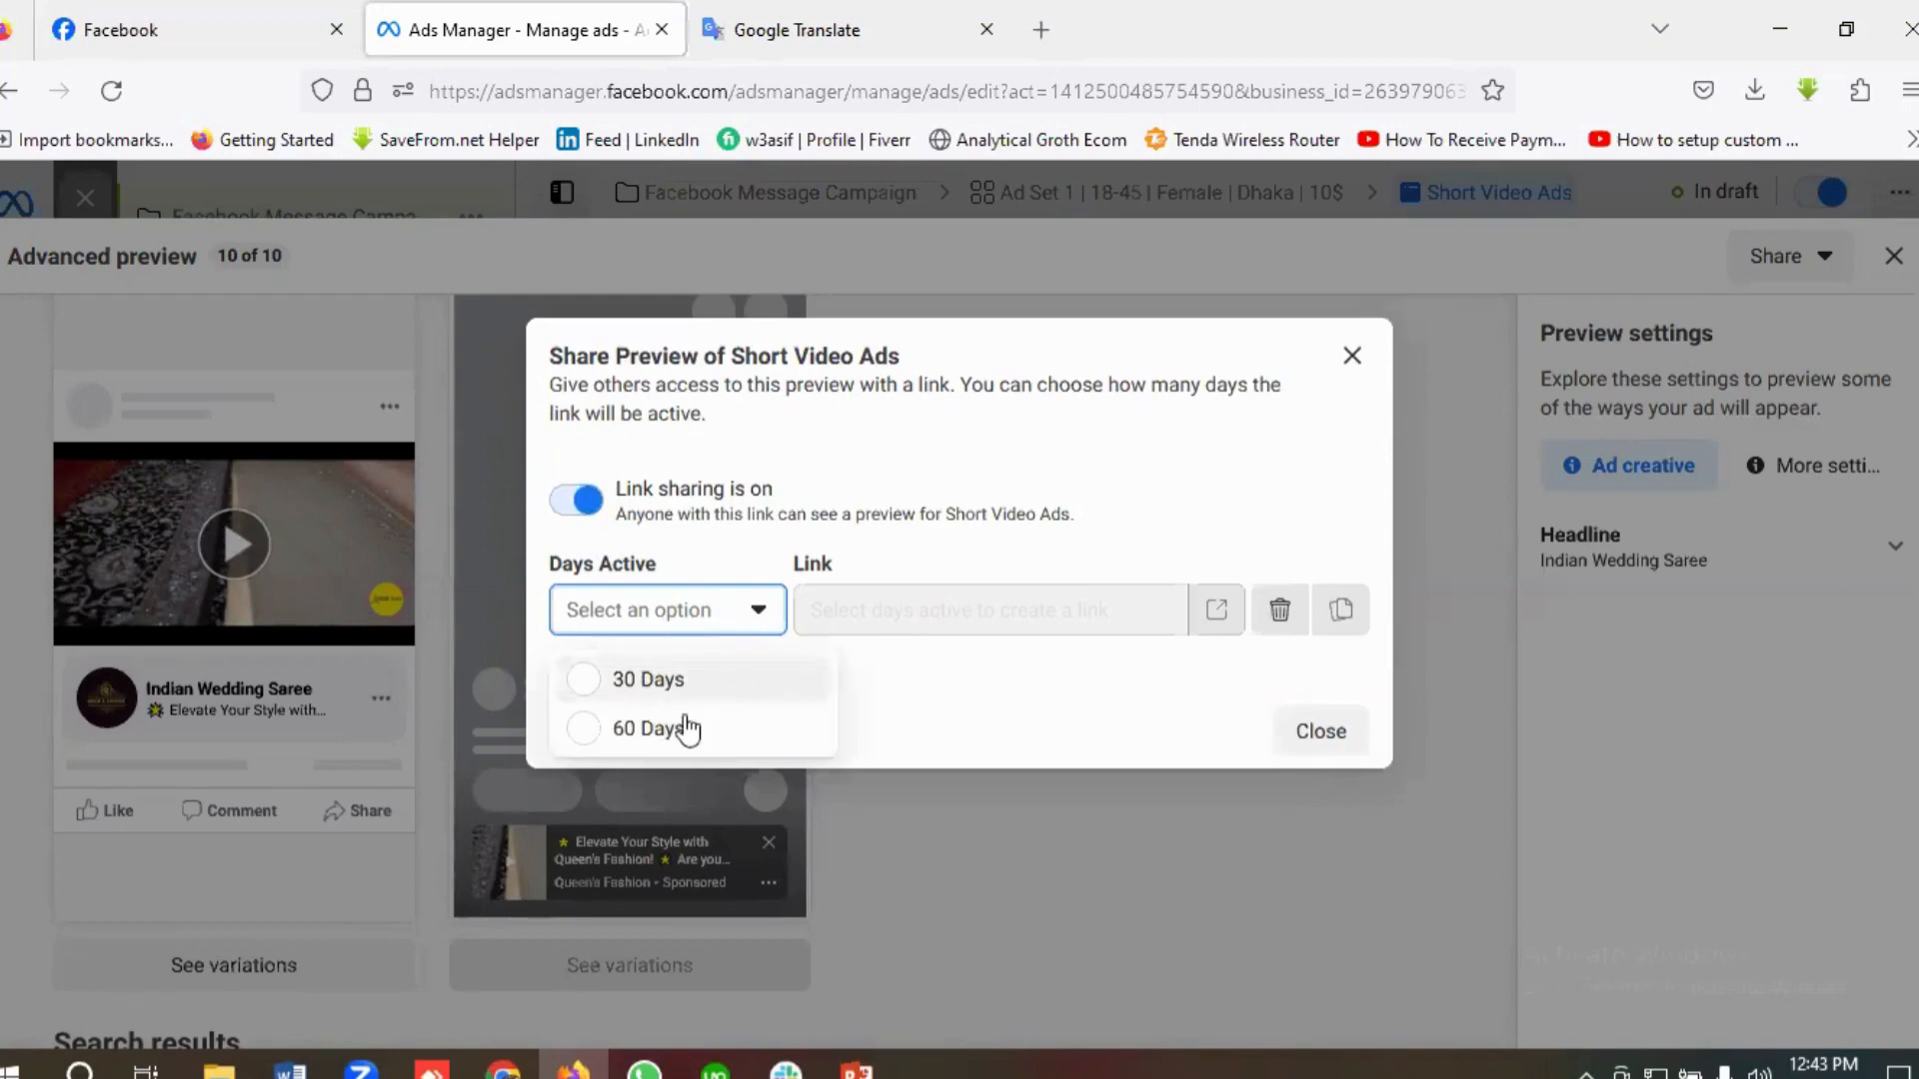
left_click(660, 684)
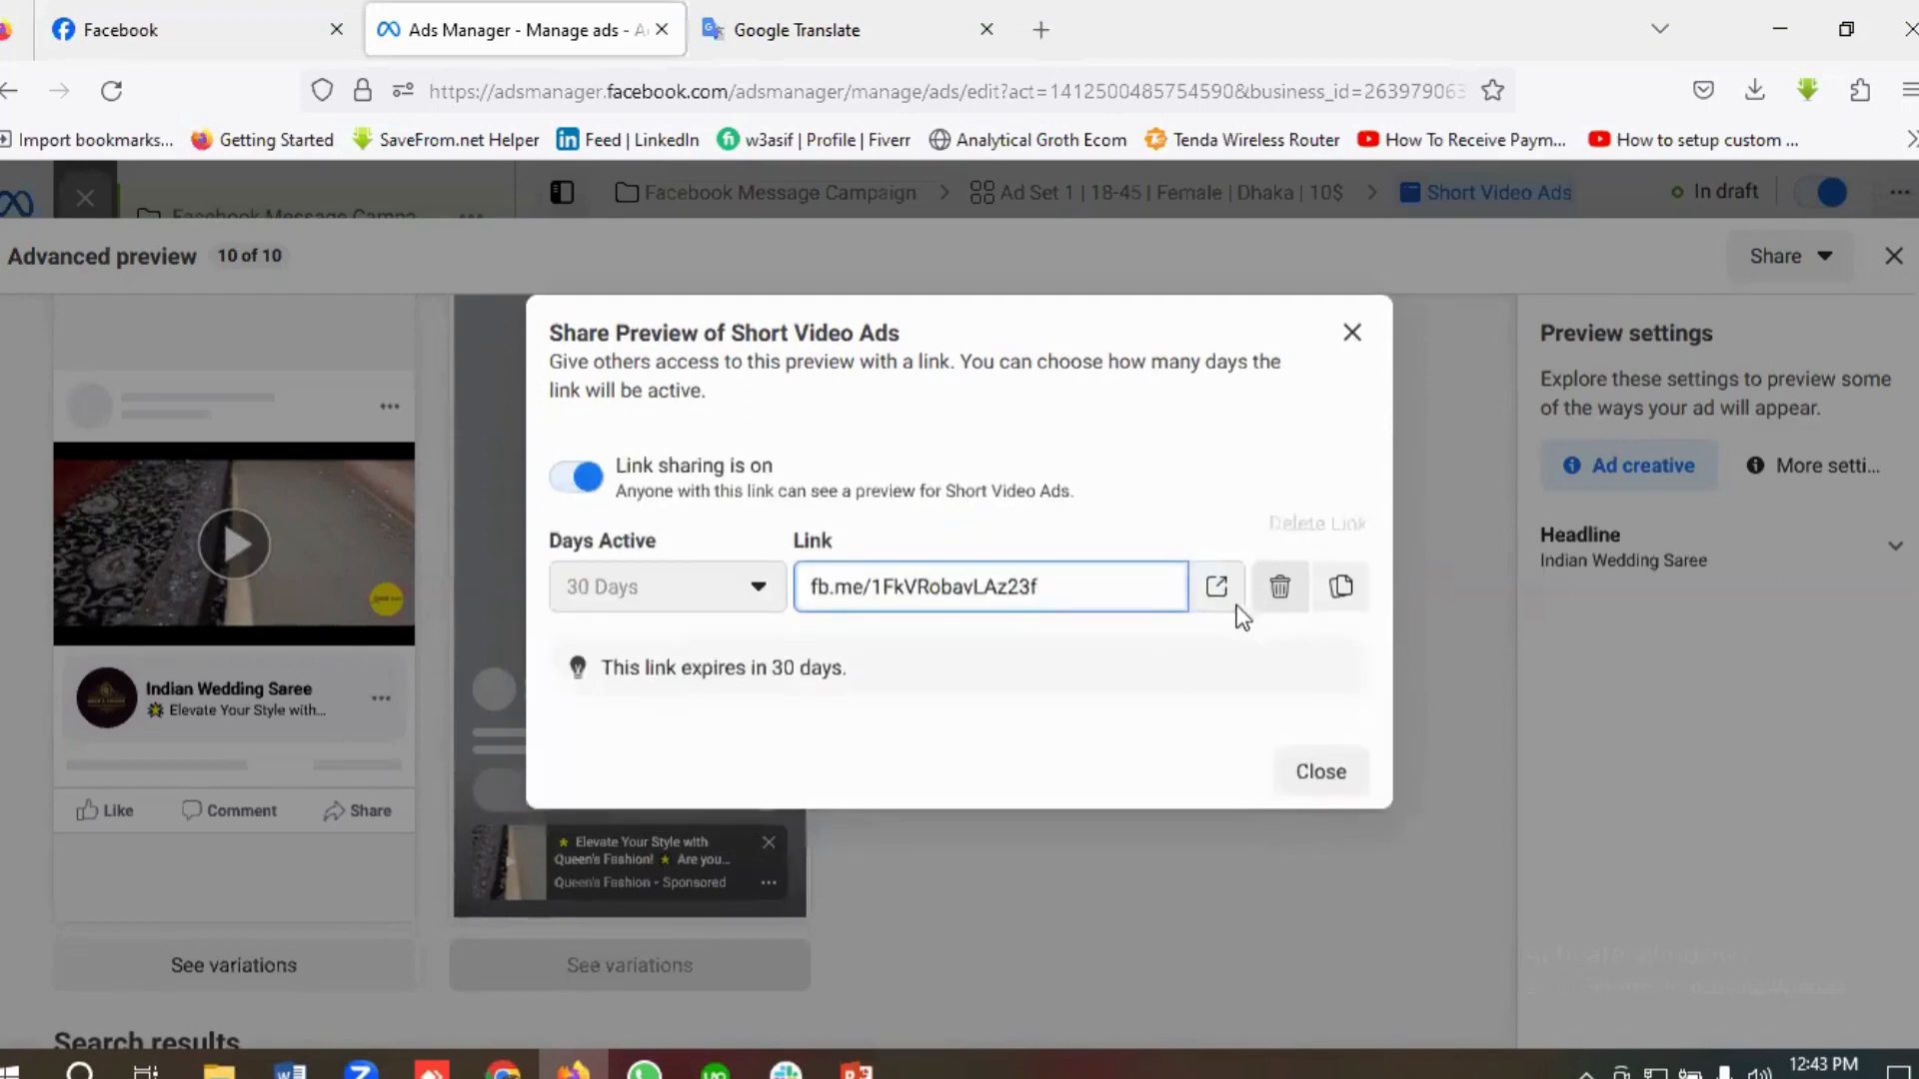
left_click(1343, 589)
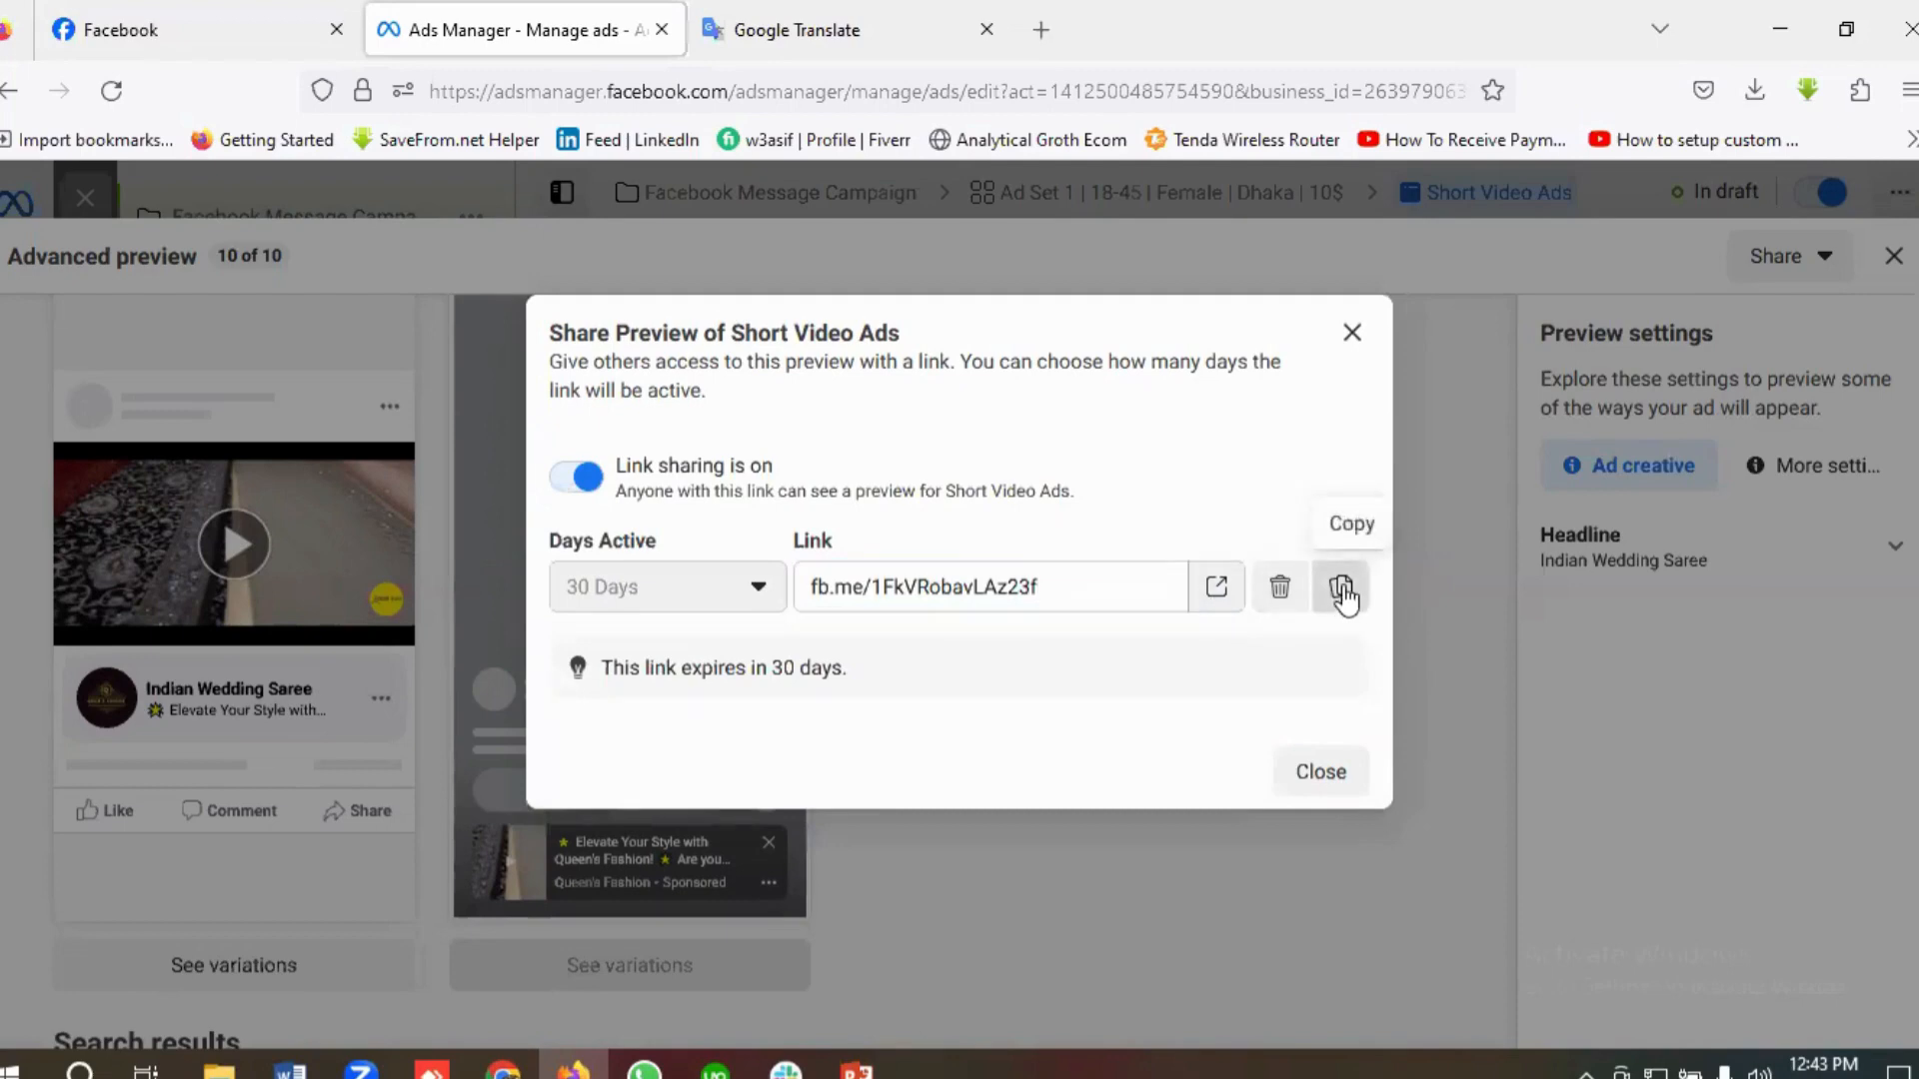
left_click(1352, 332)
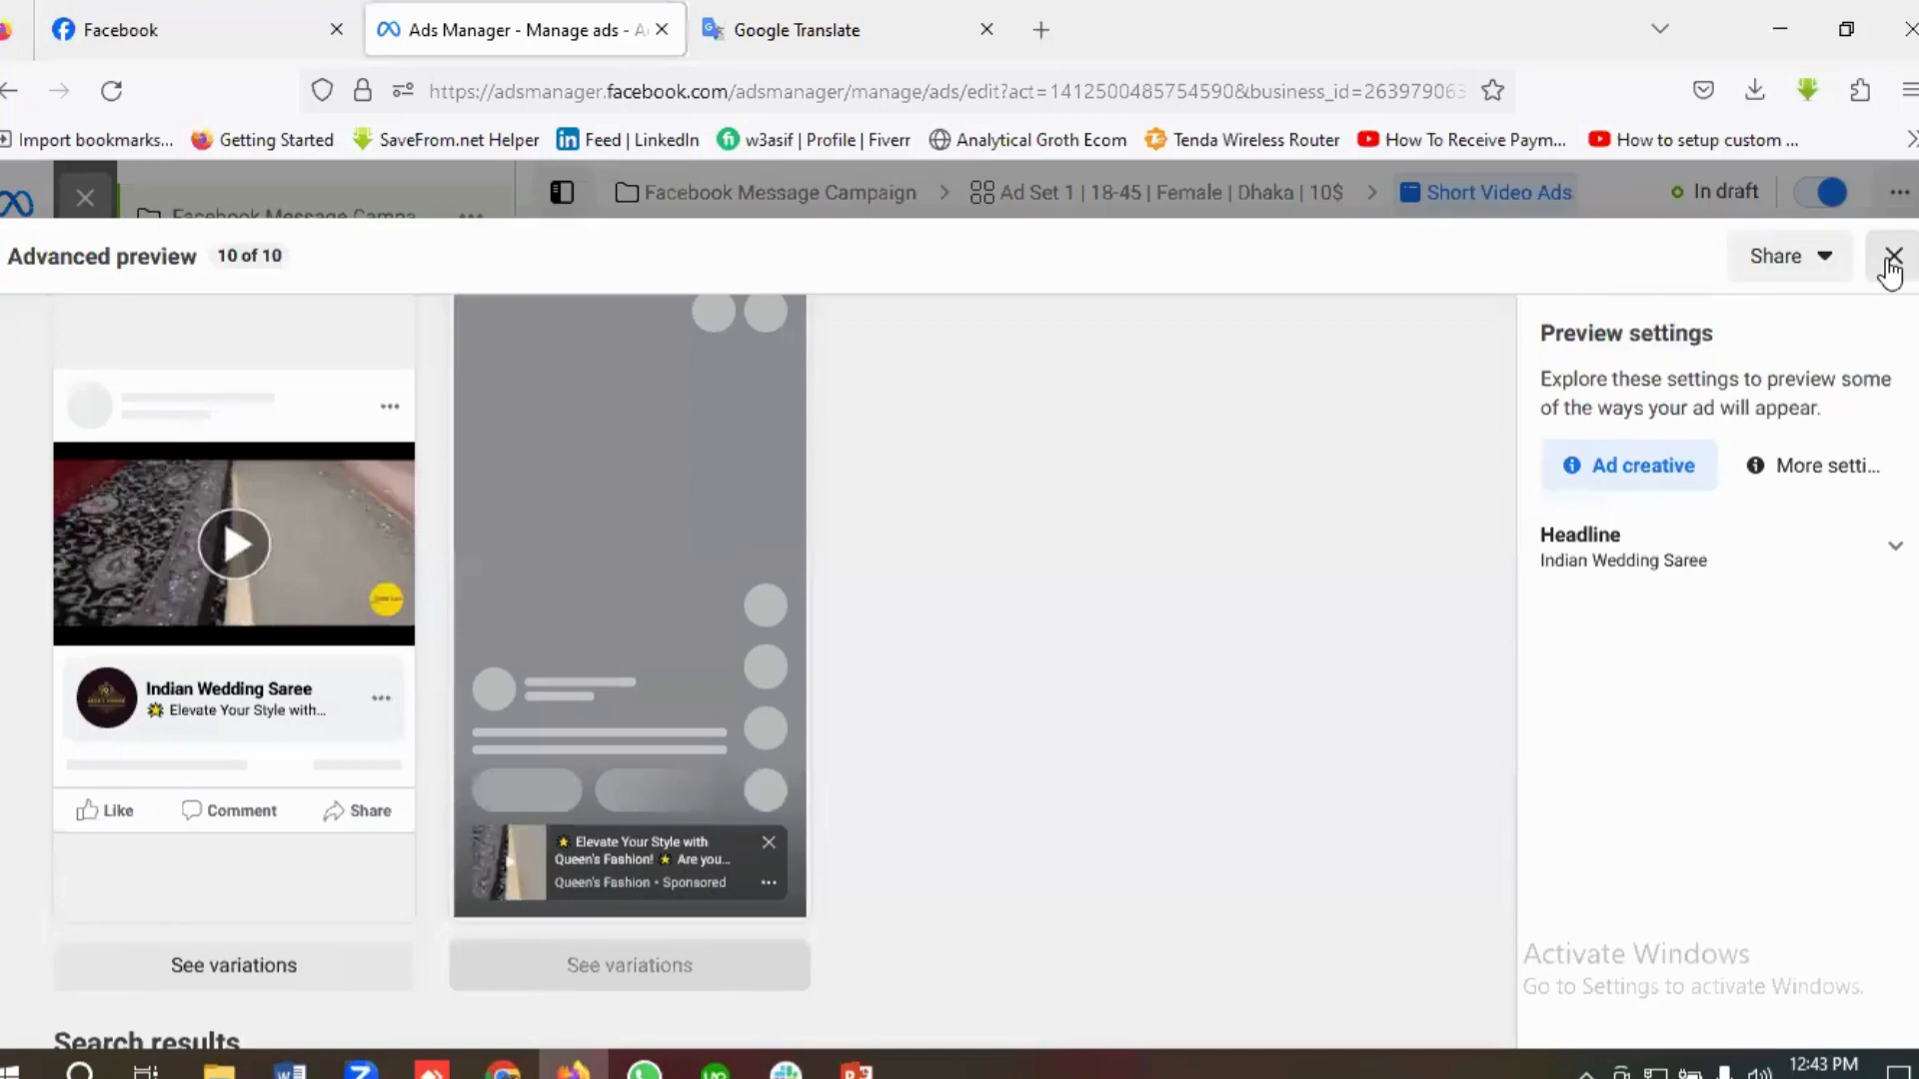
left_click(1891, 262)
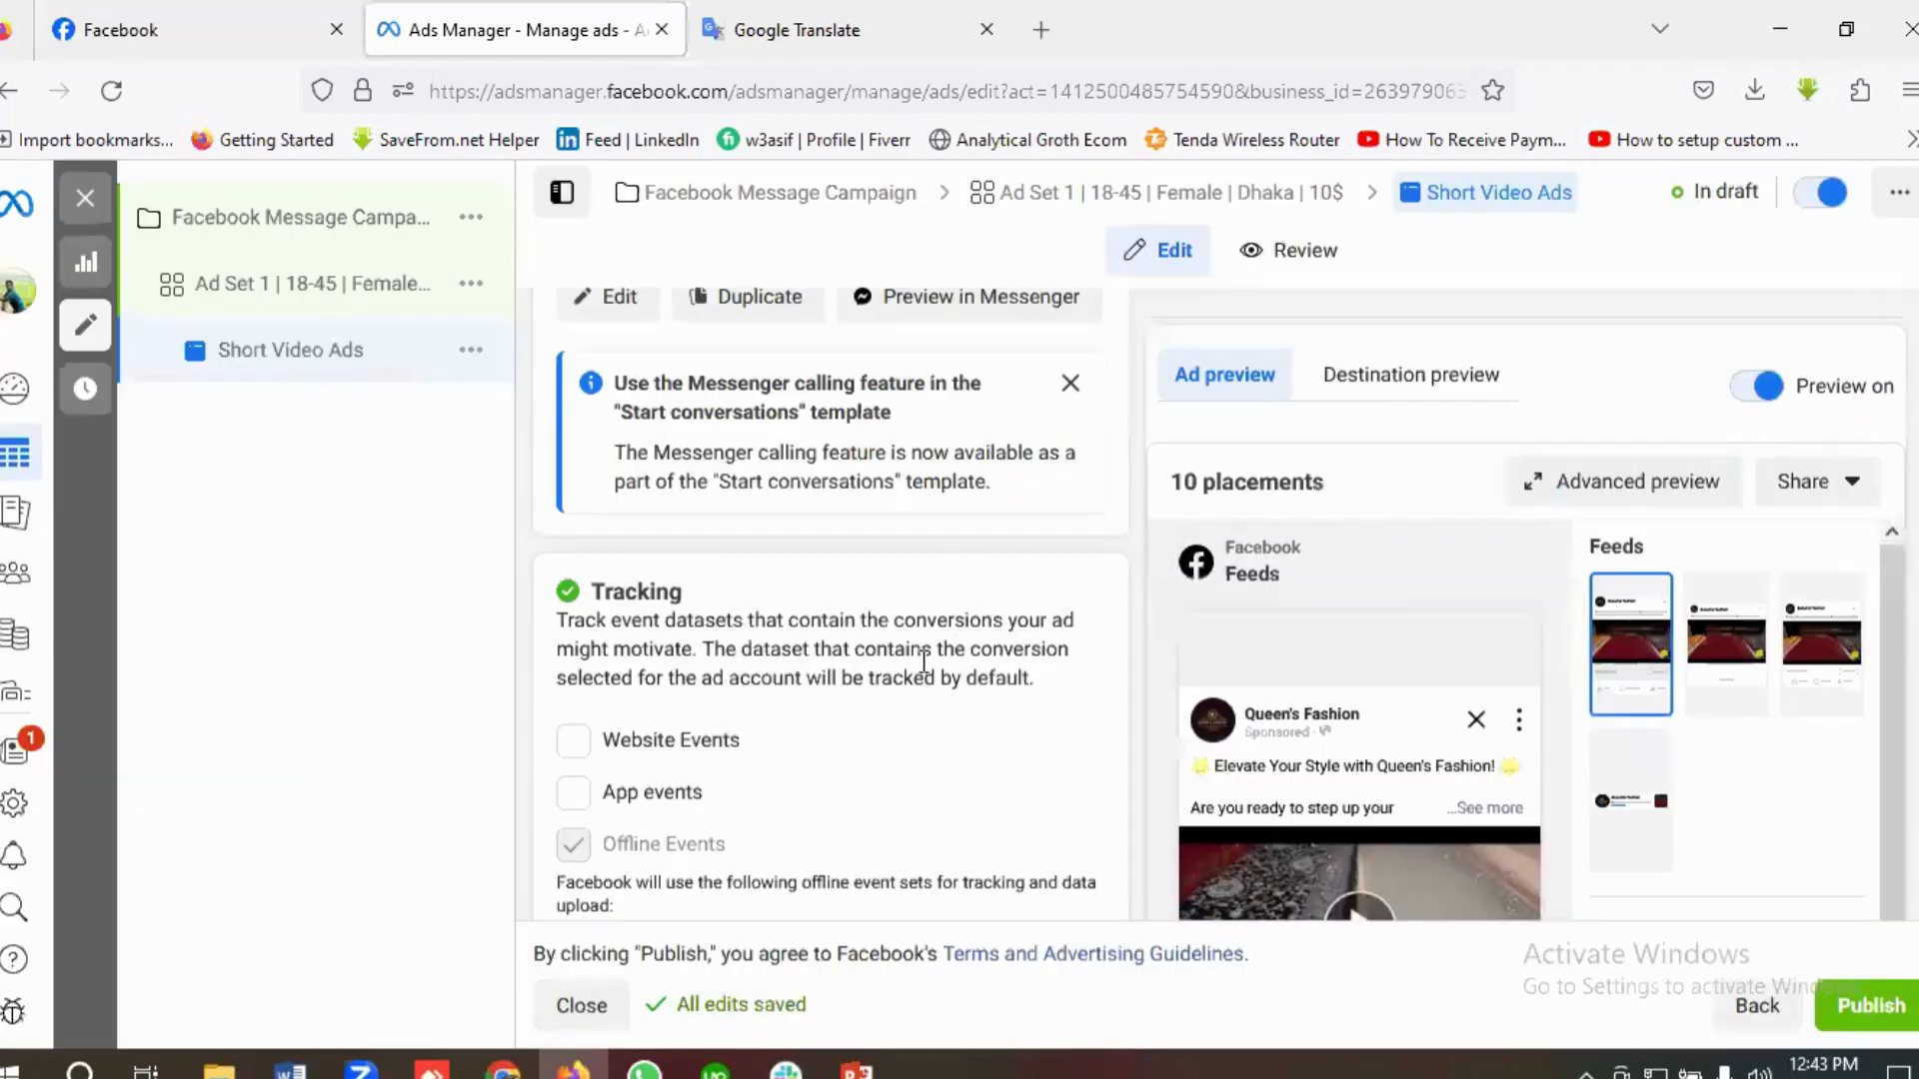
Step: Review the ad's headlines, call to action and media, and open the Ad Set 1 settings
scroll(930, 665, "down", 2)
scroll(957, 670, "up", 12)
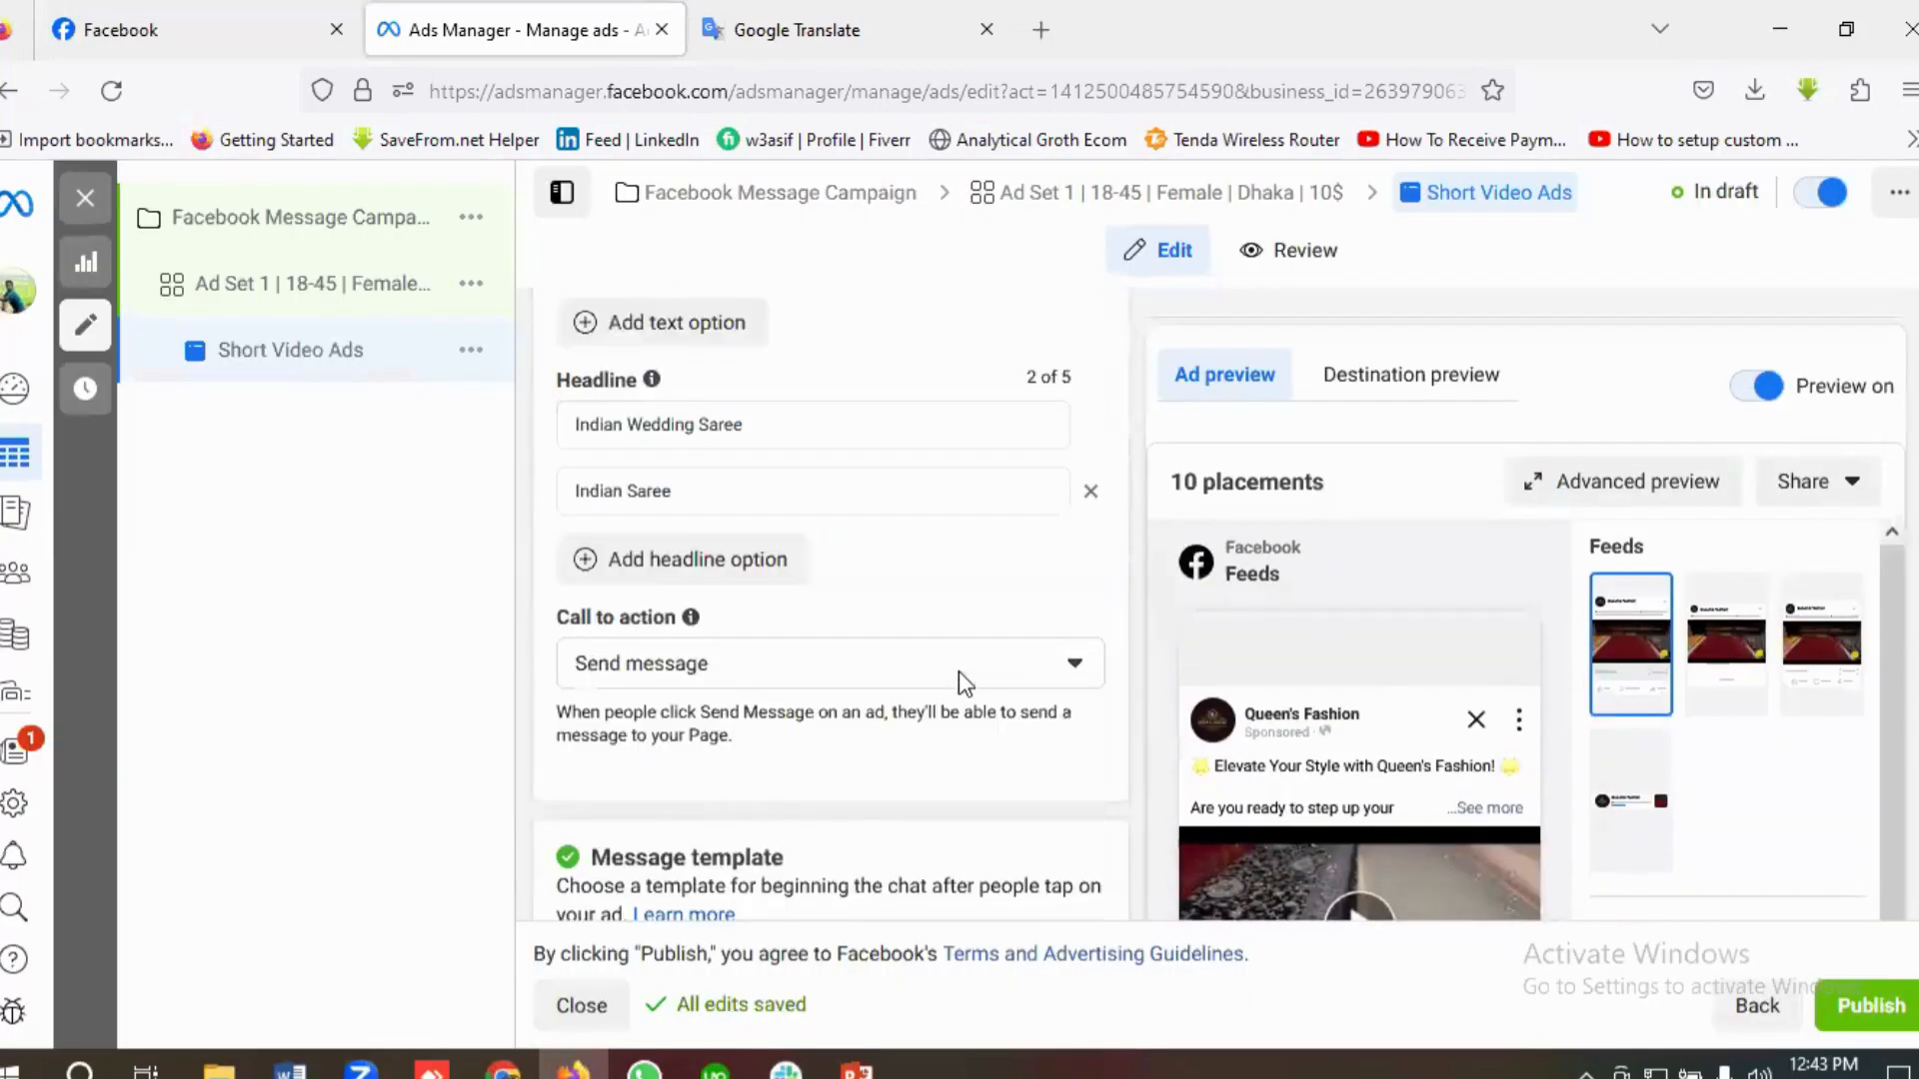
scroll(958, 669, "up", 6)
scroll(844, 669, "up", 4)
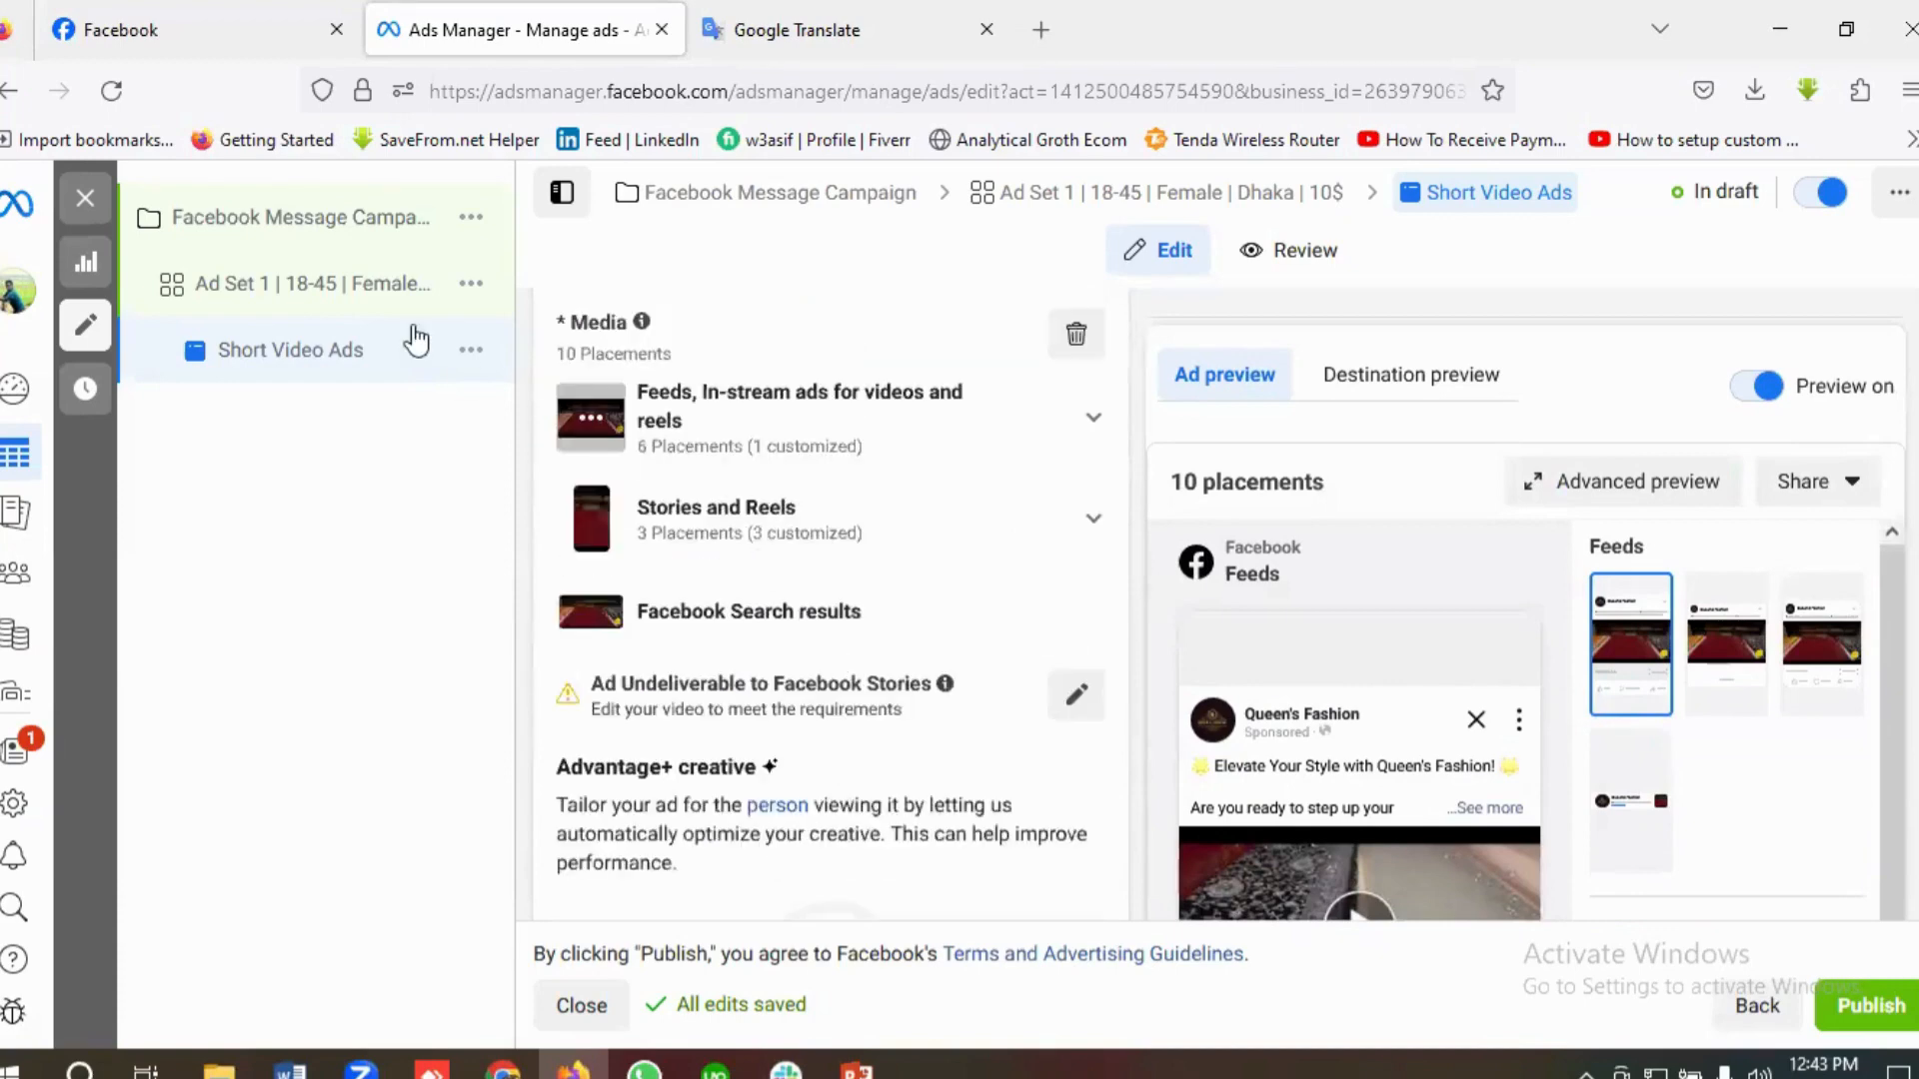
left_click(322, 306)
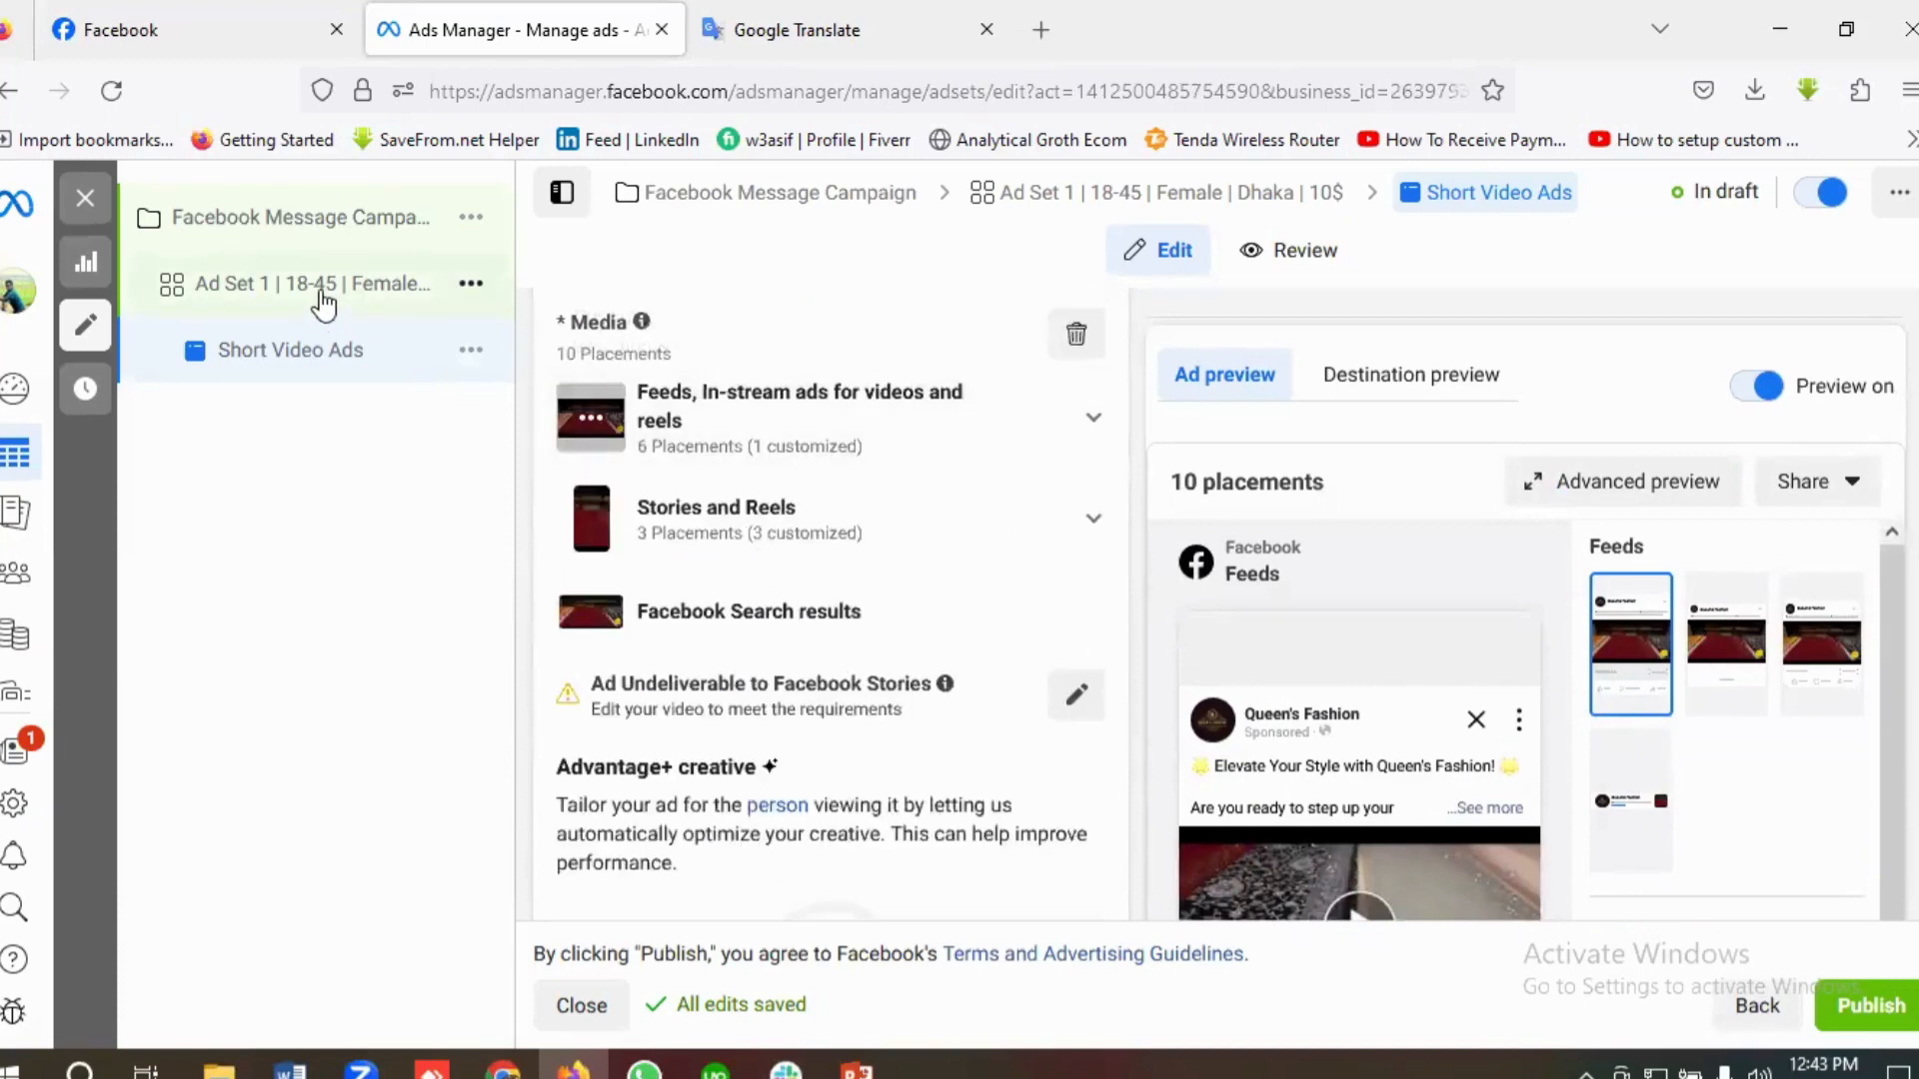
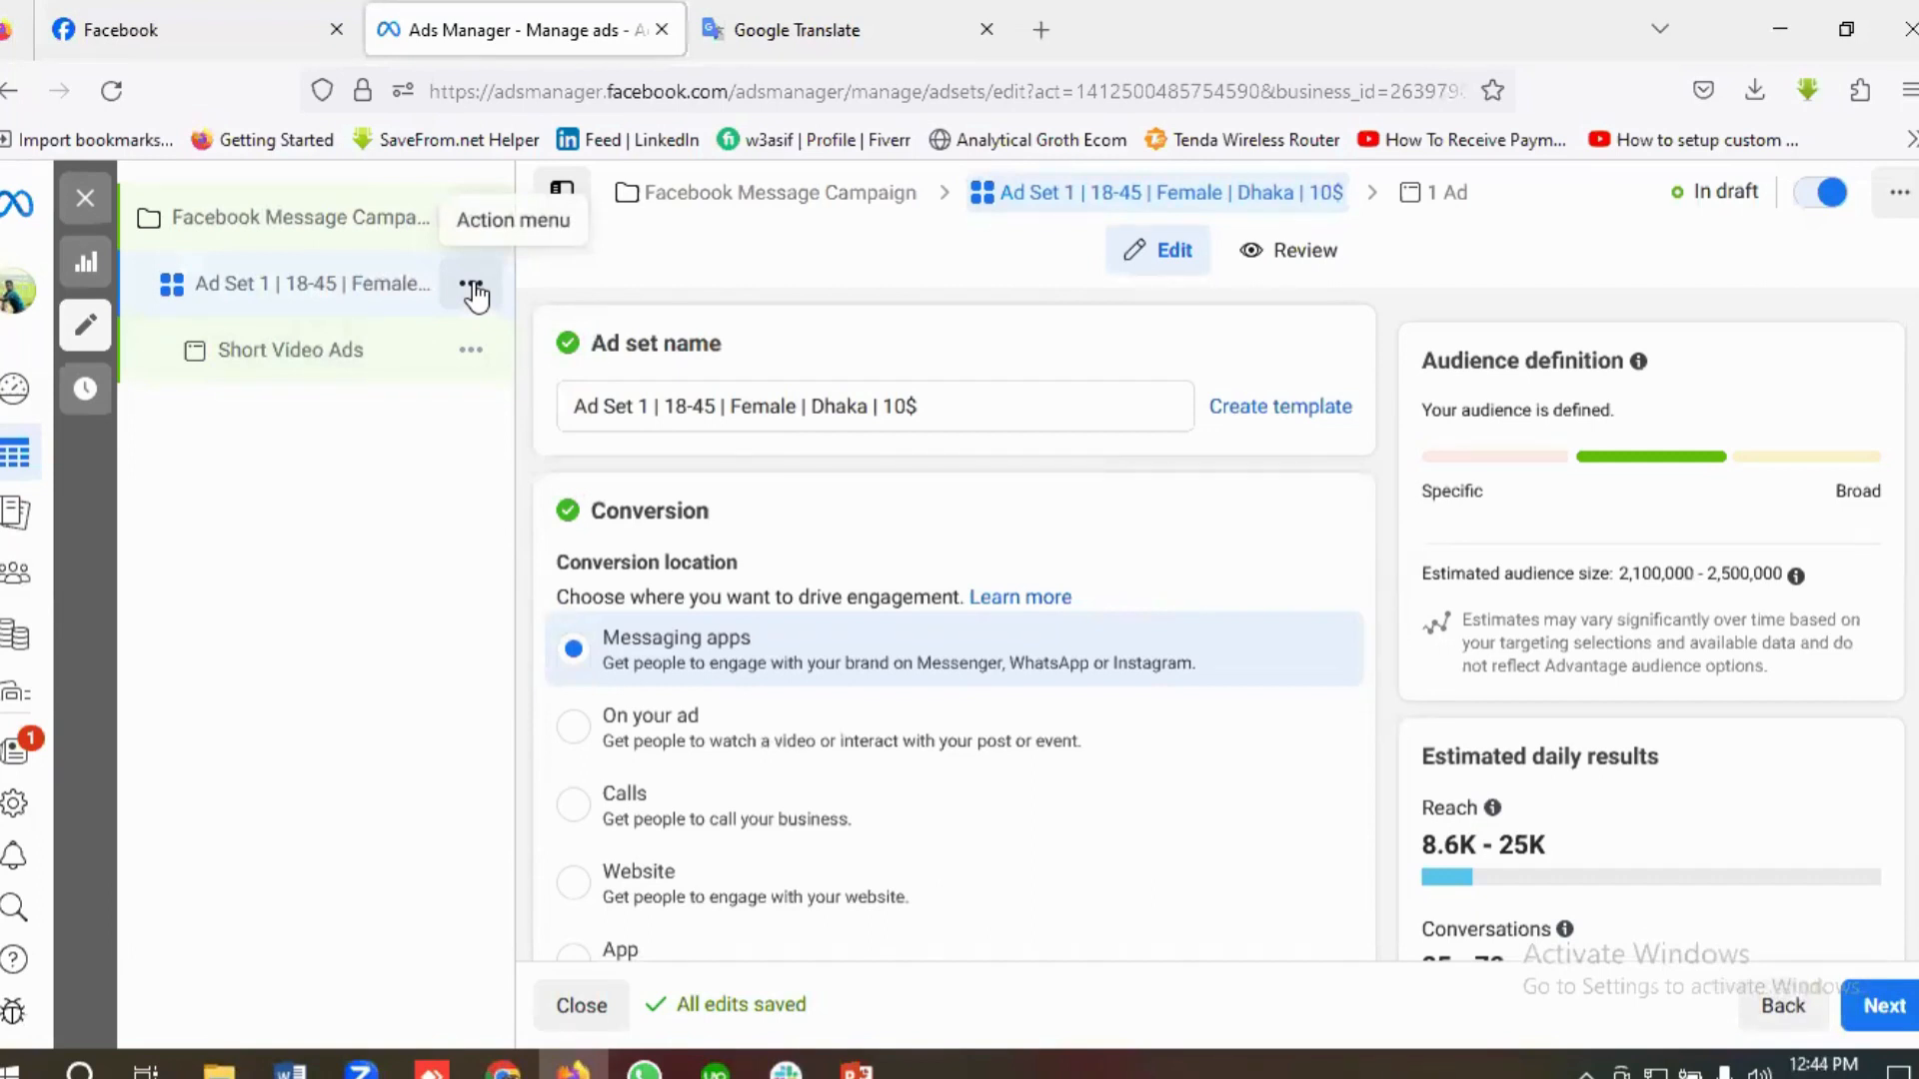
Step: Quickly duplicate Ad Set 1 together with its Short Video Ads ad twice within the campaign
left_click(472, 287)
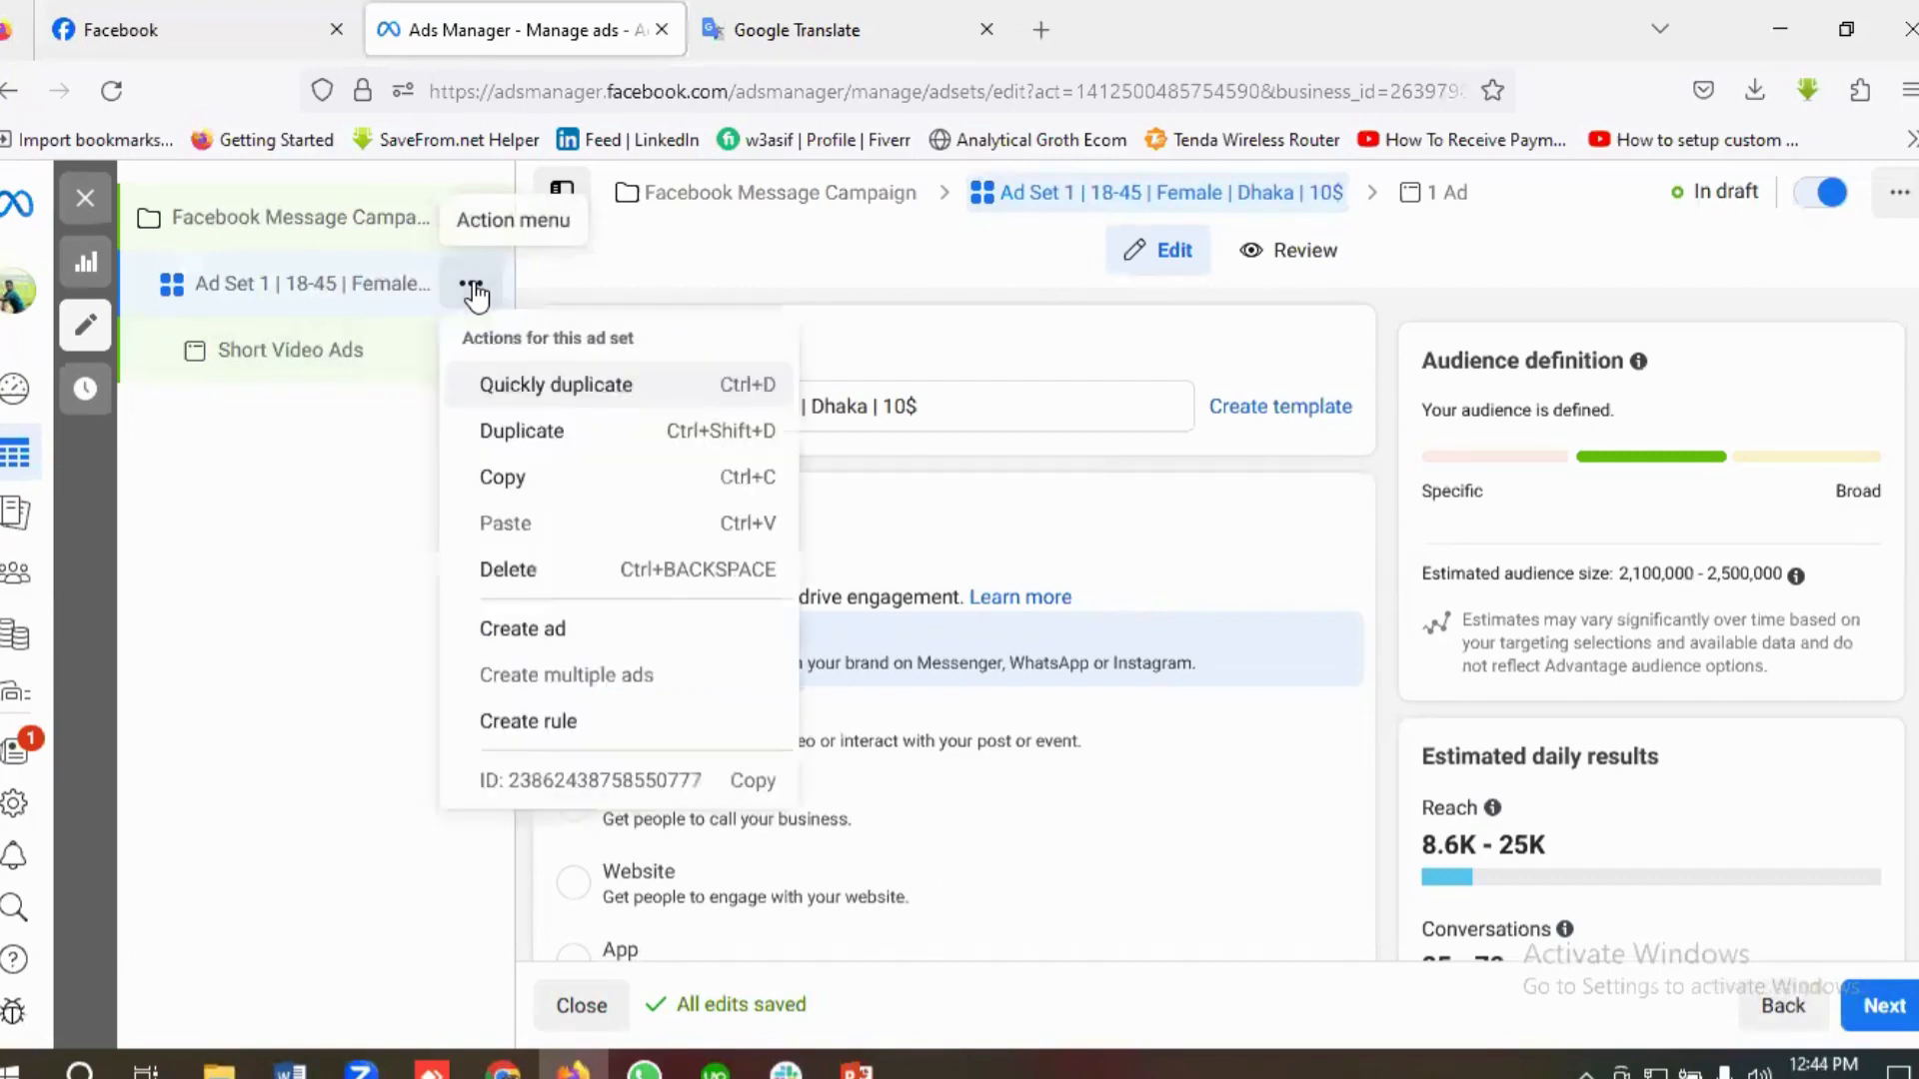
left_click(519, 390)
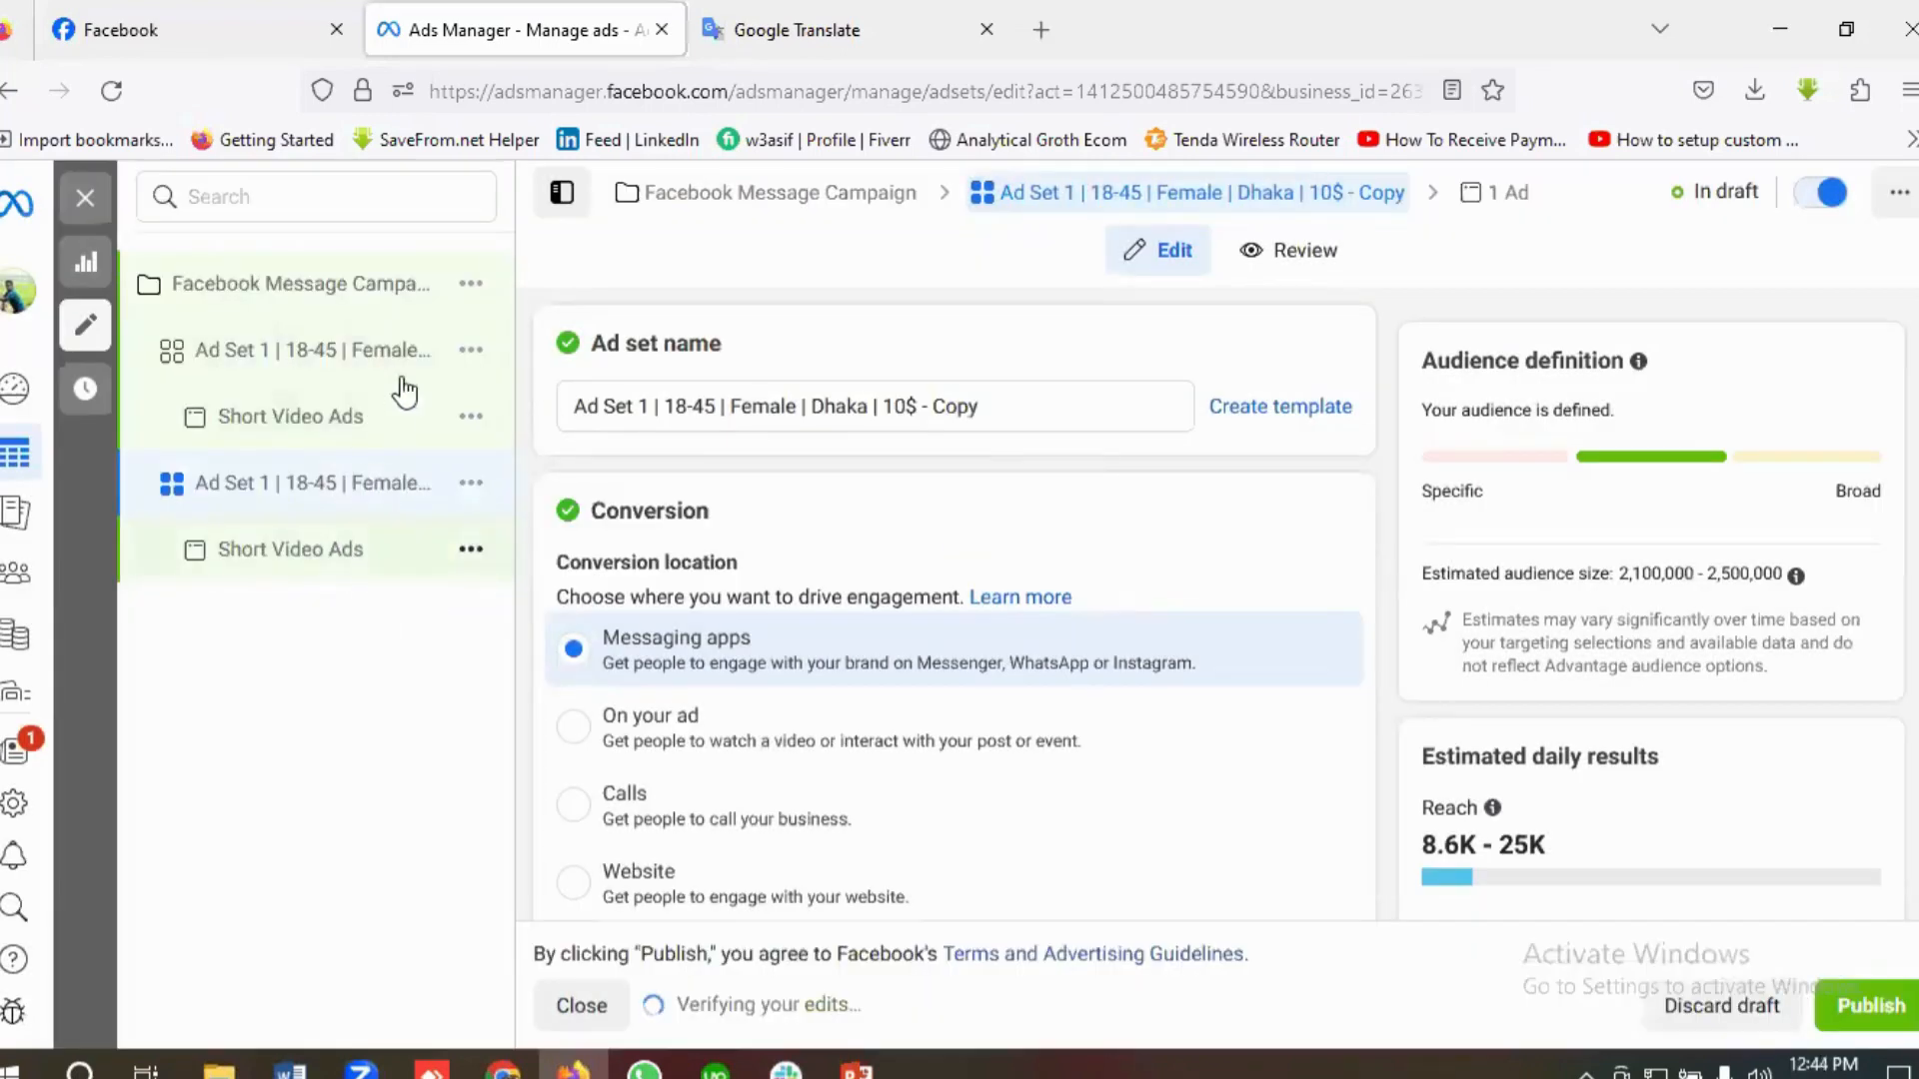
left_click(470, 354)
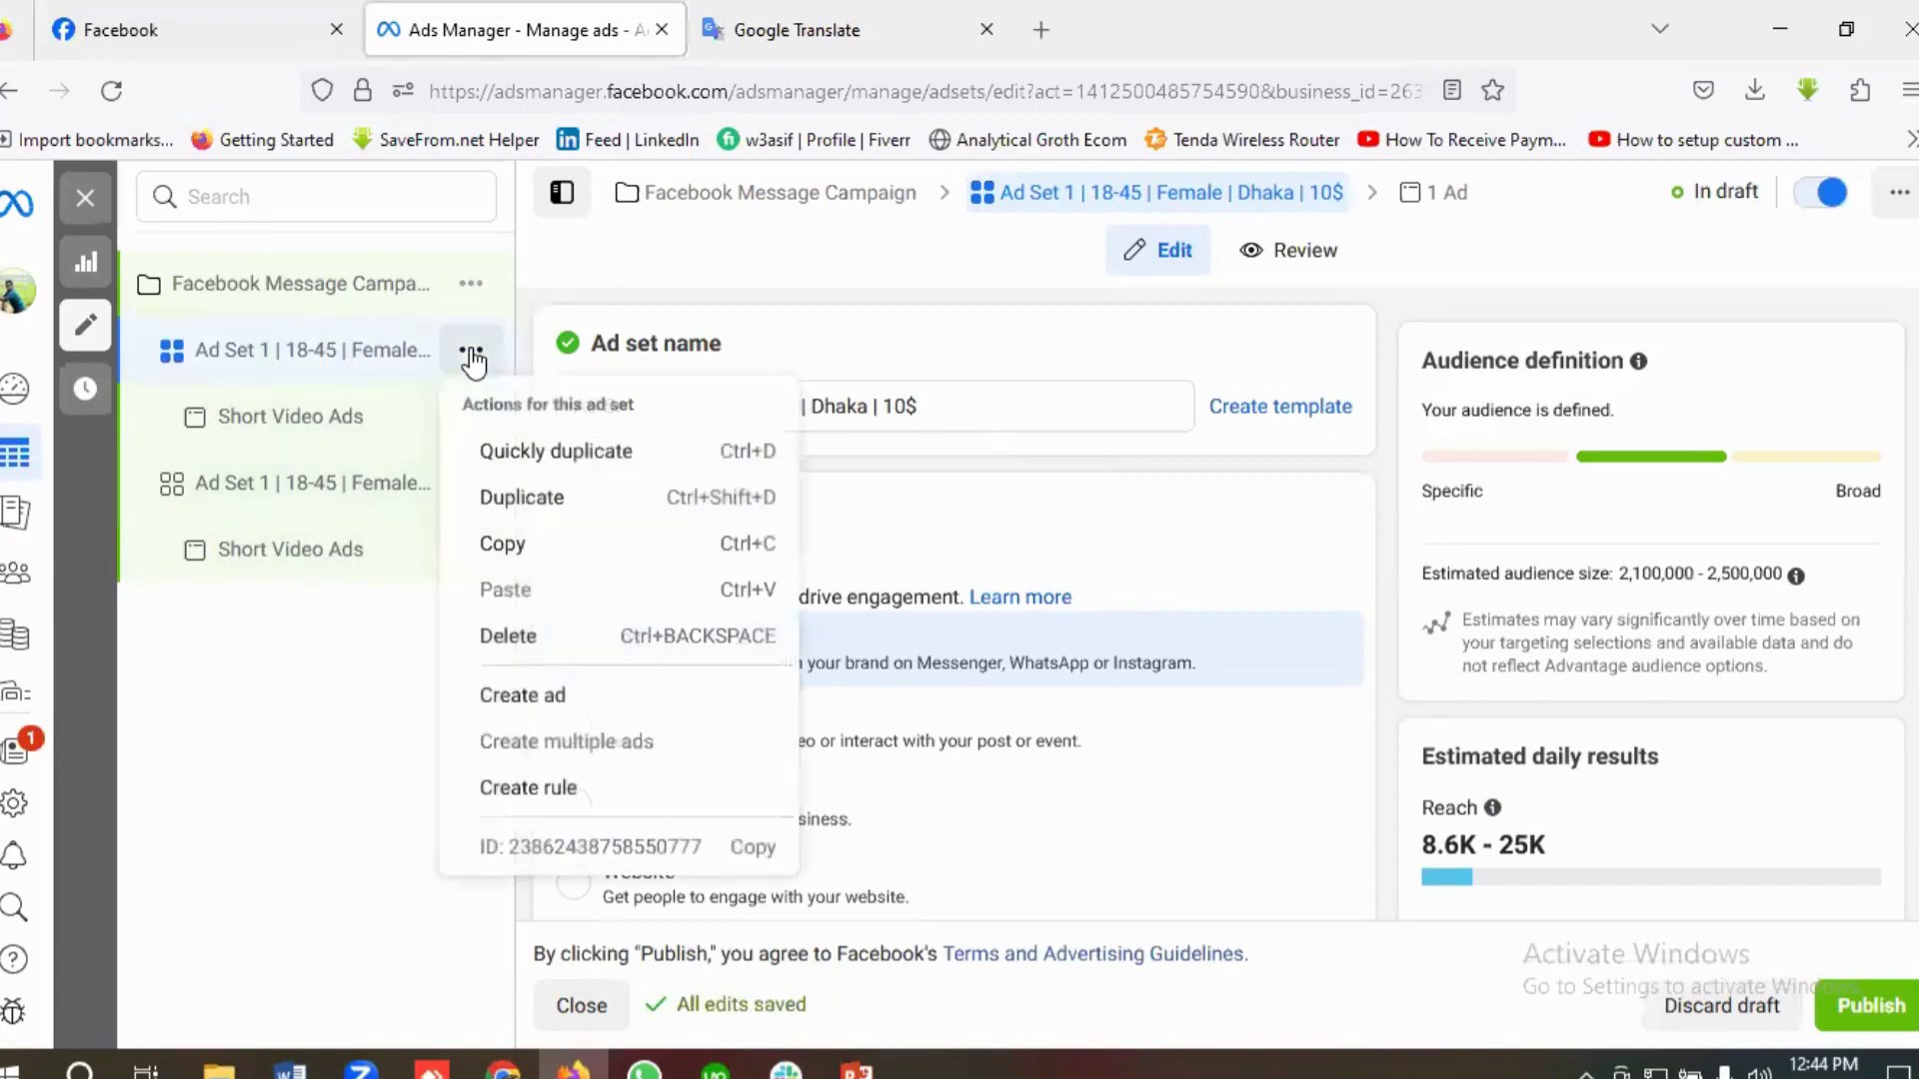
left_click(563, 455)
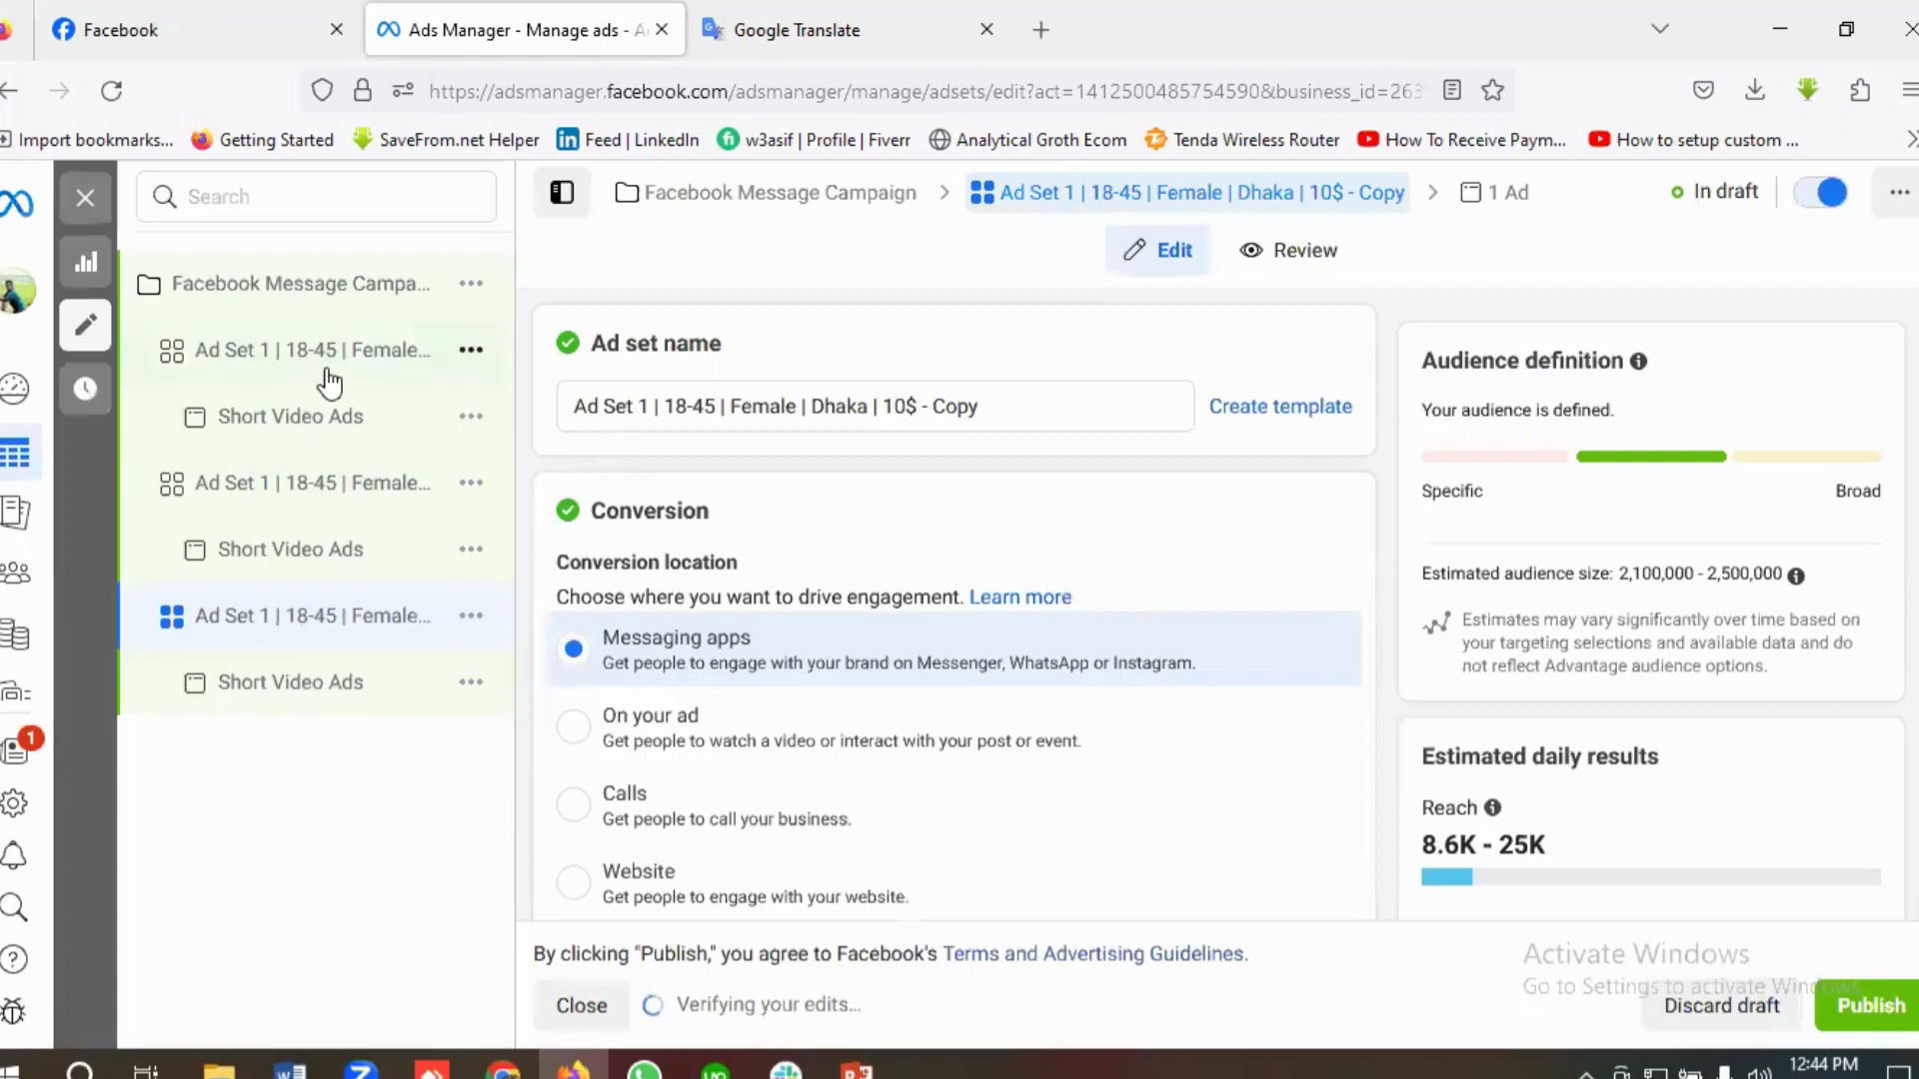
left_click(322, 354)
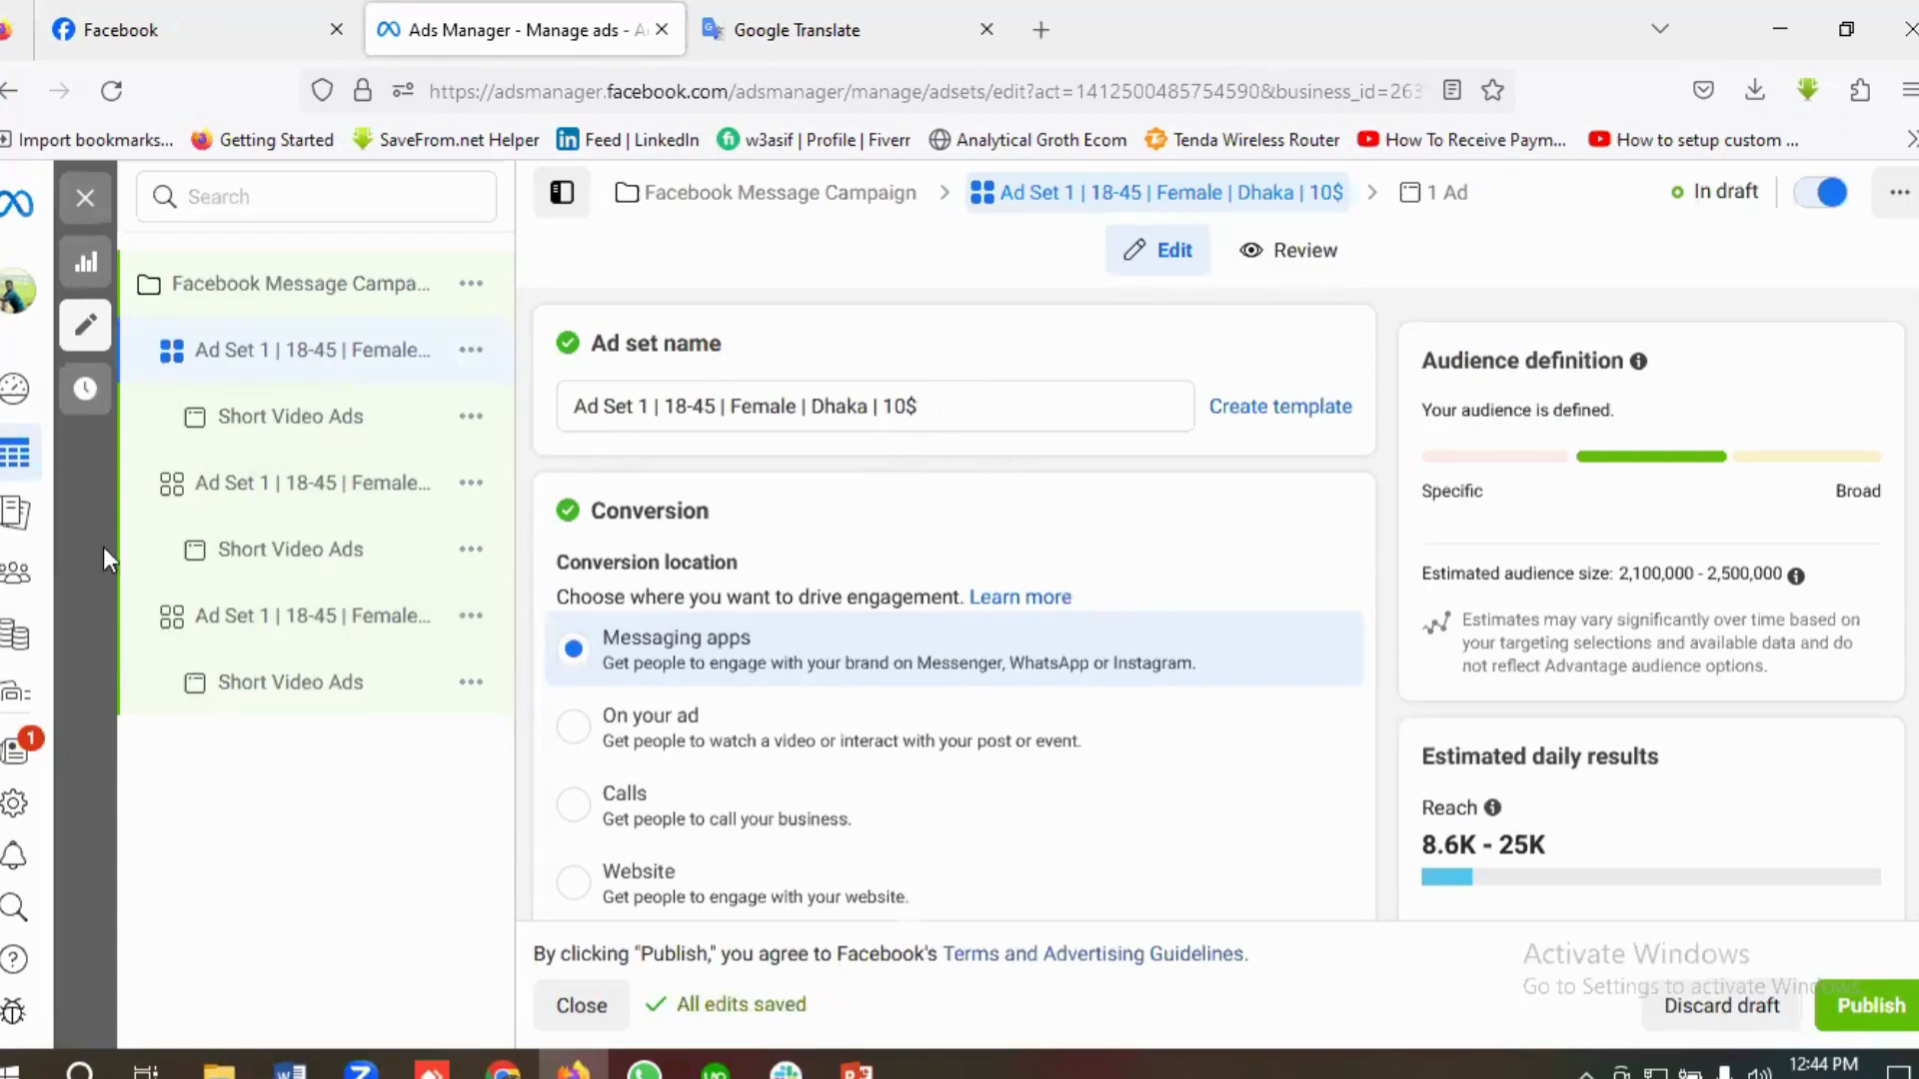
Step: Open the first copied ad set and change the number in its name to Ad Set 2
left_click(243, 500)
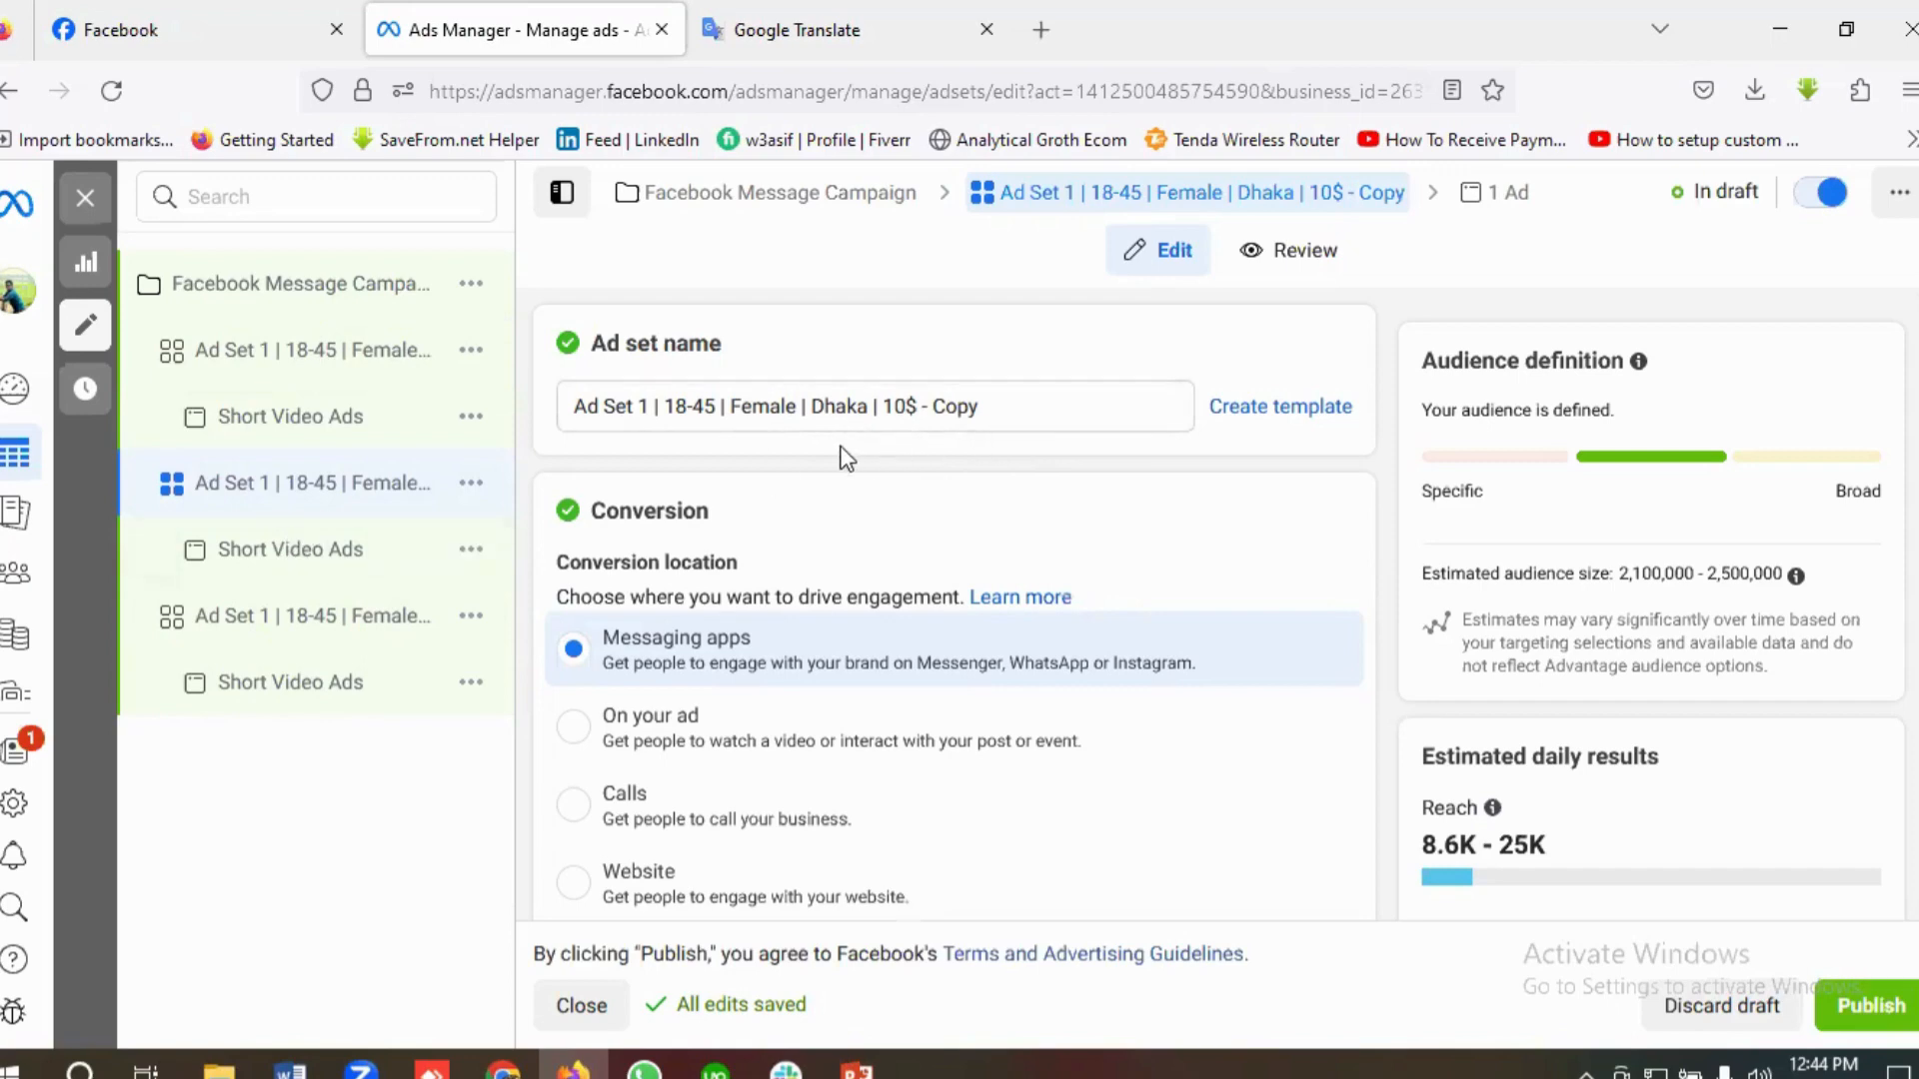
left_click(651, 407)
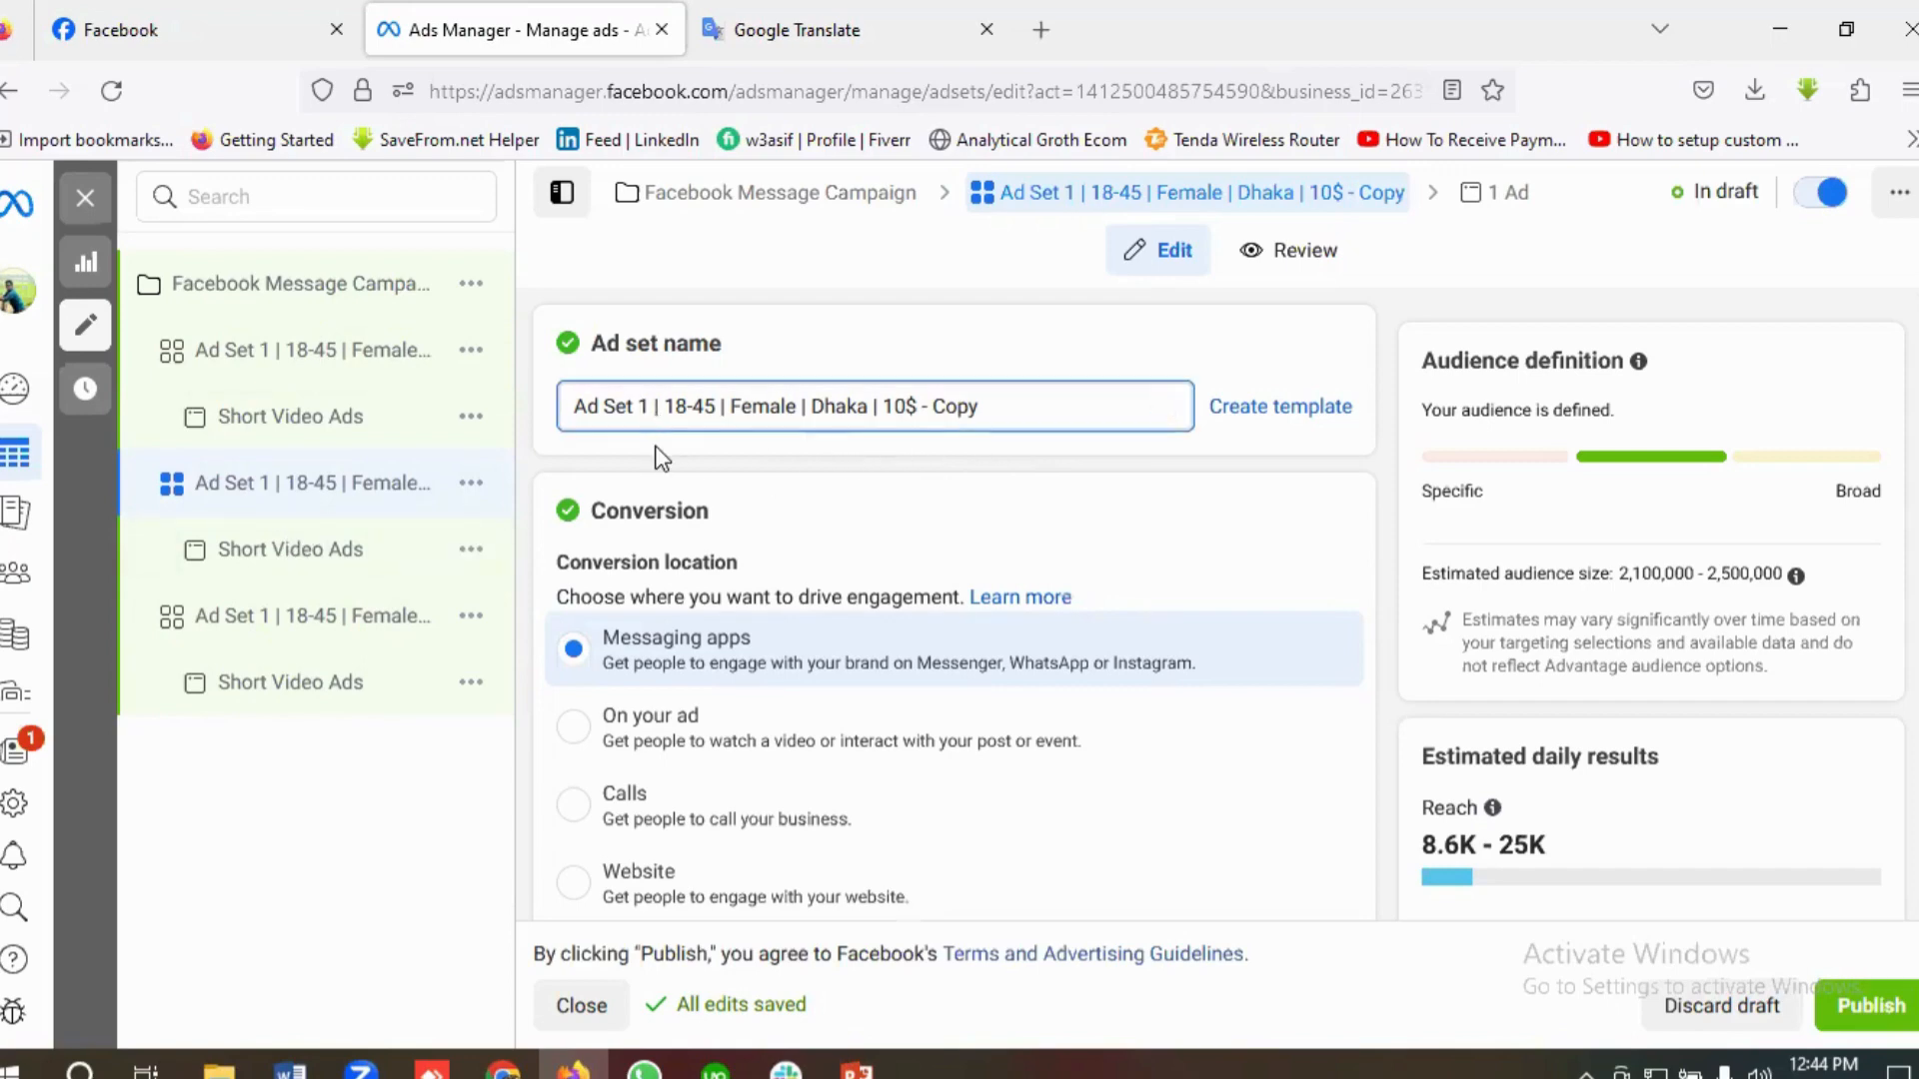
key("BackSpace")
type("2")
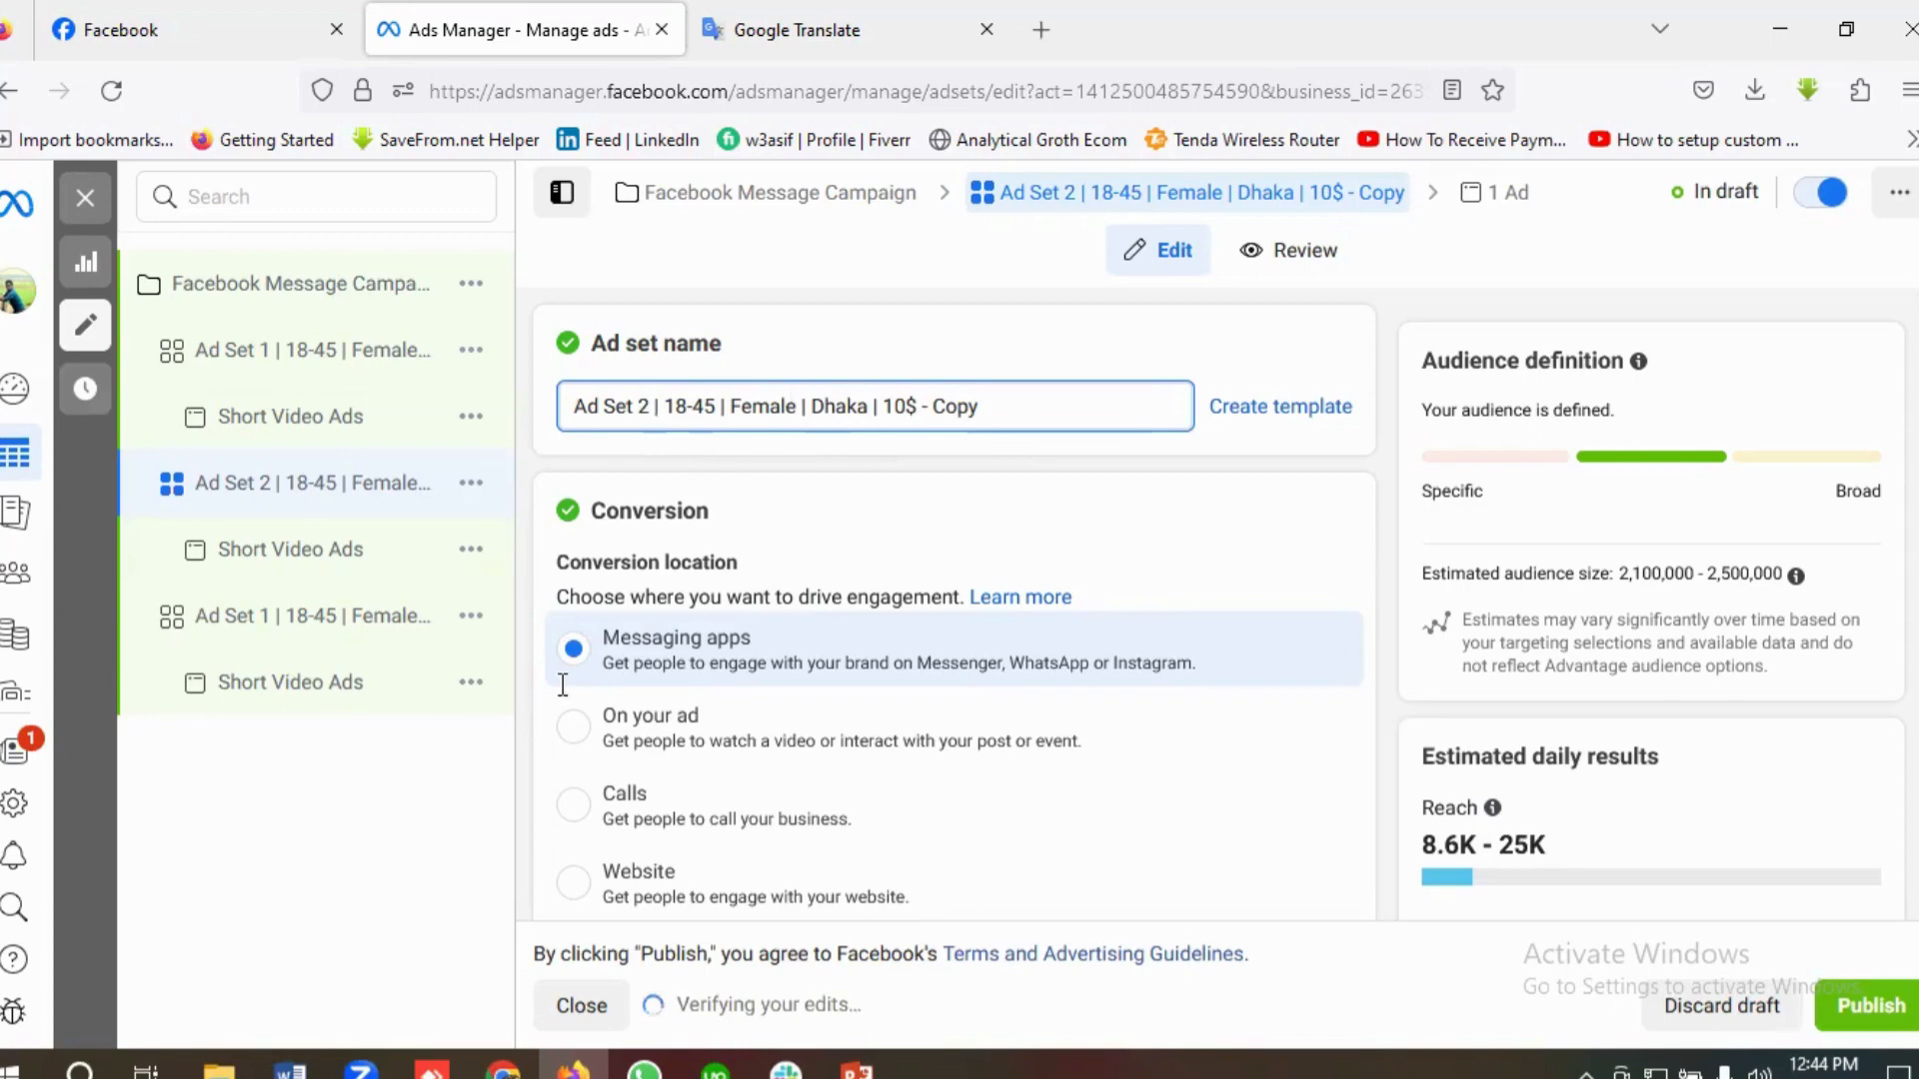
Step: Check the Ad set 2 brief in Google Translate and complete the ad set name as "Ad Set 2 | 18-45 | Female & Male | Dhaka | 10$"
key("ctrl+Tab")
scroll(580, 685, "down", 10)
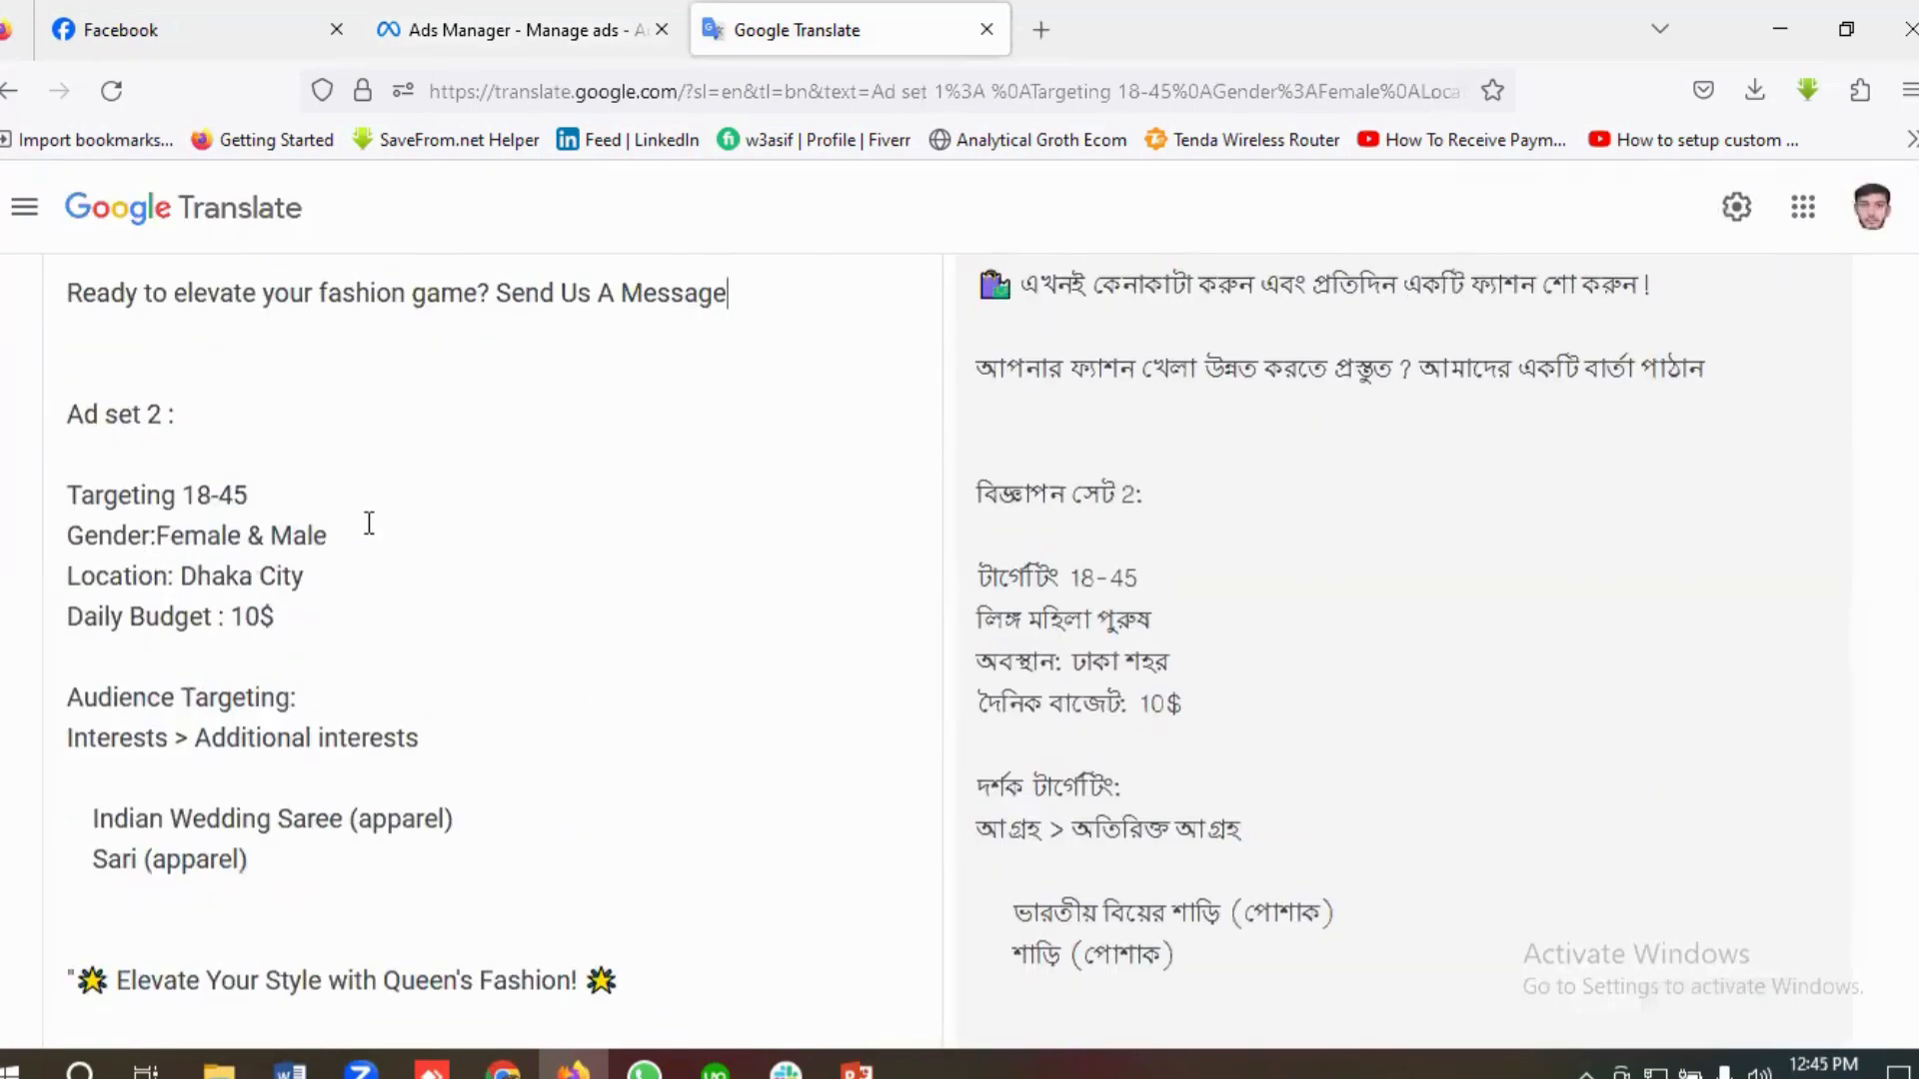
left_click(478, 32)
left_click(795, 408)
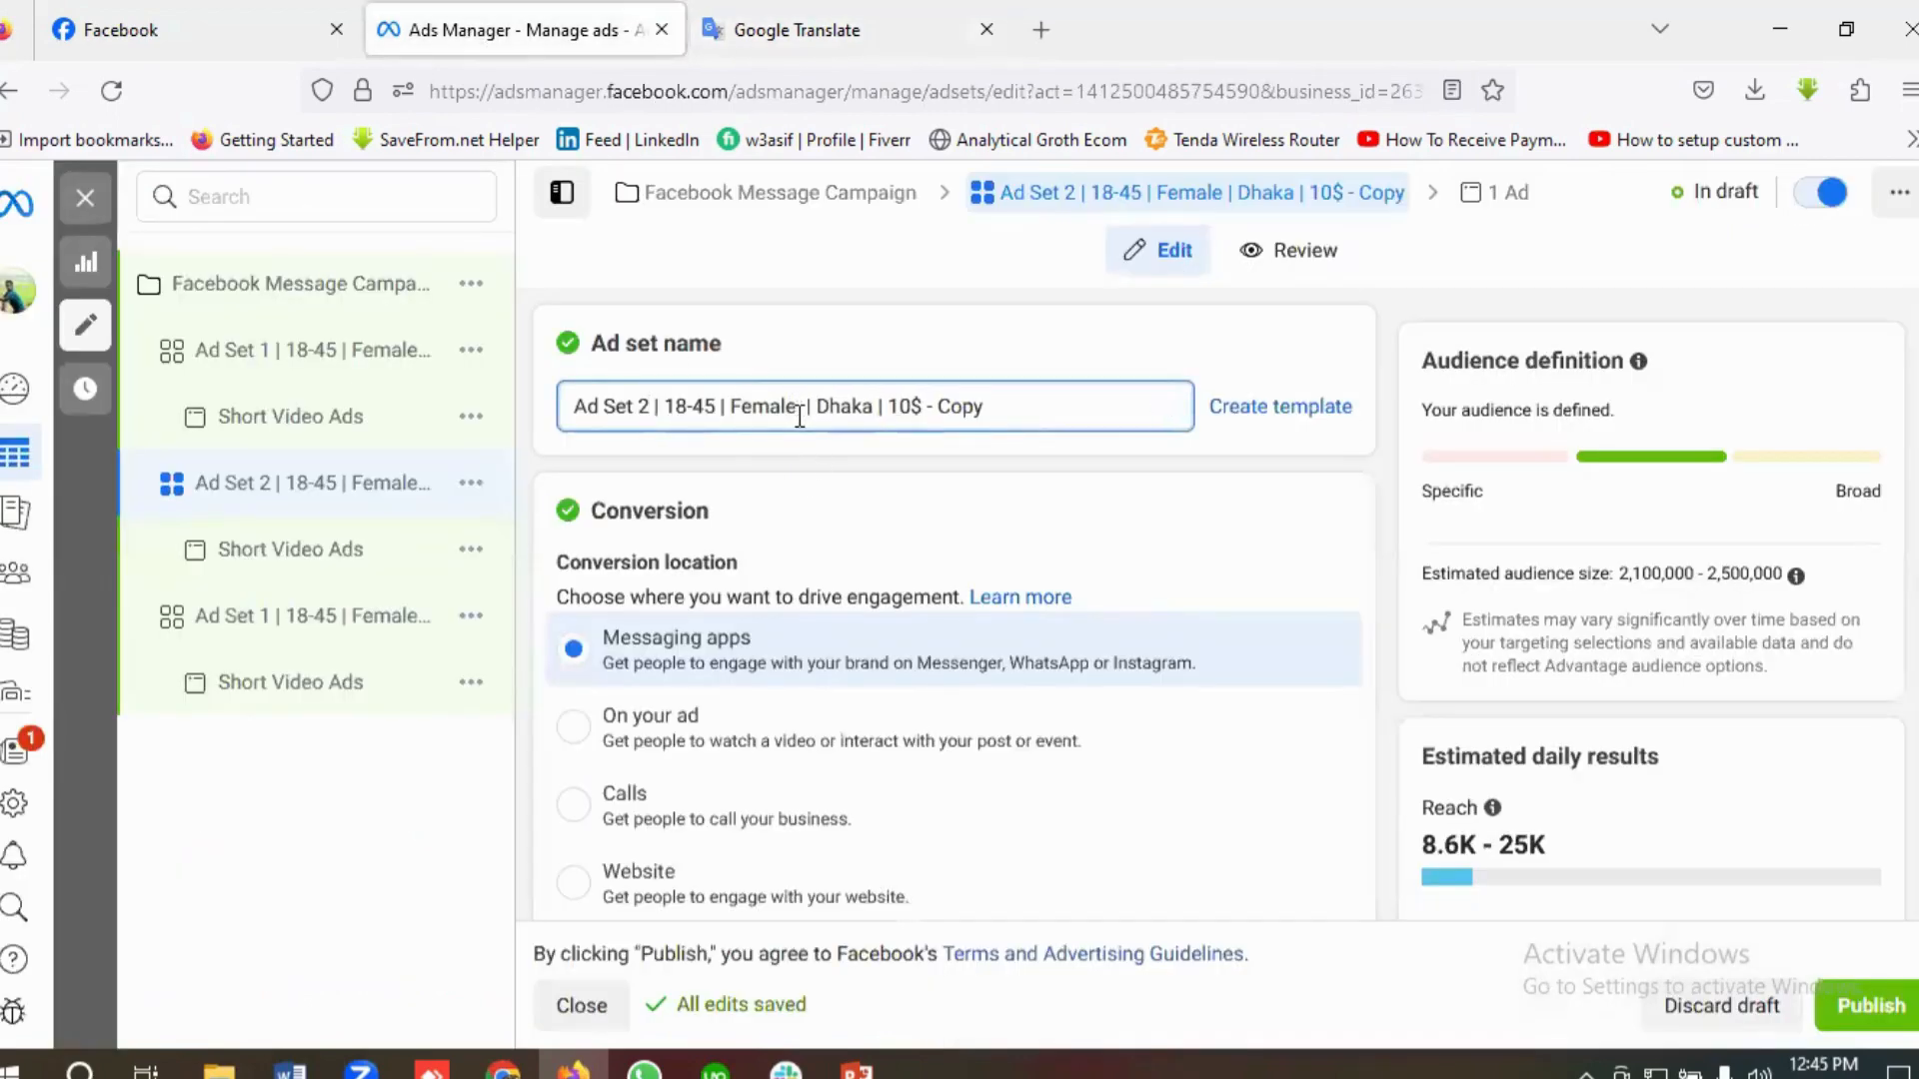
type("& Male")
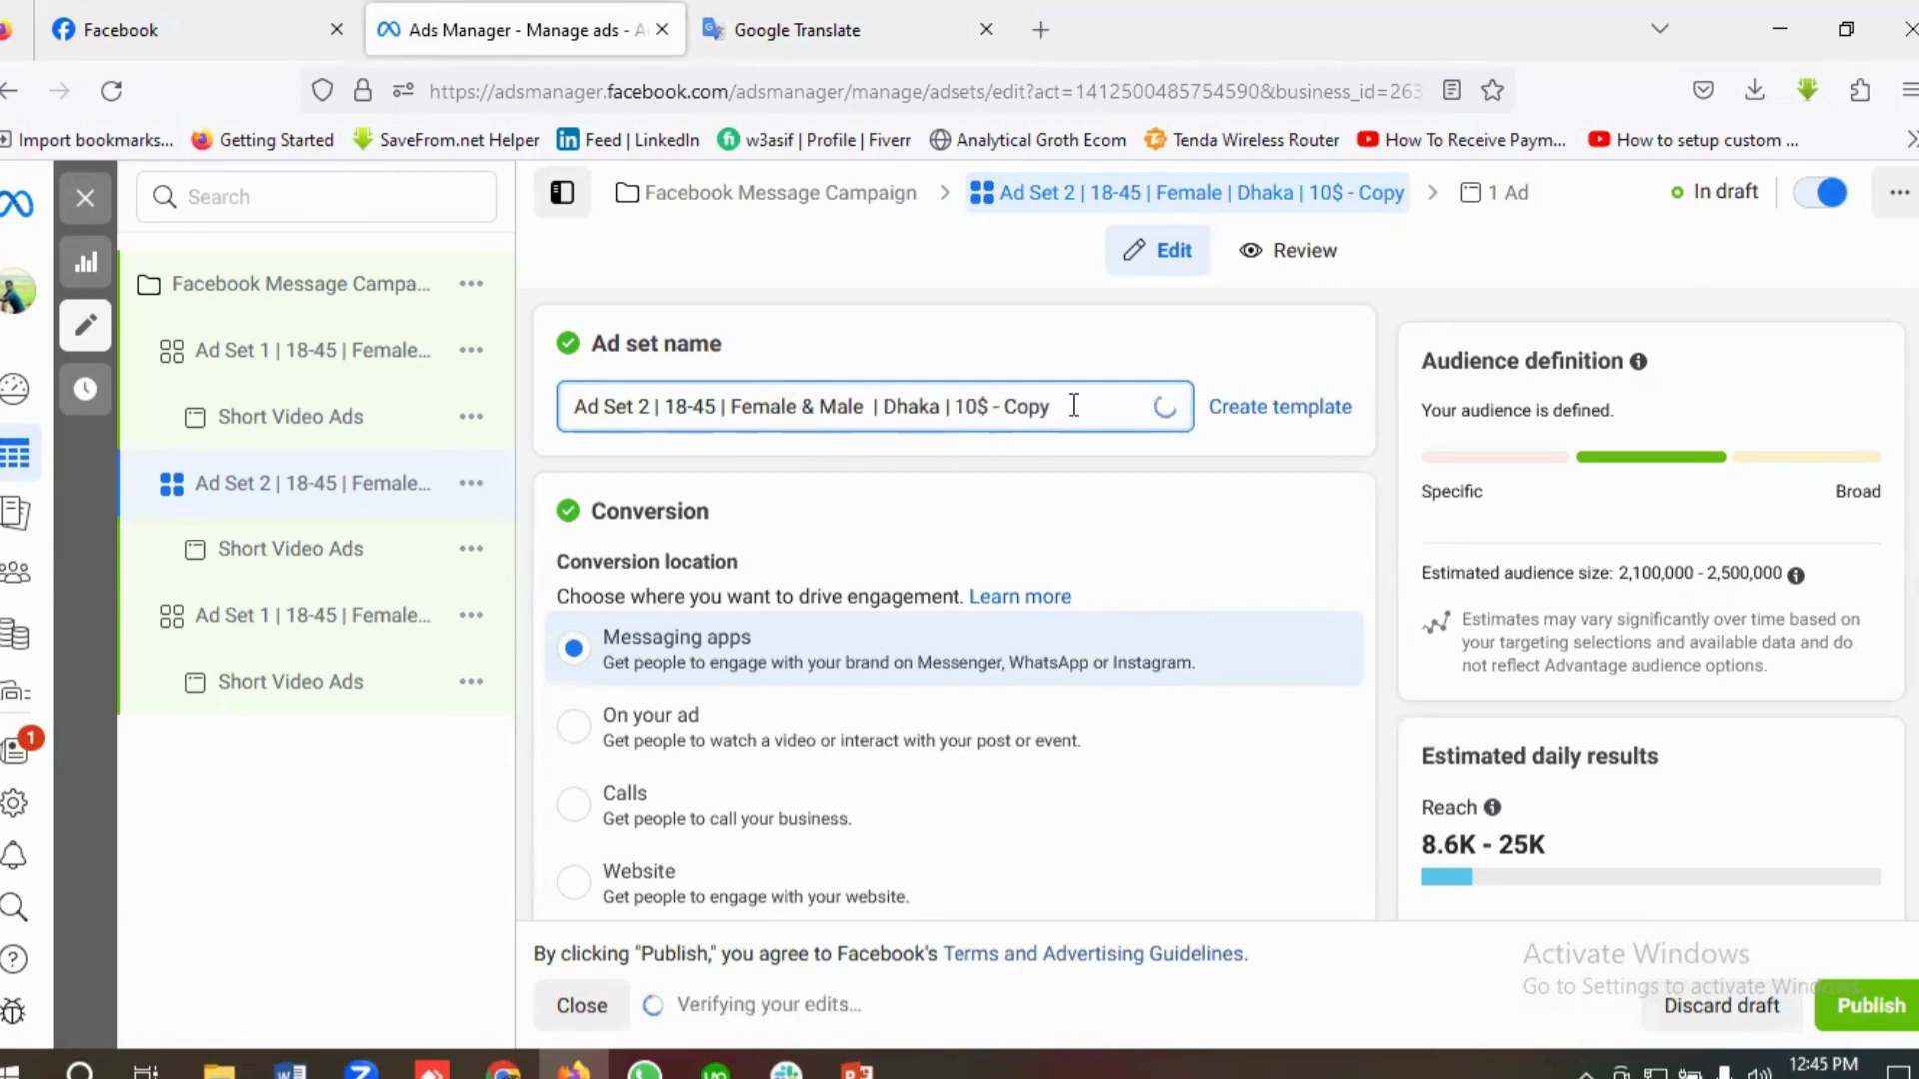
key("BackSpace")
key("BackSpace")
key("BackSpace")
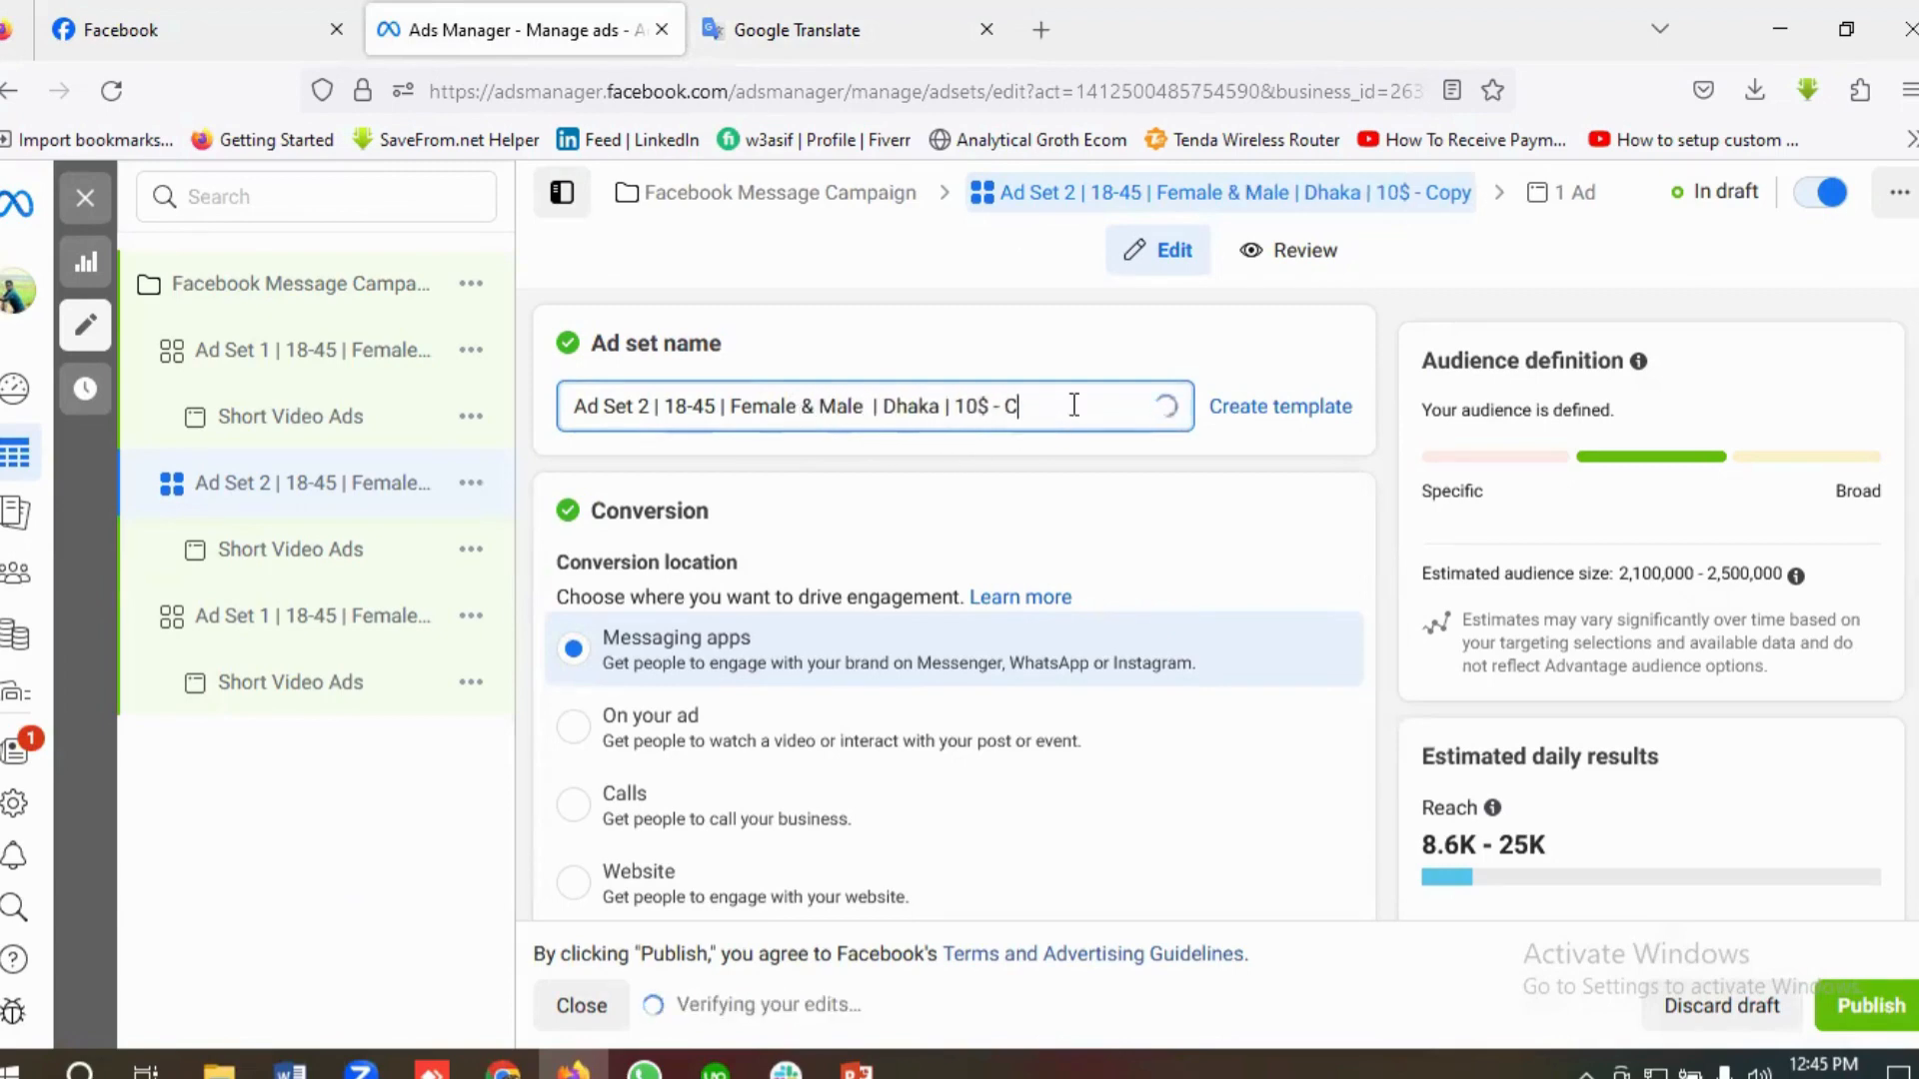
key("BackSpace")
key("BackSpace")
key("BackSpace")
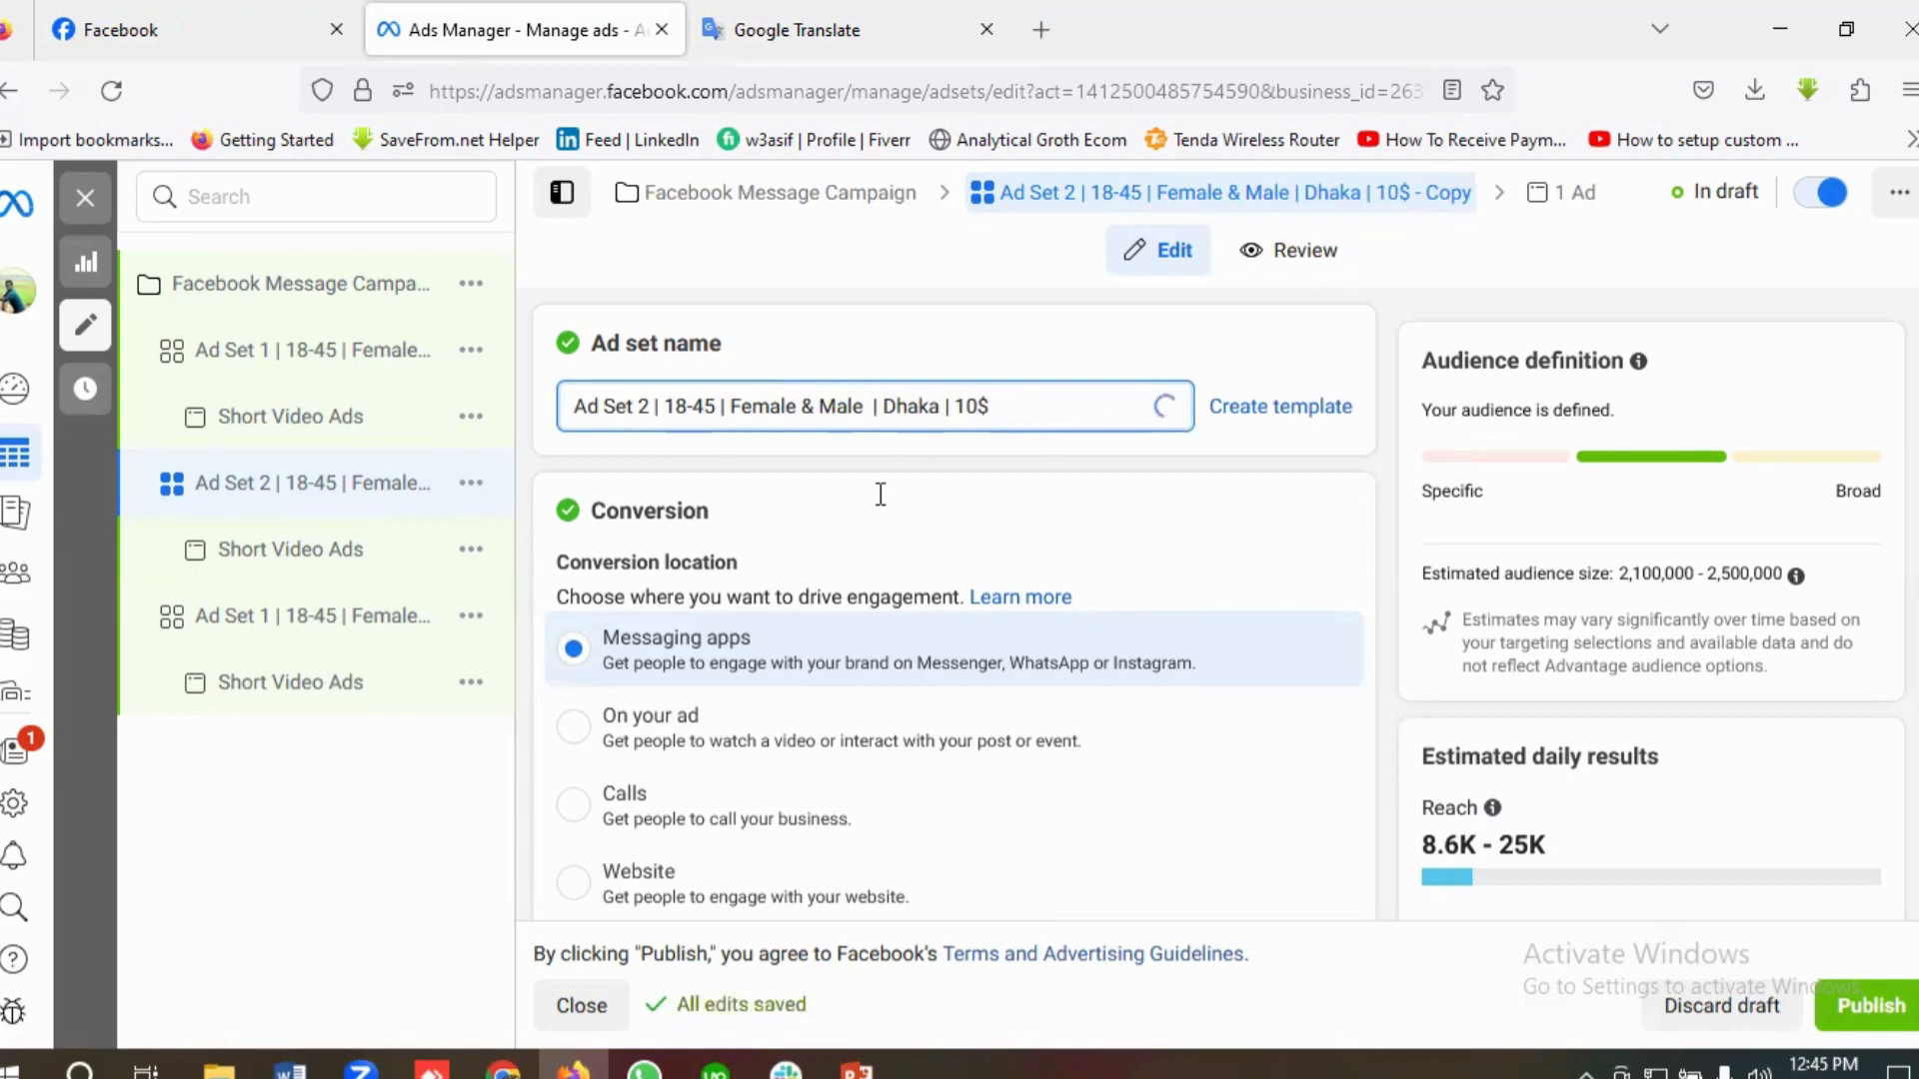
Step: Check Ad Set 2's conversion and daily budget settings, and reset its past start date to today
scroll(880, 494, "down", 8)
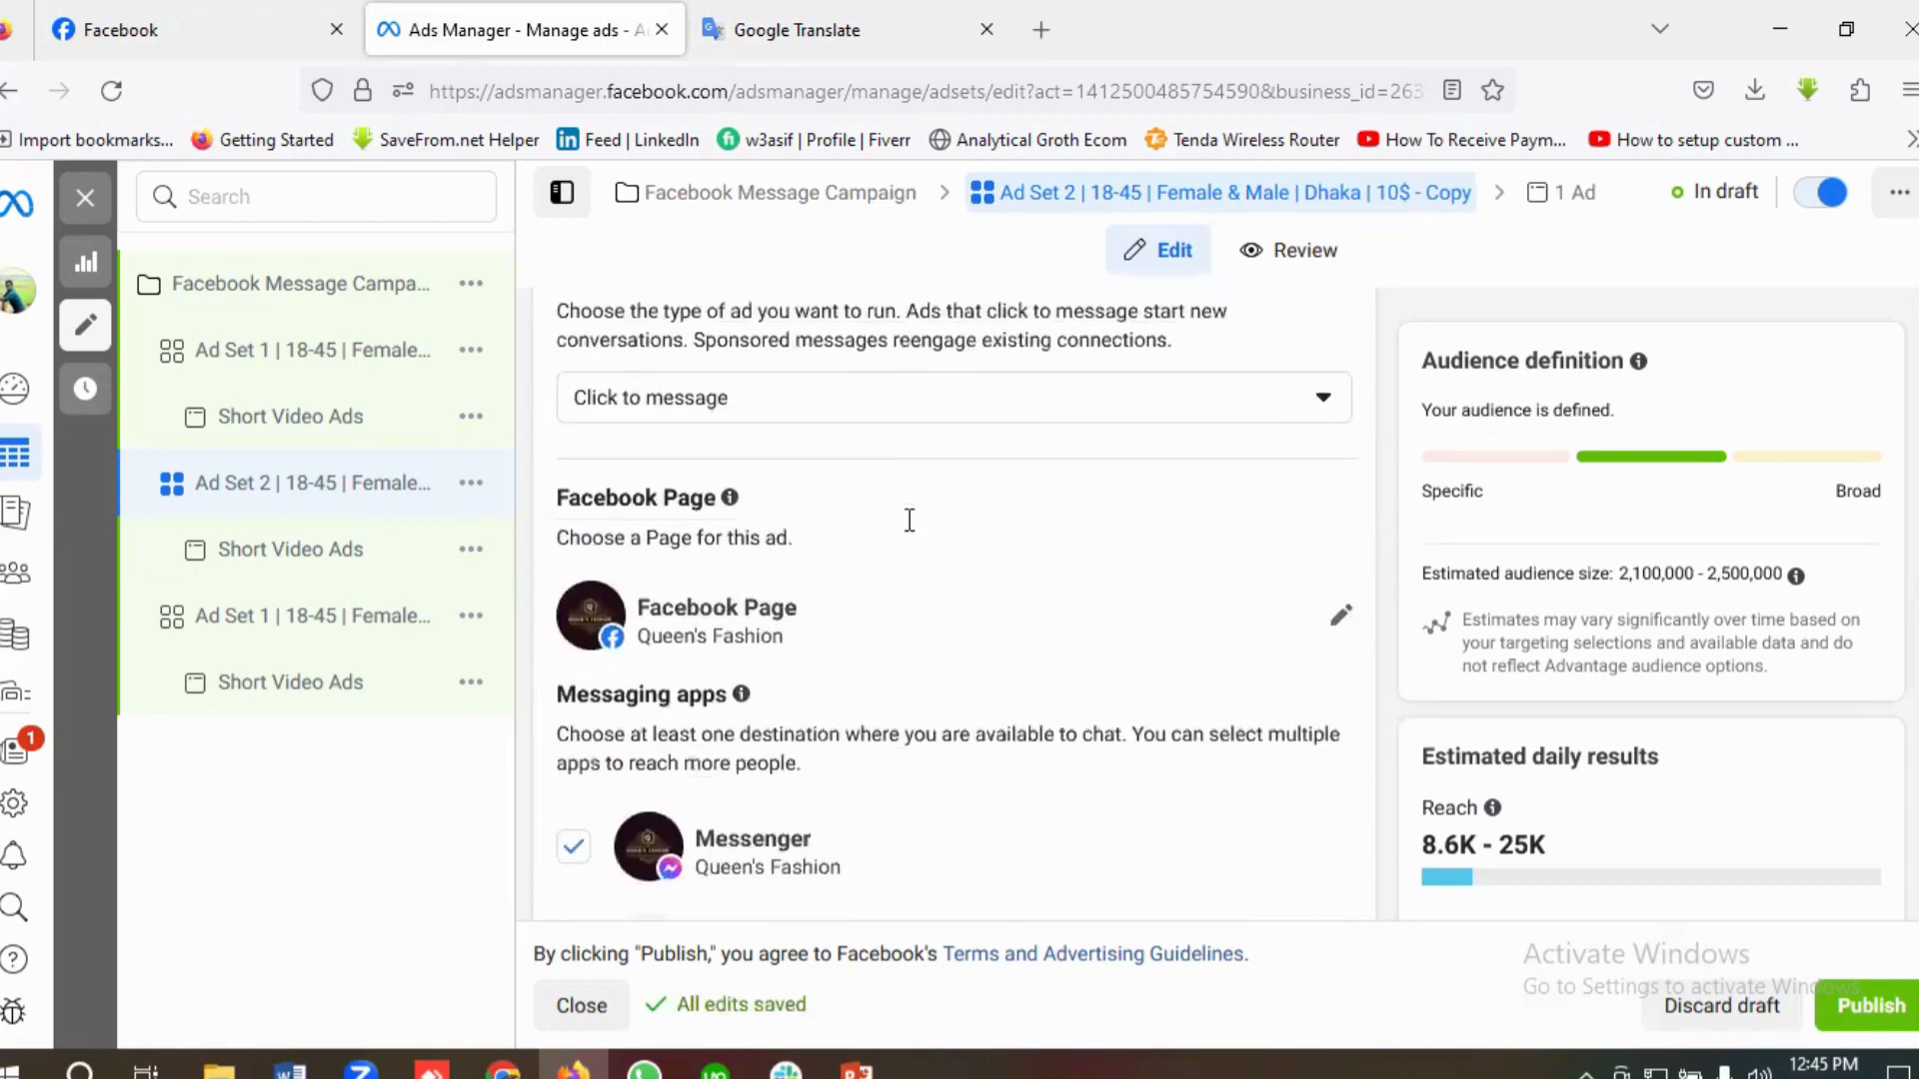
scroll(962, 608, "down", 5)
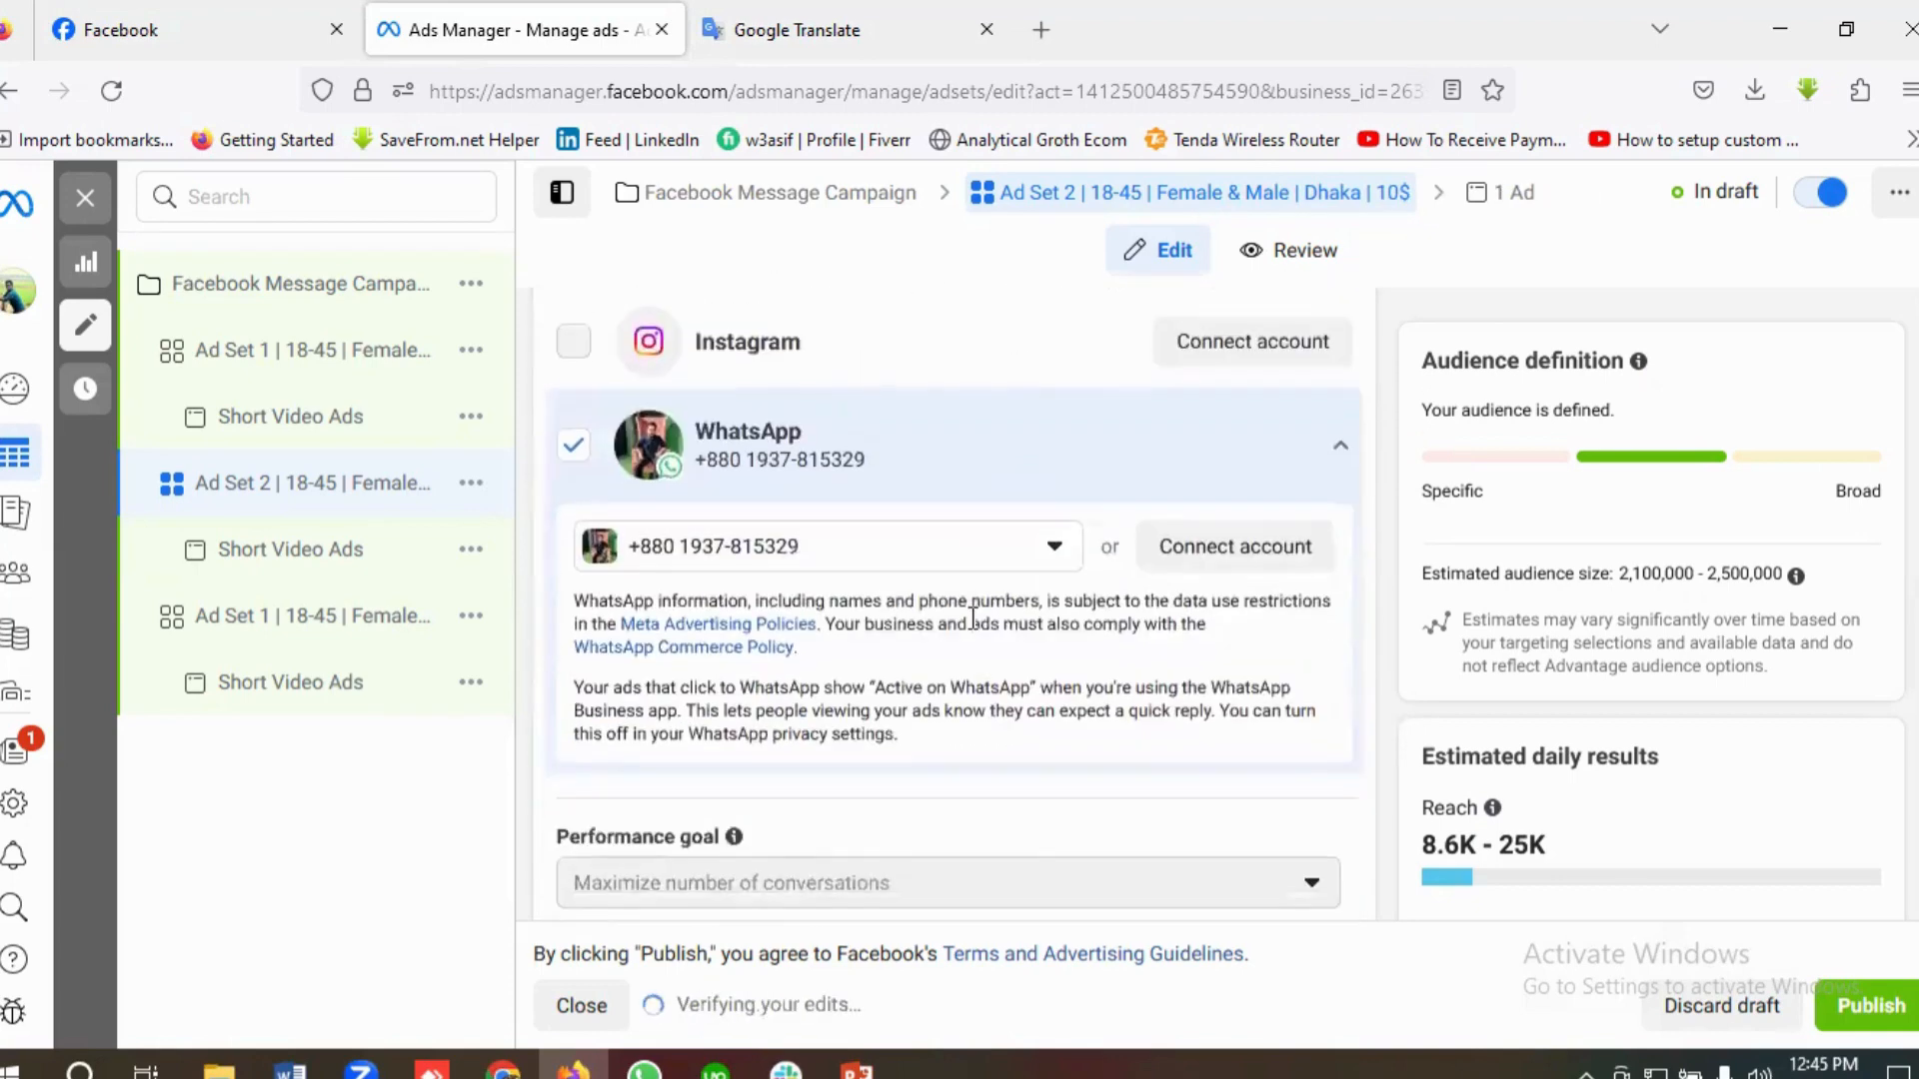
scroll(972, 620, "down", 8)
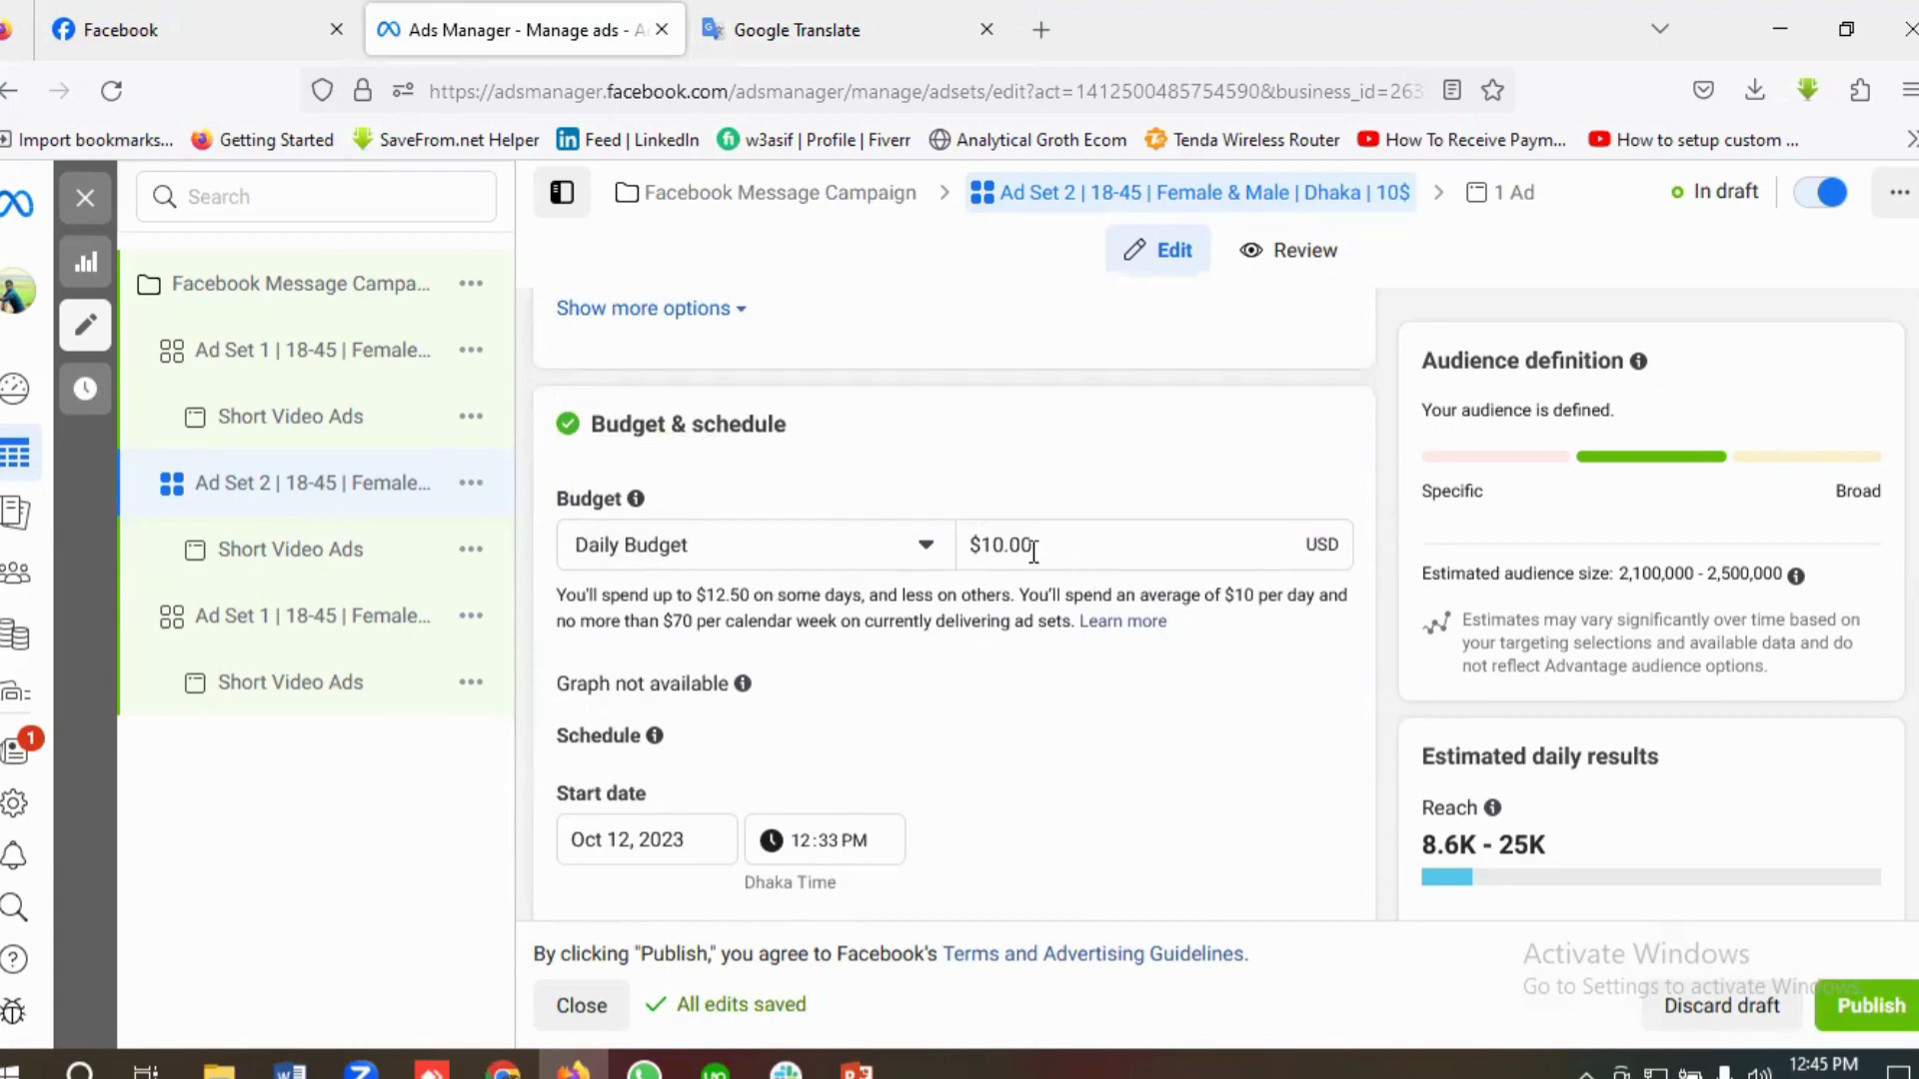
scroll(1039, 563, "down", 4)
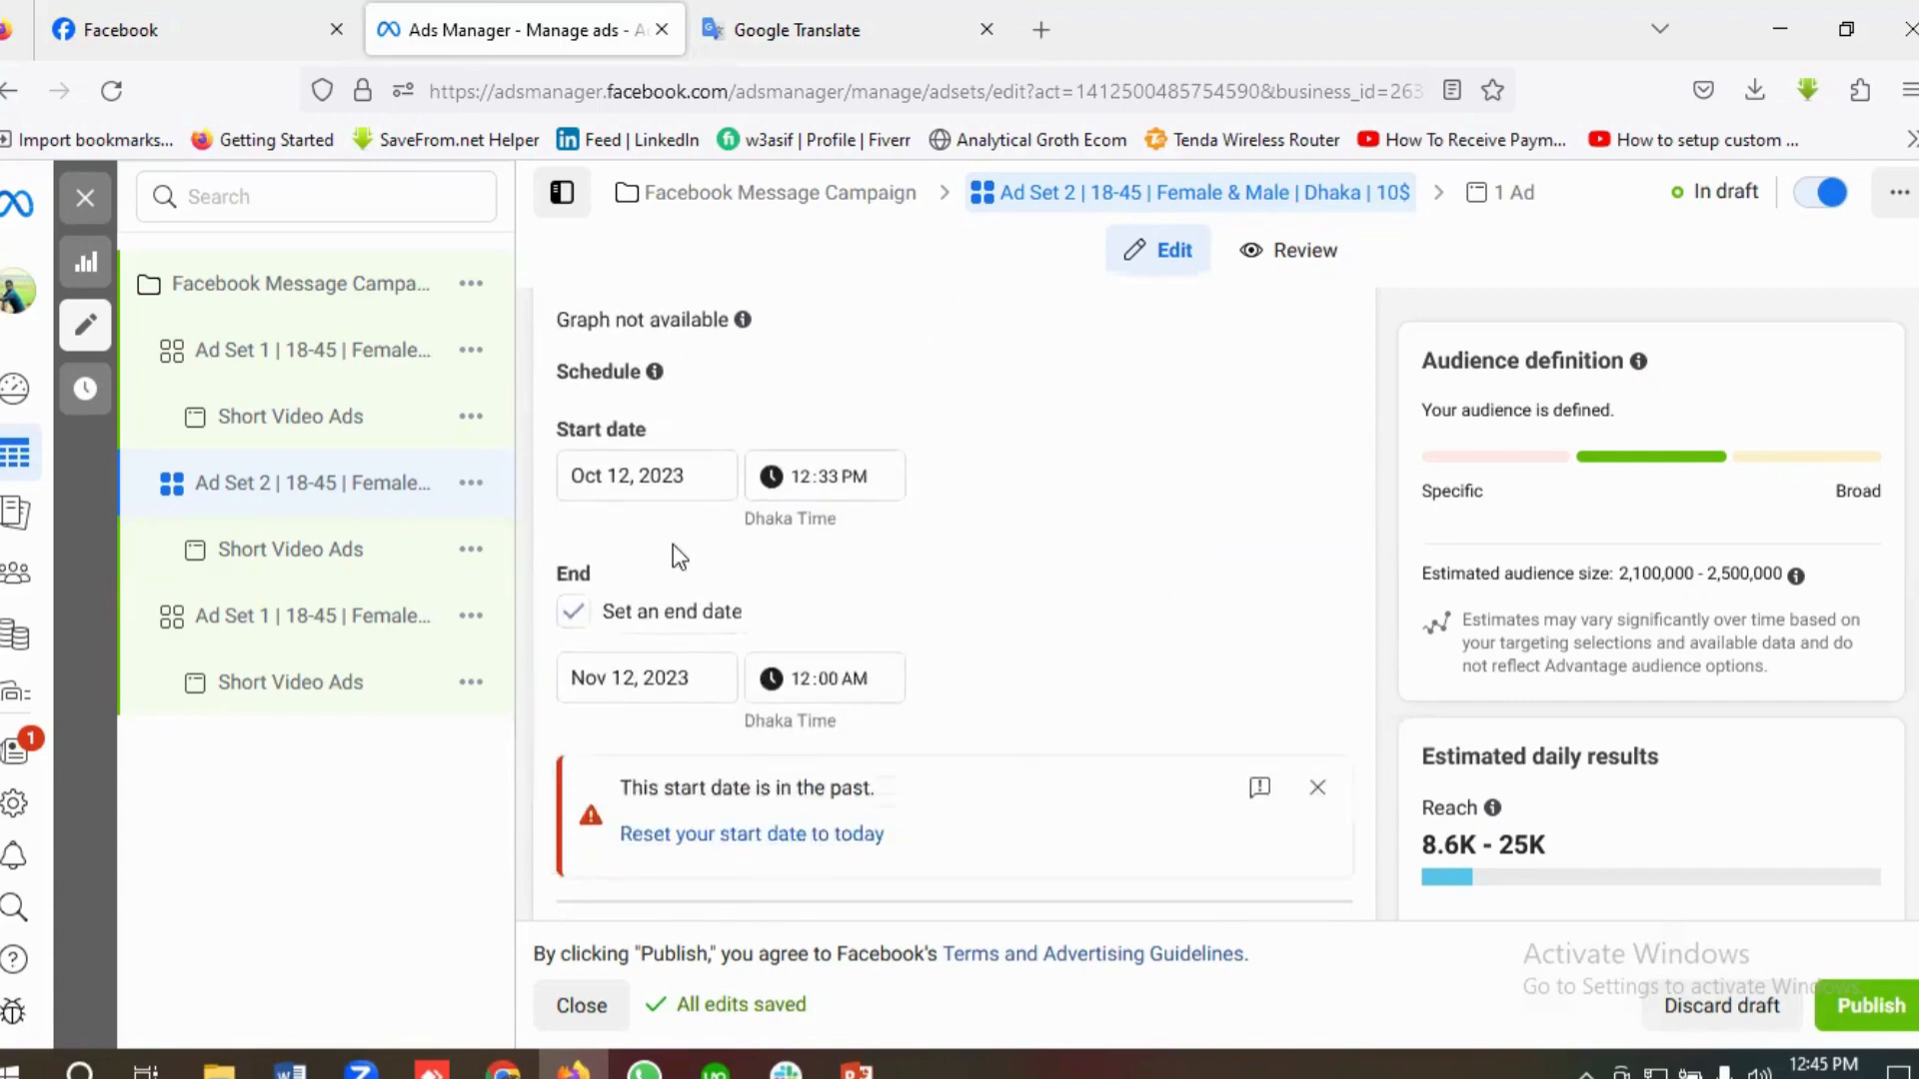
scroll(709, 505, "down", 1)
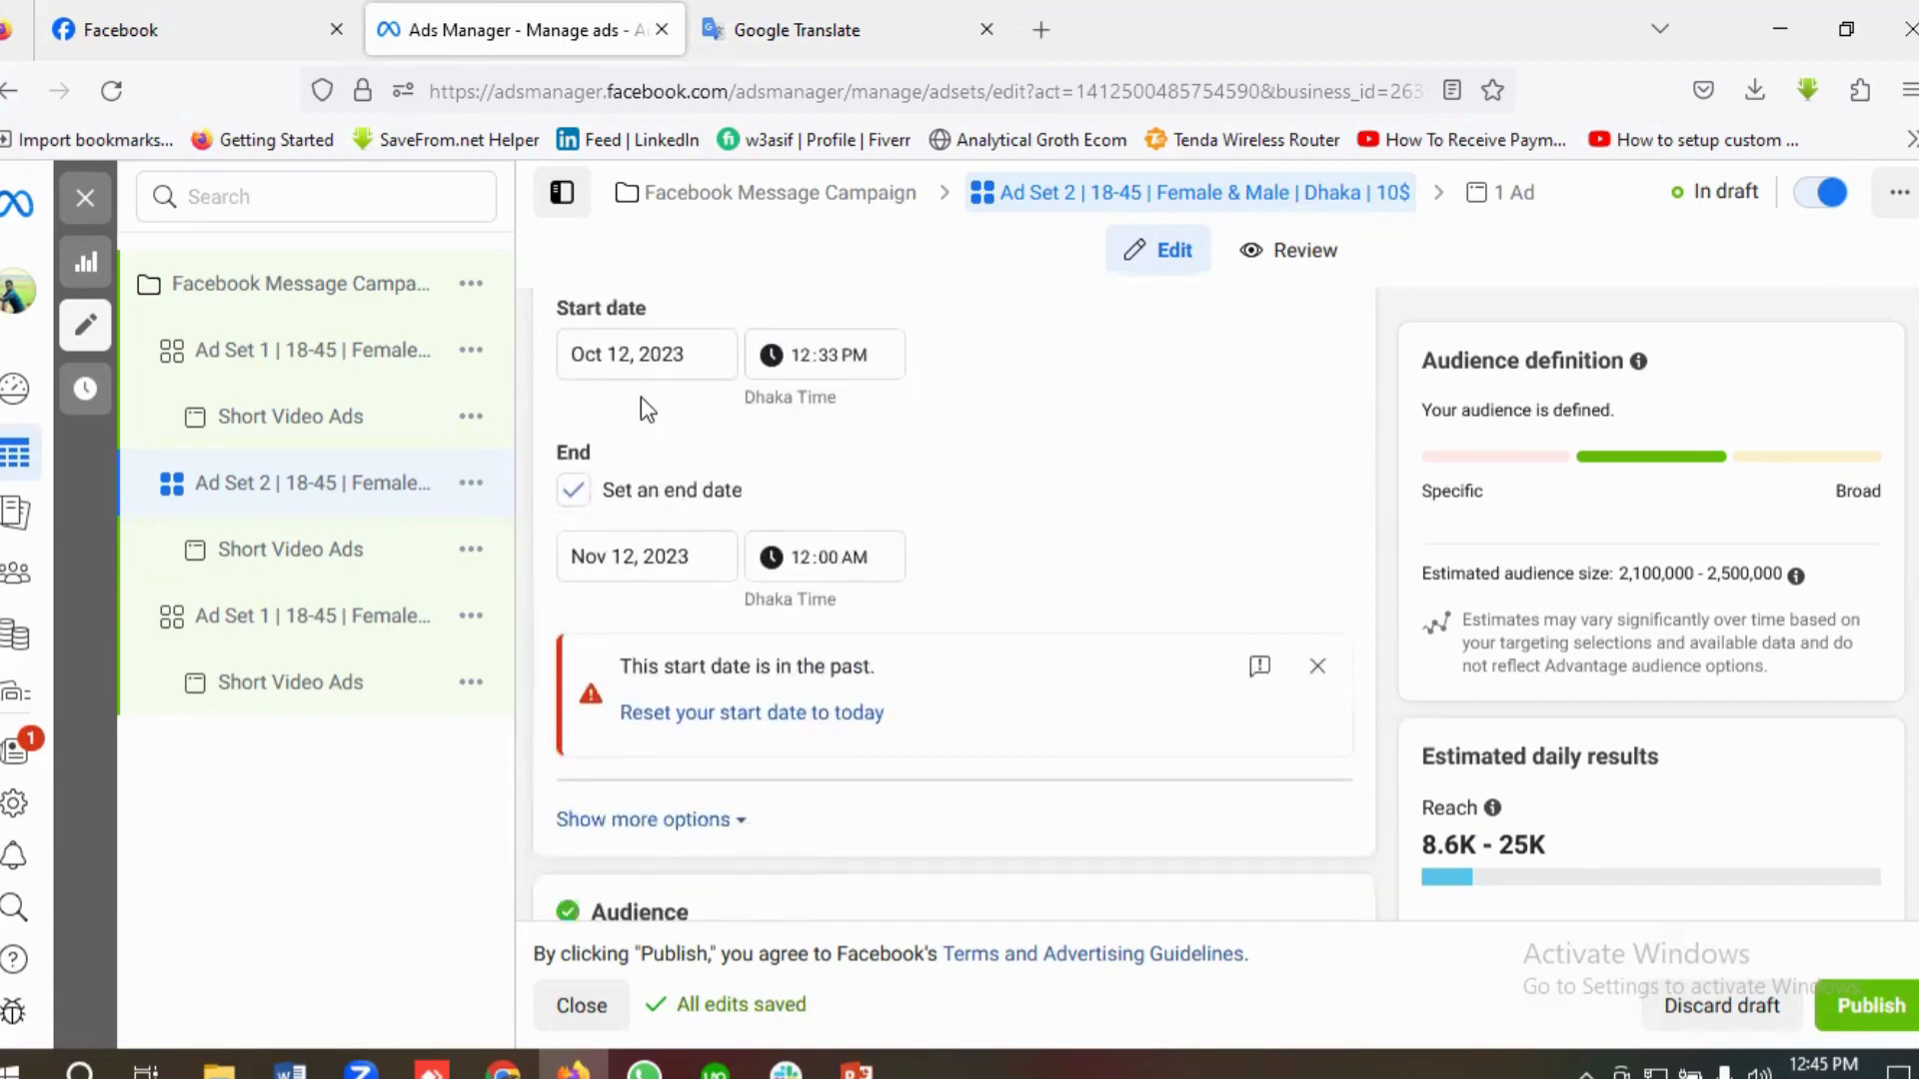
left_click(660, 714)
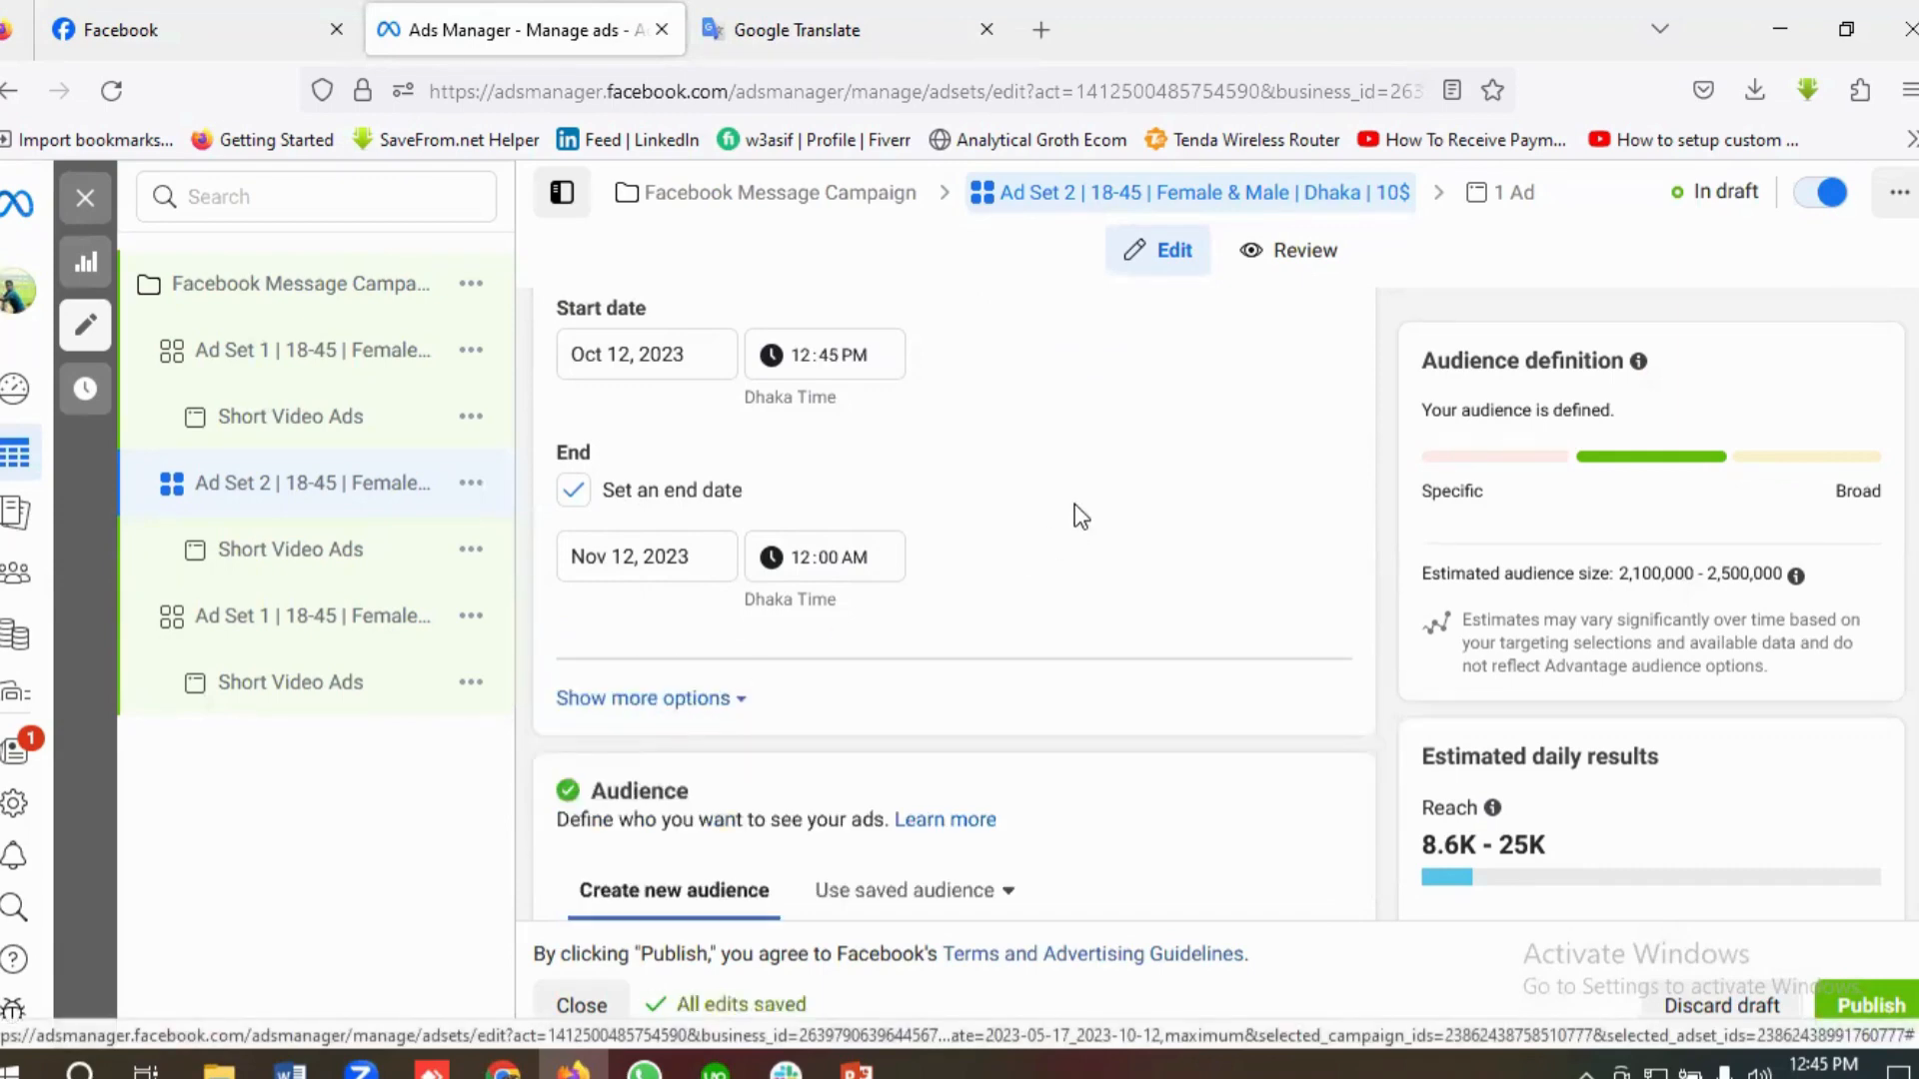
Step: Check the location and age range in Ad Set 2's audience and set the gender to All
scroll(1080, 517, "down", 3)
scroll(1071, 583, "down", 6)
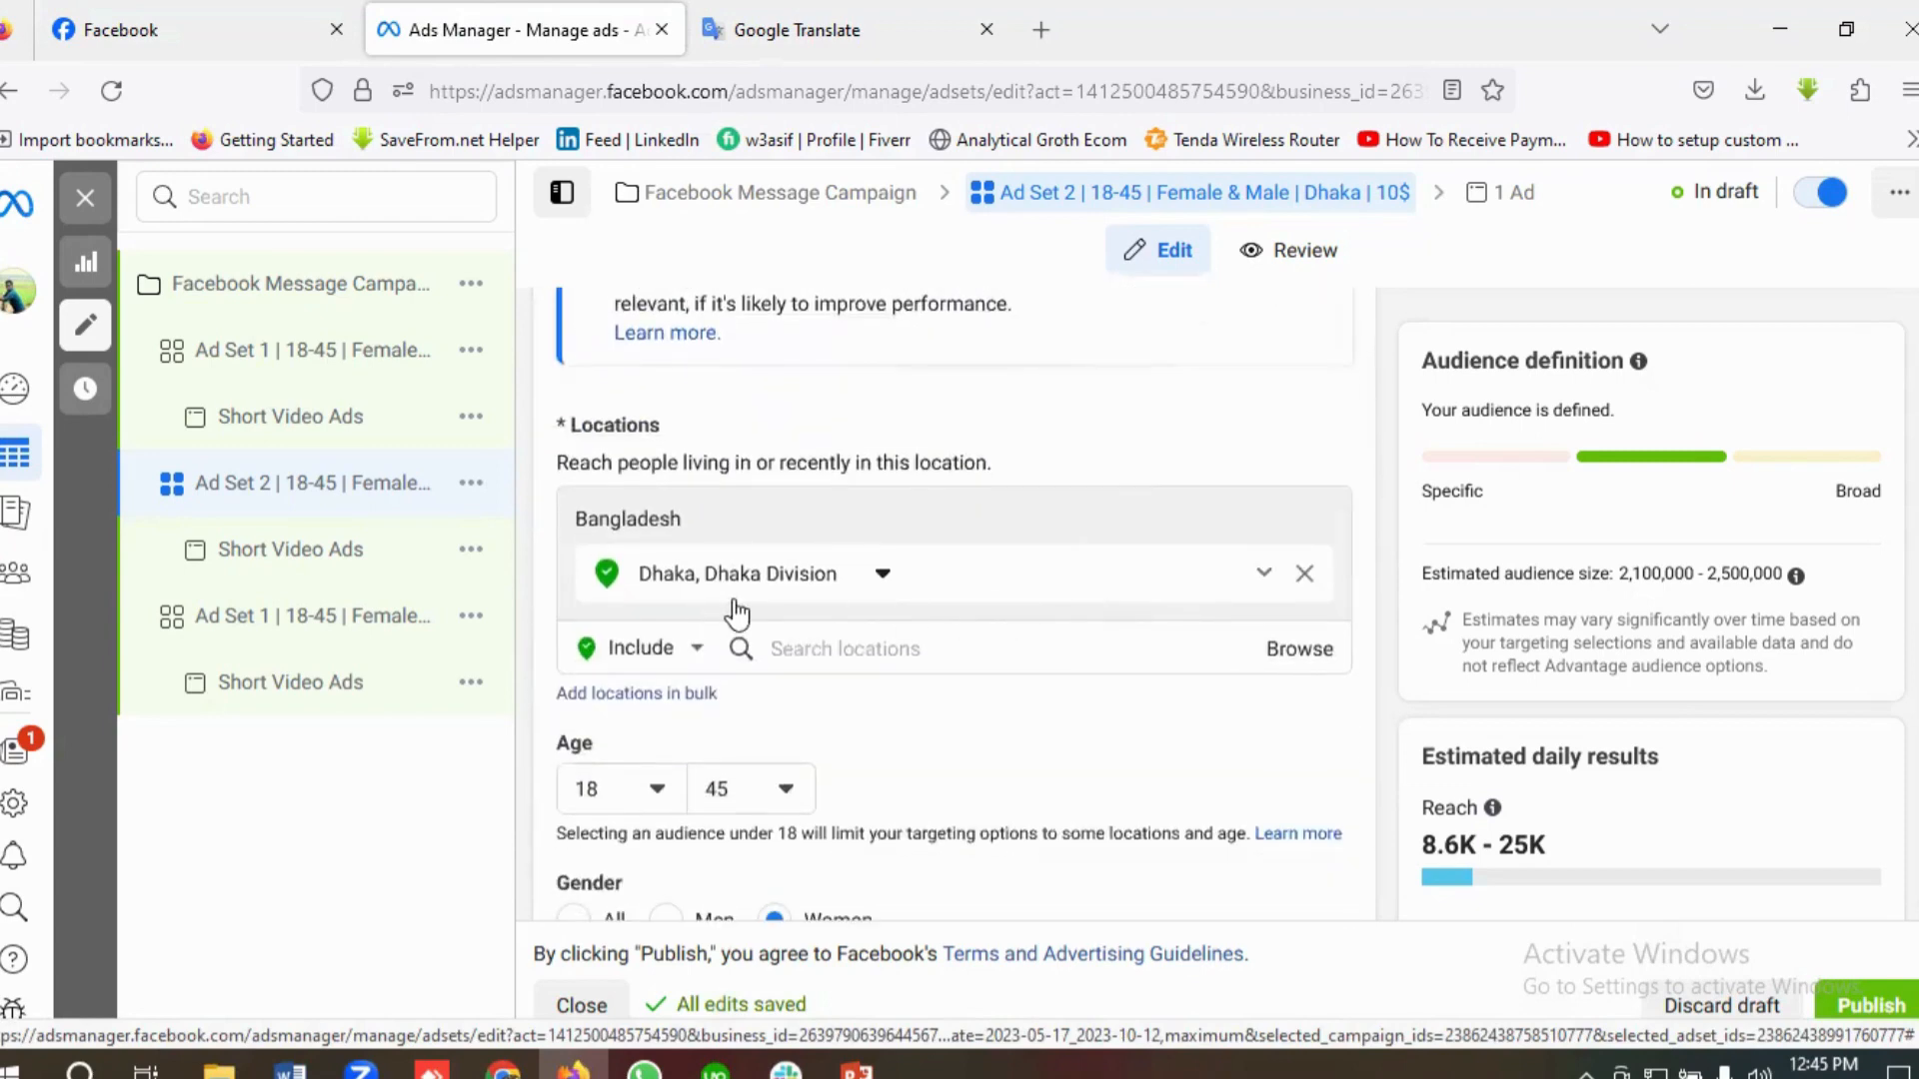
scroll(1035, 577, "down", 2)
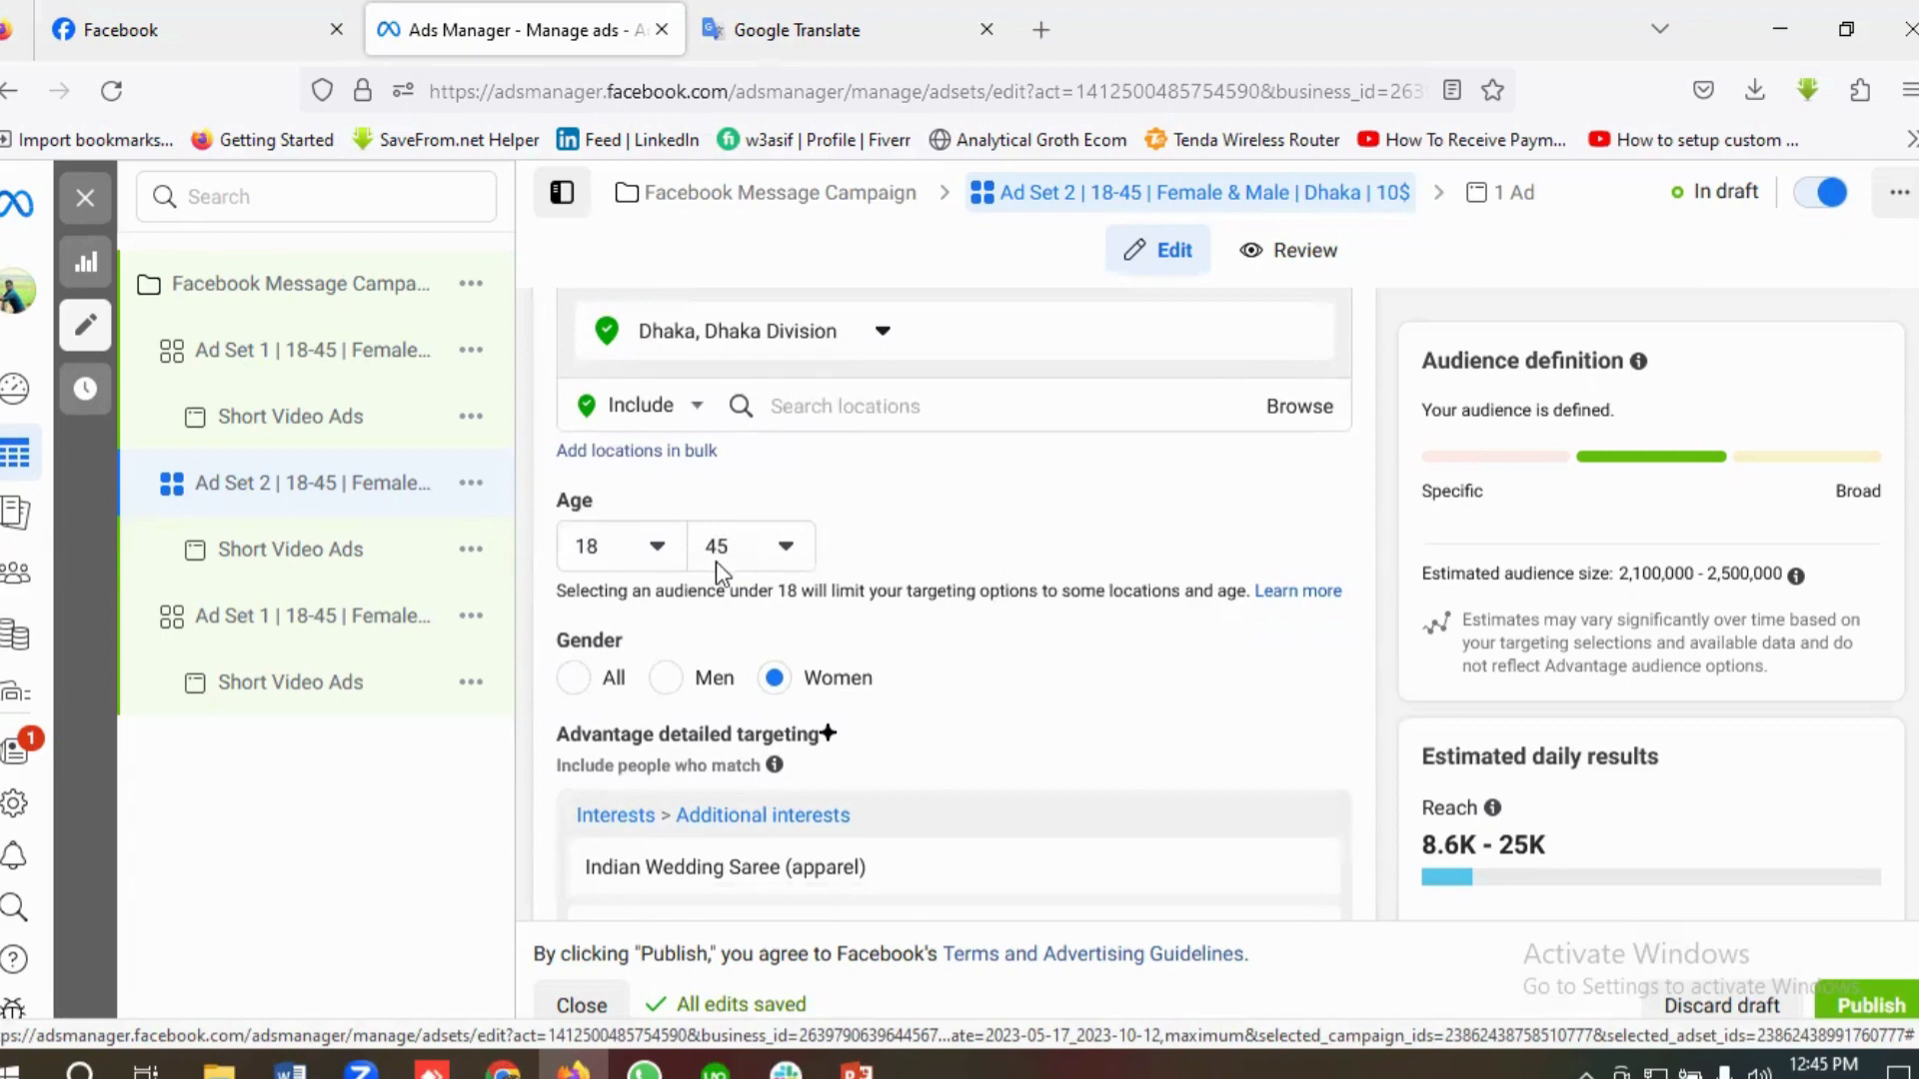
scroll(716, 560, "down", 1)
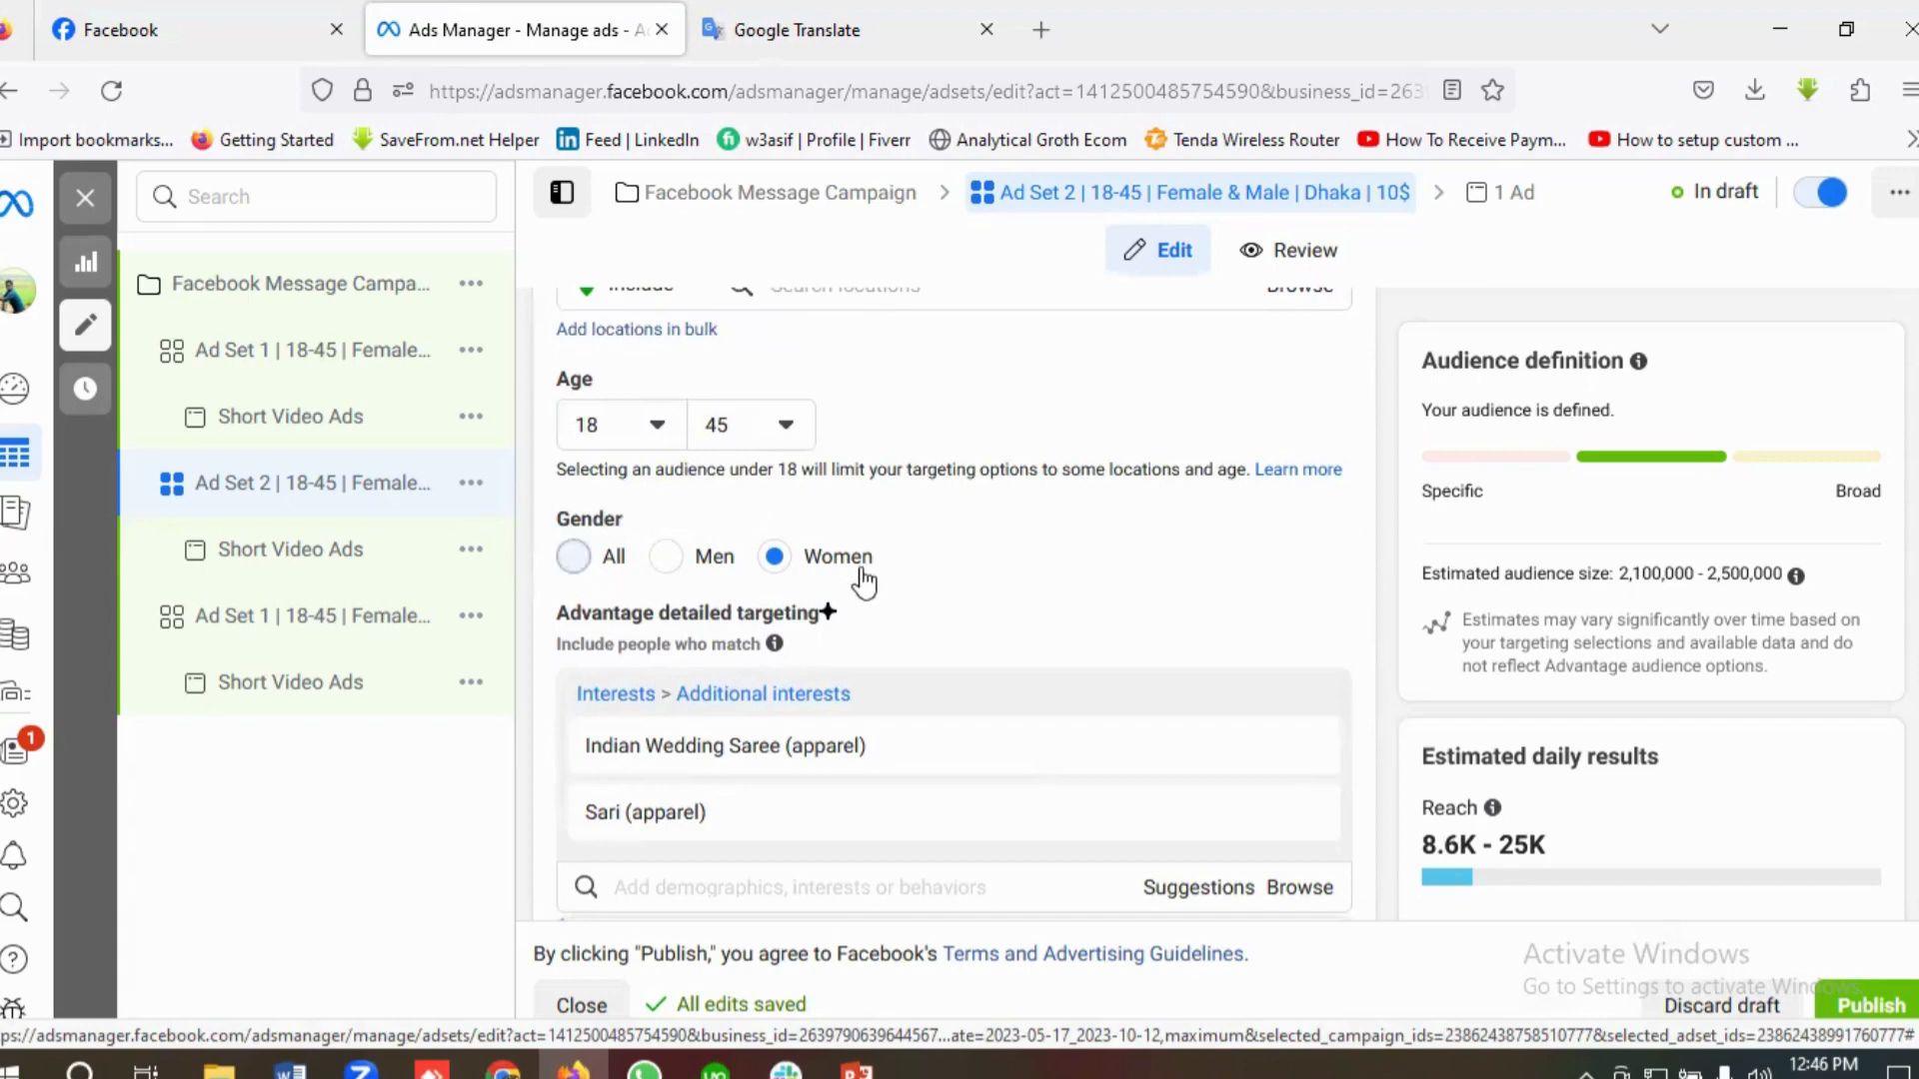
left_click(608, 562)
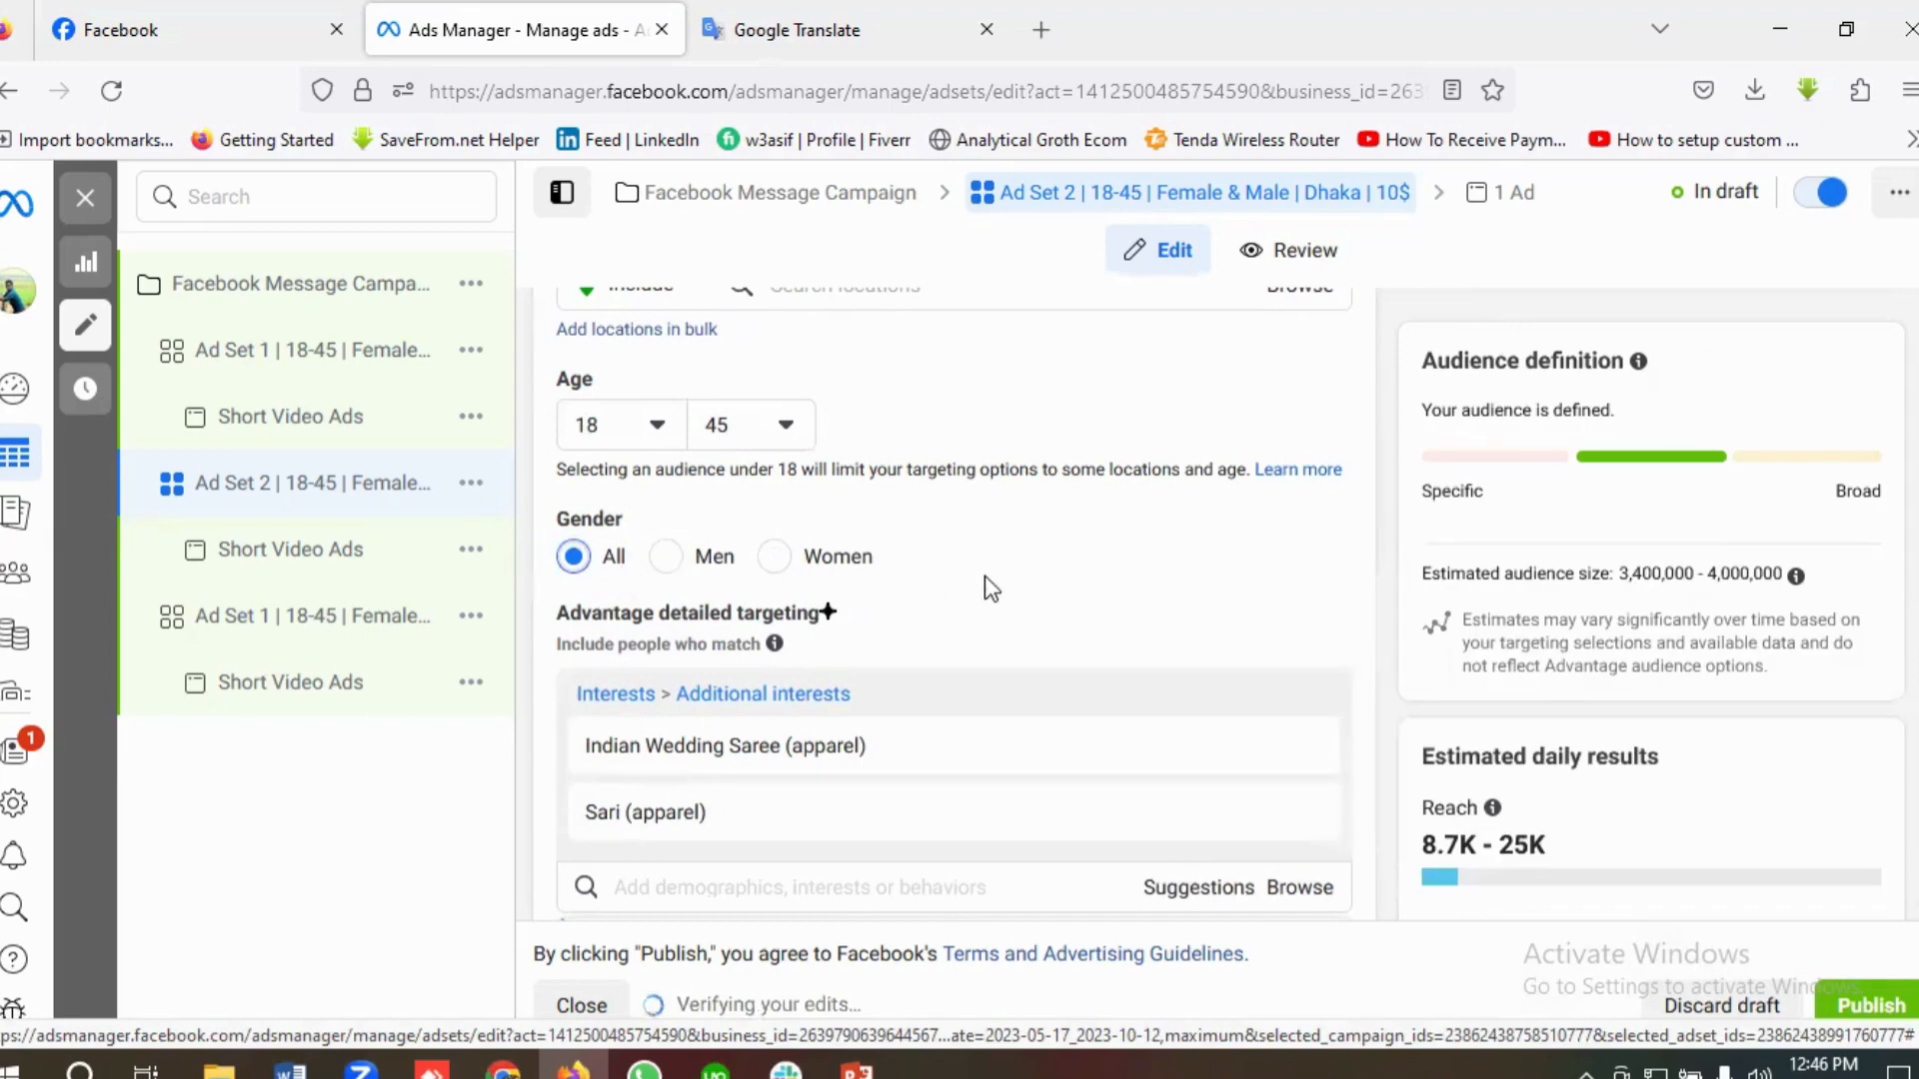
Step: Review Ad Set 2's detailed targeting interests, manual placements, platforms and feed placements
scroll(989, 587, "down", 2)
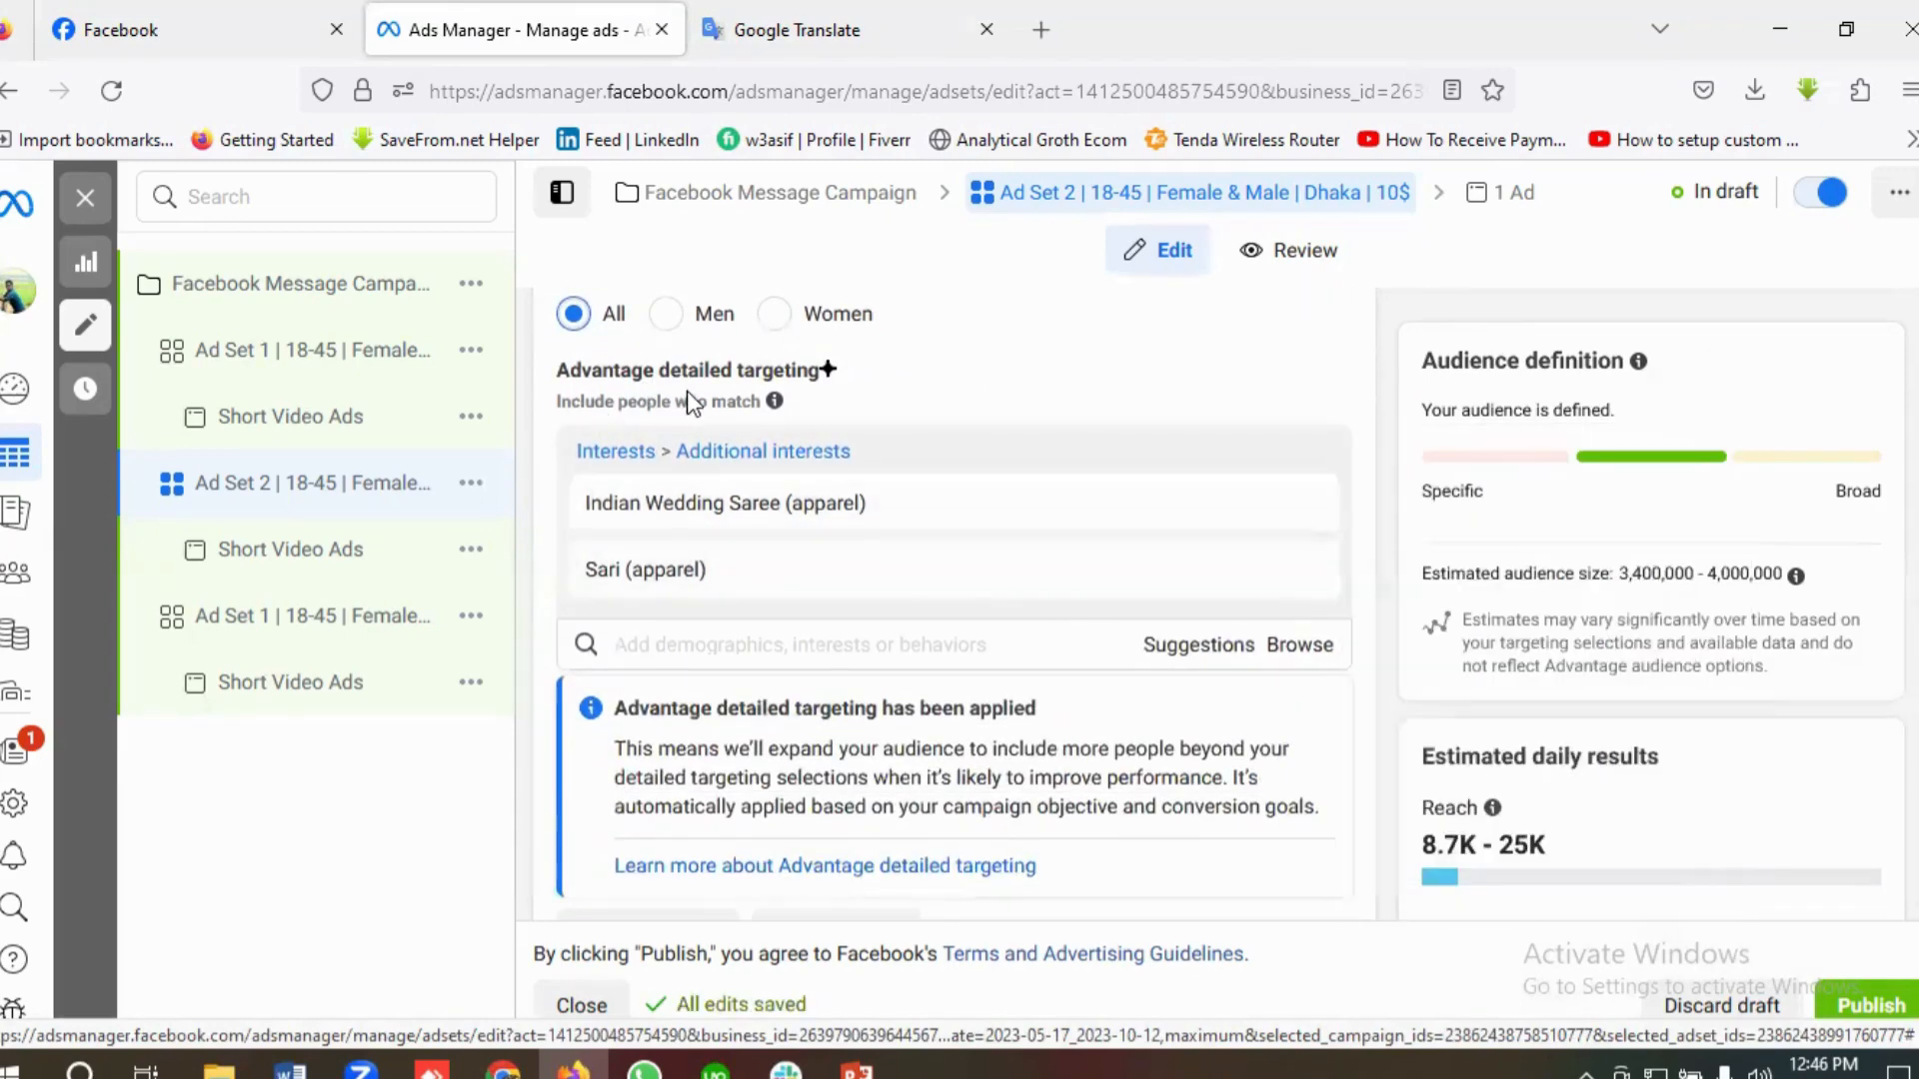
mouse_move(666, 533)
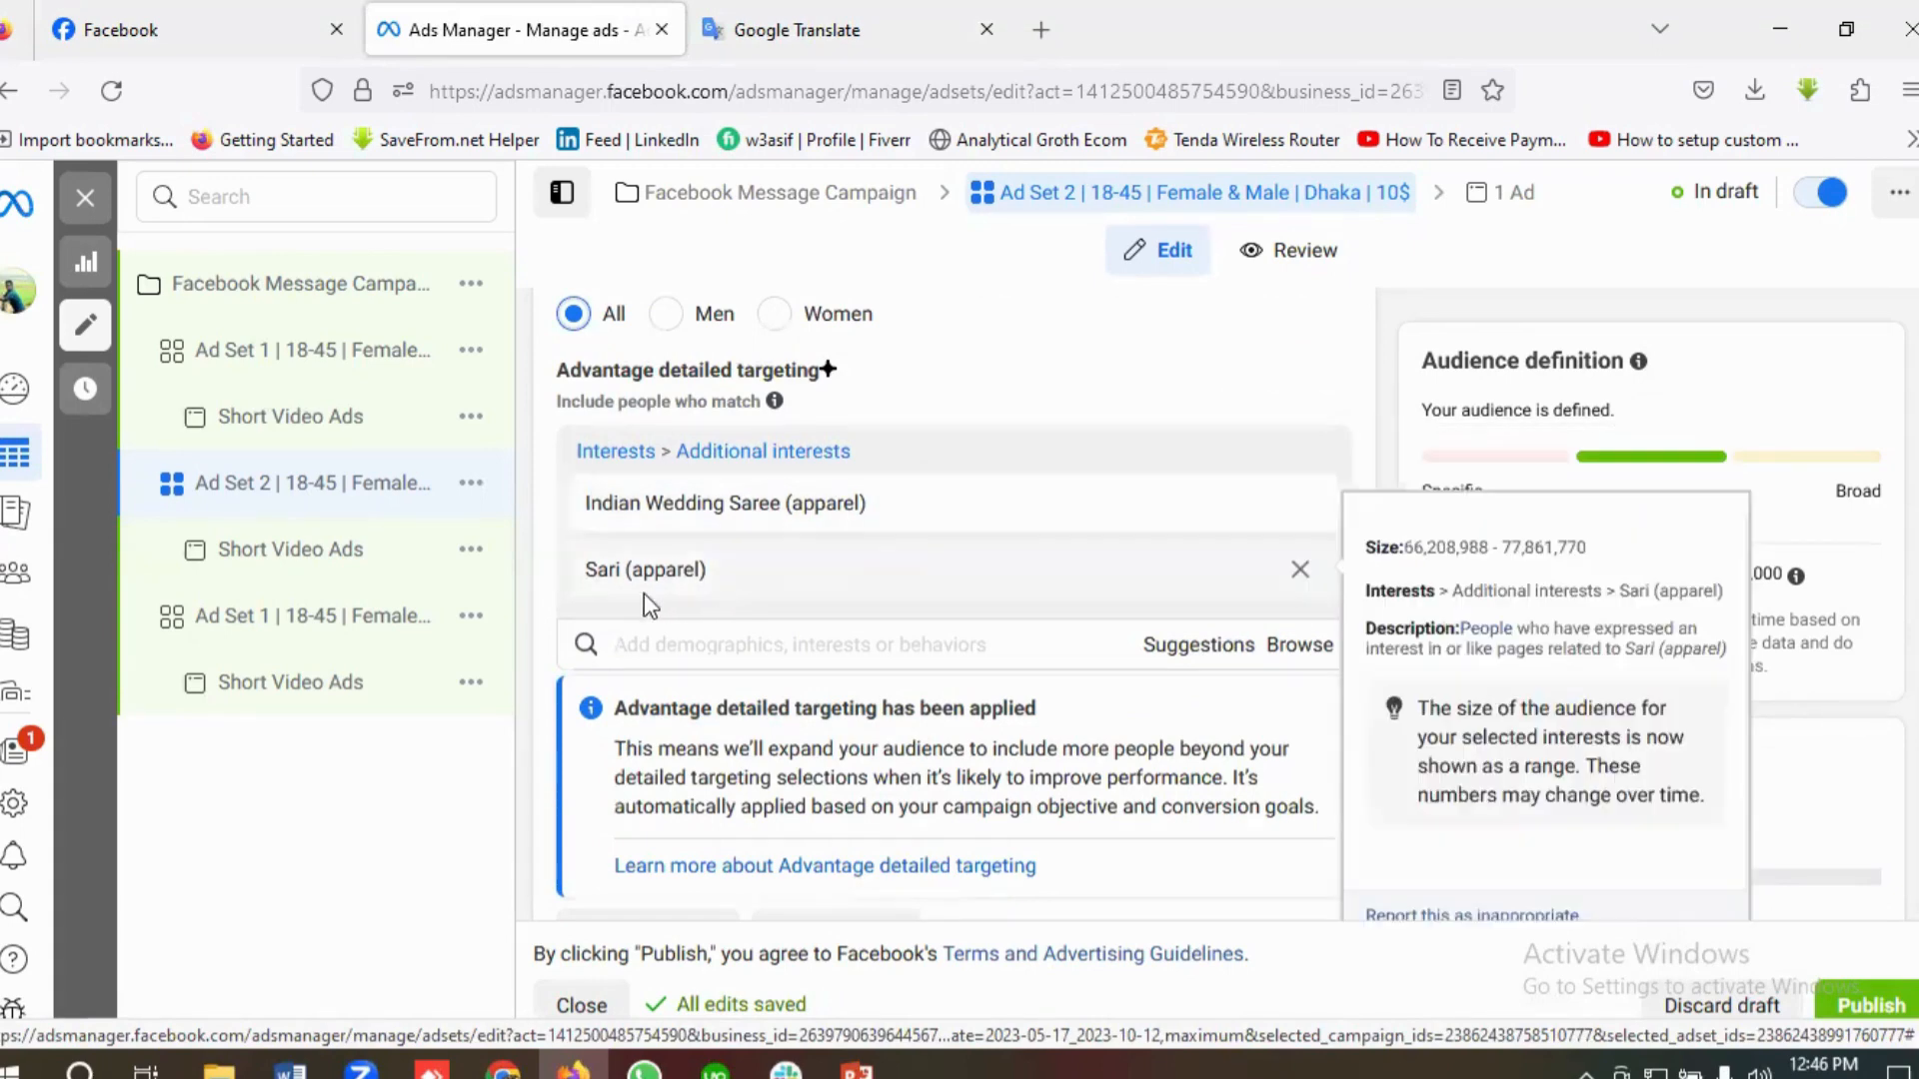
scroll(896, 578, "down", 5)
scroll(963, 602, "down", 4)
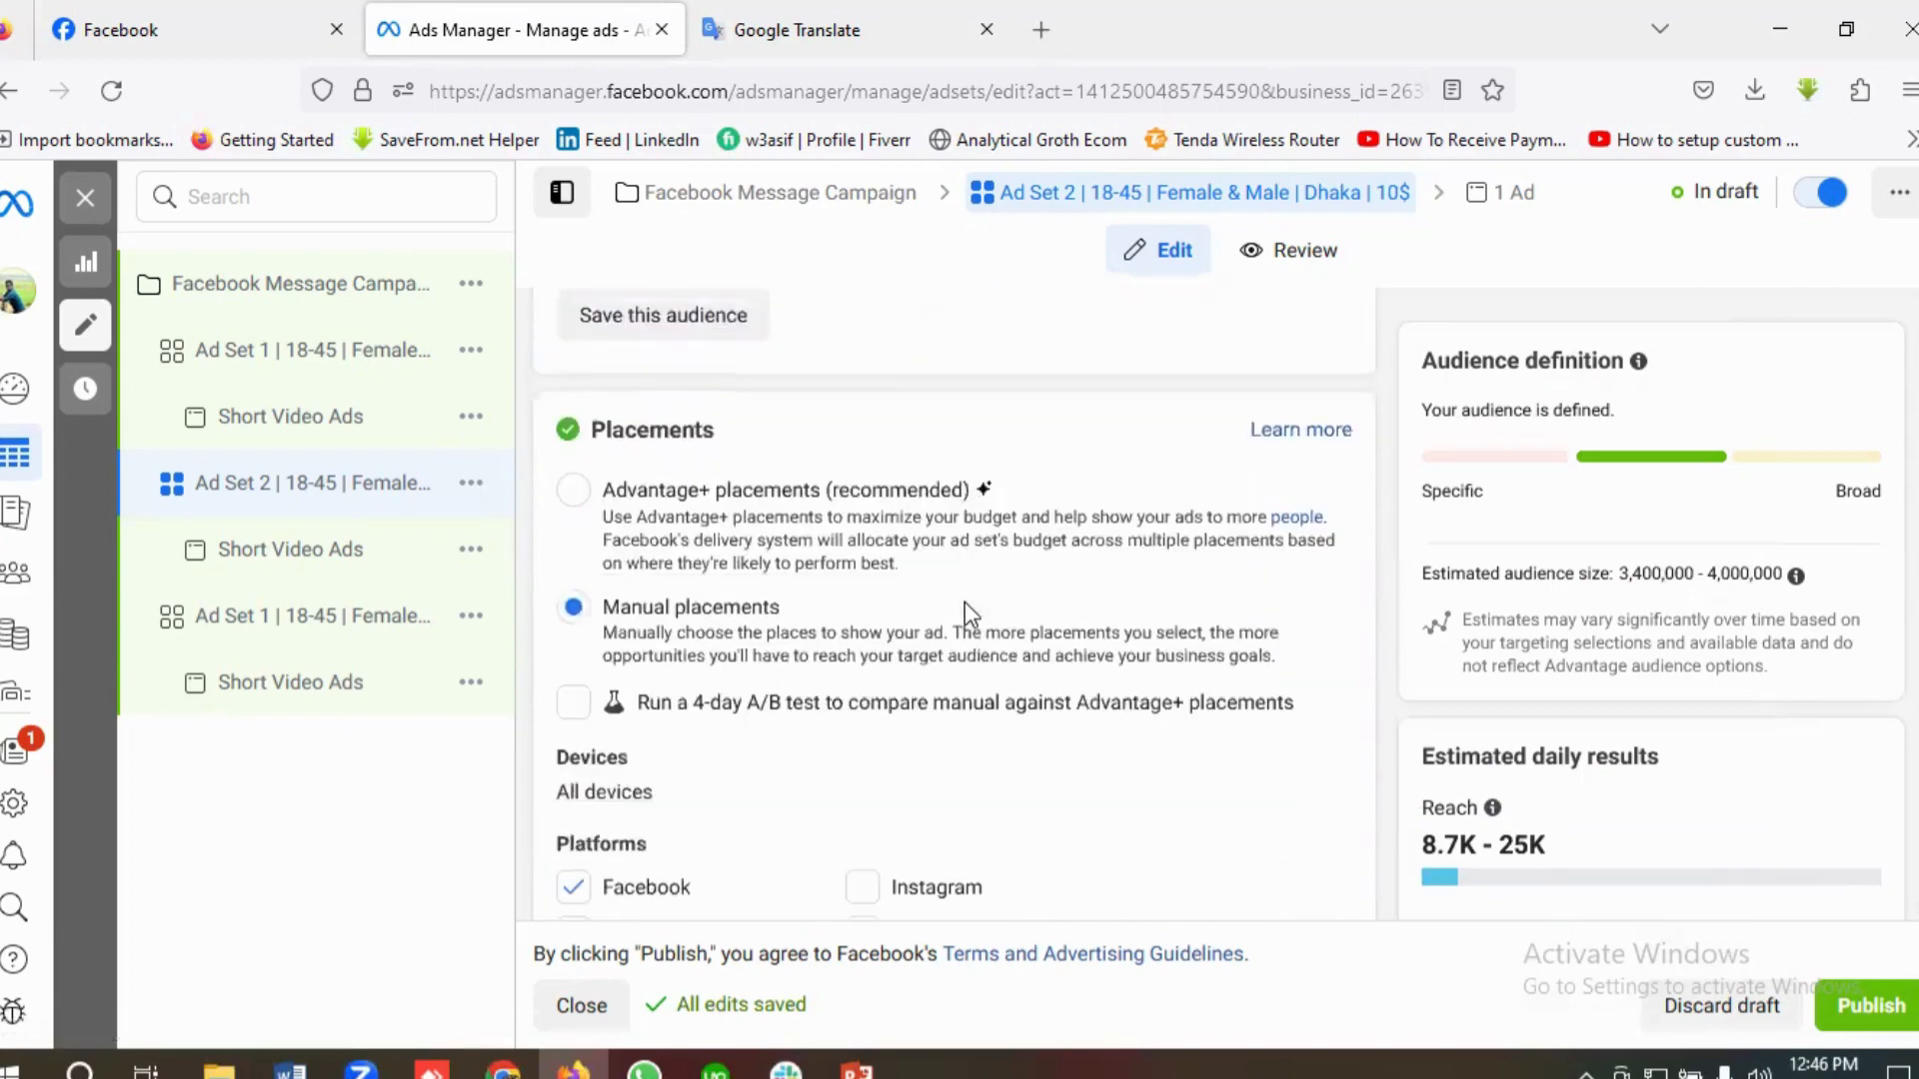
scroll(929, 590, "down", 6)
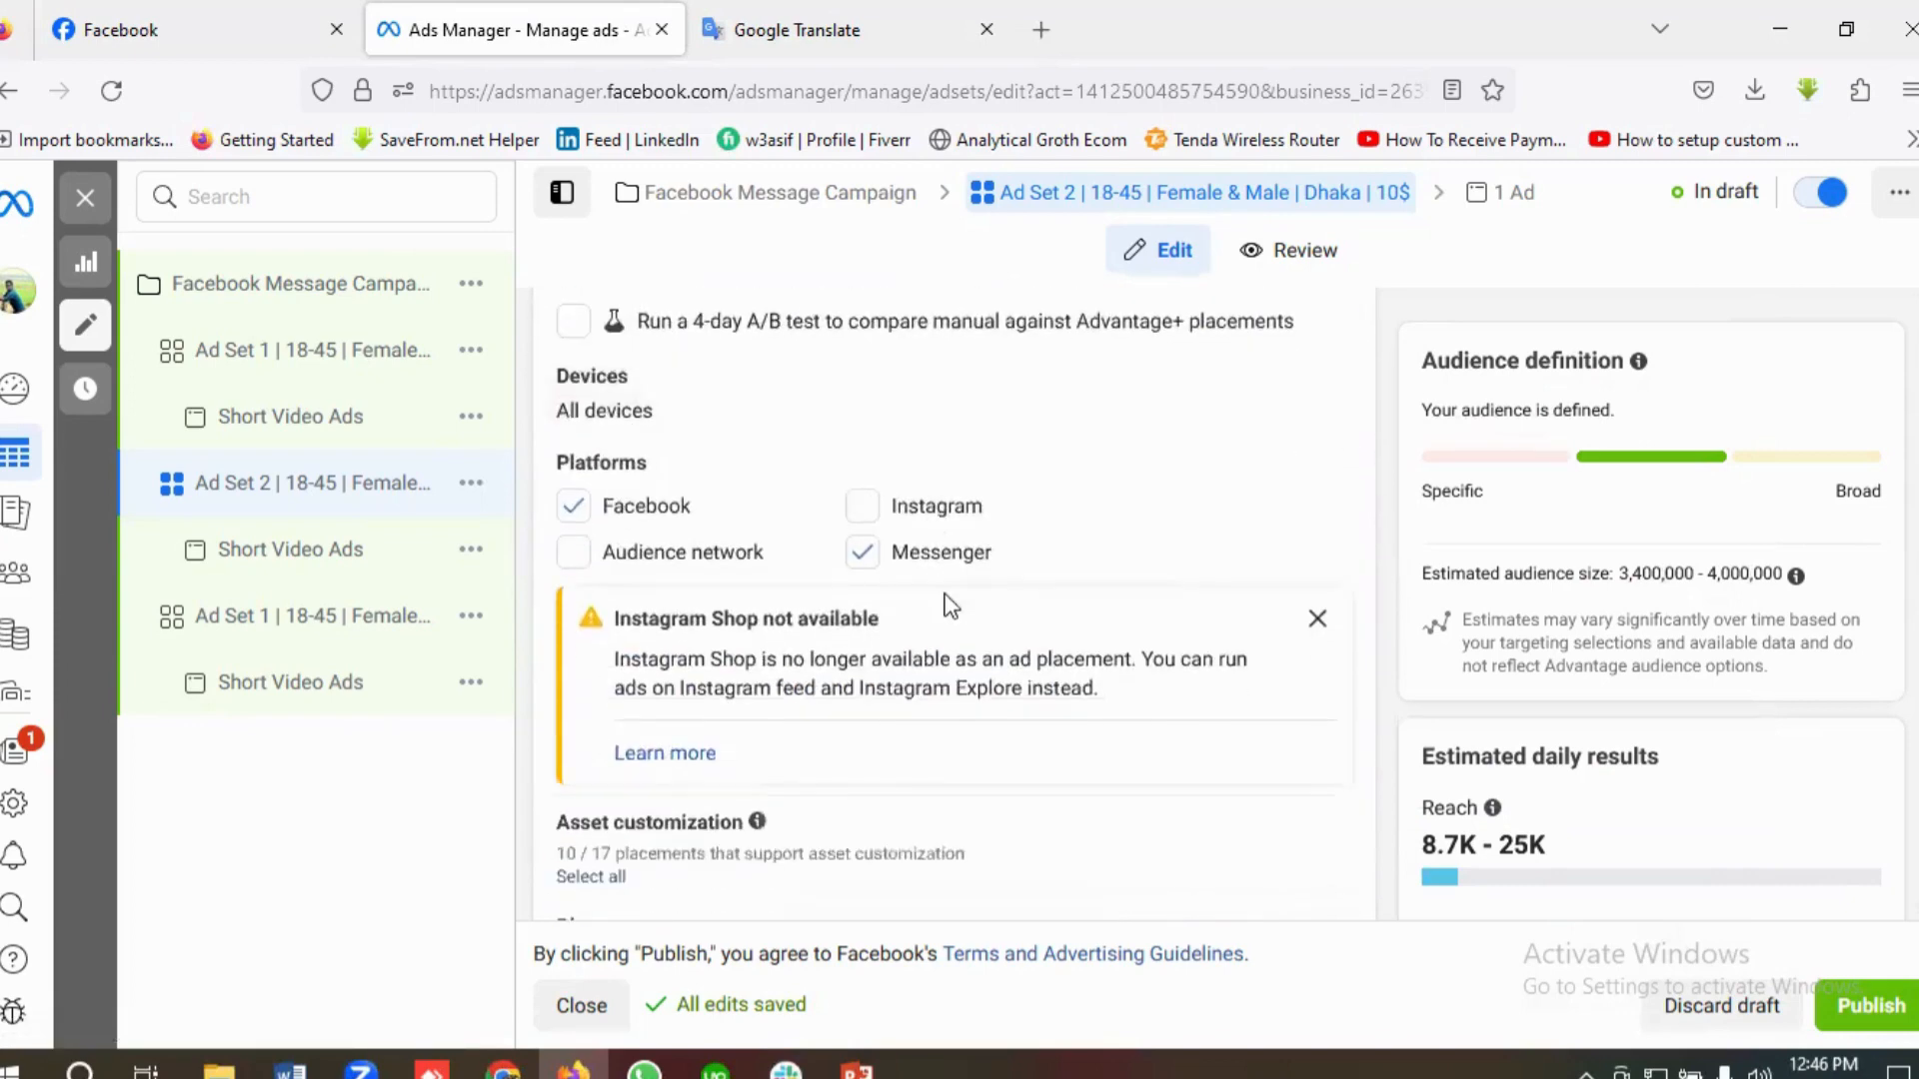
scroll(952, 598, "up", 3)
scroll(1013, 585, "down", 2)
scroll(1016, 595, "down", 8)
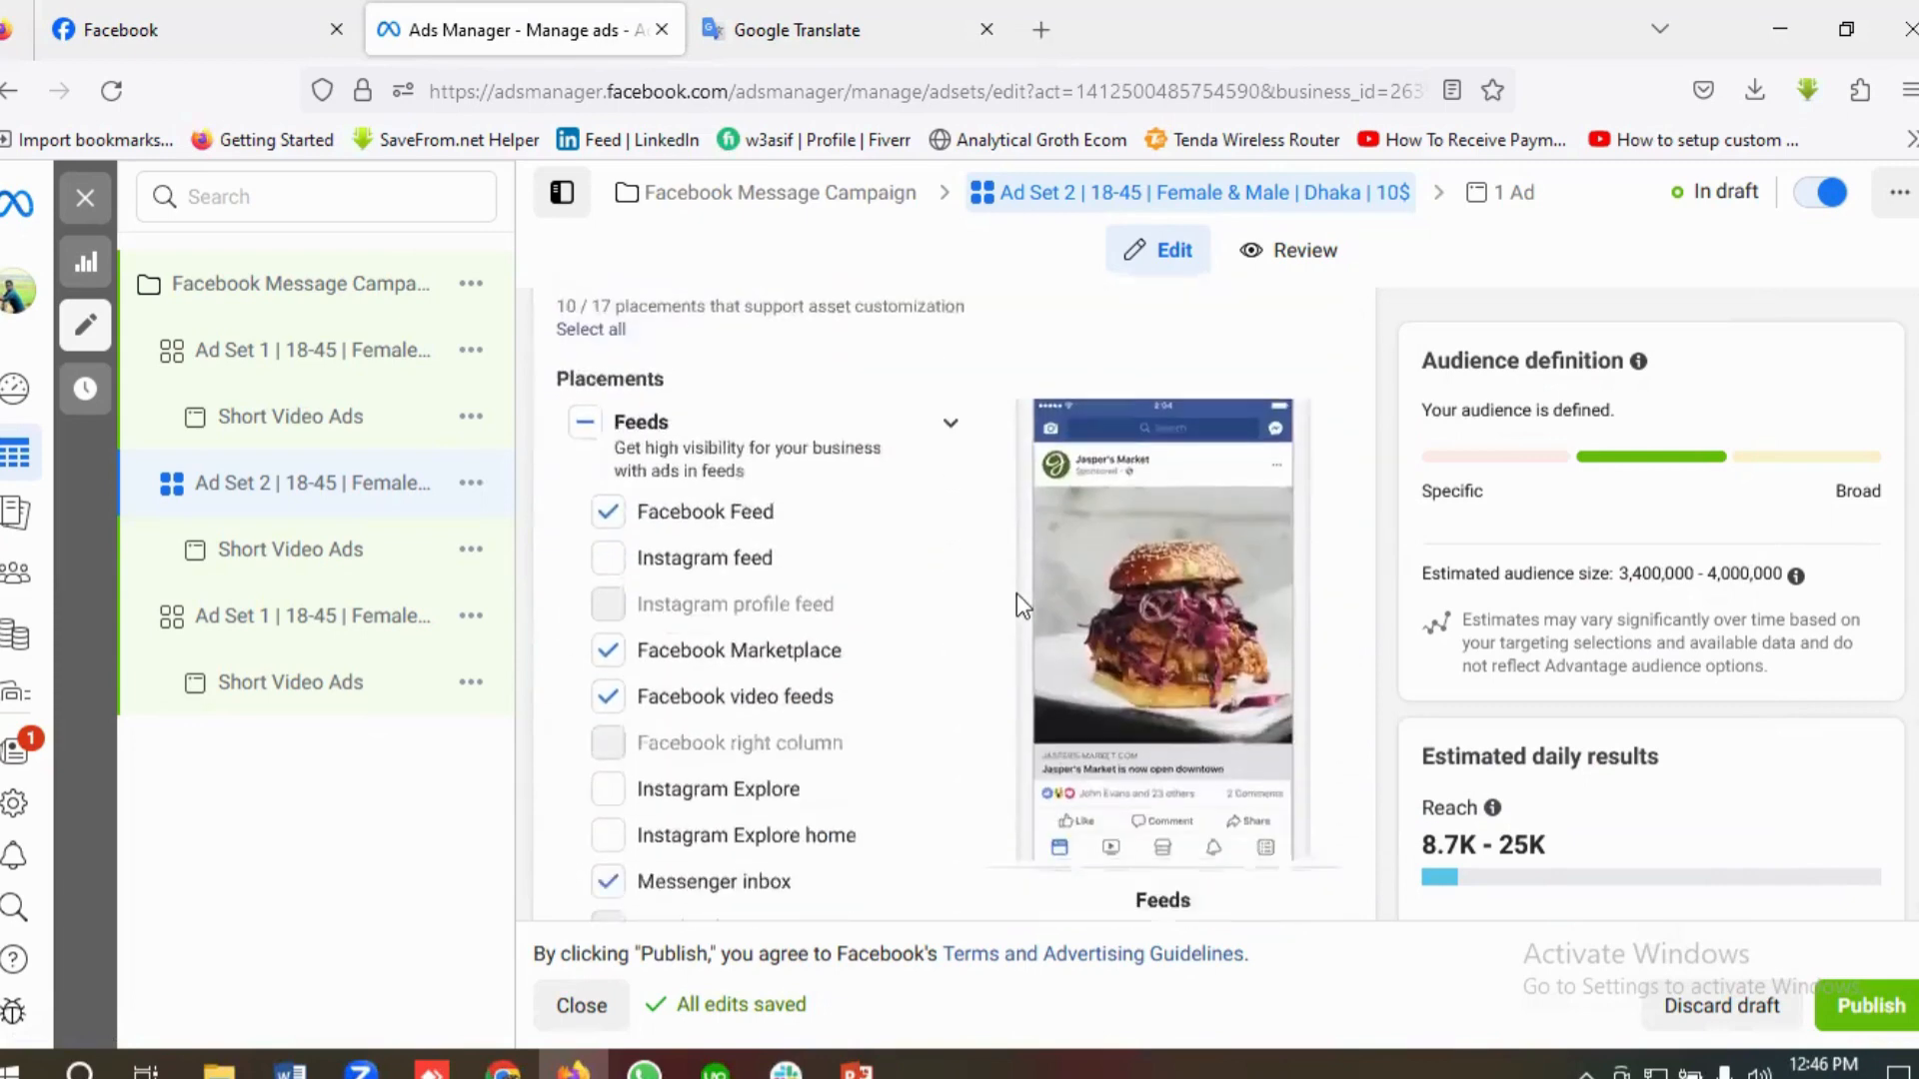
Step: Open the Short Video Ads ad under Ad Set 2 and review its format, media, primary text, headlines and call to action
left_click(292, 560)
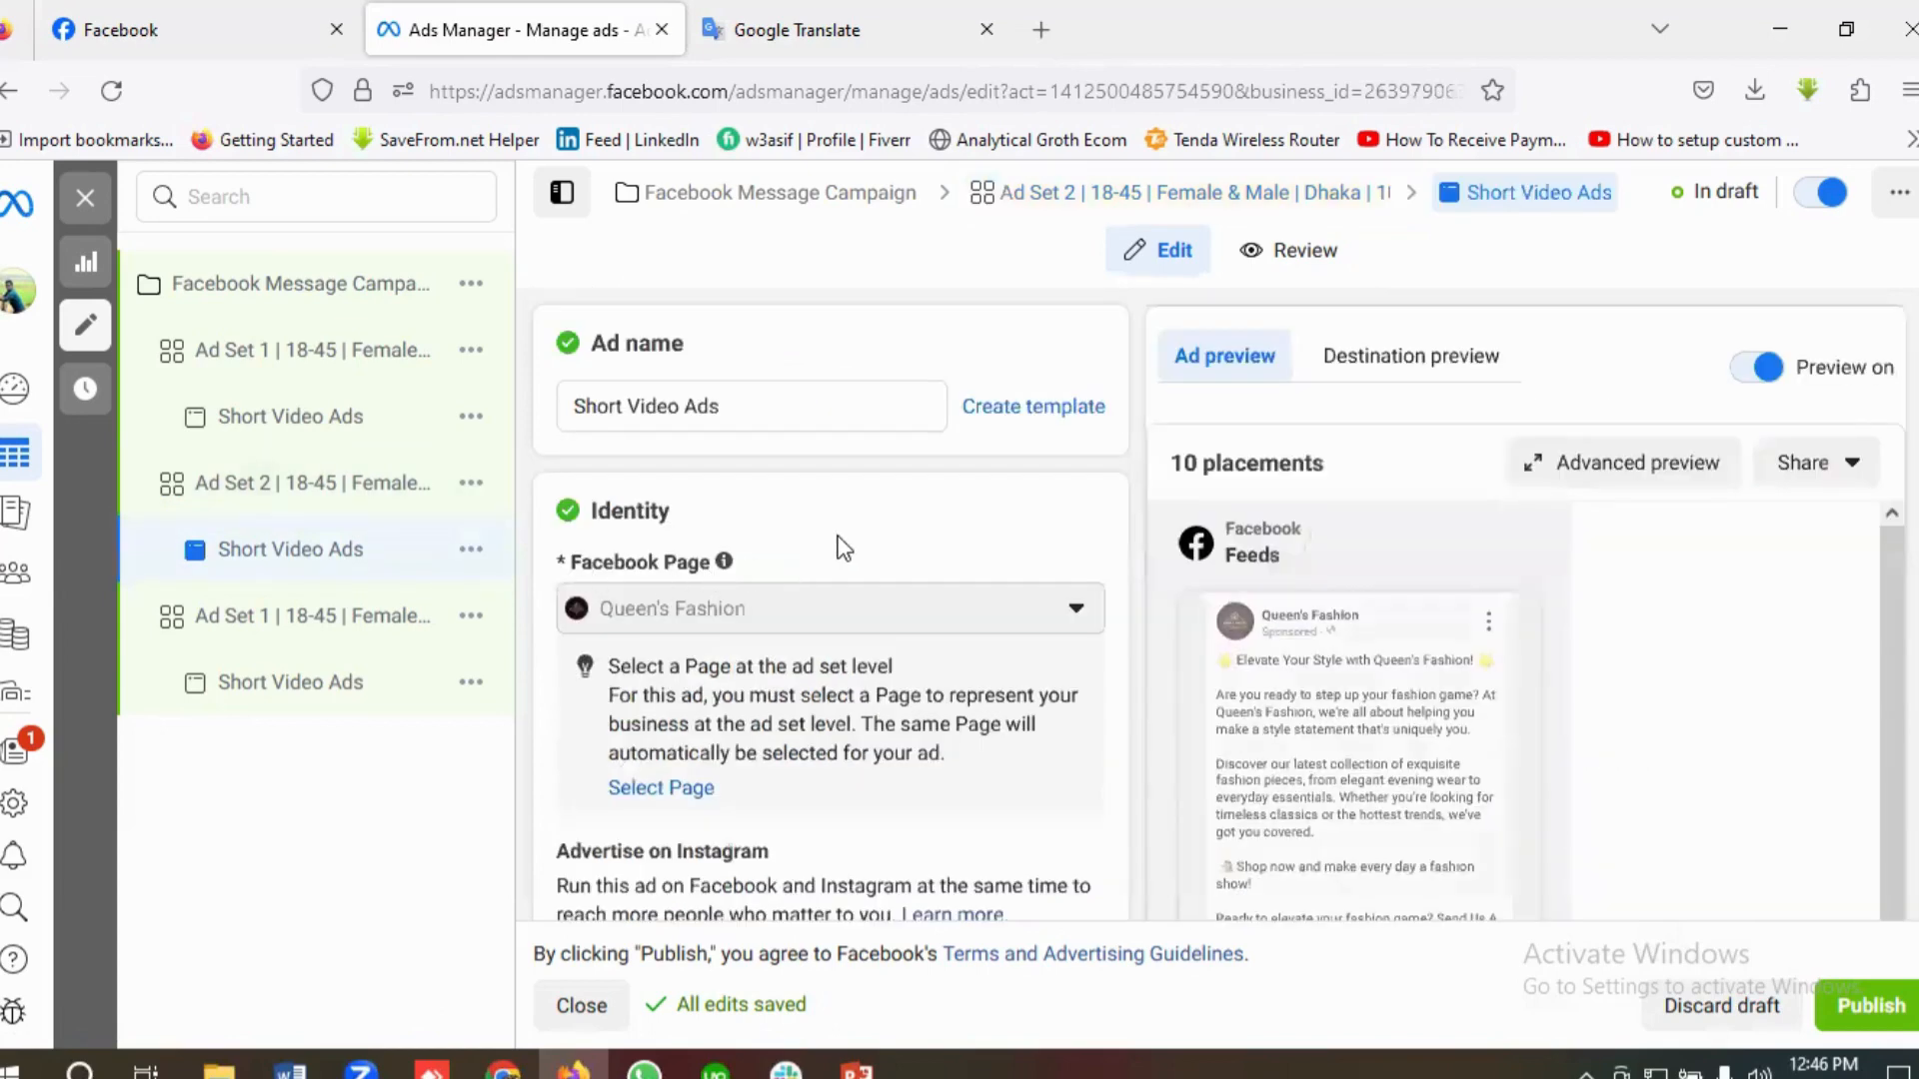
scroll(912, 558, "down", 10)
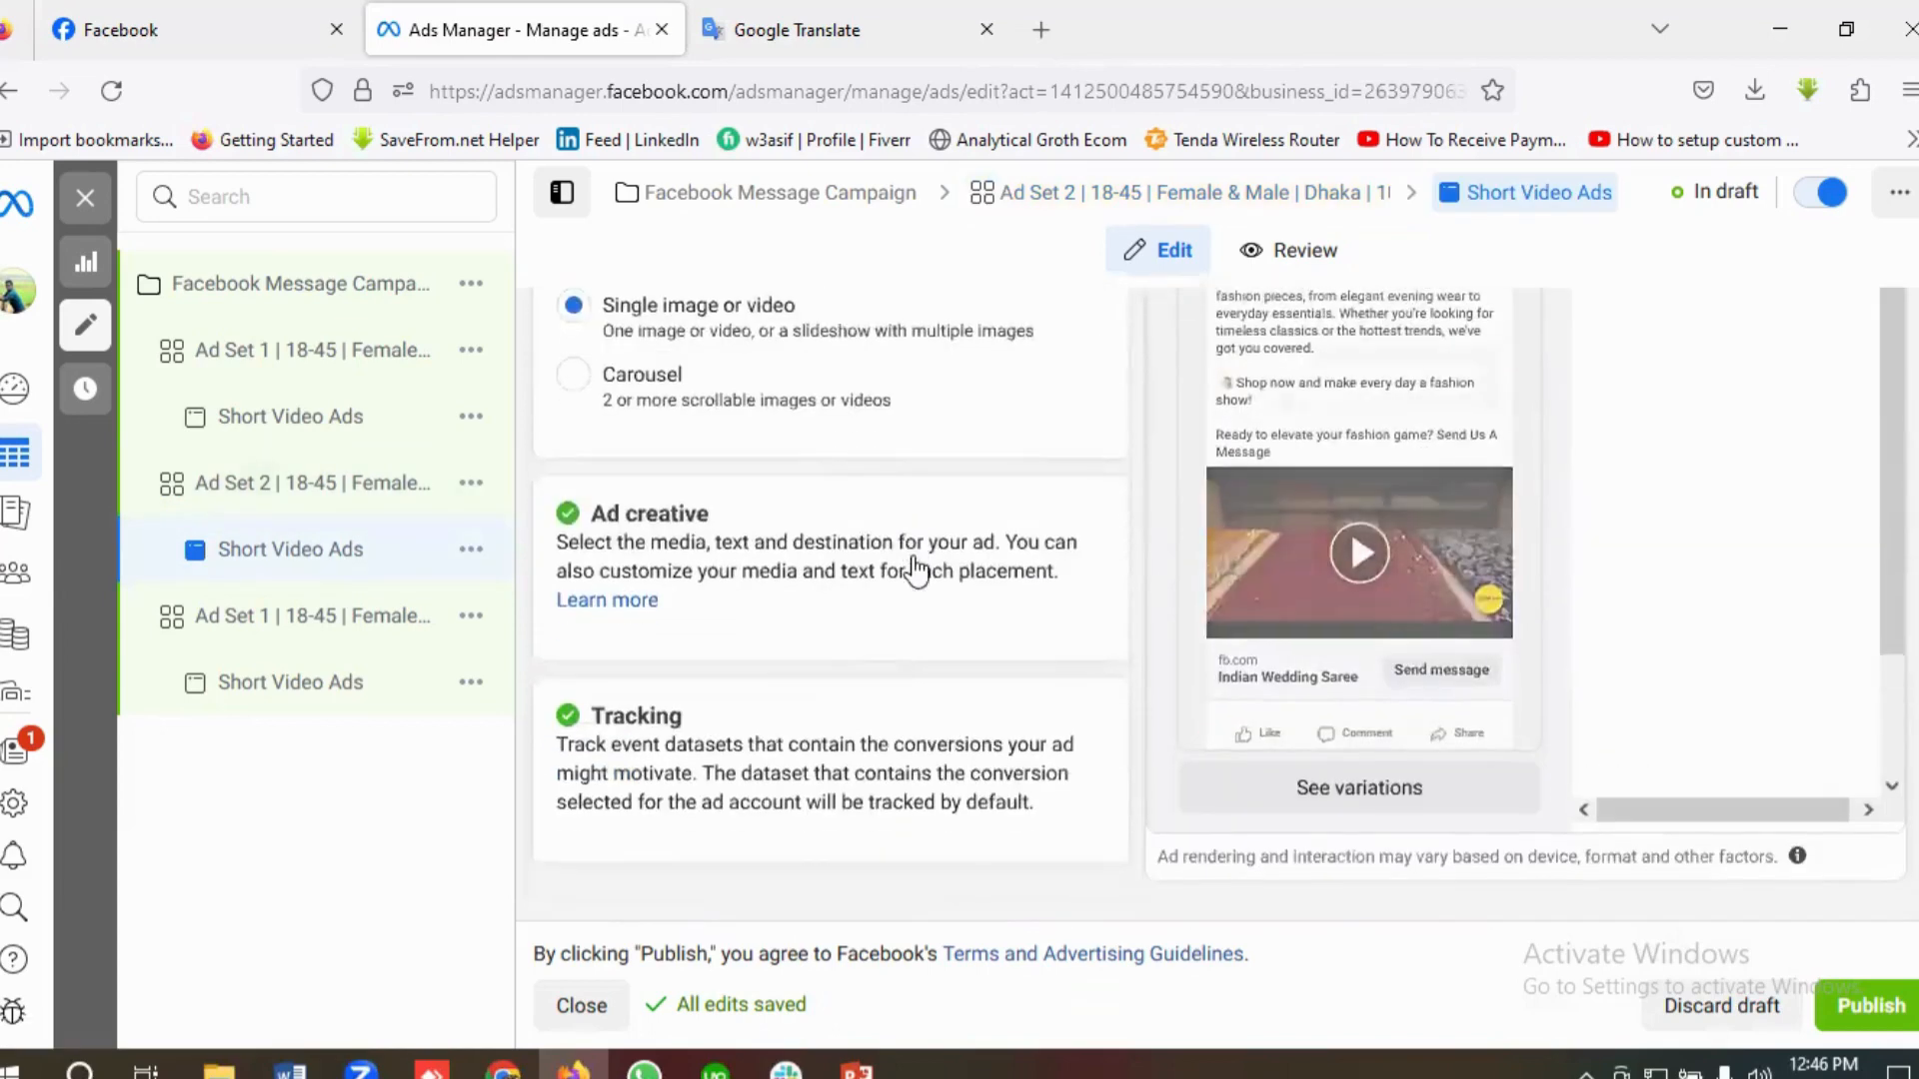
scroll(913, 558, "up", 3)
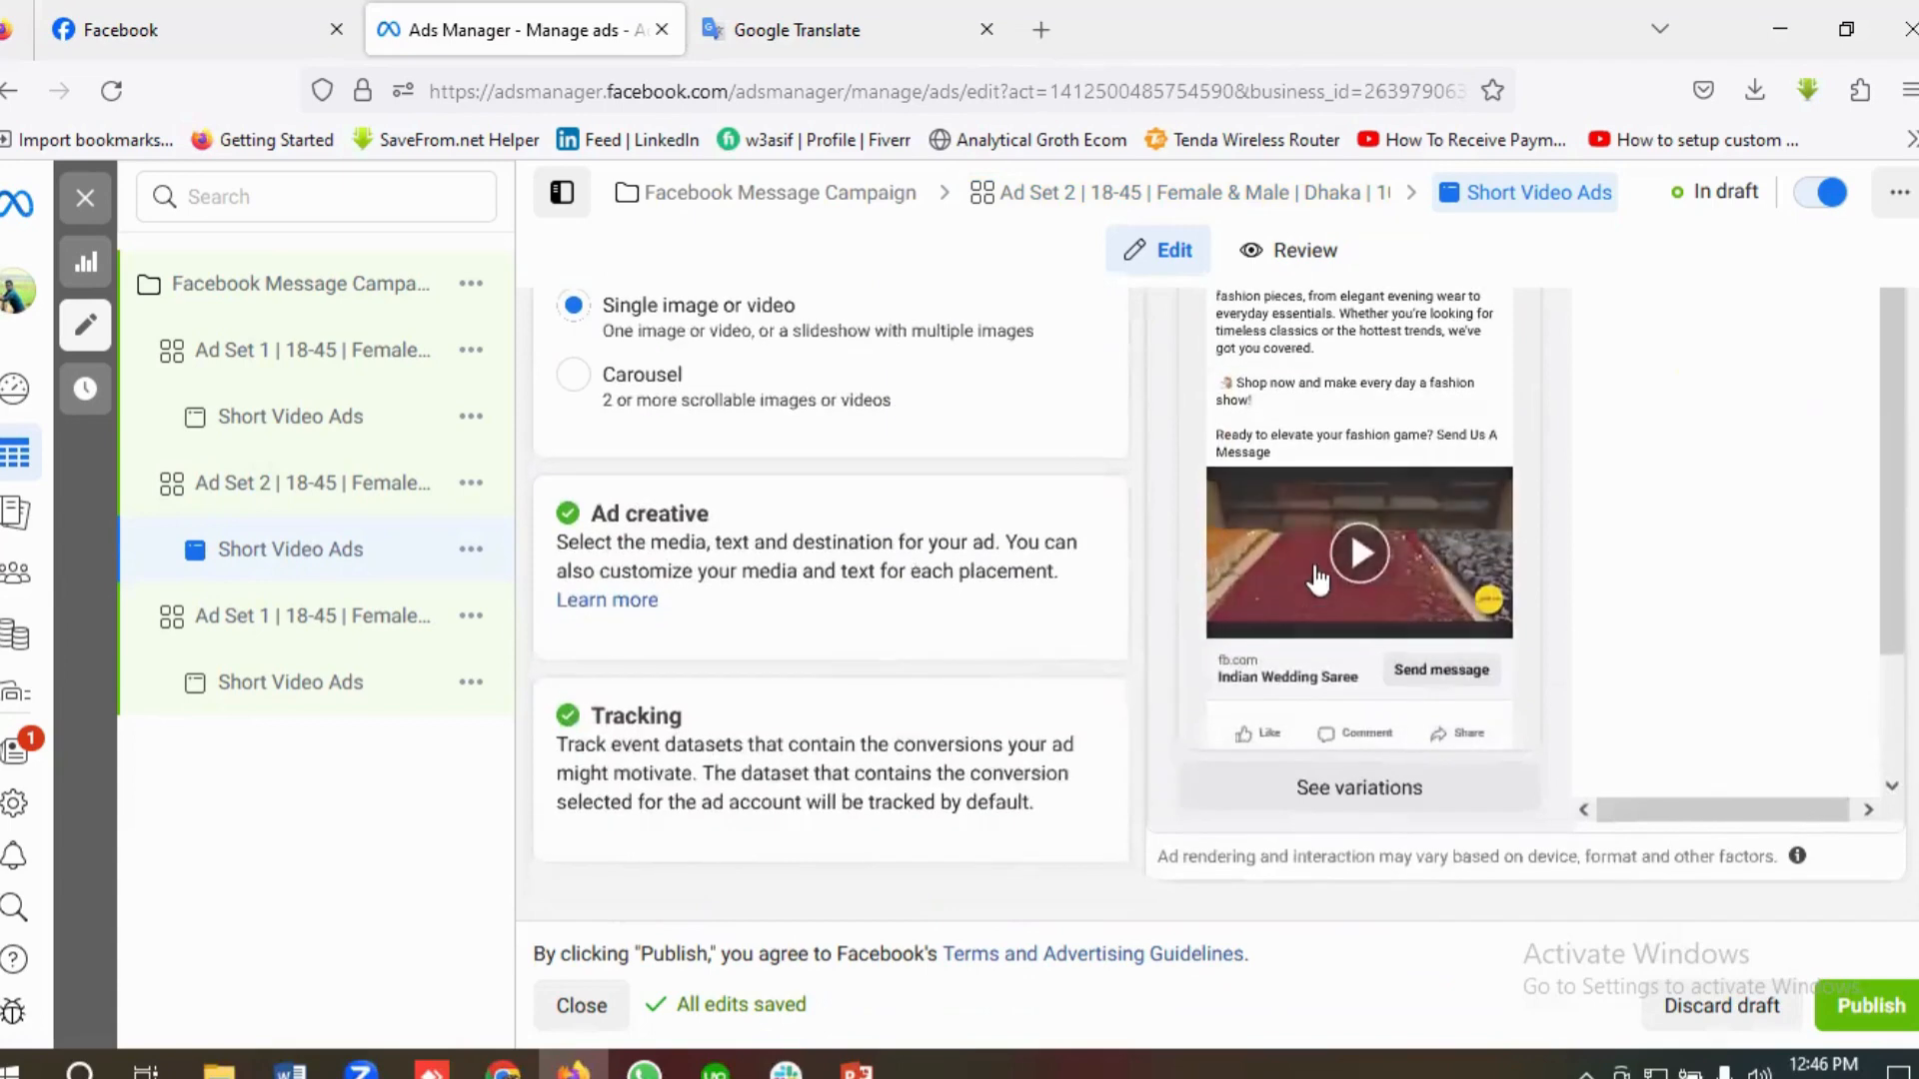
scroll(1354, 558, "up", 3)
scroll(1354, 557, "down", 3)
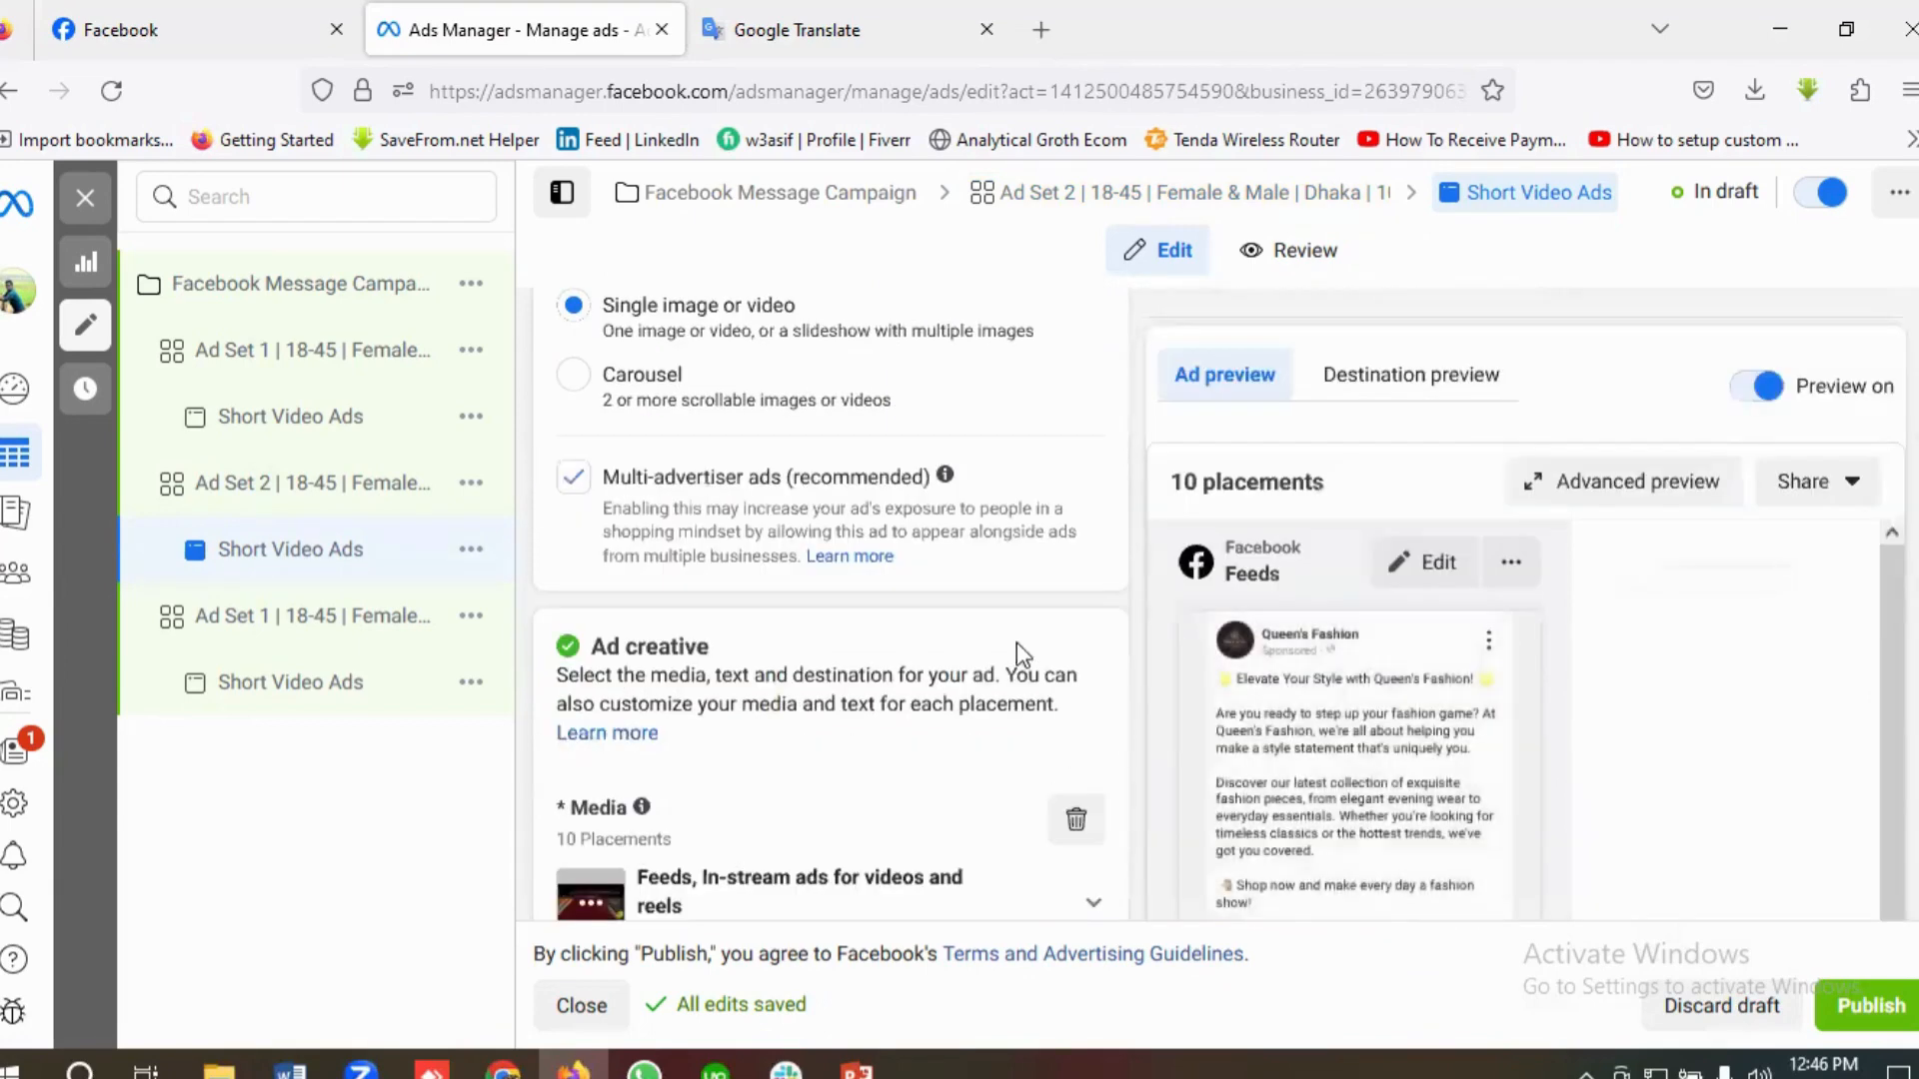
scroll(1016, 639, "down", 4)
scroll(1017, 639, "up", 6)
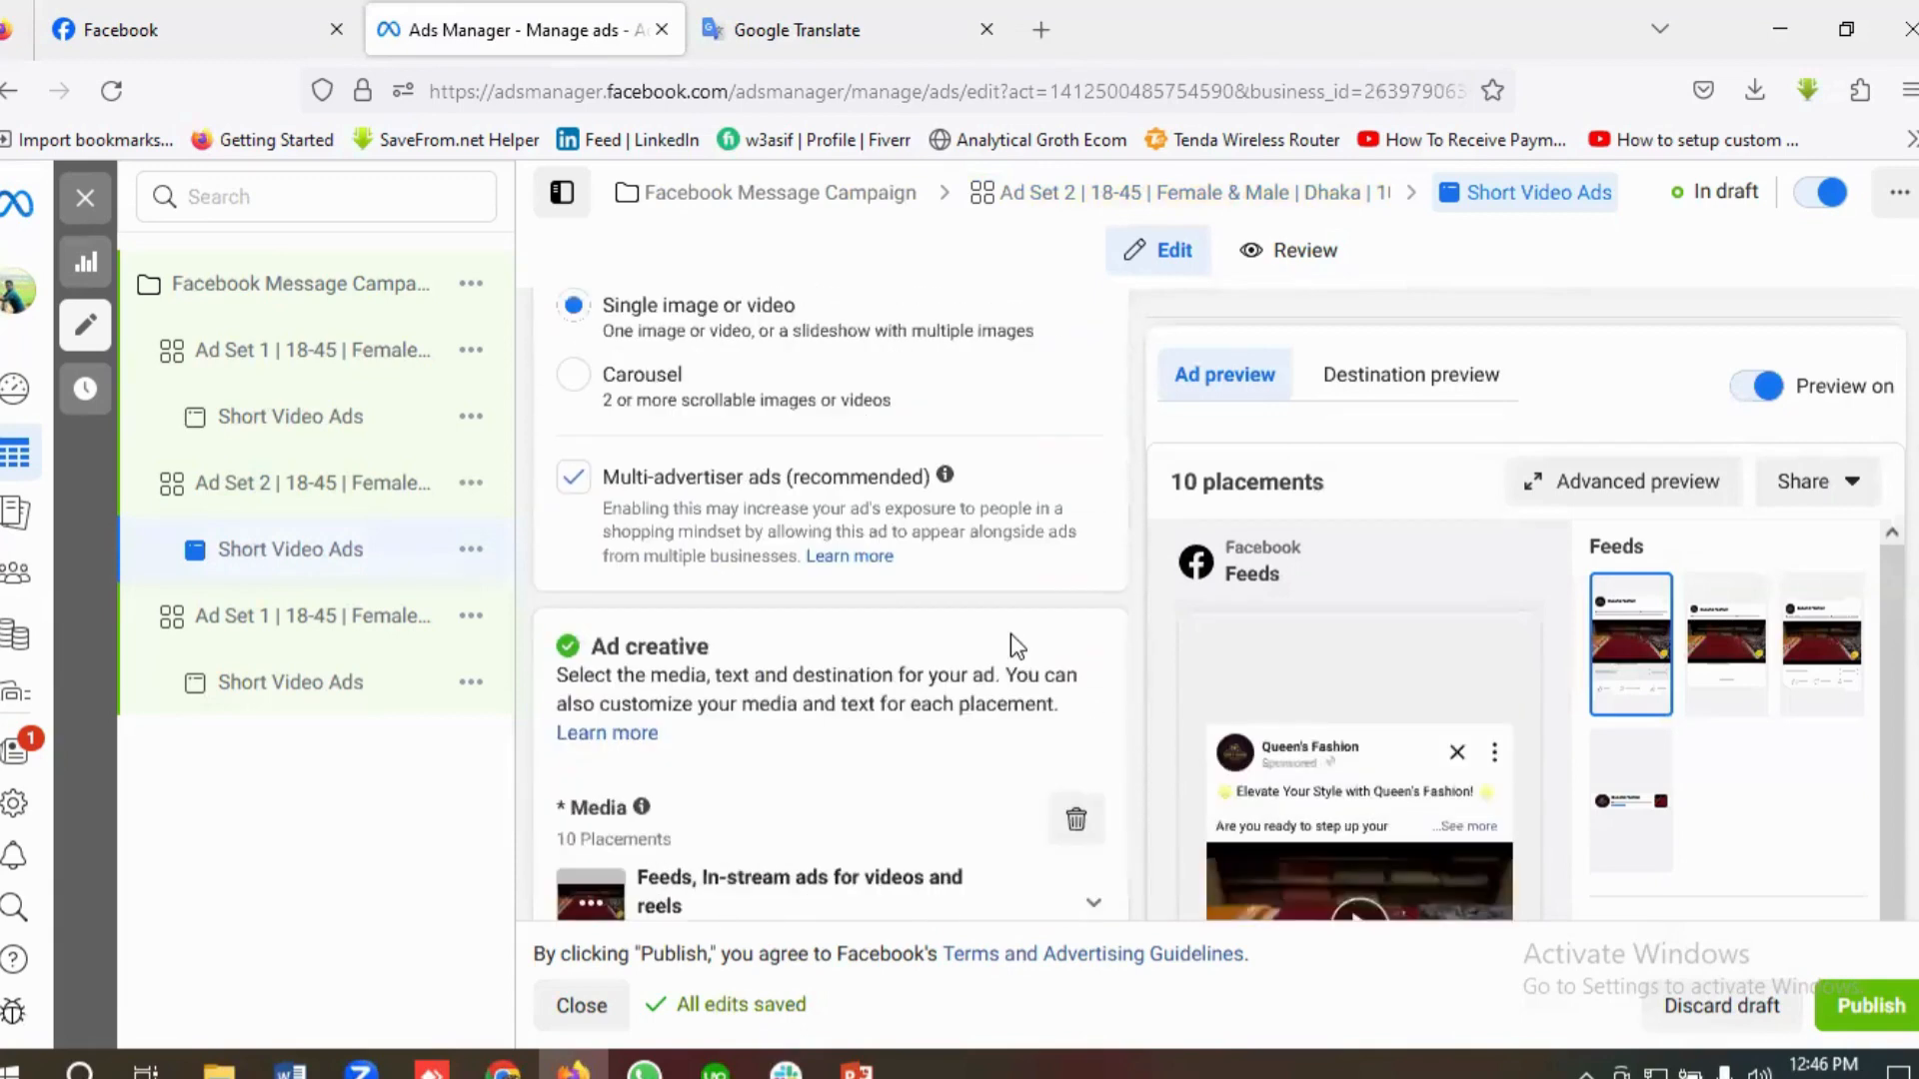
scroll(1014, 648, "down", 10)
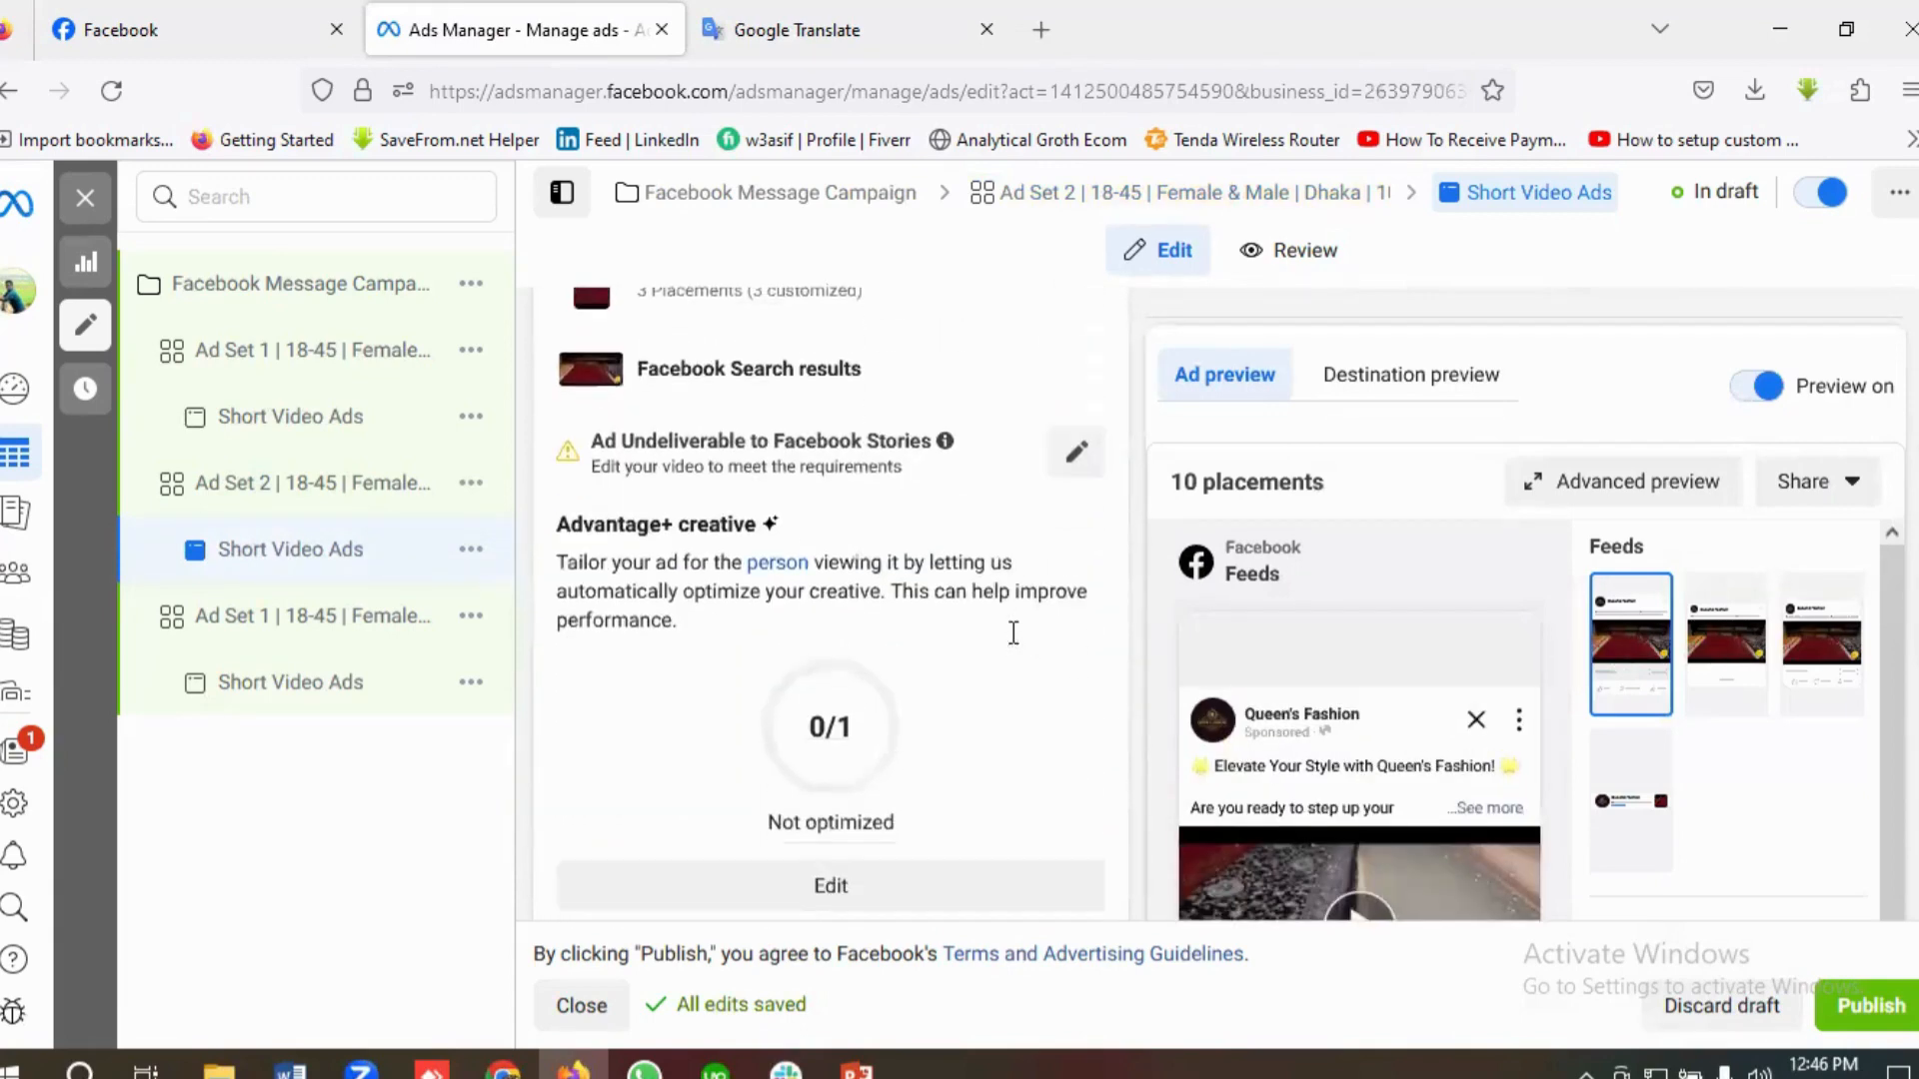
scroll(1010, 633, "down", 5)
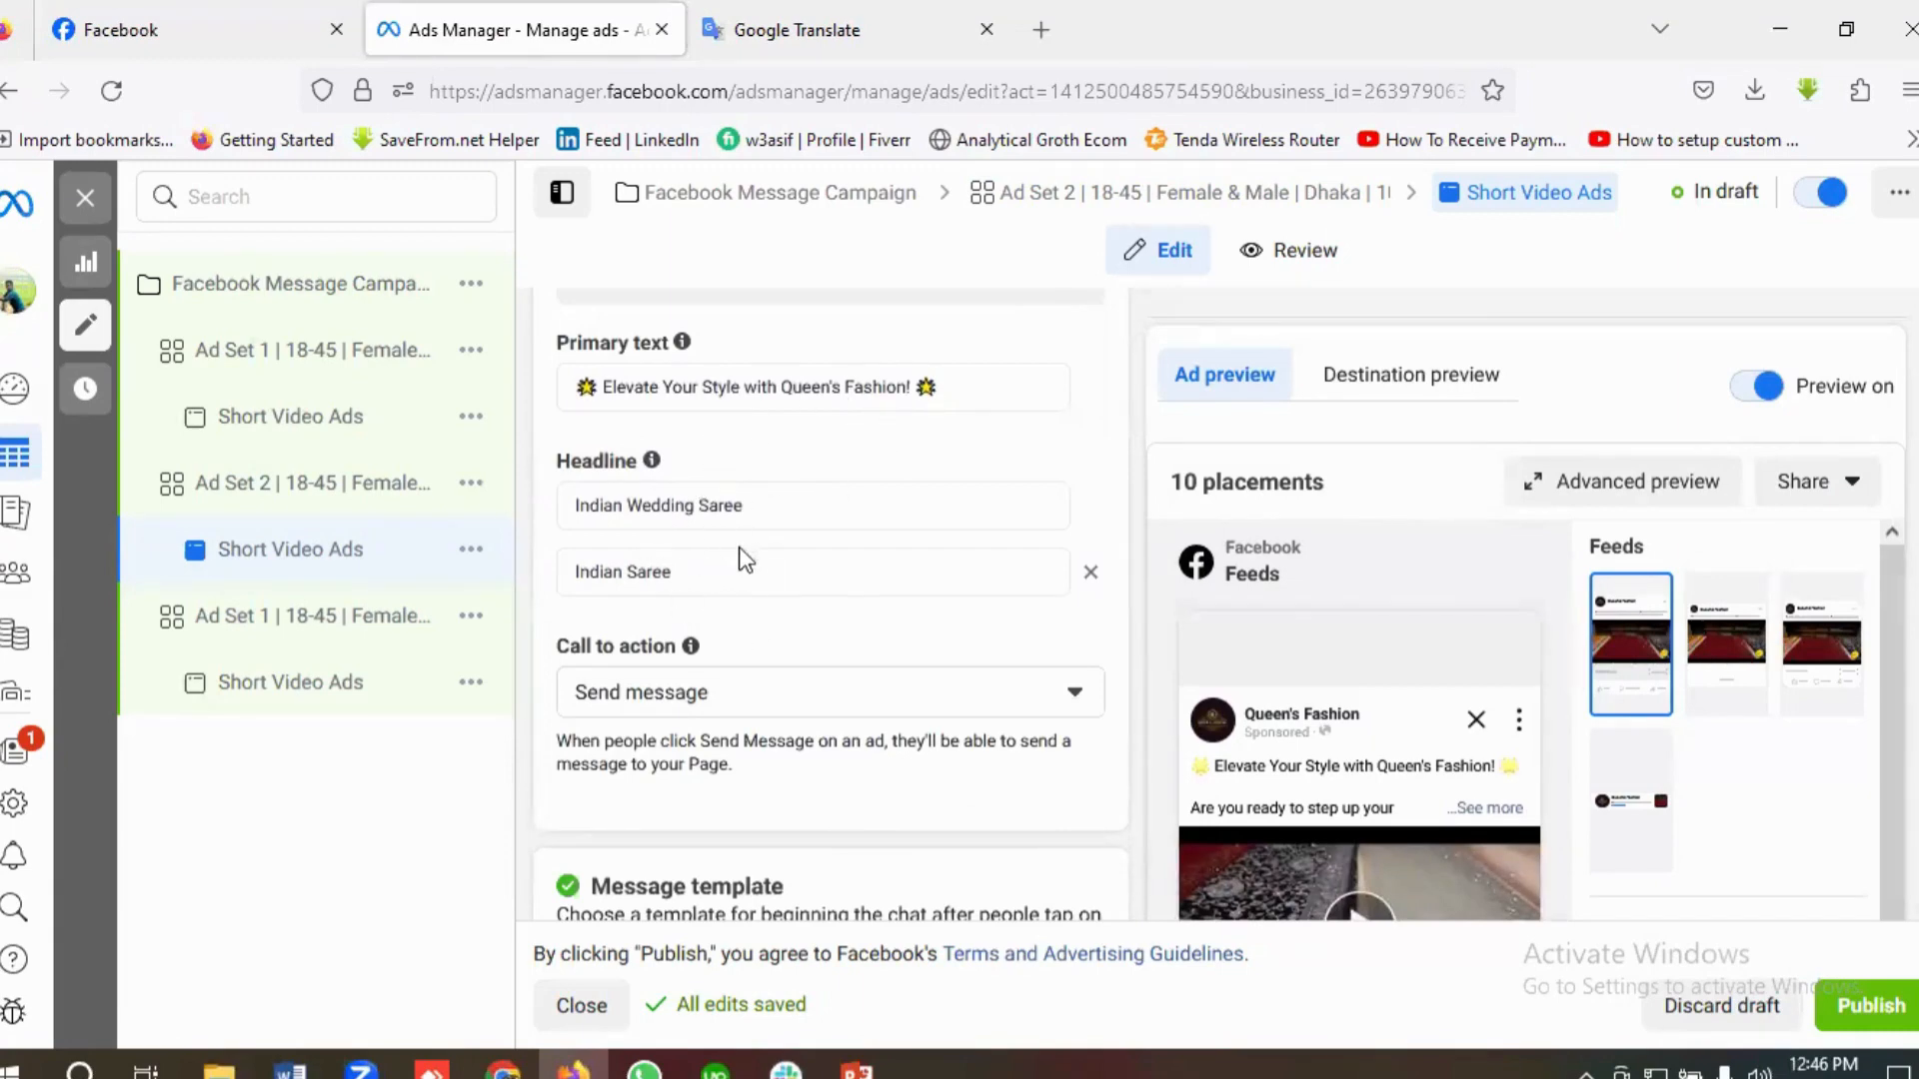
Step: Open the remaining copy of Ad Set 1 and change the ad set number in its name to 3
left_click(245, 635)
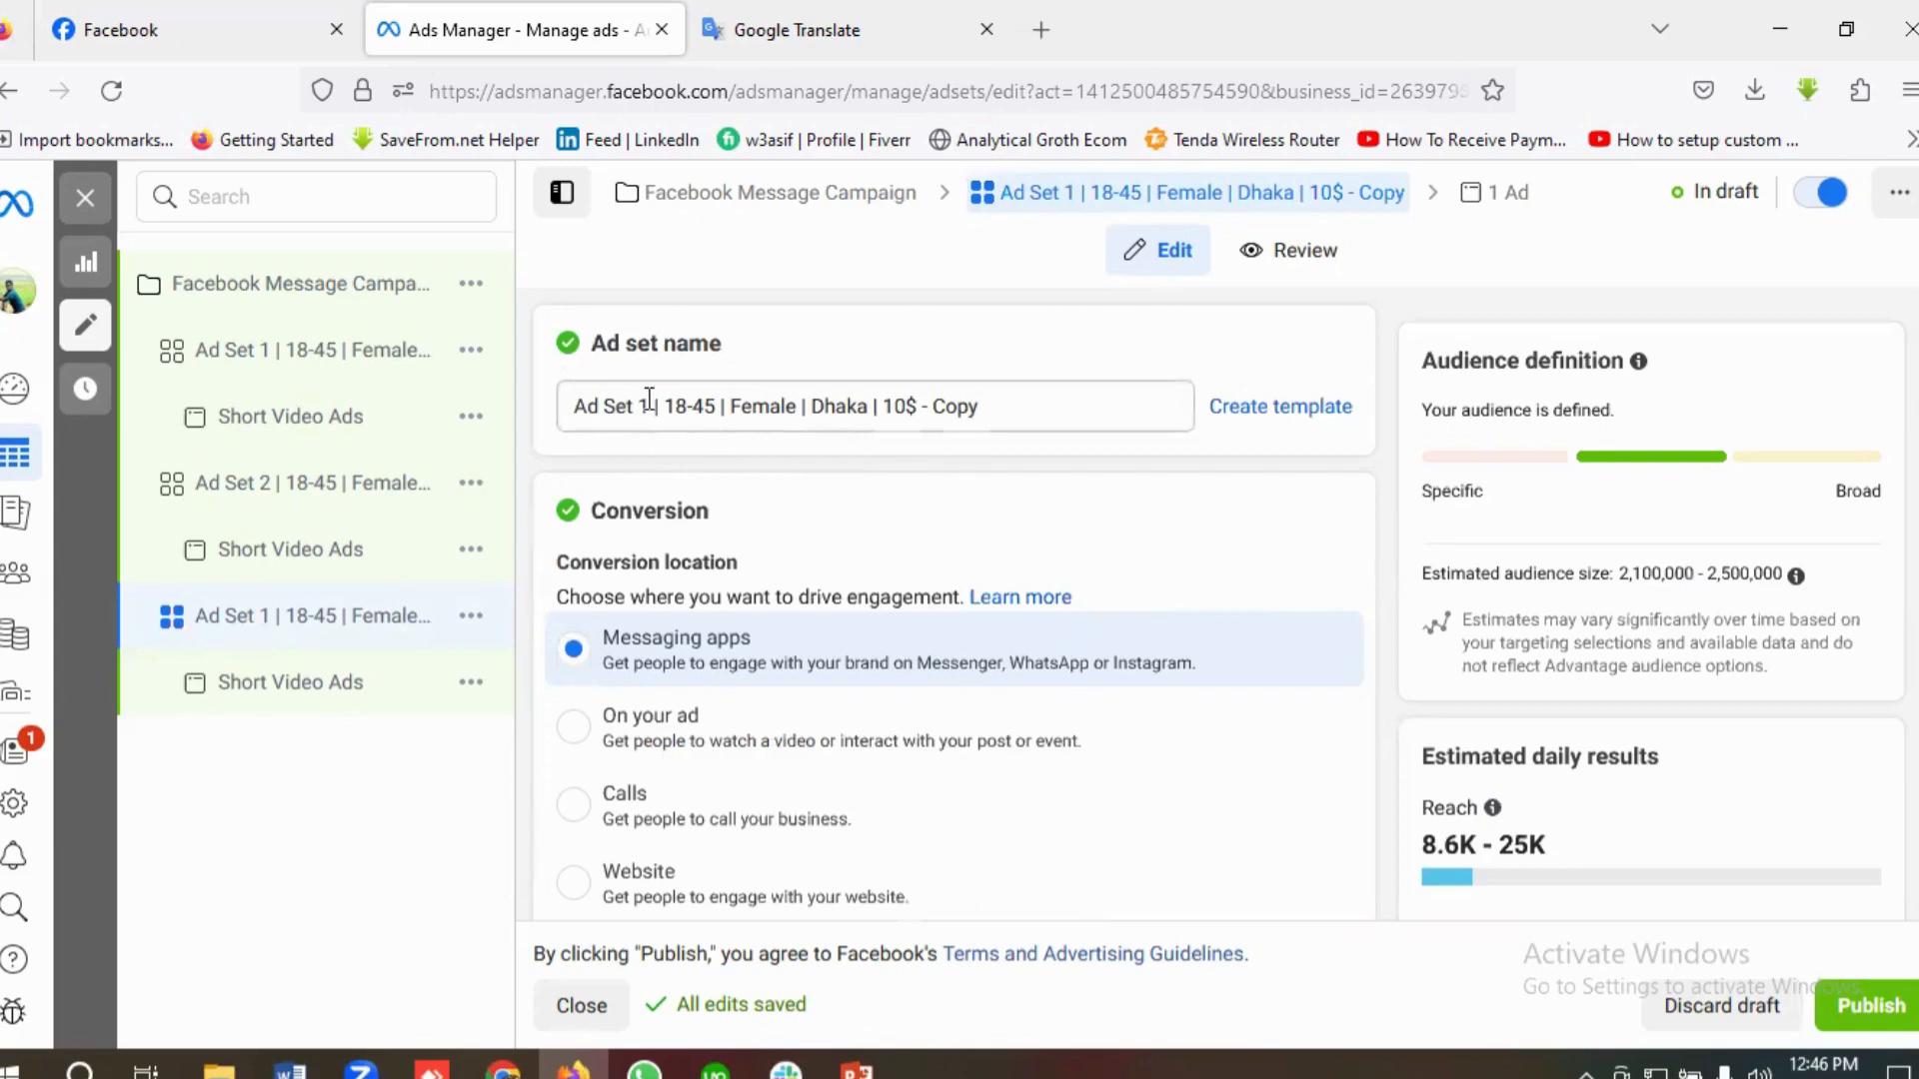
left_click(645, 412)
key("BackSpace")
type("3")
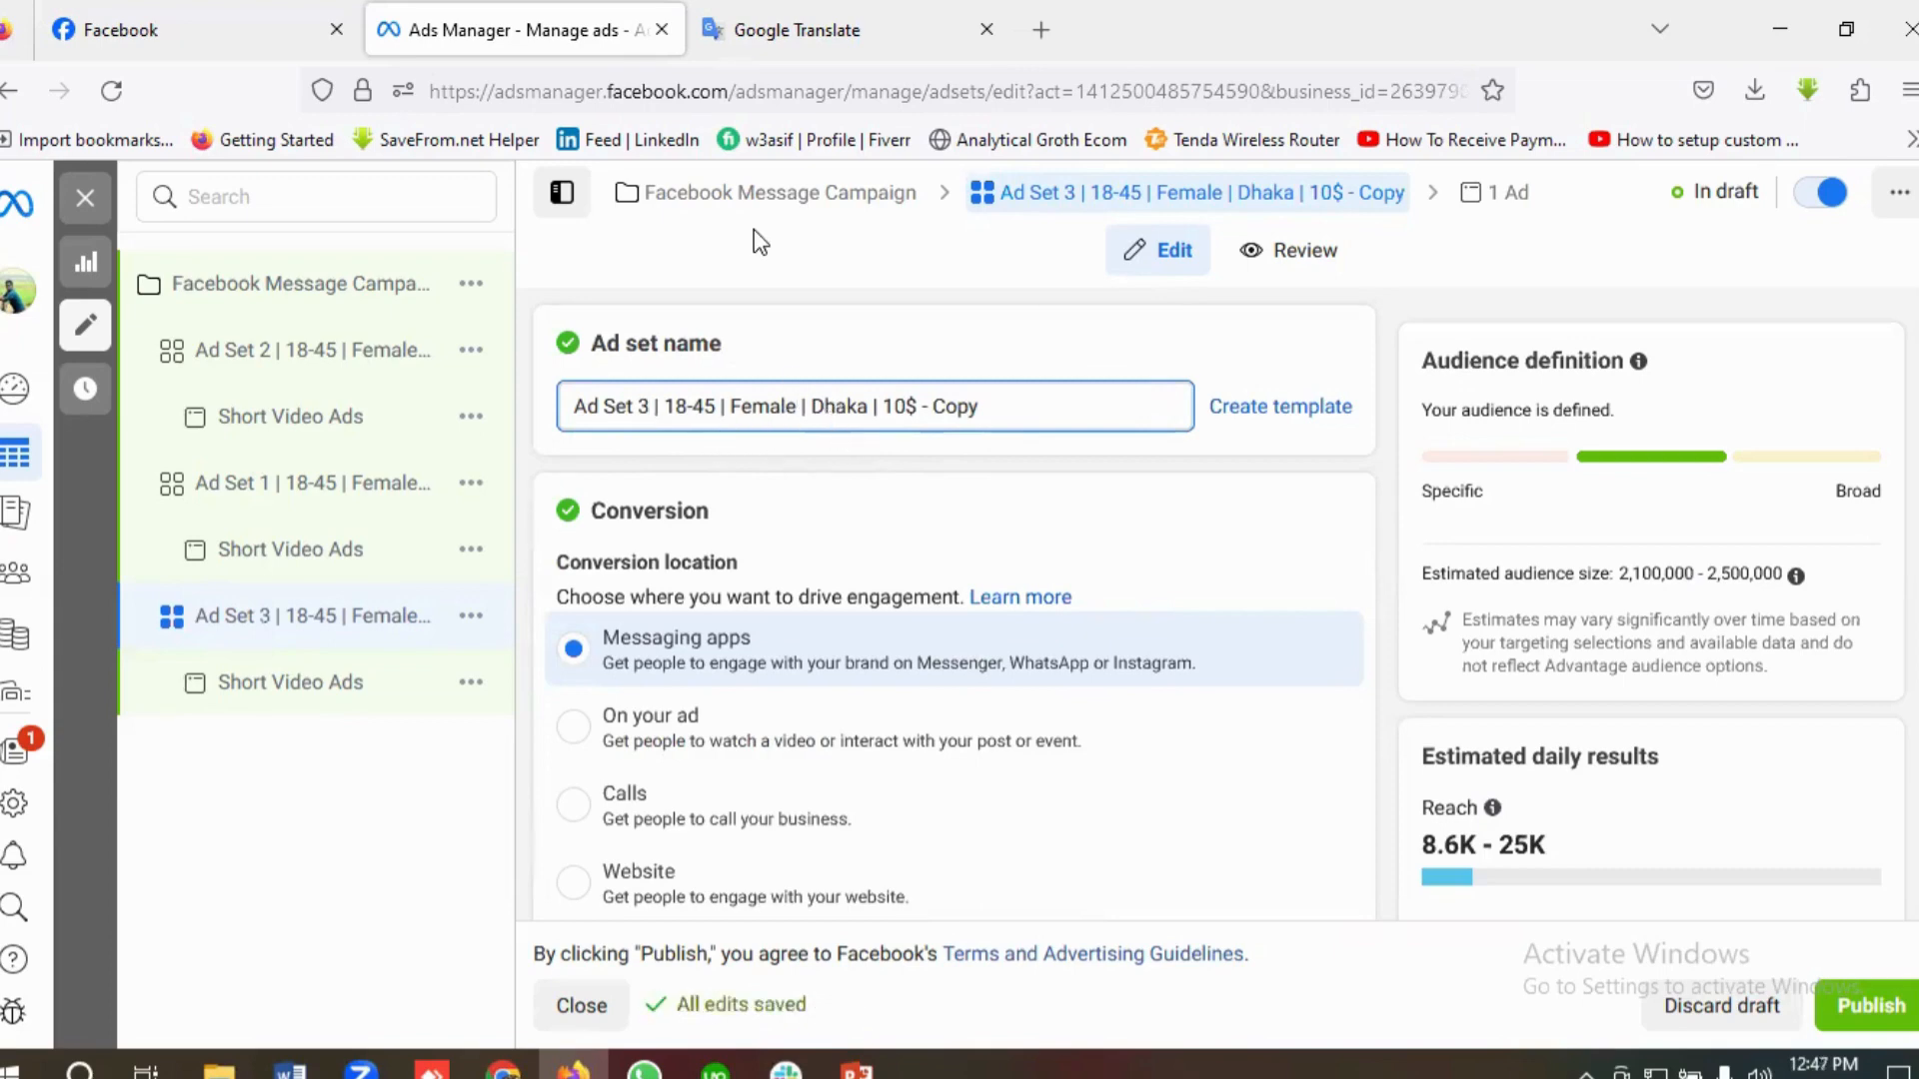
Step: Switch to Google Translate, read the brief's age, gender, location and budget for Ad set 3, and return to Ads Manager
key("ctrl+Tab")
scroll(643, 570, "down", 5)
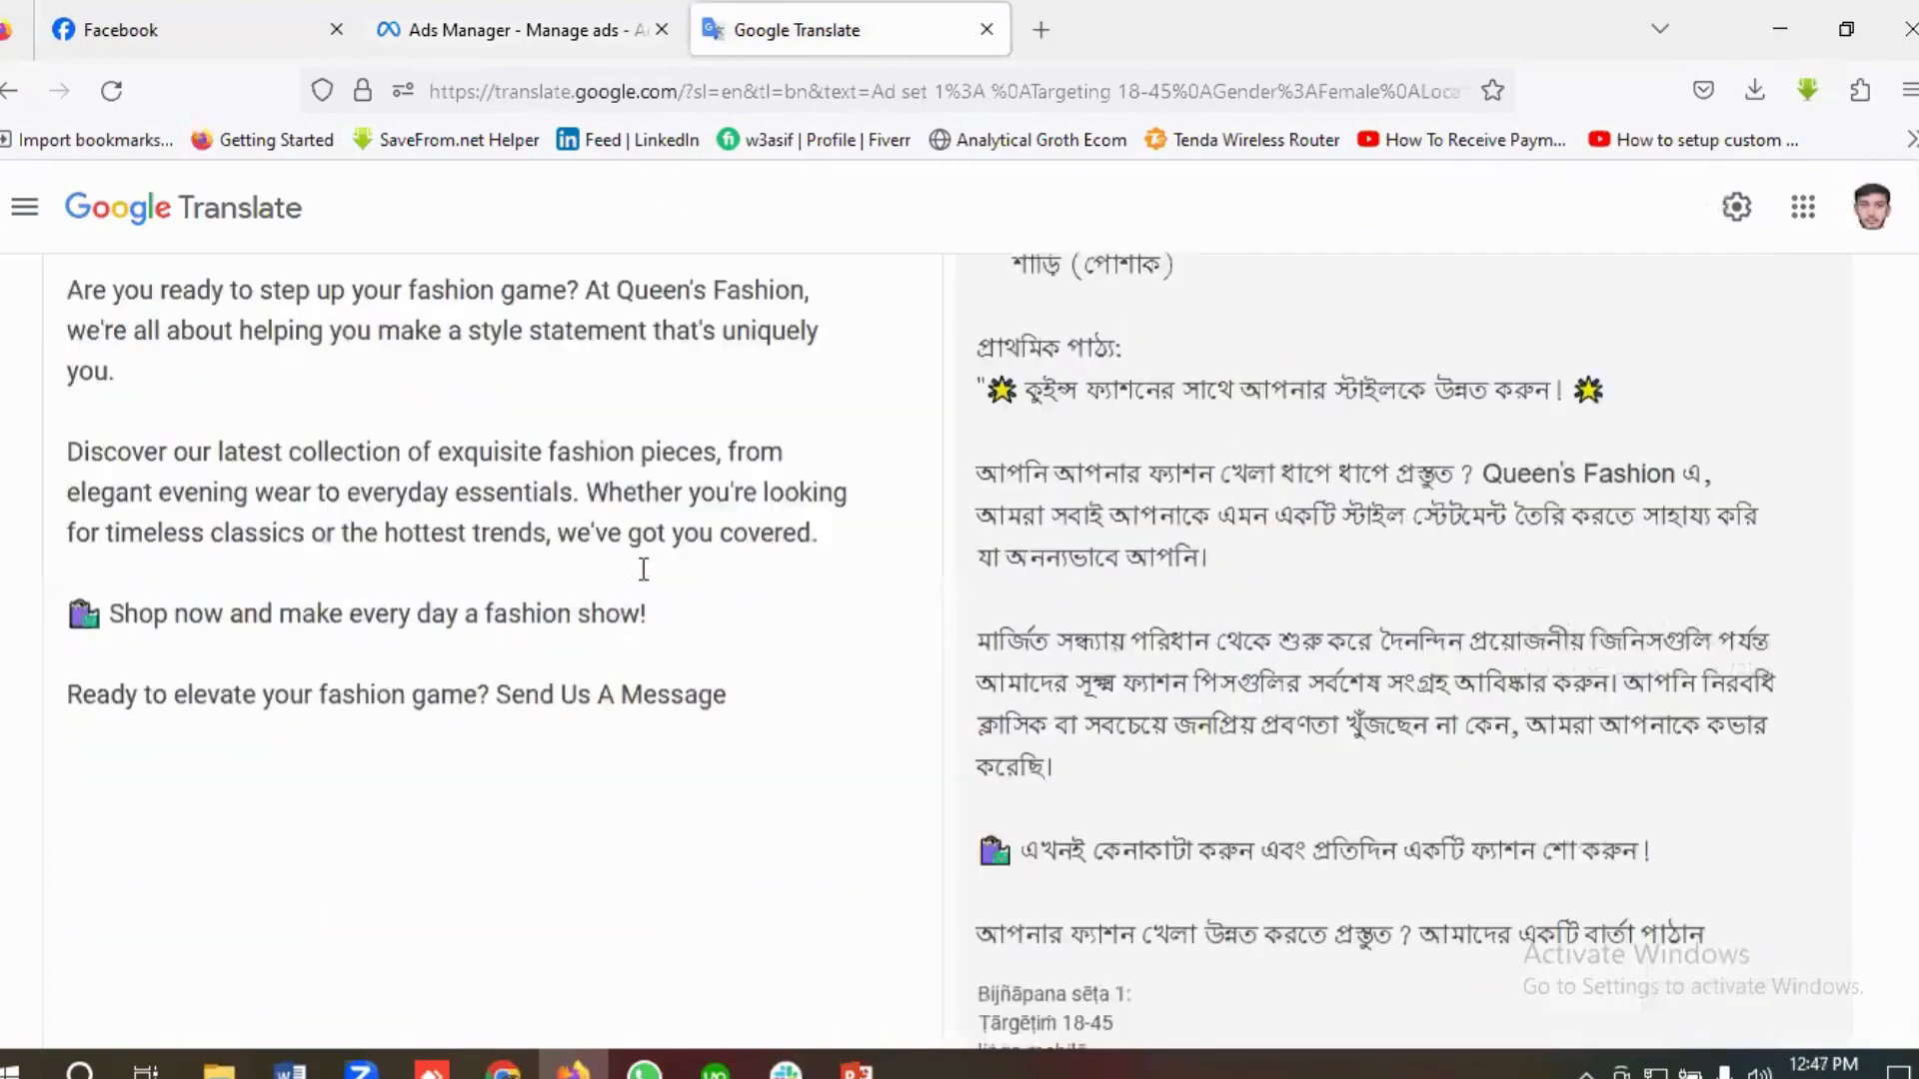
scroll(643, 570, "up", 3)
scroll(644, 570, "down", 5)
scroll(201, 634, "up", 2)
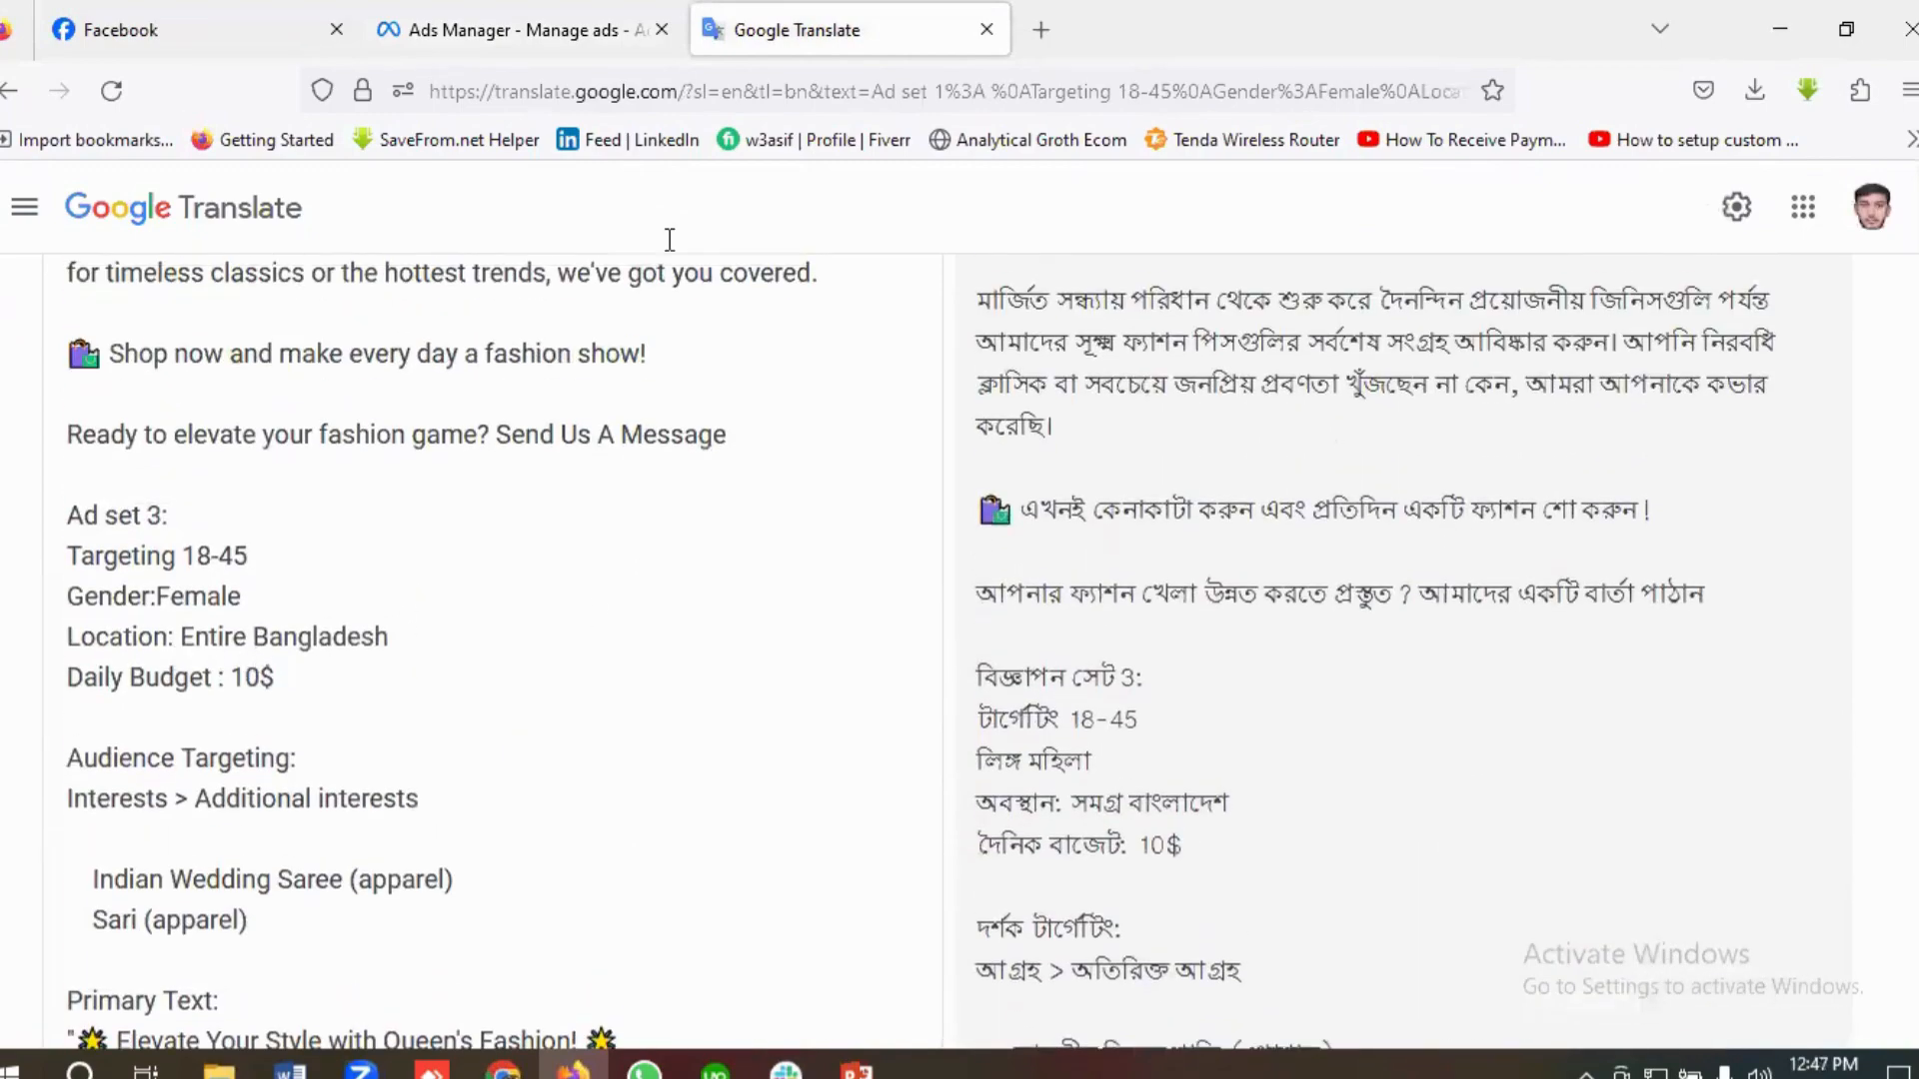
key("ctrl+shift+Tab")
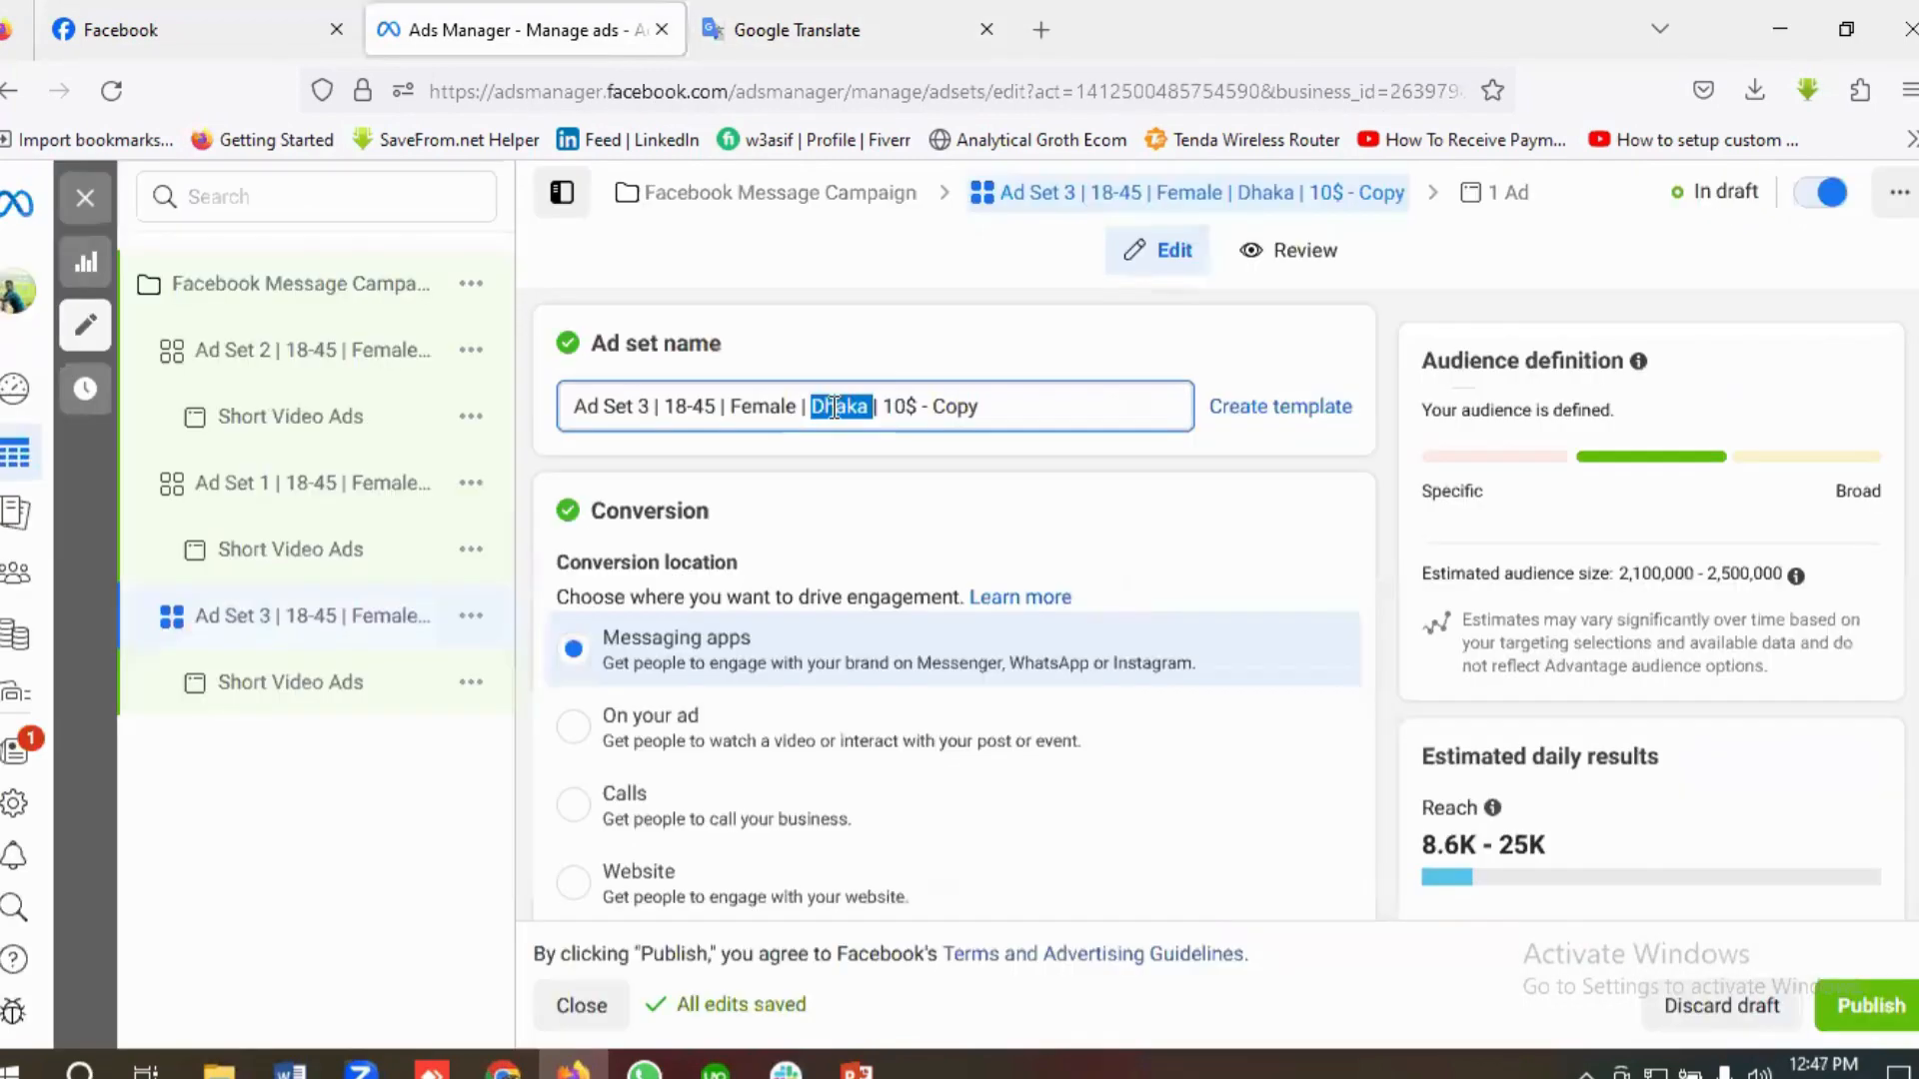
Step: Replace Dhaka with Bangladesh in the ad set name and remove the "- Copy" ending
key("BackSpace")
type("Banglade")
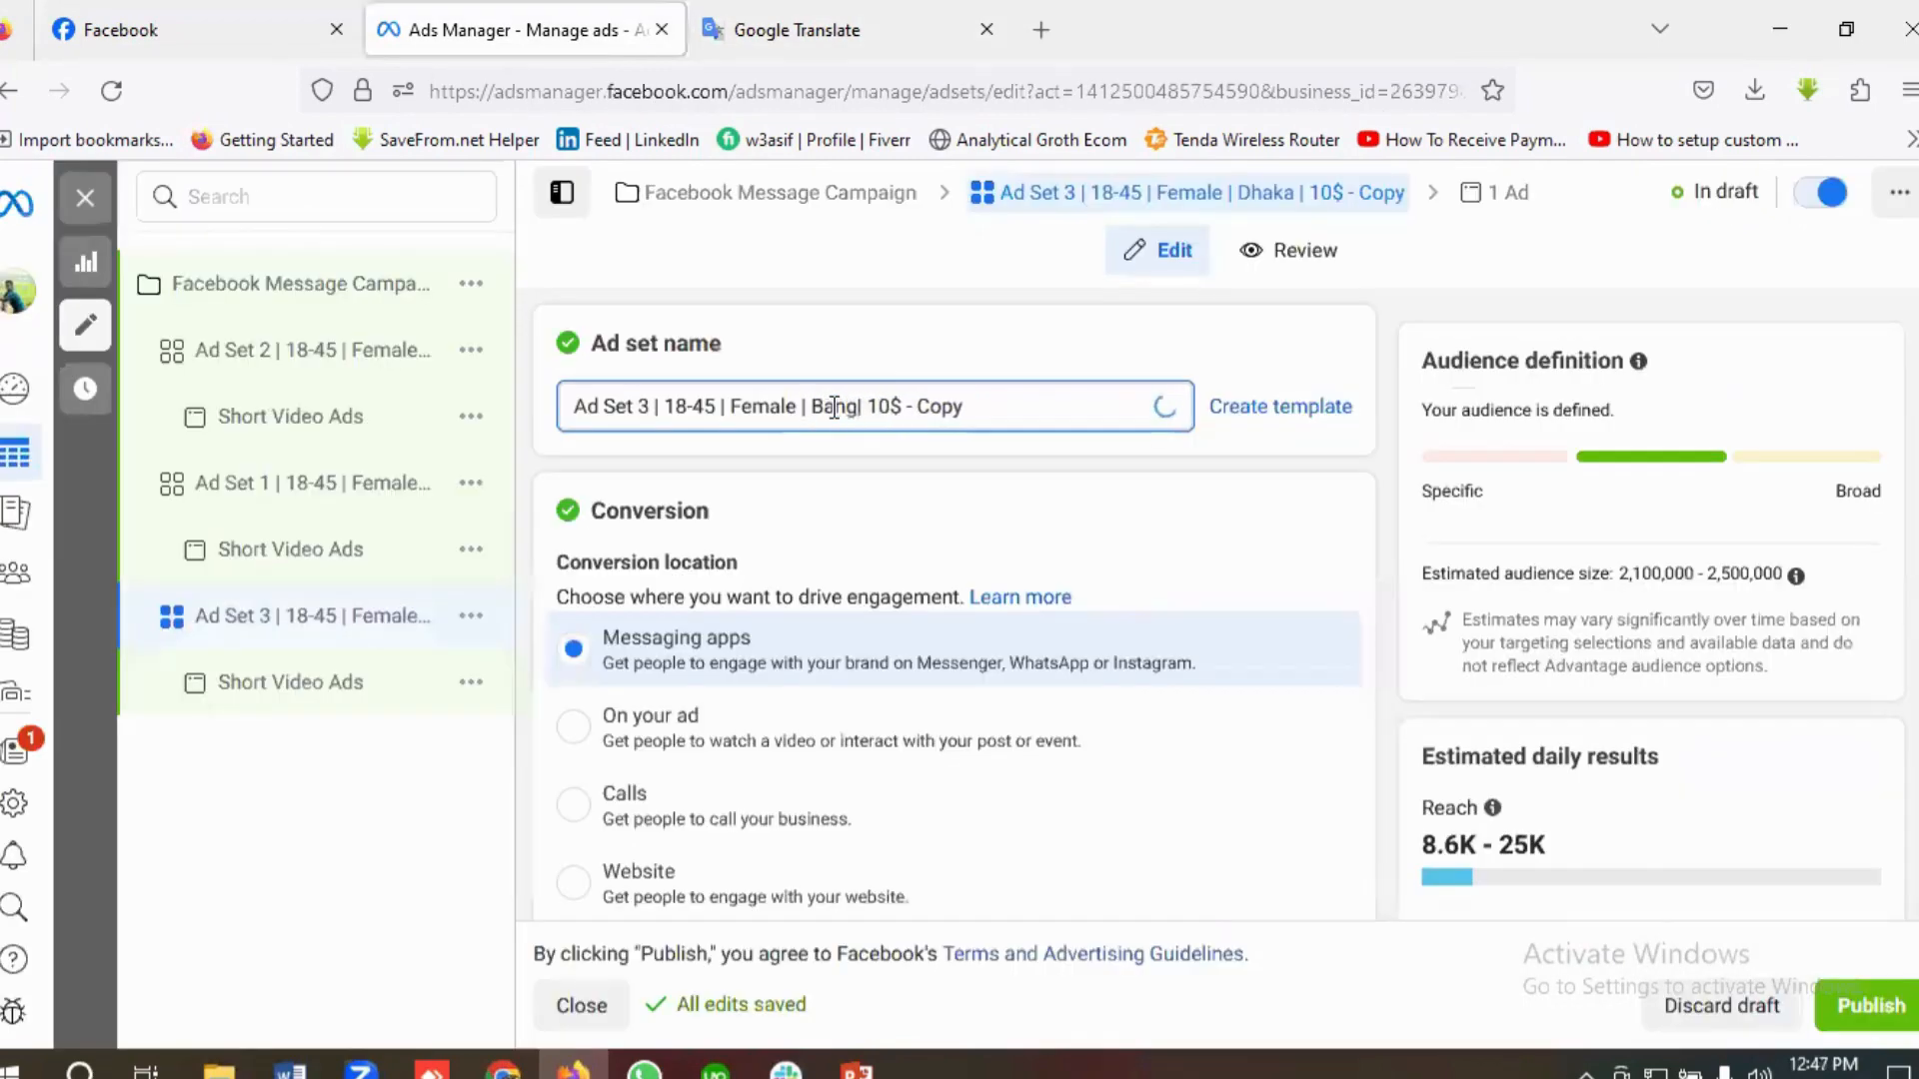
type("sh")
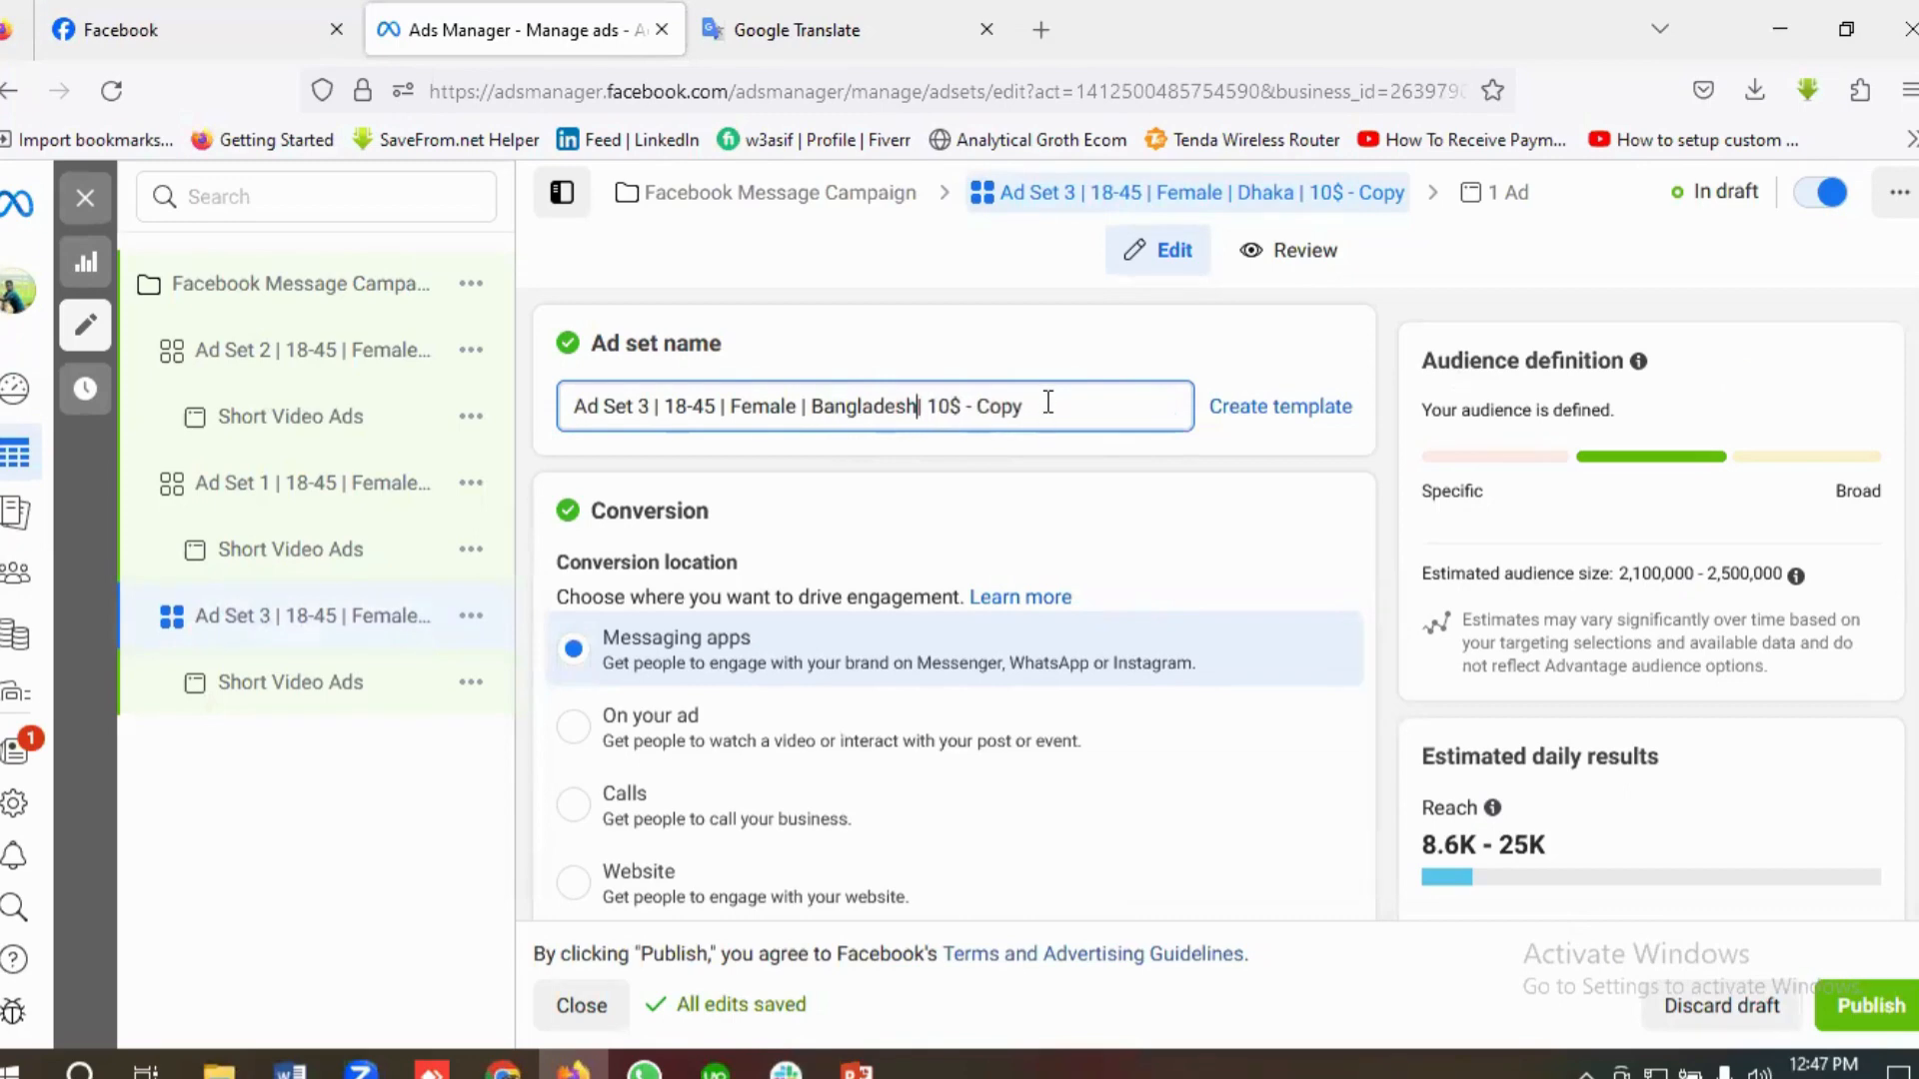
key("BackSpace")
key("BackSpace")
key("BackSpace")
key("BackSpace")
key("BackSpace")
key("BackSpace")
key("BackSpace")
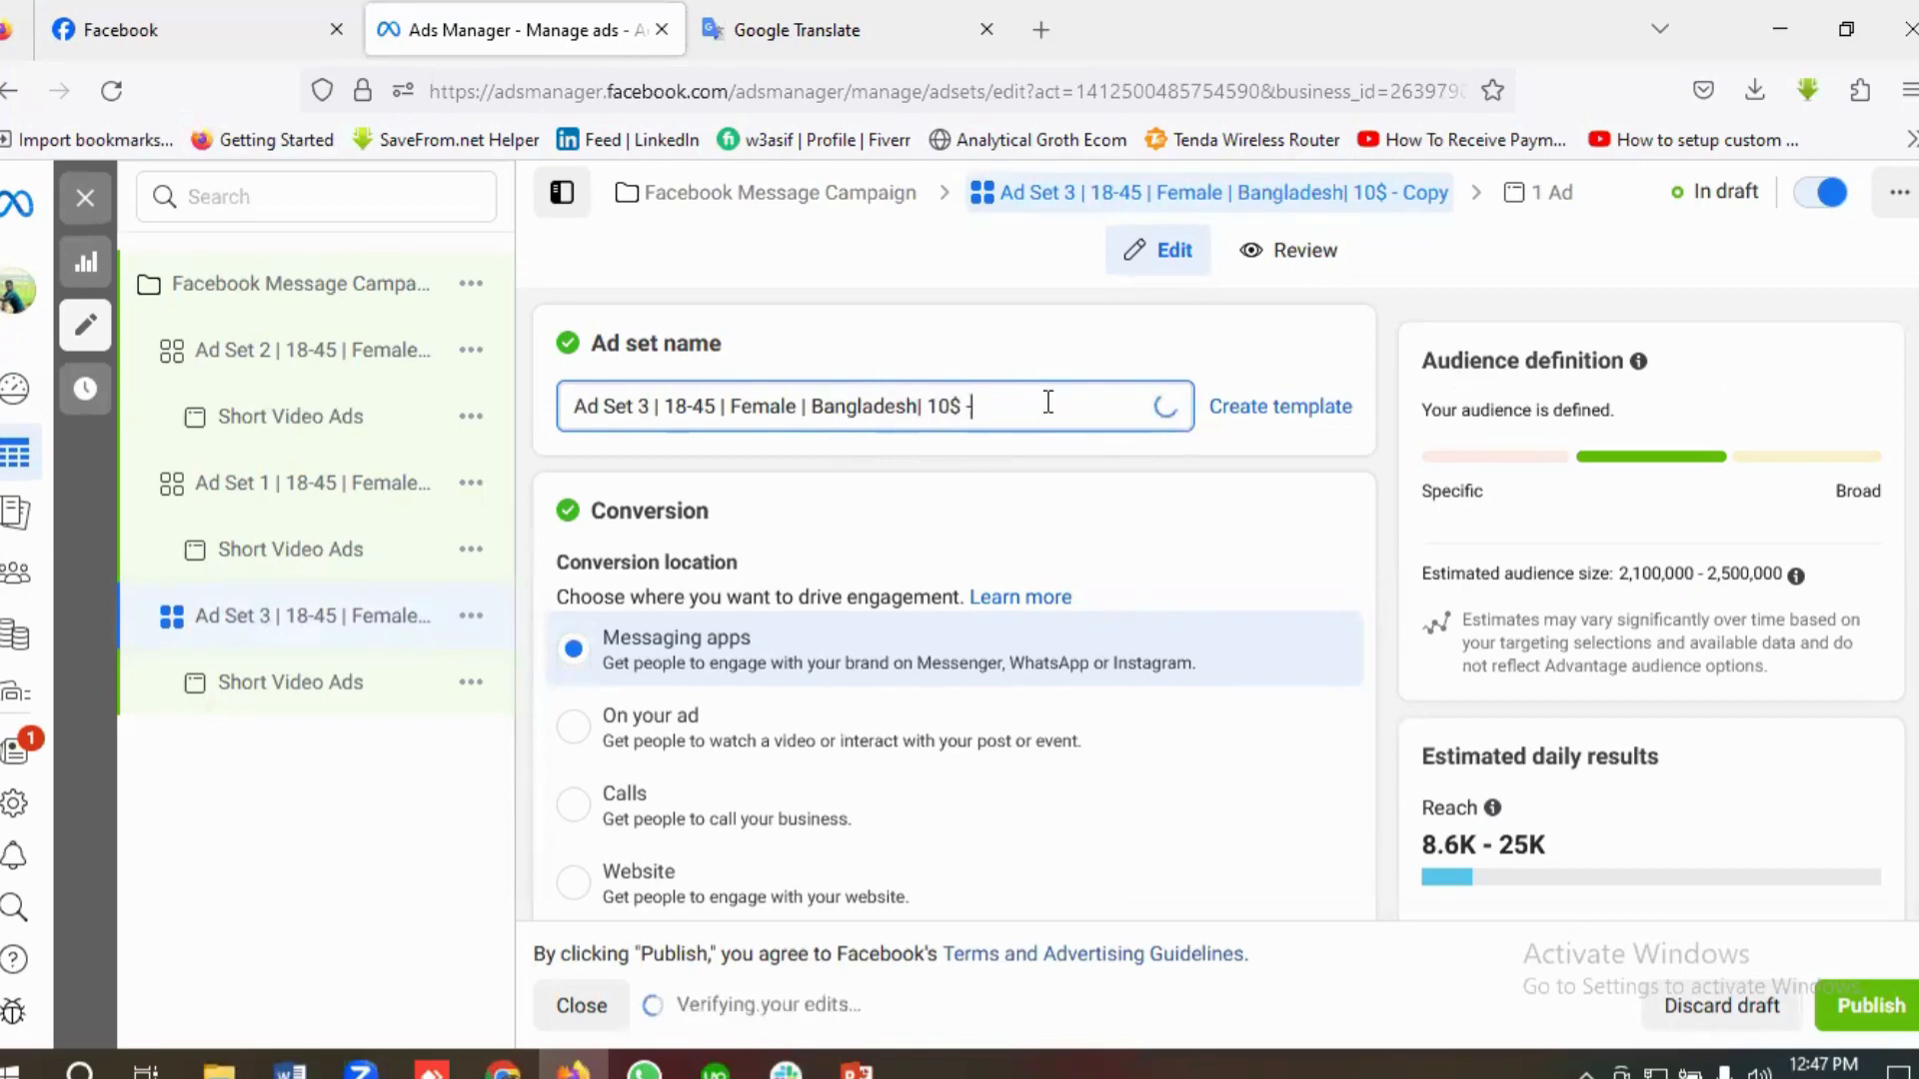
Step: Check Ad Set 3's conversion and daily budget settings, and reset its past start time to Oct 12, 2023, 12:47 PM
scroll(997, 497, "down", 9)
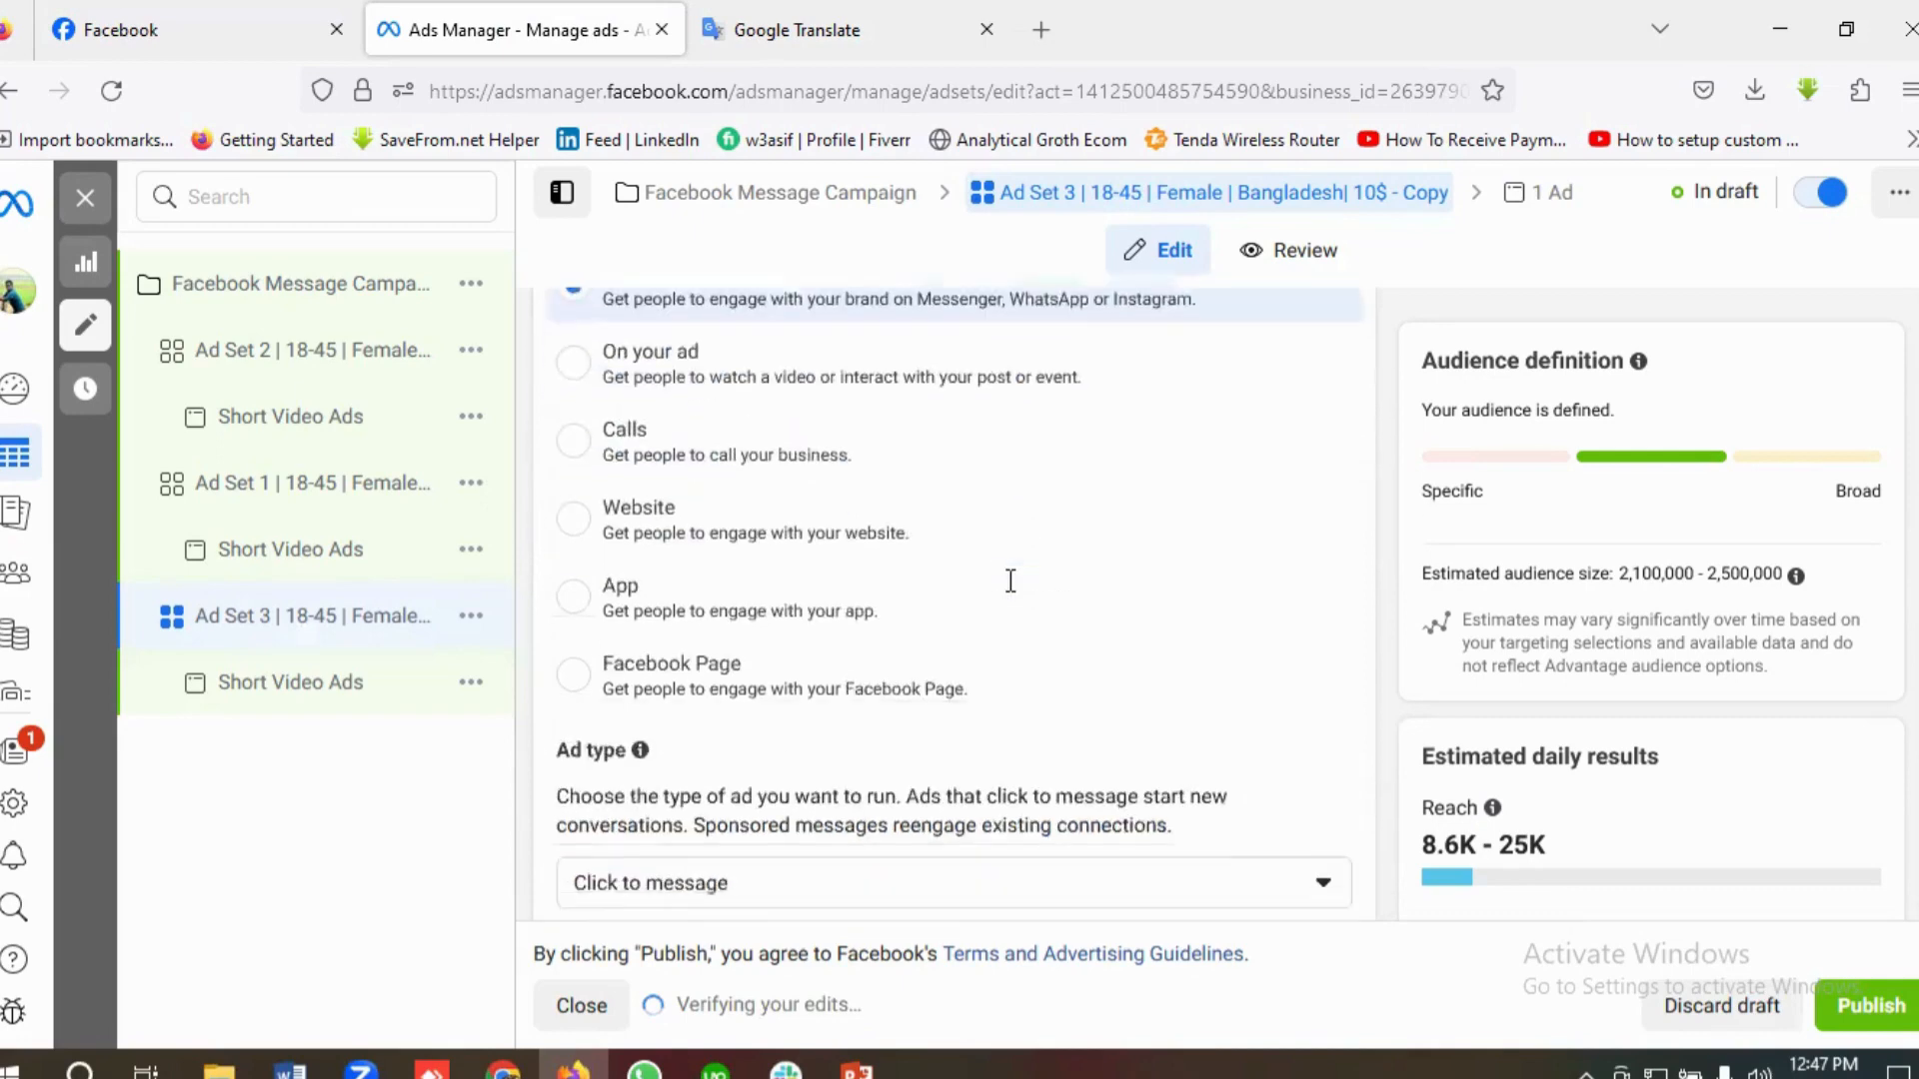
scroll(1017, 597, "down", 10)
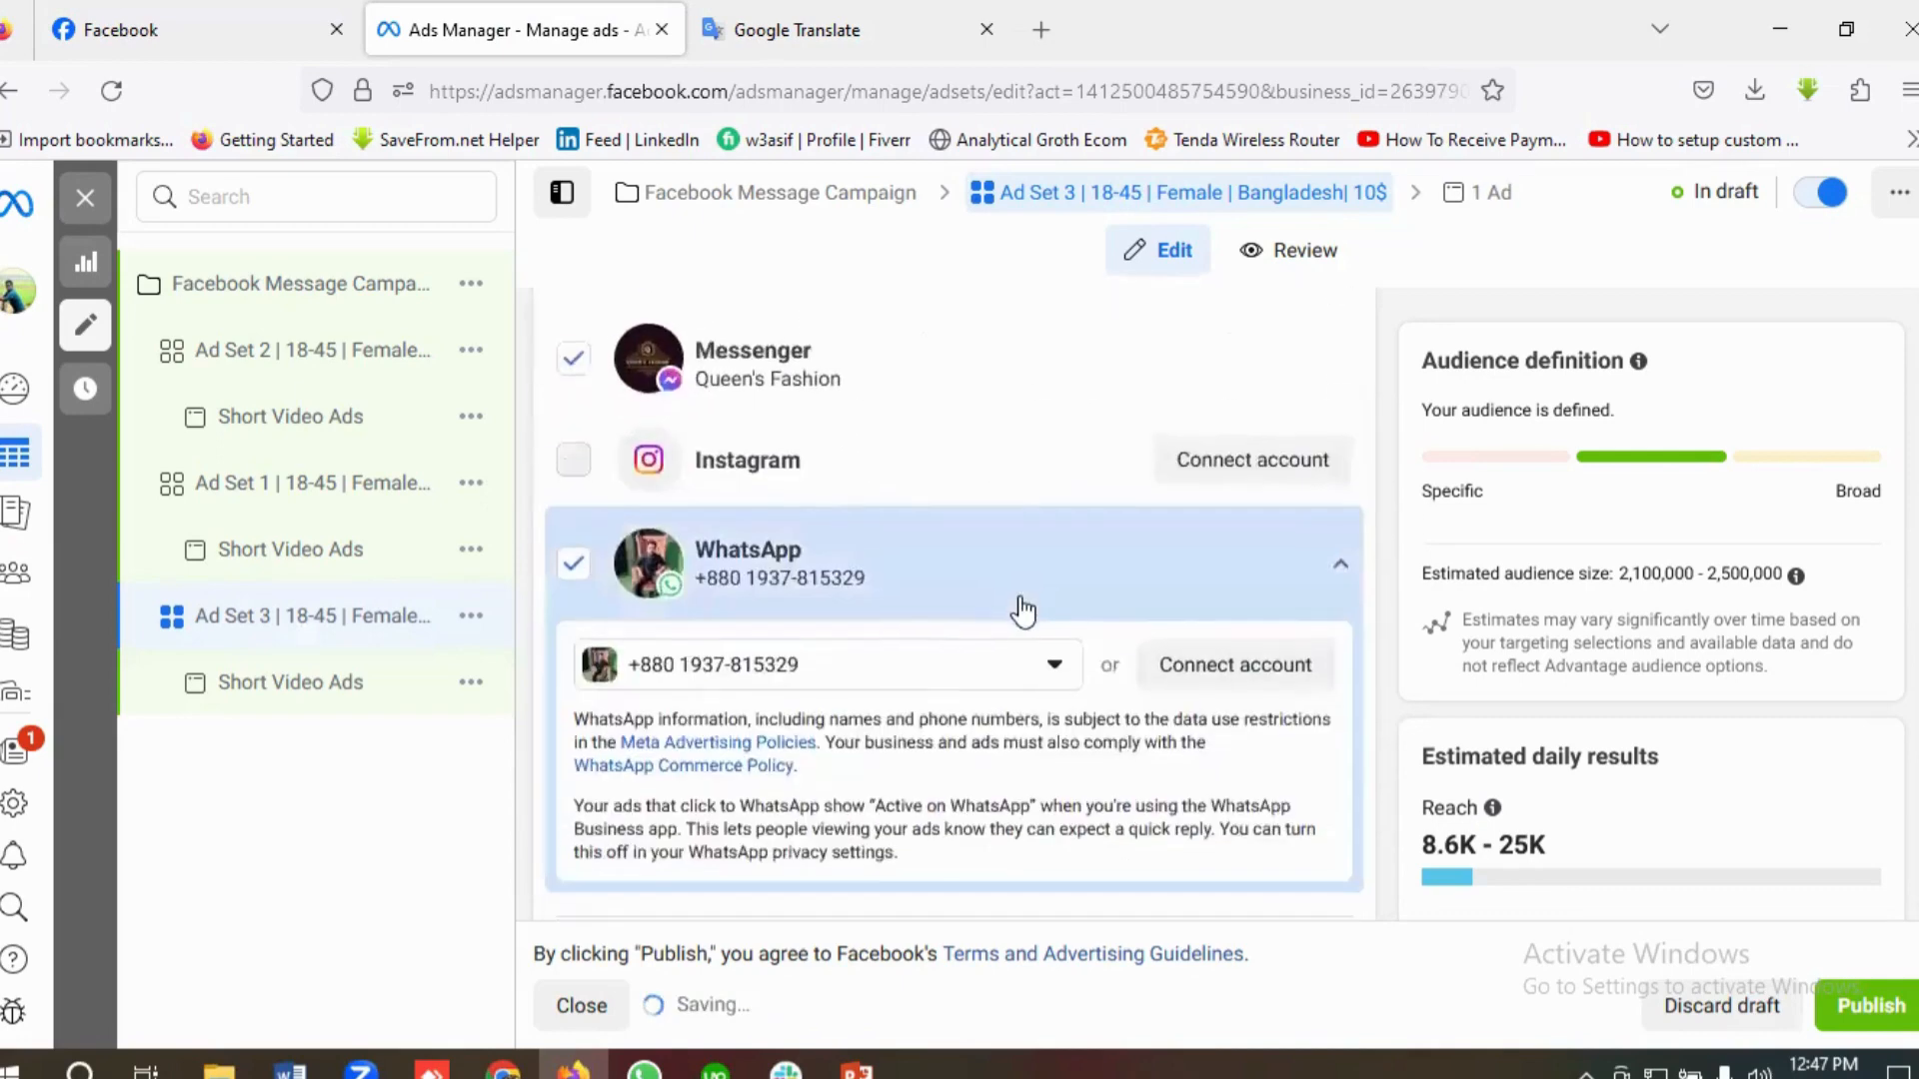
scroll(1019, 599, "down", 3)
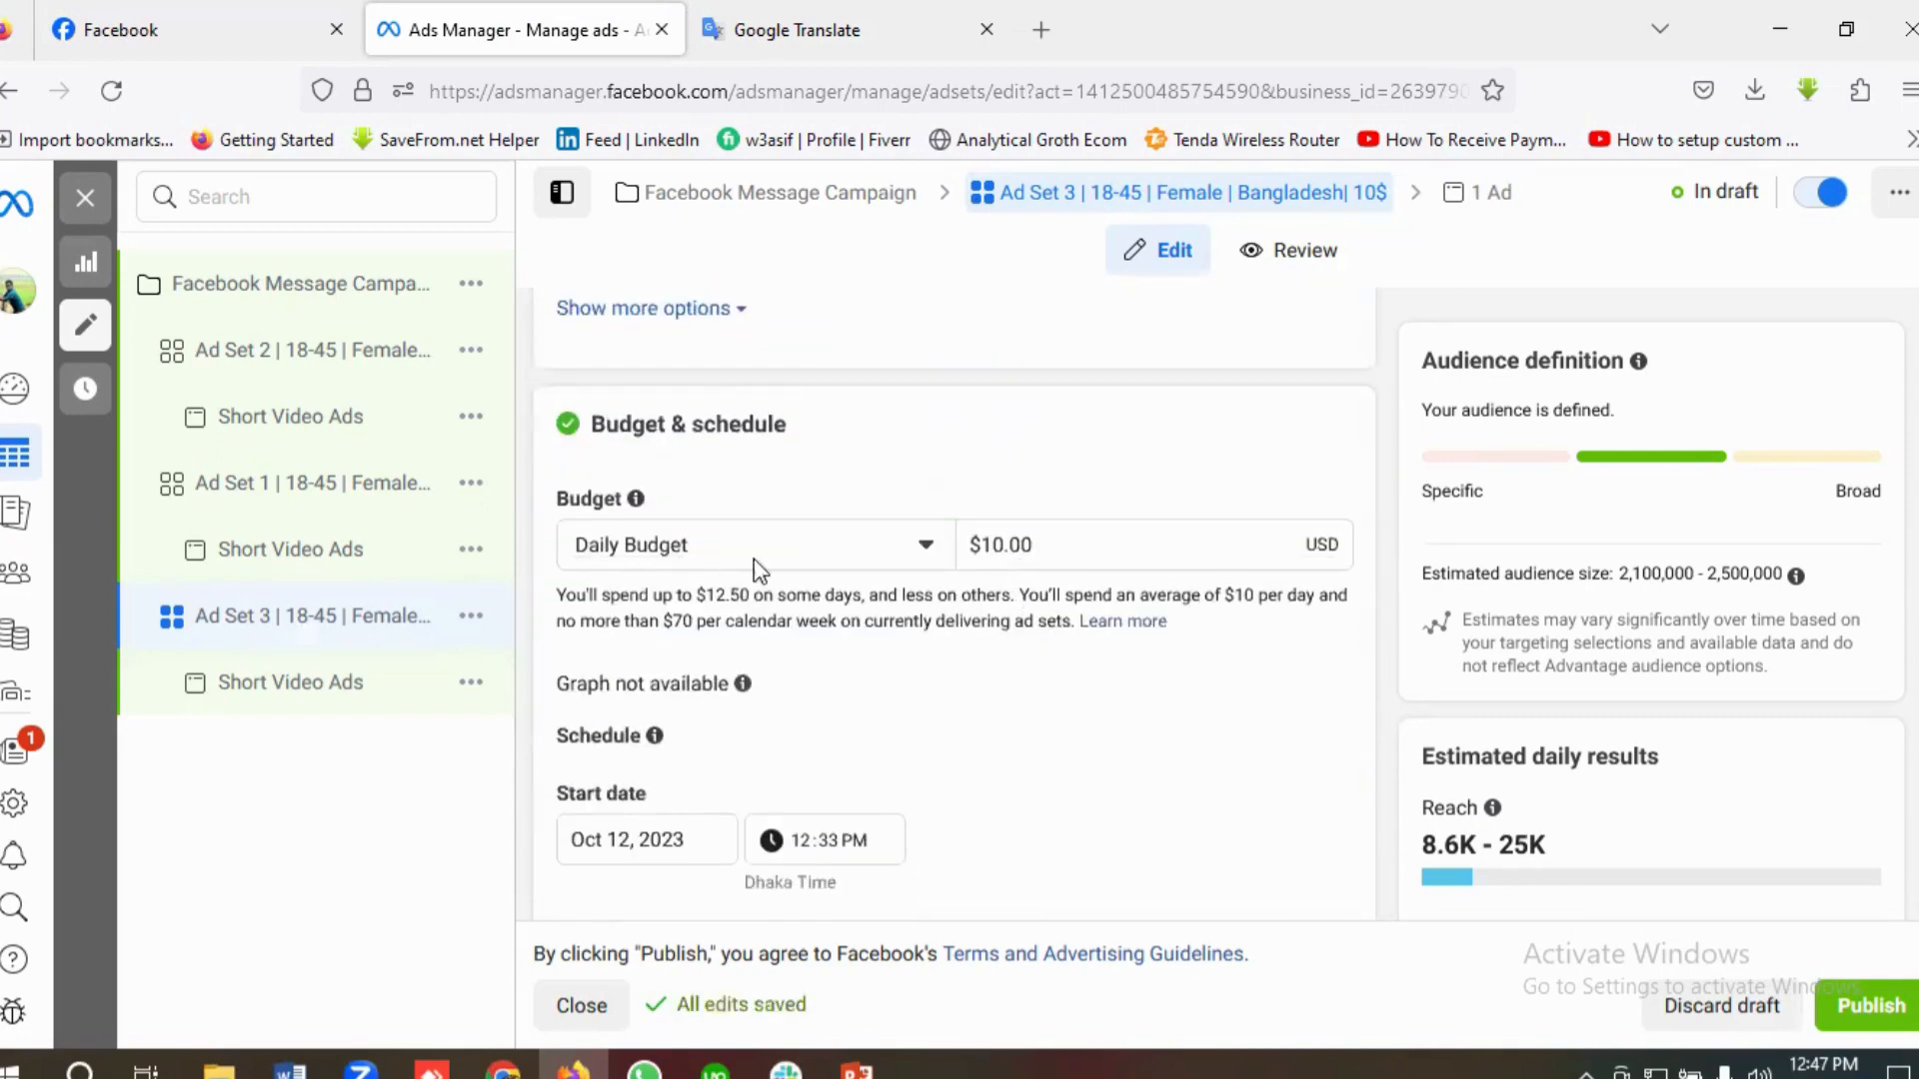
scroll(1080, 621, "down", 3)
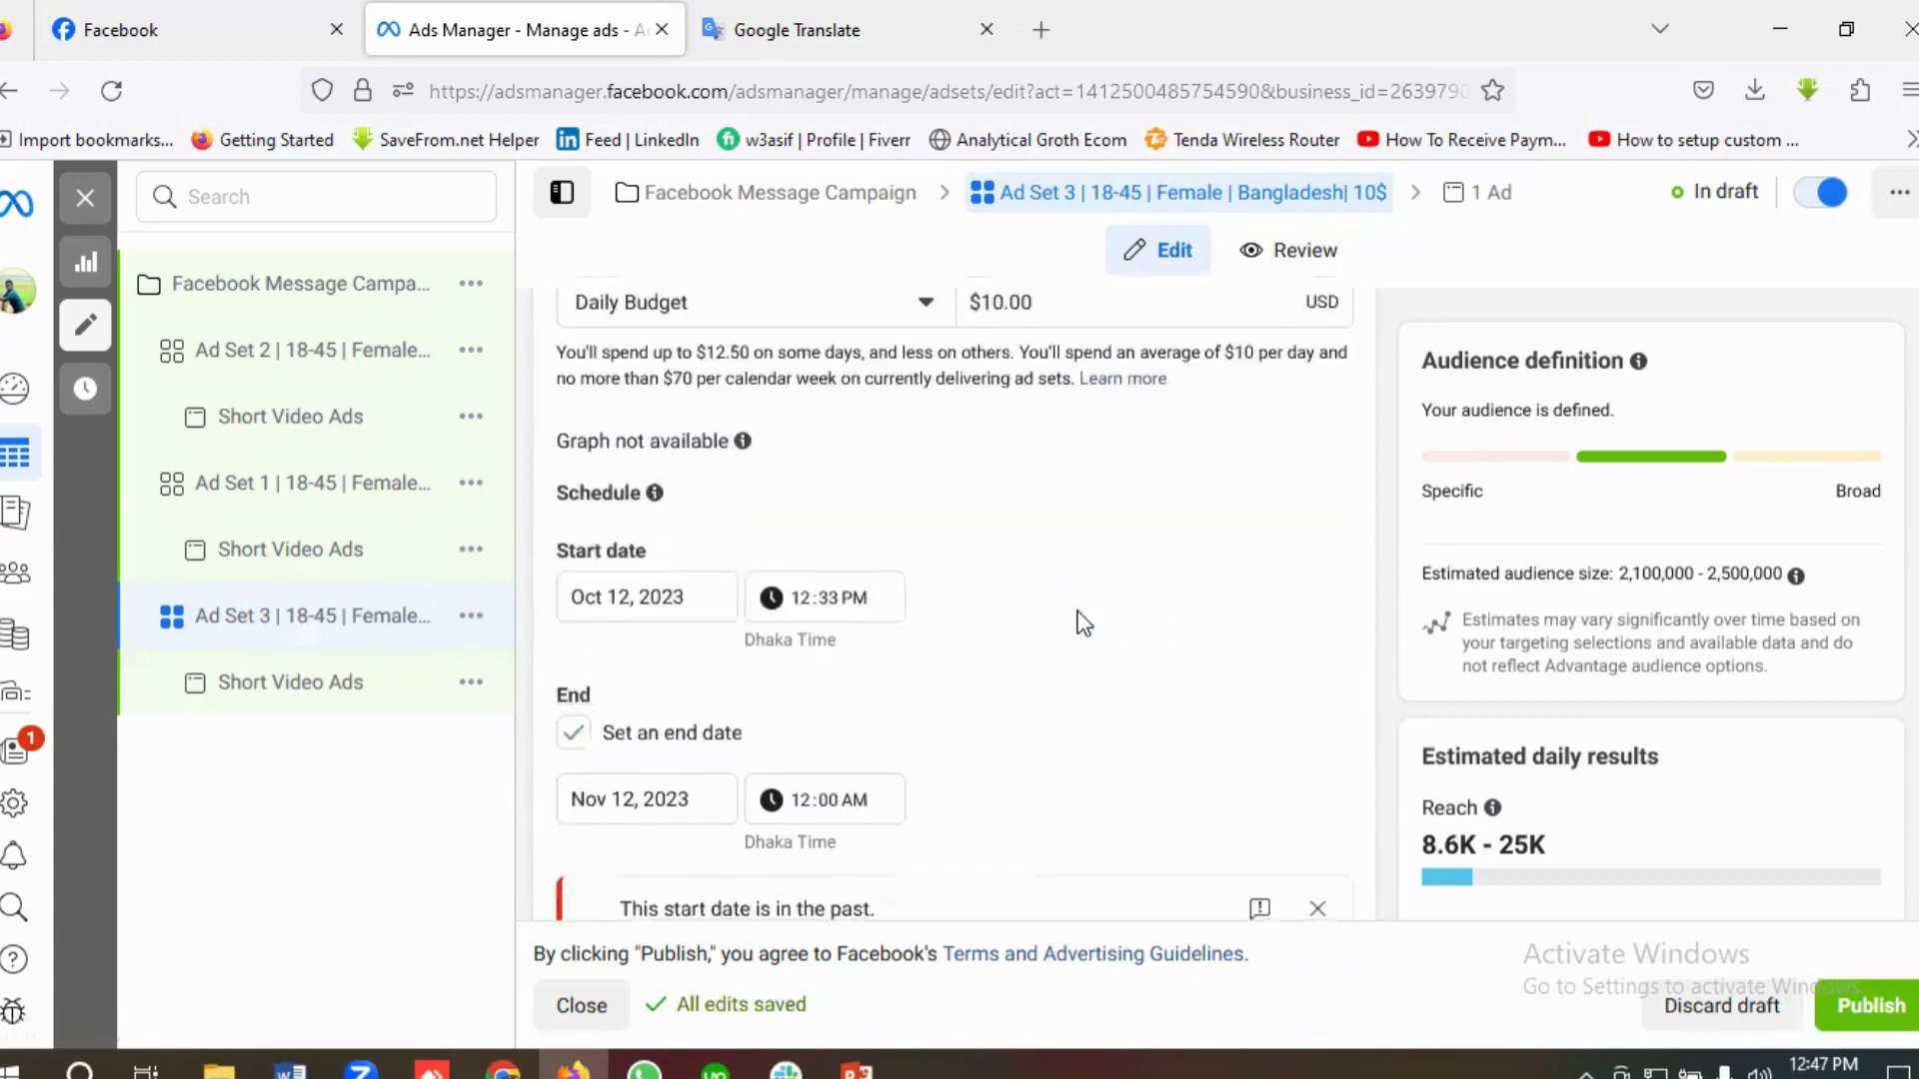
scroll(737, 707, "down", 1)
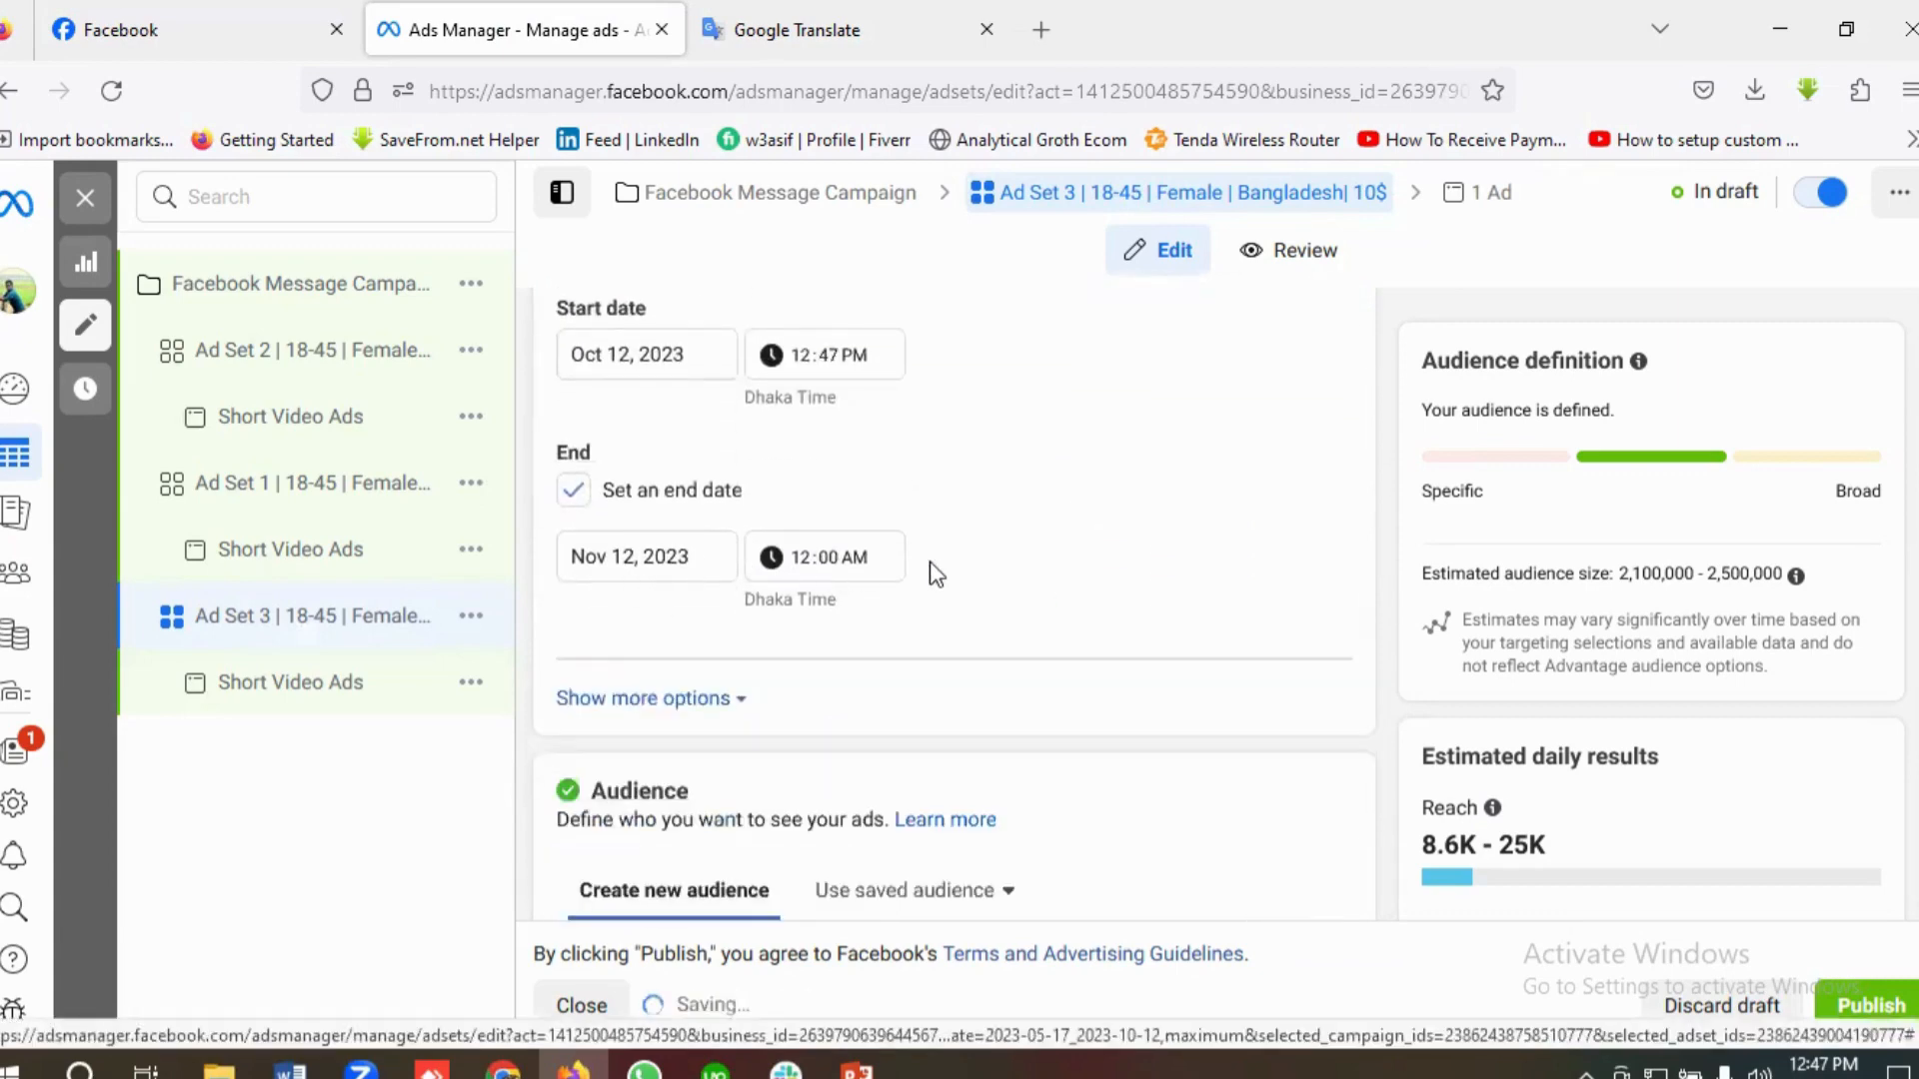
Step: Replace the Dhaka location in Ad Set 3's audience with the whole country of Bangladesh
scroll(929, 565, "down", 6)
scroll(979, 595, "down", 1)
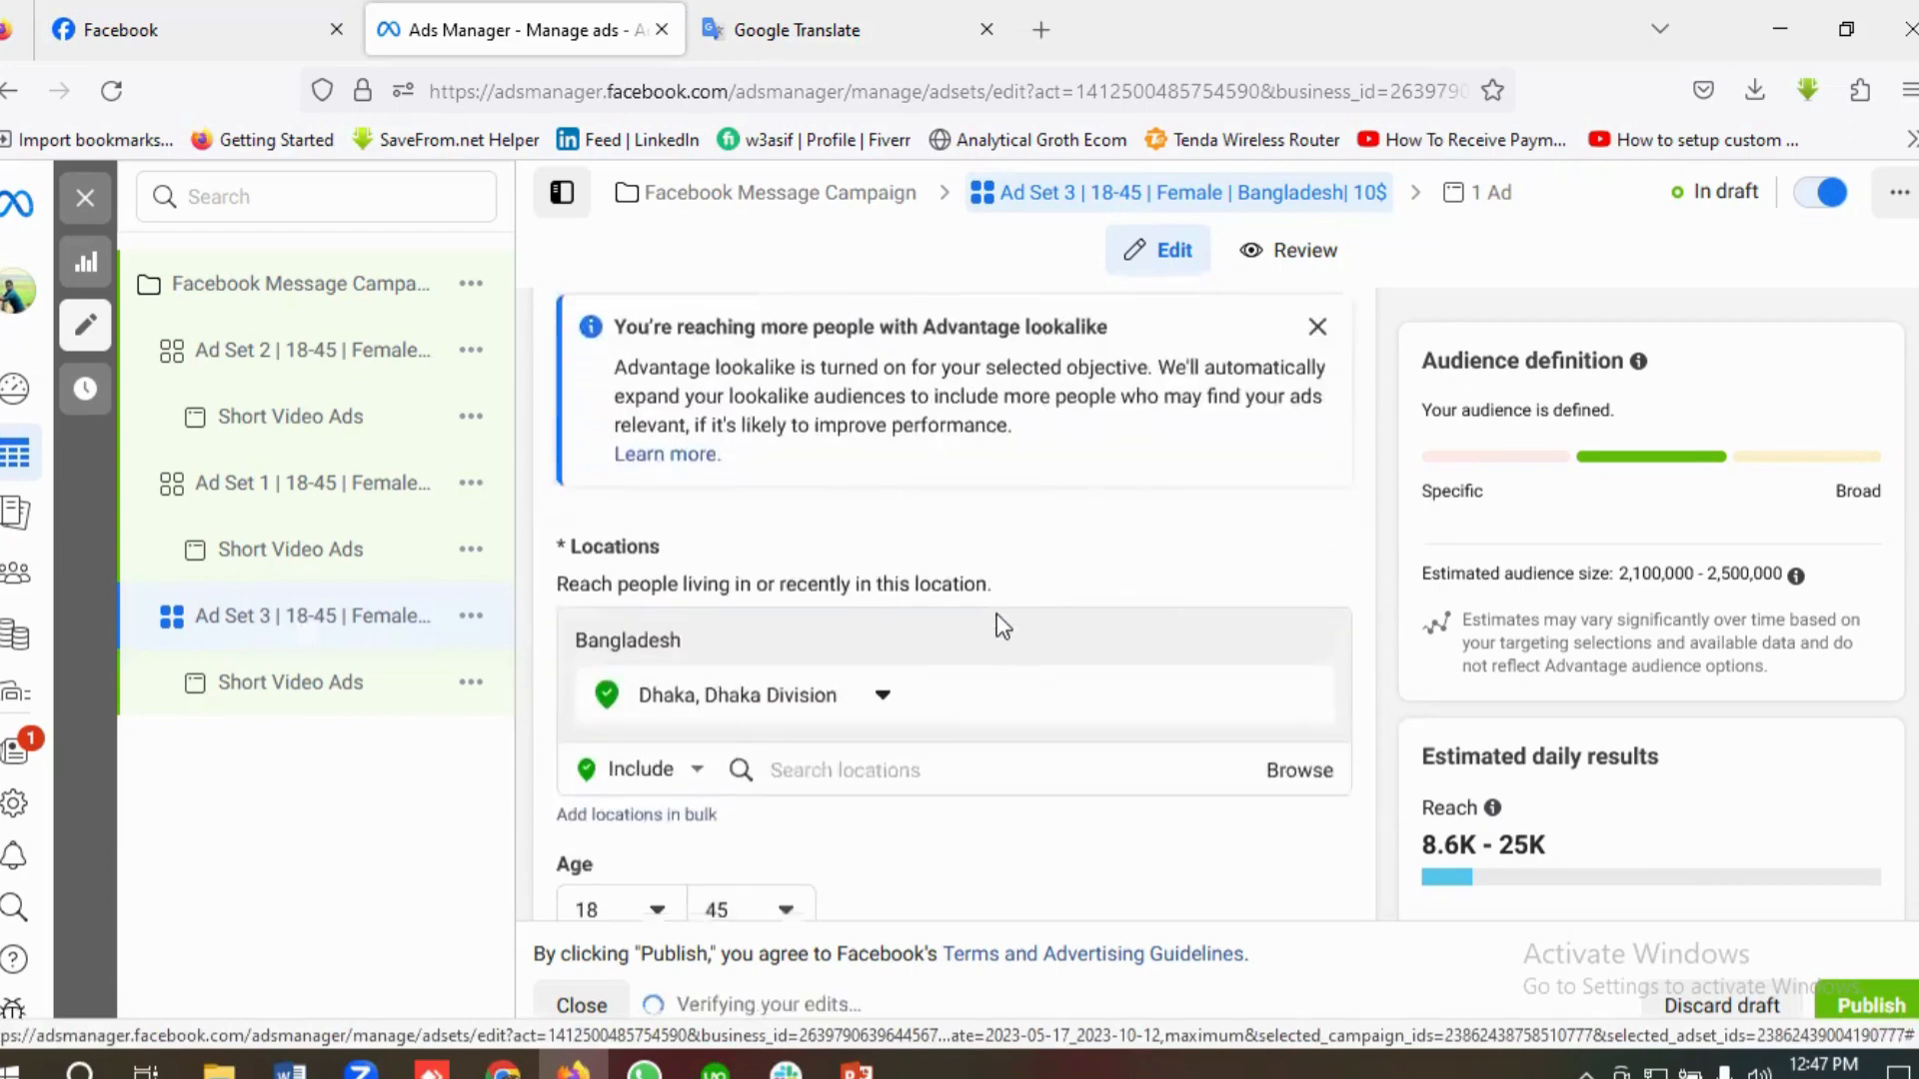
scroll(750, 640, "down", 1)
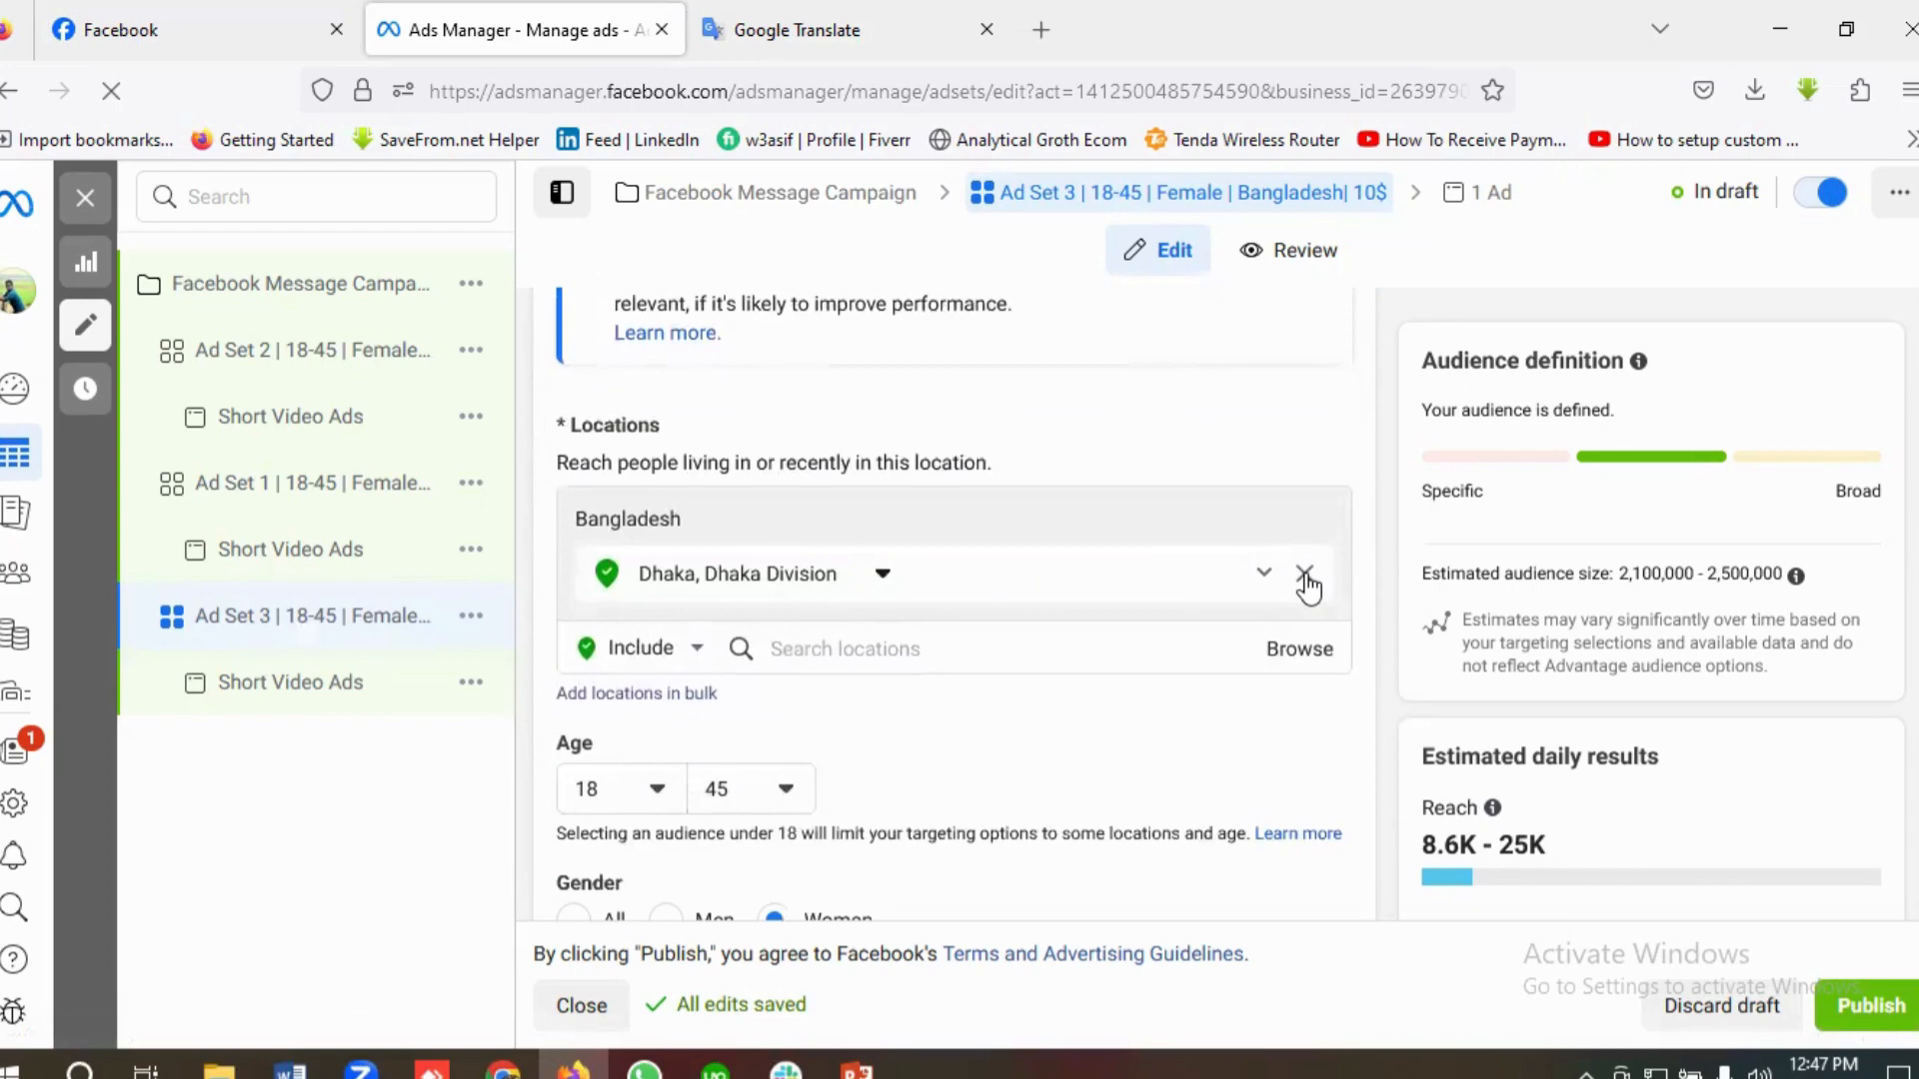
left_click(1305, 578)
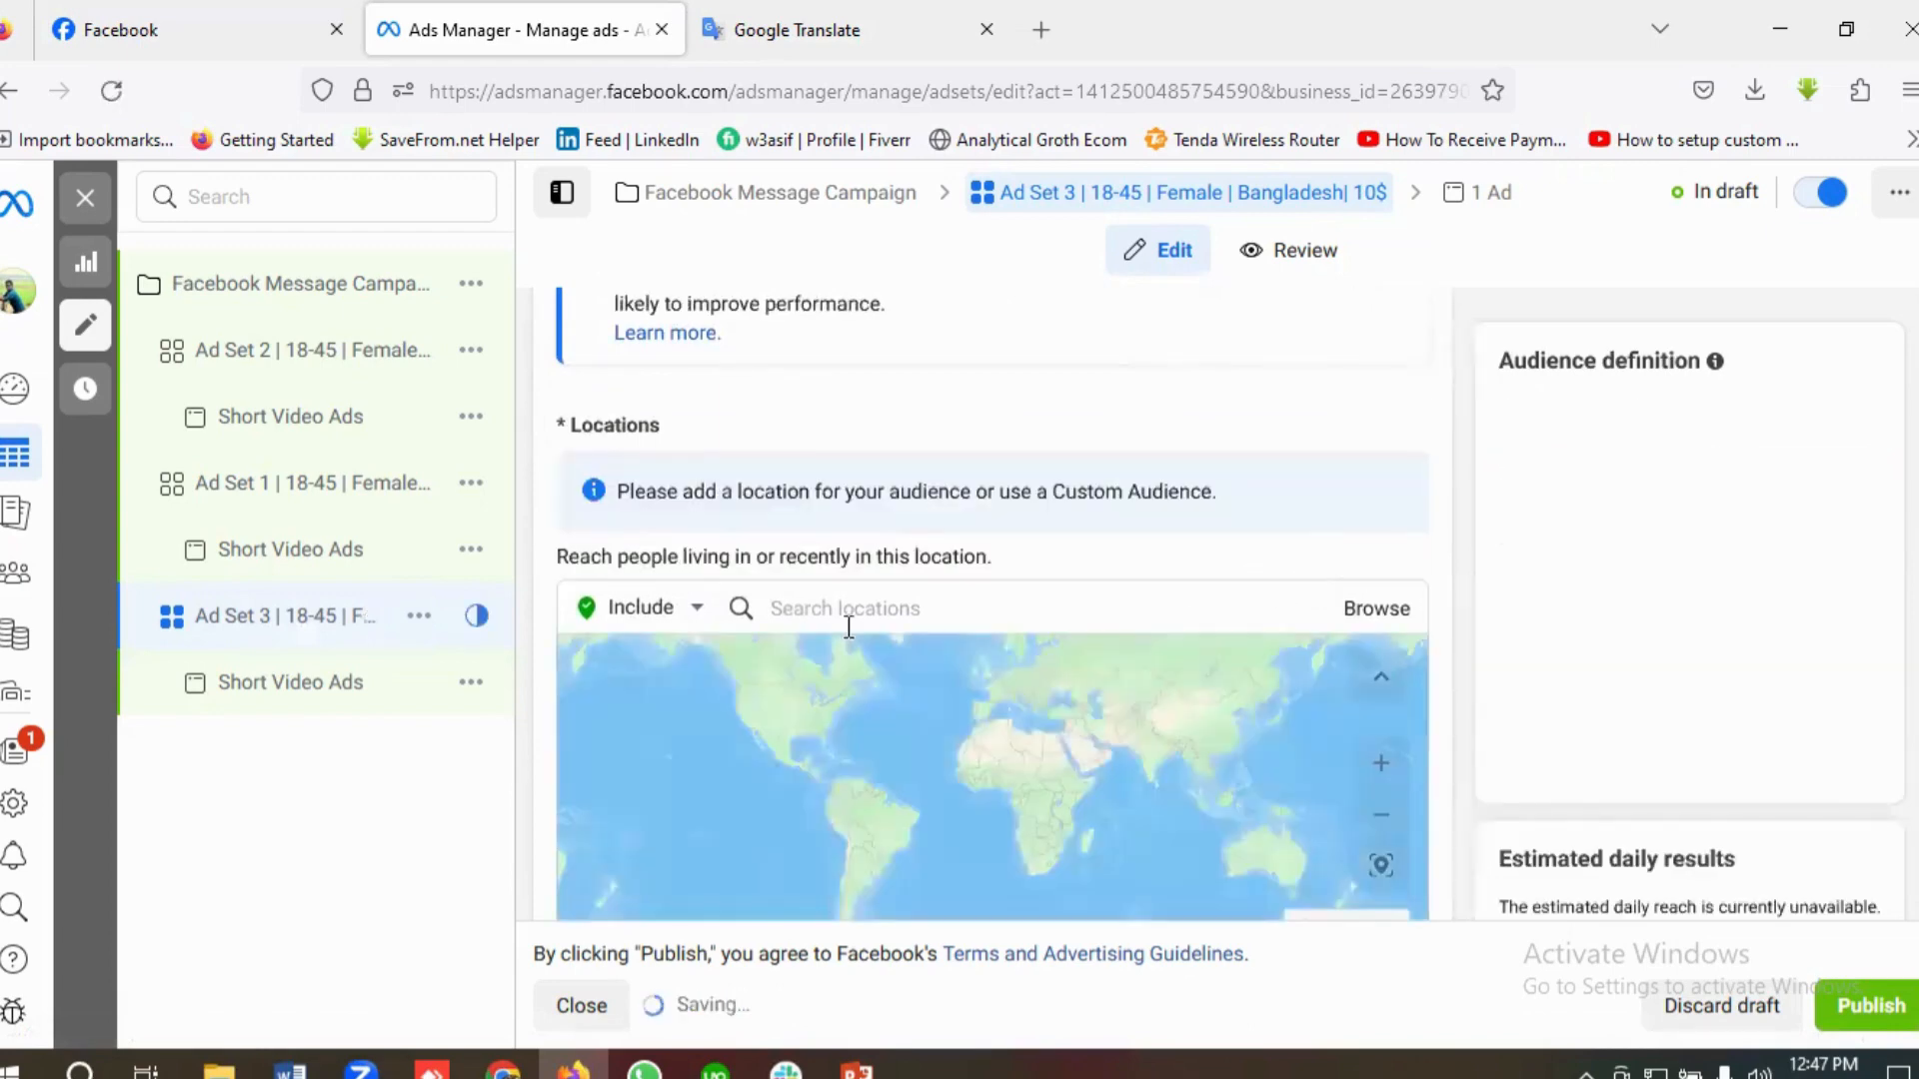
left_click(839, 612)
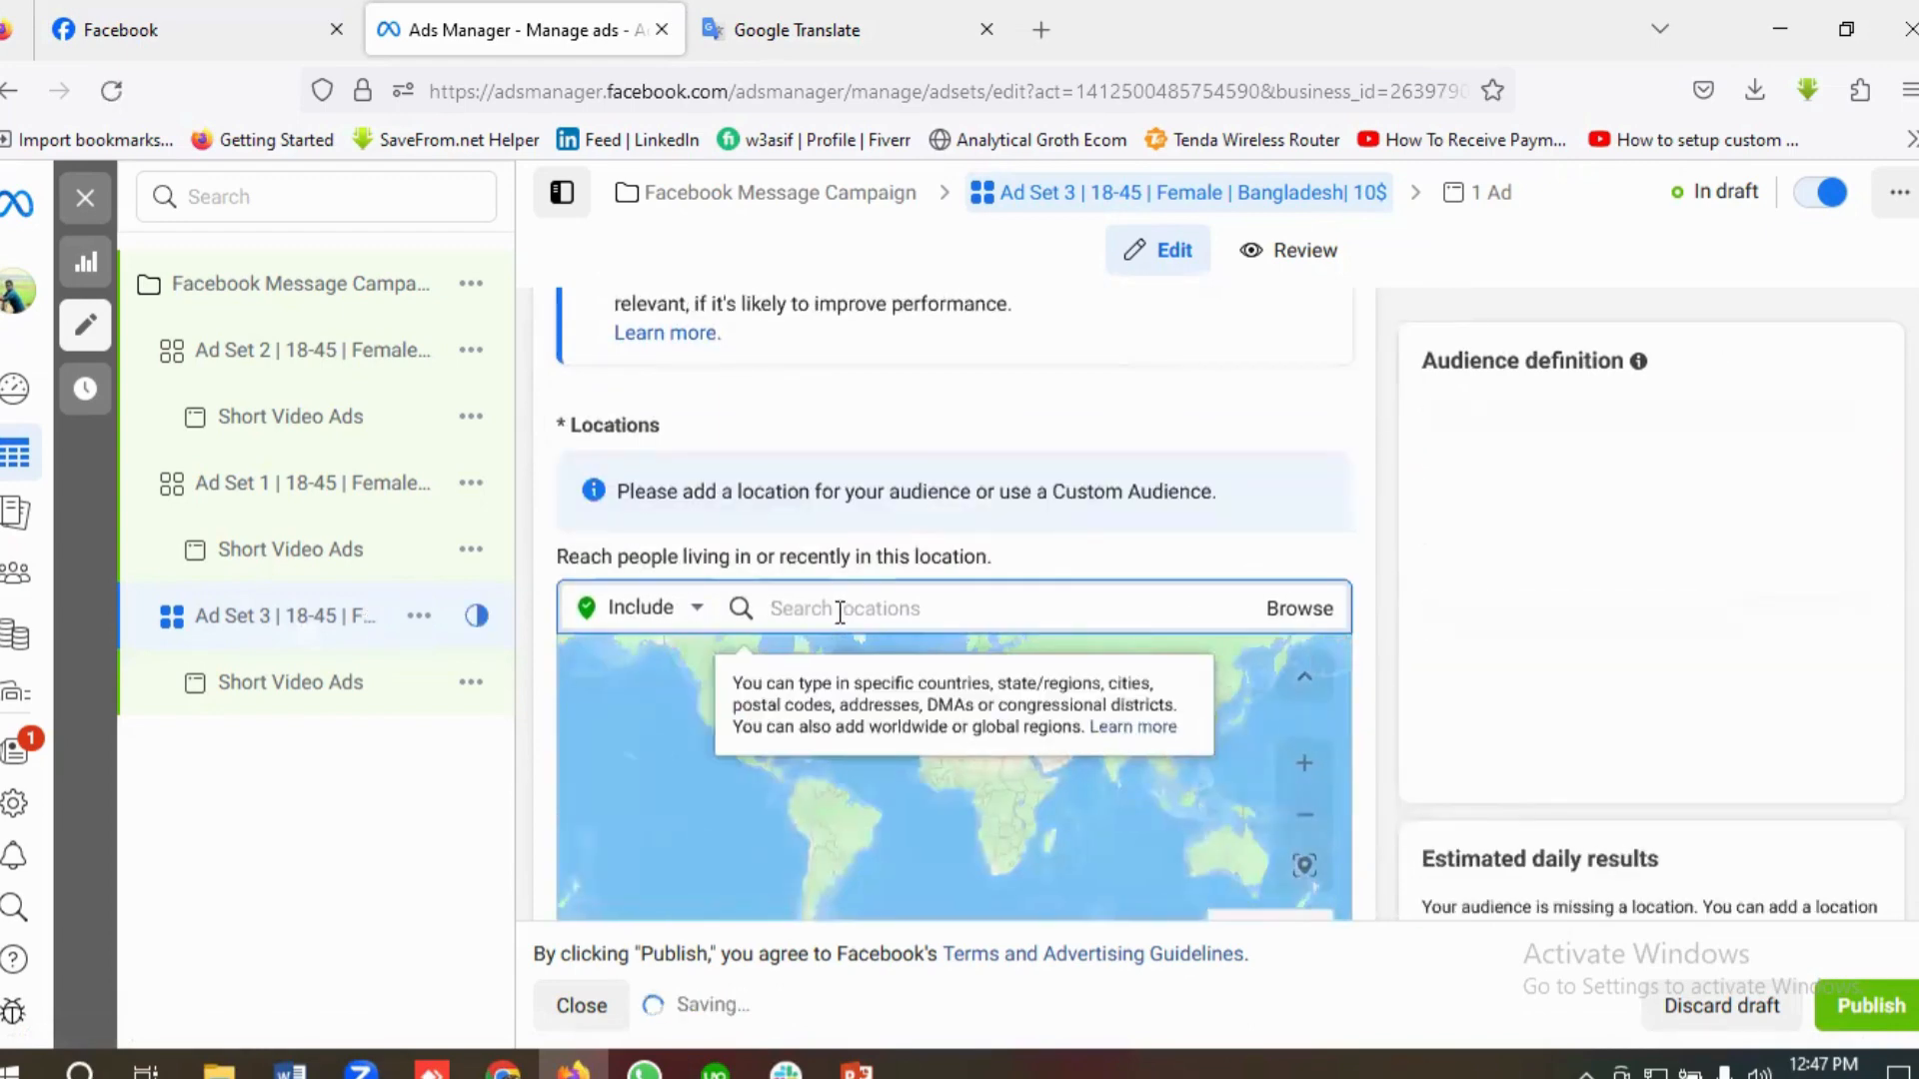
type("Bangl")
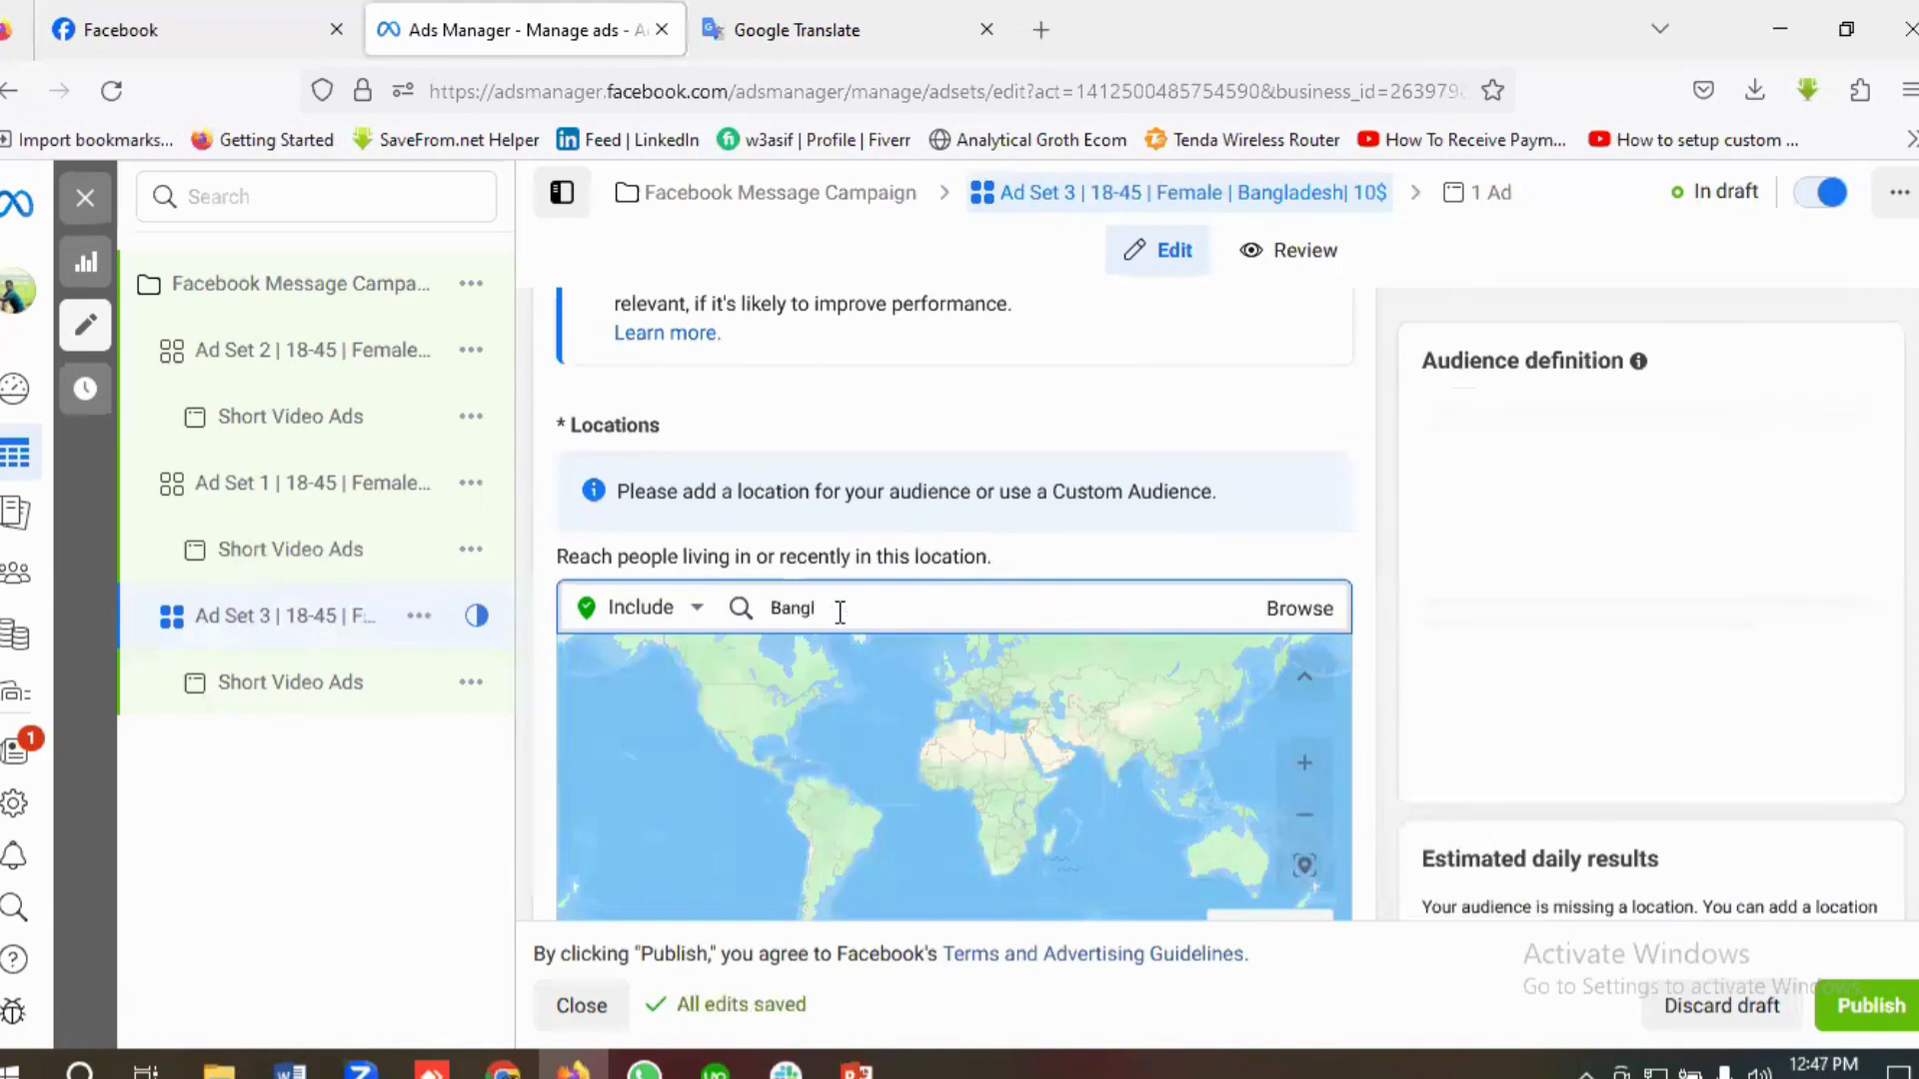
type("adesh")
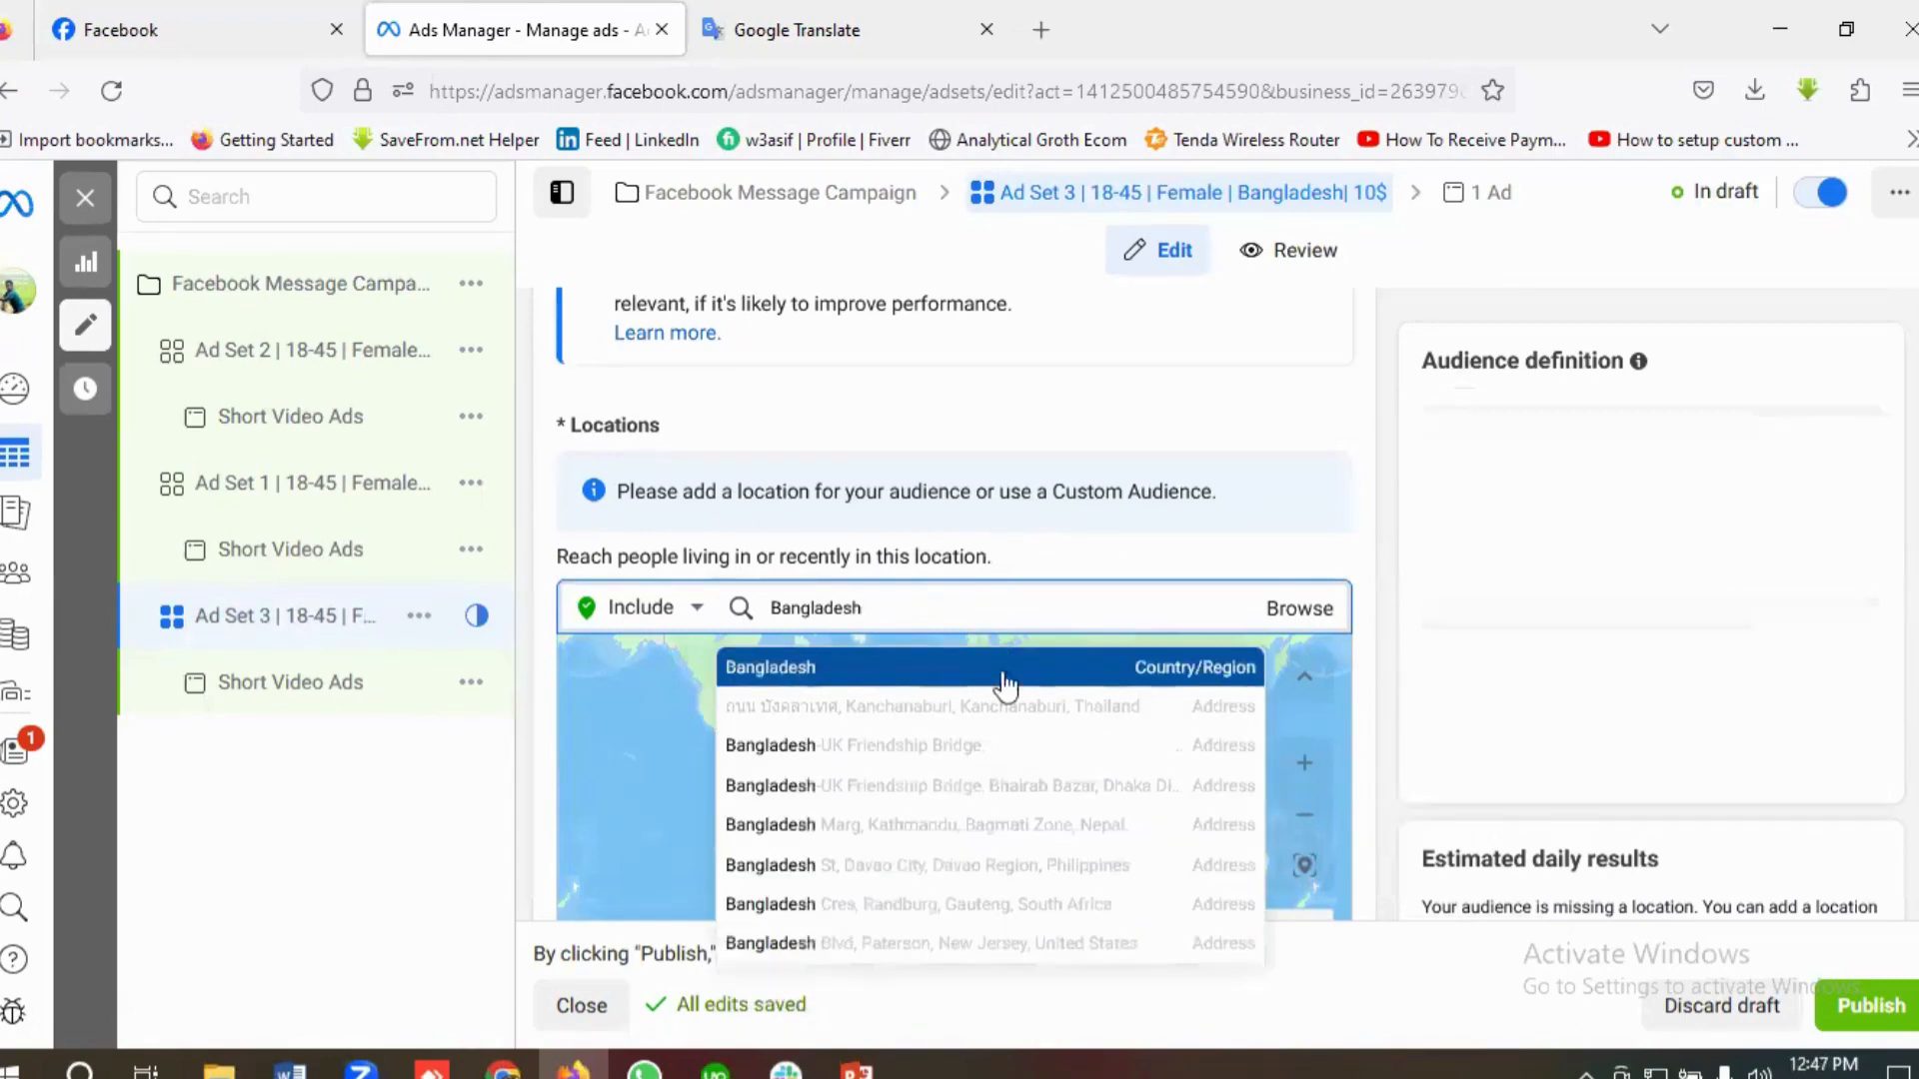
left_click(796, 674)
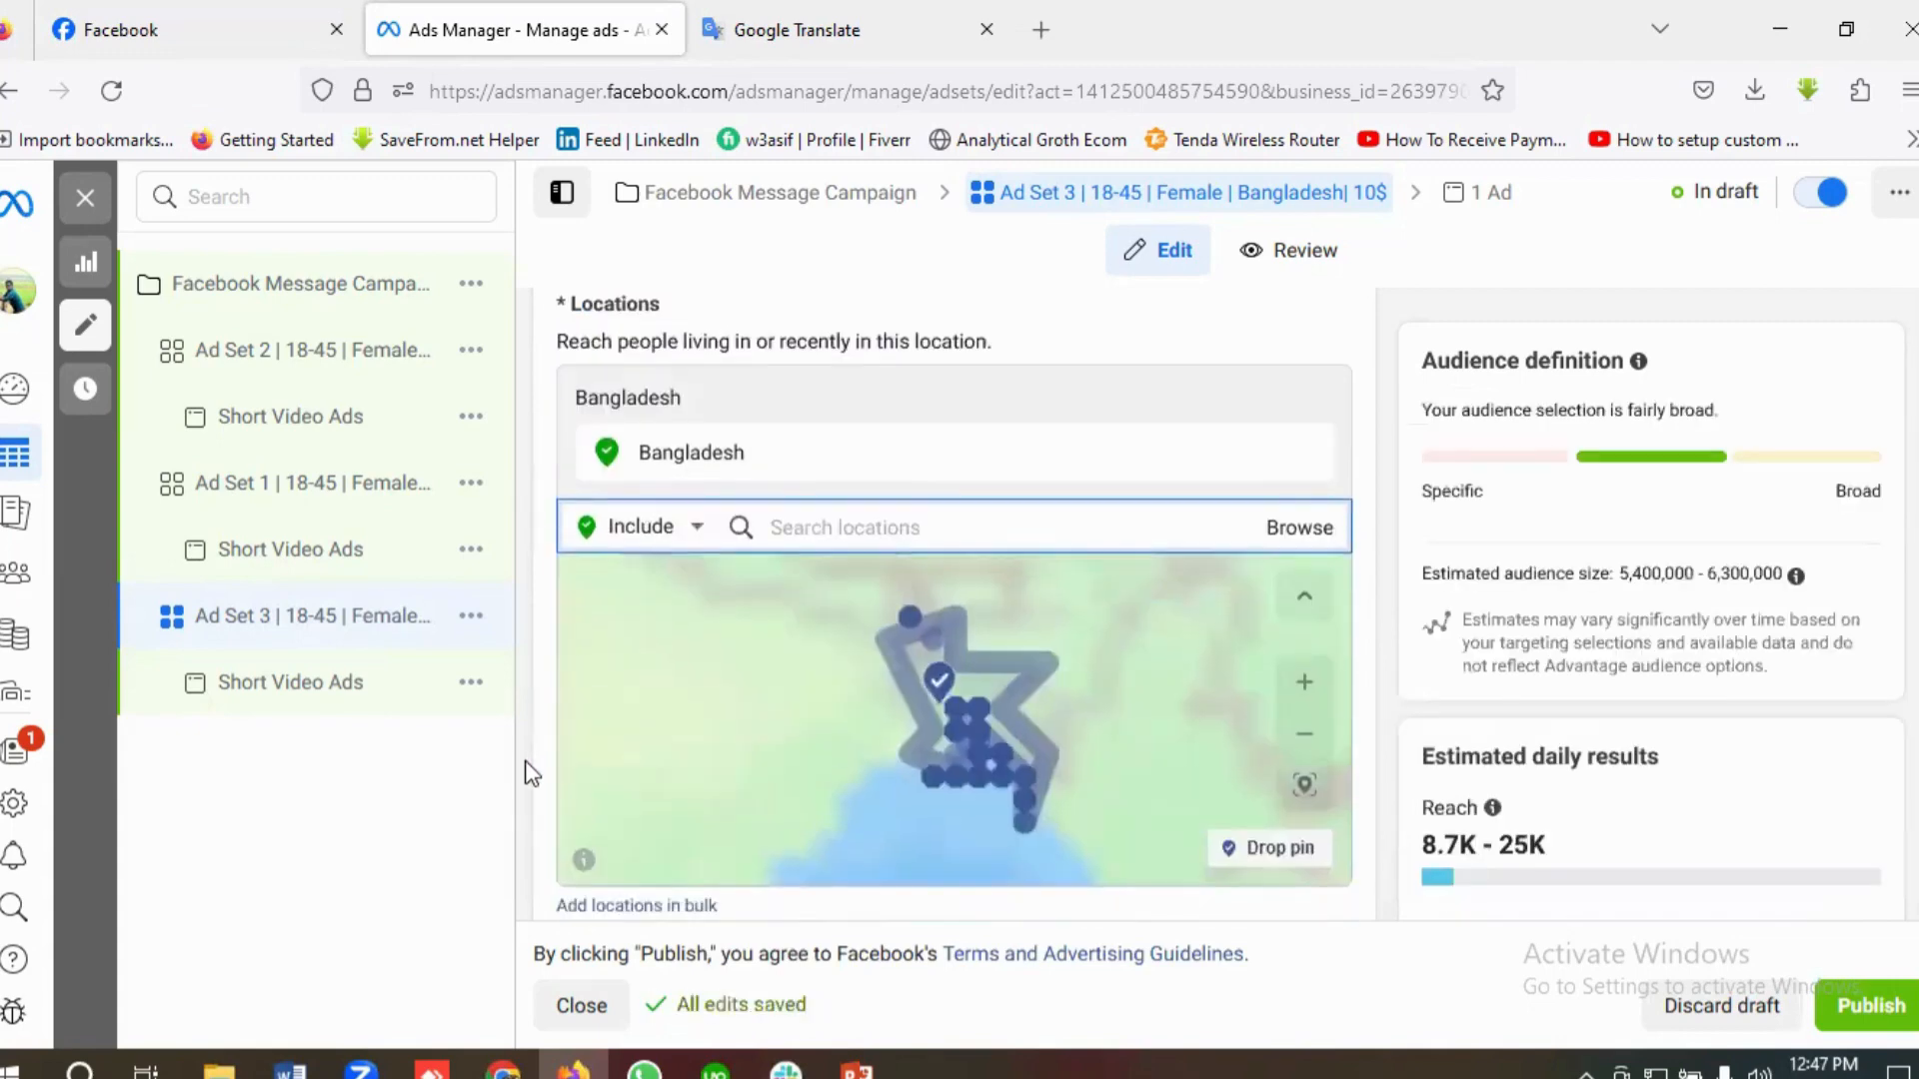
Step: Review Ad Set 3's age range, gender, detailed targeting interests, languages and placement platforms
scroll(530, 770, "down", 6)
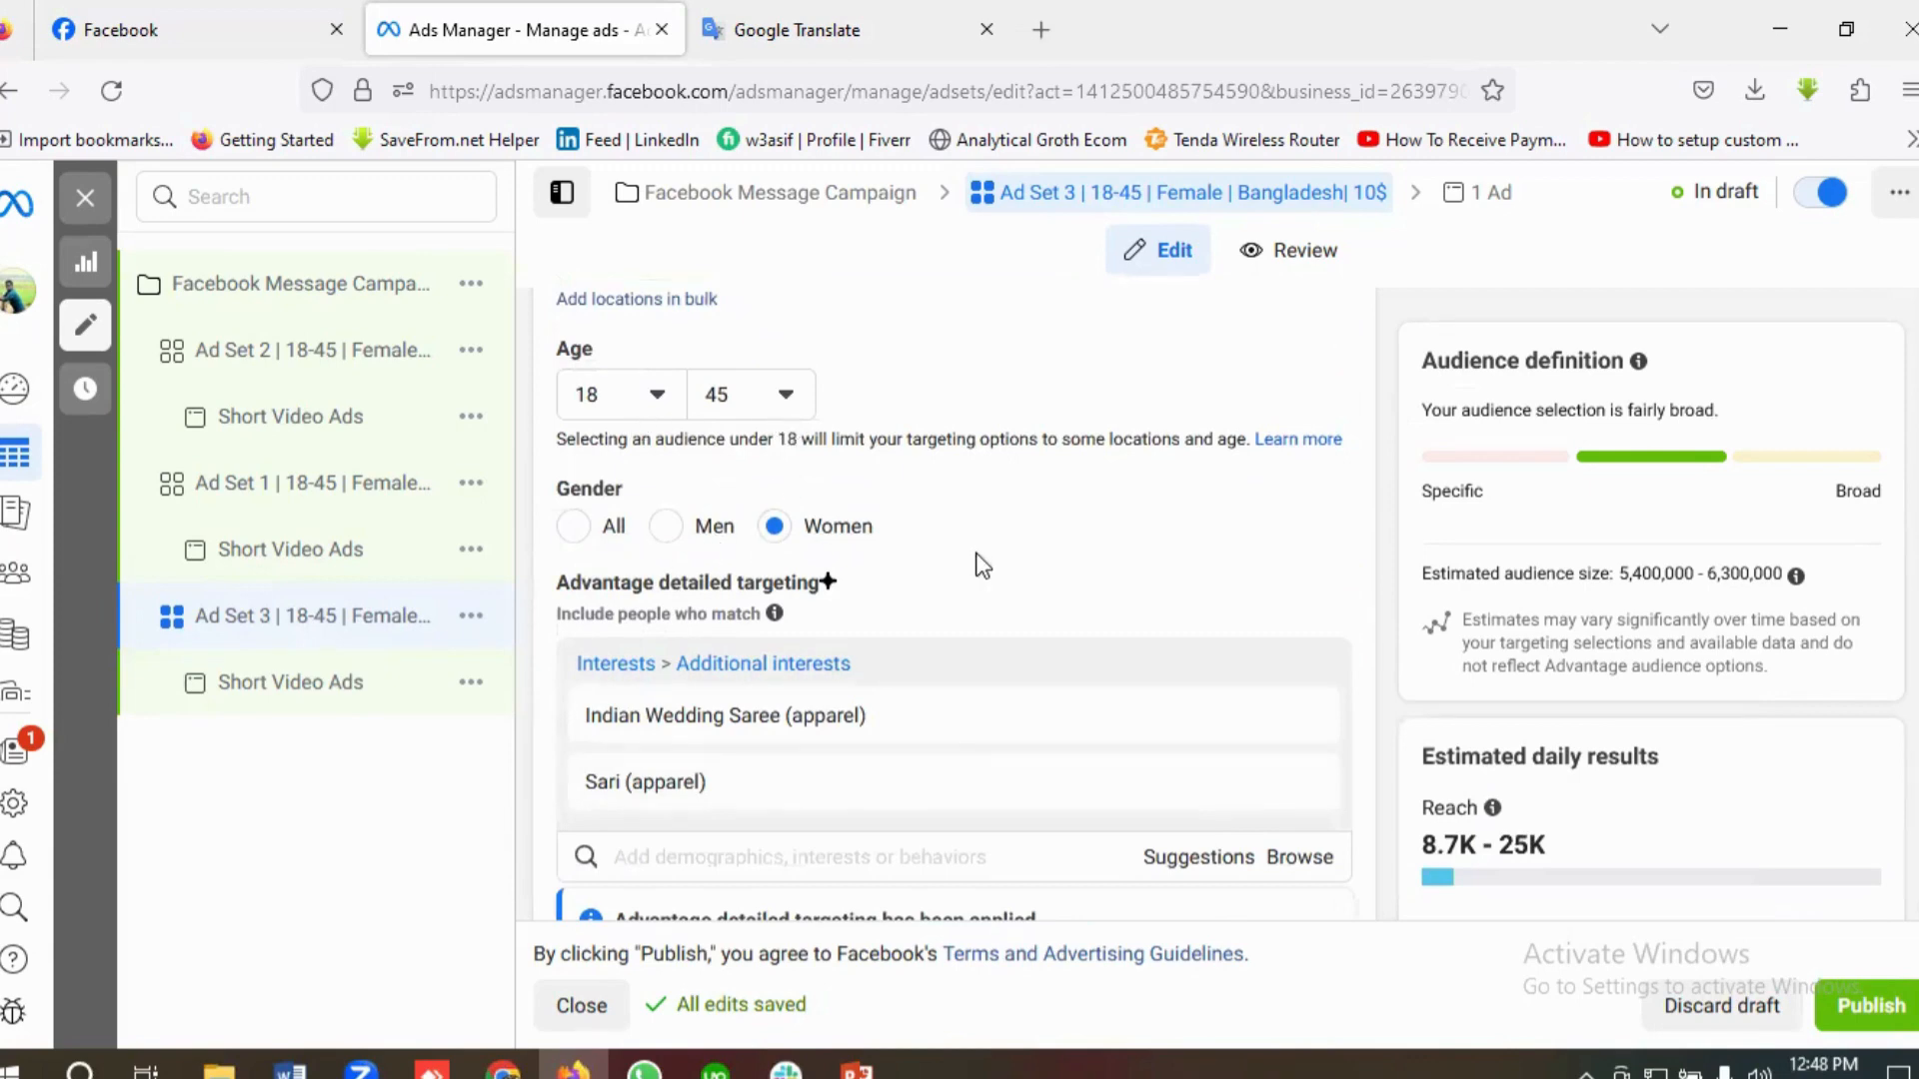
scroll(976, 561, "down", 1)
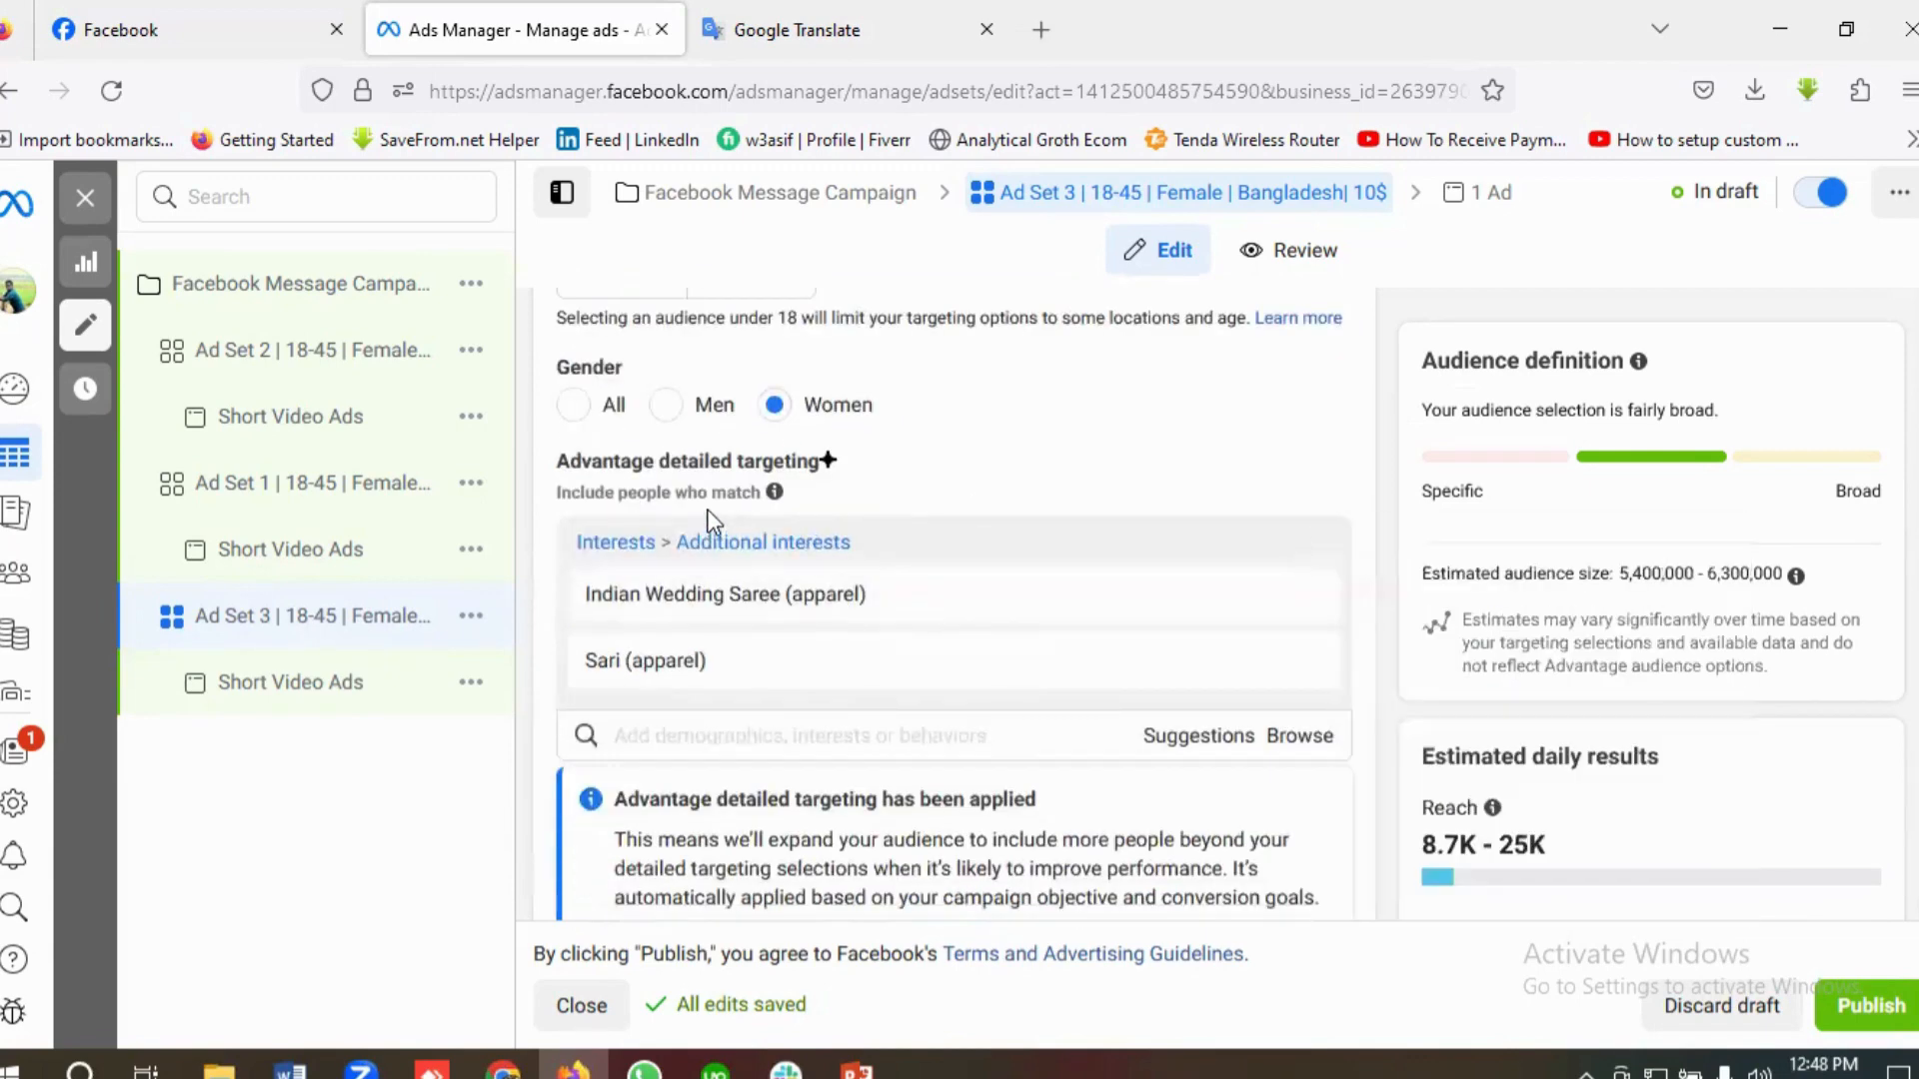
scroll(910, 532, "down", 10)
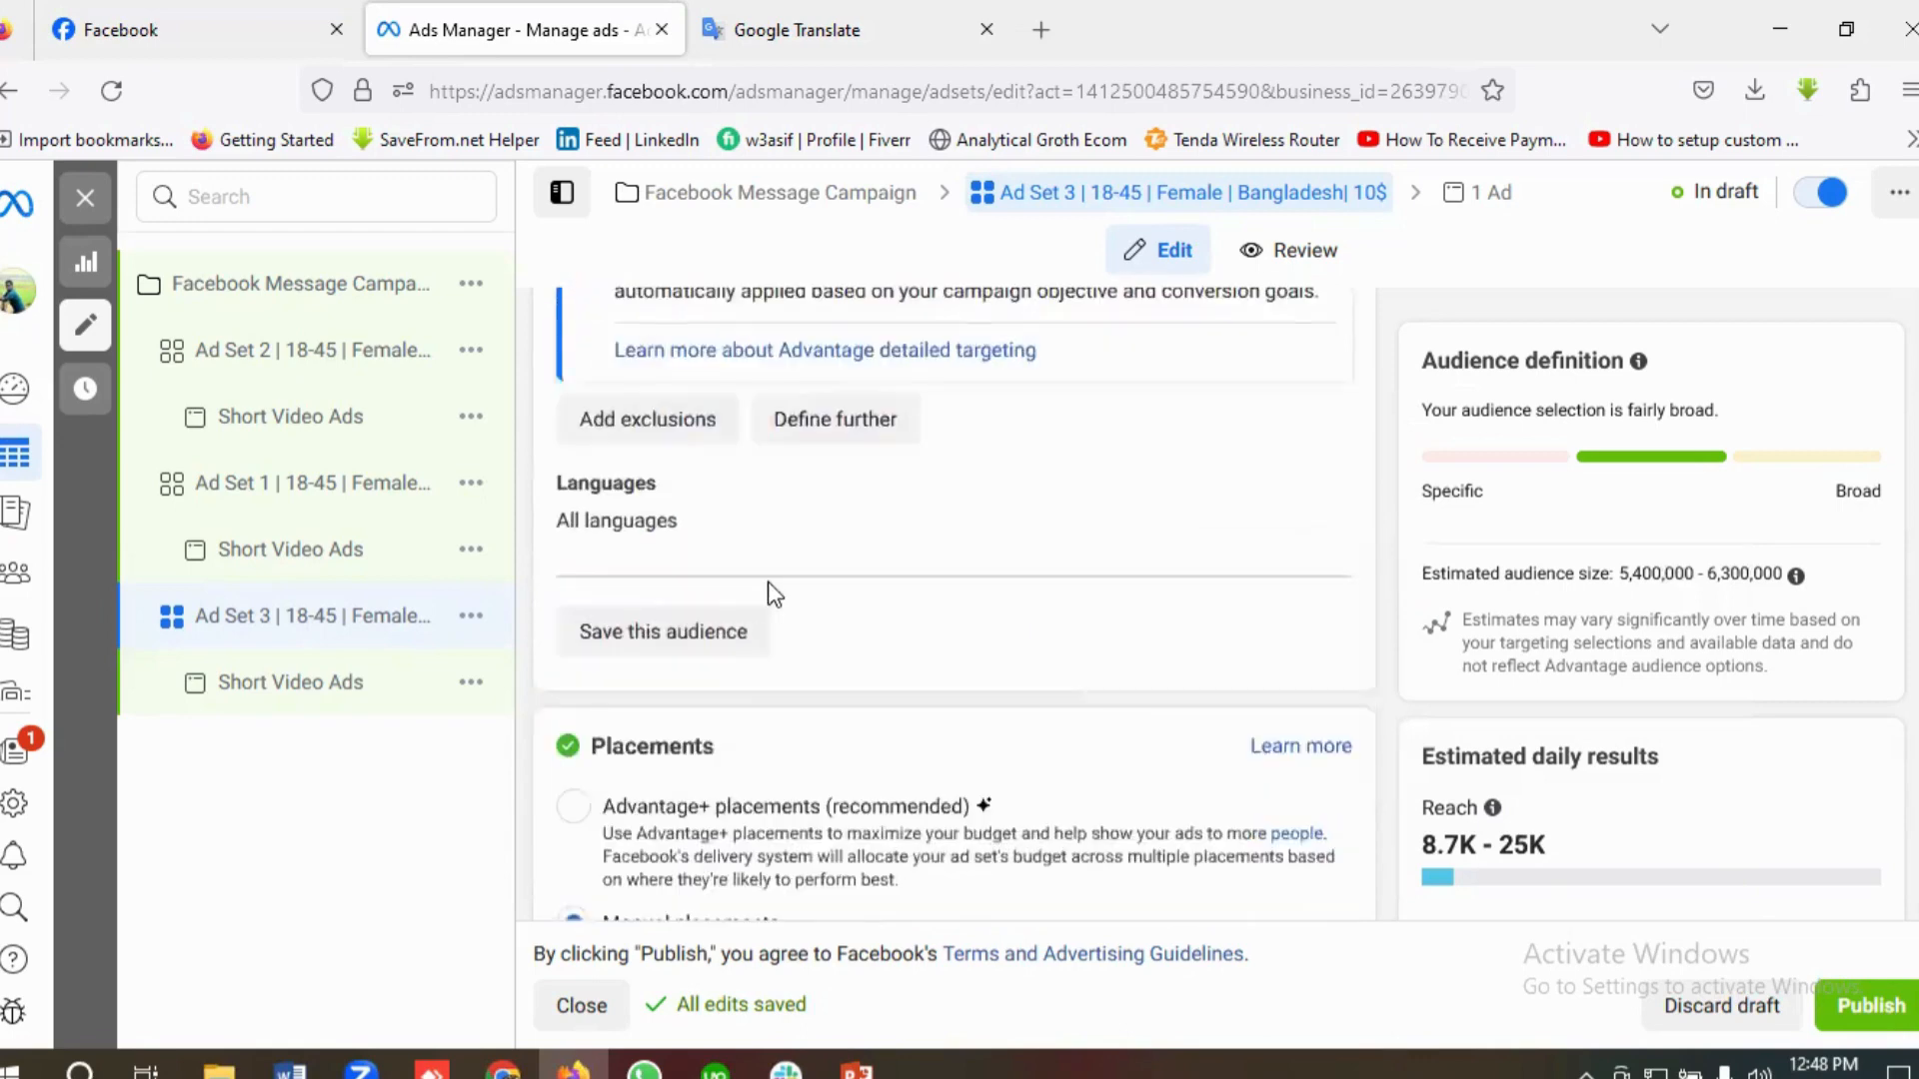
scroll(843, 646, "down", 5)
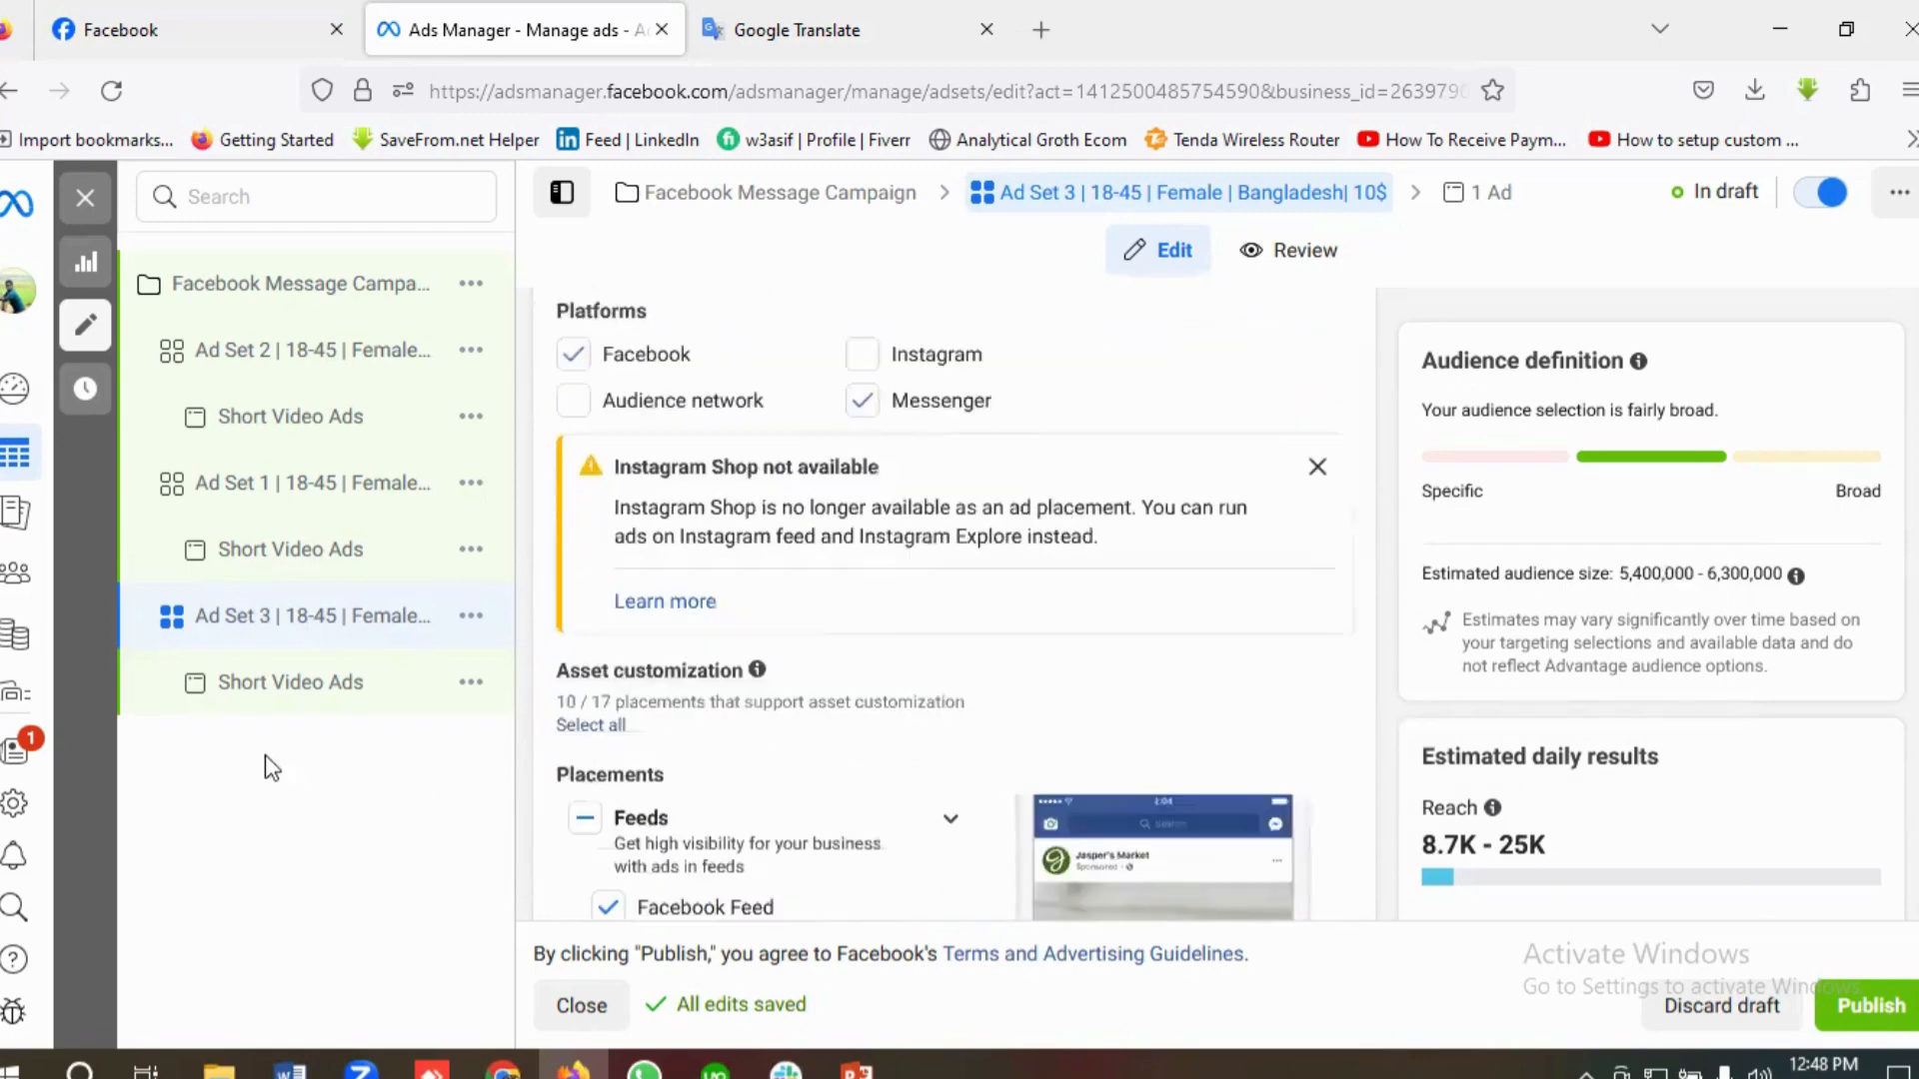
Step: Open the Short Video Ads ad under Ad Set 3 and review its format, primary text, headlines and call to action
left_click(315, 684)
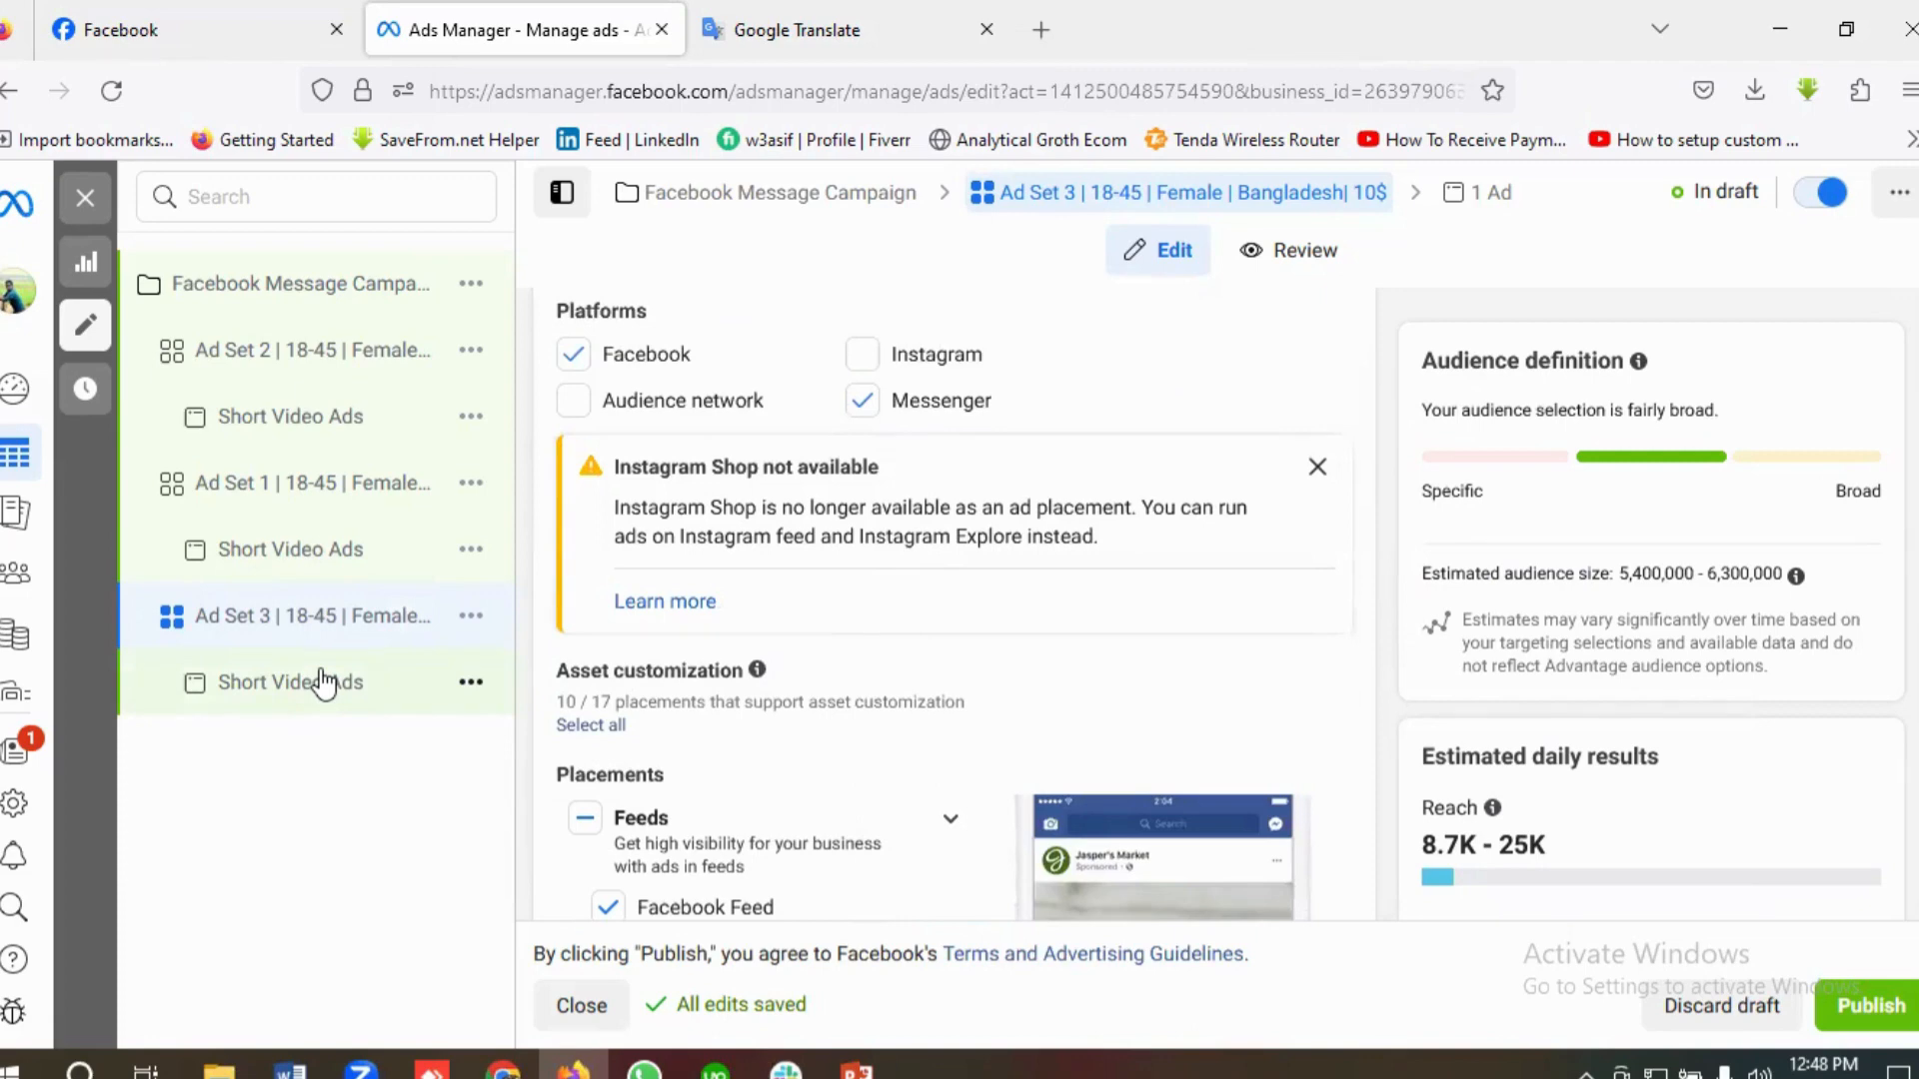
scroll(826, 730, "down", 5)
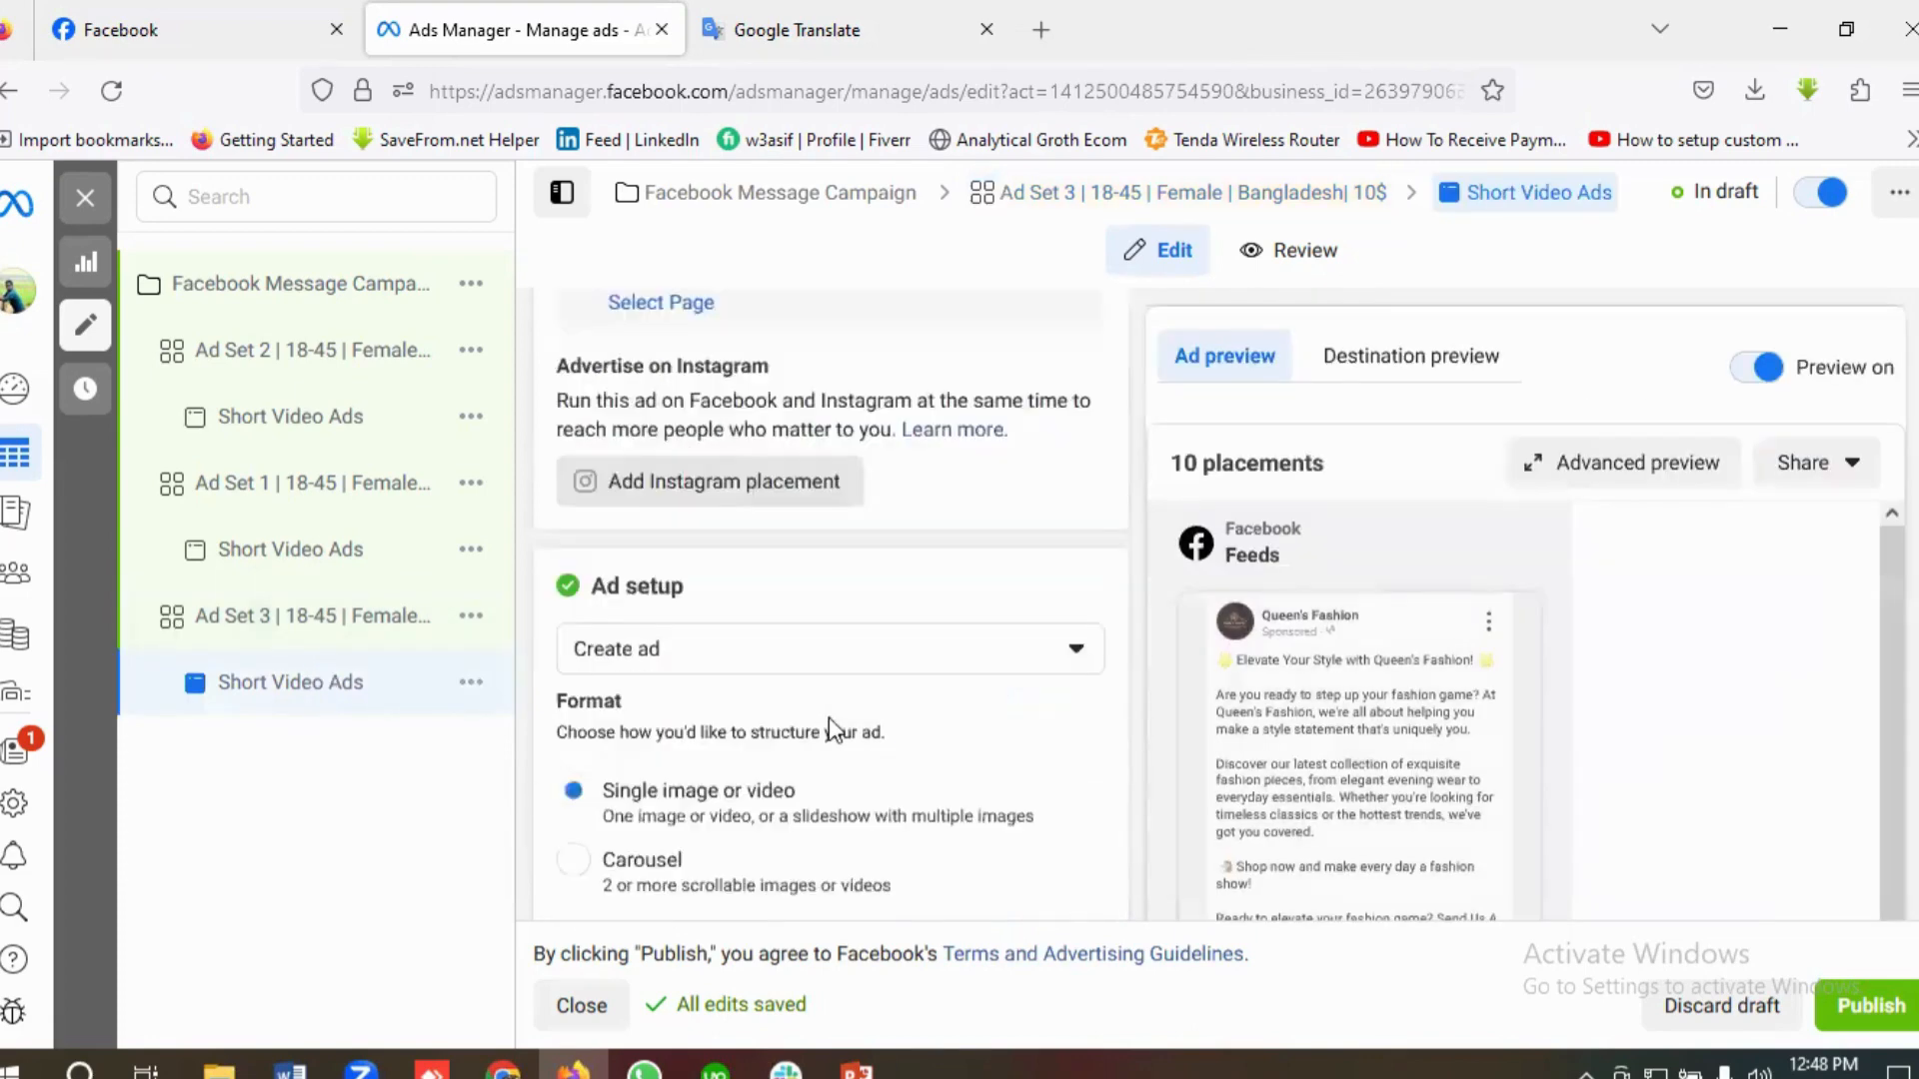
scroll(832, 719, "down", 3)
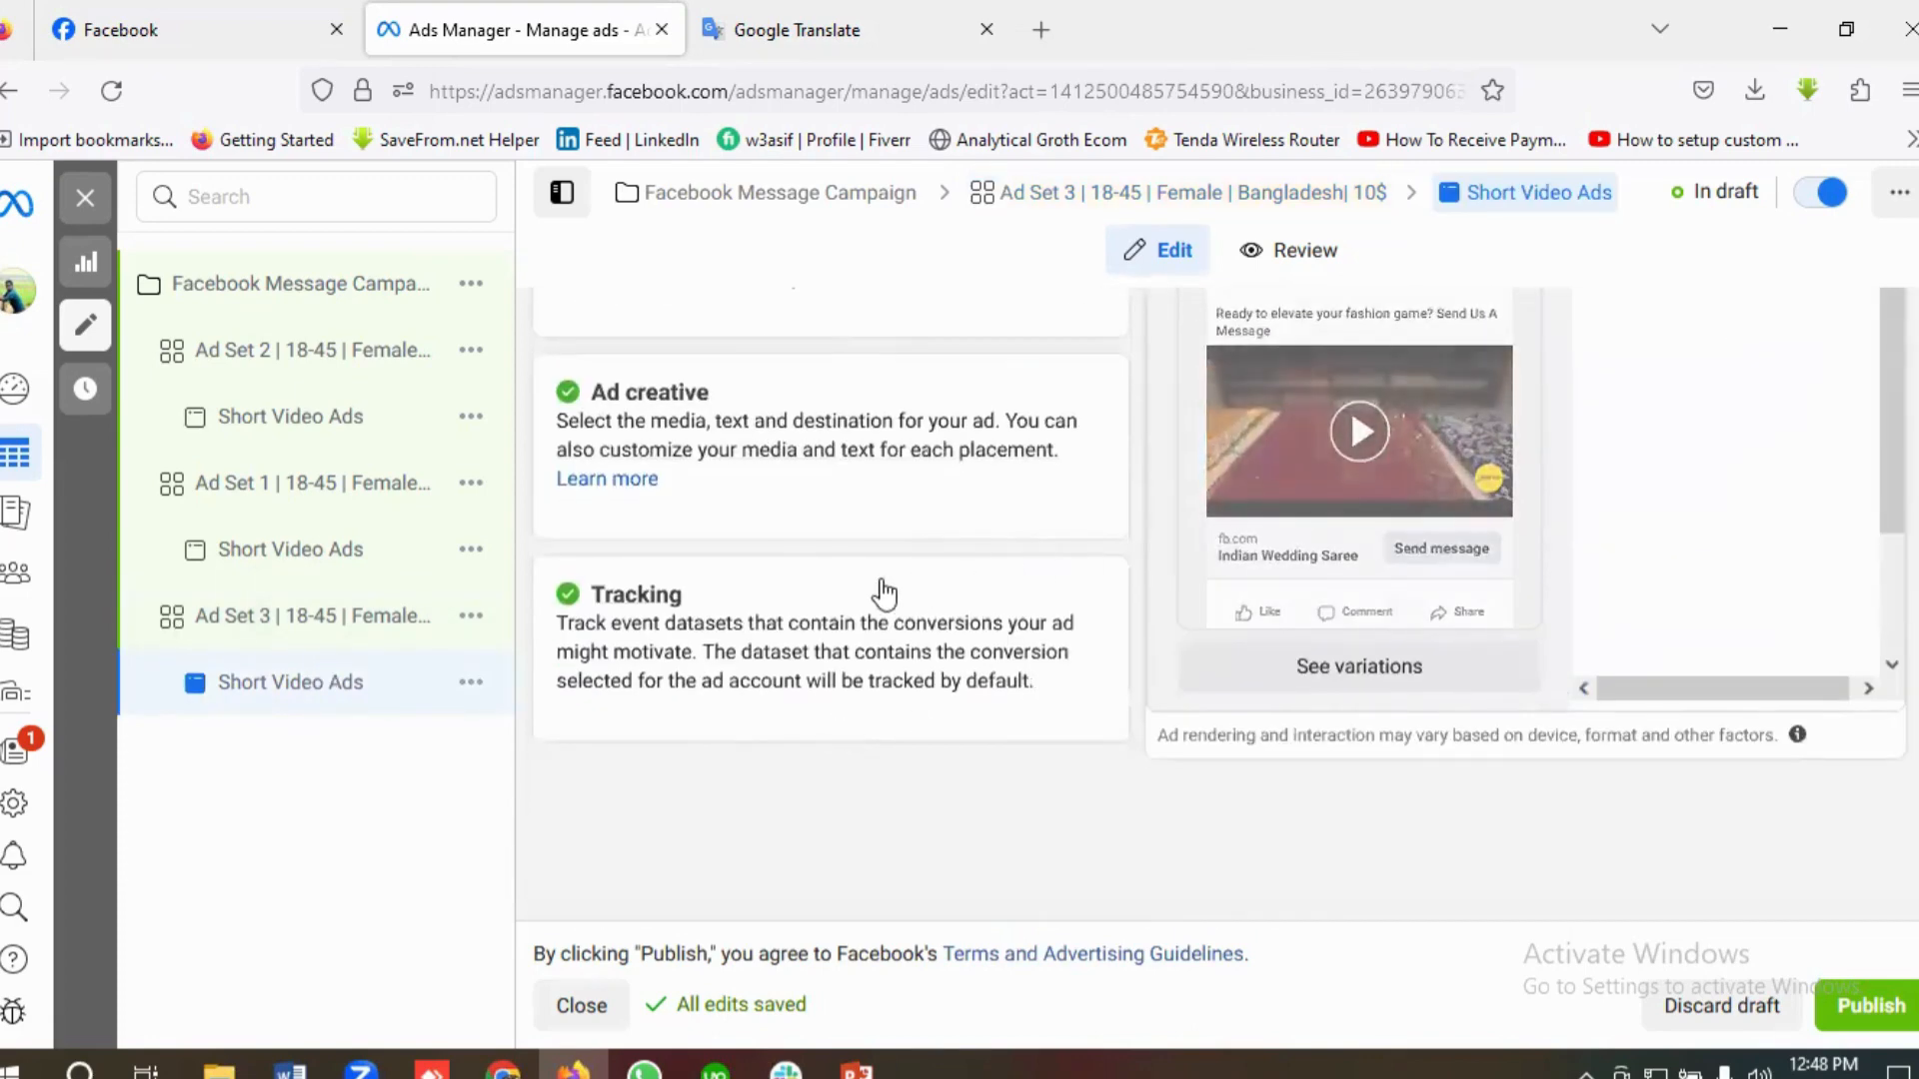
scroll(878, 590, "up", 2)
scroll(889, 629, "up", 1)
scroll(894, 631, "down", 6)
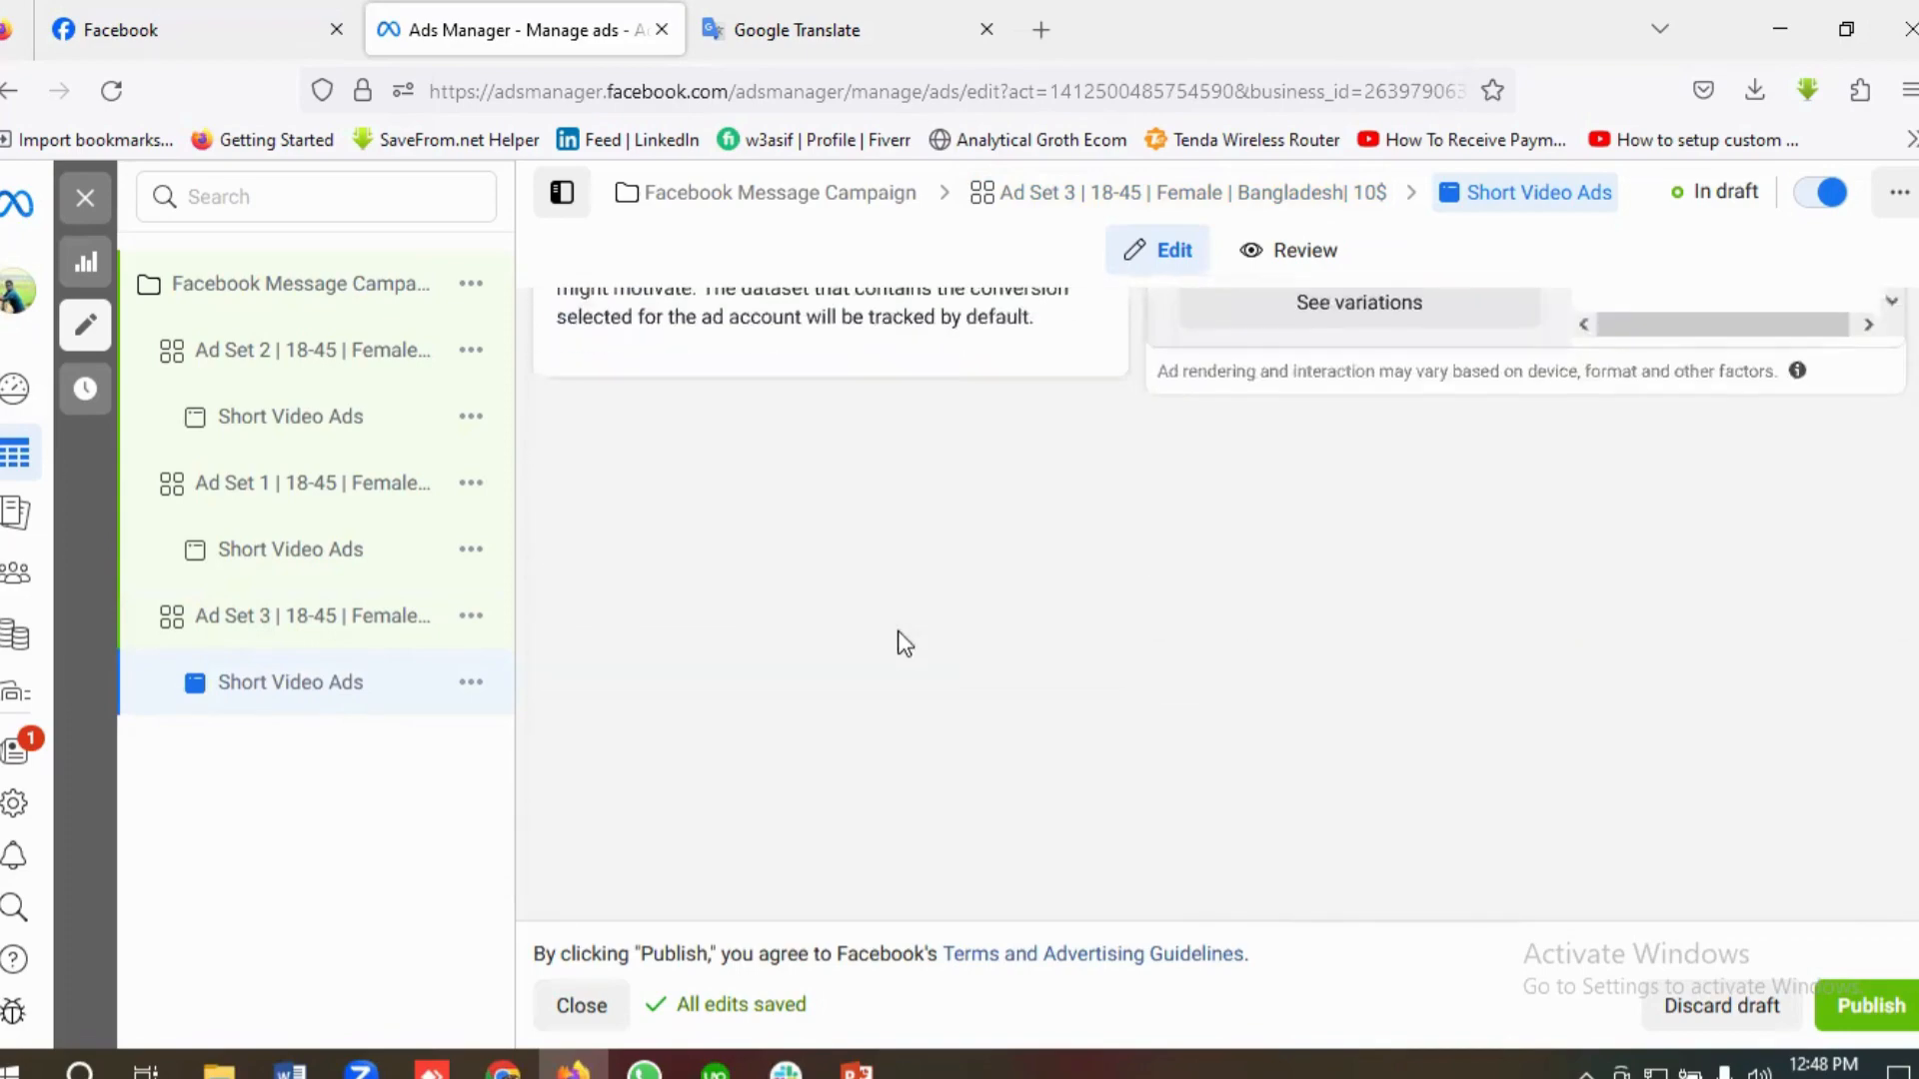
scroll(901, 640, "up", 8)
scroll(908, 647, "down", 5)
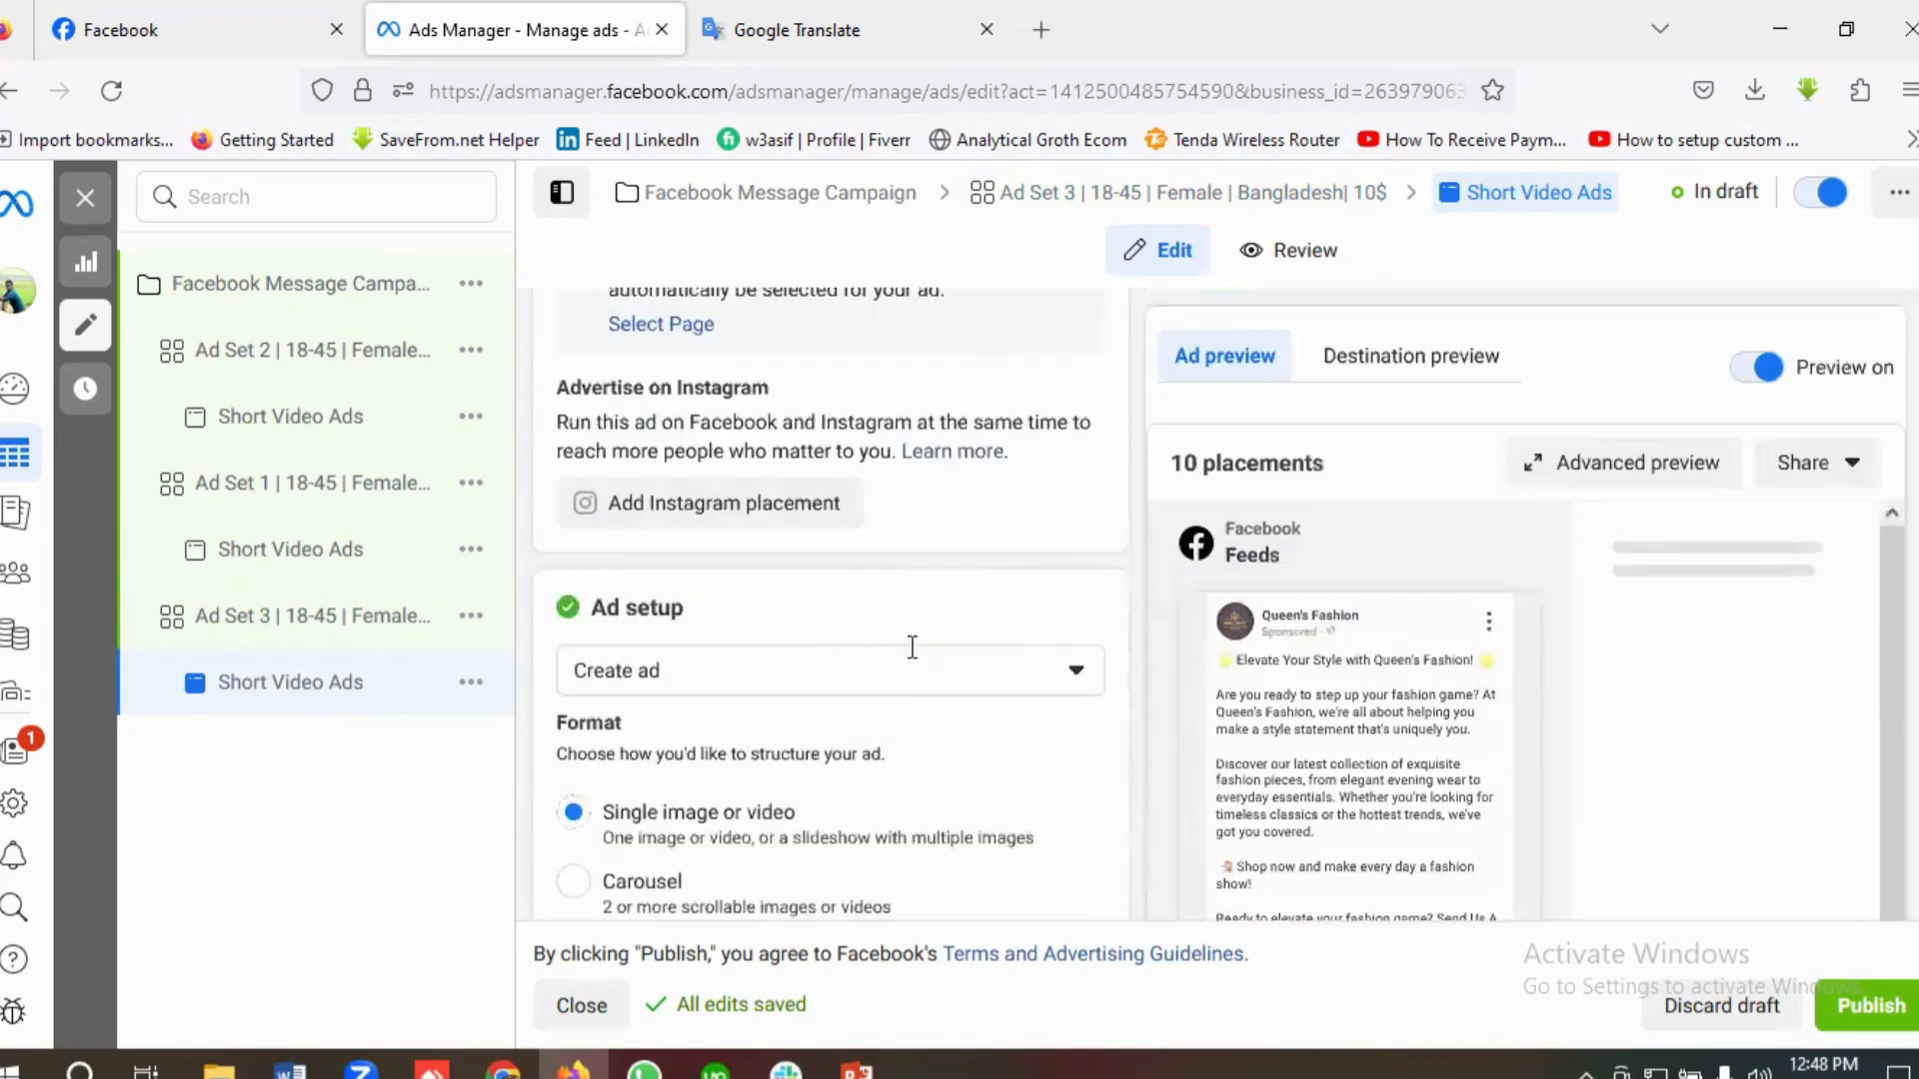
scroll(920, 666, "down", 3)
scroll(920, 655, "down", 6)
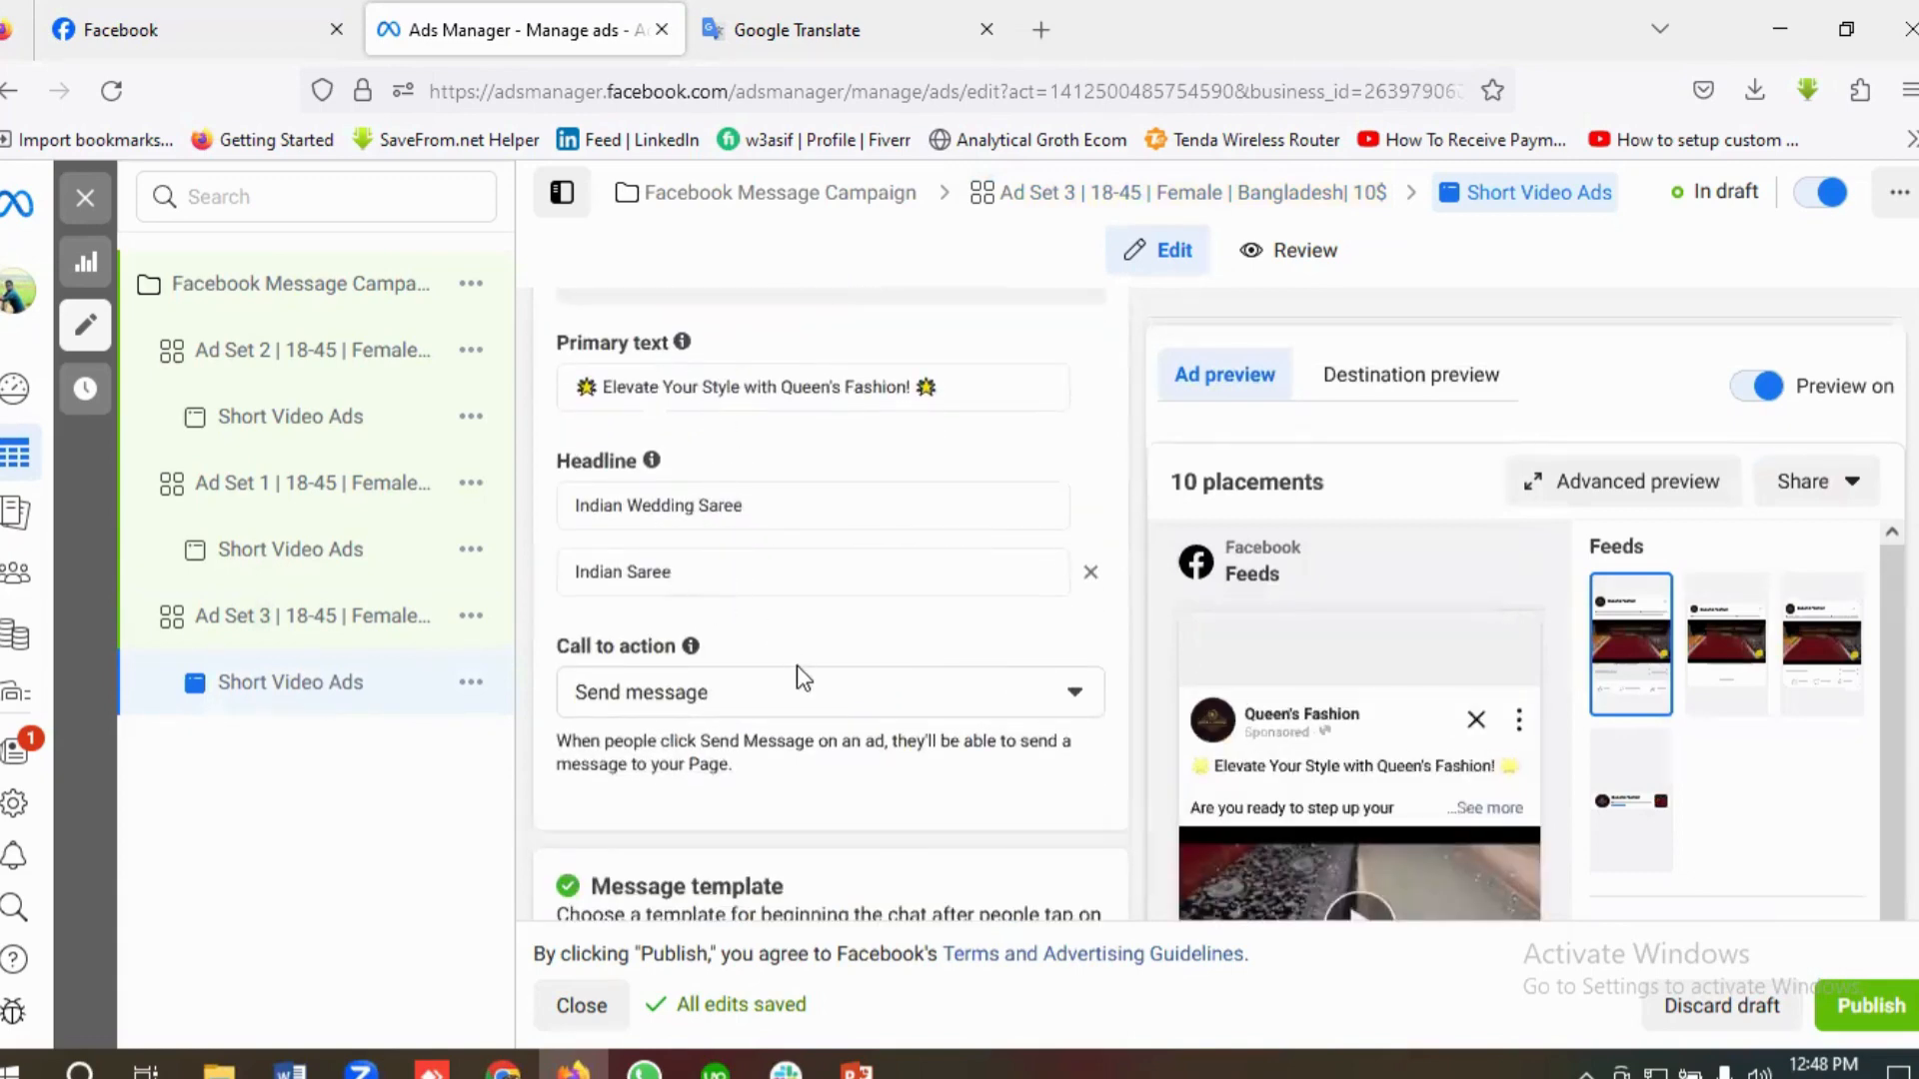
Step: Review the message template and tracking settings of Ad Set 3's Short Video Ads ad
scroll(795, 664, "down", 2)
scroll(800, 667, "down", 5)
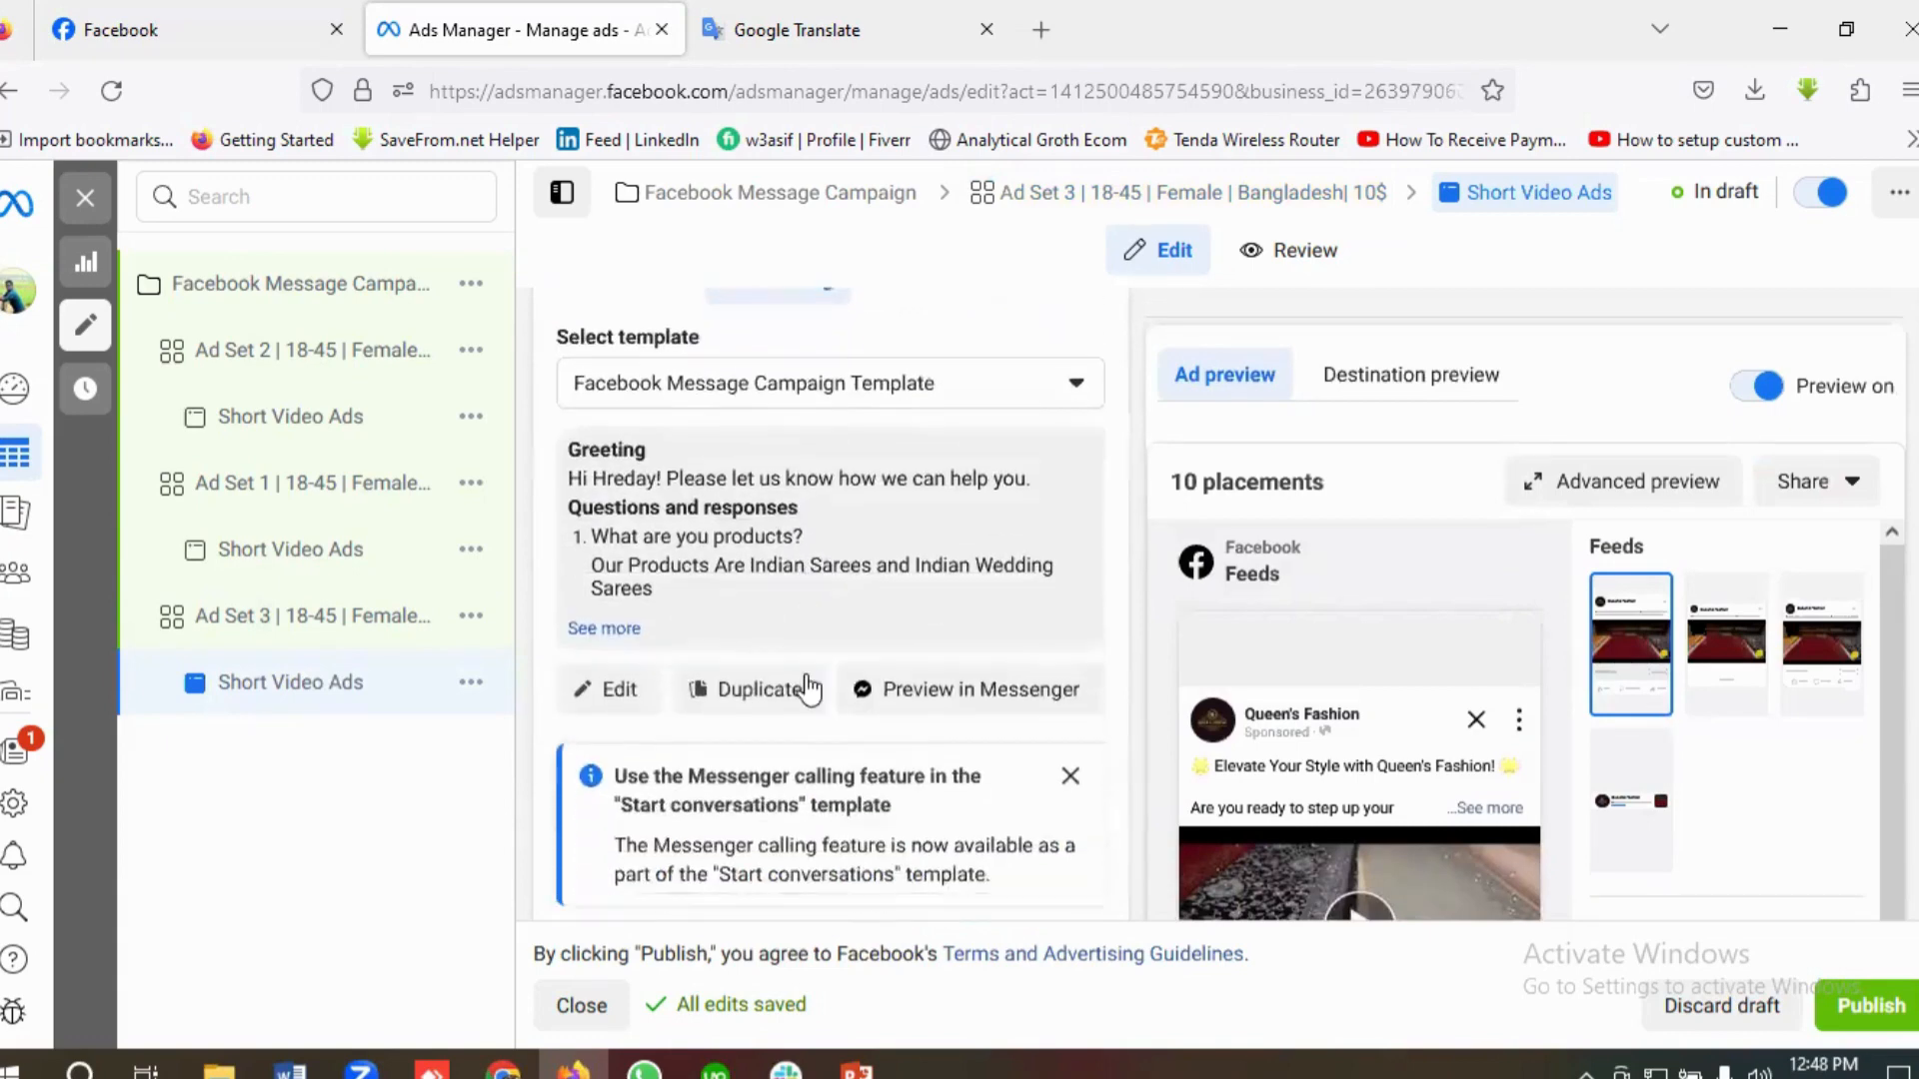
scroll(806, 673, "up", 2)
scroll(860, 650, "up", 1)
scroll(949, 649, "down", 2)
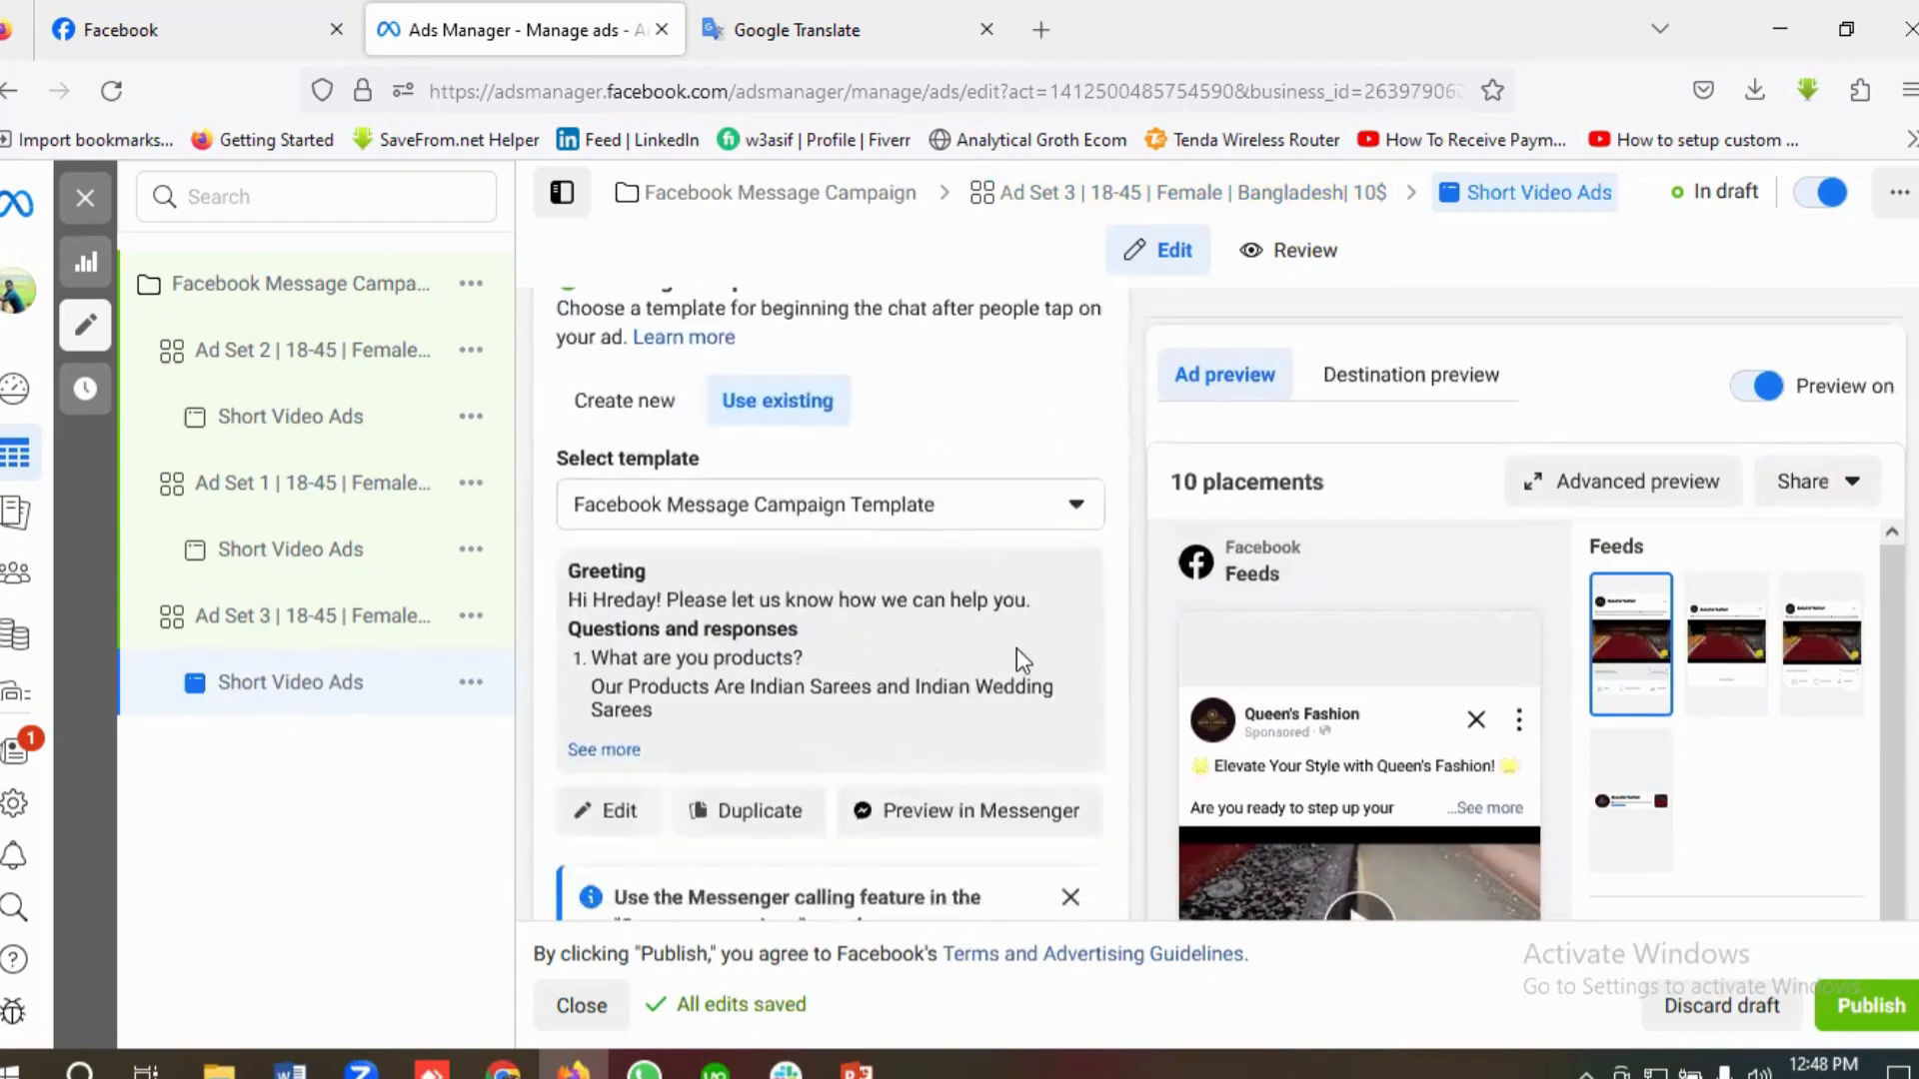
scroll(950, 664, "down", 5)
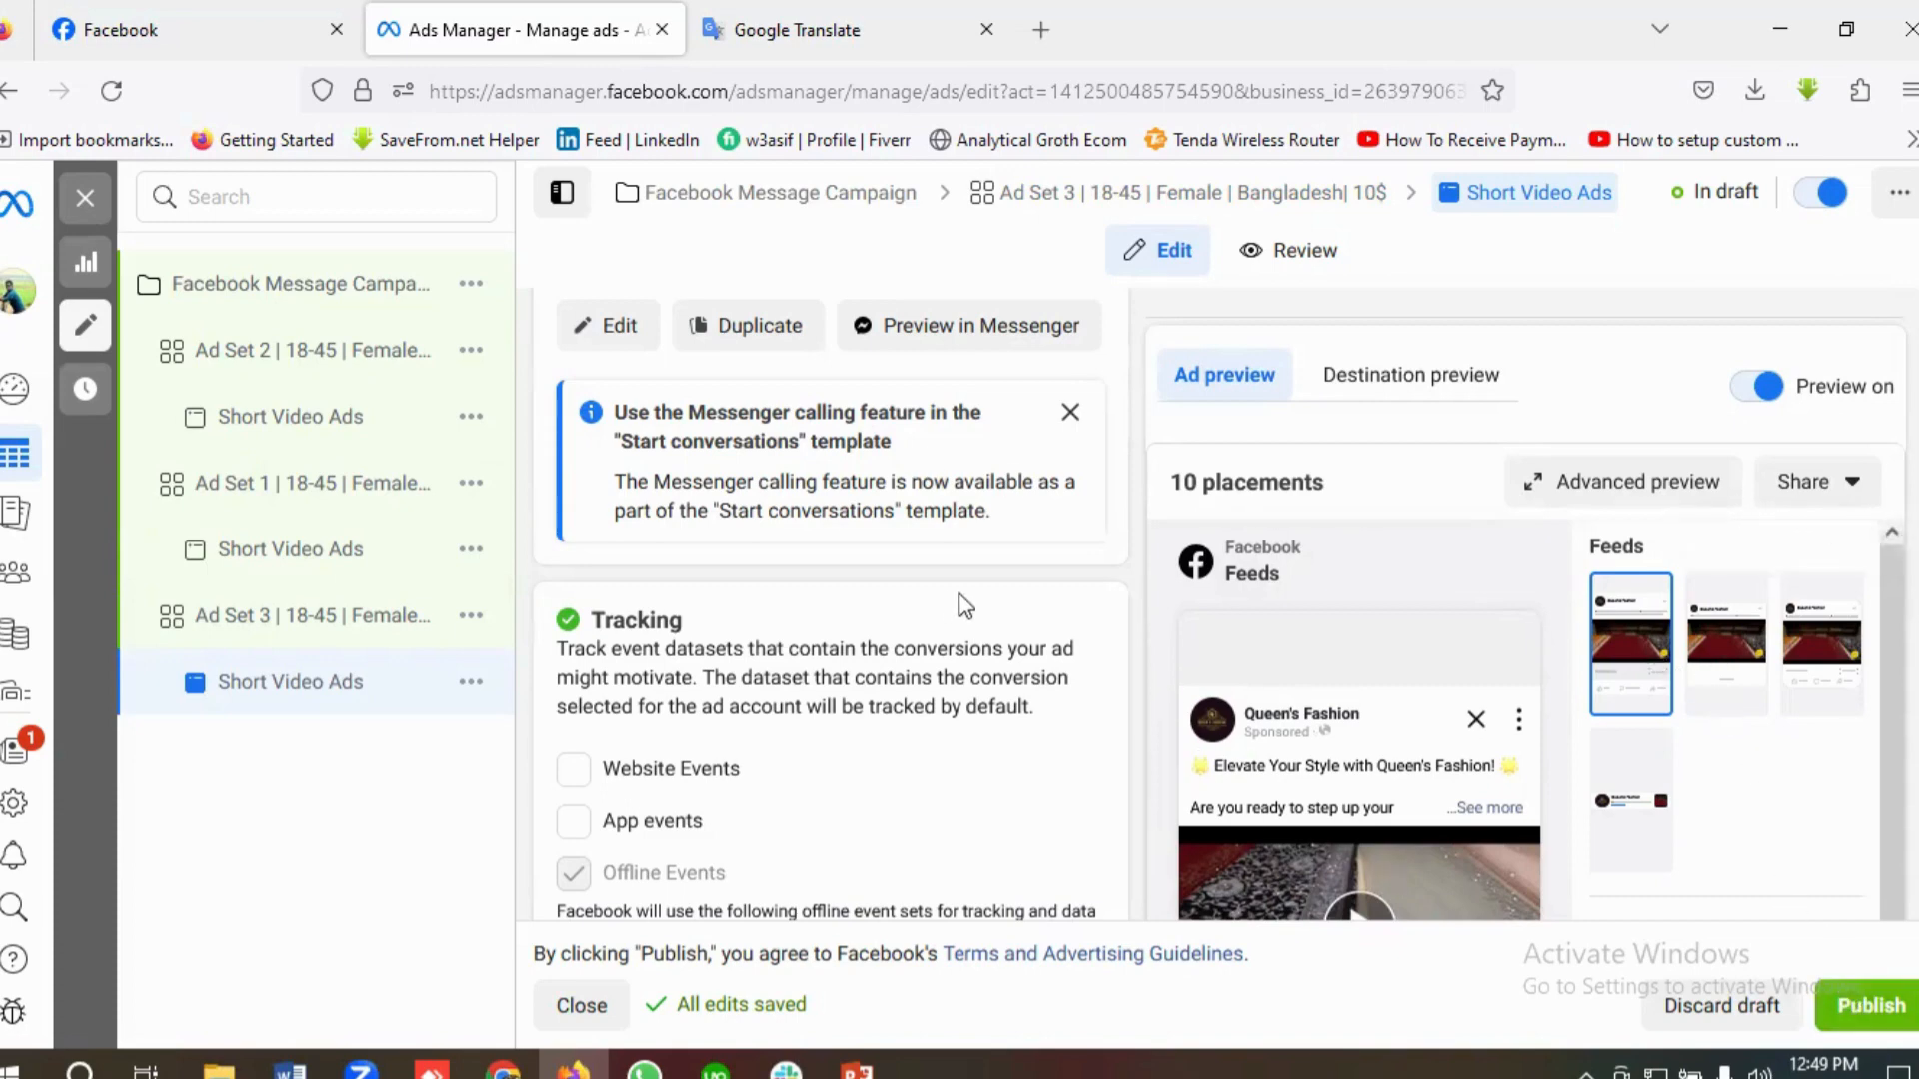
scroll(958, 591, "up", 1)
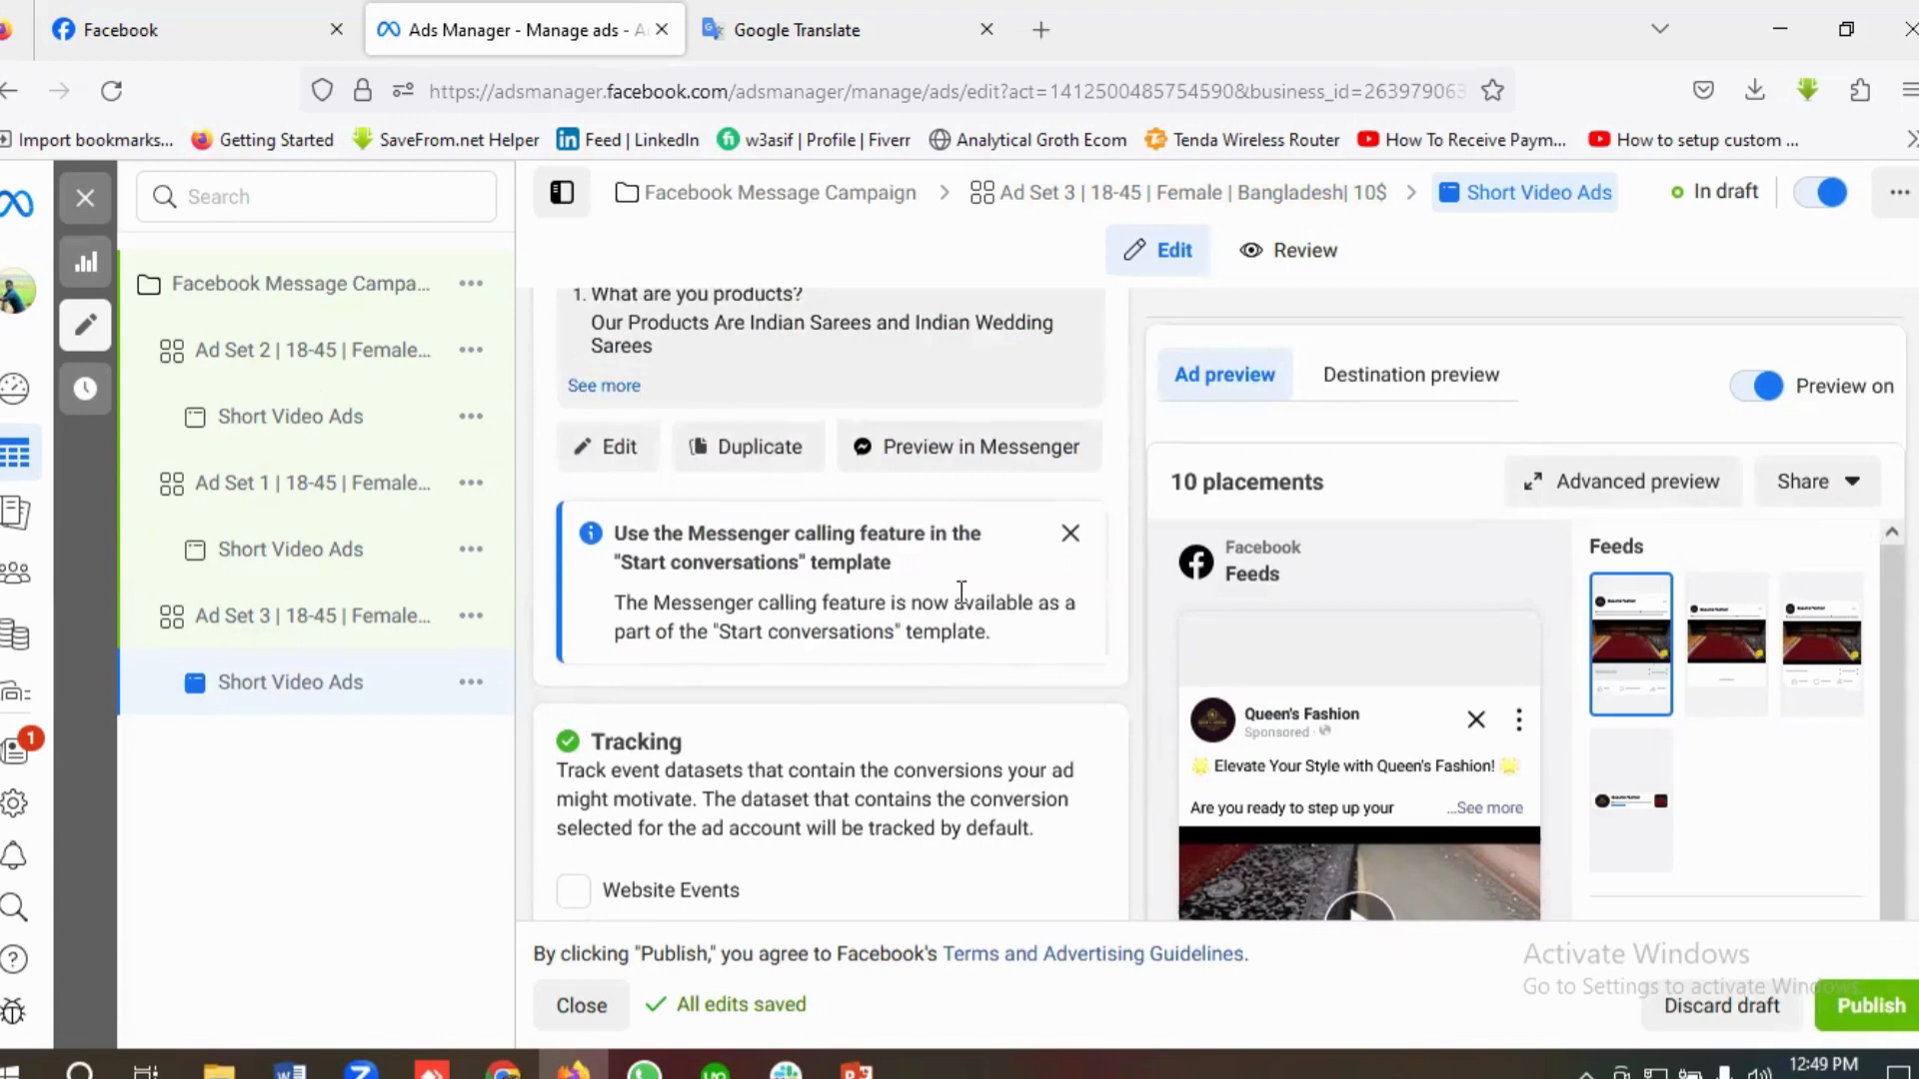